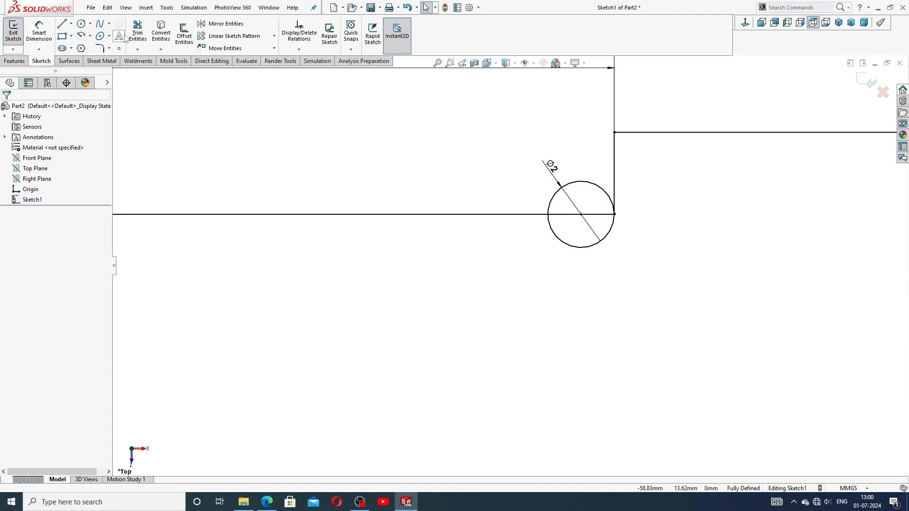
Step: Trim away the Ø2 circle's upper arc and the line inside it, leaving a half-round groove
{"action": "left_click", "coordinate": [137, 32]}
{"action": "left_click", "coordinate": [584, 181]}
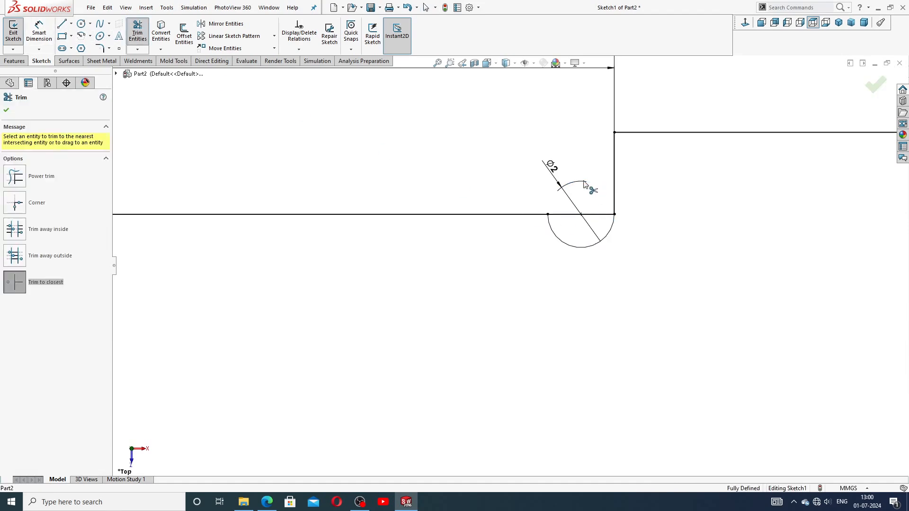
{"action": "left_click", "coordinate": [597, 215]}
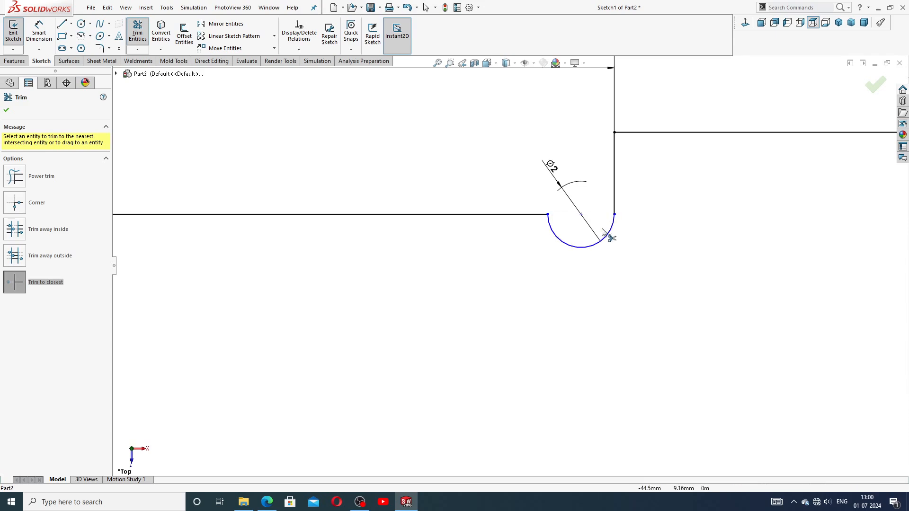
{"action": "right_click", "coordinate": [643, 189]}
{"action": "left_click", "coordinate": [669, 139]}
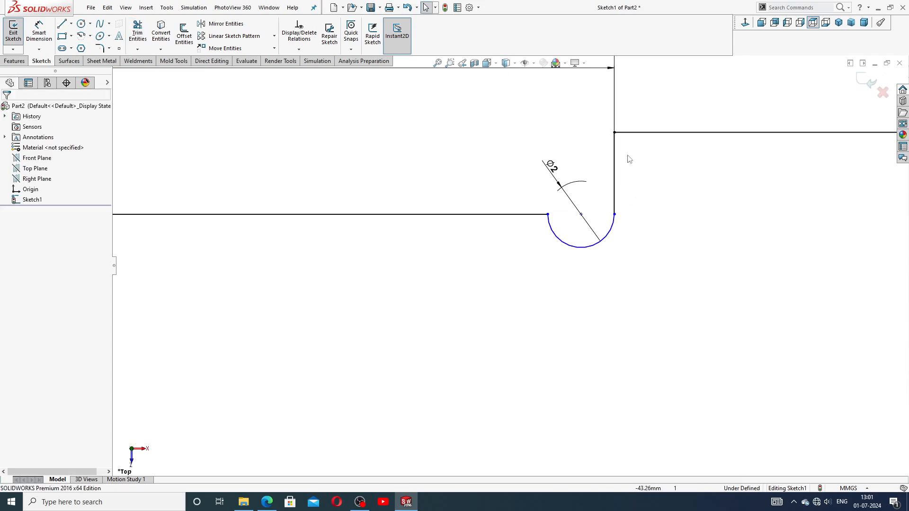
Step: Move the Ø2 dimension below right of the arc, then bring up the adjustment screw drawing
{"action": "left_click_drag", "start_coordinate": [551, 166], "coordinate": [637, 233]}
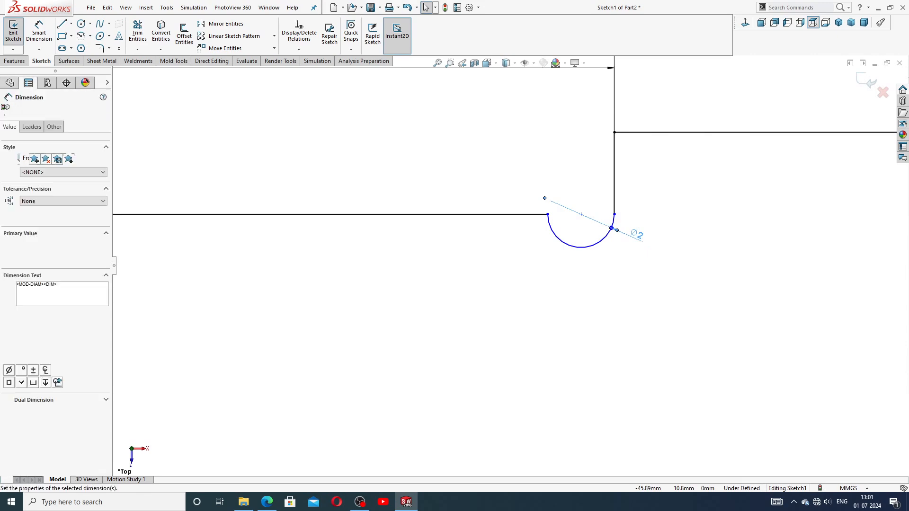
{"action": "left_click", "coordinate": [649, 203]}
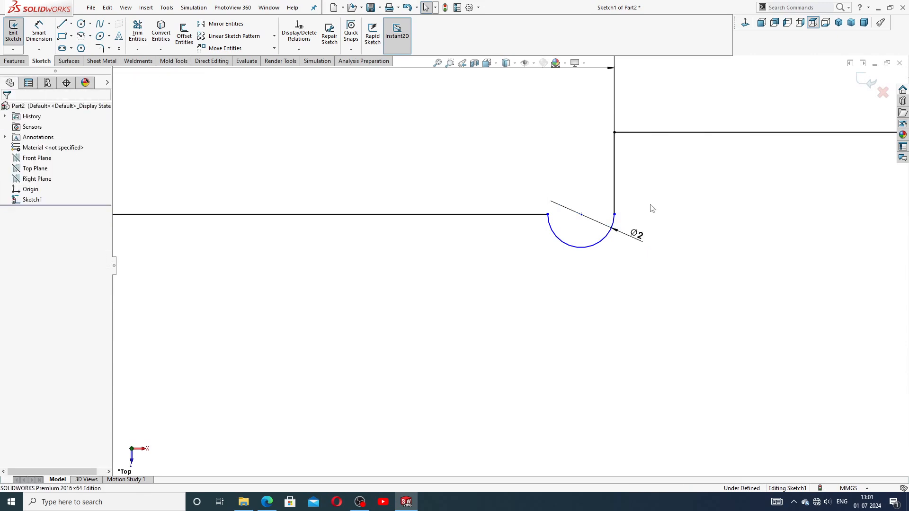
{"action": "left_click", "coordinate": [581, 214]}
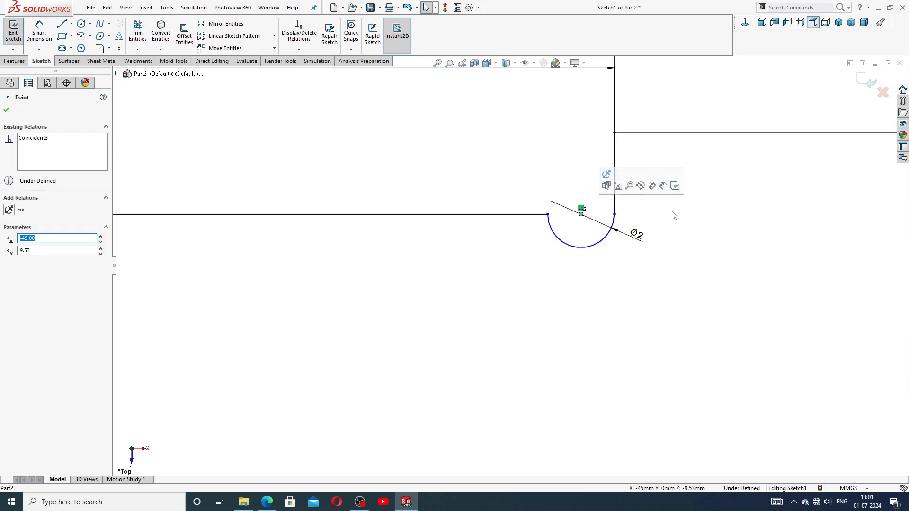
{"action": "left_click", "coordinate": [686, 232]}
{"action": "scroll", "coordinate": [688, 235], "scroll_direction": "up", "scroll_amount": 3}
{"action": "scroll", "coordinate": [688, 234], "scroll_direction": "up", "scroll_amount": 2}
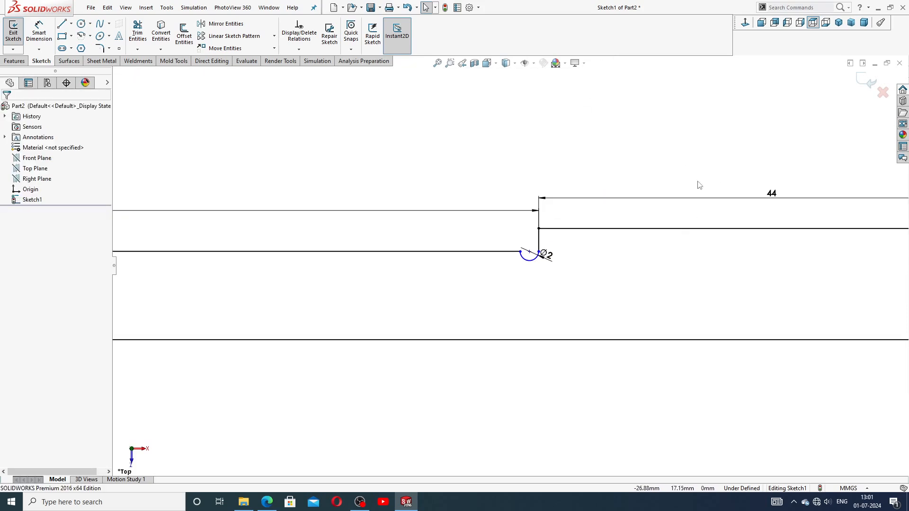
{"action": "scroll", "coordinate": [510, 280], "scroll_direction": "up", "scroll_amount": 3}
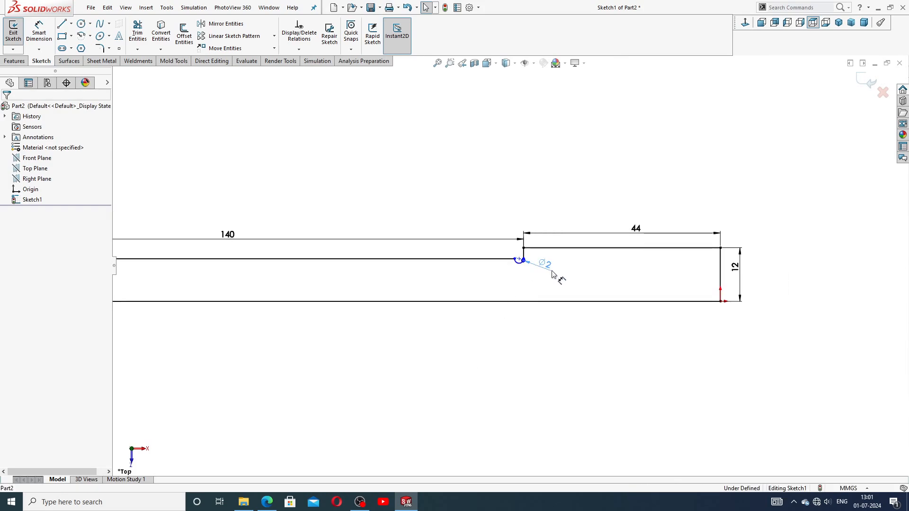
{"action": "left_click", "coordinate": [534, 266]}
{"action": "left_click", "coordinate": [532, 329]}
{"action": "scroll", "coordinate": [534, 329], "scroll_direction": "up", "scroll_amount": 2}
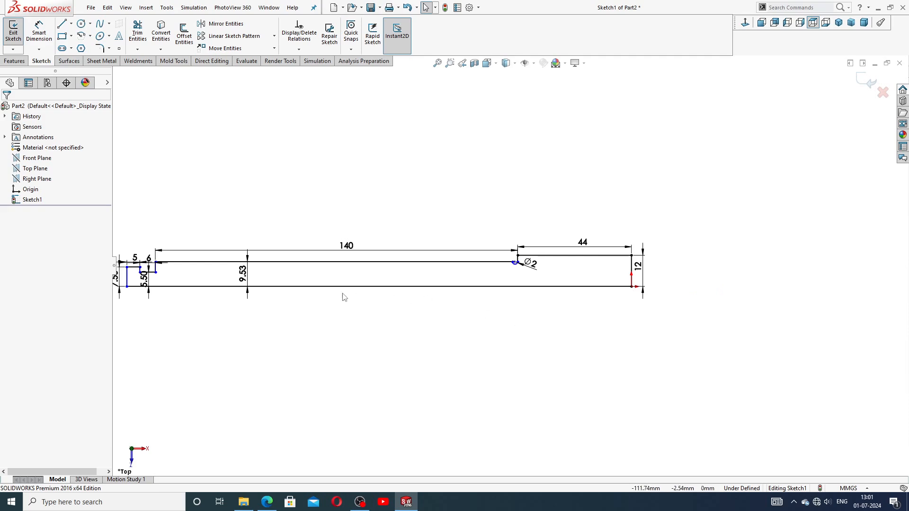
{"action": "scroll", "coordinate": [344, 294], "scroll_direction": "up", "scroll_amount": 2}
{"action": "scroll", "coordinate": [349, 290], "scroll_direction": "down", "scroll_amount": 2}
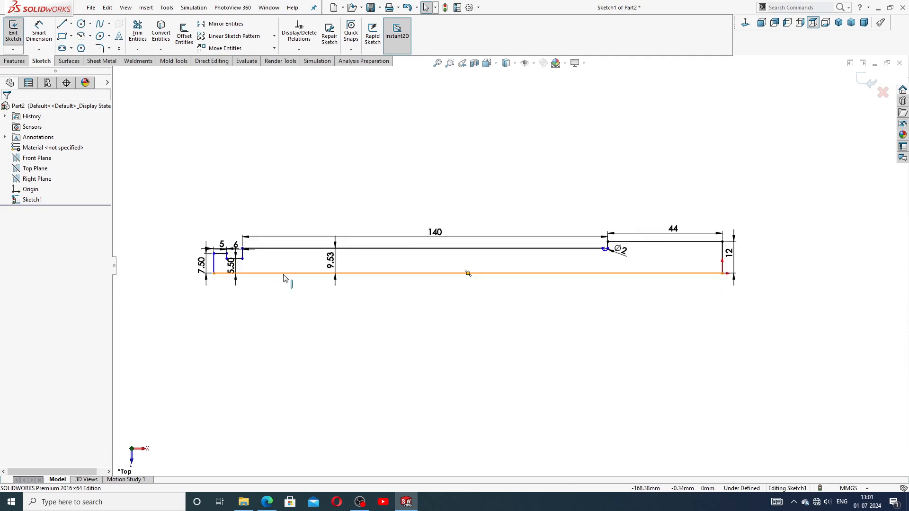
{"action": "scroll", "coordinate": [284, 278], "scroll_direction": "down", "scroll_amount": 2}
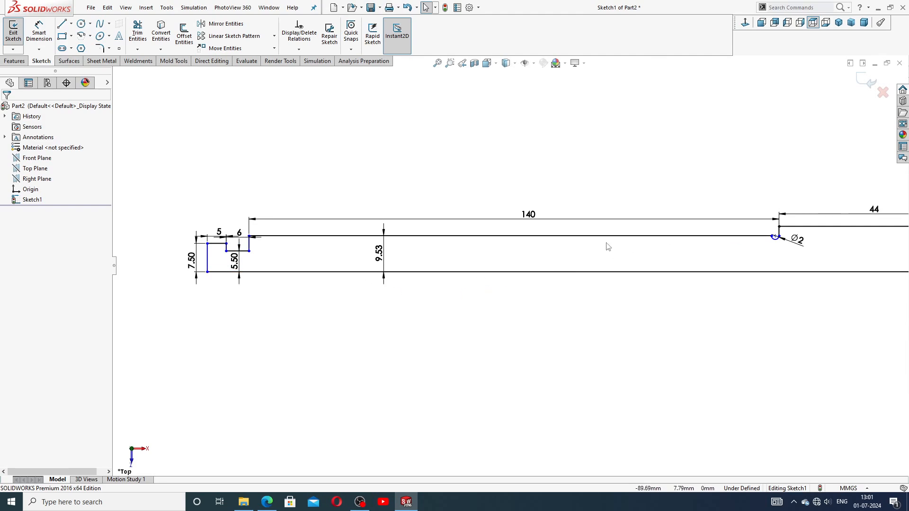
{"action": "left_click", "coordinate": [266, 502]}
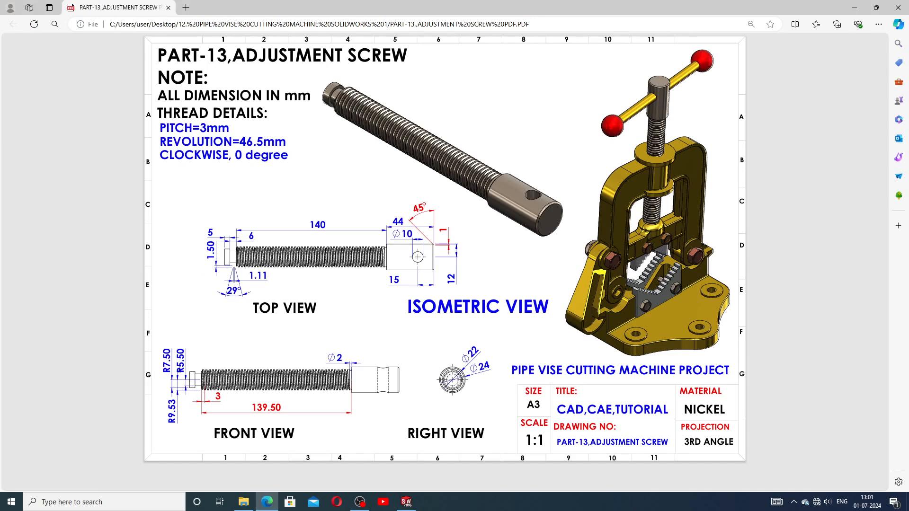
Step: Create Revolve1 by turning the grooved profile 360° around its bottom line
{"action": "left_click", "coordinate": [406, 502]}
{"action": "left_click", "coordinate": [6, 60]}
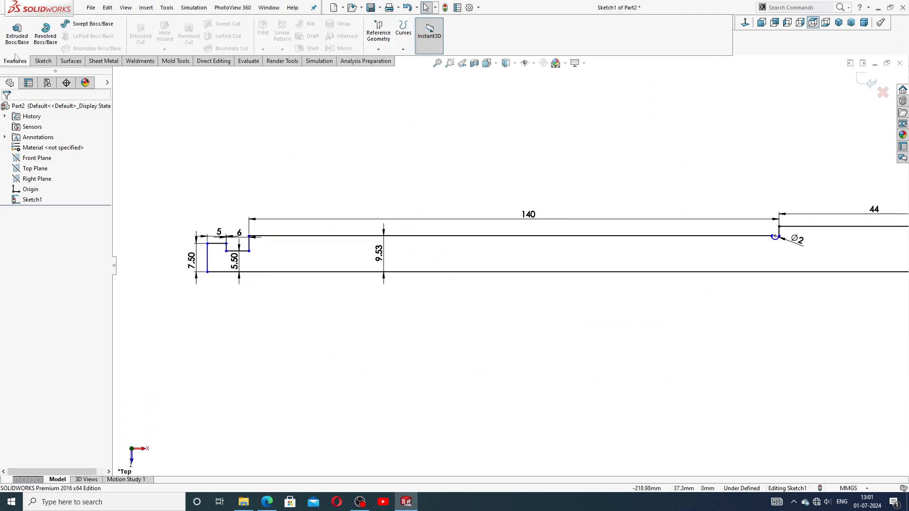
{"action": "left_click", "coordinate": [46, 33]}
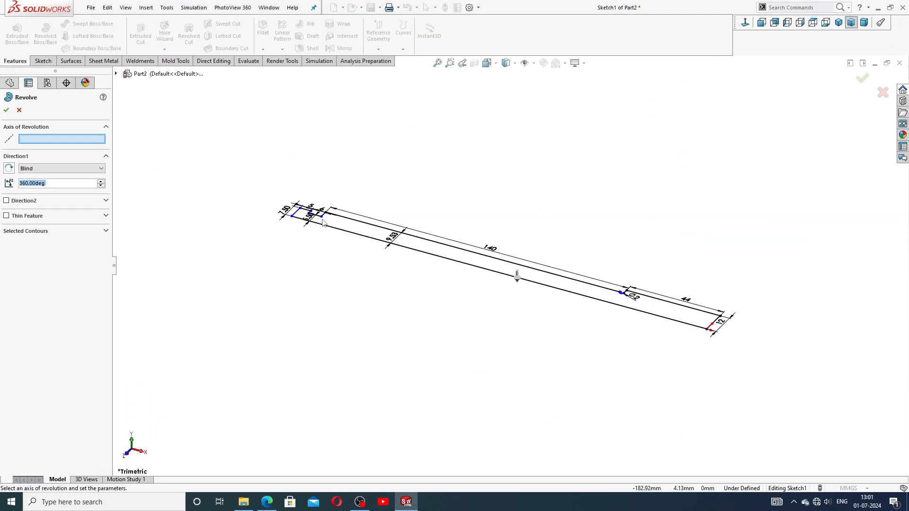
{"action": "left_click", "coordinate": [443, 258]}
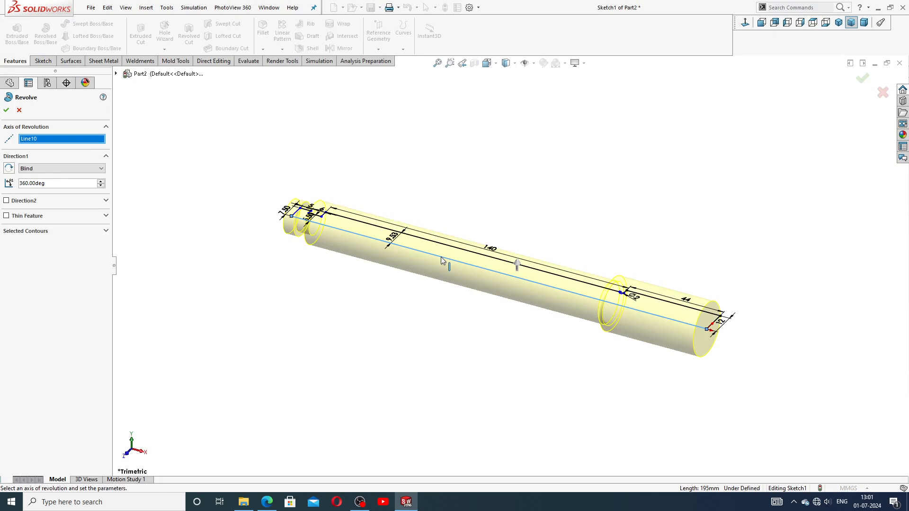
{"action": "middle_click_drag", "start_coordinate": [612, 199], "coordinate": [649, 288]}
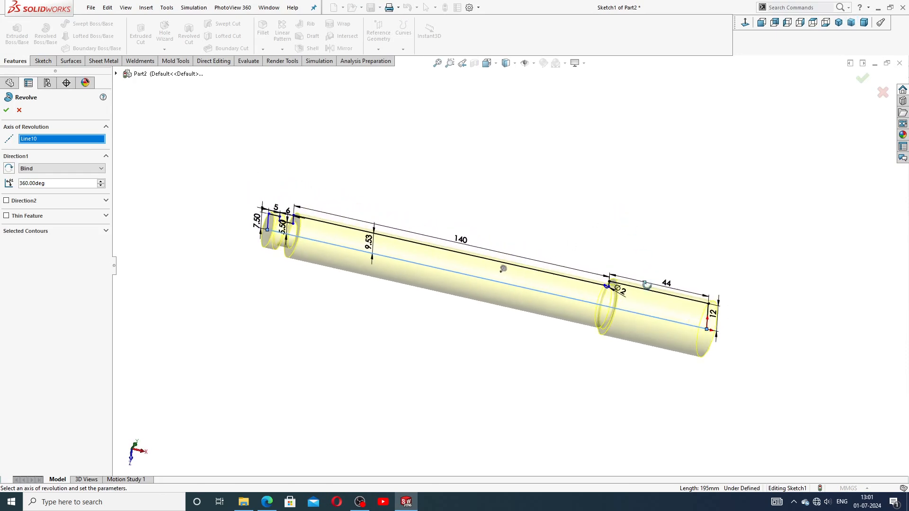
{"action": "left_click", "coordinate": [7, 111]}
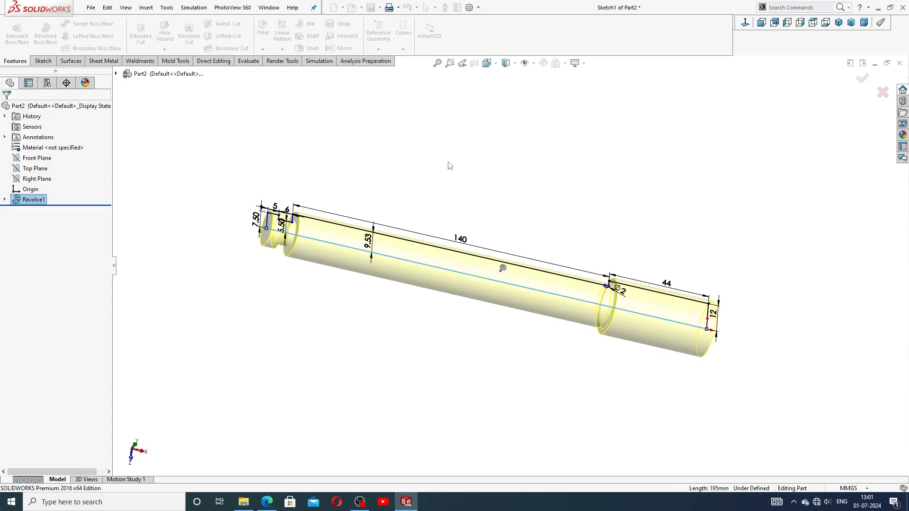
{"action": "scroll", "coordinate": [576, 282], "scroll_direction": "down", "scroll_amount": 5}
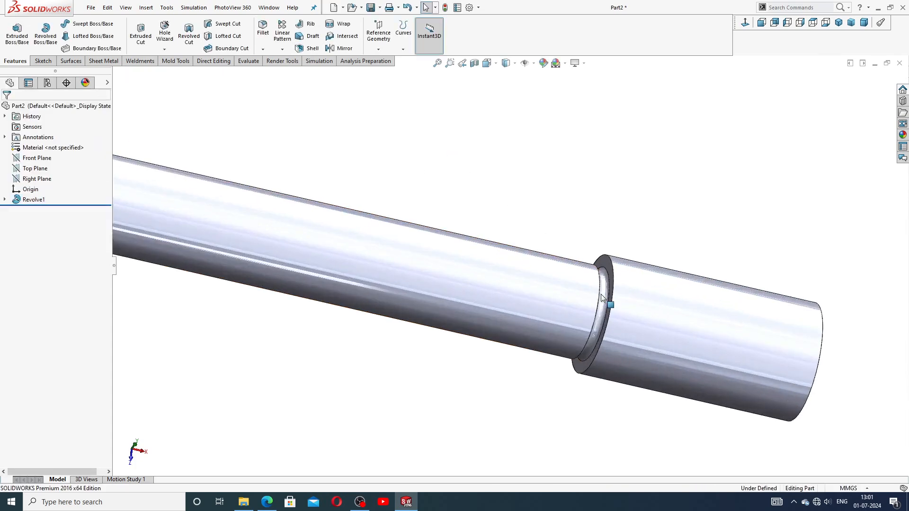
Step: Apply the polished nickel appearance from the Metal > Nickel library to the shaft
{"action": "middle_click_drag", "start_coordinate": [609, 311], "coordinate": [577, 324]}
{"action": "scroll", "coordinate": [569, 321], "scroll_direction": "up", "scroll_amount": 3}
{"action": "scroll", "coordinate": [569, 322], "scroll_direction": "up", "scroll_amount": 3}
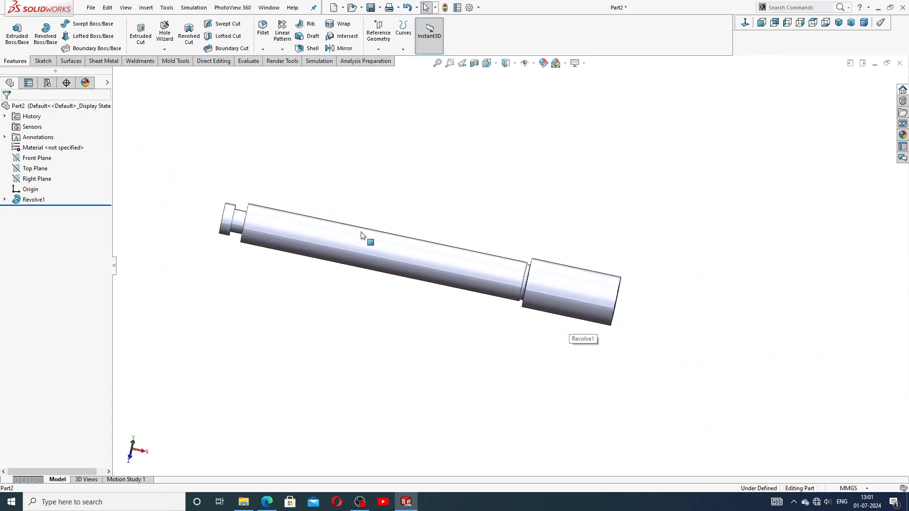
{"action": "middle_click_drag", "start_coordinate": [338, 268], "coordinate": [352, 247]}
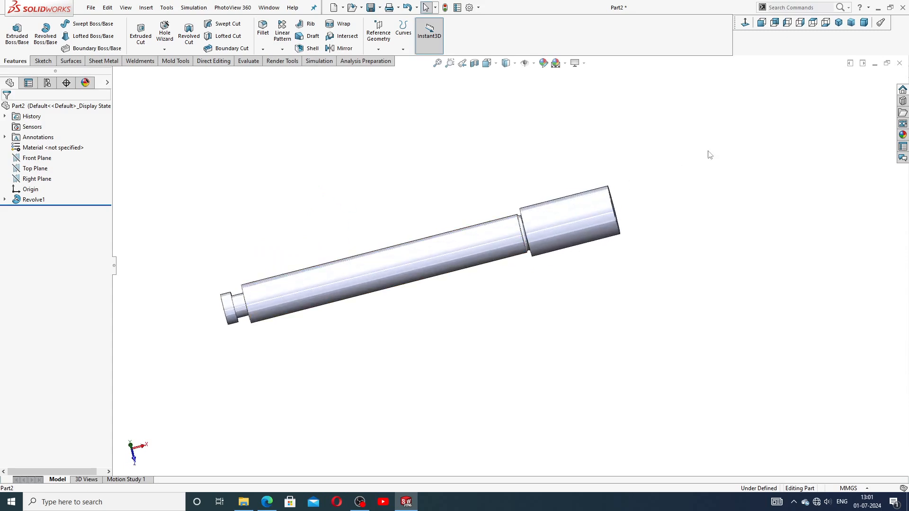
{"action": "left_click", "coordinate": [902, 135]}
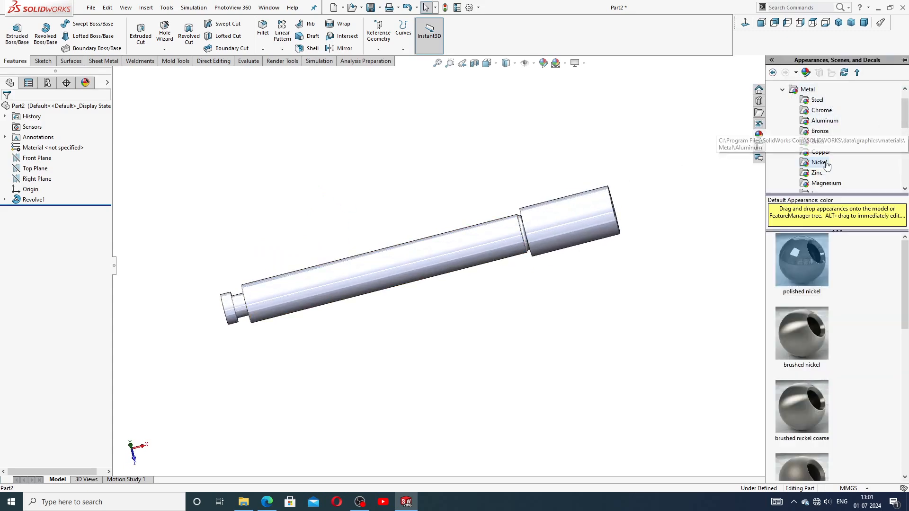
{"action": "double_click", "coordinate": [802, 266]}
Step: Inspect the nickel shaft from a few angles, then bring up the adjustment screw drawing
{"action": "middle_click_drag", "start_coordinate": [547, 289], "coordinate": [495, 270]}
{"action": "scroll", "coordinate": [414, 237], "scroll_direction": "down", "scroll_amount": 2}
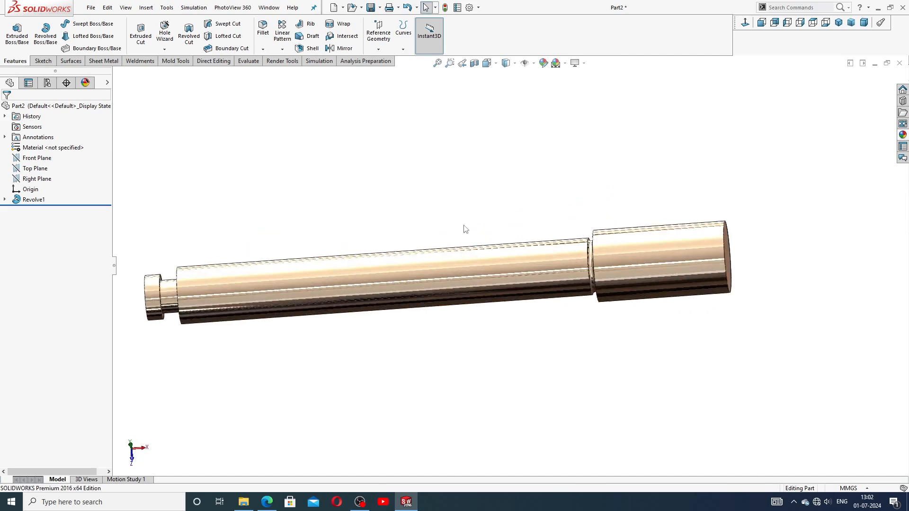
{"action": "middle_click_drag", "start_coordinate": [466, 230], "coordinate": [487, 215]}
{"action": "scroll", "coordinate": [479, 239], "scroll_direction": "up", "scroll_amount": 2}
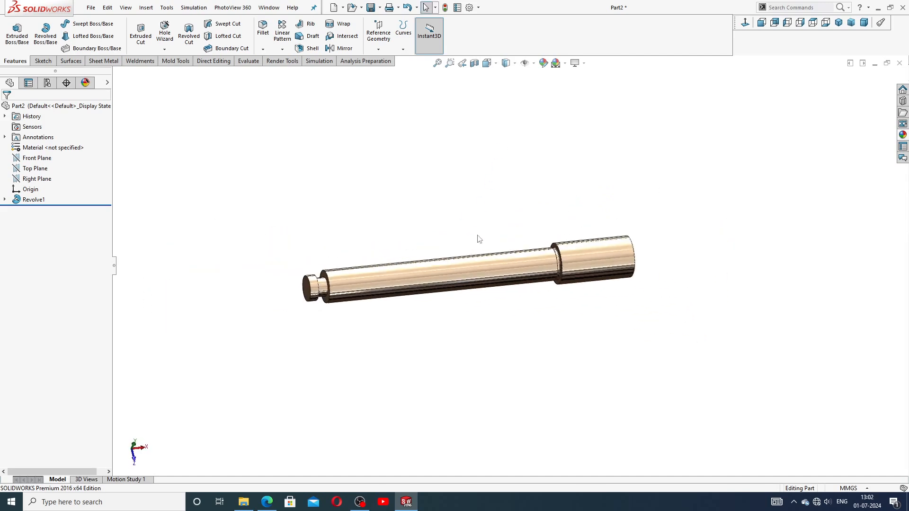
{"action": "left_click", "coordinate": [267, 501]}
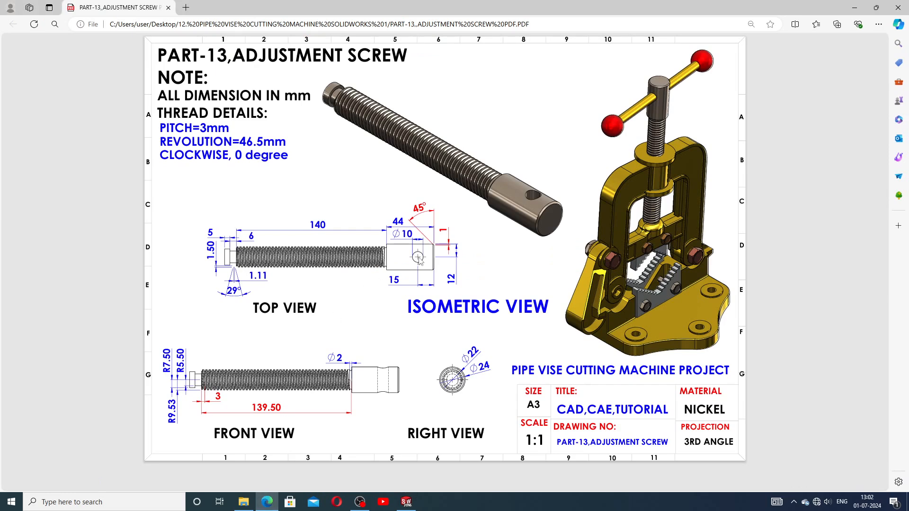
Step: Start a sketch on the Top Plane and draw a circle on the shaft's wider end
{"action": "left_click", "coordinate": [406, 501]}
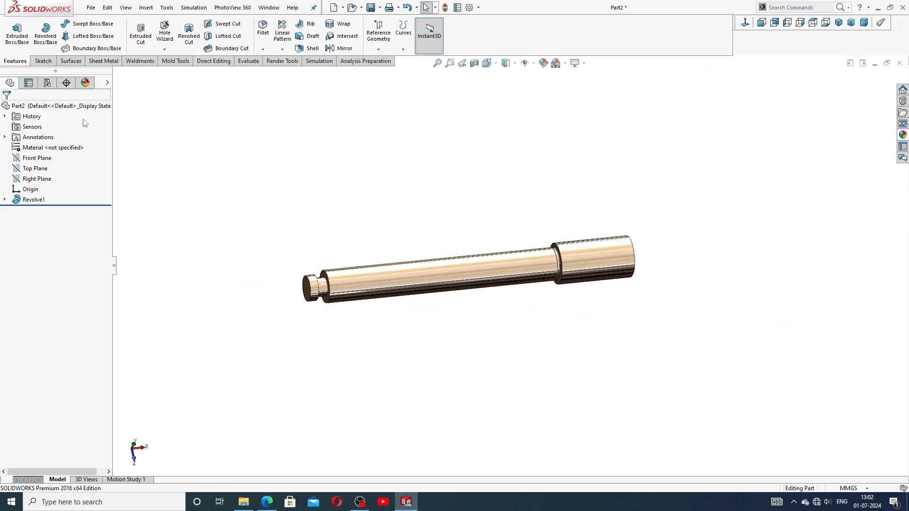
{"action": "left_click", "coordinate": [38, 169]}
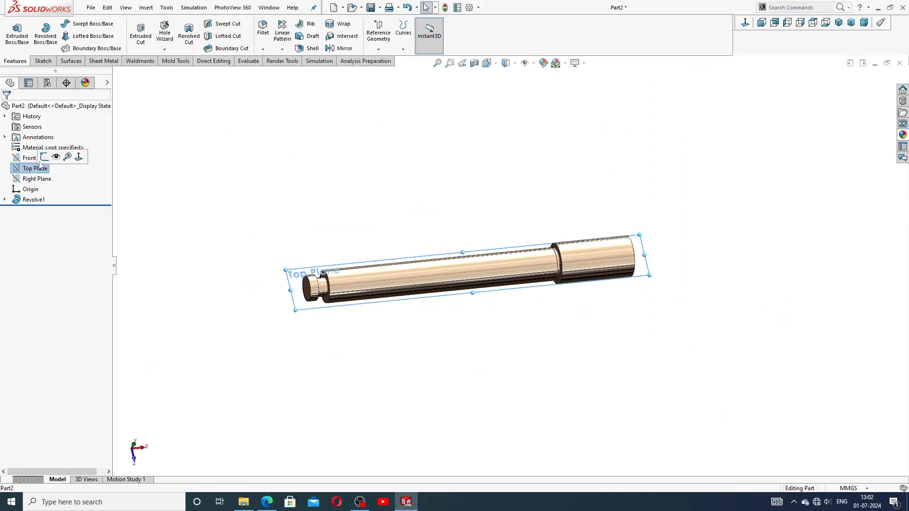
{"action": "left_click", "coordinate": [43, 157]}
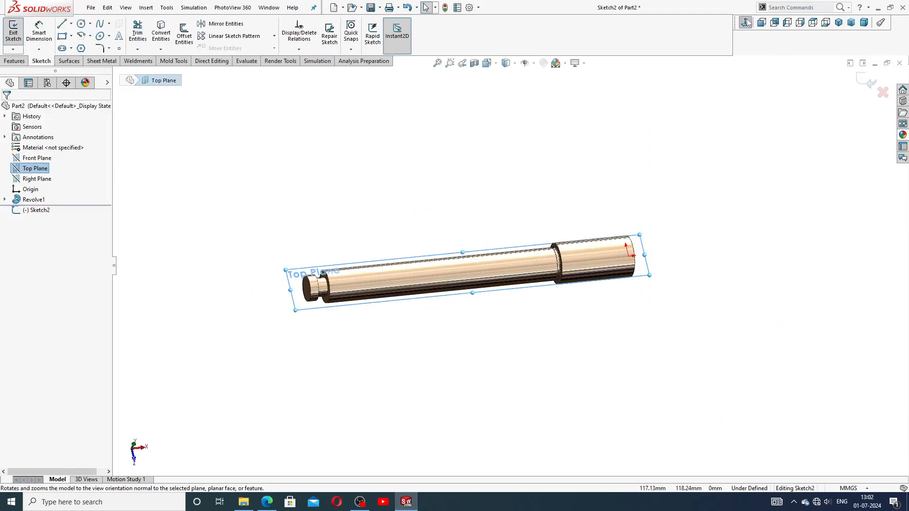
{"action": "left_click", "coordinate": [81, 24]}
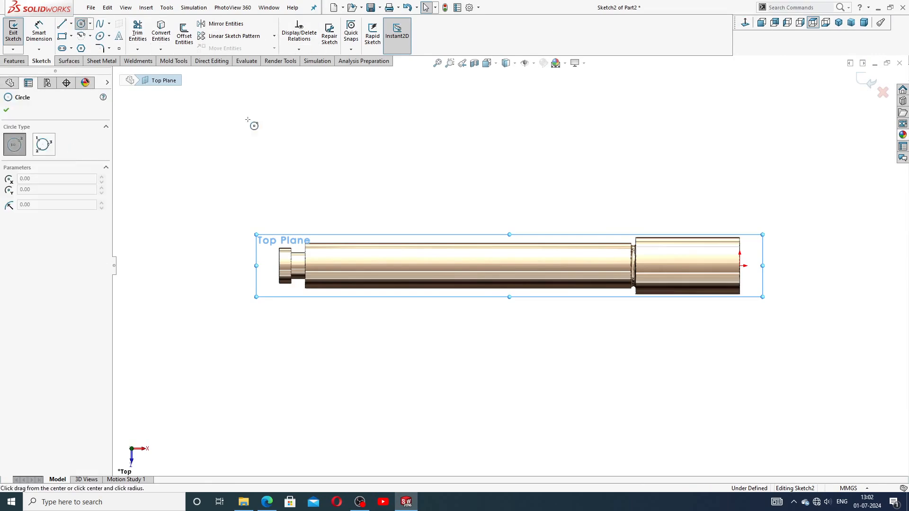
{"action": "scroll", "coordinate": [712, 282], "scroll_direction": "down", "scroll_amount": 1}
{"action": "scroll", "coordinate": [711, 281], "scroll_direction": "down", "scroll_amount": 3}
{"action": "left_click", "coordinate": [547, 227]}
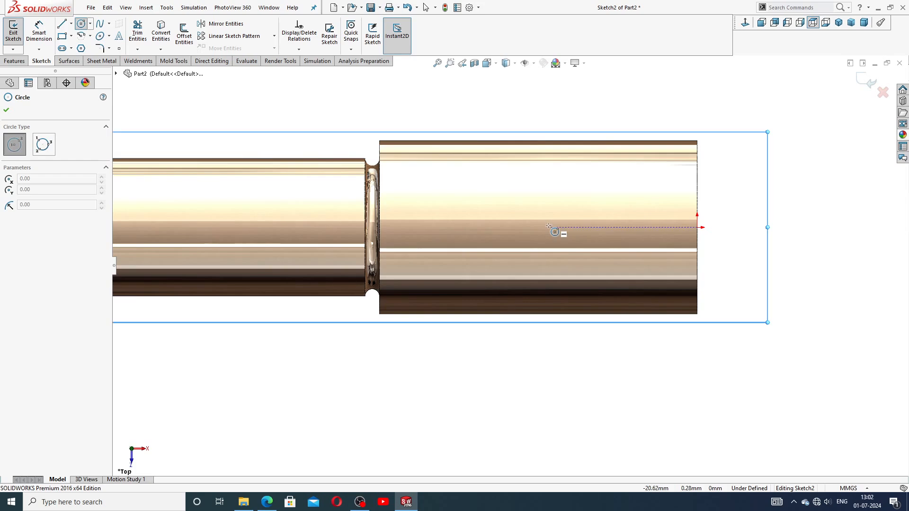
{"action": "left_click", "coordinate": [548, 201]}
{"action": "right_click", "coordinate": [591, 197]}
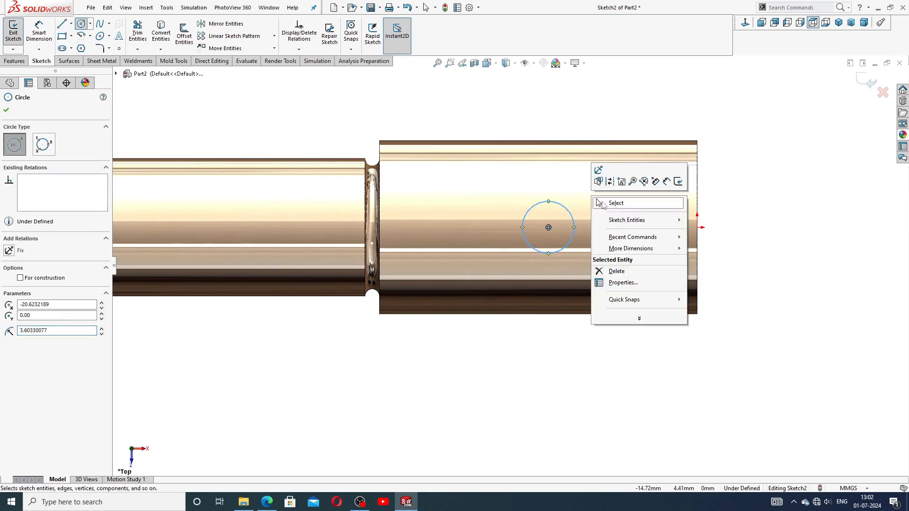
{"action": "left_click", "coordinate": [608, 201]}
Step: Add a Horizontal relation between the circle centre and the origin
{"action": "left_click", "coordinate": [548, 227]}
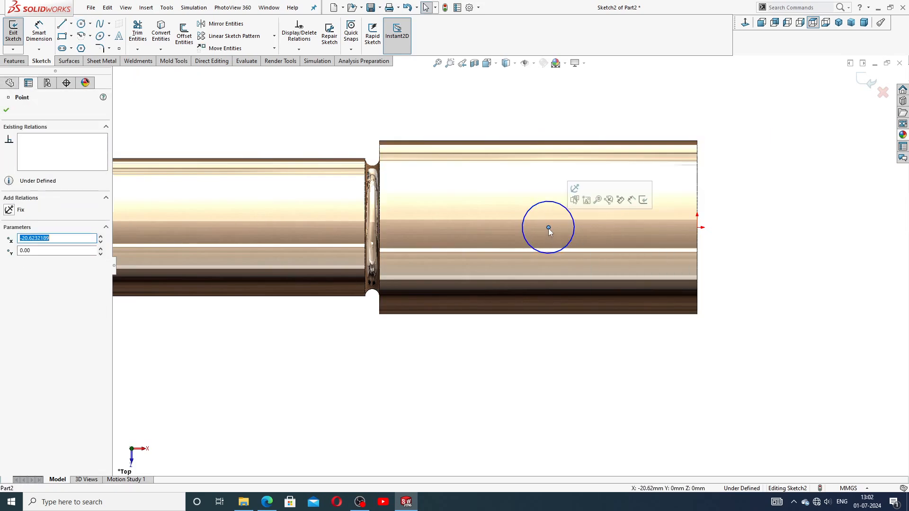
{"action": "left_click", "coordinate": [697, 227], "text": "ctrl"}
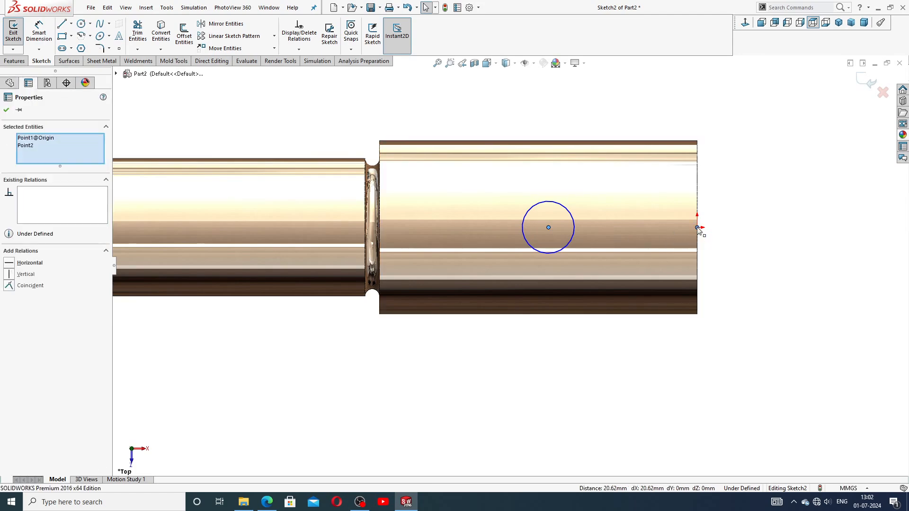
{"action": "left_click", "coordinate": [723, 187]}
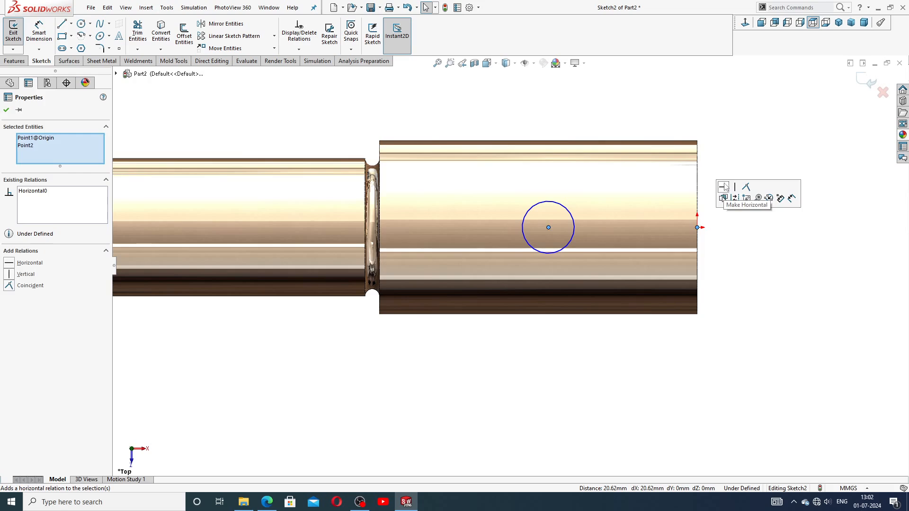
{"action": "key", "text": "Escape"}
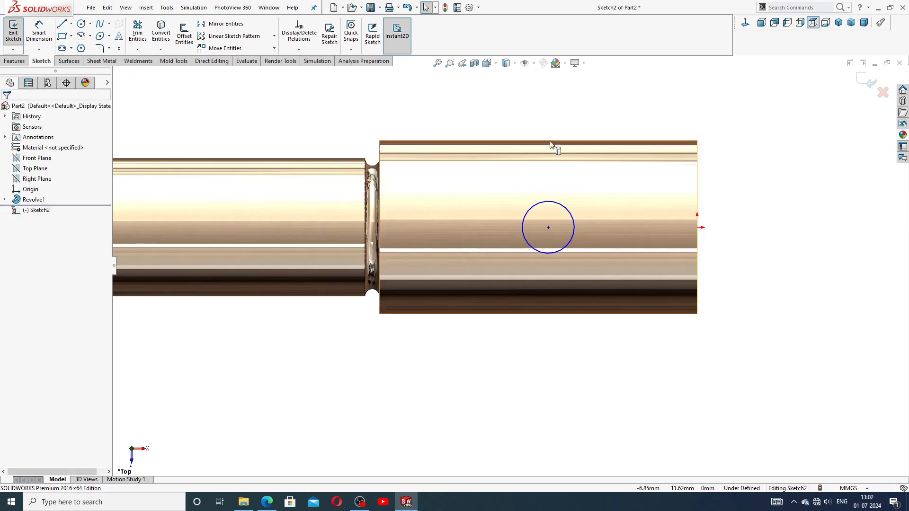
Step: Dimension the circle's diameter to 10 mm
{"action": "left_click", "coordinate": [48, 35]}
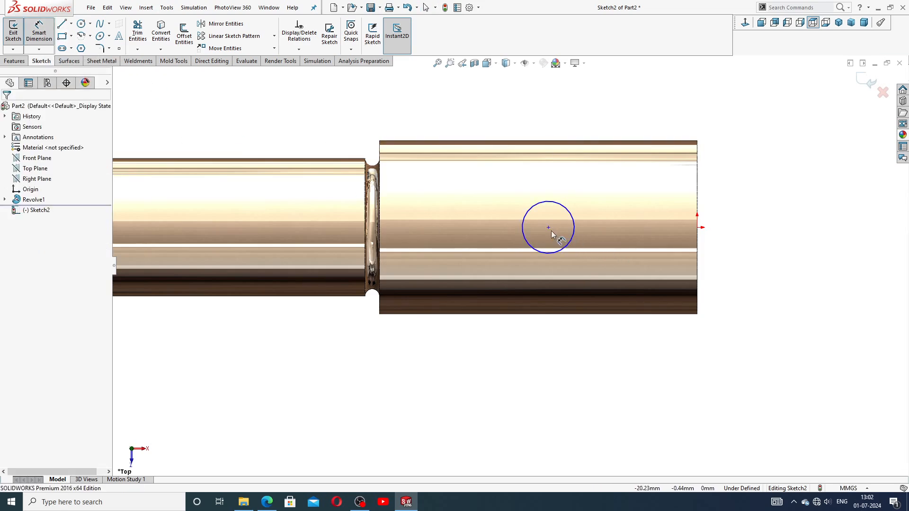
{"action": "left_click", "coordinate": [547, 206]}
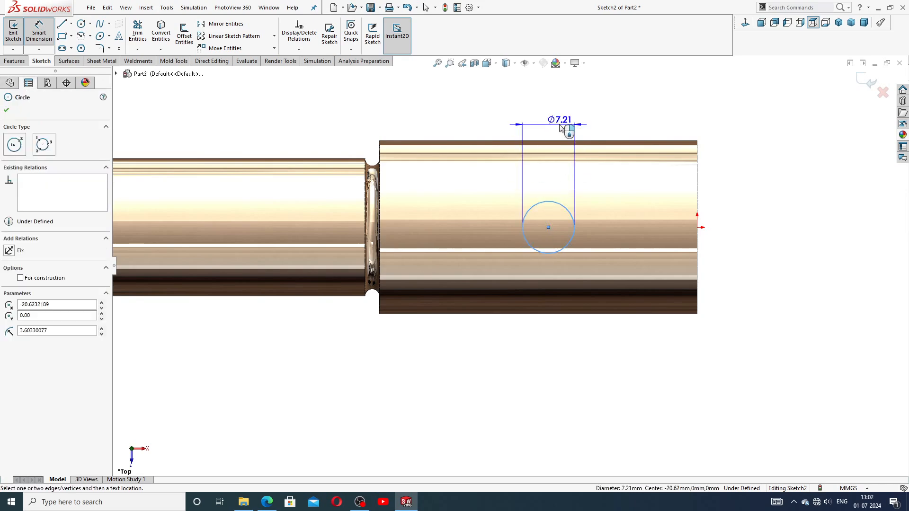
{"action": "left_click", "coordinate": [547, 120]}
{"action": "type", "text": "10"}
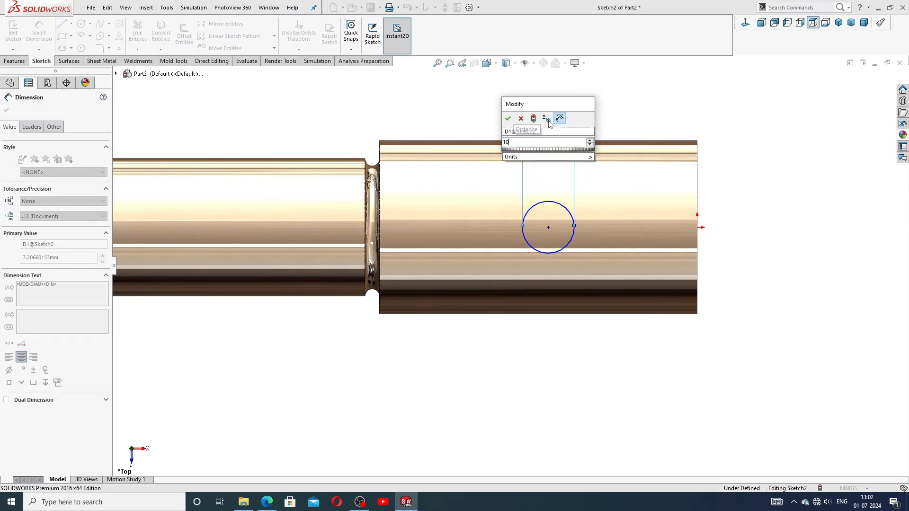
{"action": "key", "text": "Return"}
Step: Dimension the circle centre 15 mm from the shaft's right end and tidy both dimensions
{"action": "left_click", "coordinate": [548, 228]}
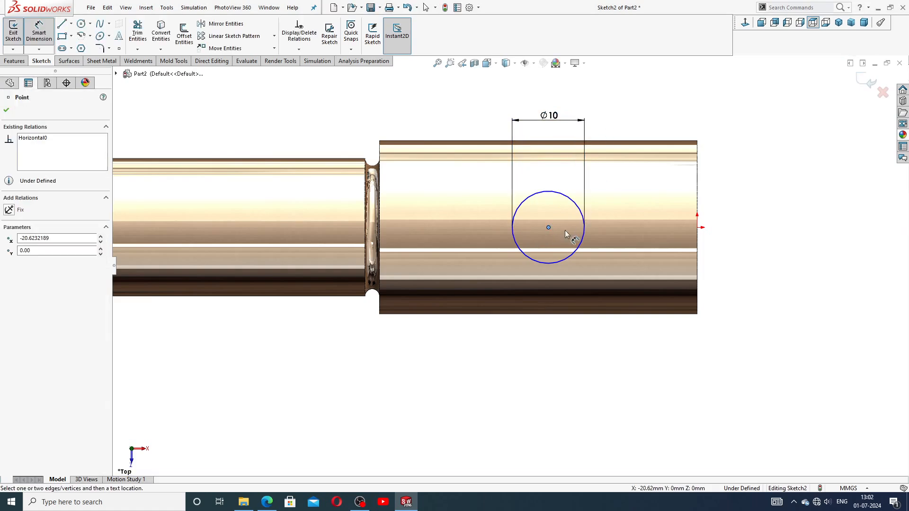
{"action": "left_click", "coordinate": [696, 229]}
{"action": "left_click", "coordinate": [629, 349]}
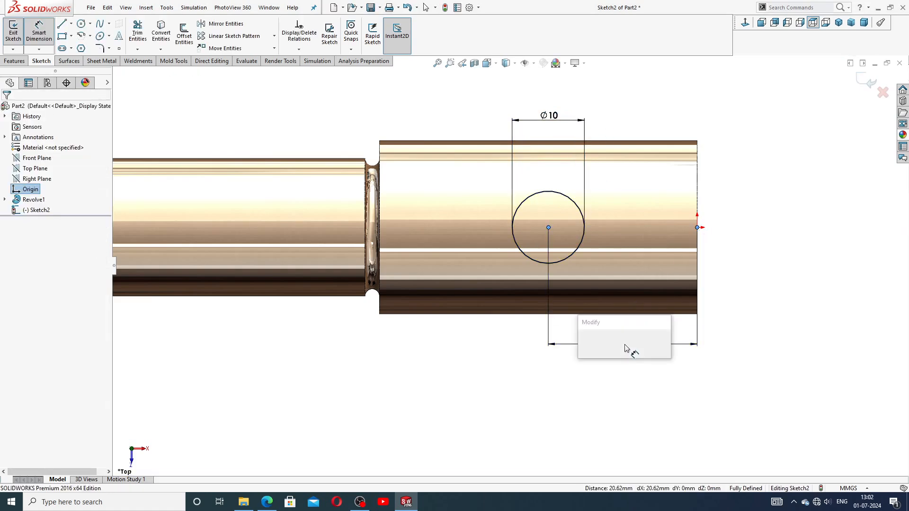
{"action": "type", "text": "15"}
{"action": "key", "text": "Return"}
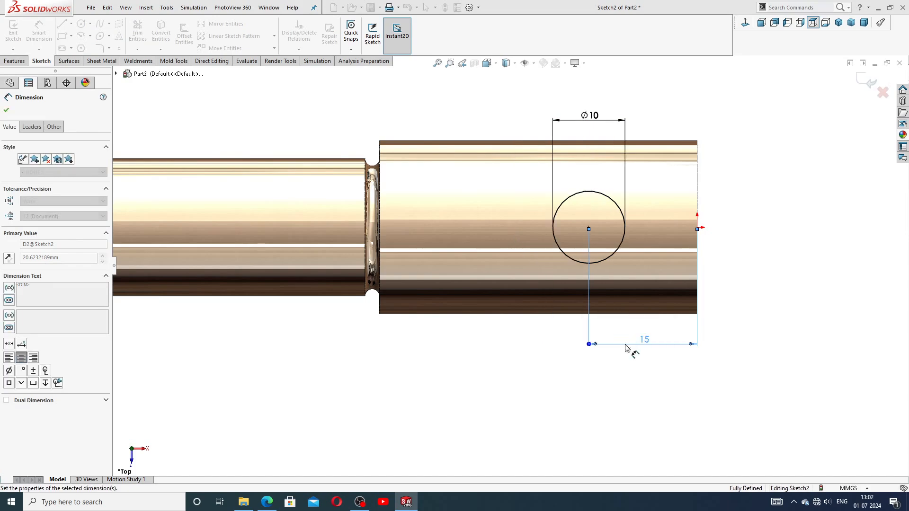
{"action": "scroll", "coordinate": [621, 389], "scroll_direction": "up", "scroll_amount": 1}
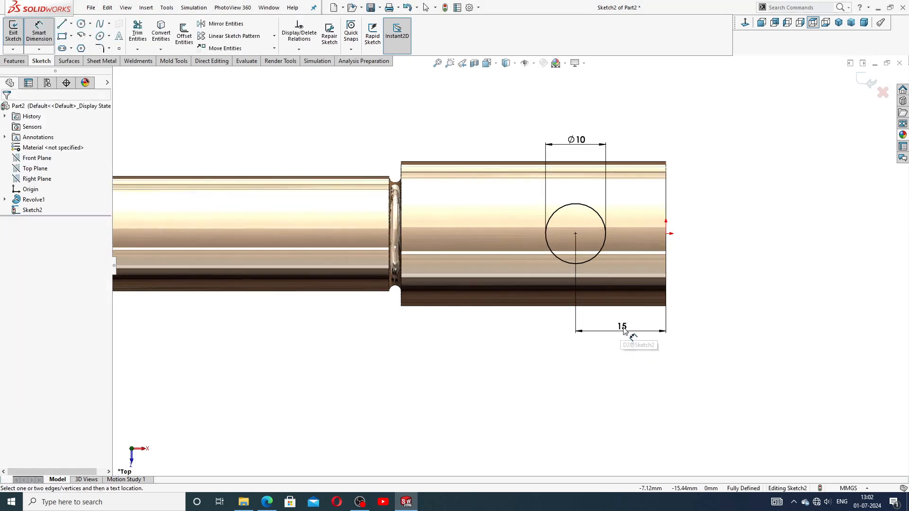
{"action": "left_click_drag", "start_coordinate": [623, 329], "coordinate": [621, 317]}
{"action": "left_click_drag", "start_coordinate": [577, 140], "coordinate": [576, 147]}
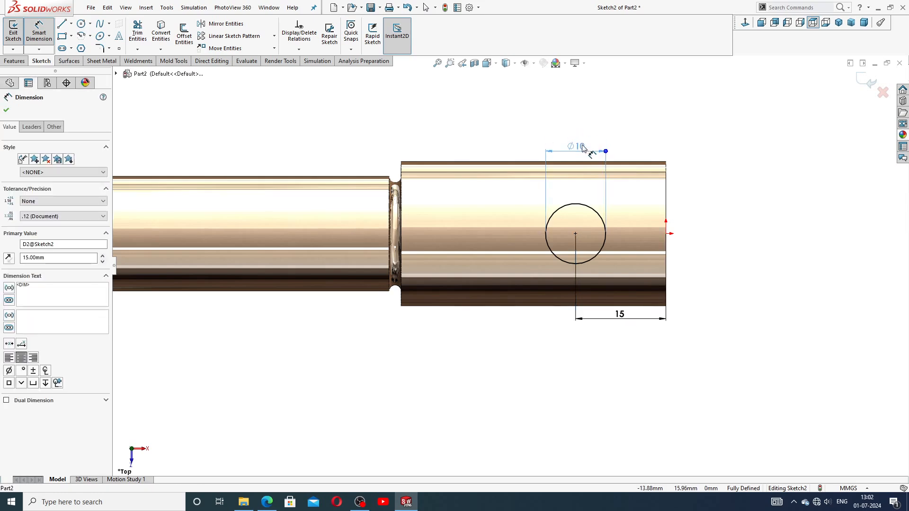
{"action": "left_click", "coordinate": [667, 138]}
{"action": "right_click", "coordinate": [681, 129]}
{"action": "left_click", "coordinate": [703, 139]}
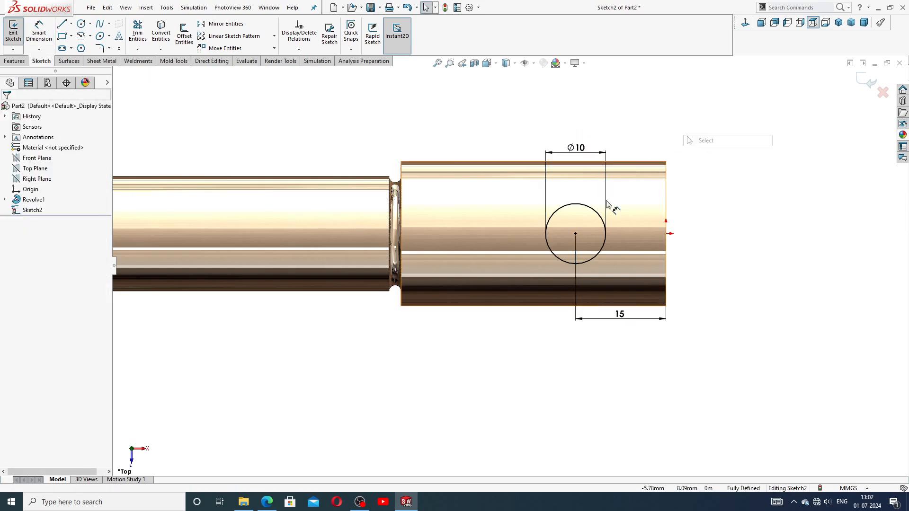
{"action": "scroll", "coordinate": [535, 237], "scroll_direction": "up", "scroll_amount": 3}
{"action": "scroll", "coordinate": [209, 156], "scroll_direction": "up", "scroll_amount": 3}
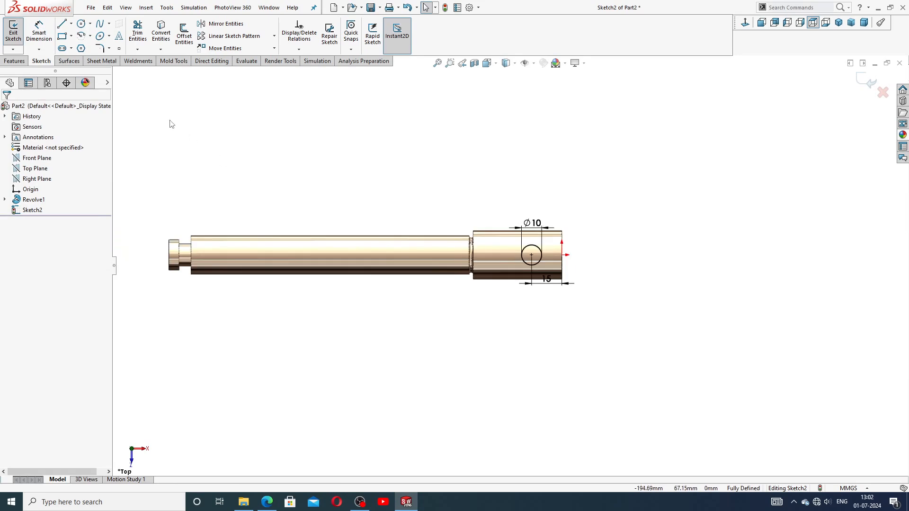
Step: Extrude-cut the Ø10 circle Through All - Both to make the cross-hole
{"action": "left_click", "coordinate": [19, 61]}
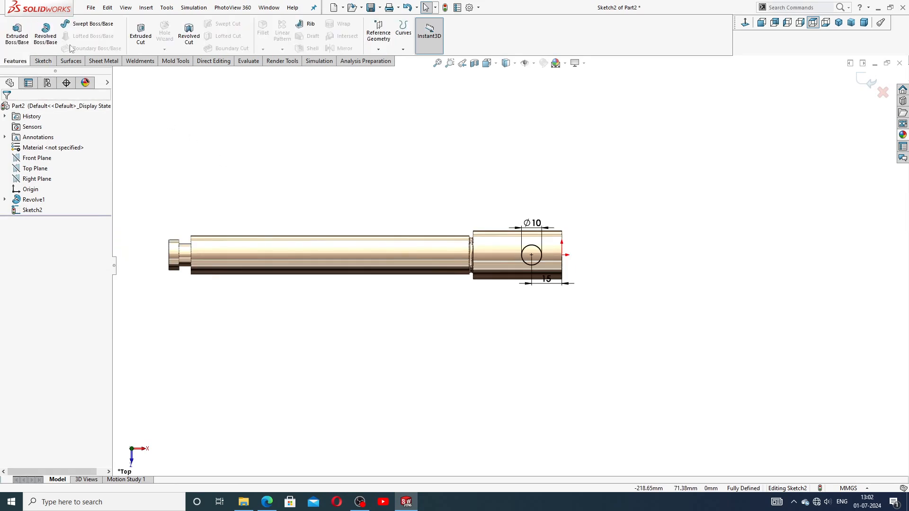
{"action": "left_click", "coordinate": [142, 35]}
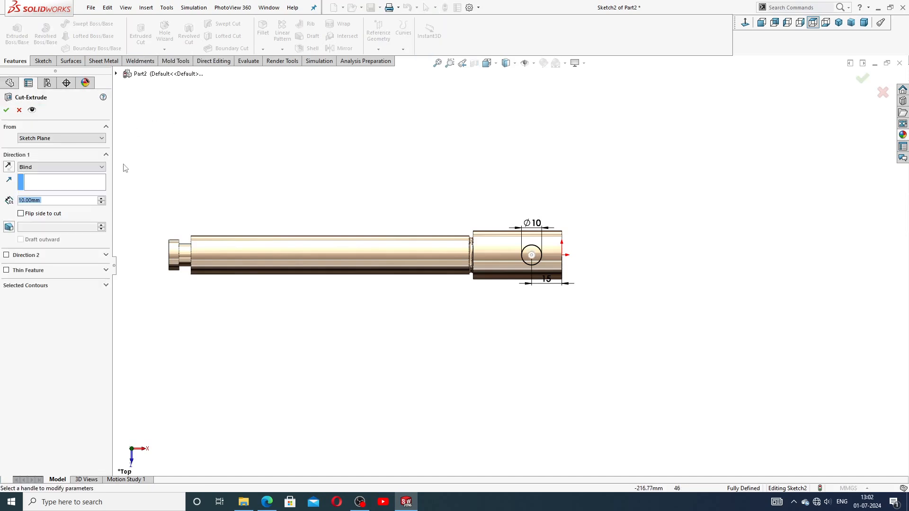
{"action": "left_click", "coordinate": [61, 166]}
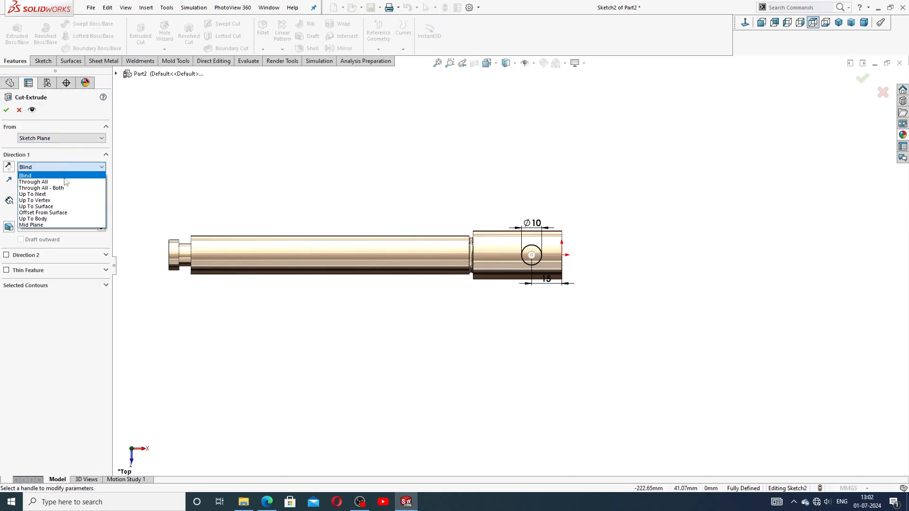
{"action": "left_click", "coordinate": [64, 185]}
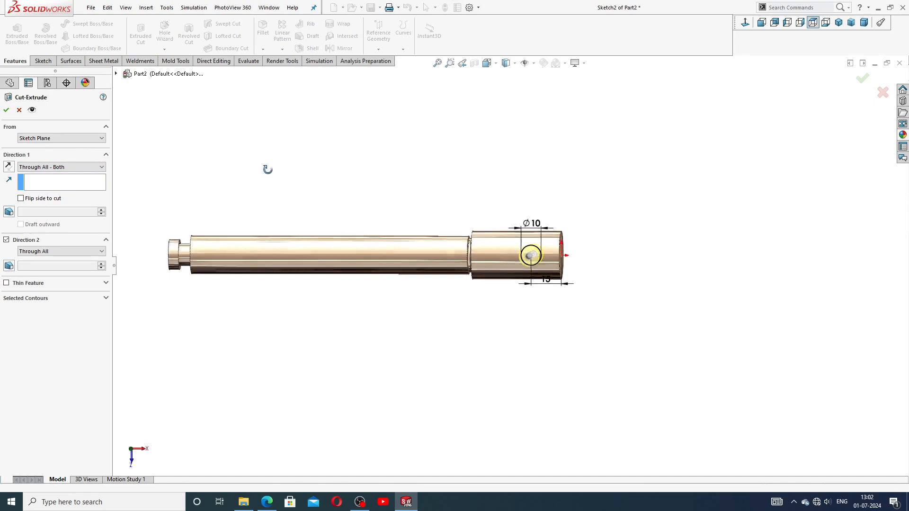
{"action": "middle_click_drag", "start_coordinate": [264, 166], "coordinate": [227, 187]}
{"action": "left_click", "coordinate": [6, 112]}
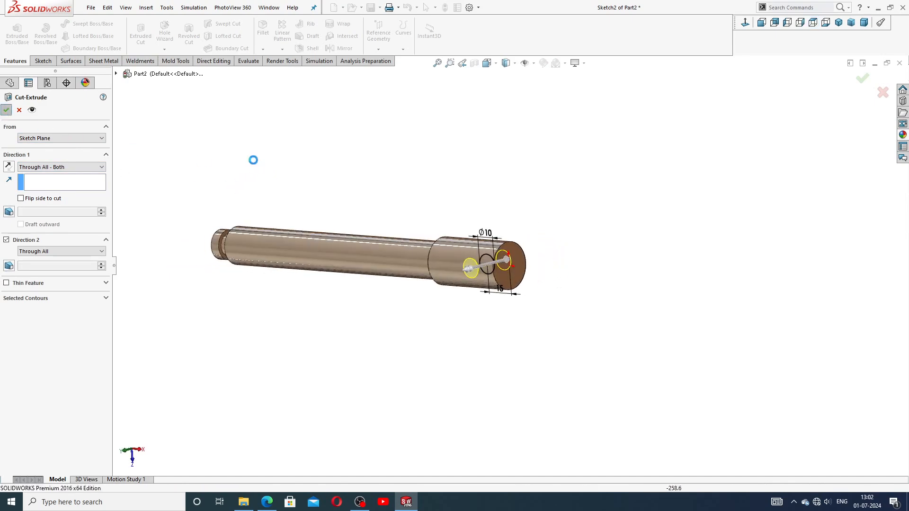
Step: Orbit to a nearly side-on view of the shaft and bring up the reference drawing
{"action": "scroll", "coordinate": [405, 312], "scroll_direction": "down", "scroll_amount": 3}
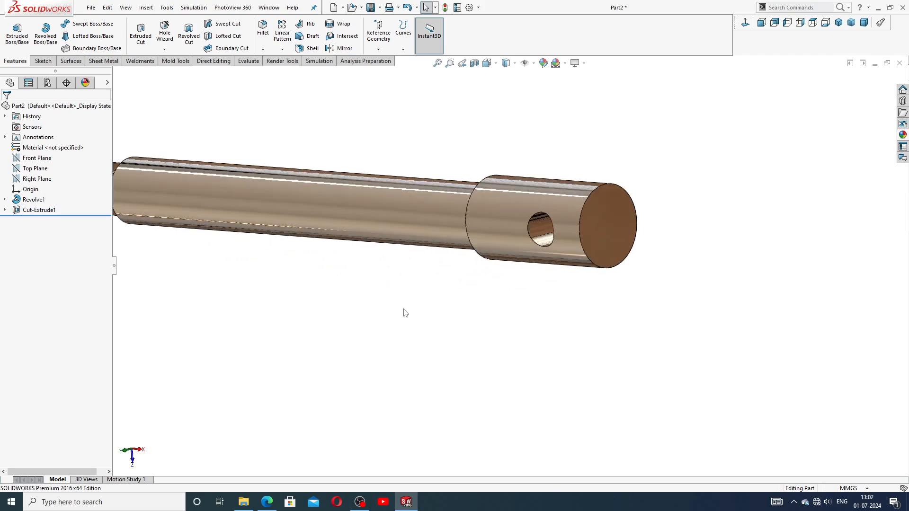
{"action": "middle_click_drag", "start_coordinate": [476, 256], "coordinate": [542, 252]}
{"action": "scroll", "coordinate": [498, 215], "scroll_direction": "up", "scroll_amount": 3}
{"action": "scroll", "coordinate": [345, 238], "scroll_direction": "down", "scroll_amount": 1}
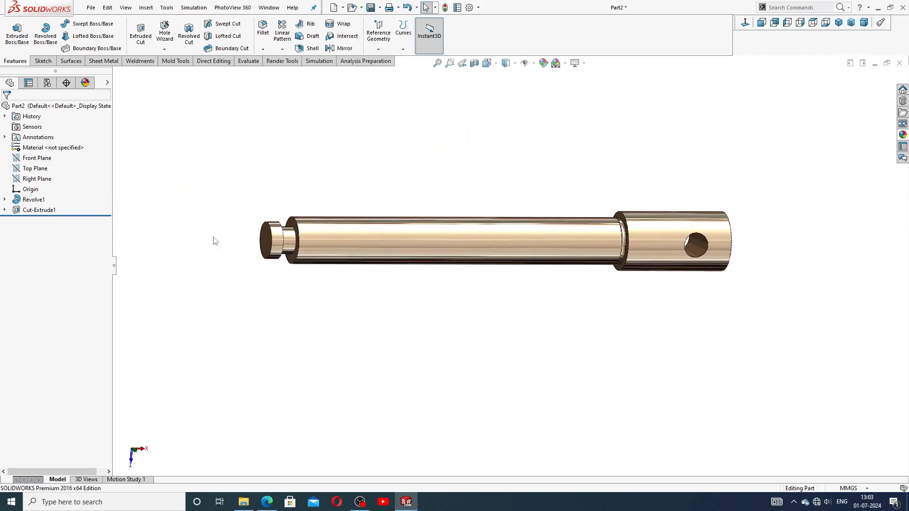
{"action": "left_click", "coordinate": [267, 502]}
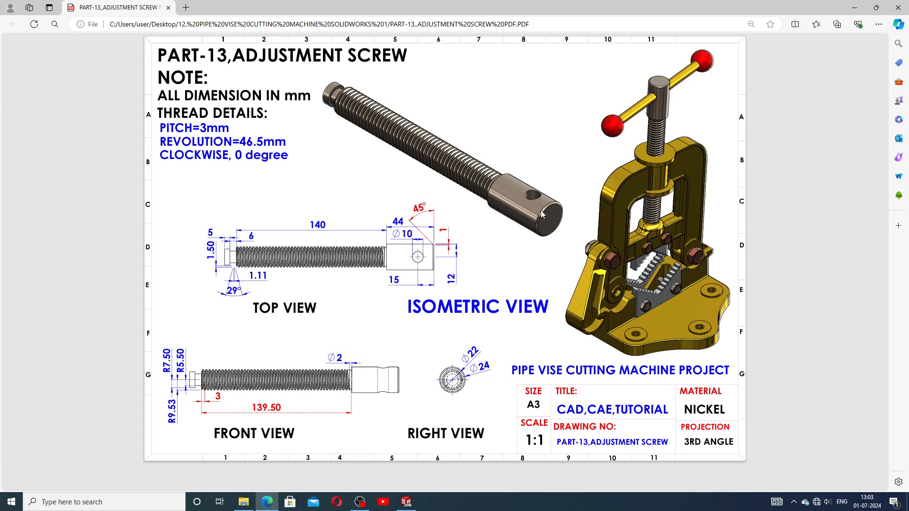
Step: Add a 1 mm × 45° chamfer to the right end's outer edge and the left shoulder edge
{"action": "left_click", "coordinate": [406, 502]}
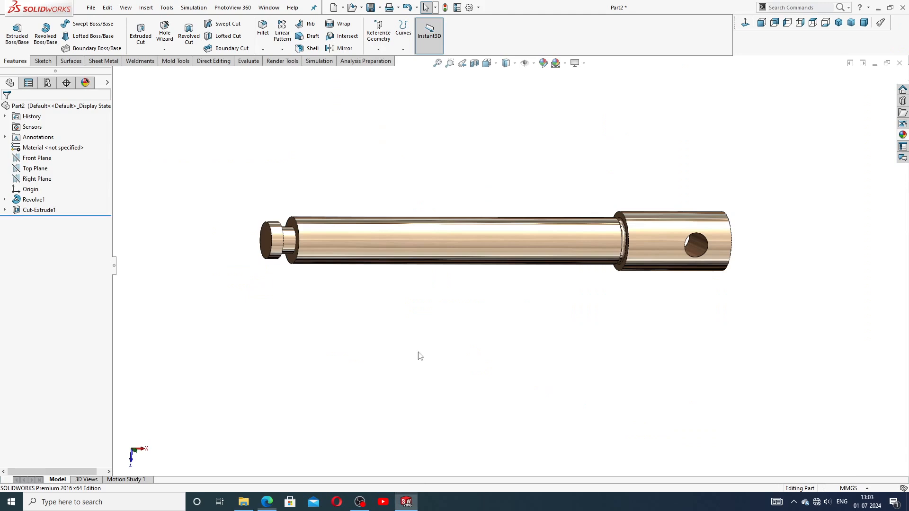
{"action": "left_click", "coordinate": [263, 49]}
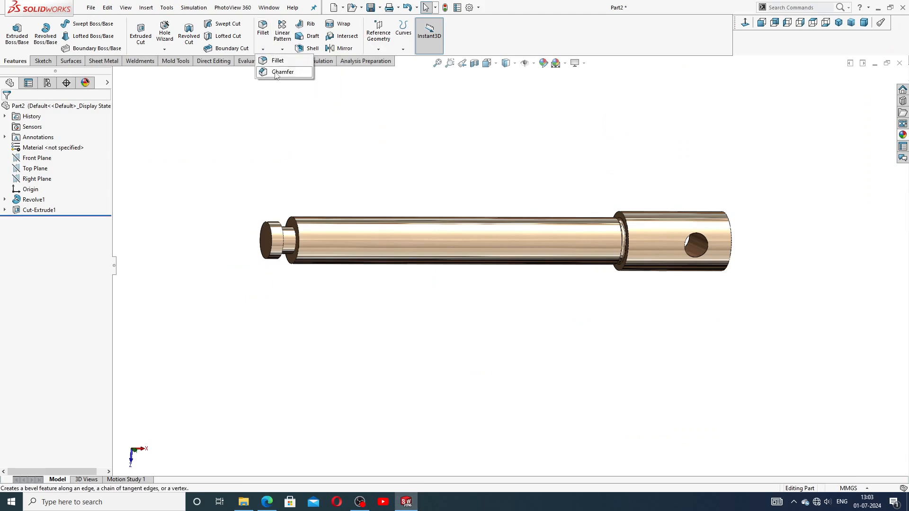
{"action": "left_click", "coordinate": [277, 73]}
{"action": "type", "text": "1"}
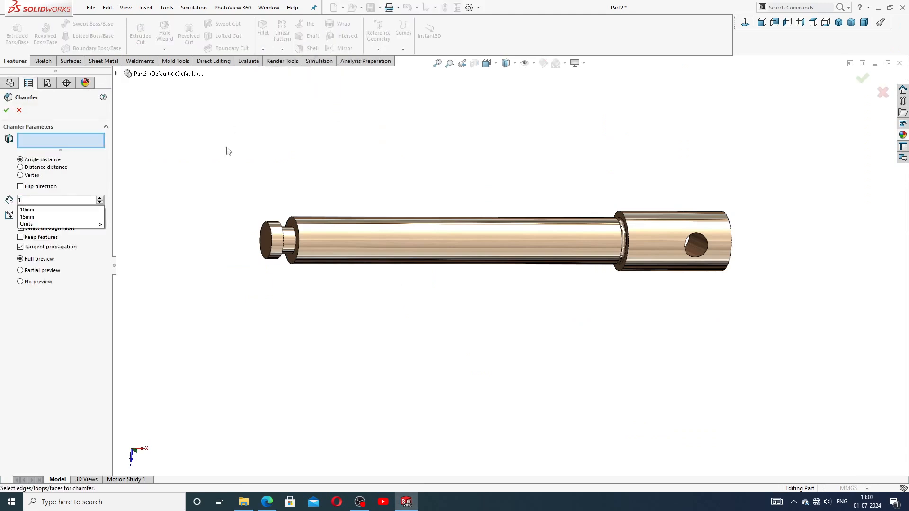
{"action": "key", "text": "Return"}
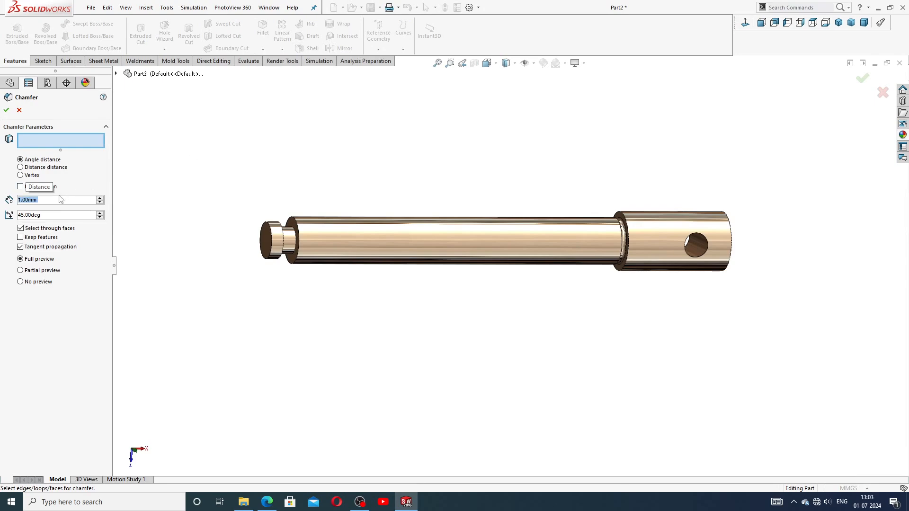
{"action": "scroll", "coordinate": [691, 227], "scroll_direction": "down", "scroll_amount": 5}
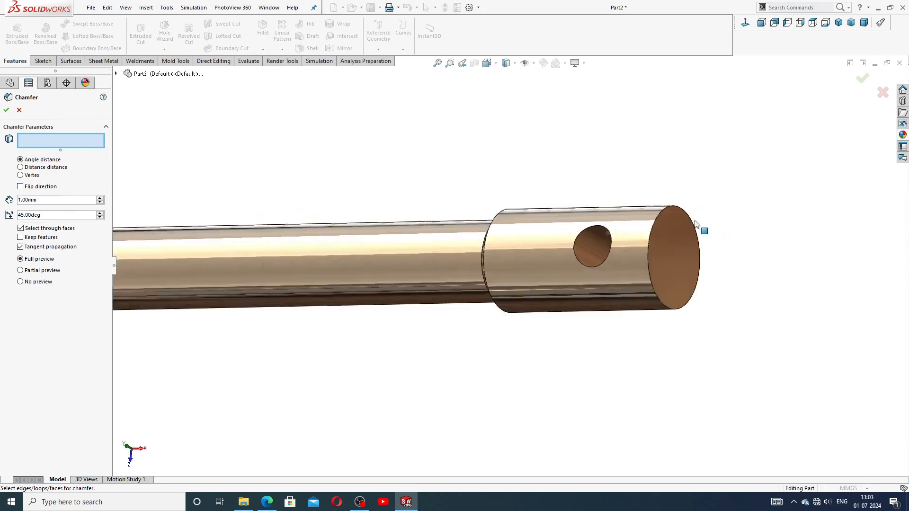
{"action": "left_click", "coordinate": [637, 227]}
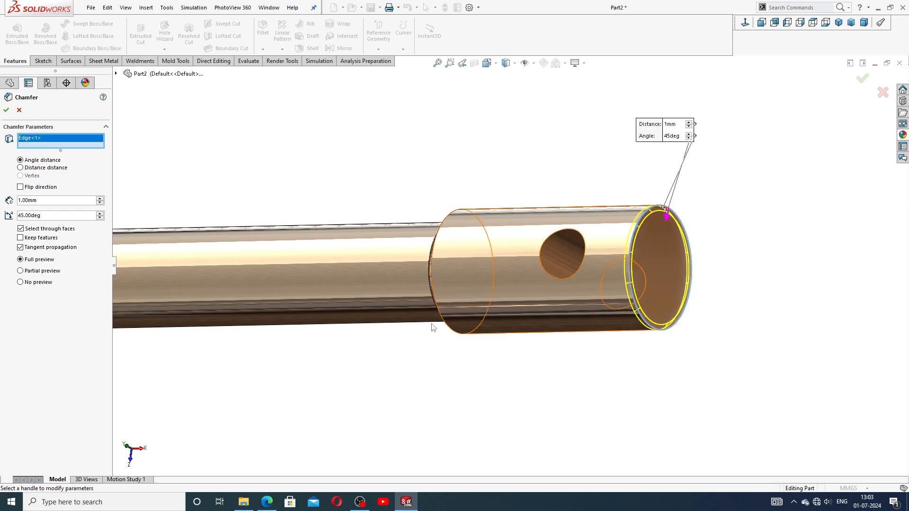
{"action": "scroll", "coordinate": [639, 236], "scroll_direction": "up", "scroll_amount": 5}
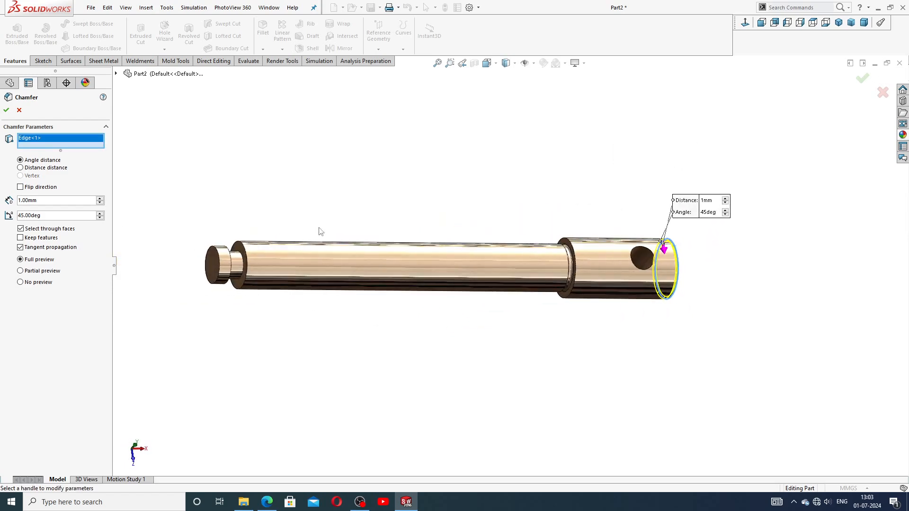
{"action": "scroll", "coordinate": [299, 258], "scroll_direction": "down", "scroll_amount": 5}
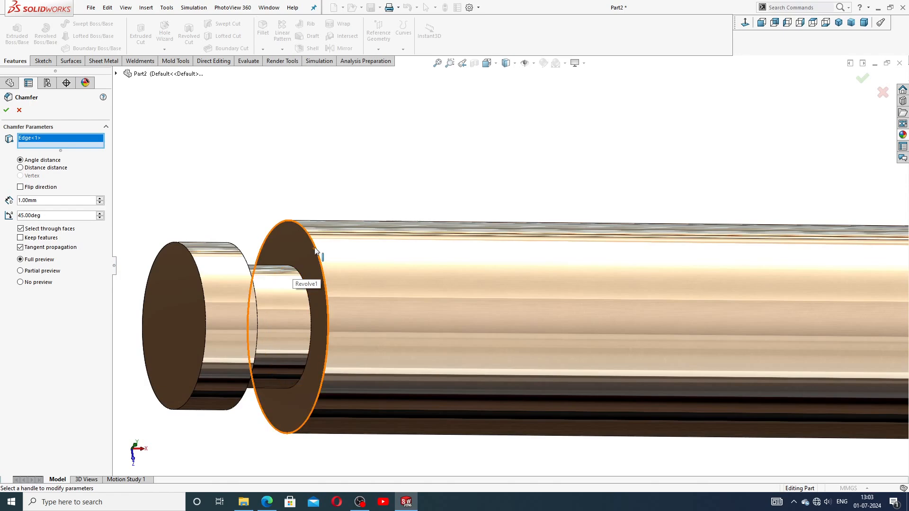
{"action": "left_click", "coordinate": [315, 251]}
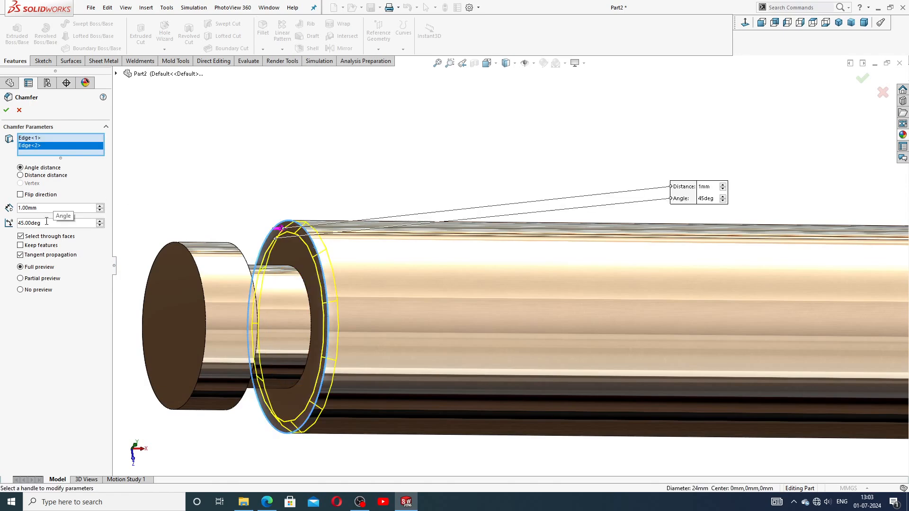
{"action": "left_click", "coordinate": [7, 110]}
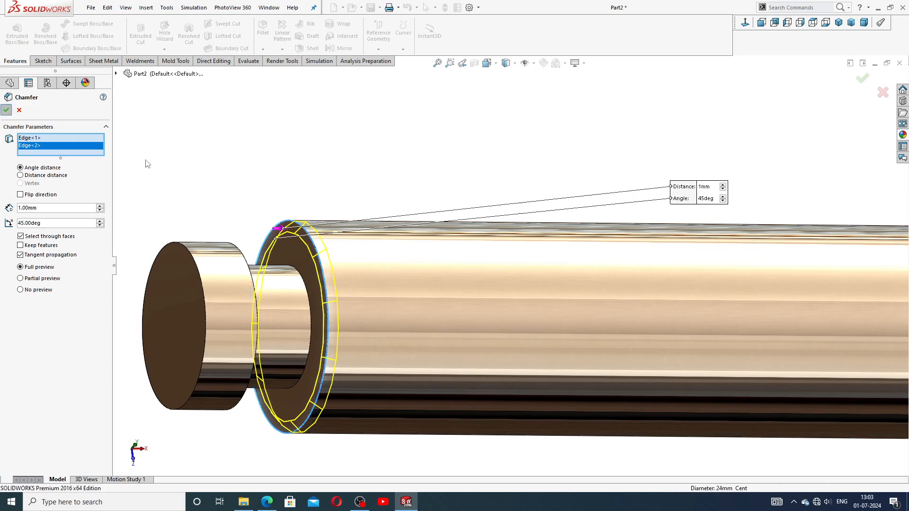
{"action": "scroll", "coordinate": [455, 100], "scroll_direction": "up", "scroll_amount": 3}
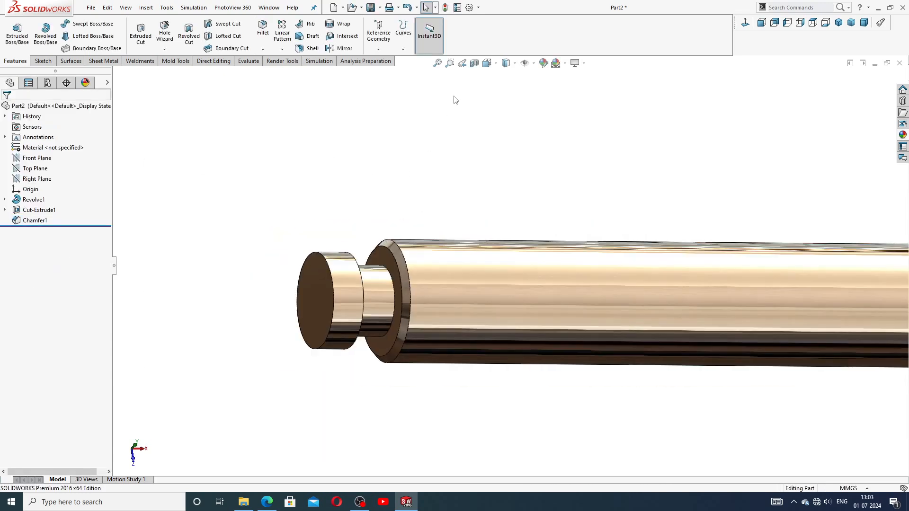
Step: Apply High resolution in Document Properties > Image Quality
{"action": "left_click", "coordinate": [469, 8]}
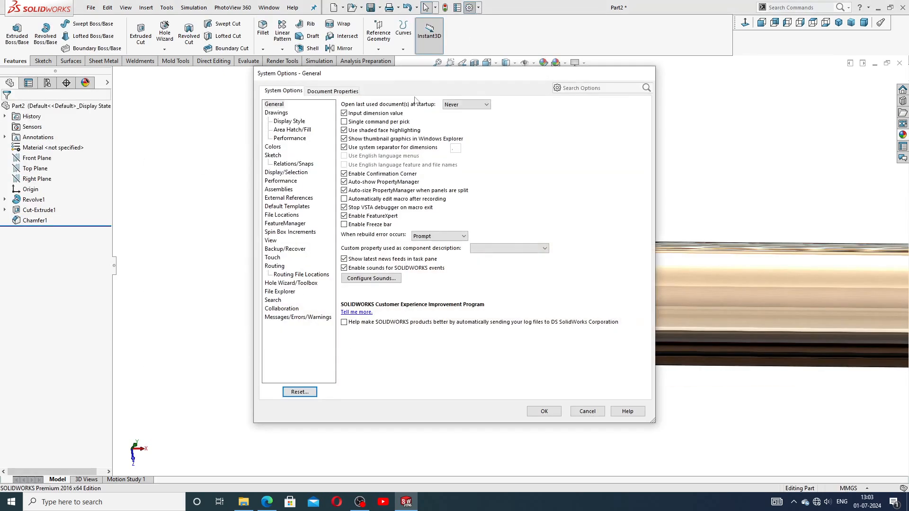
{"action": "left_click", "coordinate": [336, 92]}
{"action": "left_click", "coordinate": [282, 198]}
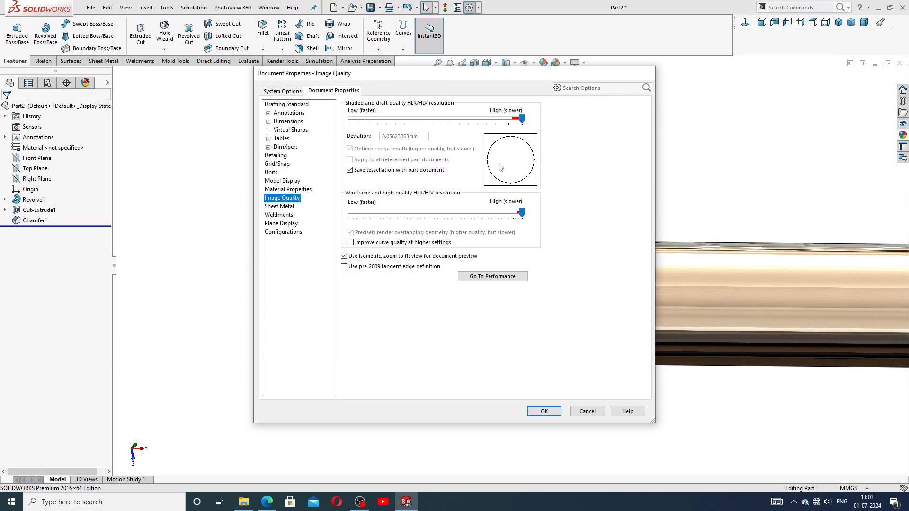
{"action": "left_click", "coordinate": [536, 415]}
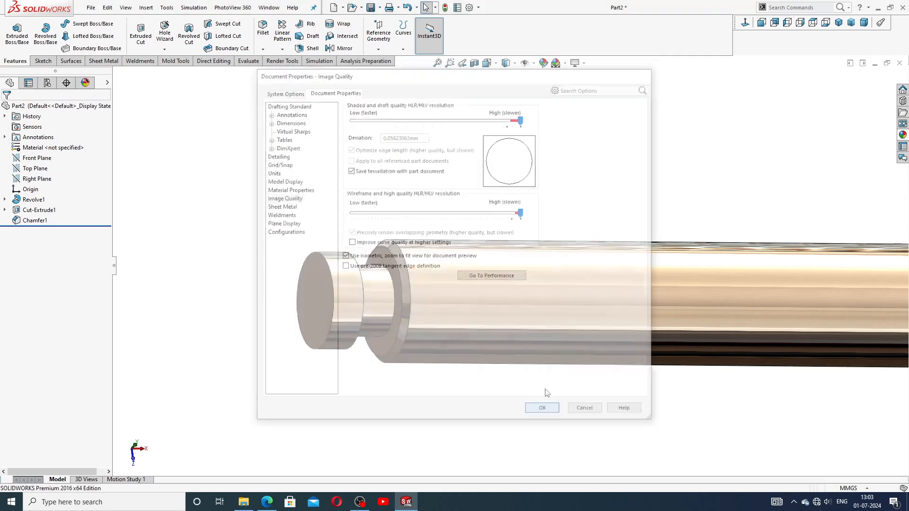
{"action": "scroll", "coordinate": [506, 237], "scroll_direction": "up", "scroll_amount": 4}
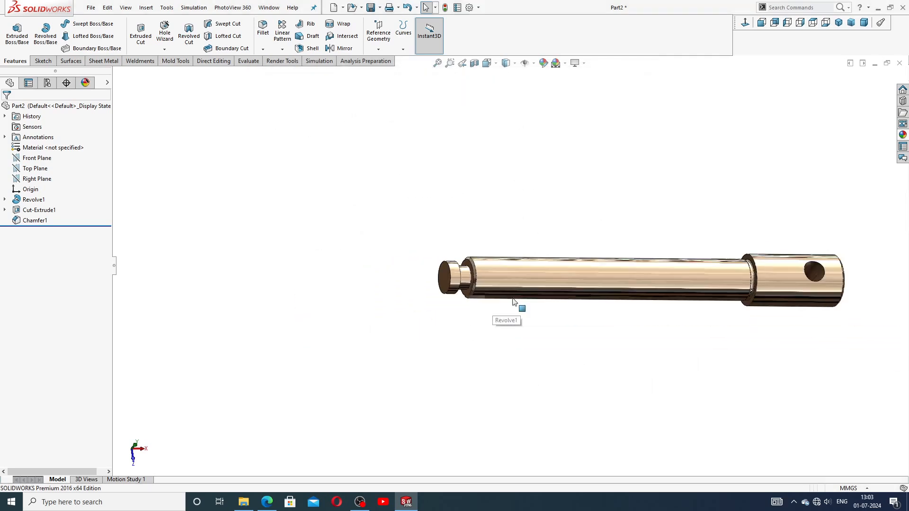
{"action": "scroll", "coordinate": [502, 303], "scroll_direction": "down", "scroll_amount": 5}
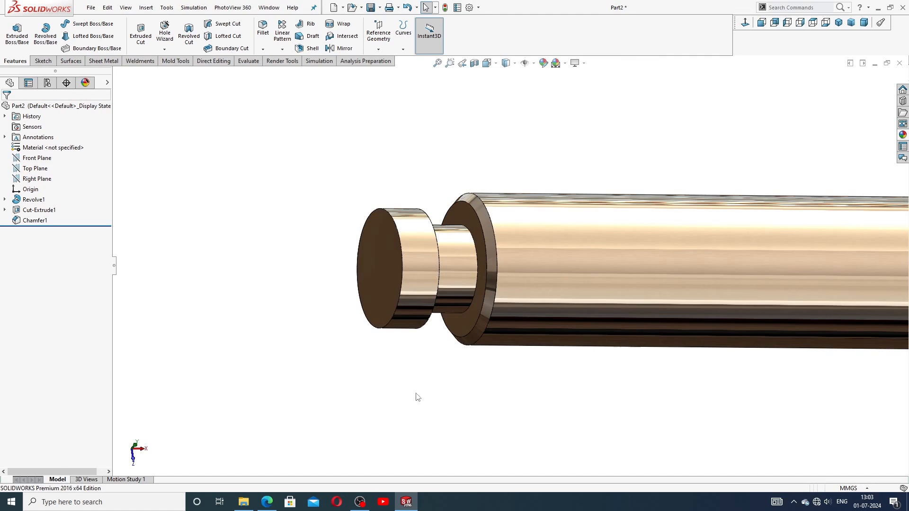
Step: Sketch on the step ring face and convert its outer edge into a Ø19.06 mm circle
{"action": "left_click", "coordinate": [479, 267]}
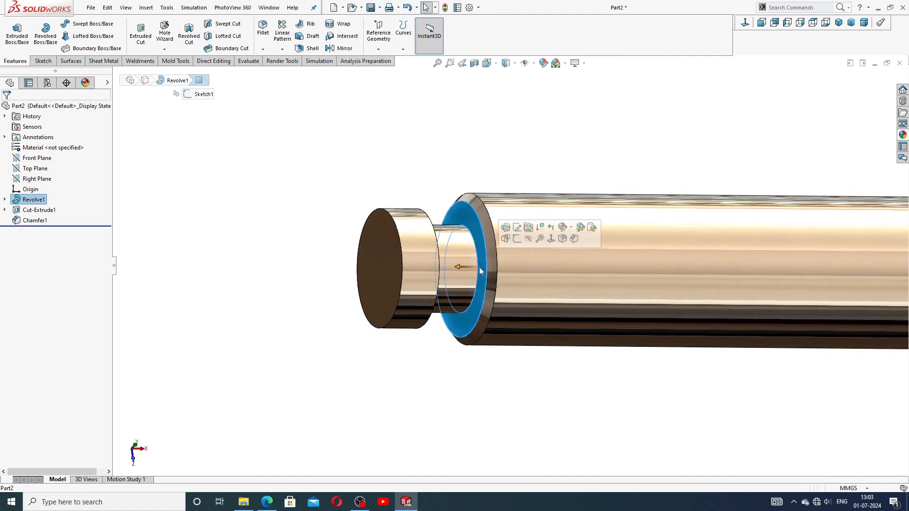
{"action": "left_click", "coordinate": [517, 239]}
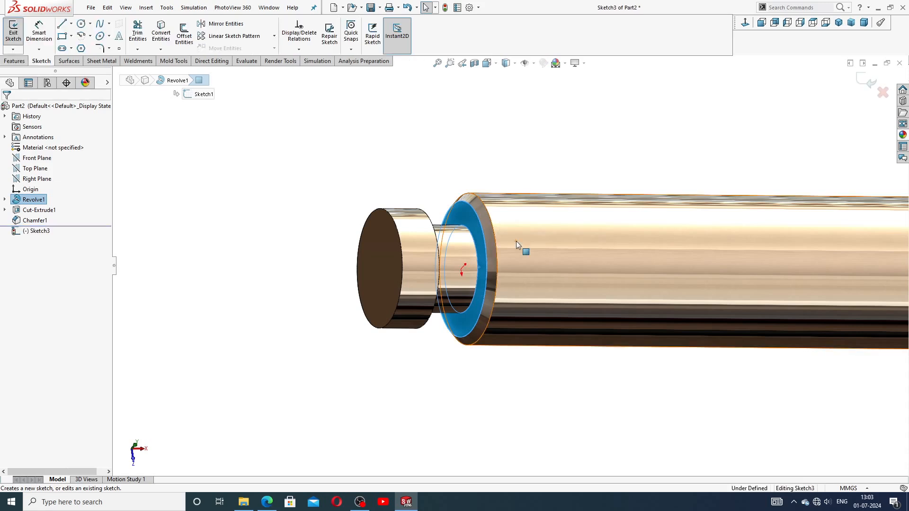
{"action": "left_click", "coordinate": [485, 209]}
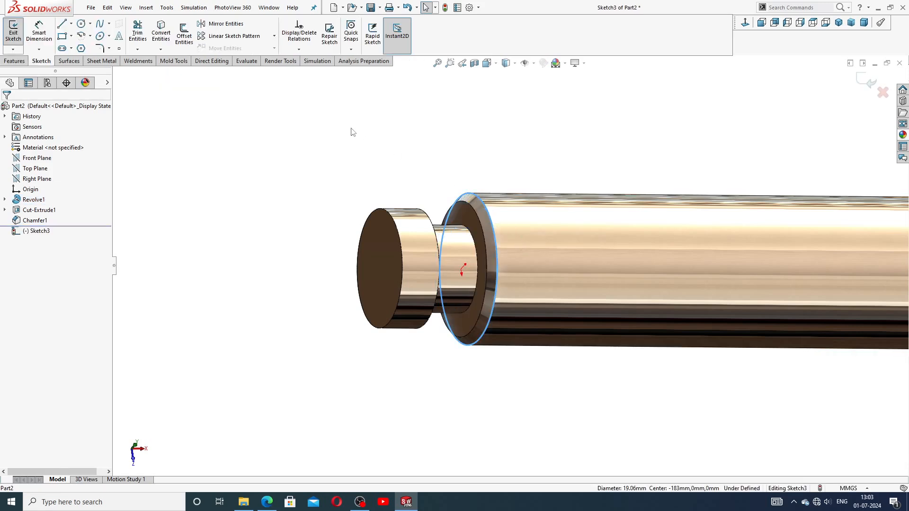
{"action": "left_click", "coordinate": [160, 34]}
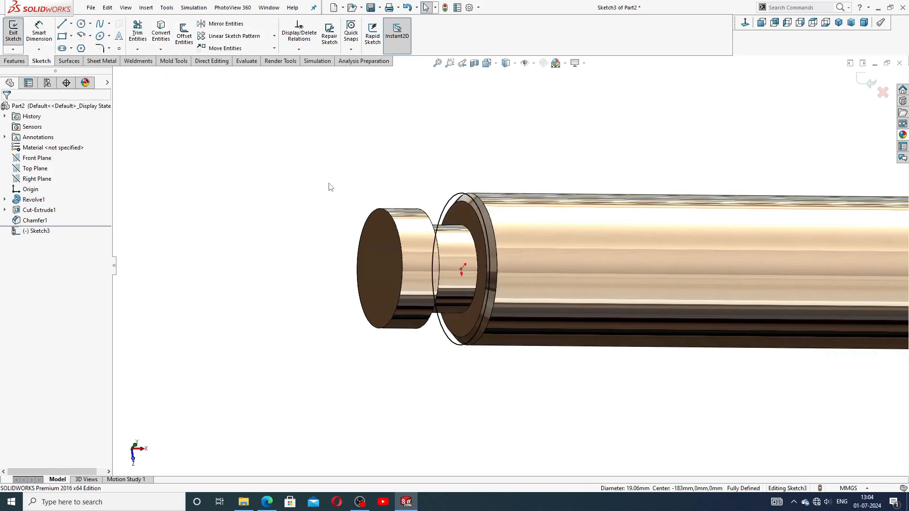
{"action": "key", "text": "f"}
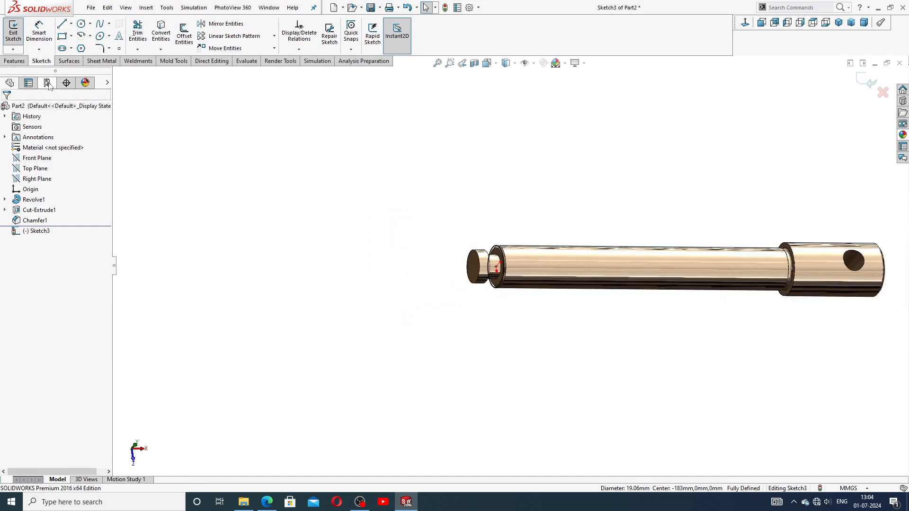
{"action": "left_click", "coordinate": [14, 61]}
Step: Start a Helix/Spiral on the circle, entering 3 mm pitch and editing the revolutions count
{"action": "left_click", "coordinate": [403, 50]}
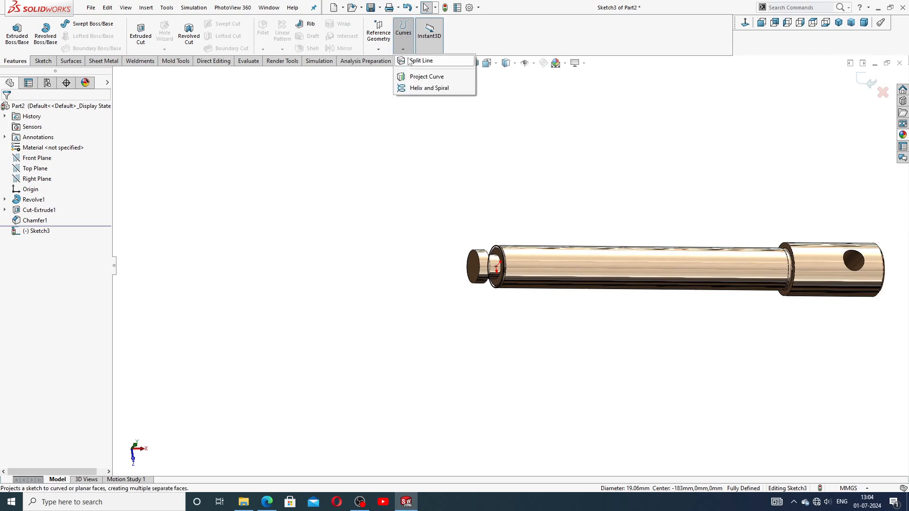
{"action": "left_click", "coordinate": [429, 88]}
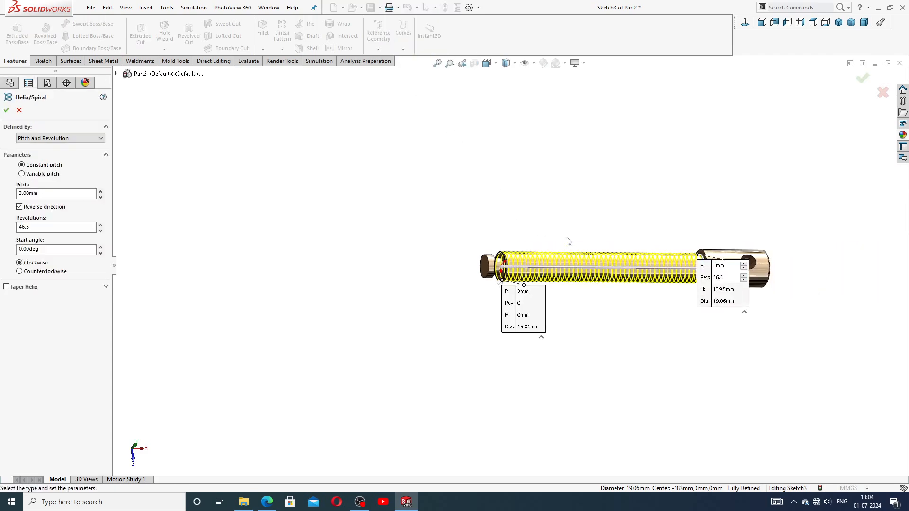
{"action": "scroll", "coordinate": [554, 283], "scroll_direction": "down", "scroll_amount": 3}
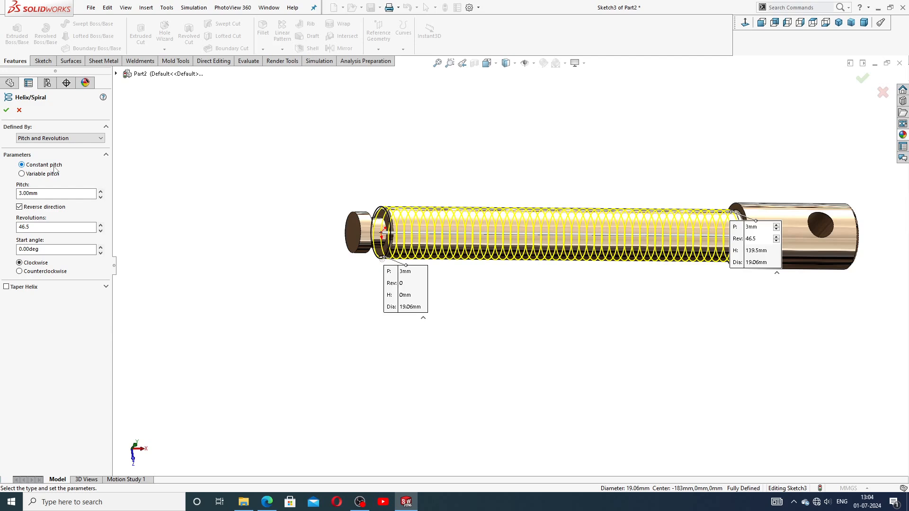
{"action": "left_click", "coordinate": [40, 193]}
{"action": "double_click", "coordinate": [24, 194]}
{"action": "left_click", "coordinate": [30, 226]}
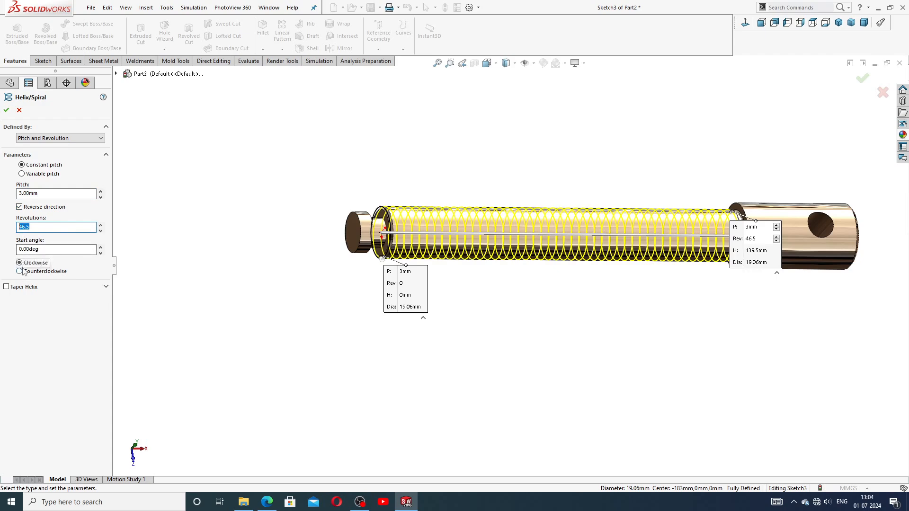
{"action": "left_click", "coordinate": [267, 501]}
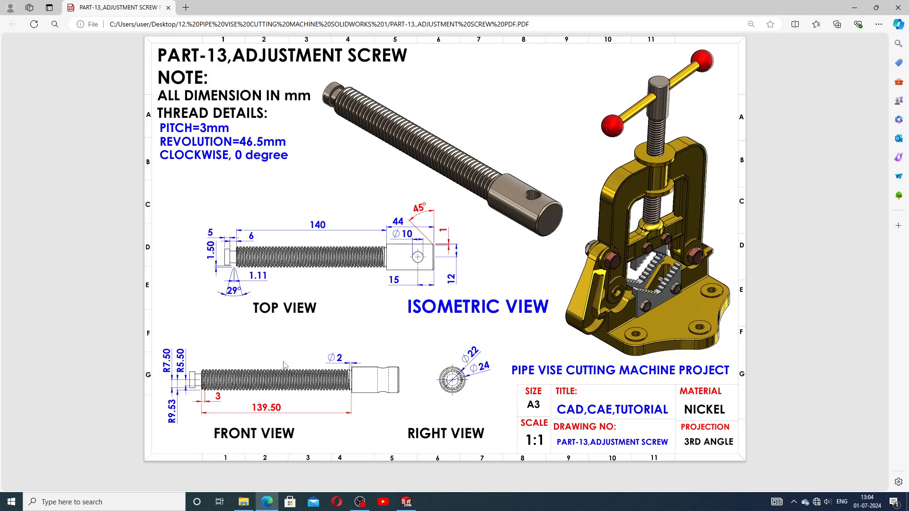
{"action": "left_click", "coordinate": [268, 503]}
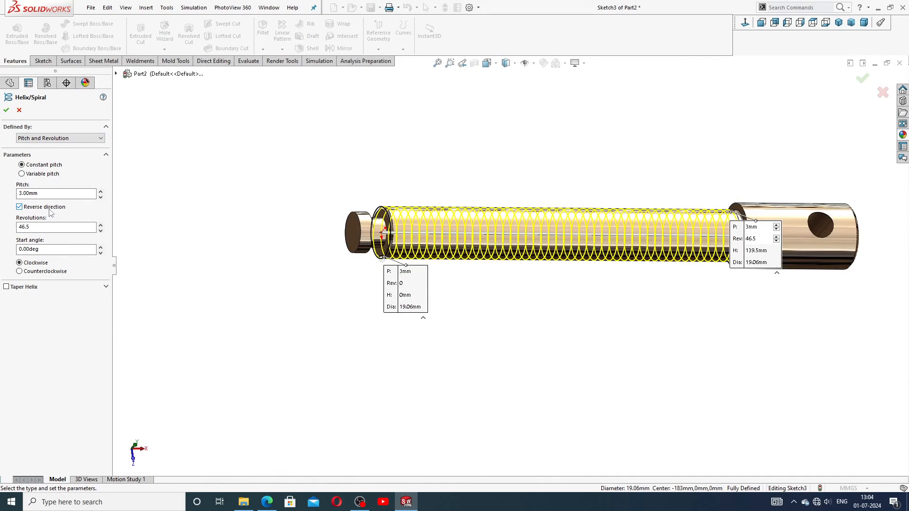
Step: Verify 46.5 revolutions and 0° start angle, create Helix/Spiral1, and orbit to view it
{"action": "left_click_drag", "start_coordinate": [36, 227], "coordinate": [15, 226]}
{"action": "left_click", "coordinate": [37, 249]}
{"action": "left_click", "coordinate": [6, 110]}
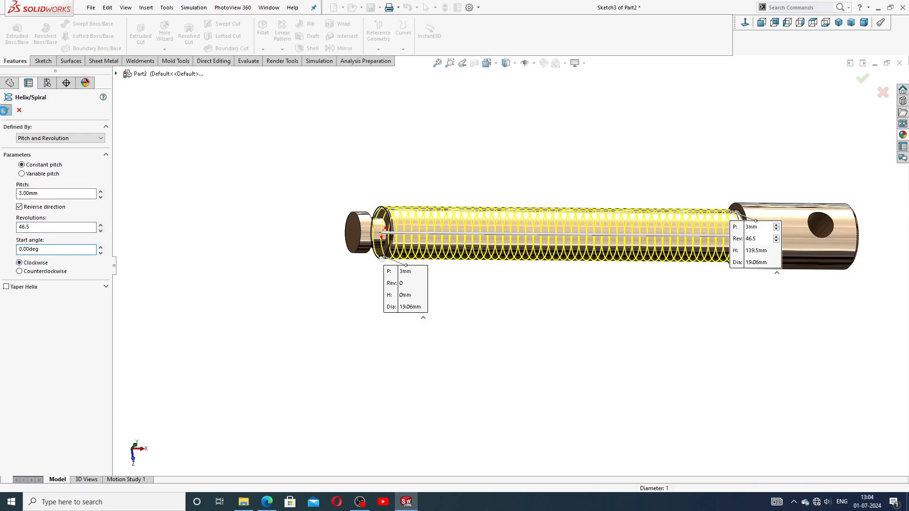
{"action": "left_click", "coordinate": [538, 309]}
{"action": "middle_click_drag", "start_coordinate": [538, 309], "coordinate": [521, 259]}
{"action": "scroll", "coordinate": [339, 248], "scroll_direction": "down", "scroll_amount": 2}
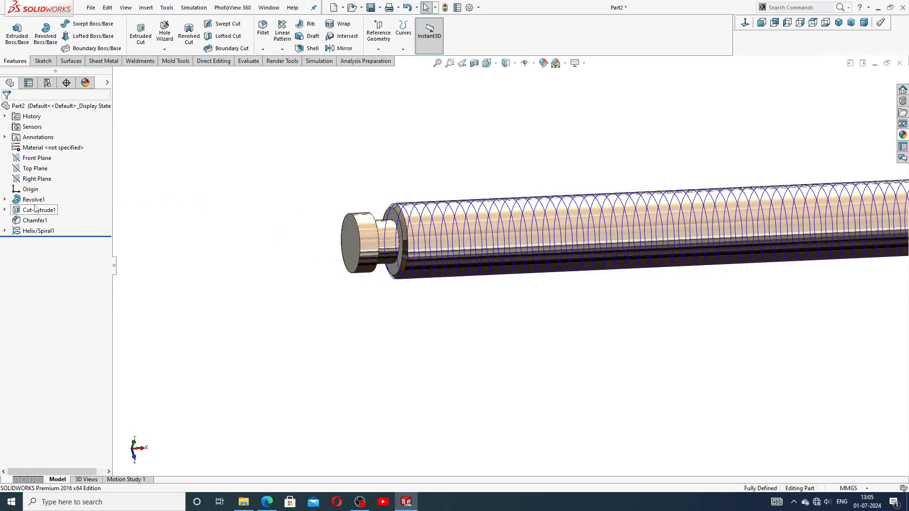
Step: Start Sketch4 on the Top Plane, view it normal-to, and check the reference PDF drawing
{"action": "left_click", "coordinate": [35, 169]}
{"action": "left_click", "coordinate": [66, 155]}
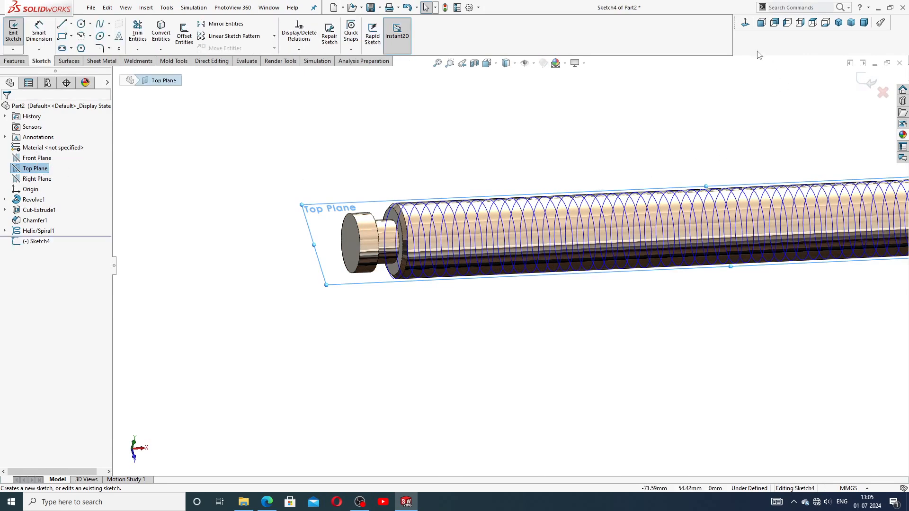
{"action": "left_click", "coordinate": [745, 22]}
{"action": "scroll", "coordinate": [303, 289], "scroll_direction": "down", "scroll_amount": 5}
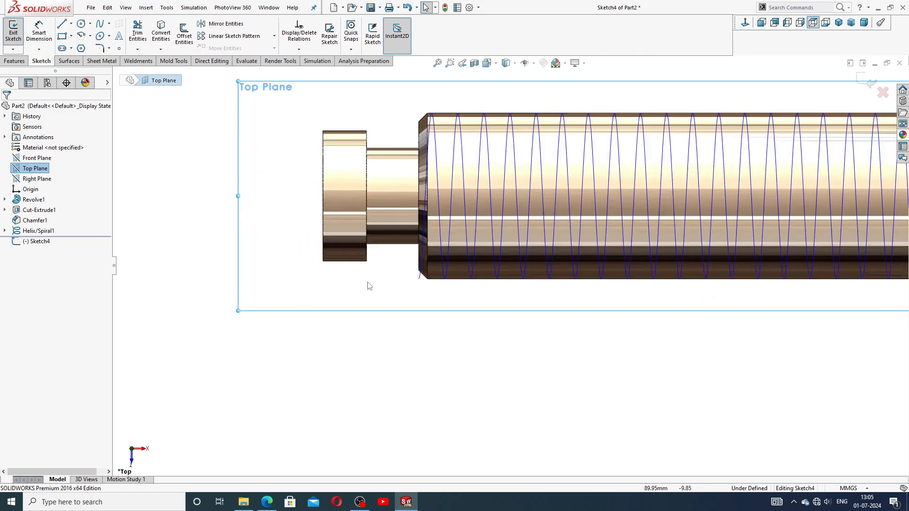
{"action": "left_click", "coordinate": [267, 501]}
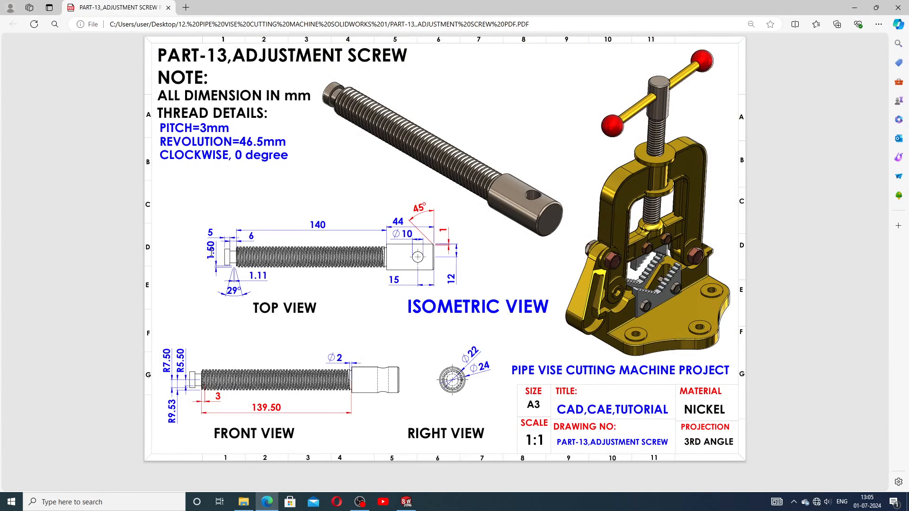
{"action": "left_click", "coordinate": [406, 502]}
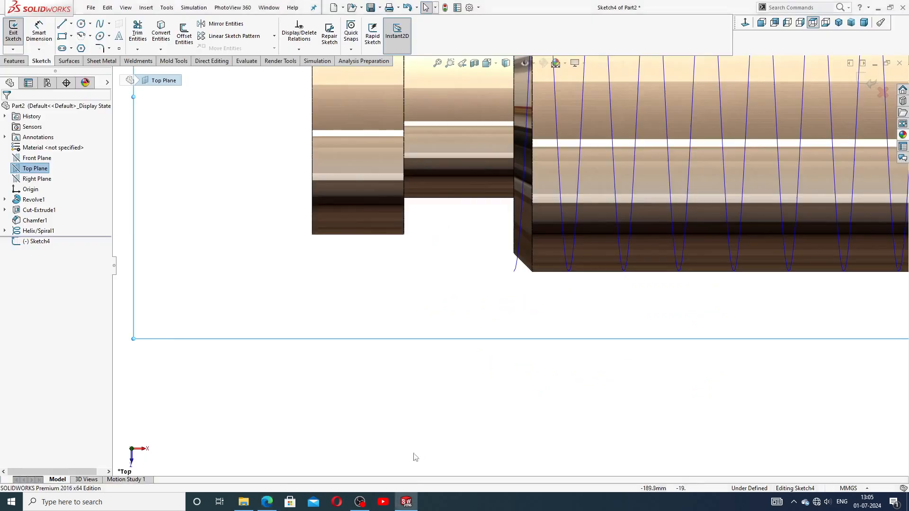
Step: Sketch a closed four-line trapezoid below the shaft end as the thread tooth profile
{"action": "left_click", "coordinate": [65, 26]}
{"action": "scroll", "coordinate": [492, 265], "scroll_direction": "down", "scroll_amount": 3}
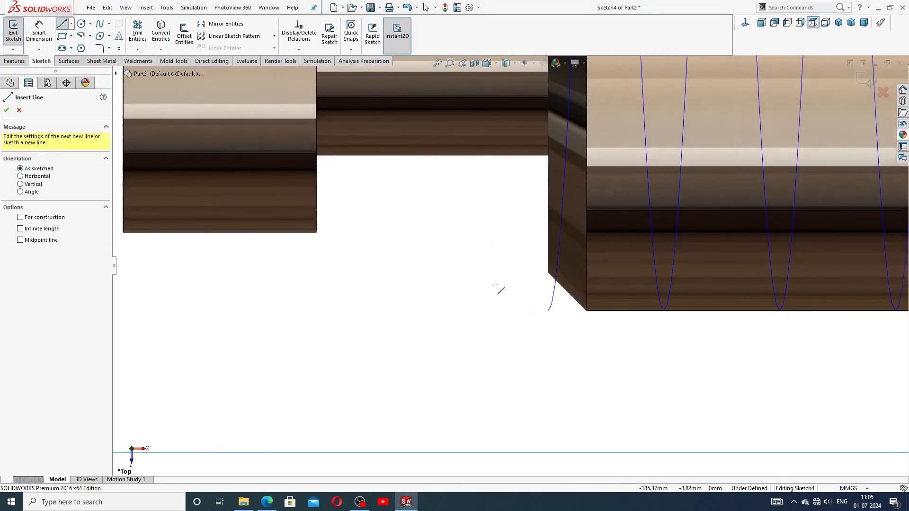
{"action": "left_click", "coordinate": [412, 318]}
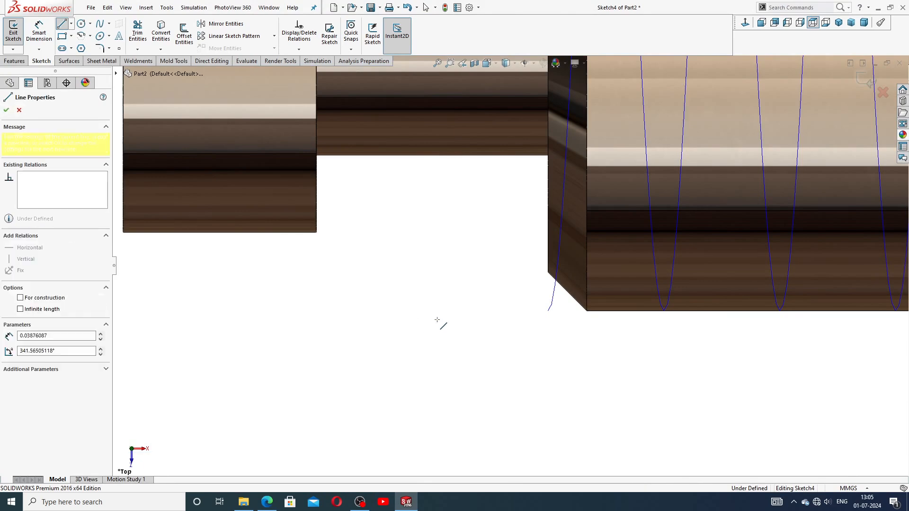
{"action": "left_click", "coordinate": [477, 318]}
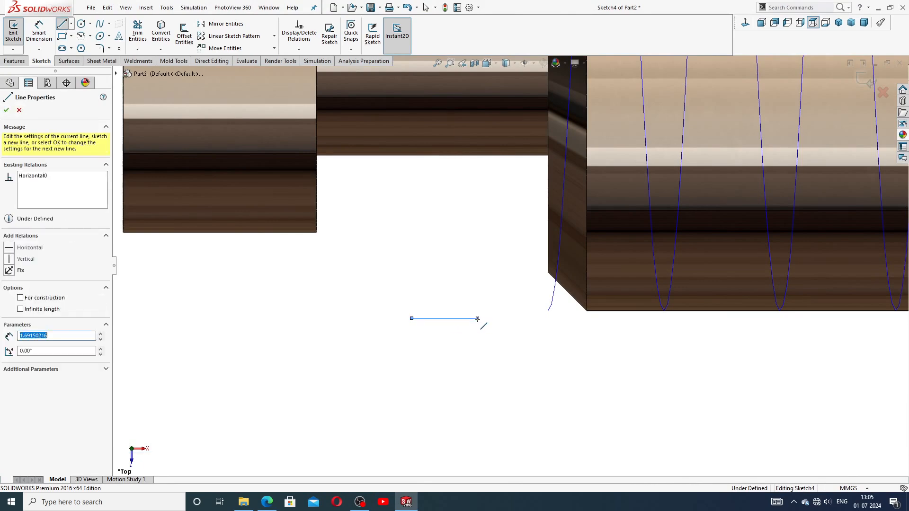
{"action": "left_click", "coordinate": [501, 373]}
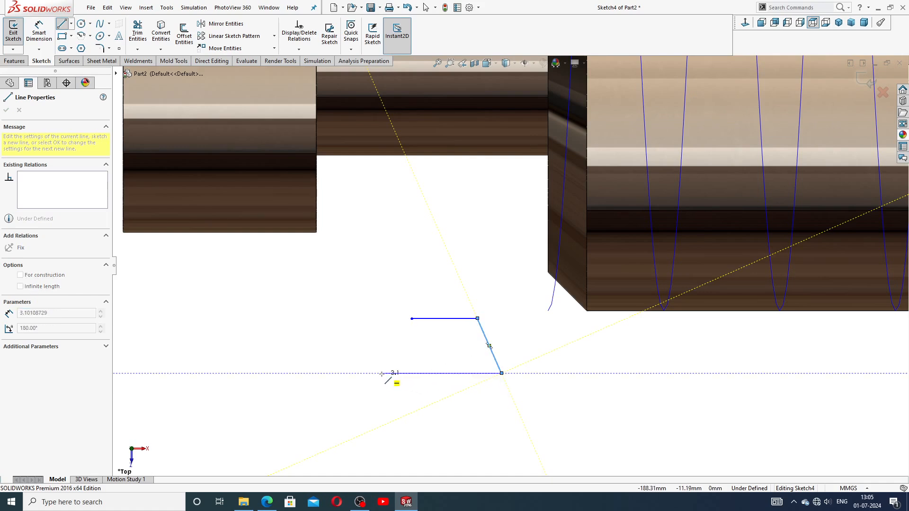
{"action": "left_click", "coordinate": [381, 373]}
{"action": "left_click", "coordinate": [411, 318]}
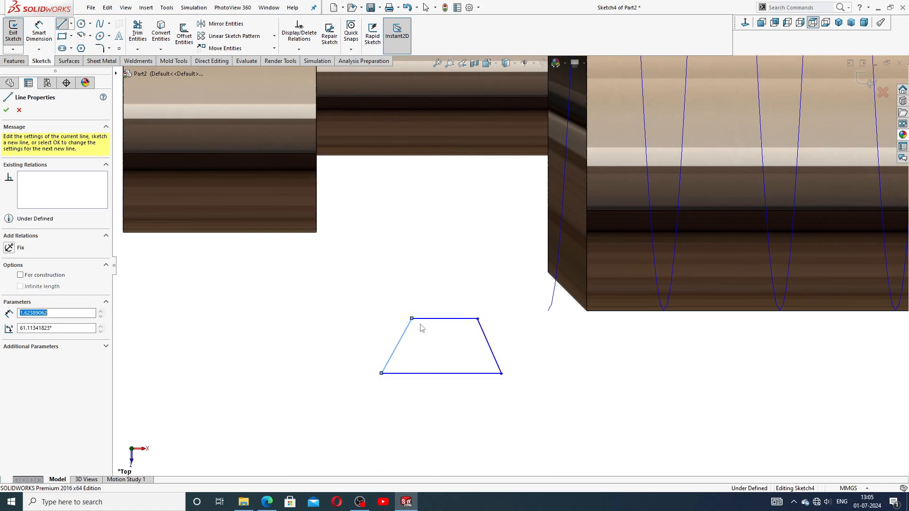
{"action": "right_click", "coordinate": [442, 340]}
{"action": "left_click", "coordinate": [464, 345]}
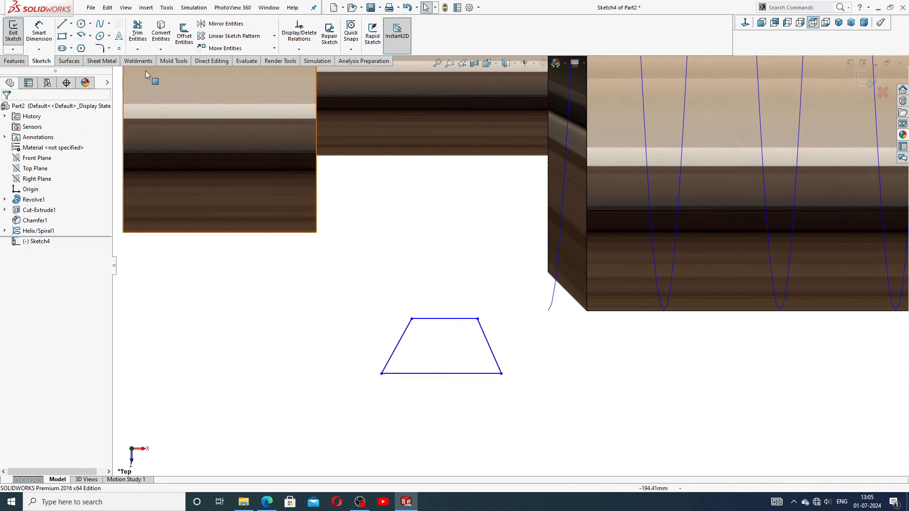
Step: Draw a vertical centerline from the trapezoid's top edge midpoint down to its bottom edge
{"action": "left_click", "coordinate": [71, 23]}
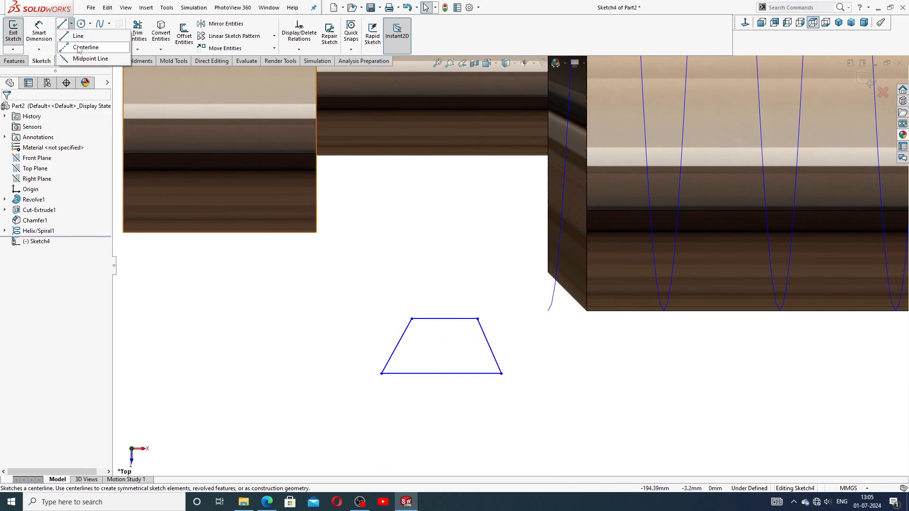
{"action": "left_click", "coordinate": [85, 45]}
{"action": "scroll", "coordinate": [468, 367], "scroll_direction": "down", "scroll_amount": 3}
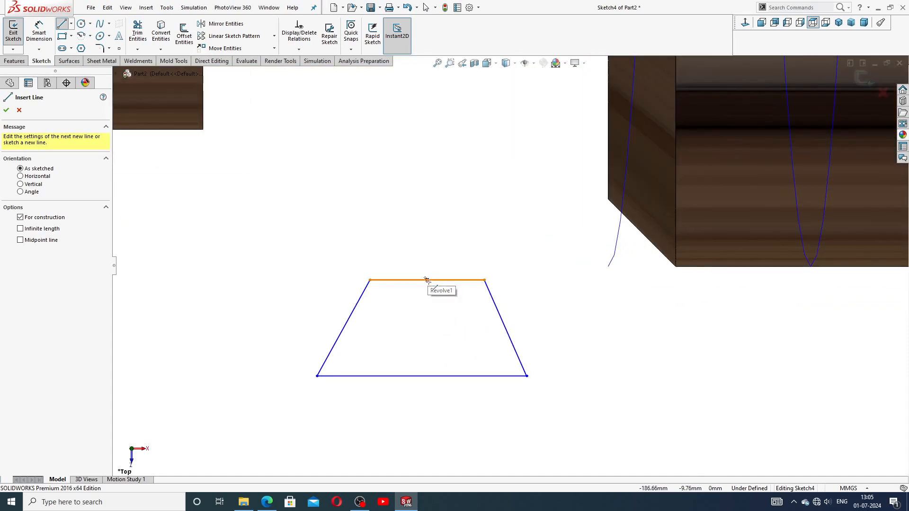
{"action": "left_click", "coordinate": [427, 280]}
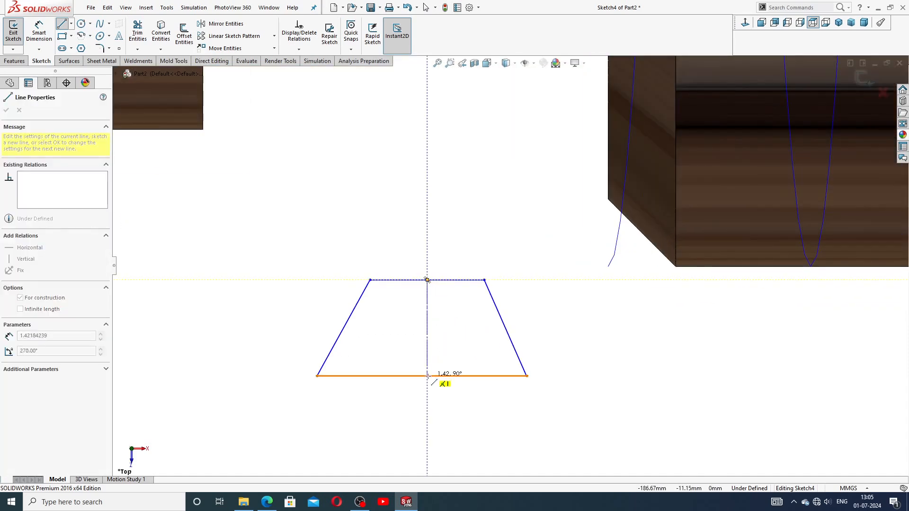
{"action": "left_click", "coordinate": [422, 376]}
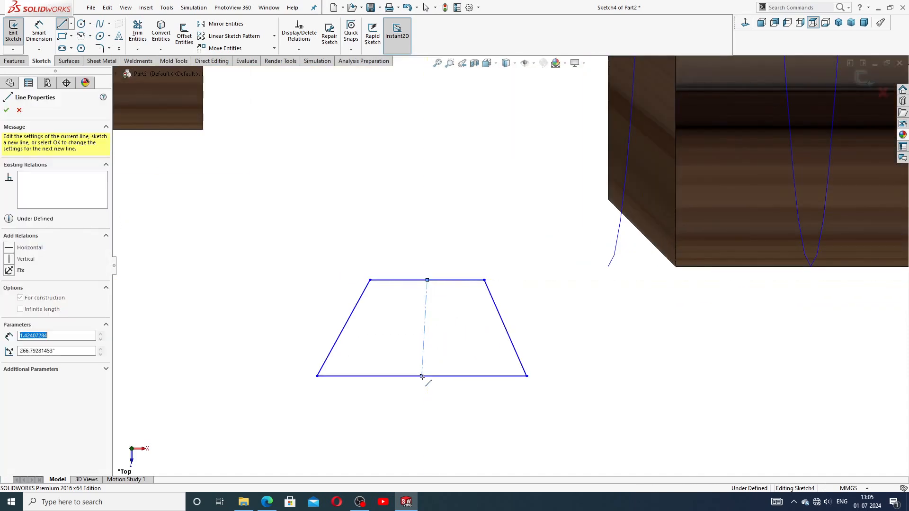
{"action": "right_click", "coordinate": [424, 327]}
{"action": "left_click", "coordinate": [472, 361]}
{"action": "left_click", "coordinate": [425, 315]}
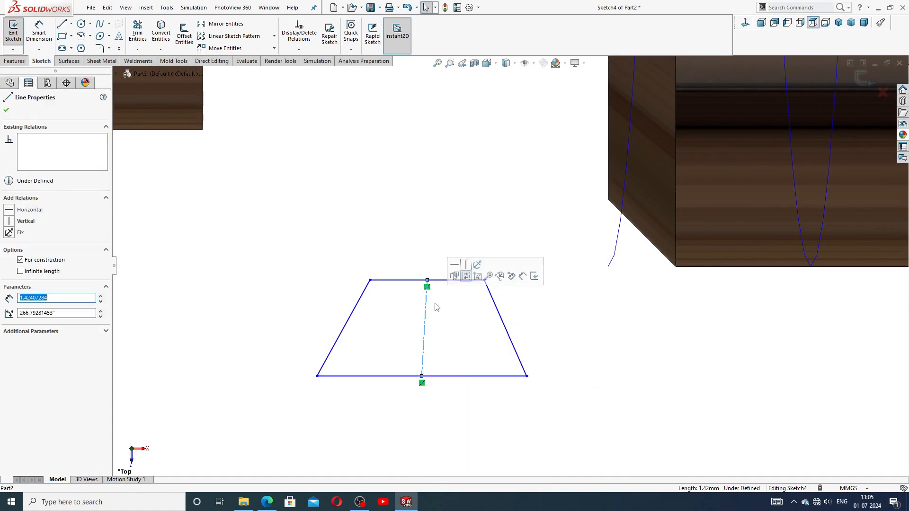
{"action": "left_click", "coordinate": [465, 267]}
{"action": "left_click", "coordinate": [558, 315]}
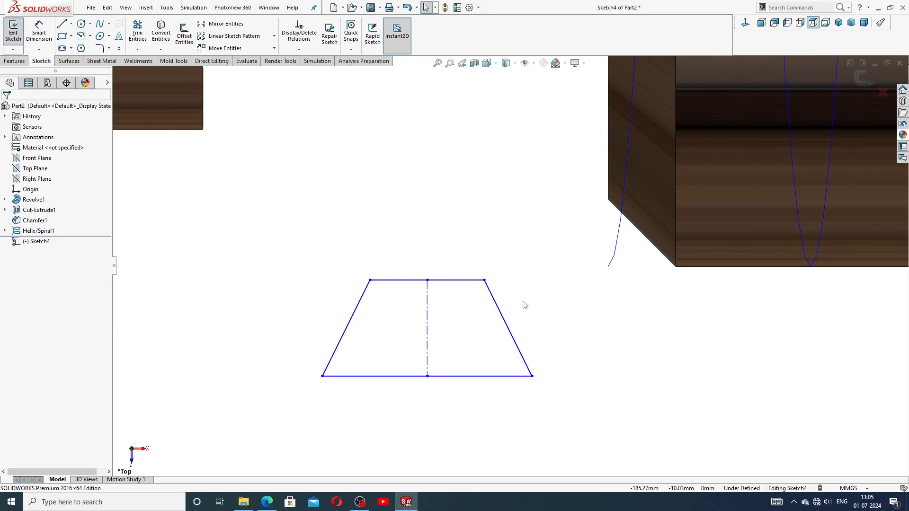
Step: Make the two slanted sides symmetric about the centerline
{"action": "left_click", "coordinate": [363, 304]}
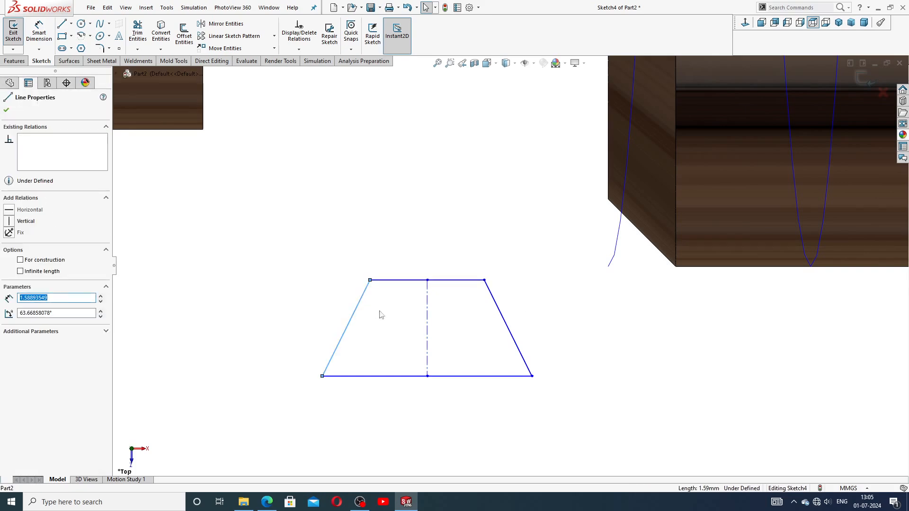
{"action": "left_click", "coordinate": [428, 306], "text": "ctrl"}
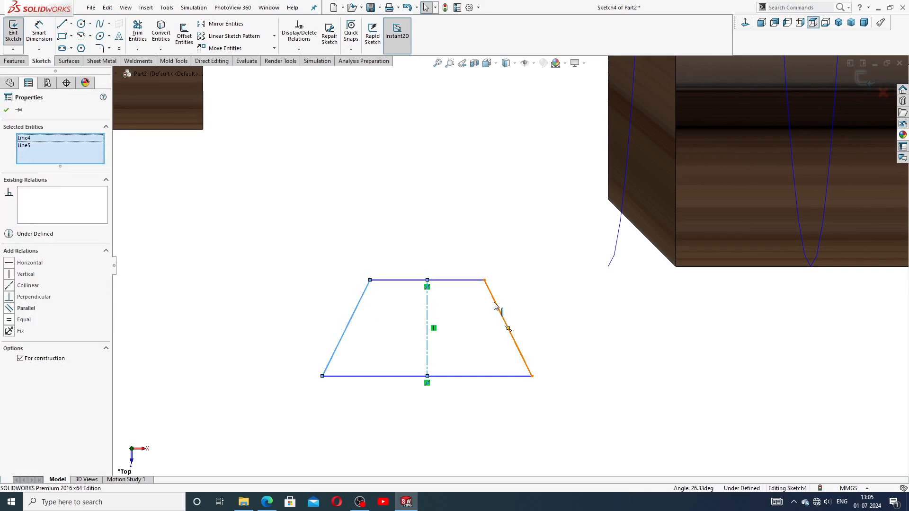
{"action": "left_click", "coordinate": [494, 306], "text": "ctrl"}
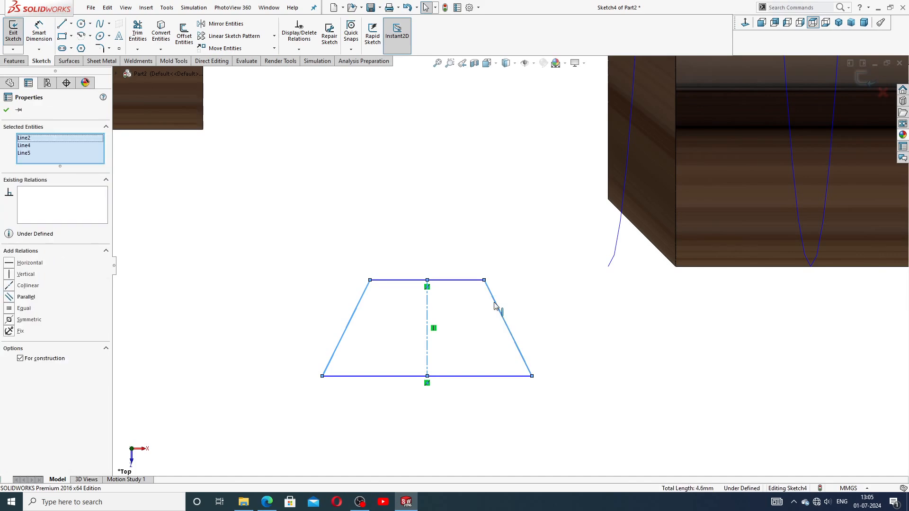
{"action": "left_click", "coordinate": [27, 320]}
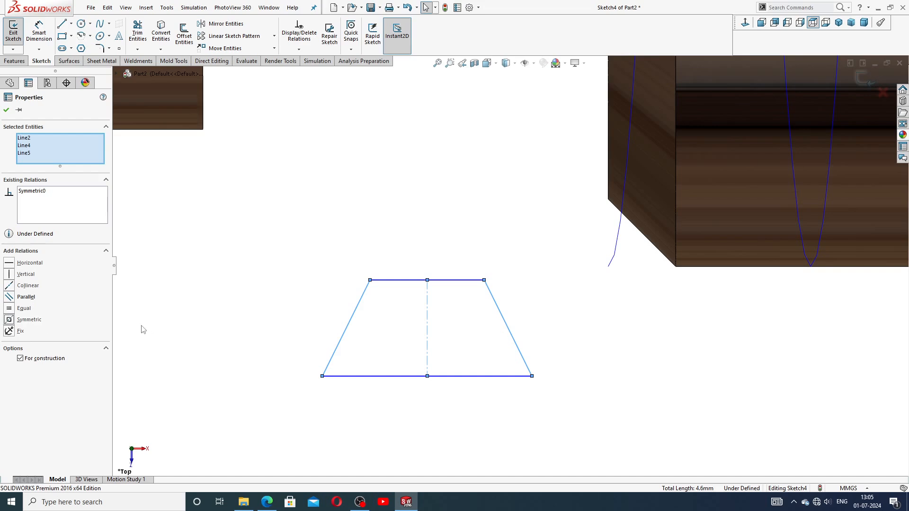
{"action": "left_click", "coordinate": [224, 319]}
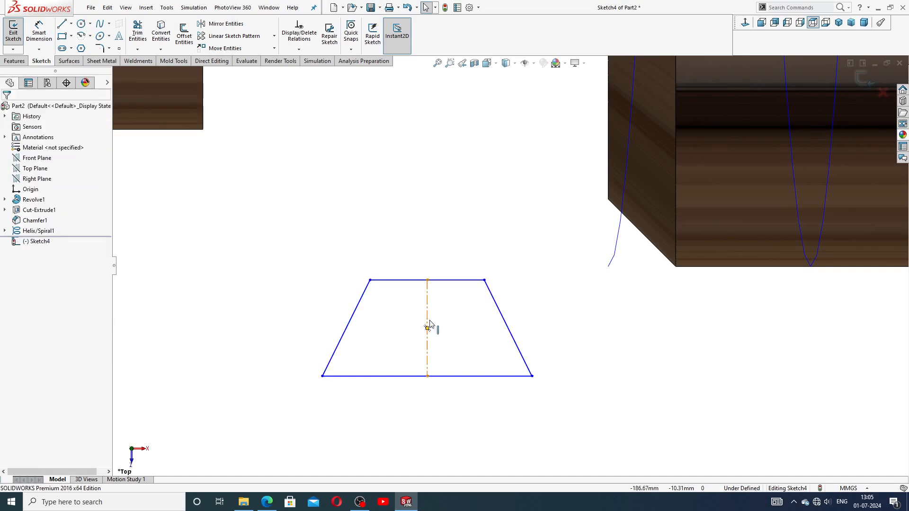
Step: Dimension the trapezoid's top edge to 1.11
{"action": "left_click", "coordinate": [40, 29]}
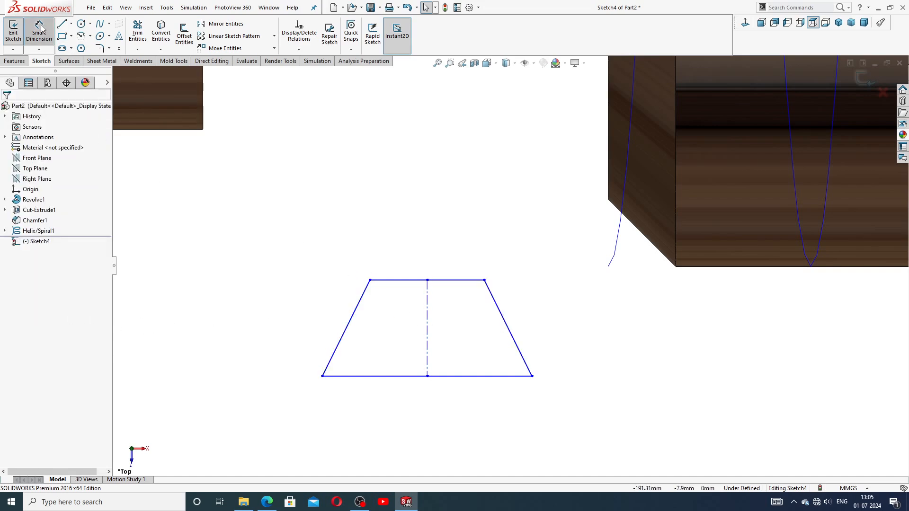
{"action": "left_click", "coordinate": [442, 279]}
{"action": "left_click", "coordinate": [436, 260]}
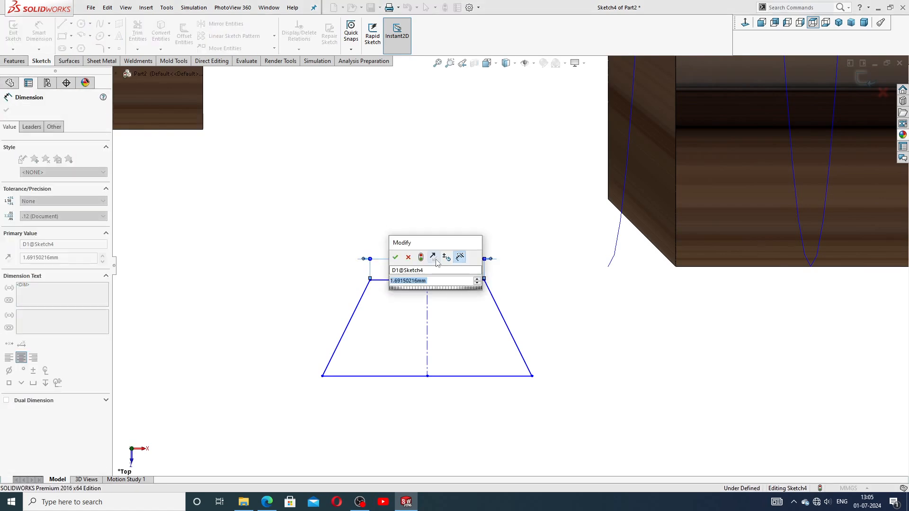
{"action": "type", "text": "1.11"}
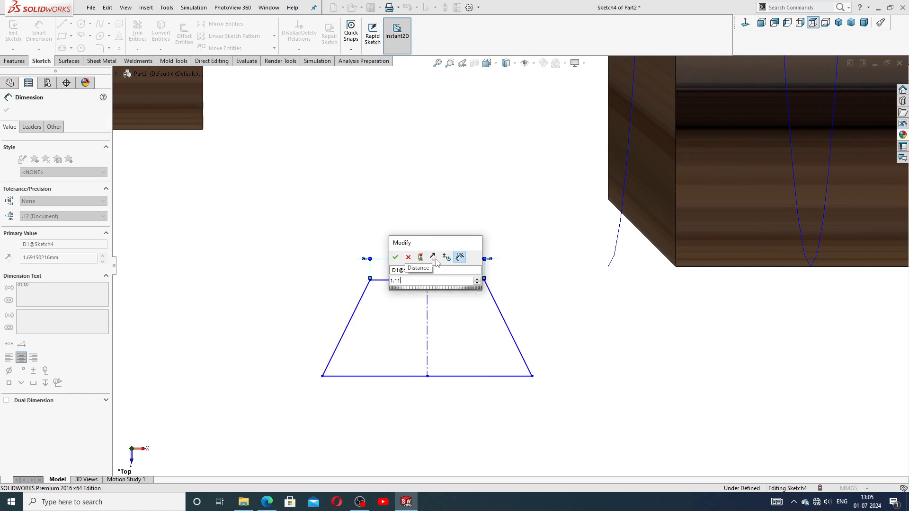
{"action": "key", "text": "Return"}
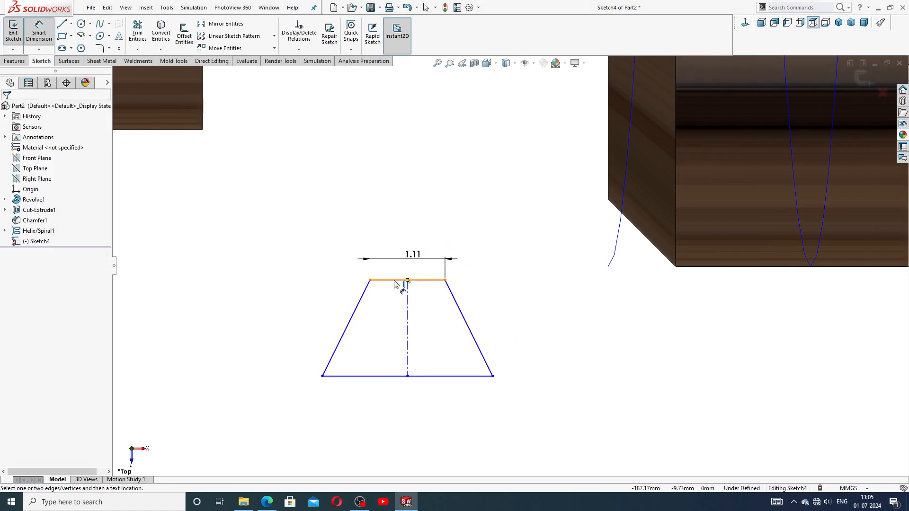
Step: Set the trapezoid height between top and bottom edges to 1.50
{"action": "left_click", "coordinate": [400, 280]}
{"action": "left_click", "coordinate": [385, 376]}
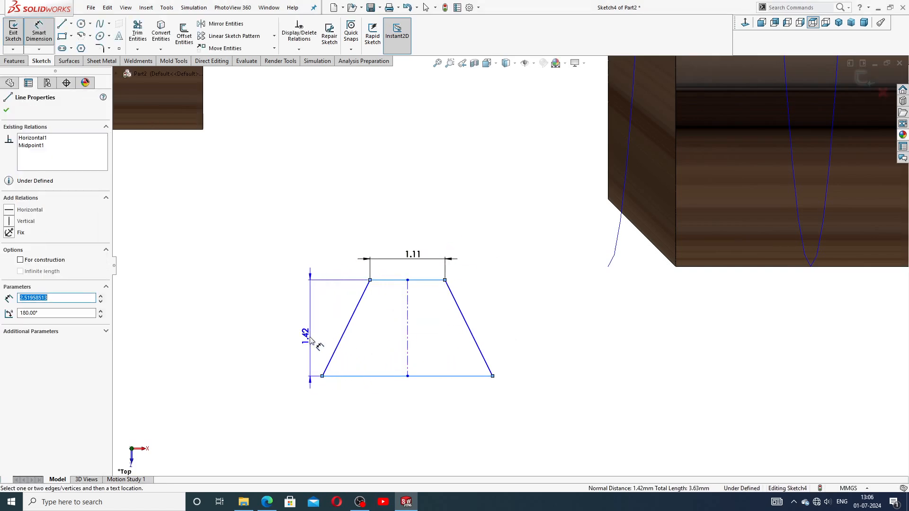
{"action": "left_click", "coordinate": [307, 338]}
{"action": "type", "text": "1.5"}
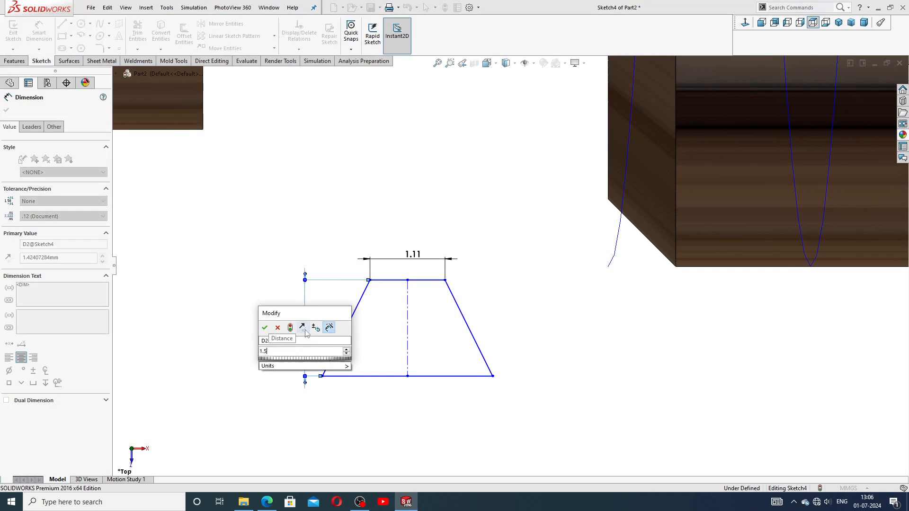
{"action": "key", "text": "Return"}
{"action": "left_click", "coordinate": [248, 318]}
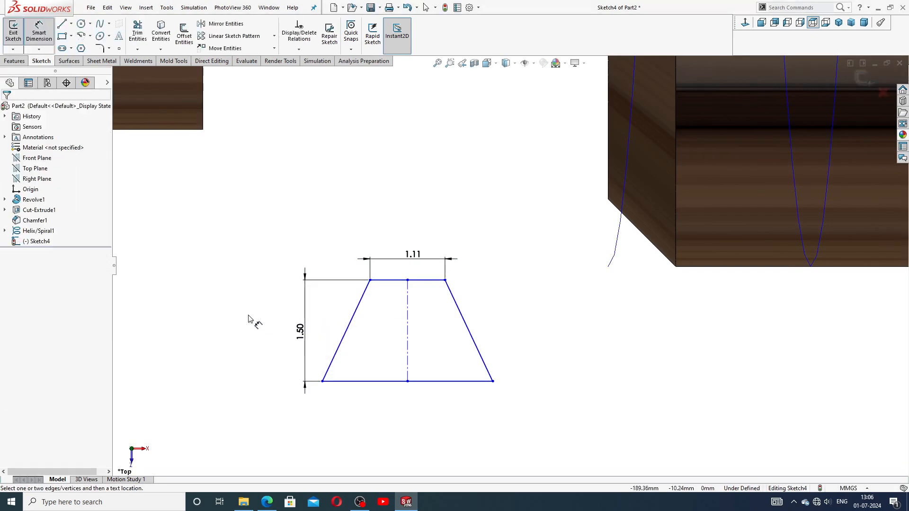
Step: Dimension the angle between the slanted sides to 29° and move it below the base
{"action": "left_click", "coordinate": [346, 330]}
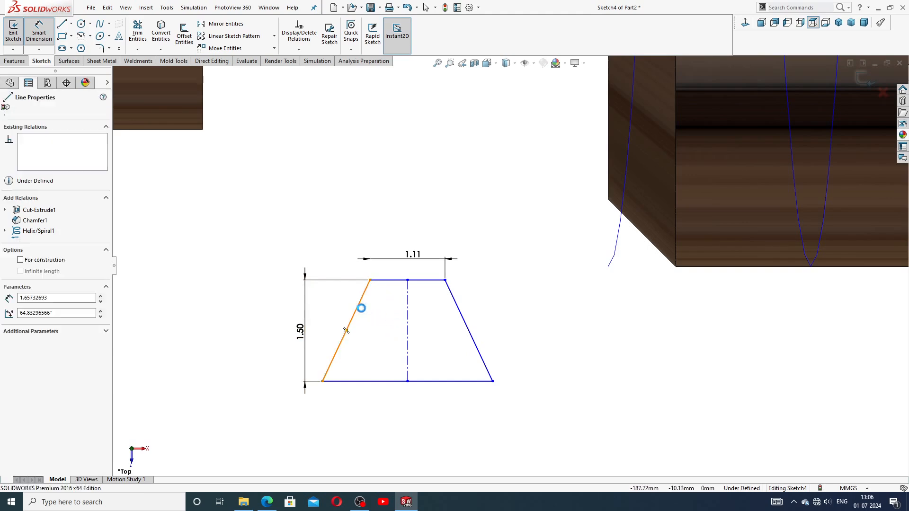
{"action": "left_click", "coordinate": [469, 317]}
{"action": "left_click", "coordinate": [396, 420]}
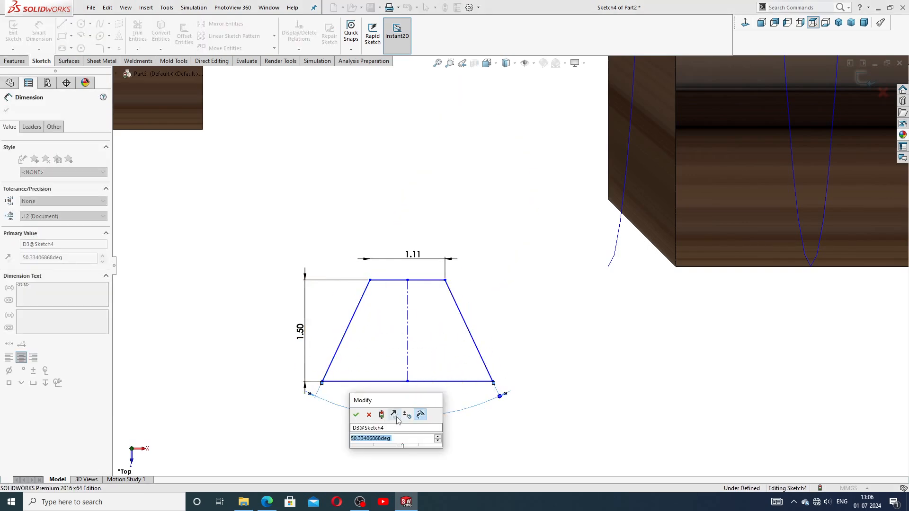
{"action": "type", "text": "29"}
{"action": "key", "text": "Return"}
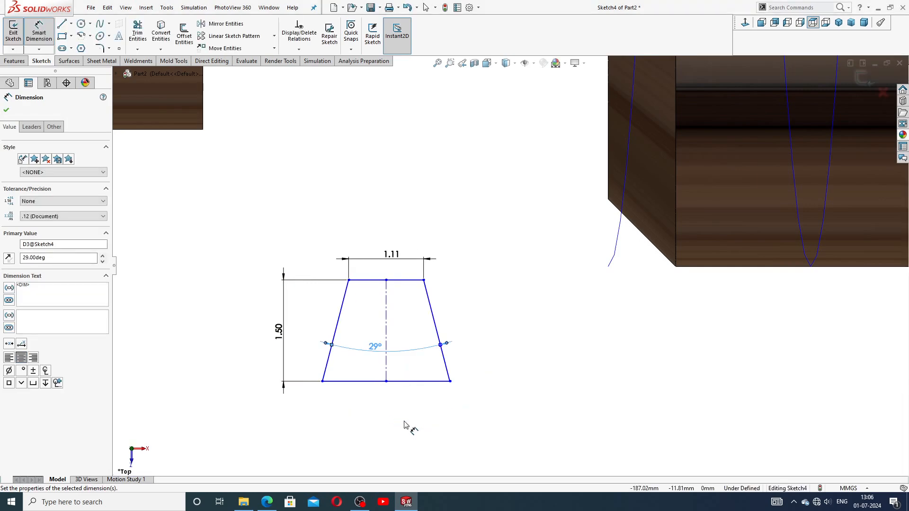
{"action": "left_click", "coordinate": [405, 425]}
{"action": "left_click_drag", "start_coordinate": [374, 347], "coordinate": [376, 402]}
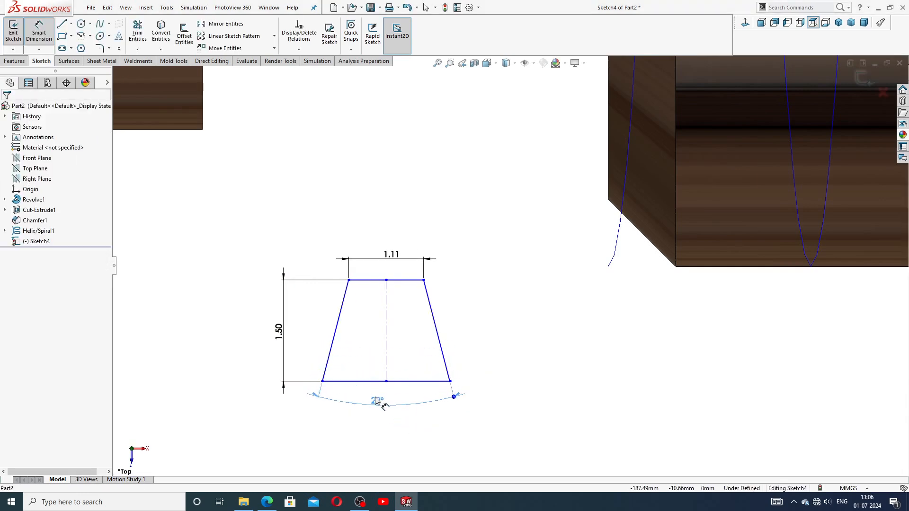
{"action": "left_click", "coordinate": [389, 440]}
Step: Shift the 1.50 height dimension slightly right and end Smart Dimension
{"action": "left_click_drag", "start_coordinate": [285, 335], "coordinate": [305, 337]}
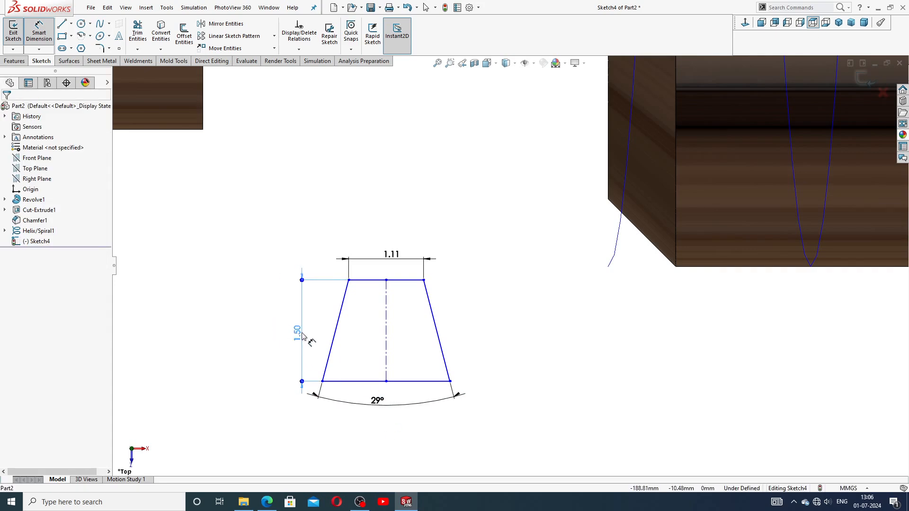
{"action": "left_click", "coordinate": [492, 344]}
{"action": "right_click", "coordinate": [477, 284]}
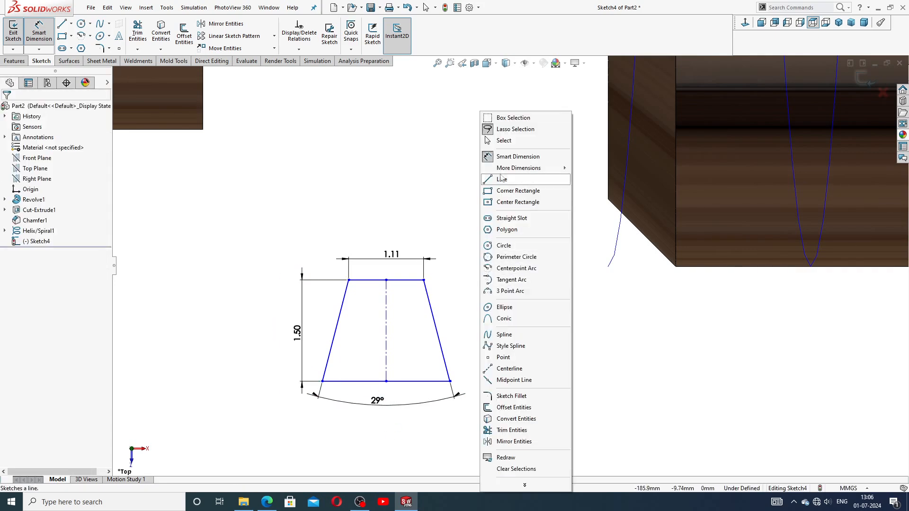
{"action": "left_click", "coordinate": [510, 144]}
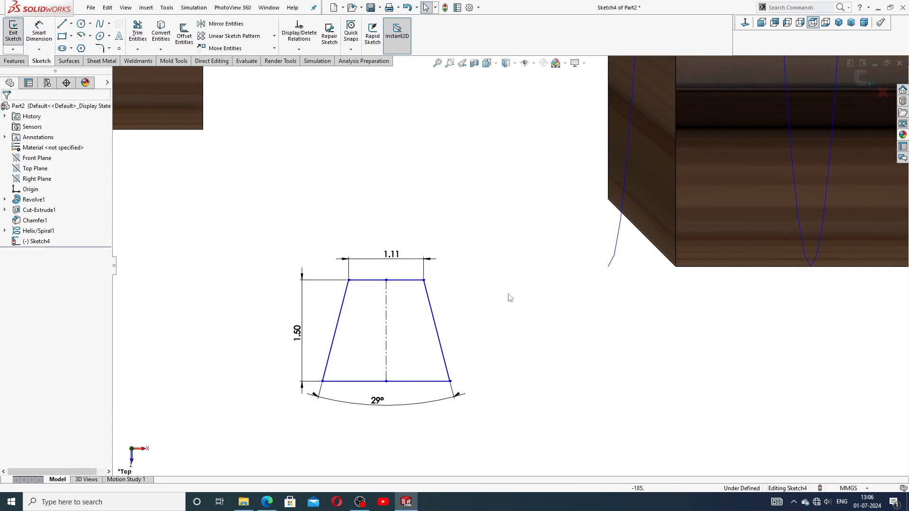
Step: Make the trapezoid's bottom line collinear with the shaft's bottom silhouette edge, viewed from the top
{"action": "left_click", "coordinate": [421, 382]}
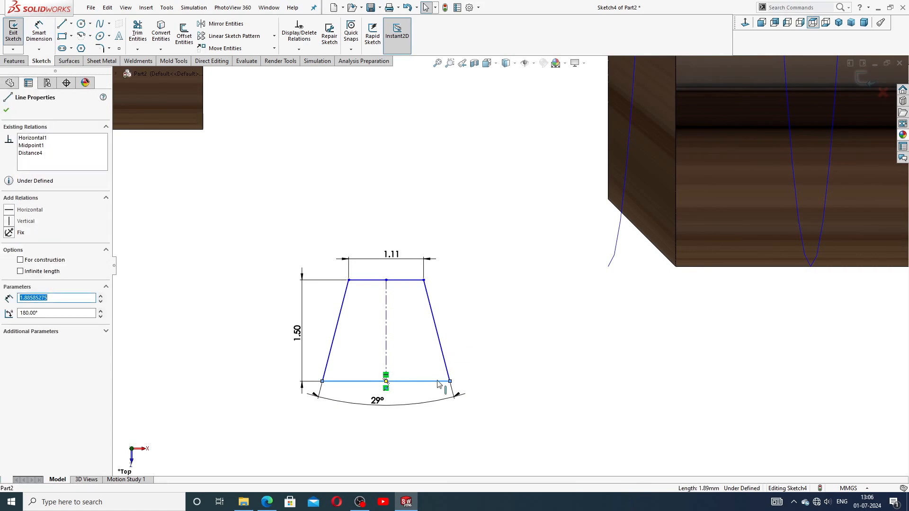
{"action": "left_click", "coordinate": [708, 269], "text": "ctrl"}
{"action": "left_click", "coordinate": [683, 299]}
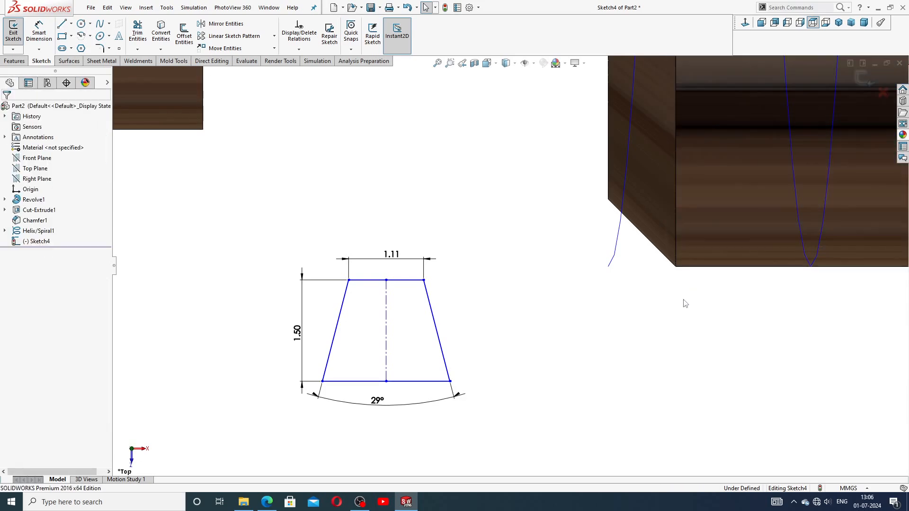
{"action": "scroll", "coordinate": [683, 298], "scroll_direction": "up", "scroll_amount": 3}
{"action": "middle_click_drag", "start_coordinate": [686, 298], "coordinate": [754, 162]}
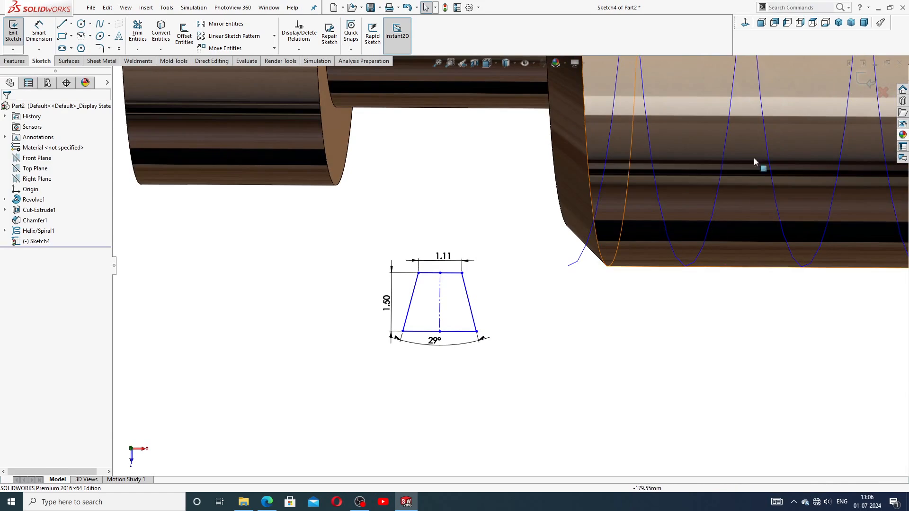
{"action": "left_click", "coordinate": [813, 22]}
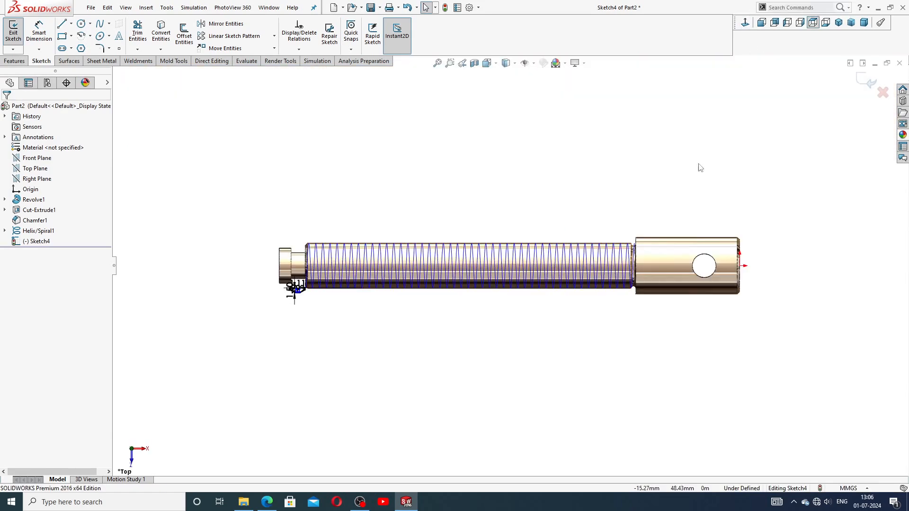
{"action": "scroll", "coordinate": [325, 314], "scroll_direction": "down", "scroll_amount": 3}
{"action": "scroll", "coordinate": [392, 251], "scroll_direction": "down", "scroll_amount": 6}
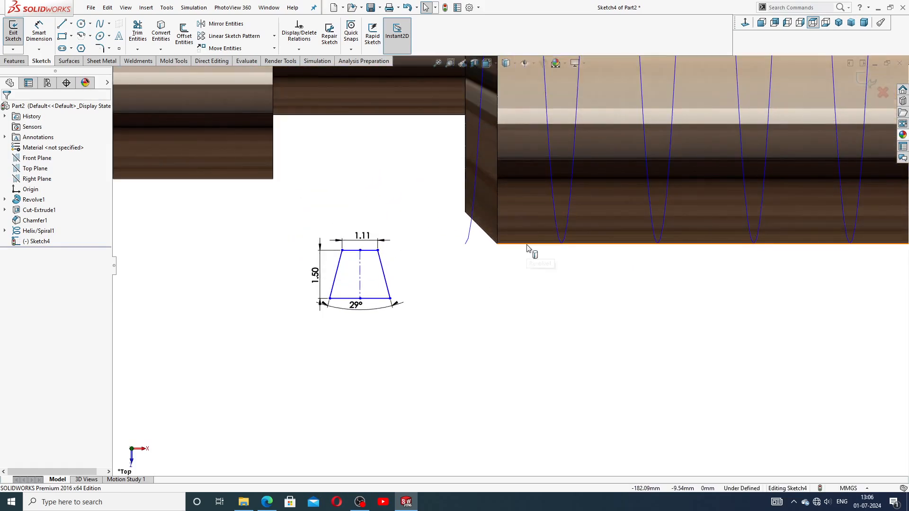
{"action": "left_click", "coordinate": [527, 247]}
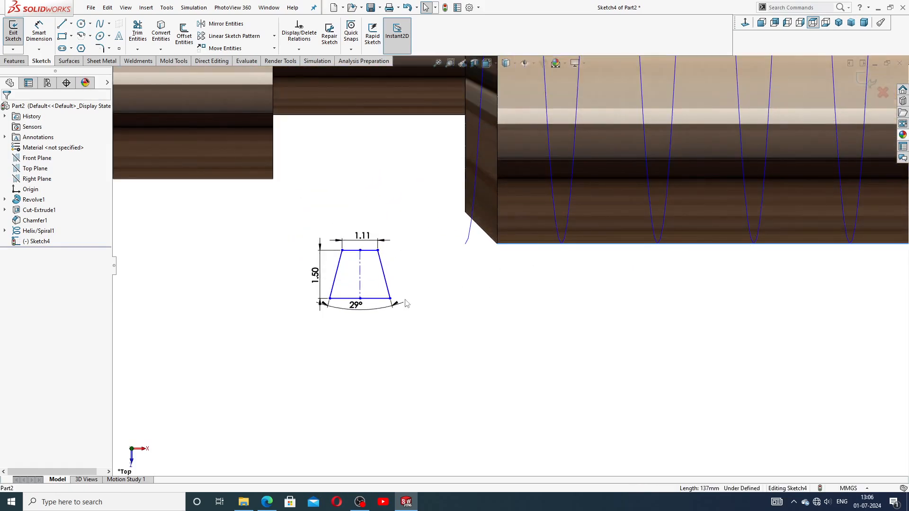
{"action": "left_click", "coordinate": [384, 299], "text": "ctrl"}
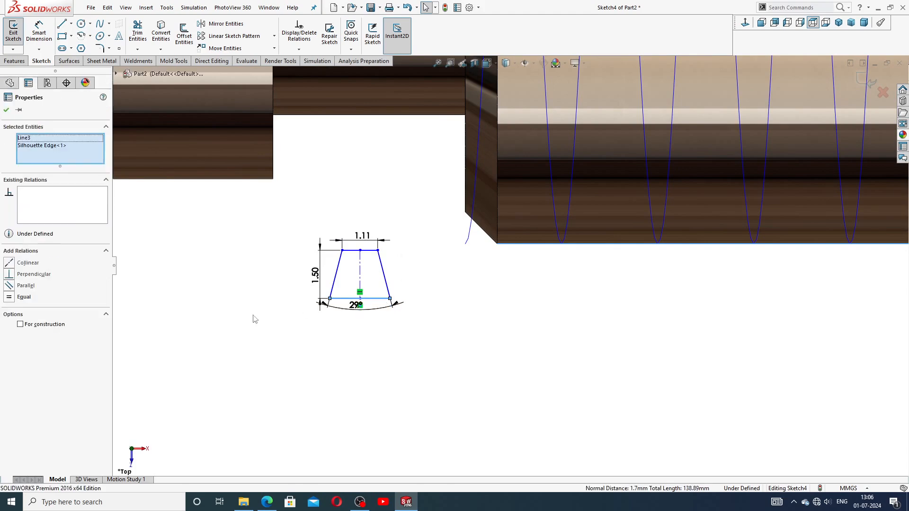
{"action": "left_click", "coordinate": [29, 264]}
{"action": "left_click", "coordinate": [366, 341]}
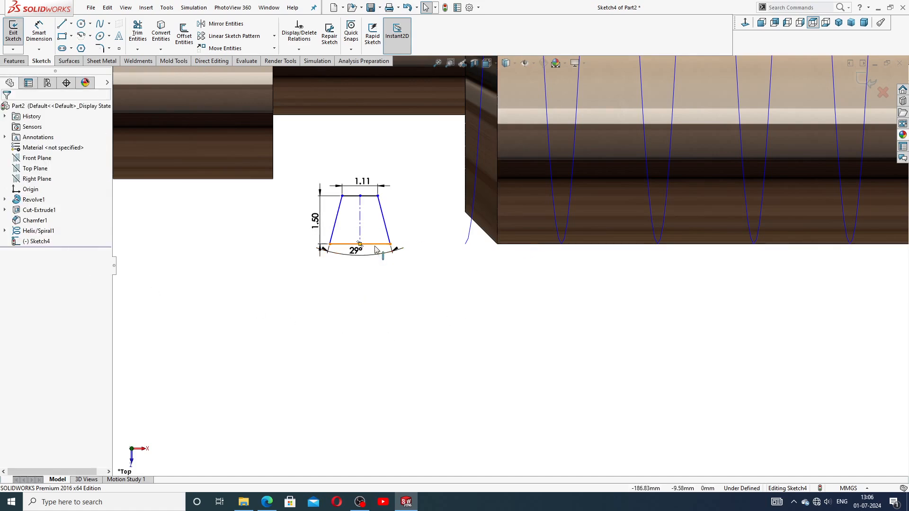
Step: Compare the dimensioned profile against the reference drawing in Edge
{"action": "scroll", "coordinate": [488, 298], "scroll_direction": "up", "scroll_amount": 3}
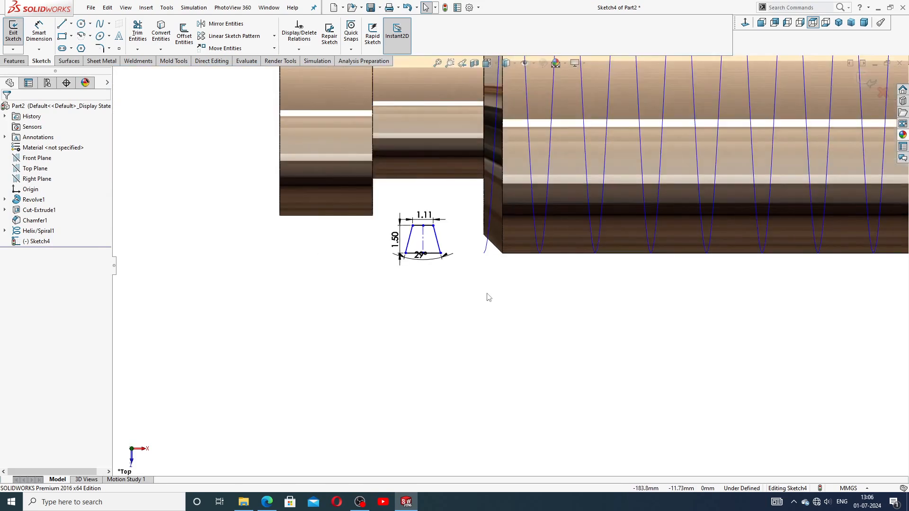
{"action": "scroll", "coordinate": [487, 297], "scroll_direction": "down", "scroll_amount": 5}
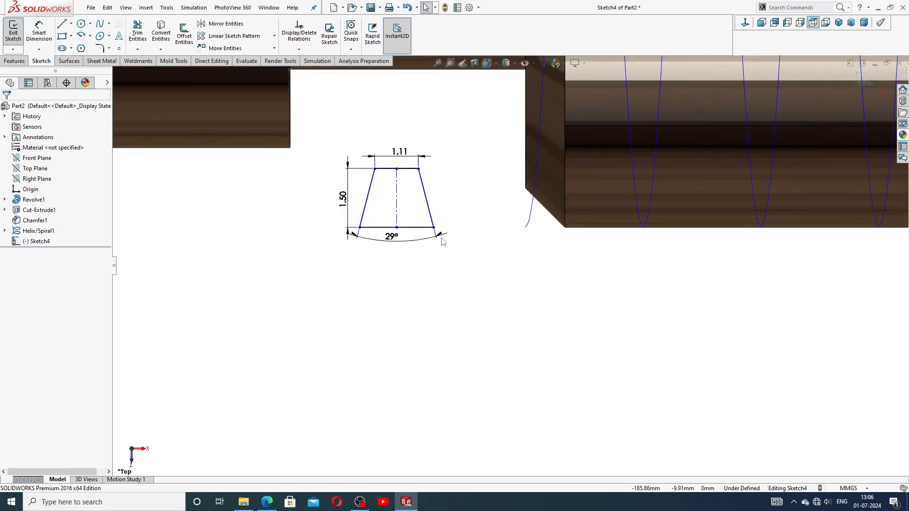
{"action": "scroll", "coordinate": [442, 242], "scroll_direction": "up", "scroll_amount": 1}
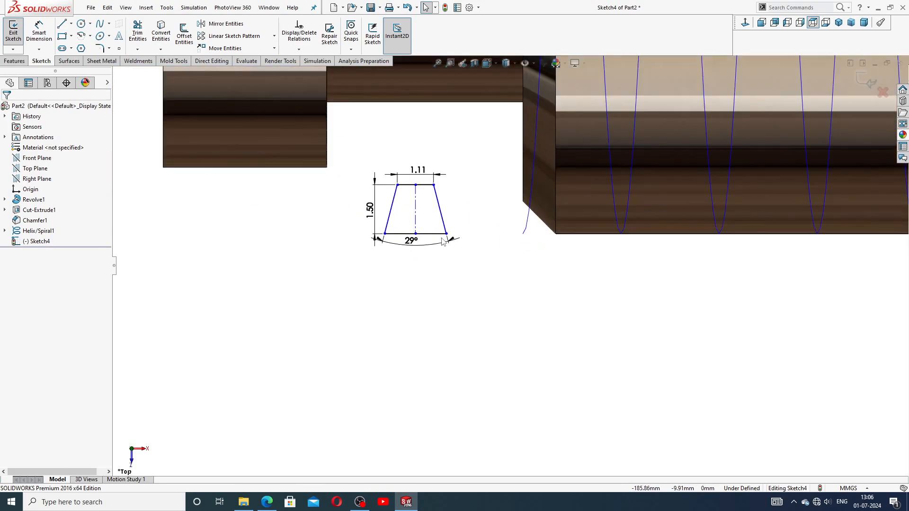
{"action": "left_click", "coordinate": [264, 503]}
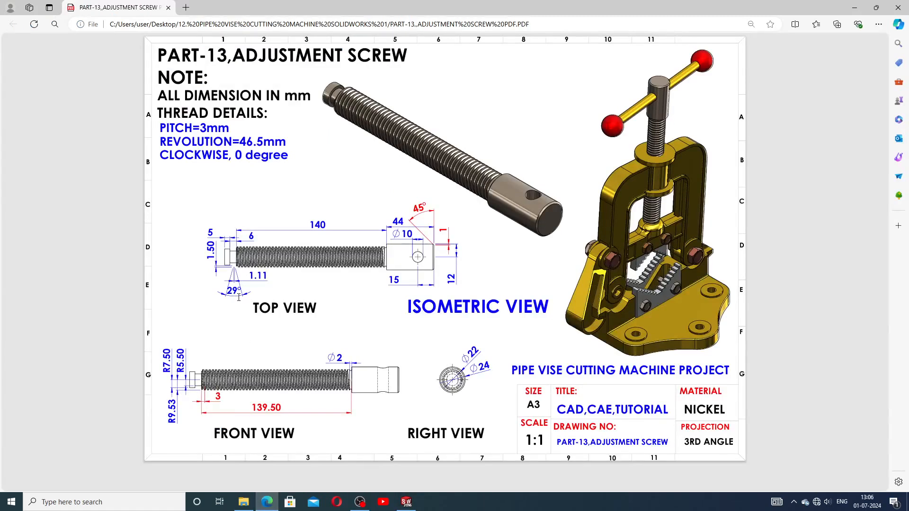
{"action": "left_click", "coordinate": [274, 500]}
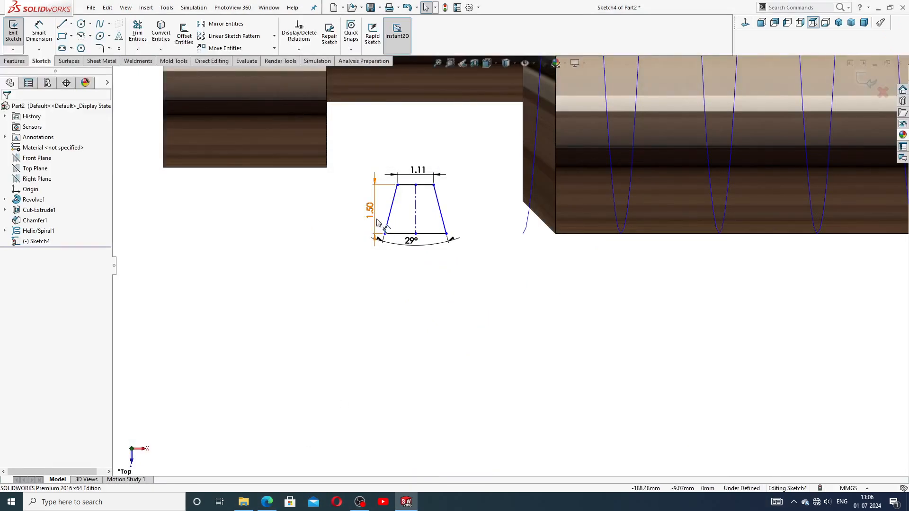
Step: Exit Sketch4 and create Cut-Sweep1, sweeping the profile along Helix/Spiral1
{"action": "left_click", "coordinate": [863, 83]}
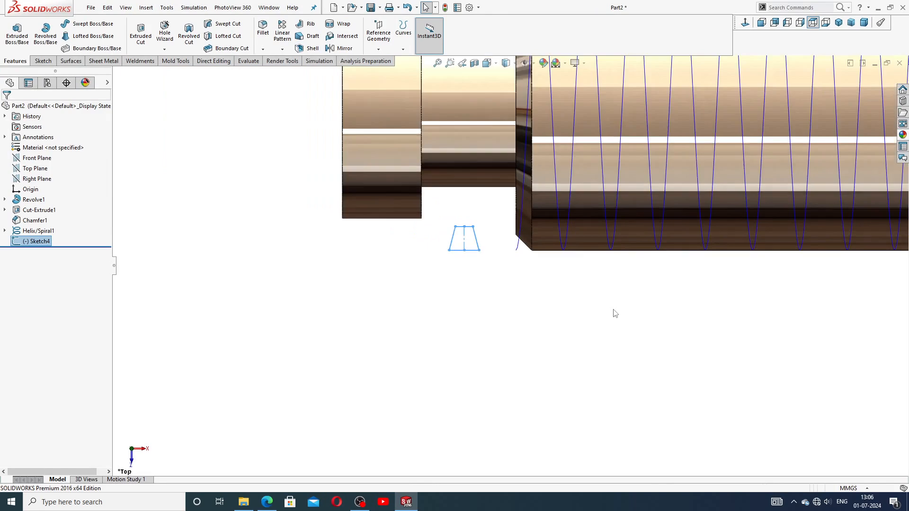
{"action": "scroll", "coordinate": [586, 287], "scroll_direction": "down", "scroll_amount": 2}
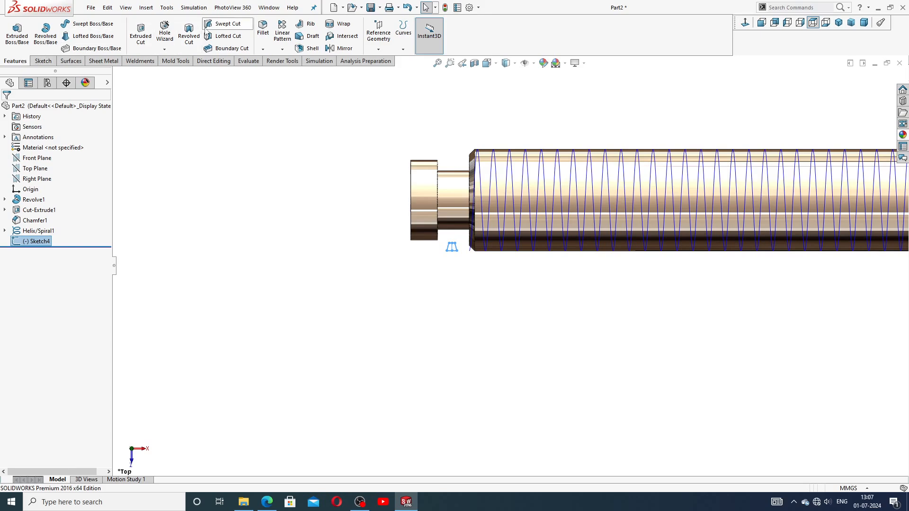
{"action": "left_click", "coordinate": [224, 26]}
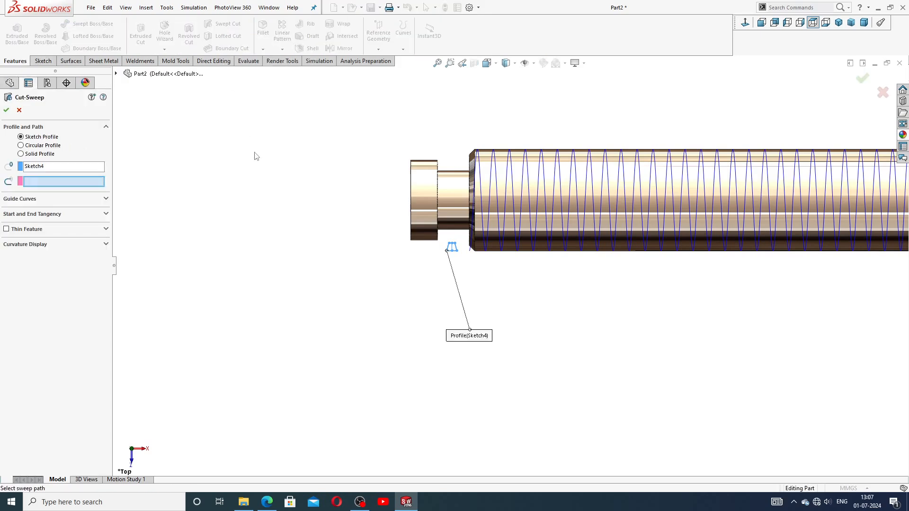
{"action": "scroll", "coordinate": [511, 266], "scroll_direction": "down", "scroll_amount": 5}
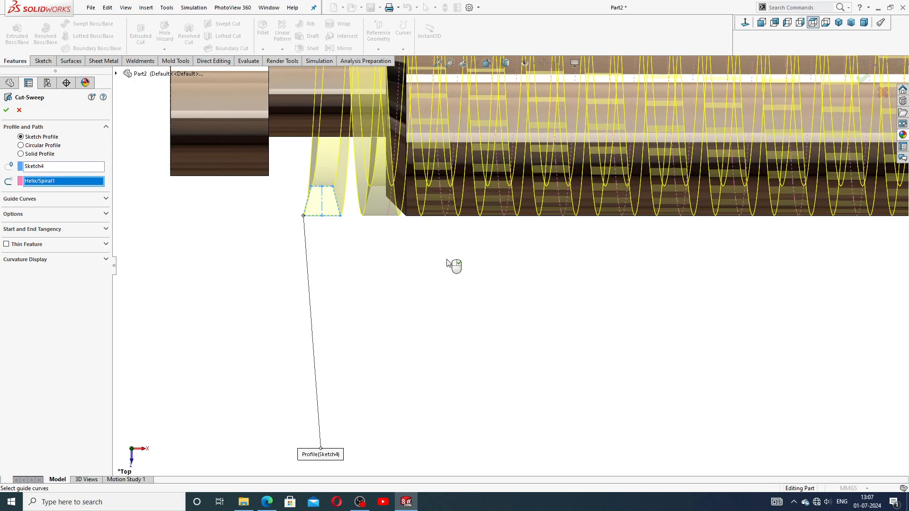
{"action": "scroll", "coordinate": [467, 219], "scroll_direction": "up", "scroll_amount": 6}
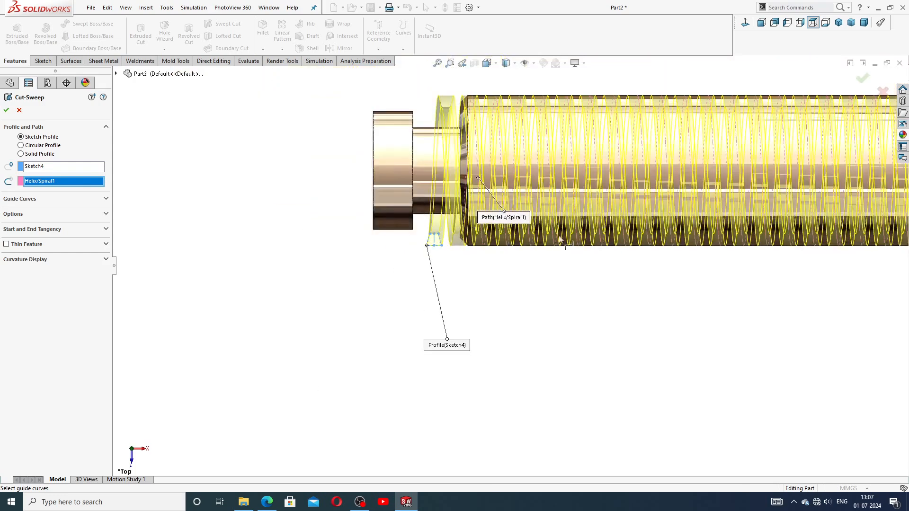
{"action": "scroll", "coordinate": [783, 258], "scroll_direction": "up", "scroll_amount": 1}
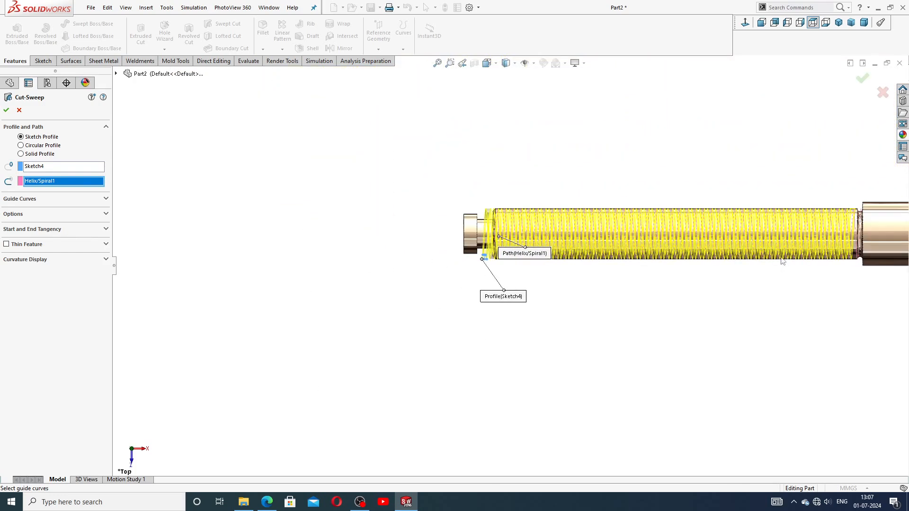
{"action": "scroll", "coordinate": [780, 258], "scroll_direction": "up", "scroll_amount": 2}
{"action": "scroll", "coordinate": [668, 258], "scroll_direction": "down", "scroll_amount": 3}
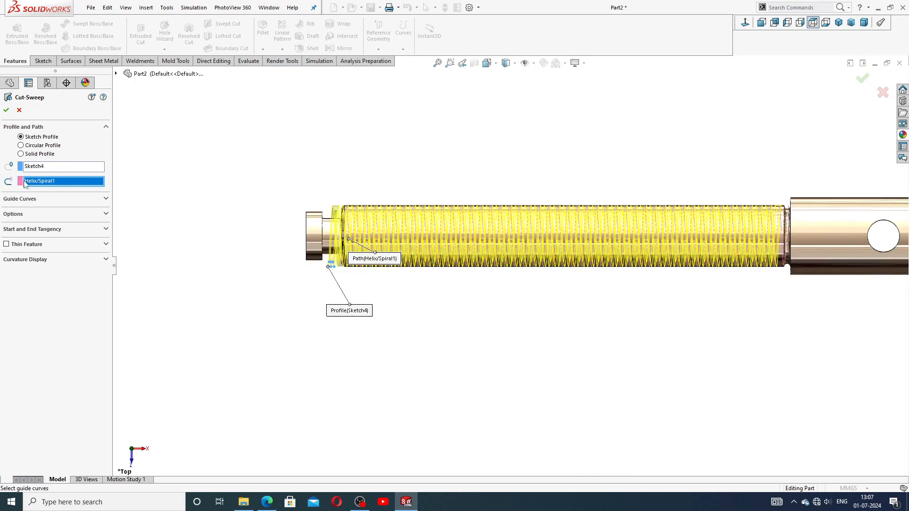
{"action": "left_click", "coordinate": [6, 110]}
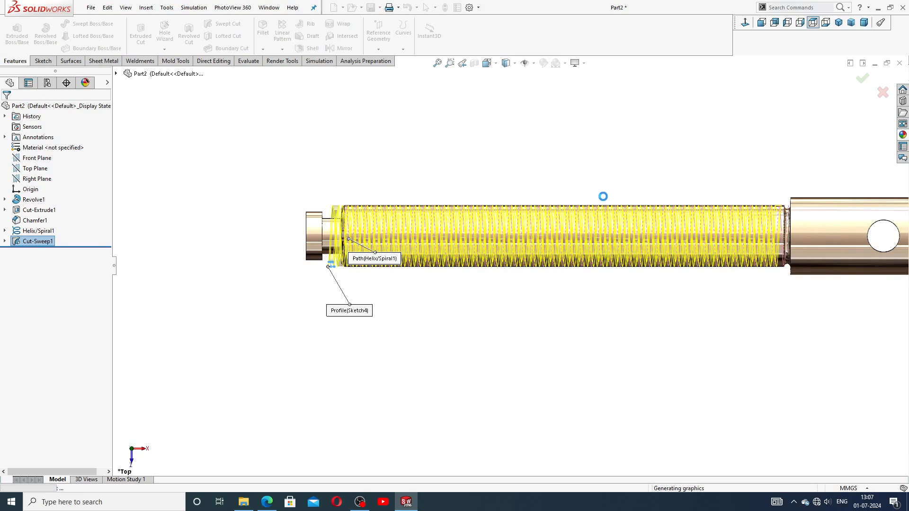
{"action": "scroll", "coordinate": [594, 176], "scroll_direction": "up", "scroll_amount": 1}
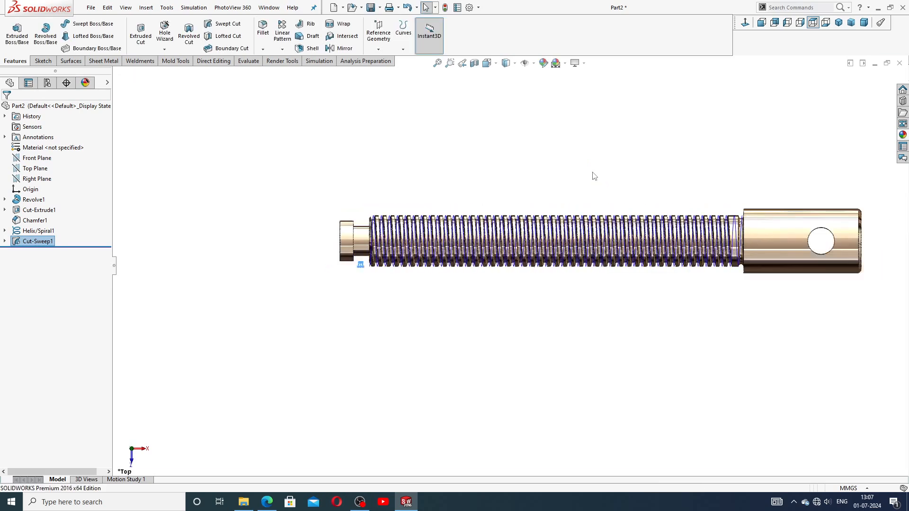
Step: Hide the helix curve on the threaded shaft
{"action": "left_click", "coordinate": [616, 179]}
{"action": "scroll", "coordinate": [601, 245], "scroll_direction": "down", "scroll_amount": 4}
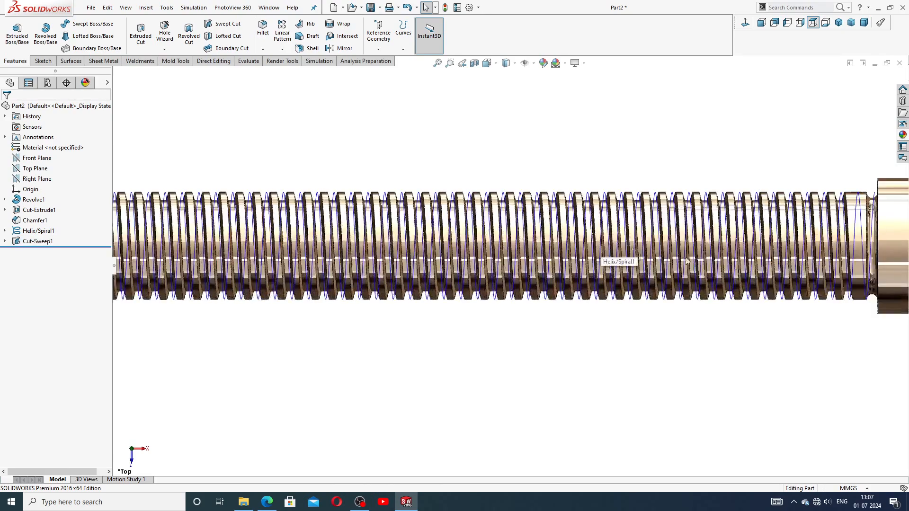
{"action": "scroll", "coordinate": [795, 255], "scroll_direction": "up", "scroll_amount": 3}
{"action": "middle_click_drag", "start_coordinate": [793, 250], "coordinate": [776, 242]}
{"action": "scroll", "coordinate": [748, 250], "scroll_direction": "down", "scroll_amount": 3}
{"action": "scroll", "coordinate": [699, 256], "scroll_direction": "down", "scroll_amount": 3}
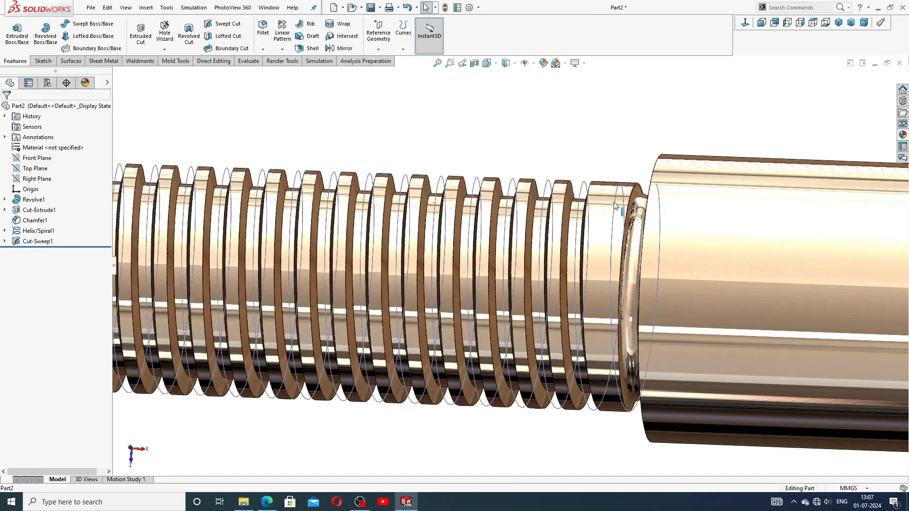
{"action": "left_click", "coordinate": [643, 194]}
{"action": "left_click", "coordinate": [651, 174]}
Step: Inspect the collar, cross-hole and end face, then compare with the reference drawing
{"action": "scroll", "coordinate": [594, 176], "scroll_direction": "up", "scroll_amount": 3}
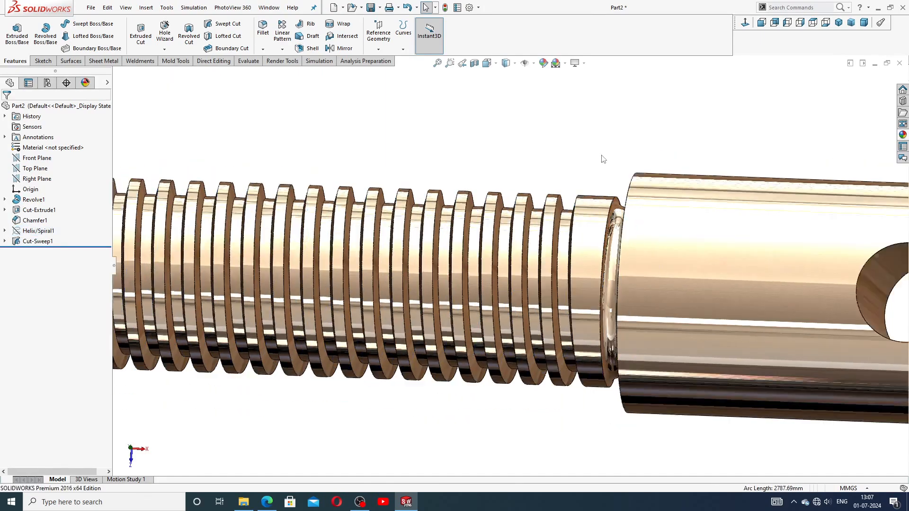
{"action": "middle_click_drag", "start_coordinate": [595, 175], "coordinate": [549, 76]}
{"action": "scroll", "coordinate": [398, 298], "scroll_direction": "up", "scroll_amount": 6}
{"action": "middle_click_drag", "start_coordinate": [396, 305], "coordinate": [510, 233]}
{"action": "scroll", "coordinate": [284, 308], "scroll_direction": "down", "scroll_amount": 8}
{"action": "scroll", "coordinate": [510, 233], "scroll_direction": "up", "scroll_amount": 6}
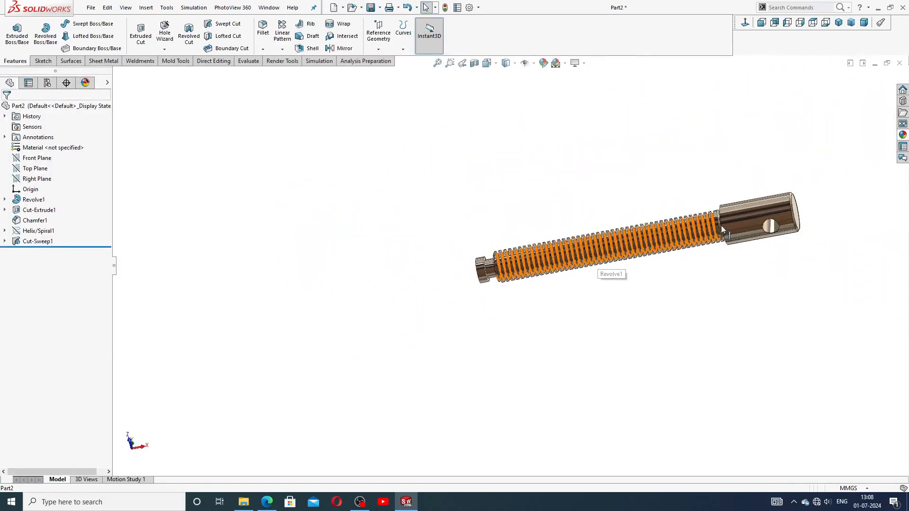
{"action": "scroll", "coordinate": [705, 244], "scroll_direction": "down", "scroll_amount": 2}
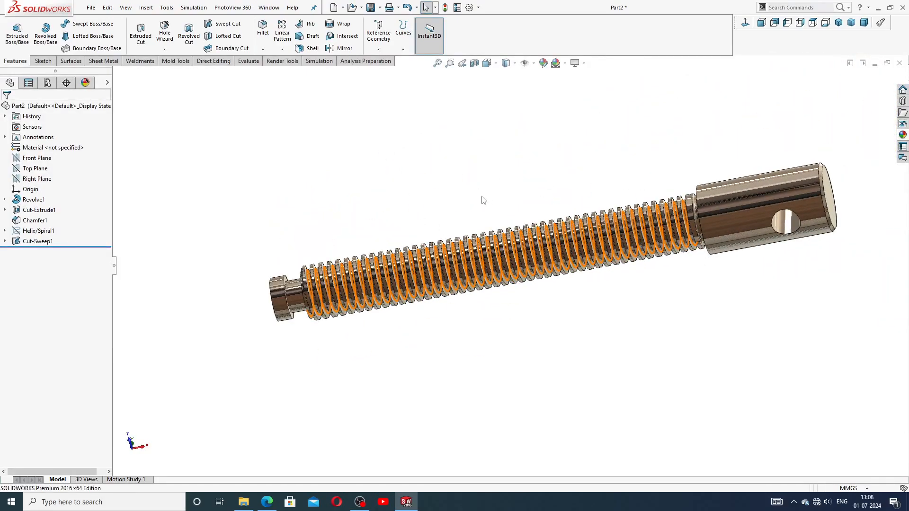
{"action": "left_click", "coordinate": [267, 502]}
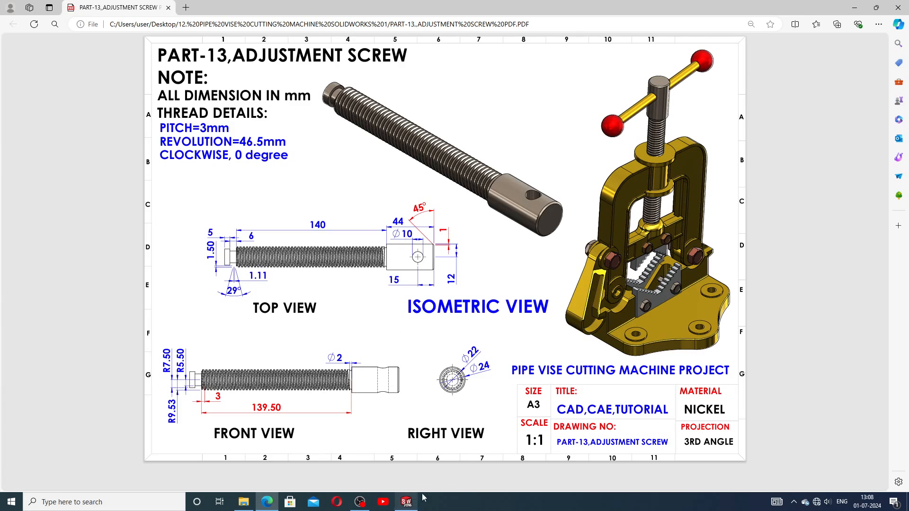
{"action": "left_click", "coordinate": [406, 502]}
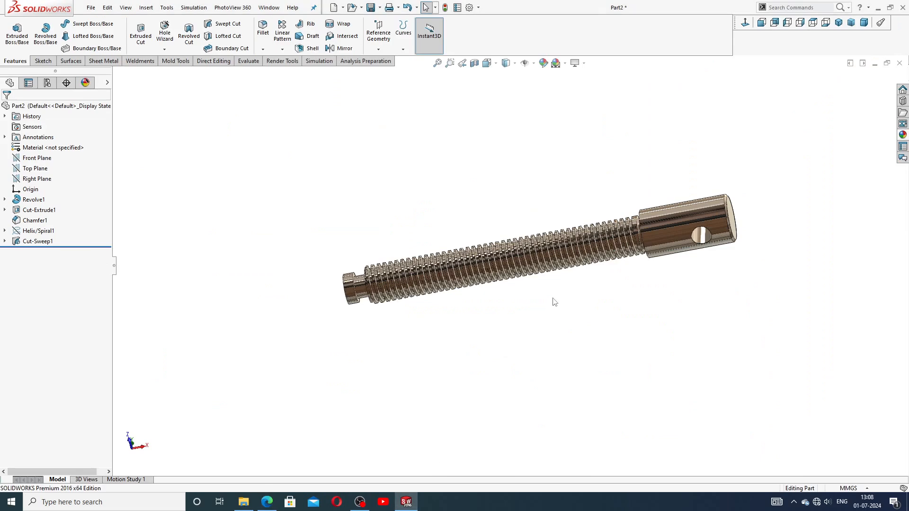
Step: Inspect the shoulder edge, then leave the finished screw in isometric view
{"action": "left_click", "coordinate": [838, 23]}
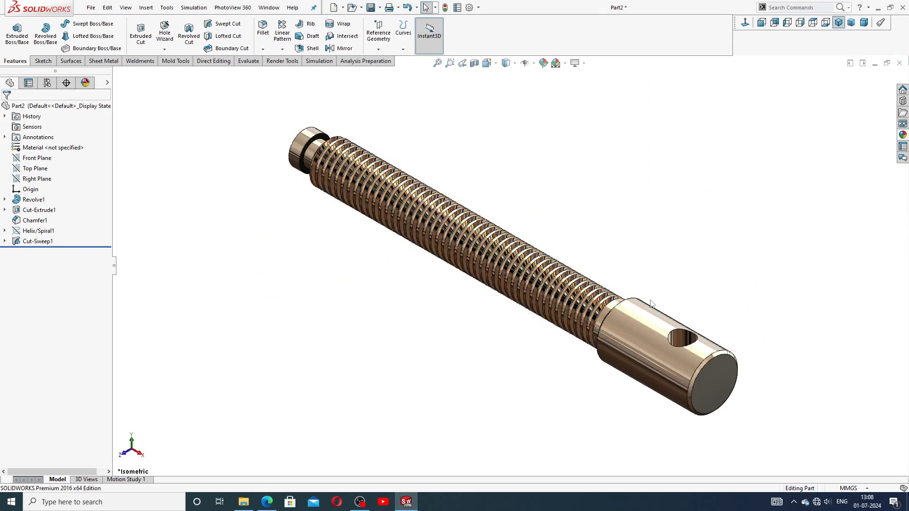
{"action": "middle_click_drag", "start_coordinate": [652, 303], "coordinate": [728, 235]}
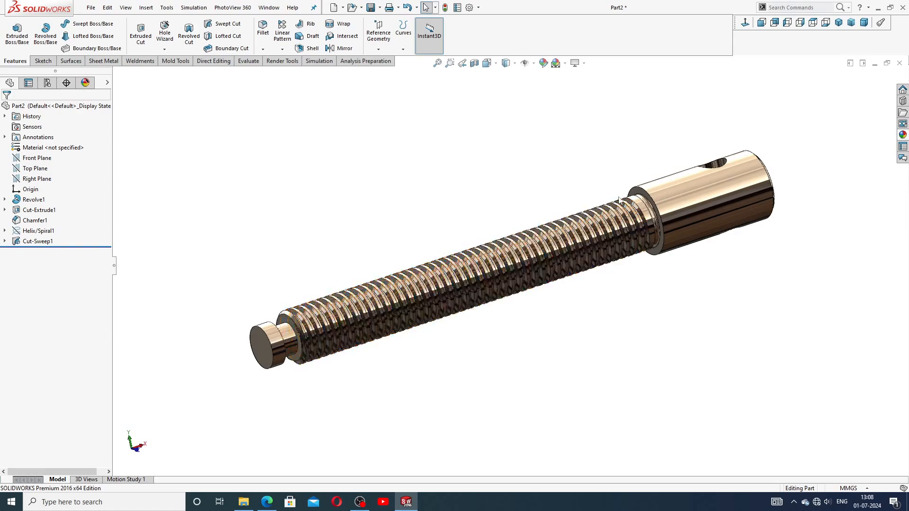
{"action": "scroll", "coordinate": [647, 228], "scroll_direction": "down", "scroll_amount": 4}
{"action": "scroll", "coordinate": [647, 228], "scroll_direction": "down", "scroll_amount": 3}
{"action": "left_click", "coordinate": [613, 208]}
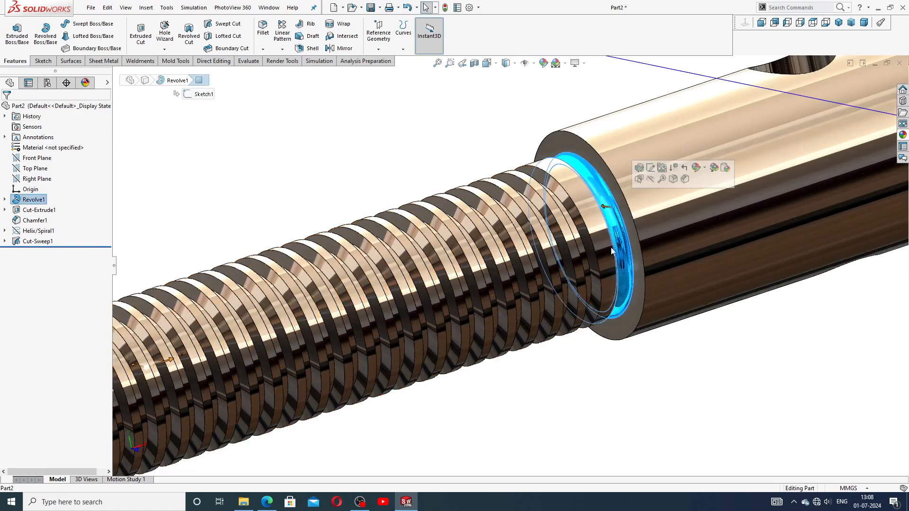
{"action": "left_click", "coordinate": [573, 373]}
{"action": "scroll", "coordinate": [572, 374], "scroll_direction": "up", "scroll_amount": 8}
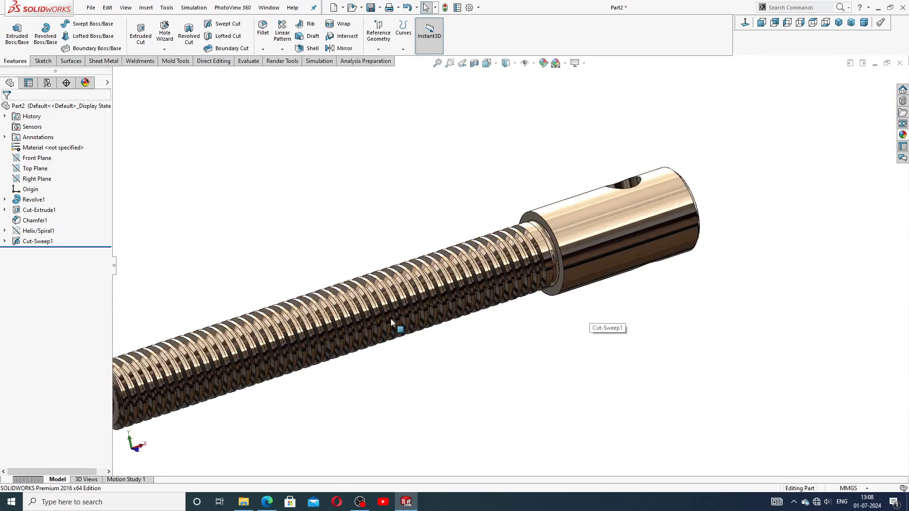
{"action": "left_click", "coordinate": [838, 22]}
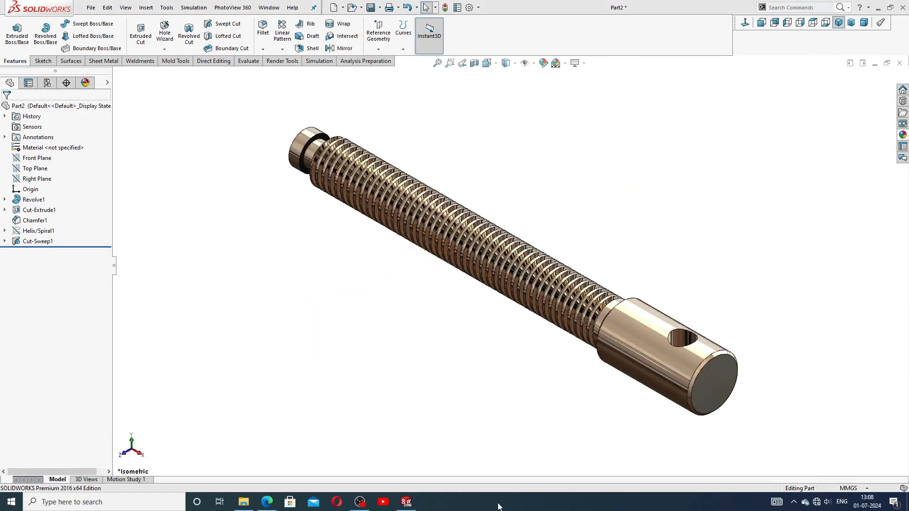
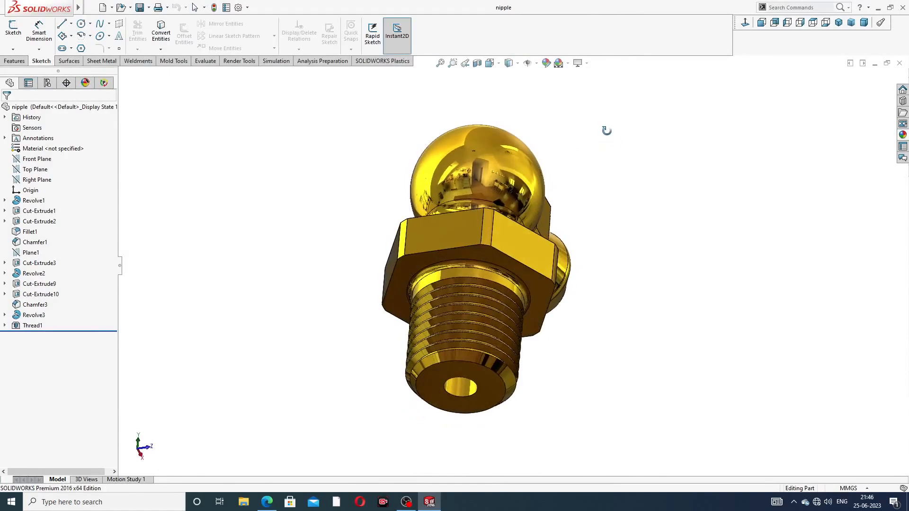
Step: Orbit the nipple from several angles, then return it to isometric view
{"action": "middle_click_drag", "start_coordinate": [611, 164], "coordinate": [620, 23]}
{"action": "middle_click_drag", "start_coordinate": [583, 180], "coordinate": [674, 268]}
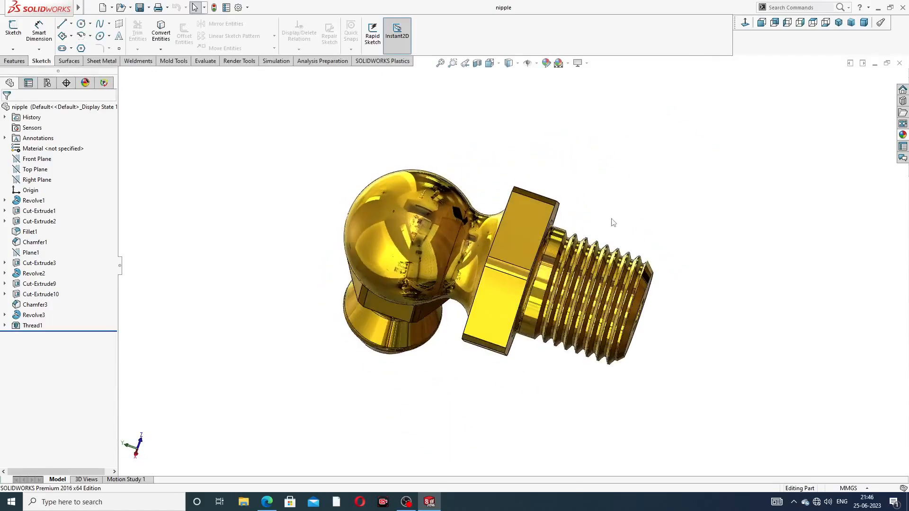
{"action": "middle_click_drag", "start_coordinate": [610, 219], "coordinate": [722, 138]}
{"action": "middle_click_drag", "start_coordinate": [641, 207], "coordinate": [738, 209]}
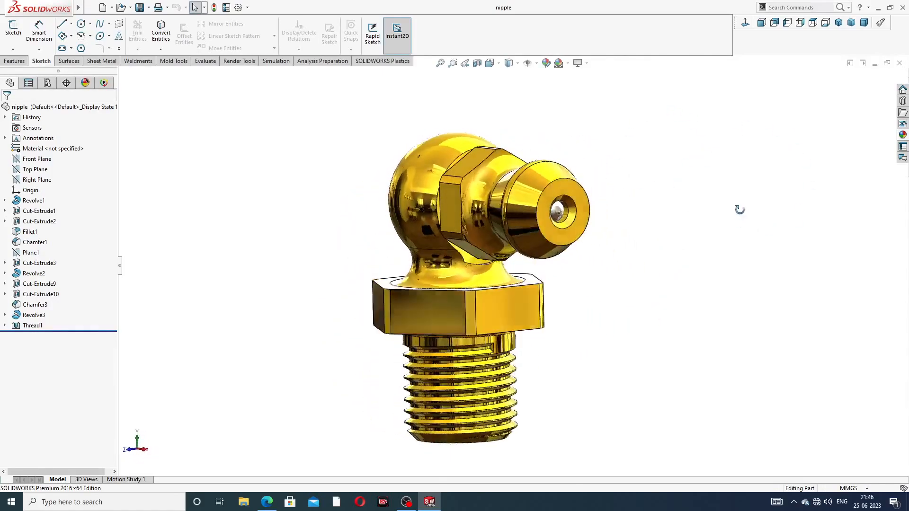
{"action": "left_click", "coordinate": [838, 25]}
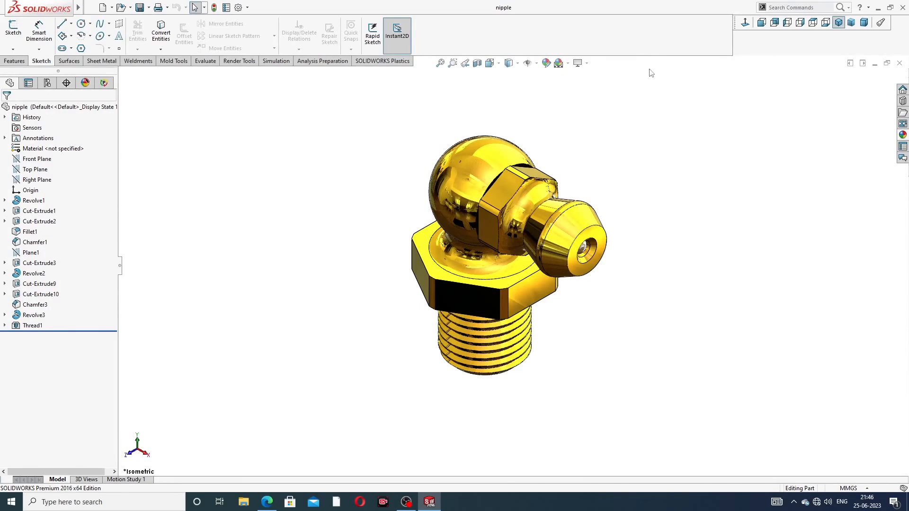
Step: Inspect a Front Plane section view of the nipple, then turn the section off
{"action": "left_click", "coordinate": [477, 63]}
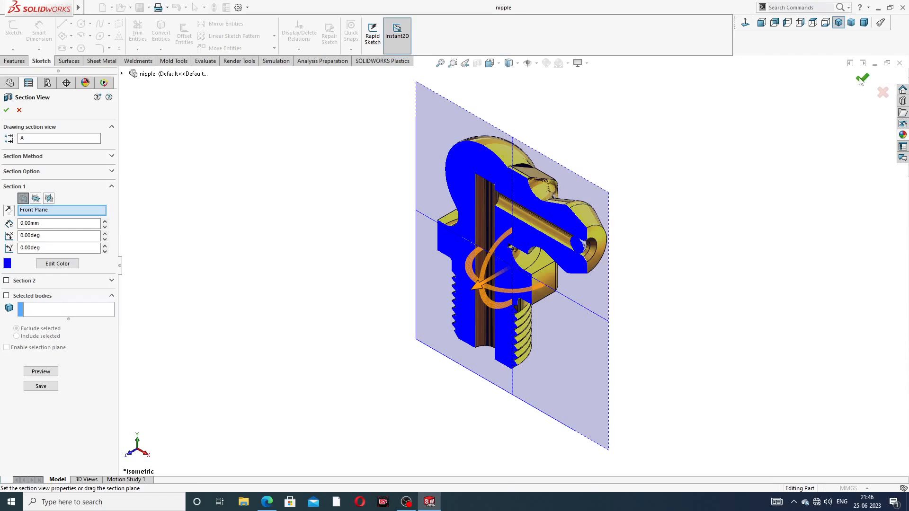
{"action": "left_click", "coordinate": [861, 78]}
{"action": "middle_click_drag", "start_coordinate": [614, 186], "coordinate": [639, 170]}
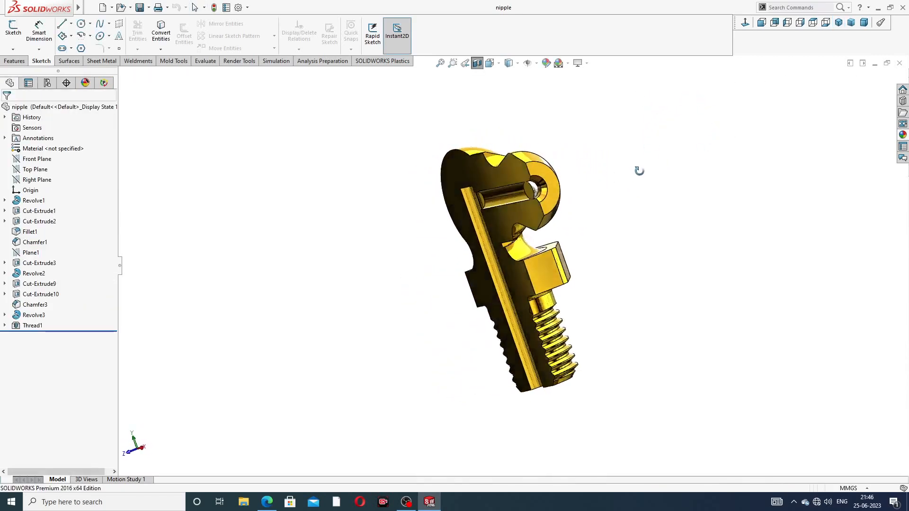
{"action": "middle_click_drag", "start_coordinate": [586, 209], "coordinate": [549, 161]}
{"action": "scroll", "coordinate": [544, 163], "scroll_direction": "down", "scroll_amount": 8}
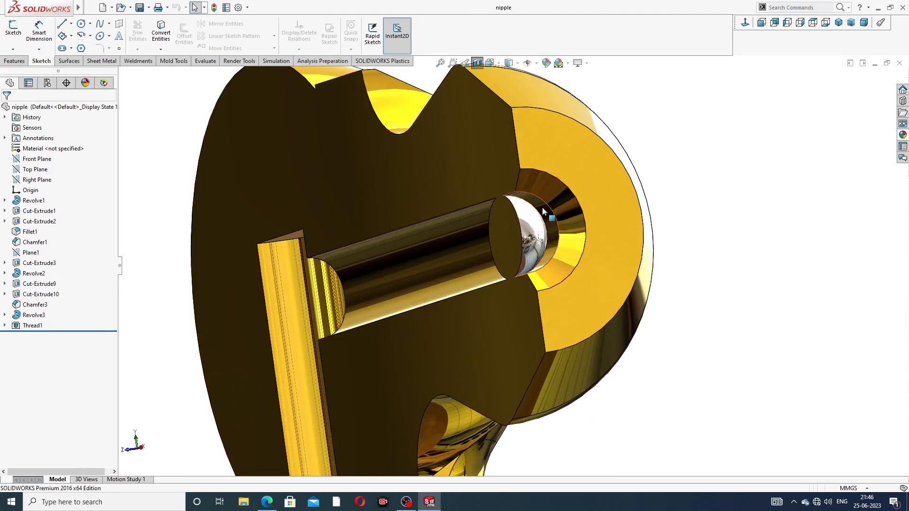
{"action": "scroll", "coordinate": [529, 226], "scroll_direction": "up", "scroll_amount": 10}
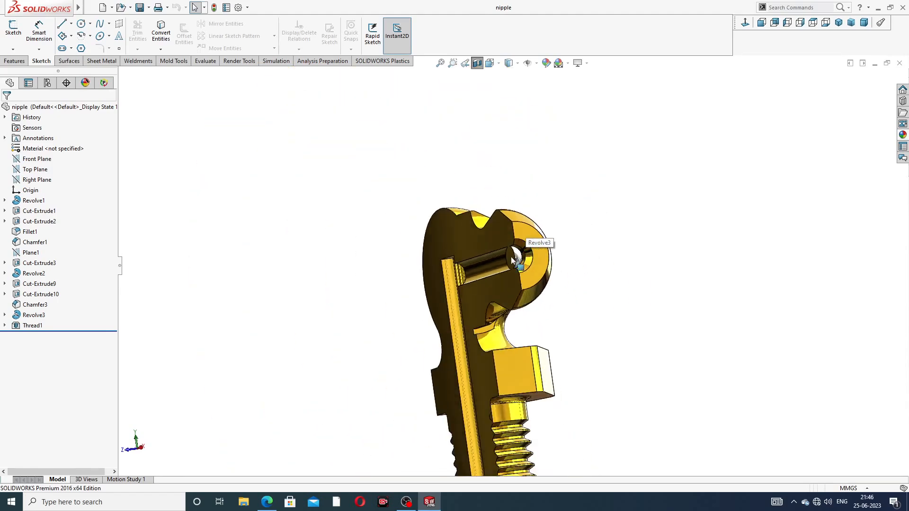
{"action": "middle_click_drag", "start_coordinate": [554, 265], "coordinate": [641, 215]}
{"action": "left_click", "coordinate": [477, 63]}
Step: Zoom and orbit the whole nipple once more, then close the part document
{"action": "scroll", "coordinate": [534, 364], "scroll_direction": "down", "scroll_amount": 2}
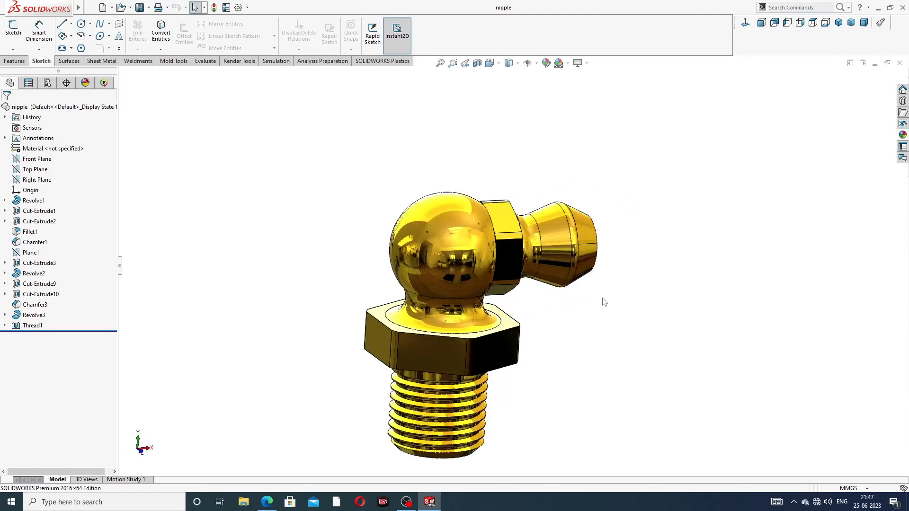
{"action": "middle_click_drag", "start_coordinate": [603, 301], "coordinate": [530, 303]}
{"action": "scroll", "coordinate": [501, 358], "scroll_direction": "down", "scroll_amount": 1}
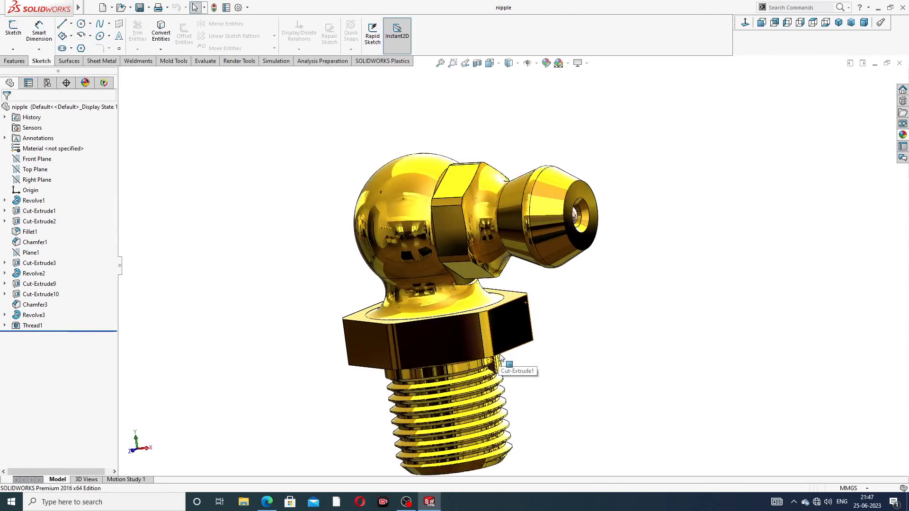
{"action": "scroll", "coordinate": [524, 356], "scroll_direction": "up", "scroll_amount": 3}
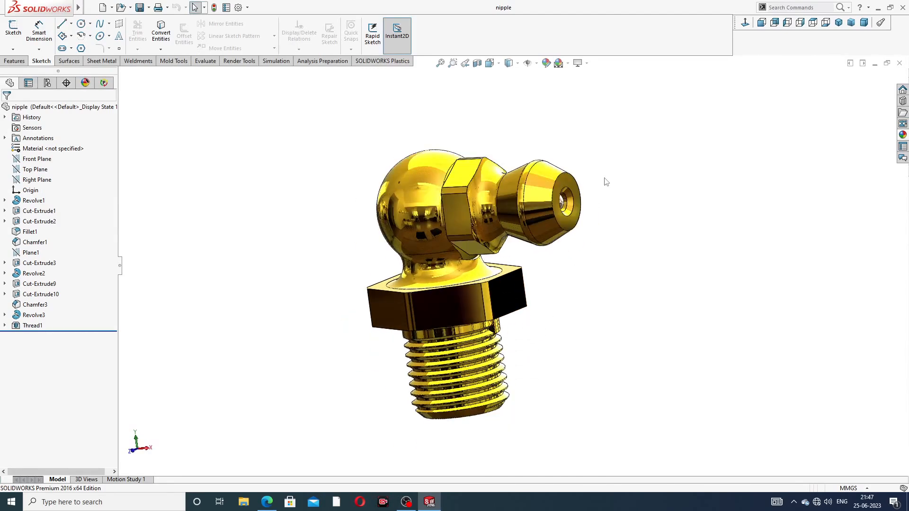
{"action": "scroll", "coordinate": [604, 181], "scroll_direction": "down", "scroll_amount": 1}
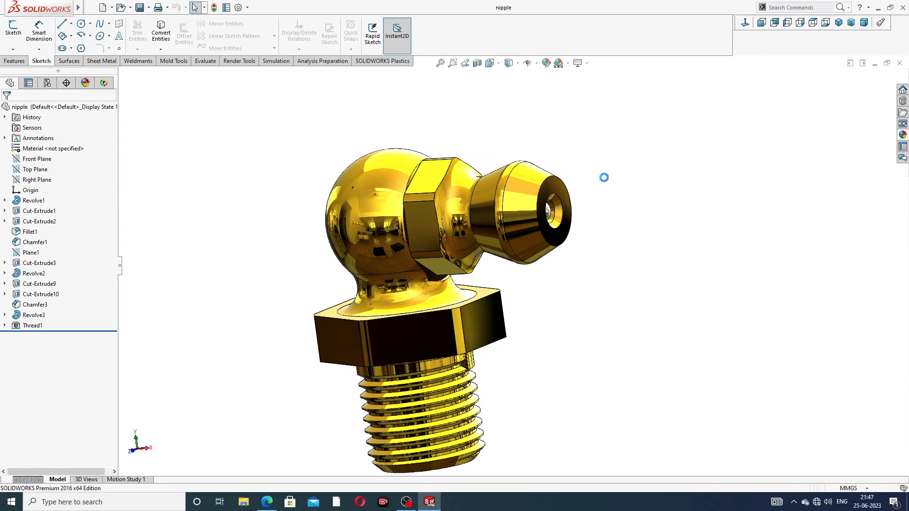
{"action": "left_click", "coordinate": [899, 63]}
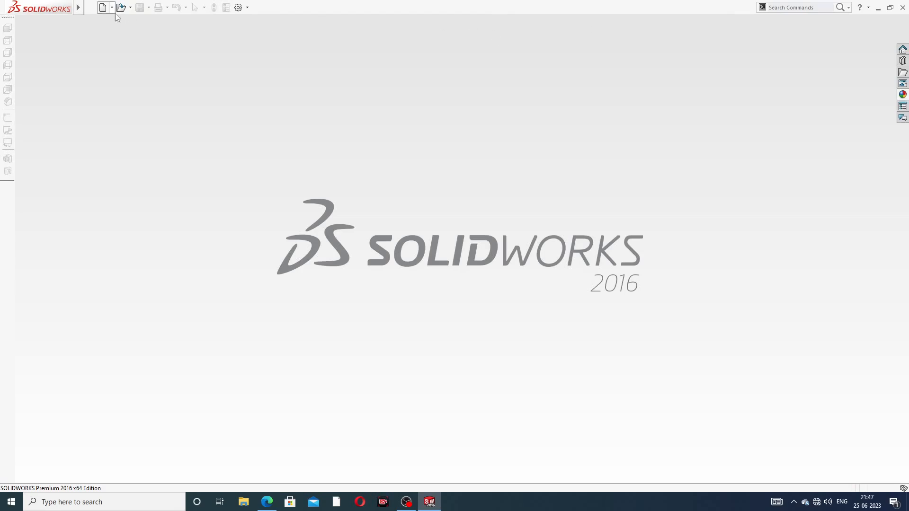
Step: Create a new part document and apply the Plain White scene
{"action": "left_click", "coordinate": [103, 8]}
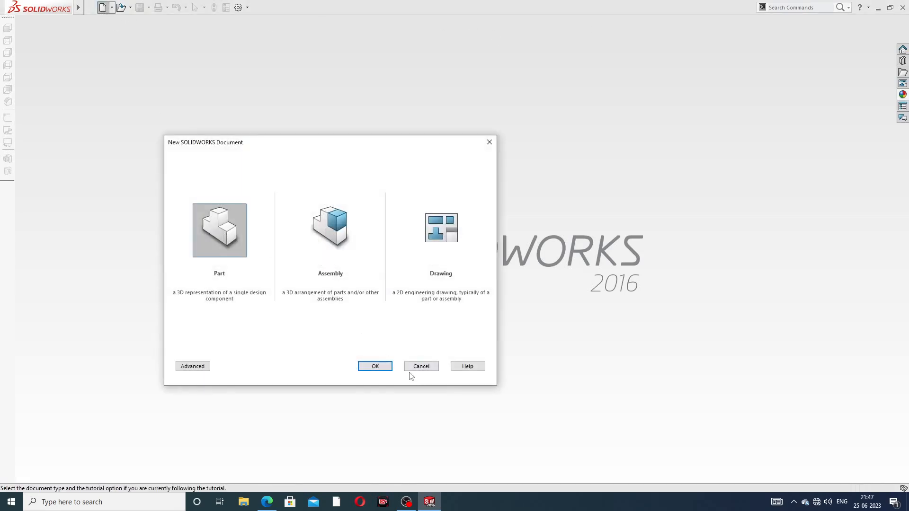
{"action": "left_click", "coordinate": [381, 367]}
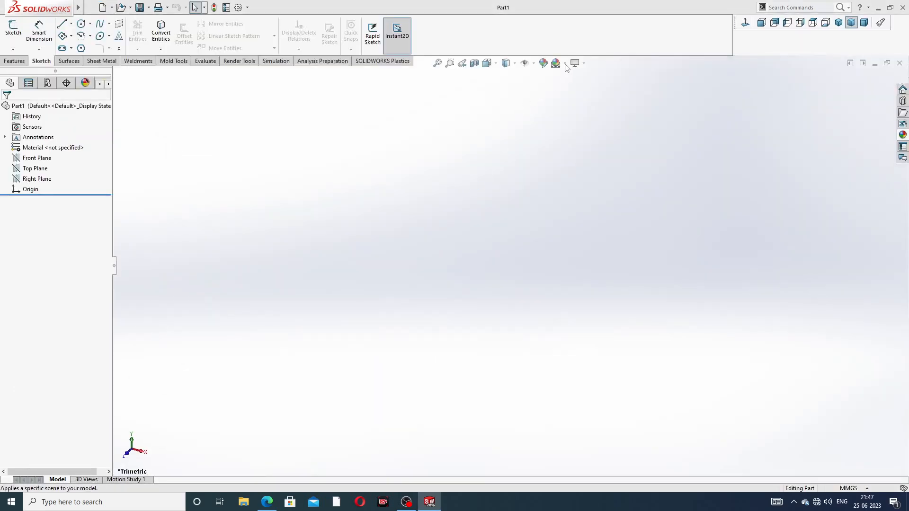
{"action": "left_click", "coordinate": [565, 64]}
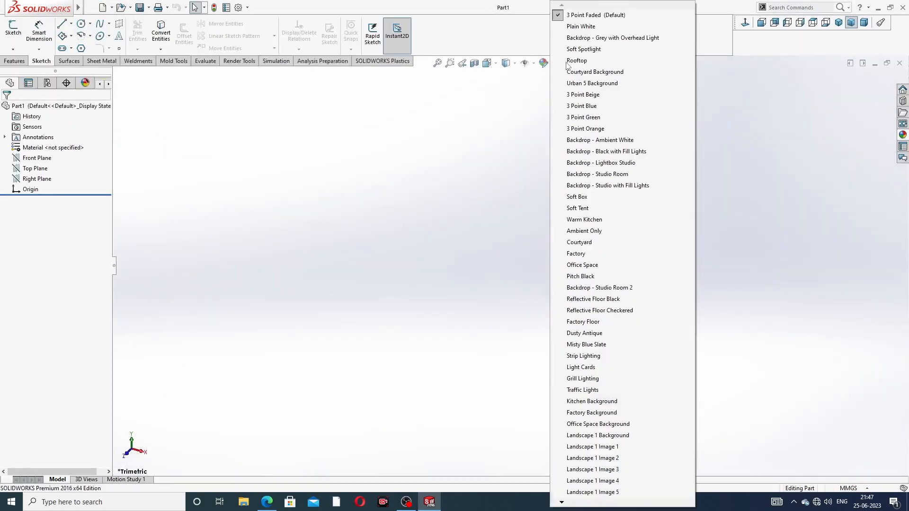
{"action": "left_click", "coordinate": [587, 27]}
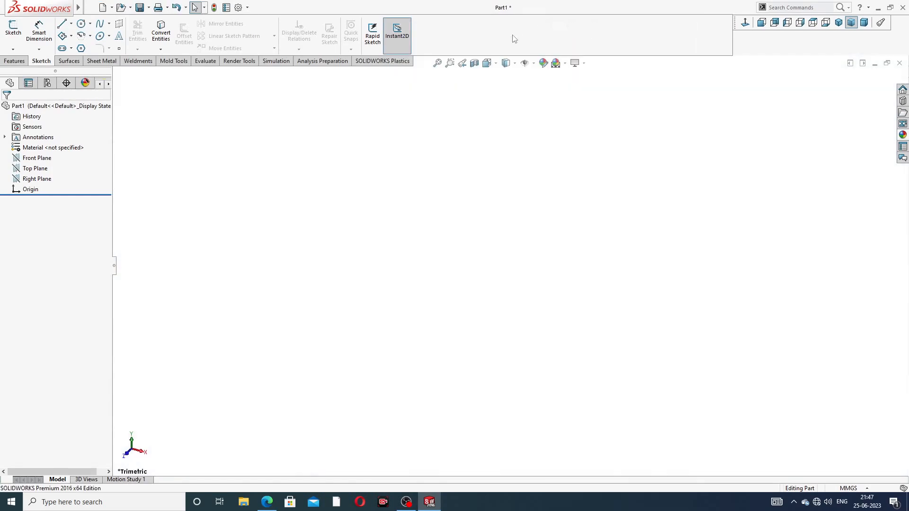
Step: Raise the part's shaded and wireframe image quality sliders to maximum
{"action": "left_click", "coordinate": [238, 8]}
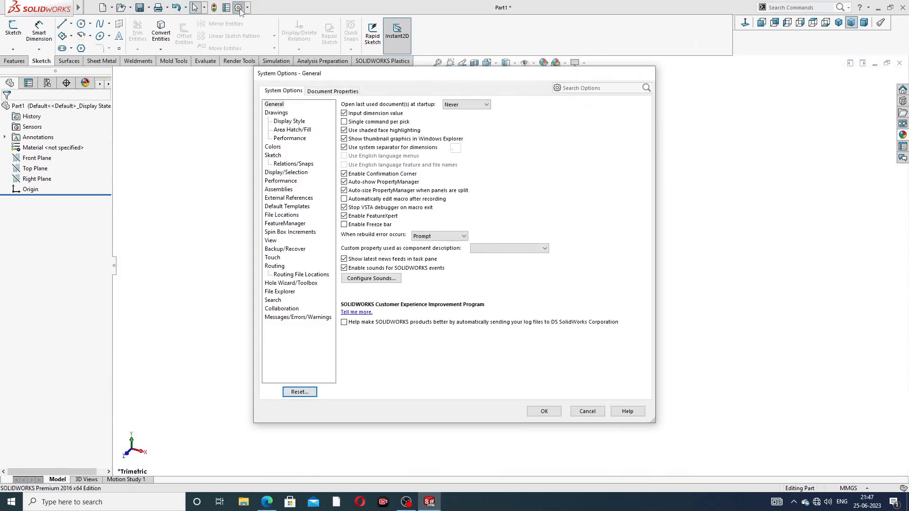
{"action": "left_click", "coordinate": [321, 94]}
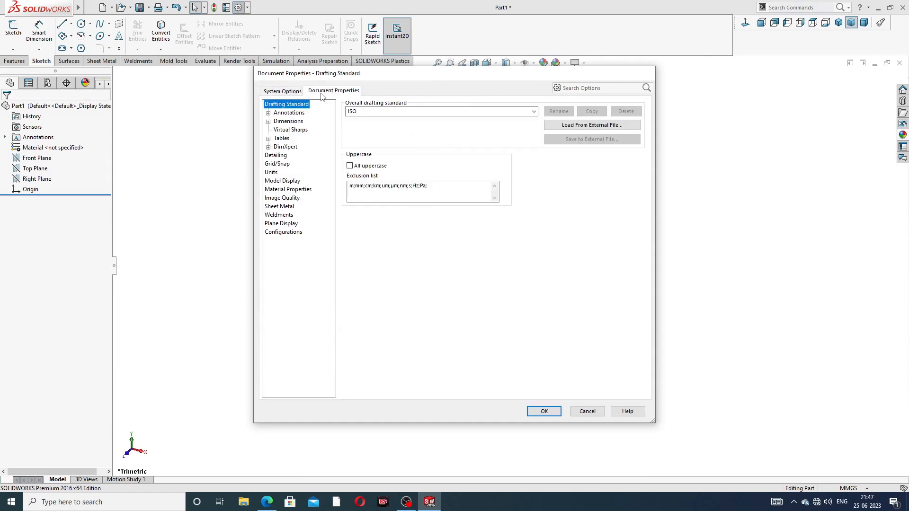
{"action": "left_click", "coordinate": [281, 199]}
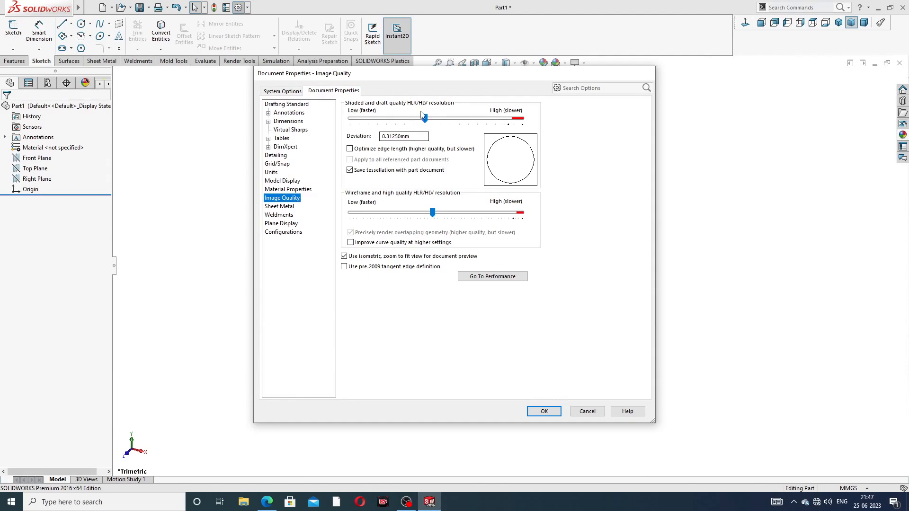
{"action": "left_click_drag", "start_coordinate": [424, 118], "coordinate": [533, 122]}
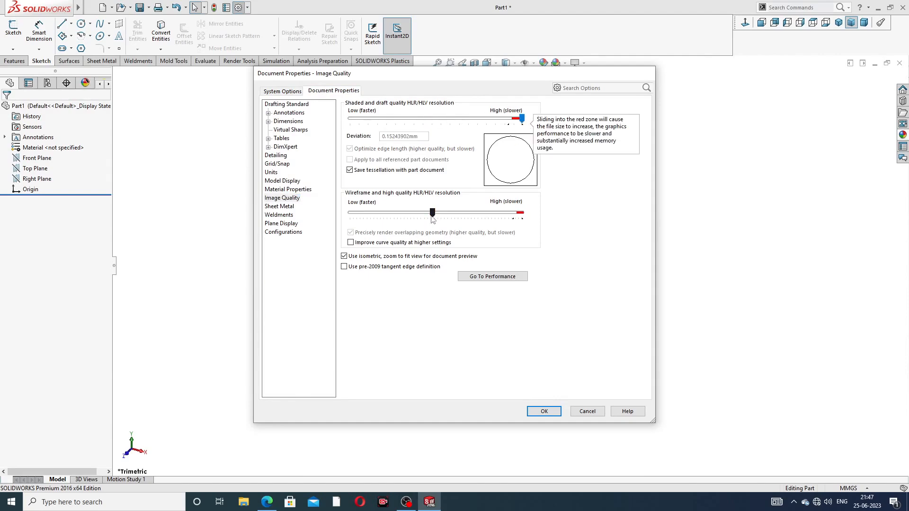
{"action": "left_click_drag", "start_coordinate": [432, 213], "coordinate": [532, 229]}
{"action": "left_click", "coordinate": [544, 411]}
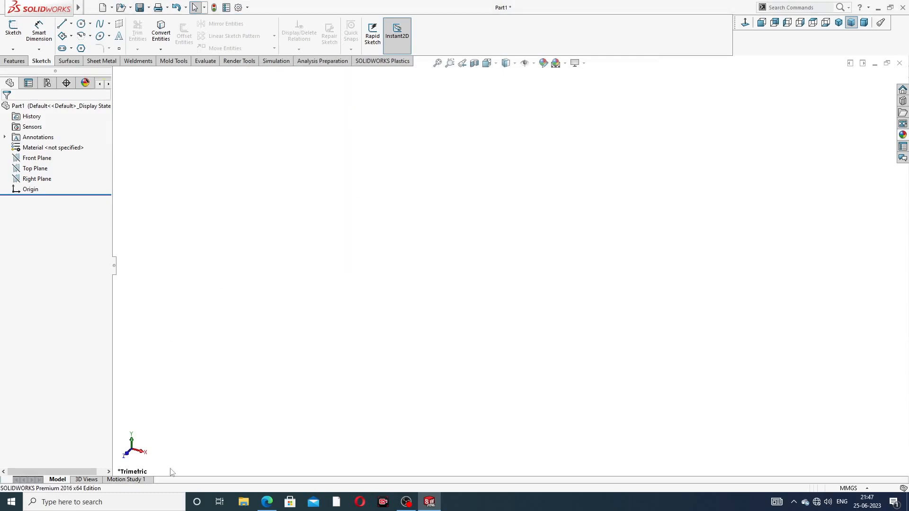
{"action": "left_click", "coordinate": [266, 501]}
{"action": "left_click", "coordinate": [46, 159]}
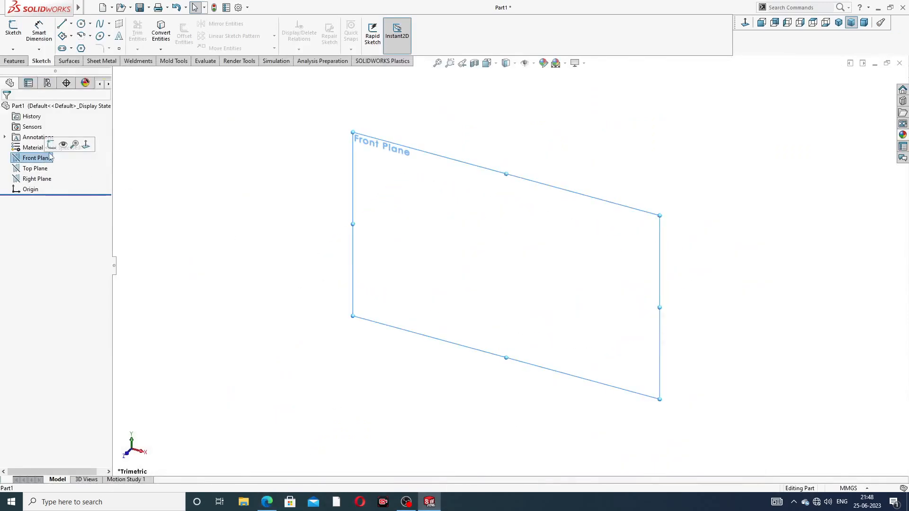
Step: On the Front Plane, sketch a vertical line above the origin, then large and small tangent arcs
{"action": "left_click", "coordinate": [56, 146]}
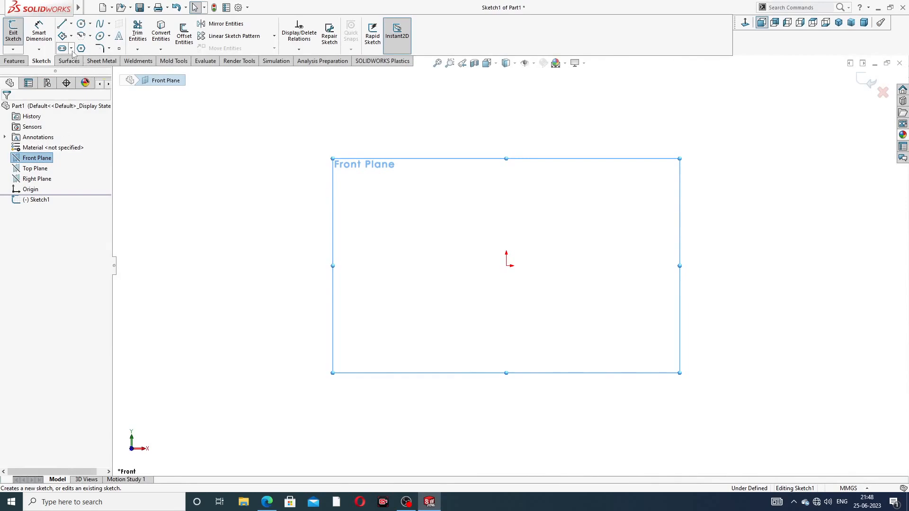
{"action": "left_click", "coordinate": [62, 24]}
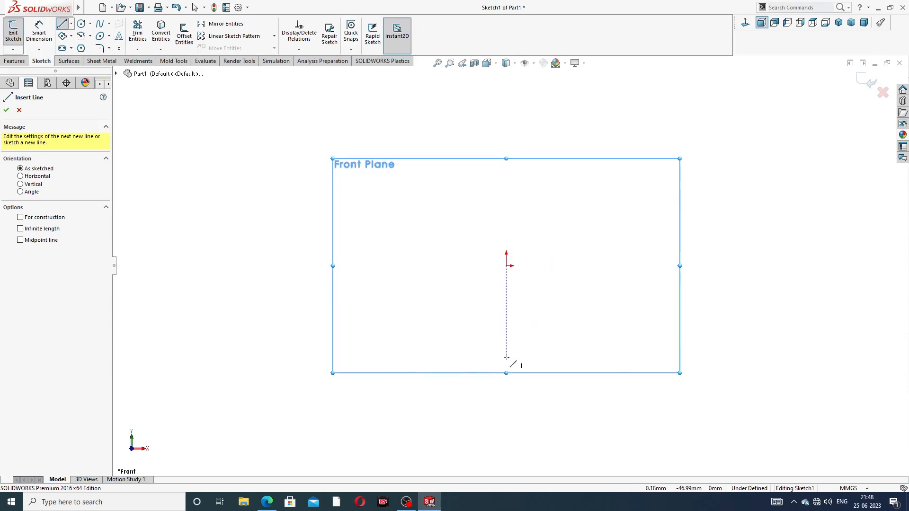
{"action": "left_click", "coordinate": [506, 355]}
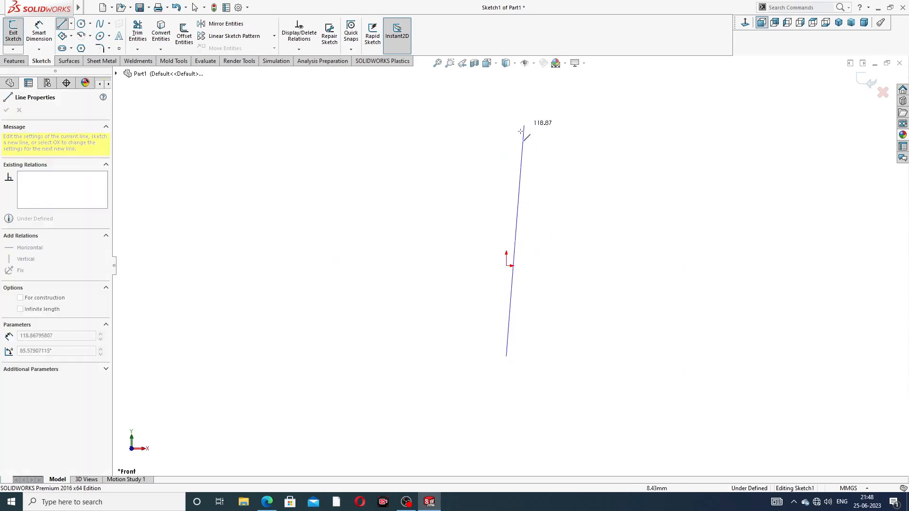
{"action": "left_click", "coordinate": [506, 133]}
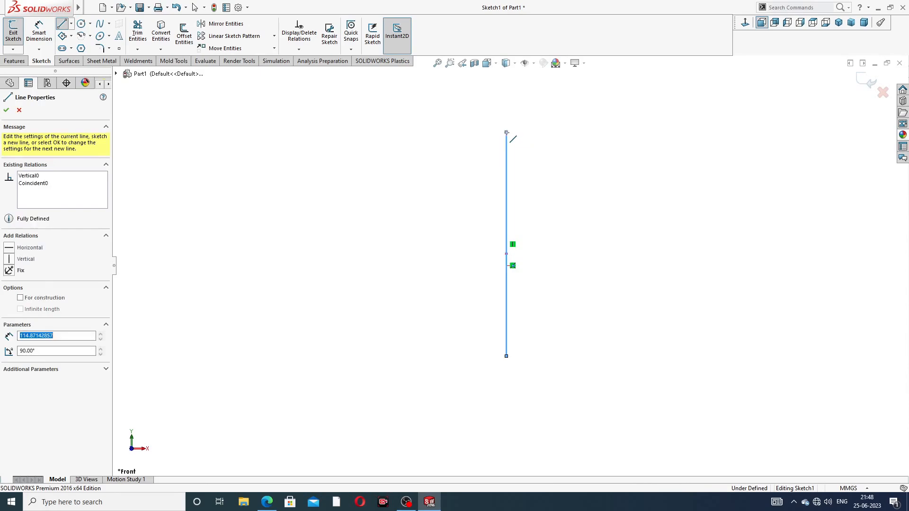
{"action": "key", "text": "a"}
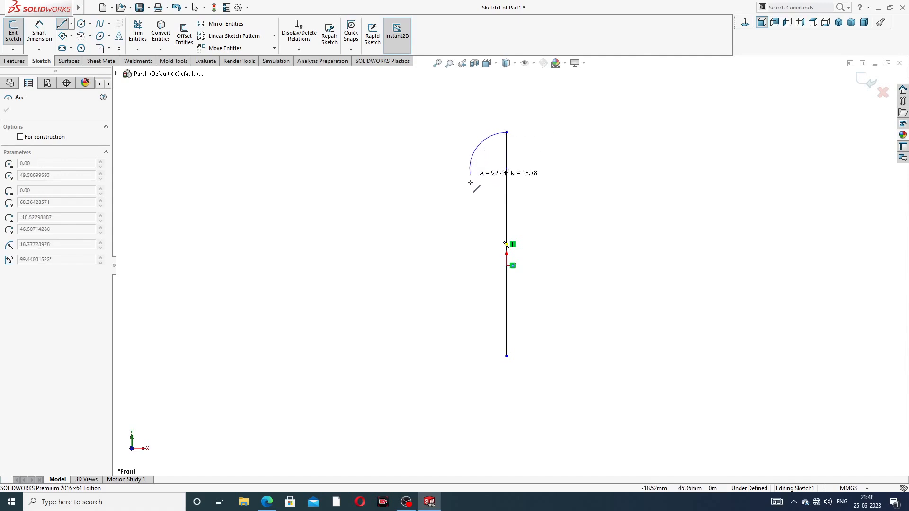
{"action": "left_click", "coordinate": [474, 221]}
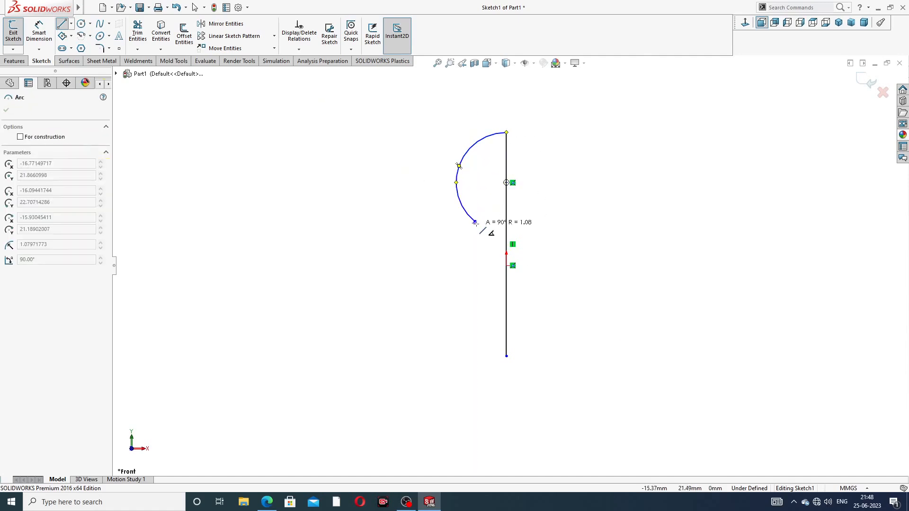
{"action": "left_click", "coordinate": [461, 260]}
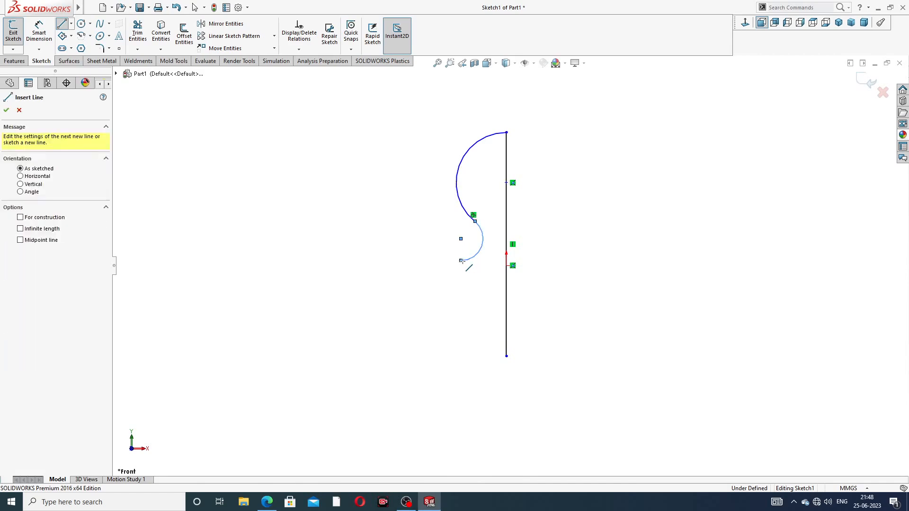
Step: Draw stepped horizontal and vertical lines down to the base, closing the profile
{"action": "left_click", "coordinate": [431, 260]}
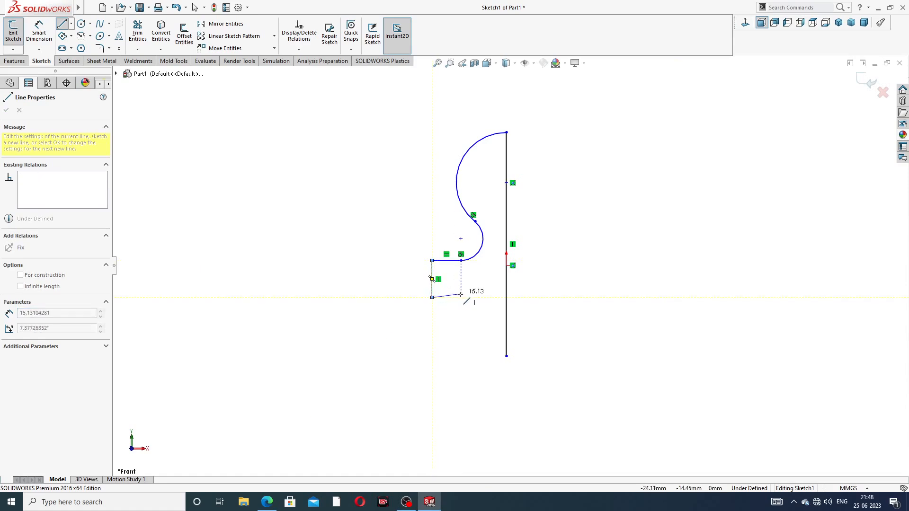
{"action": "left_click", "coordinate": [431, 297]}
{"action": "left_click", "coordinate": [467, 297]}
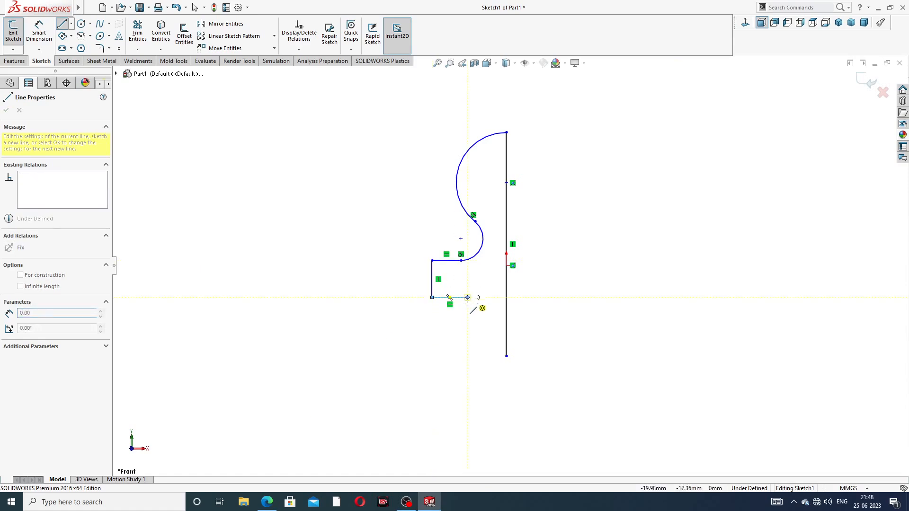
{"action": "left_click", "coordinate": [467, 356]}
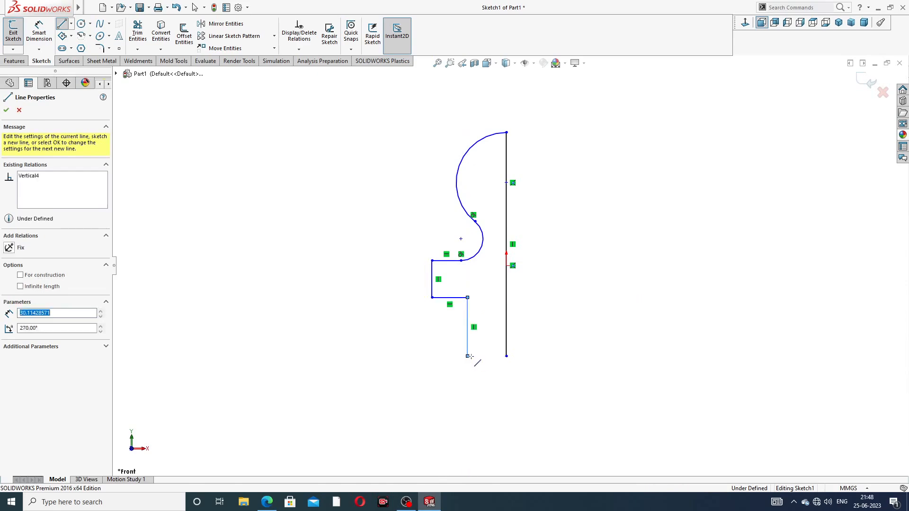
{"action": "left_click", "coordinate": [505, 356]}
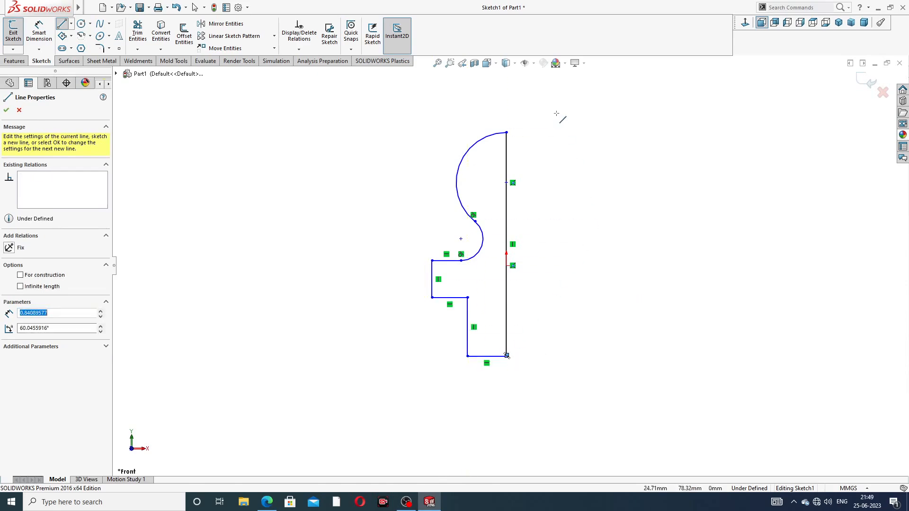
{"action": "right_click", "coordinate": [573, 153]}
Step: Make the point on the long vertical line coincident with the origin
{"action": "left_click", "coordinate": [594, 159]}
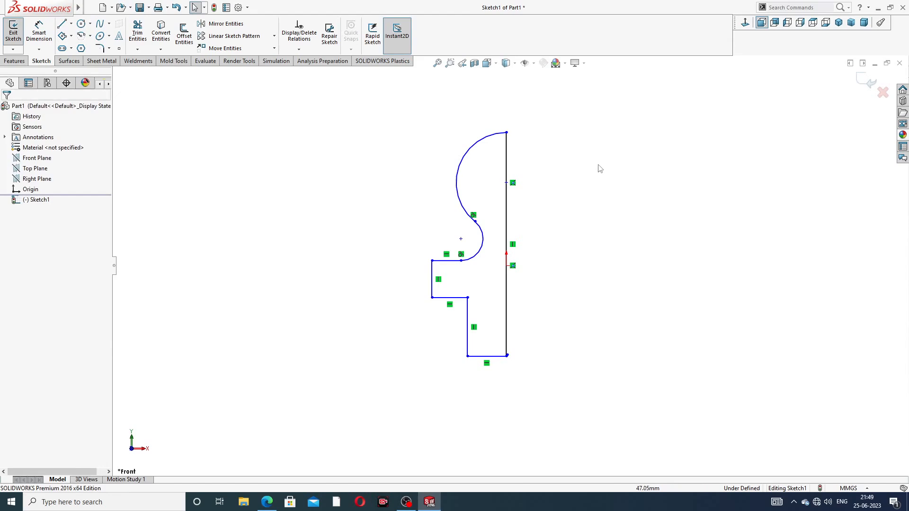
{"action": "left_click", "coordinate": [506, 182]}
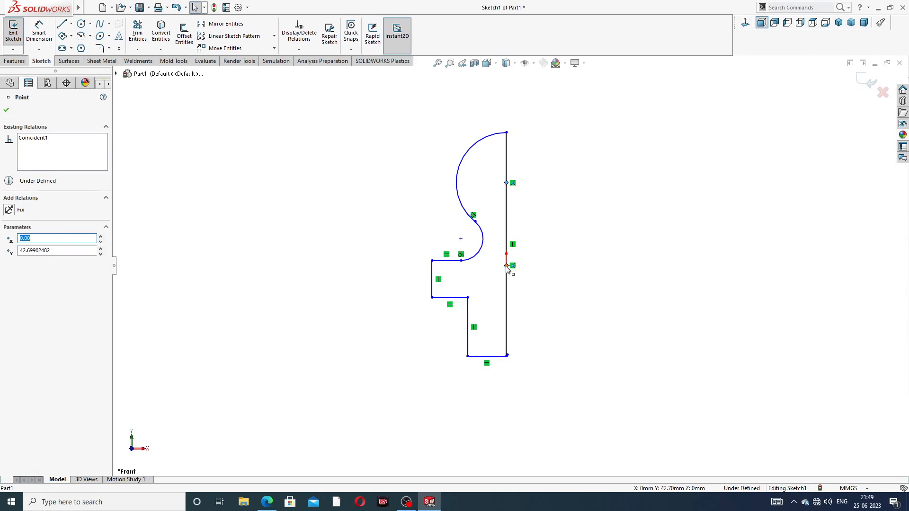
{"action": "left_click", "coordinate": [506, 266], "text": "ctrl"}
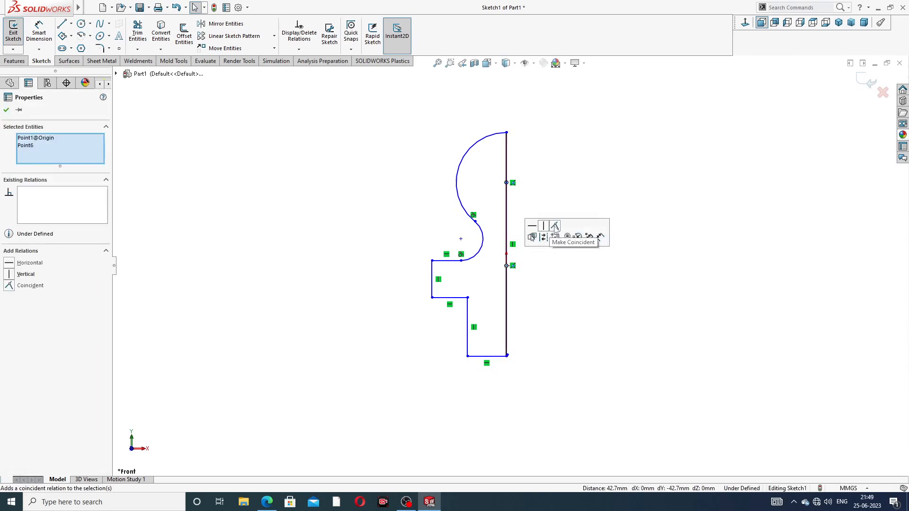
{"action": "left_click", "coordinate": [554, 226]}
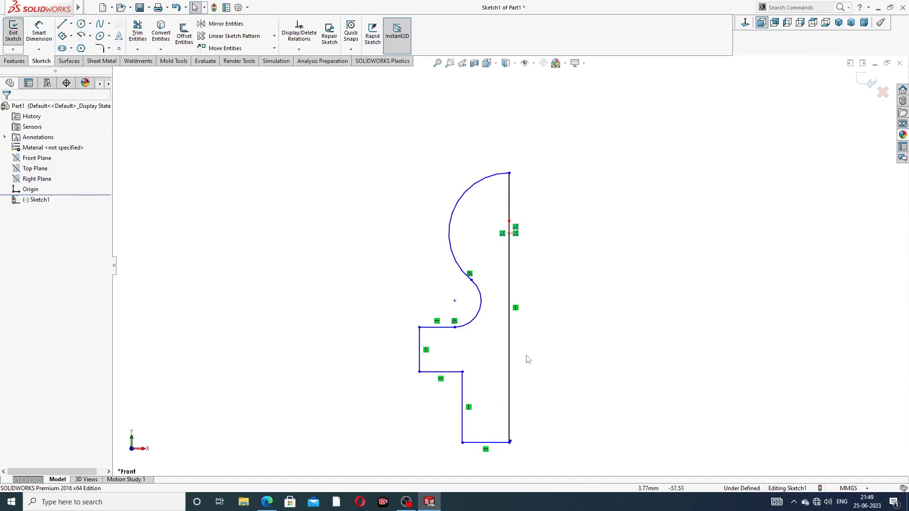
{"action": "scroll", "coordinate": [501, 351], "scroll_direction": "up", "scroll_amount": 1}
{"action": "scroll", "coordinate": [486, 387], "scroll_direction": "down", "scroll_amount": 1}
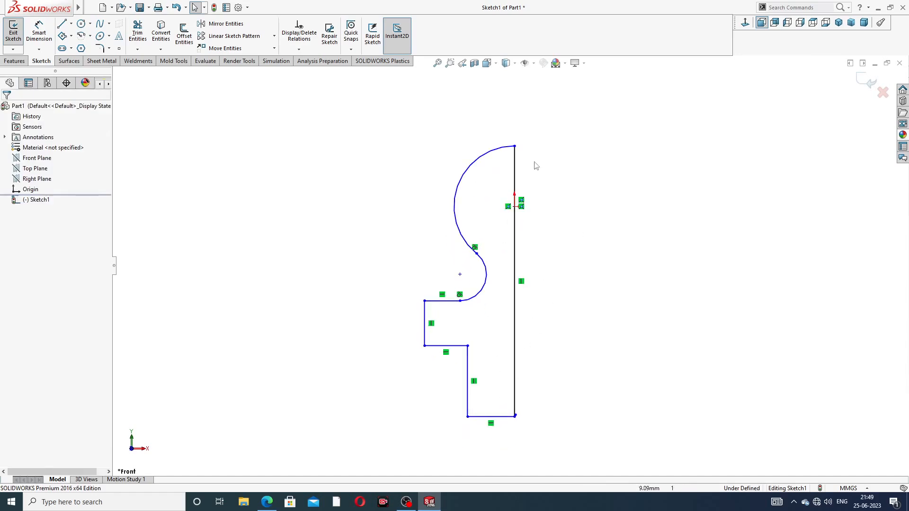
Step: Dimension the large arc at R6 and the small arc at R2
{"action": "left_click", "coordinate": [39, 32]}
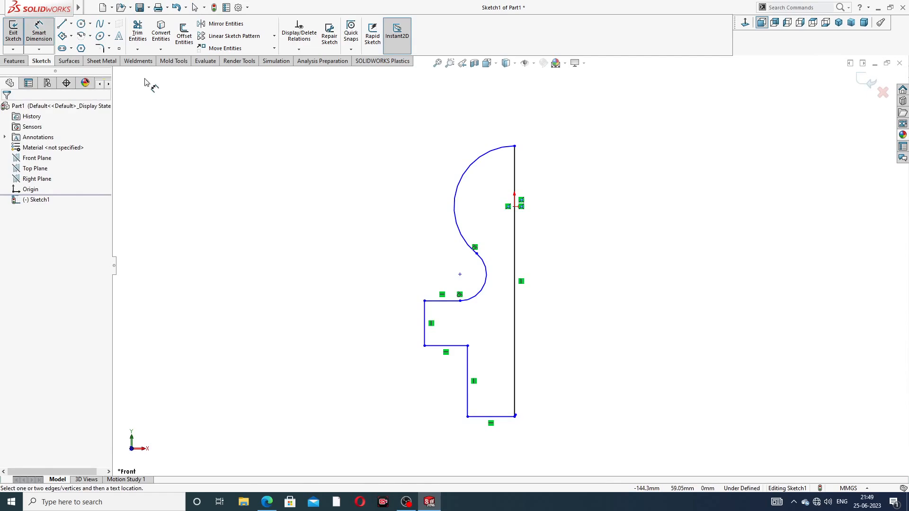
{"action": "left_click", "coordinate": [484, 159]}
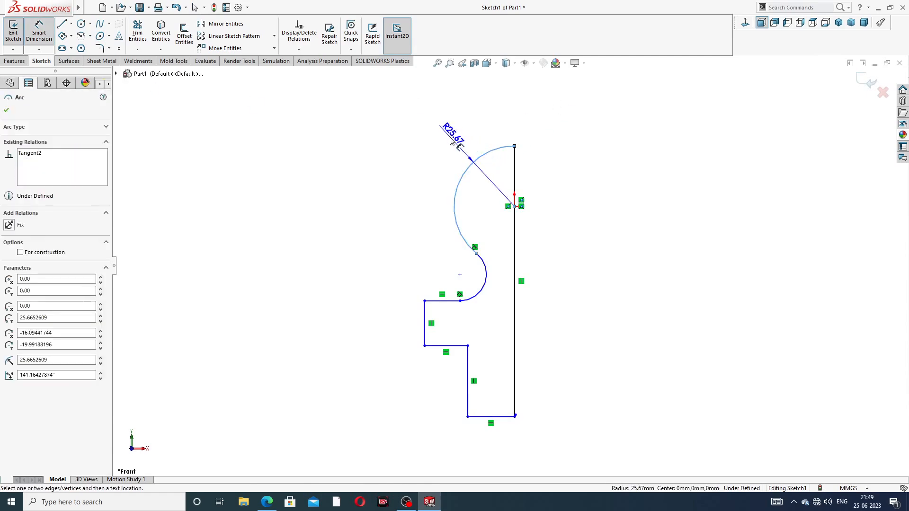
{"action": "left_click", "coordinate": [456, 142]}
{"action": "type", "text": "6"}
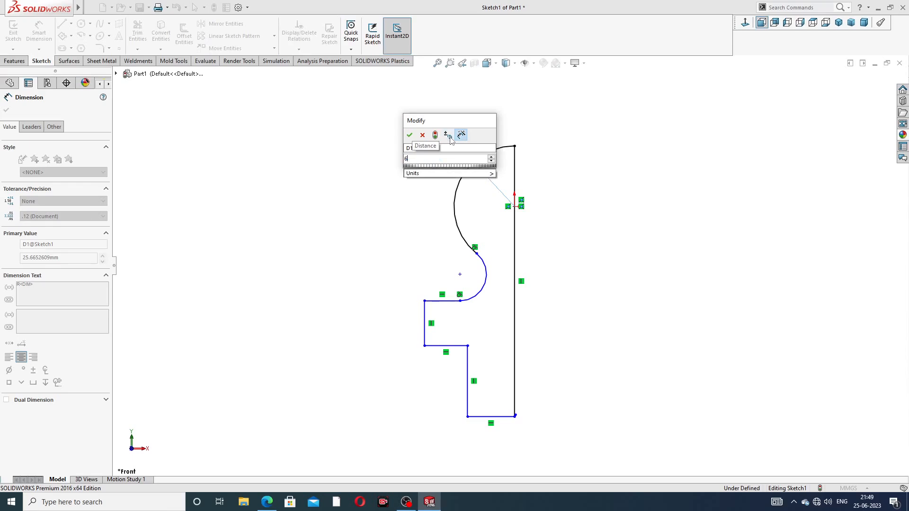
{"action": "key", "text": "Return"}
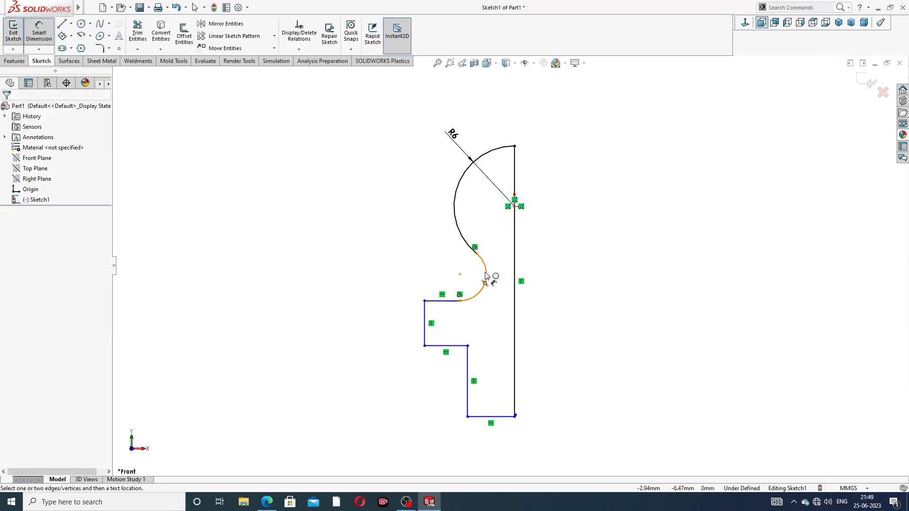
{"action": "left_click", "coordinate": [486, 275]}
{"action": "left_click", "coordinate": [439, 262]}
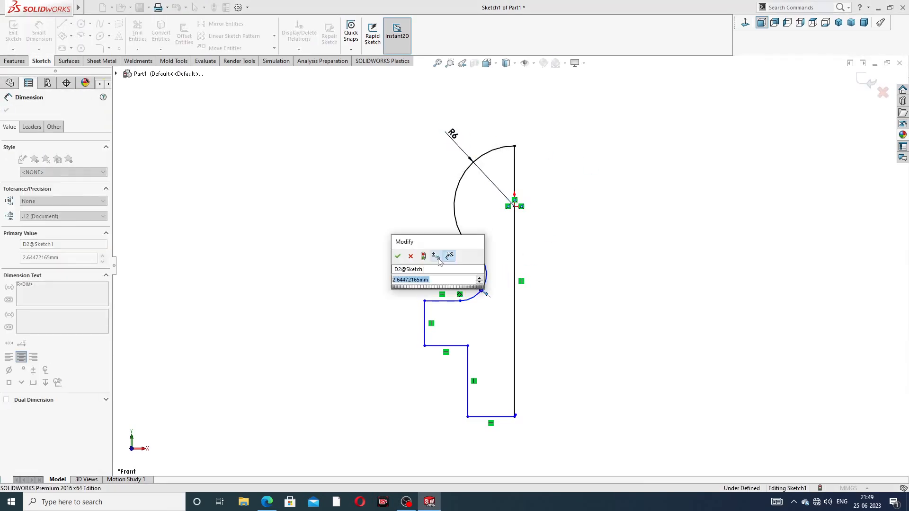
{"action": "type", "text": "2"}
{"action": "key", "text": "Return"}
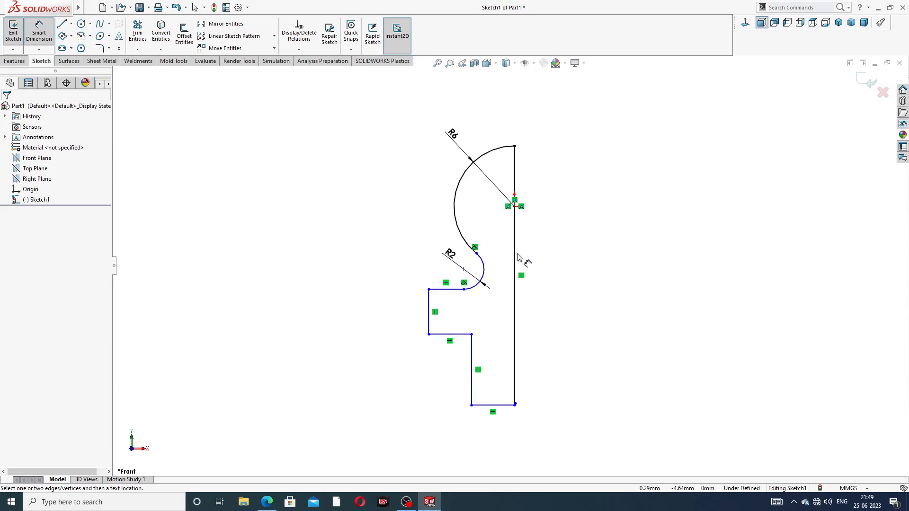
Step: Add the step height 4, bottom width 5 and overall width 8 dimensions
{"action": "left_click", "coordinate": [430, 304]}
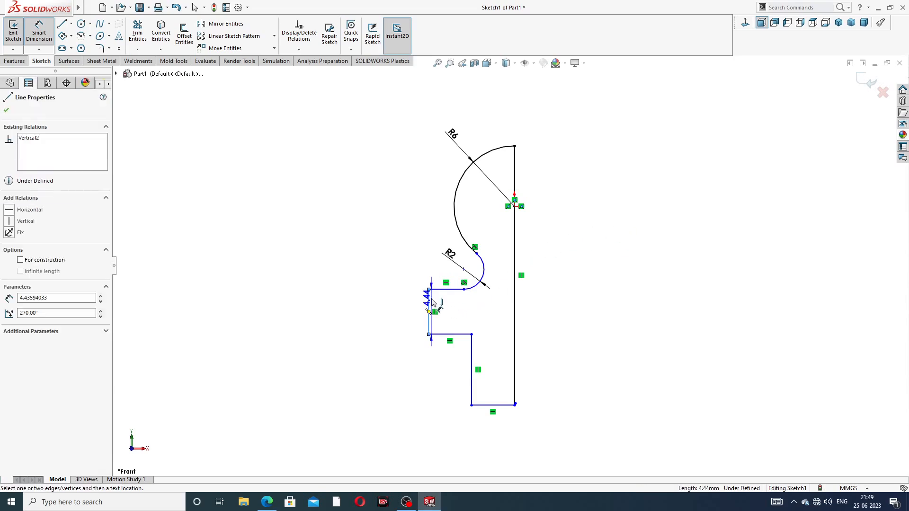
{"action": "left_click", "coordinate": [401, 313]}
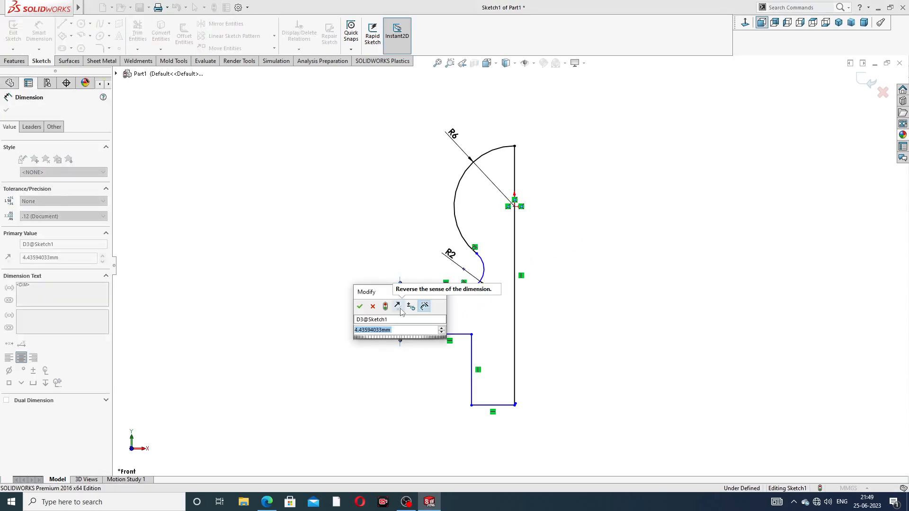
{"action": "key", "text": "Return"}
{"action": "left_click", "coordinate": [669, 264]}
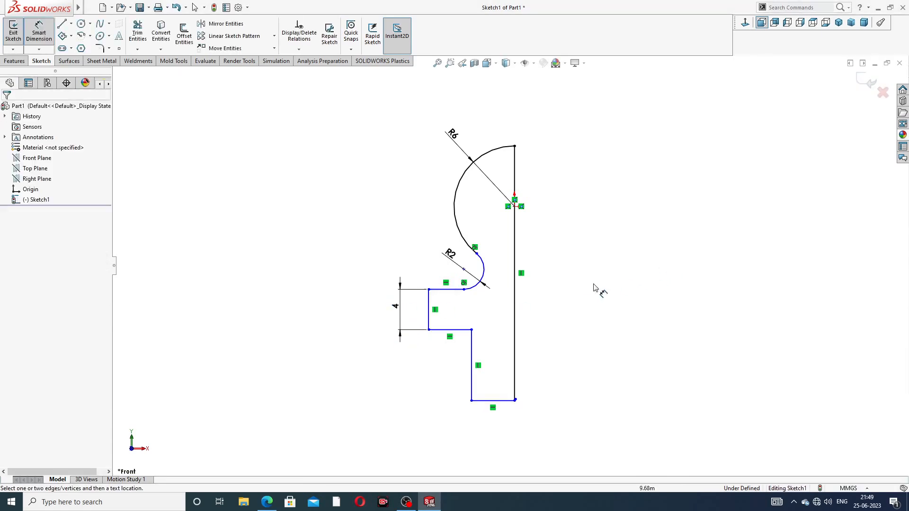
{"action": "left_click", "coordinate": [494, 400]}
{"action": "left_click", "coordinate": [494, 432]}
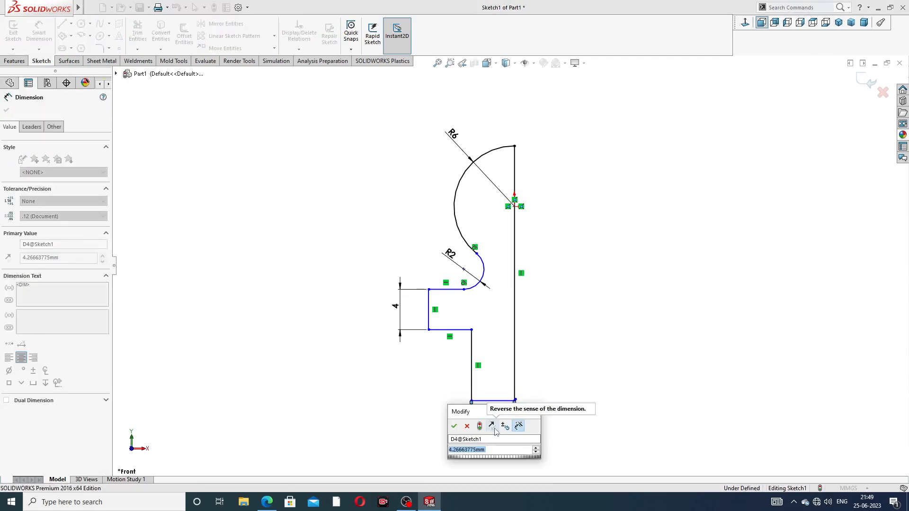
{"action": "type", "text": "5"}
{"action": "key", "text": "Return"}
{"action": "left_click", "coordinate": [584, 361]}
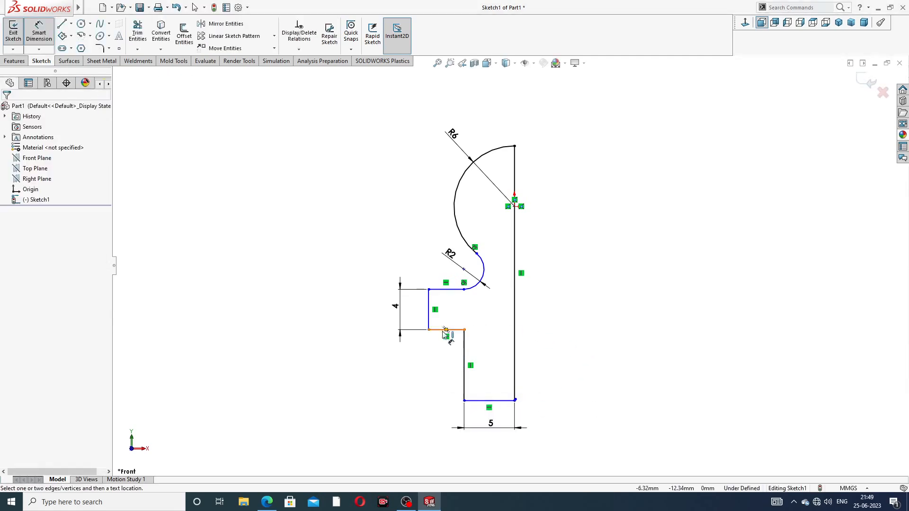
{"action": "left_click", "coordinate": [429, 330]}
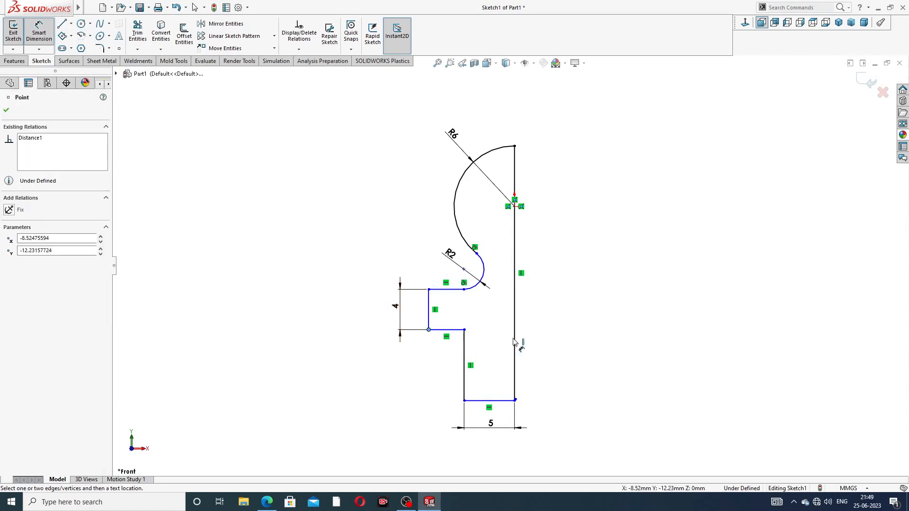
{"action": "left_click", "coordinate": [514, 339]}
{"action": "left_click", "coordinate": [471, 449]}
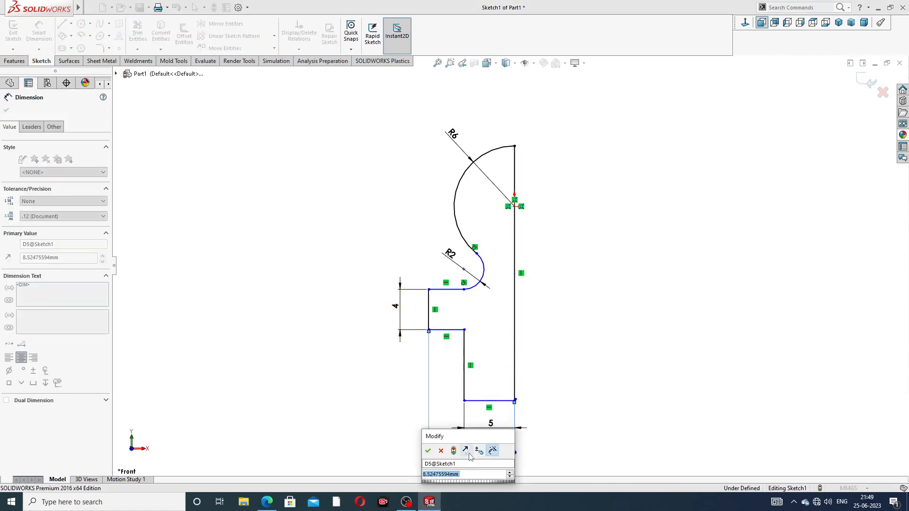
{"action": "type", "text": "8"}
{"action": "key", "text": "Return"}
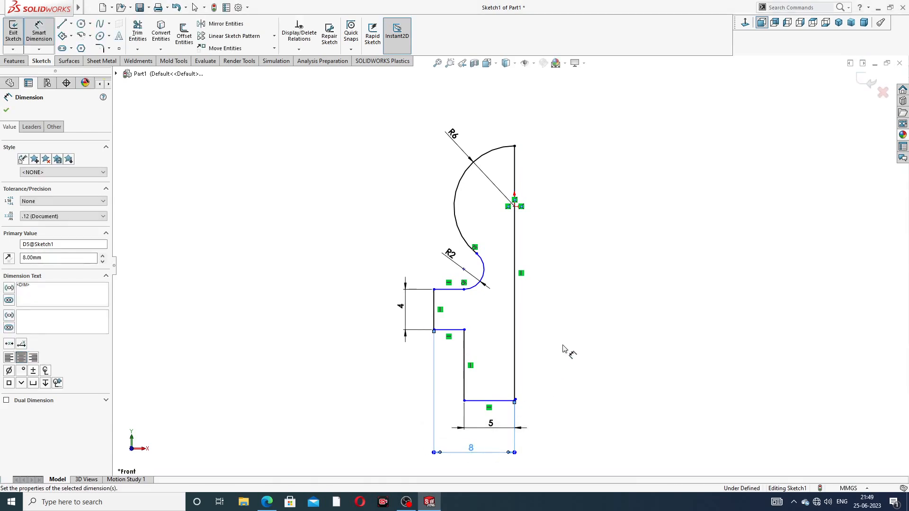
Step: Dimension the small arc's centre 6 from the long vertical line
{"action": "left_click", "coordinate": [464, 269]}
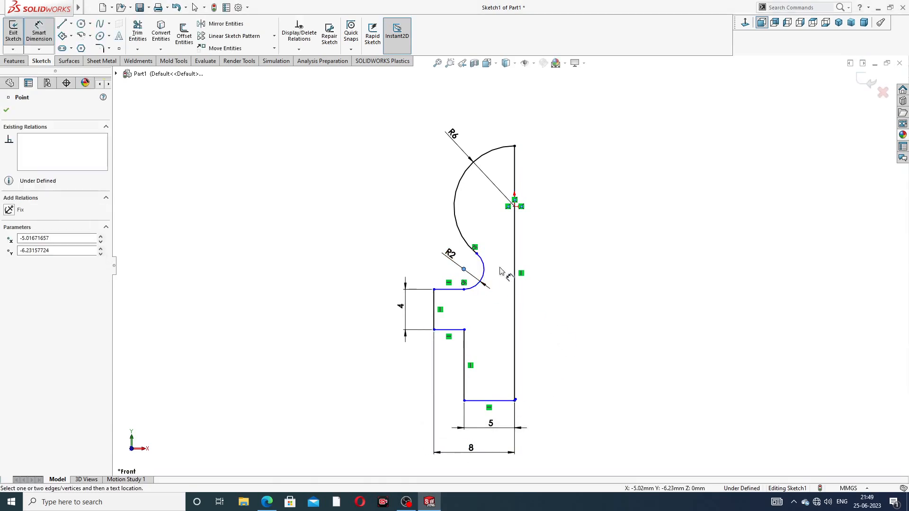
{"action": "left_click", "coordinate": [515, 264]}
{"action": "left_click", "coordinate": [492, 309]}
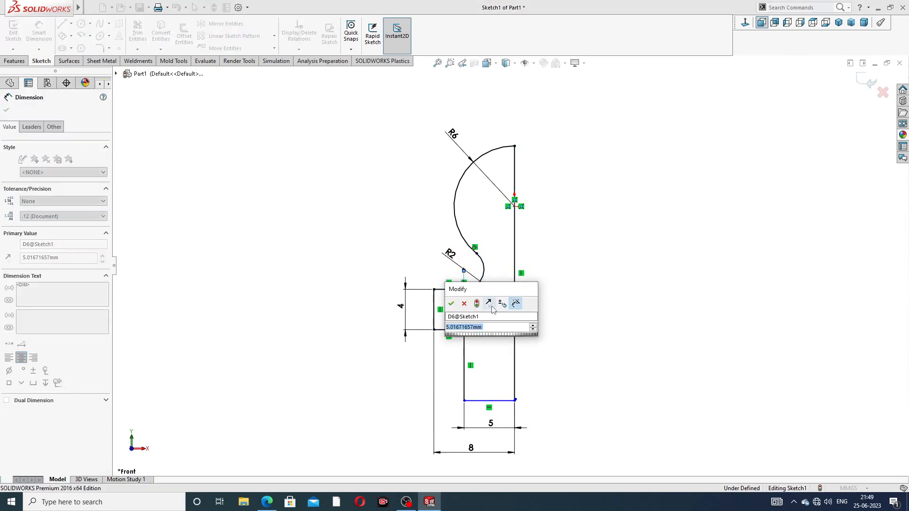
{"action": "type", "text": "6"}
{"action": "key", "text": "Return"}
{"action": "left_click", "coordinate": [576, 271]}
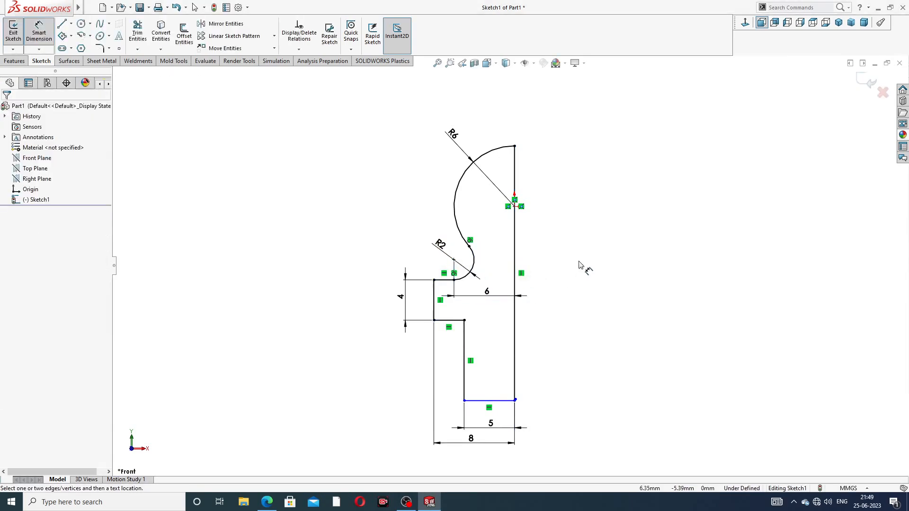
{"action": "left_click", "coordinate": [487, 292]}
{"action": "left_click", "coordinate": [600, 253]}
{"action": "scroll", "coordinate": [508, 266], "scroll_direction": "down", "scroll_amount": 3}
{"action": "scroll", "coordinate": [510, 370], "scroll_direction": "up", "scroll_amount": 3}
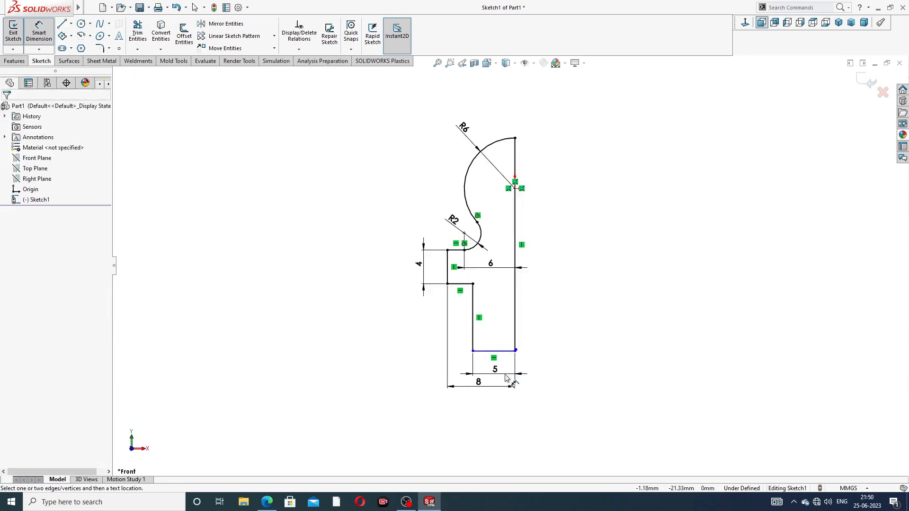
Step: Pull apart the profile's lower-right corner and delete the stray short line
{"action": "right_click", "coordinate": [568, 313]}
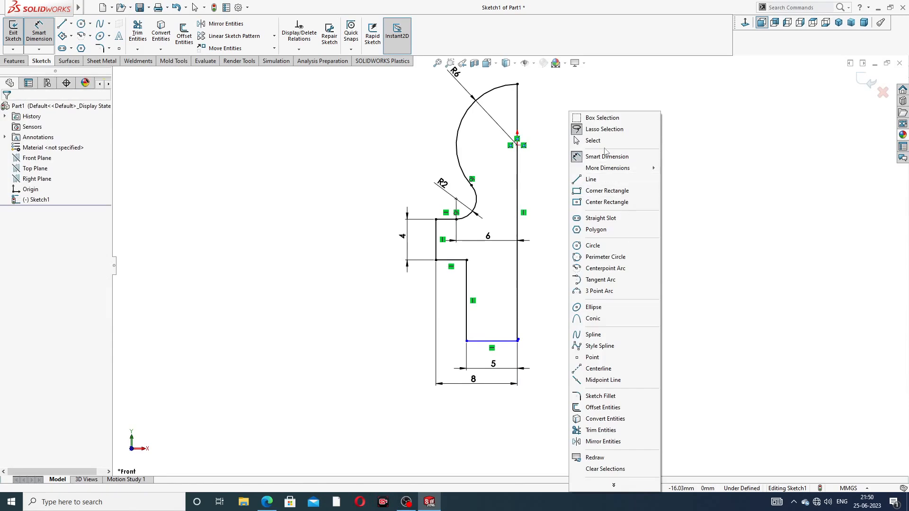
{"action": "left_click", "coordinate": [592, 139]}
{"action": "scroll", "coordinate": [520, 353], "scroll_direction": "up", "scroll_amount": 5}
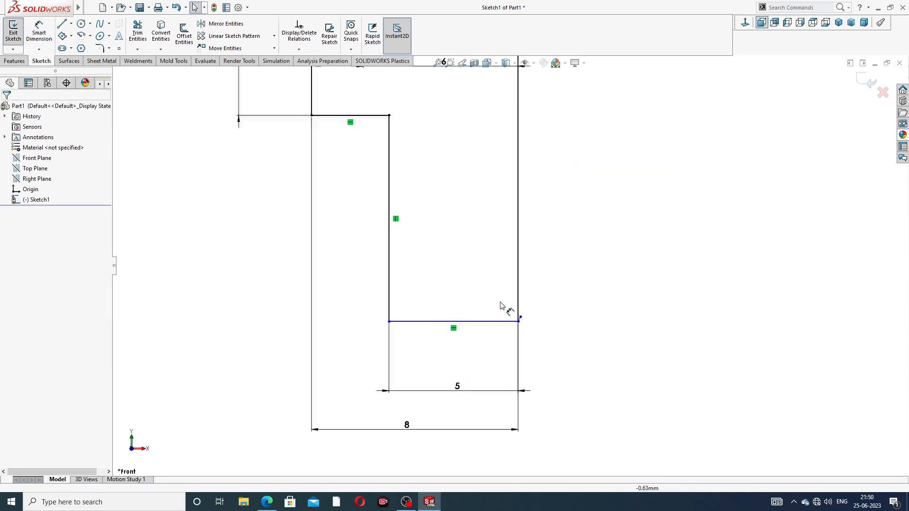
{"action": "left_click_drag", "start_coordinate": [534, 321], "coordinate": [546, 337]}
{"action": "left_click", "coordinate": [545, 332]}
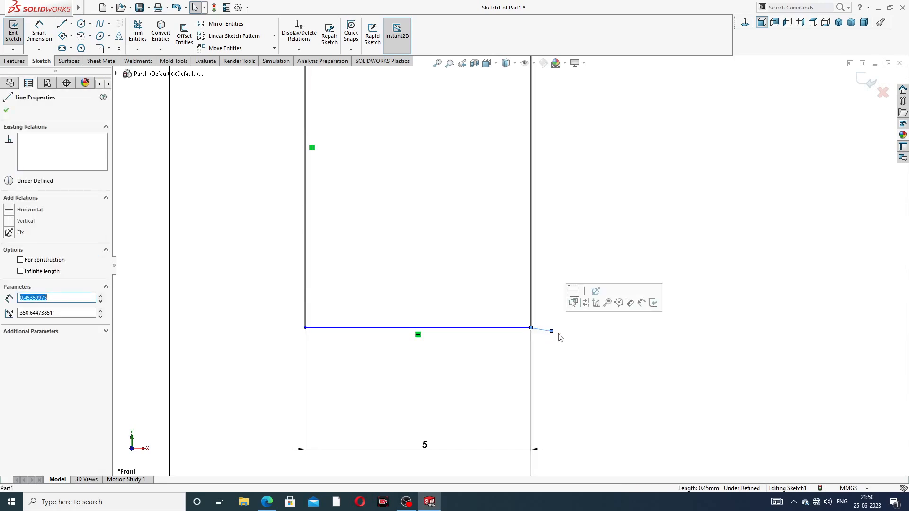
{"action": "key", "text": "Delete"}
{"action": "scroll", "coordinate": [530, 316], "scroll_direction": "down", "scroll_amount": 1}
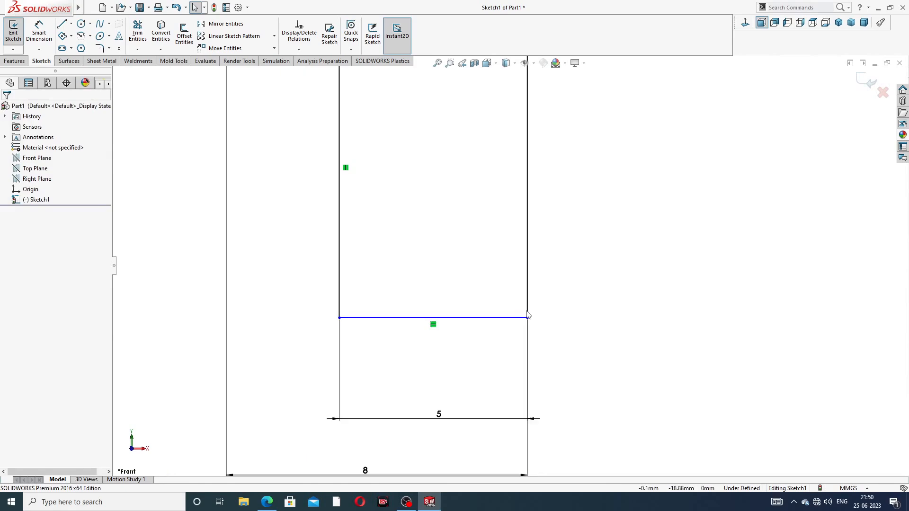
Step: Check the relations on the bottom line and the right vertical line
{"action": "left_click", "coordinate": [507, 319]}
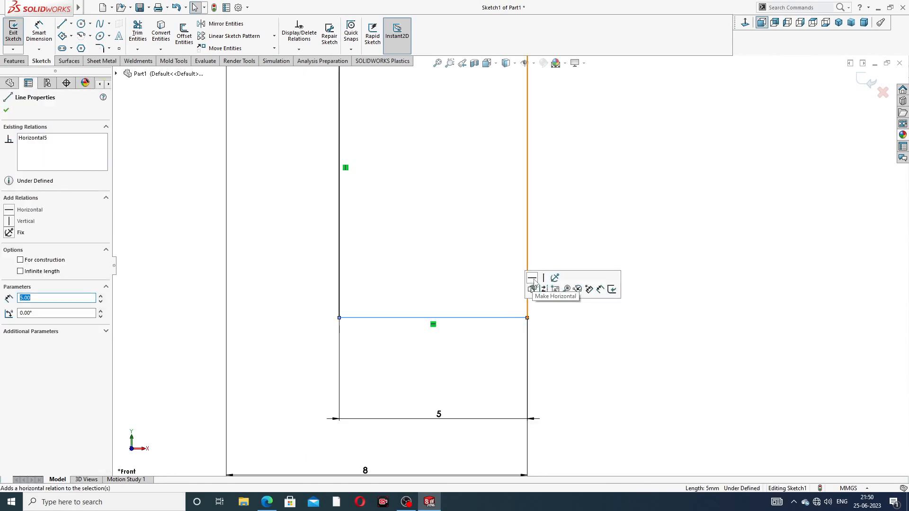
{"action": "left_click", "coordinate": [550, 258]}
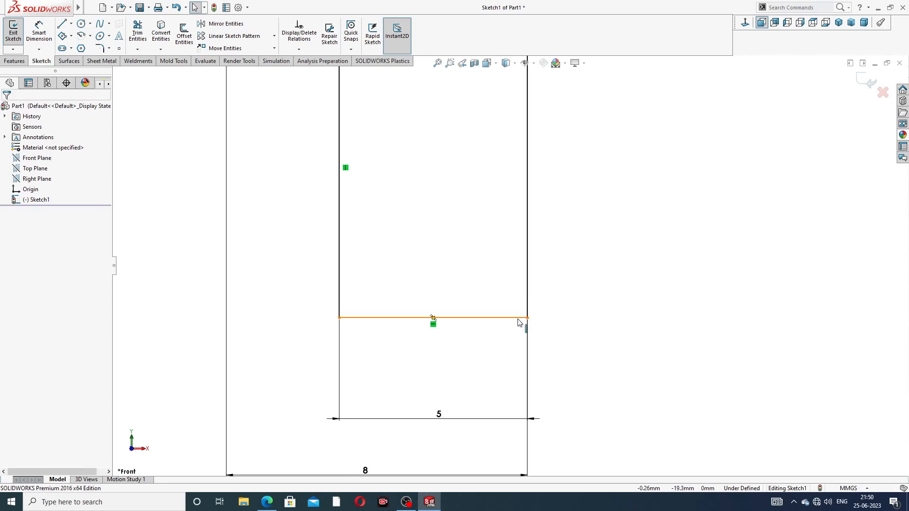
{"action": "scroll", "coordinate": [523, 320], "scroll_direction": "down", "scroll_amount": 4}
{"action": "left_click", "coordinate": [528, 299]}
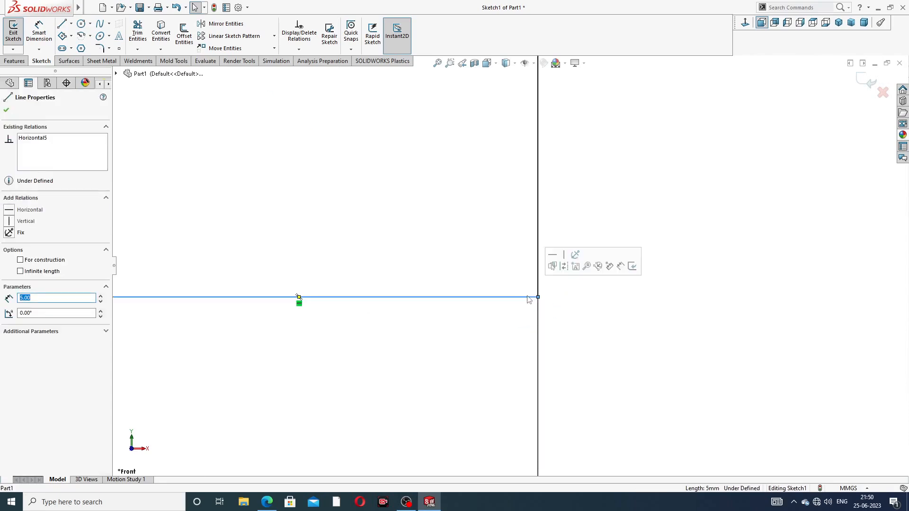
{"action": "scroll", "coordinate": [601, 187], "scroll_direction": "up", "scroll_amount": 4}
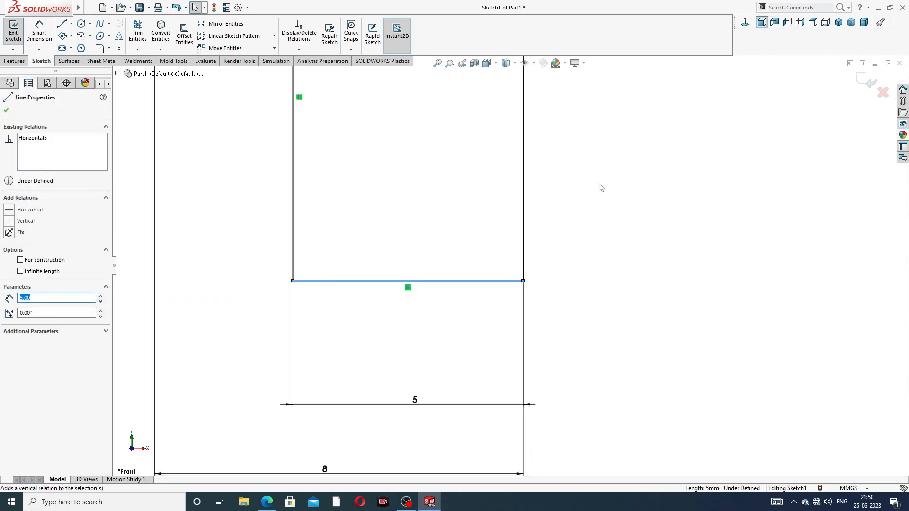
{"action": "scroll", "coordinate": [598, 186], "scroll_direction": "up", "scroll_amount": 8}
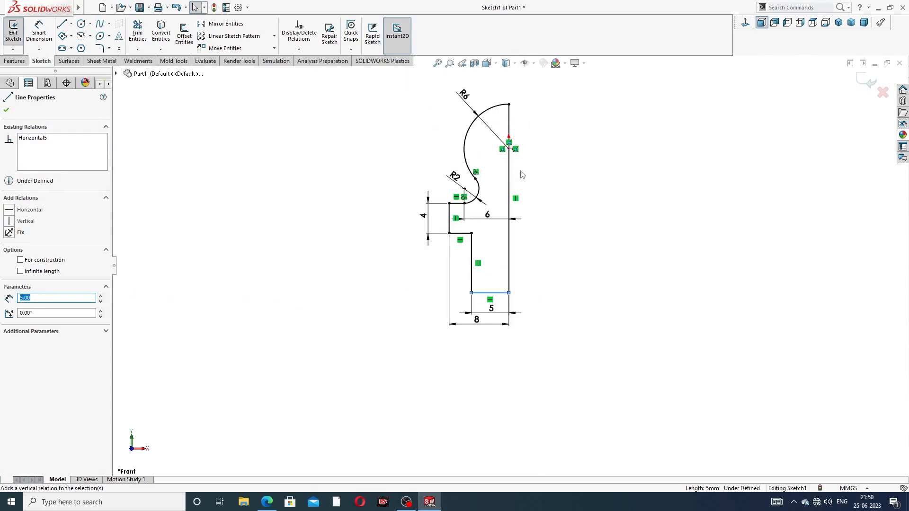
{"action": "scroll", "coordinate": [522, 175], "scroll_direction": "down", "scroll_amount": 1}
{"action": "left_click", "coordinate": [566, 190]}
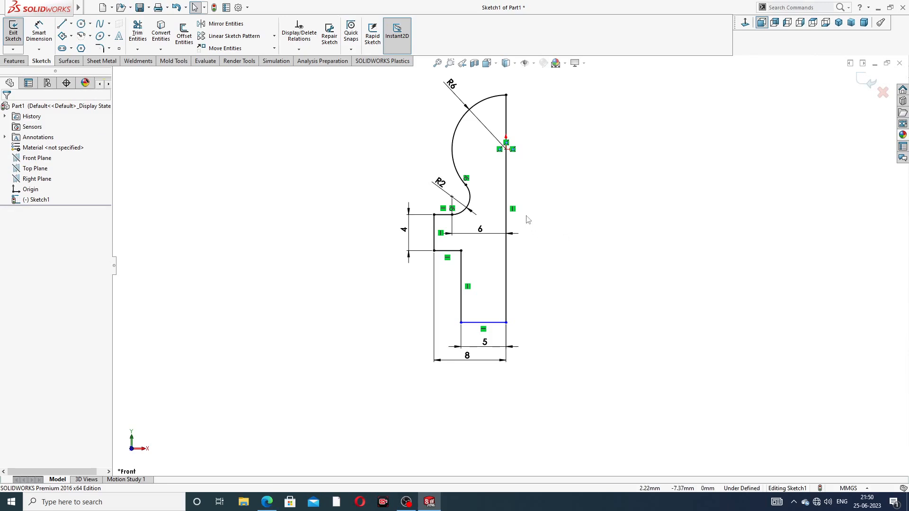
{"action": "left_click", "coordinate": [507, 172]}
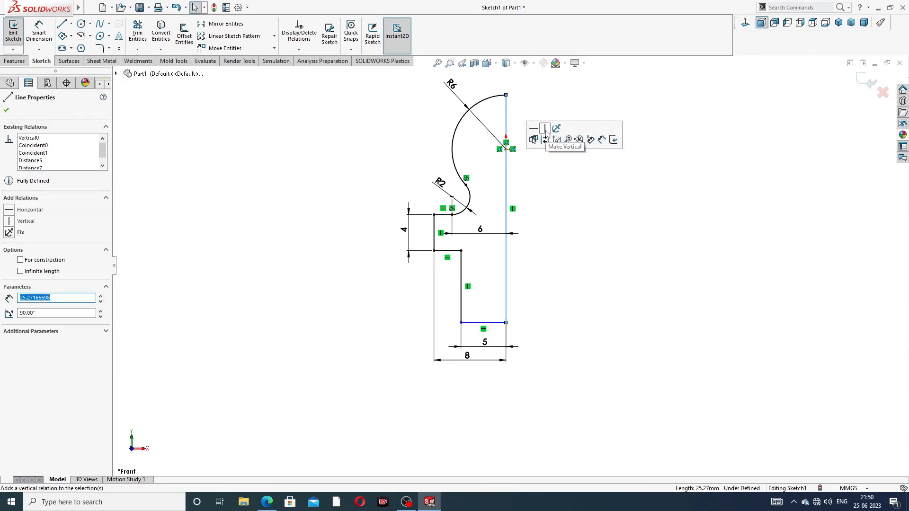
{"action": "left_click", "coordinate": [560, 230]}
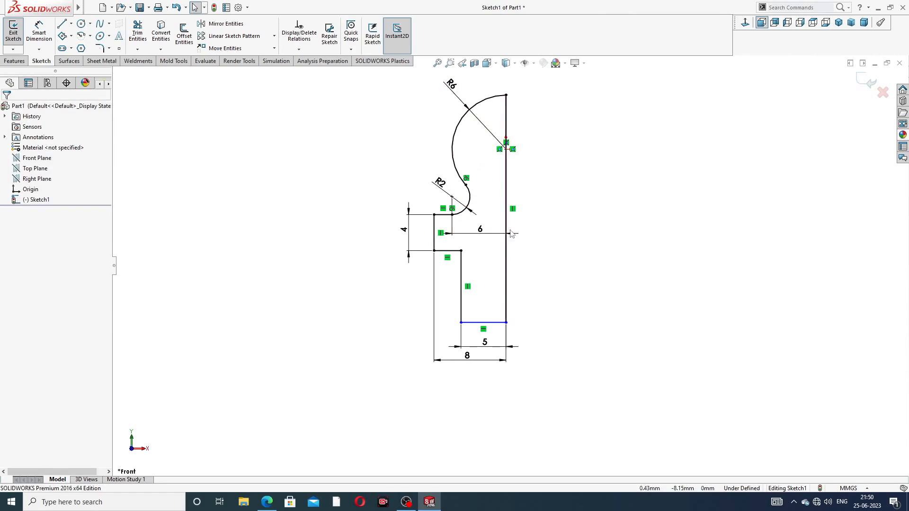
Step: Move the 5 dimension down and place the 8 dimension below it
{"action": "left_click_drag", "start_coordinate": [492, 338], "coordinate": [468, 371]}
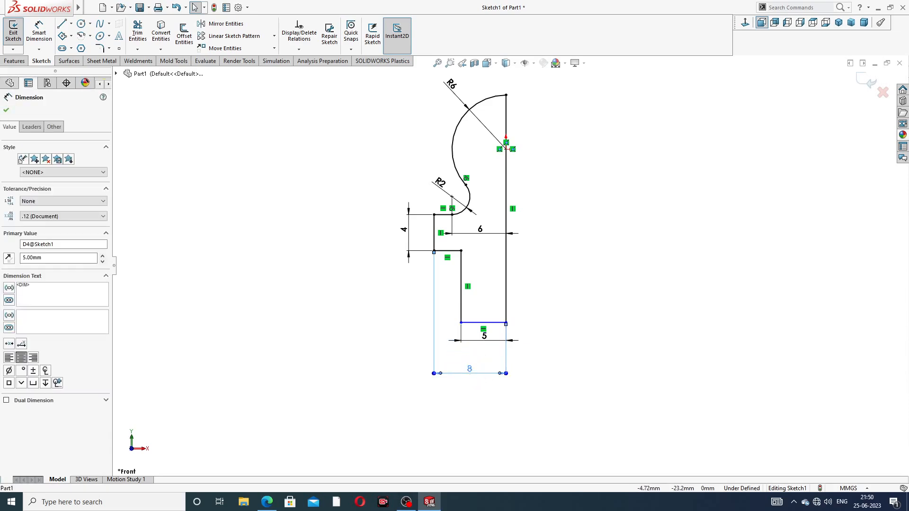
{"action": "left_click", "coordinate": [551, 299]}
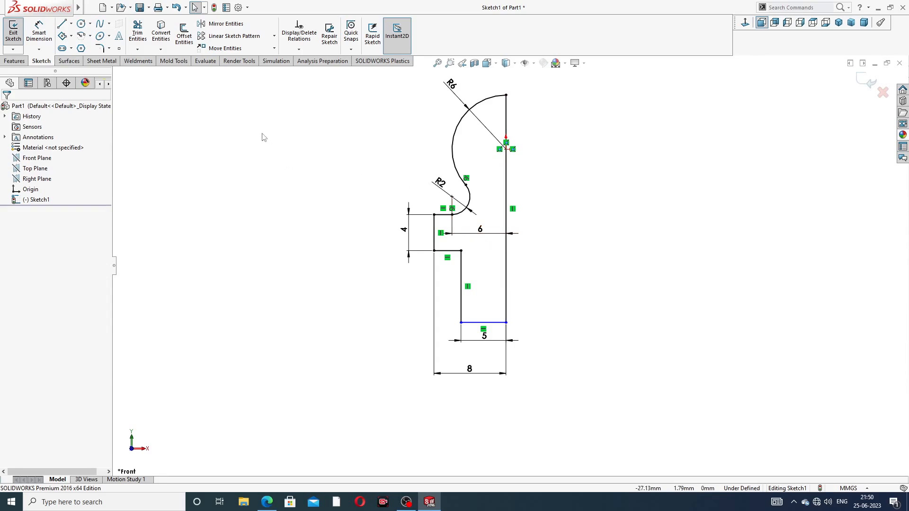
{"action": "mouse_move", "coordinate": [483, 335]}
{"action": "left_mouse_down"}
{"action": "mouse_move", "coordinate": [484, 349]}
{"action": "mouse_move", "coordinate": [483, 326]}
{"action": "mouse_move", "coordinate": [484, 343]}
{"action": "left_mouse_up"}
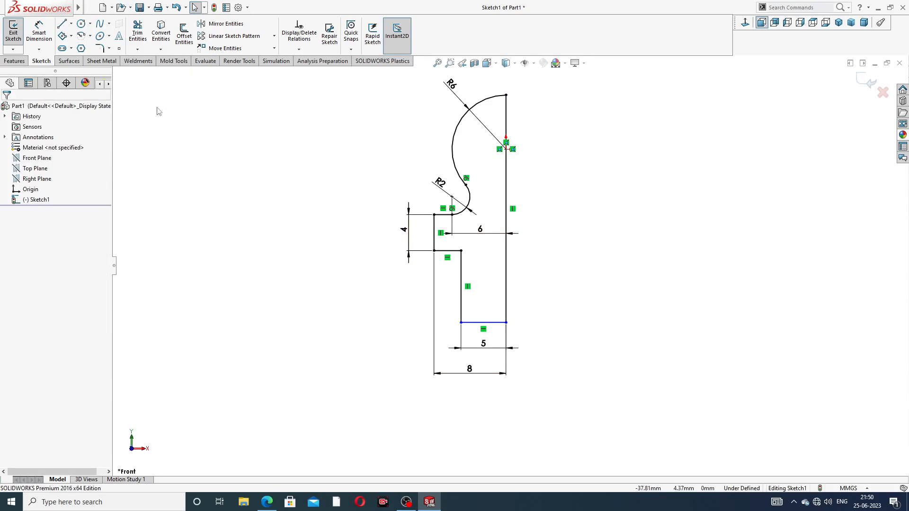
Step: Revolve Sketch1 360° about the right vertical line into Revolve1, then orbit to view it
{"action": "left_click", "coordinate": [14, 61]}
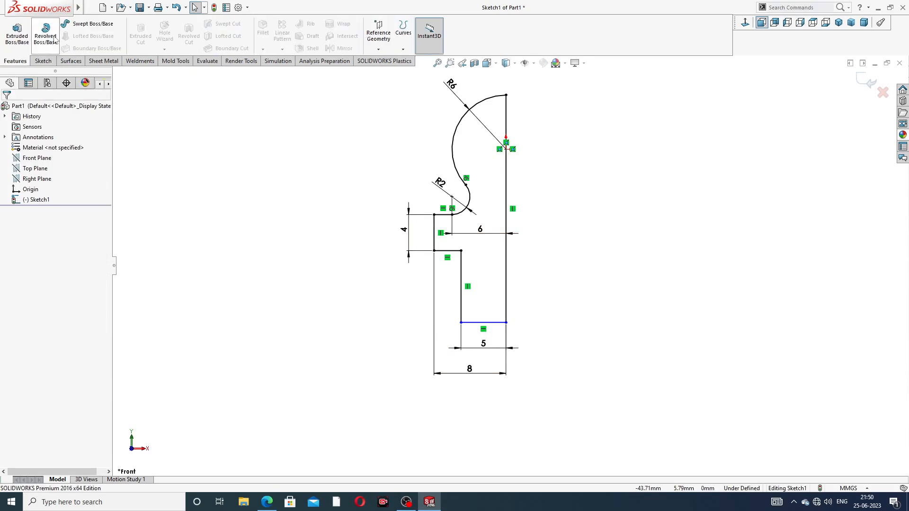
{"action": "left_click", "coordinate": [54, 39]}
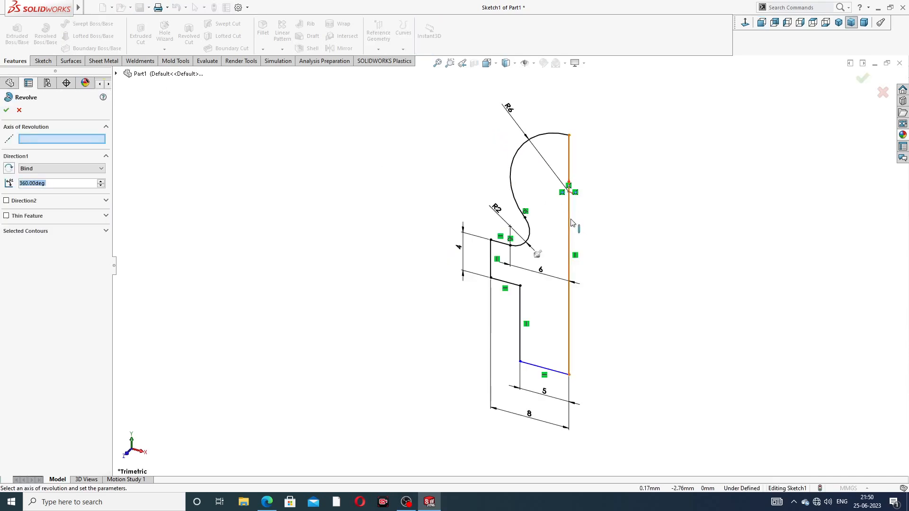
{"action": "left_click", "coordinate": [569, 222]}
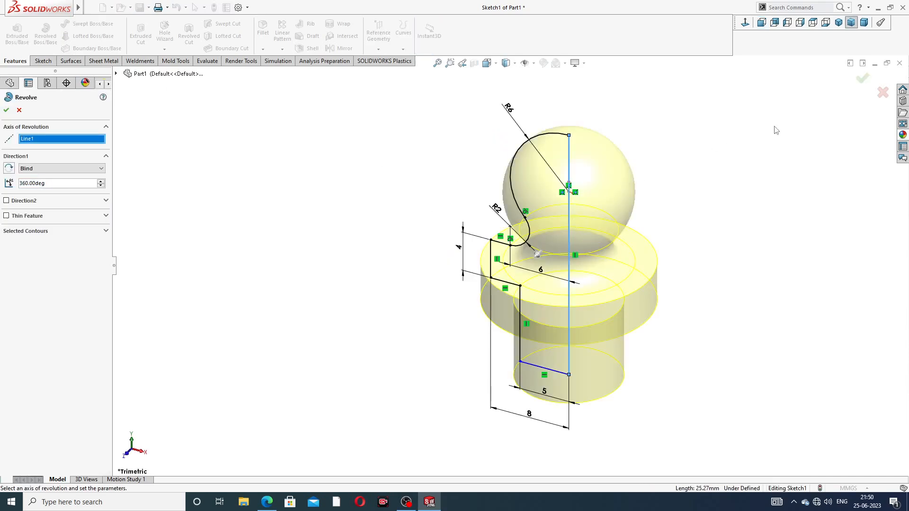
{"action": "left_click", "coordinate": [862, 79]}
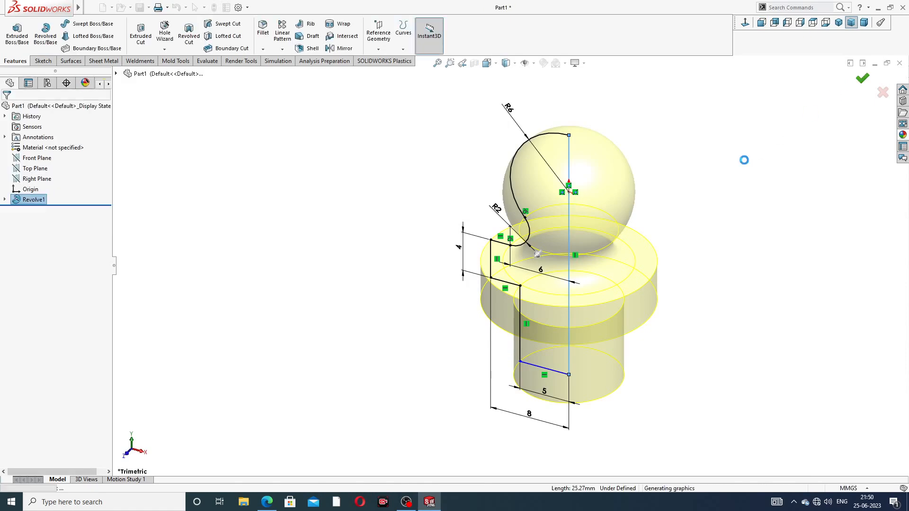
{"action": "mouse_move", "coordinate": [691, 208]}
{"action": "middle_mouse_down"}
{"action": "mouse_move", "coordinate": [719, 81]}
{"action": "mouse_move", "coordinate": [702, 148]}
{"action": "mouse_move", "coordinate": [691, 149]}
{"action": "mouse_move", "coordinate": [639, 256]}
{"action": "mouse_move", "coordinate": [663, 229]}
{"action": "middle_mouse_up"}
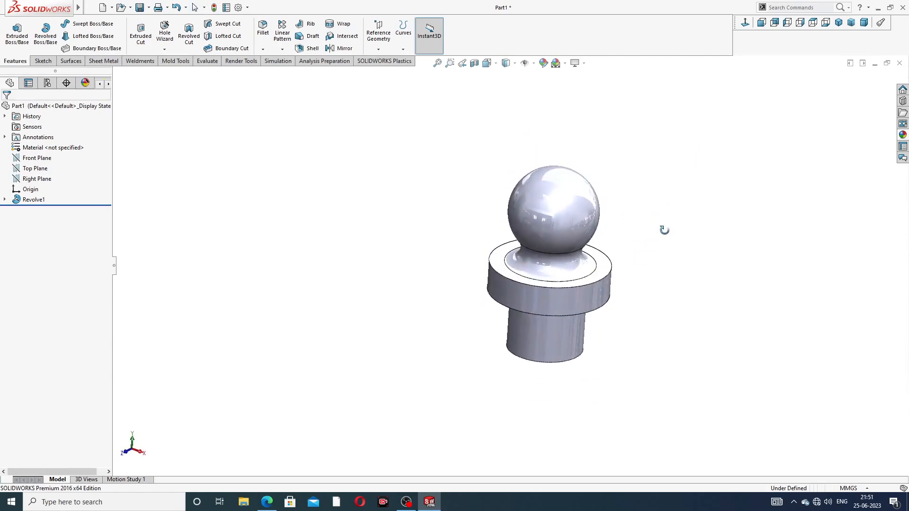
{"action": "left_click", "coordinate": [267, 502]}
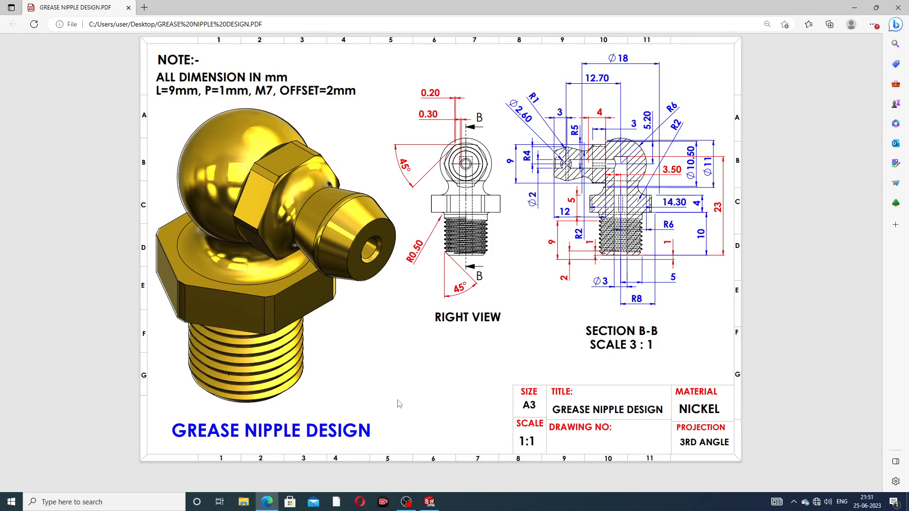
{"action": "left_click", "coordinate": [267, 503]}
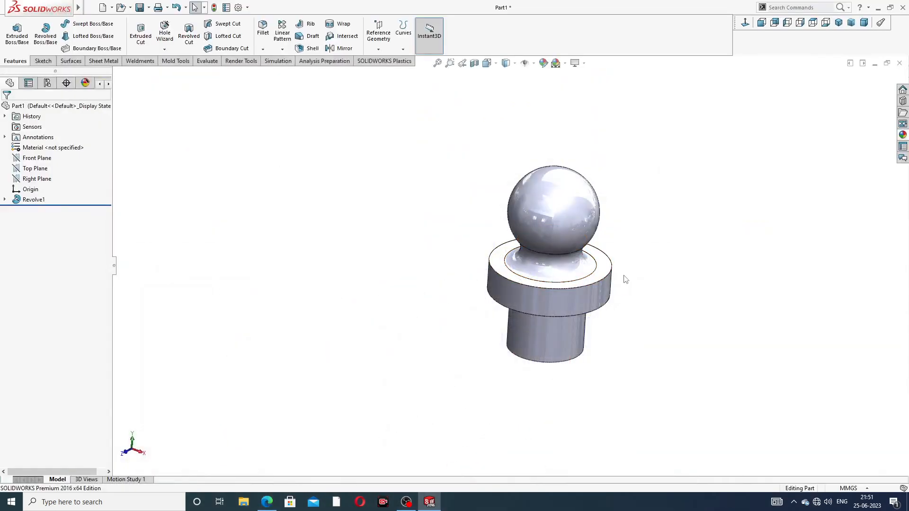
Step: Start a sketch on the flange's top face and draw a hexagon centred on the origin
{"action": "middle_click_drag", "start_coordinate": [626, 278], "coordinate": [627, 297]}
{"action": "left_click", "coordinate": [610, 266]}
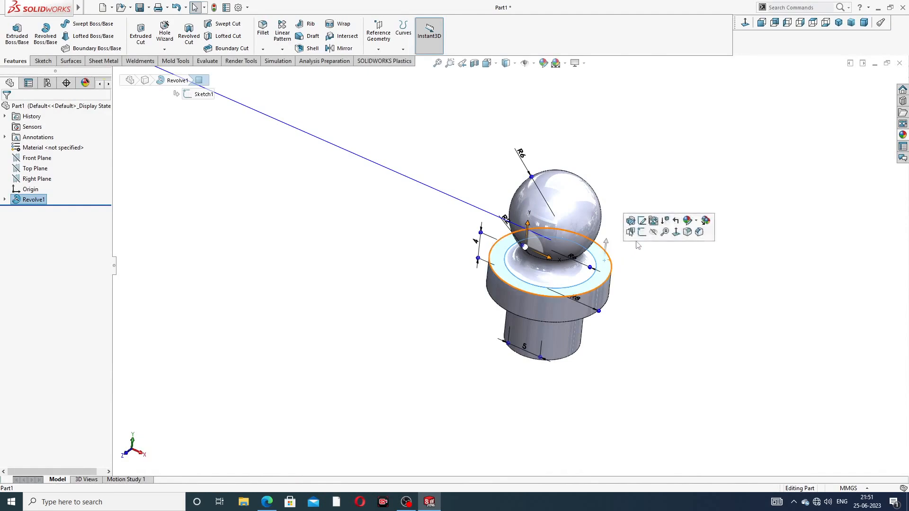
{"action": "left_click", "coordinate": [657, 217]}
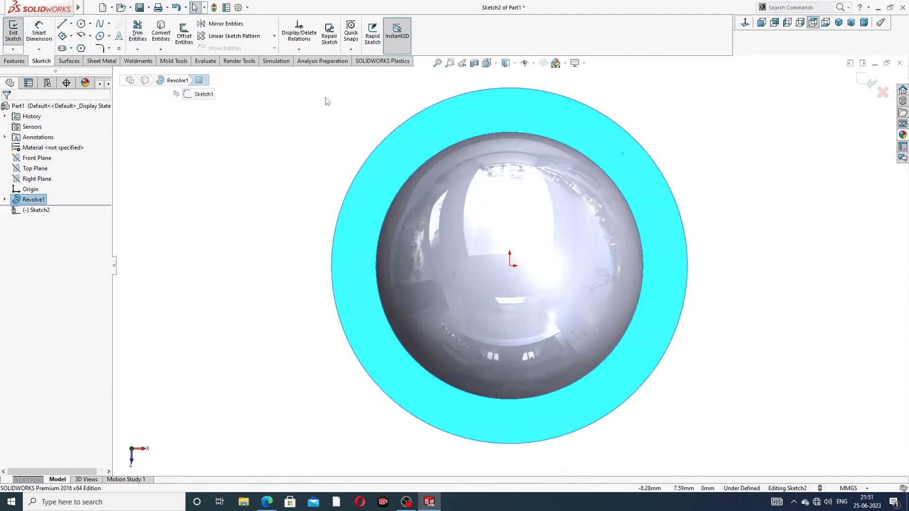
{"action": "left_click", "coordinate": [81, 48]}
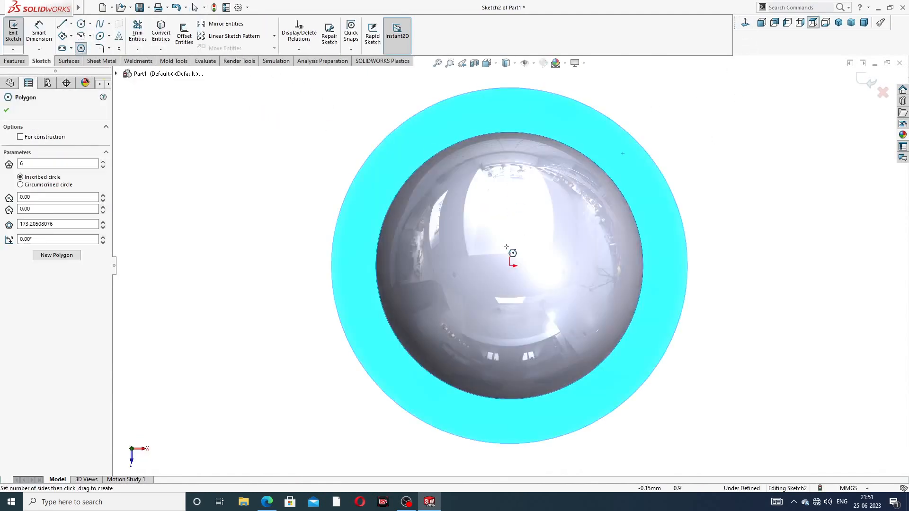
{"action": "left_click", "coordinate": [509, 266]}
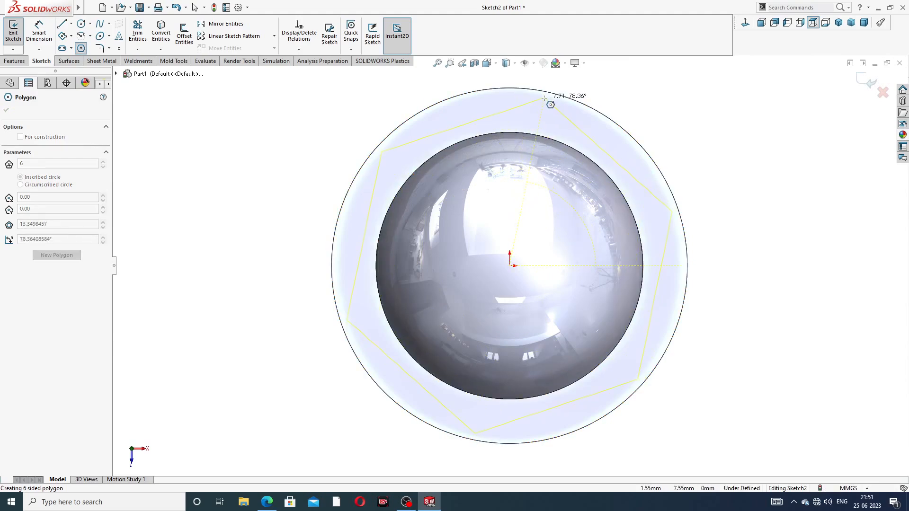
{"action": "left_click", "coordinate": [551, 83]}
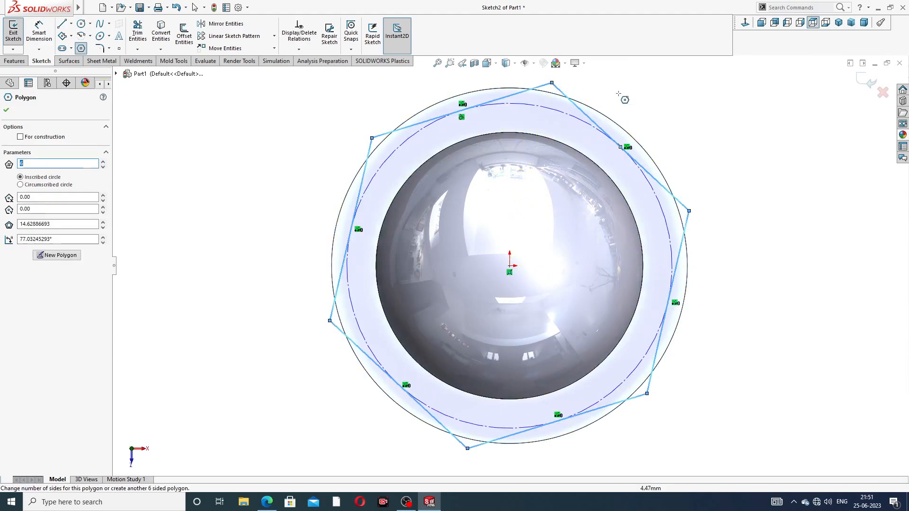
{"action": "right_click", "coordinate": [629, 94]}
{"action": "left_click", "coordinate": [653, 101]}
{"action": "key", "text": "f"}
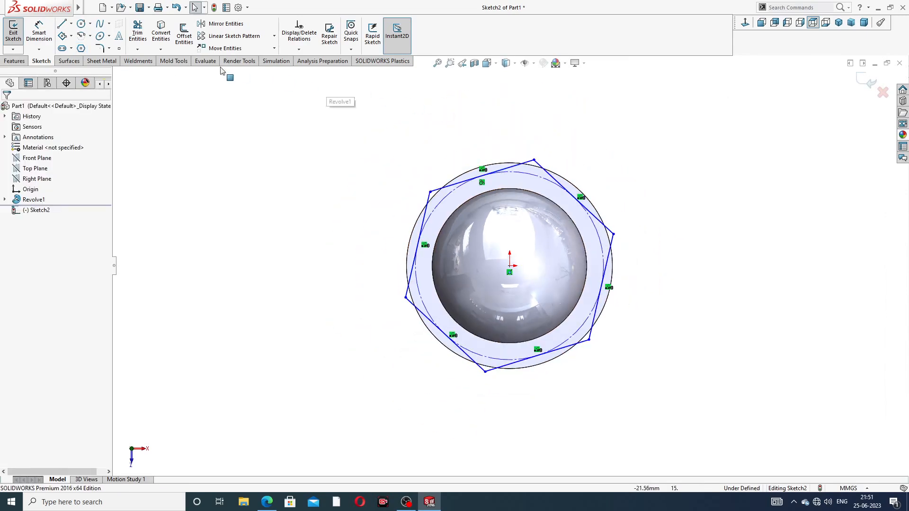
Step: Draw a circle at the origin just outside the hexagon
{"action": "left_click", "coordinate": [82, 25]}
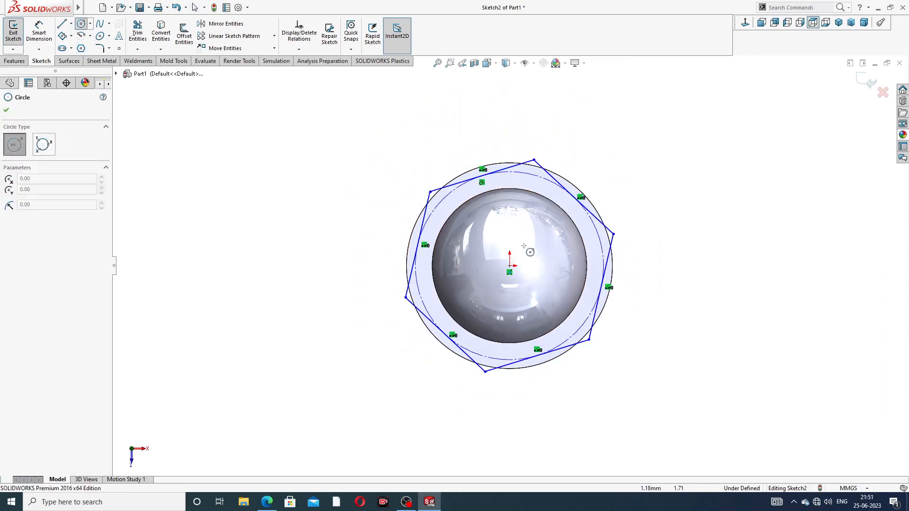
{"action": "left_click", "coordinate": [510, 266]}
{"action": "left_click", "coordinate": [530, 146]}
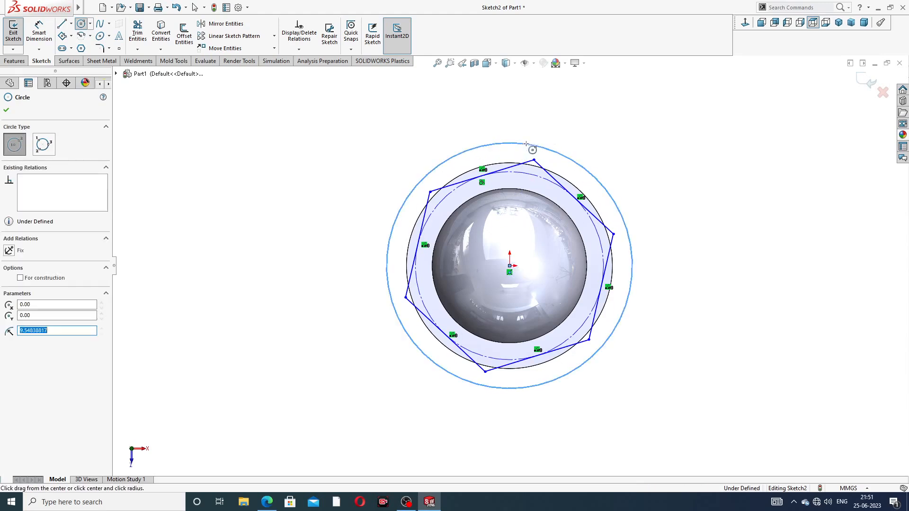
{"action": "right_click", "coordinate": [568, 131]}
{"action": "left_click", "coordinate": [581, 134]}
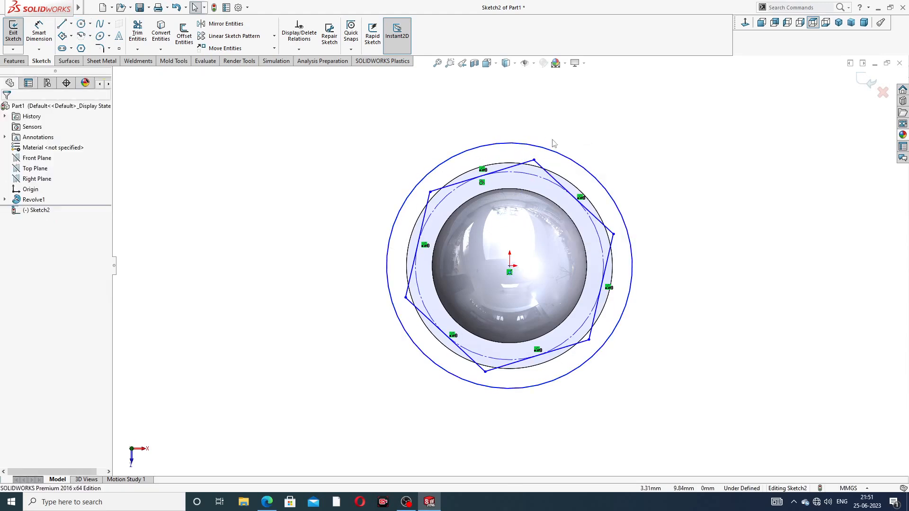
Step: Make a hexagon edge vertical and dimension the top vertices 14.30 apart
{"action": "left_click", "coordinate": [425, 219]}
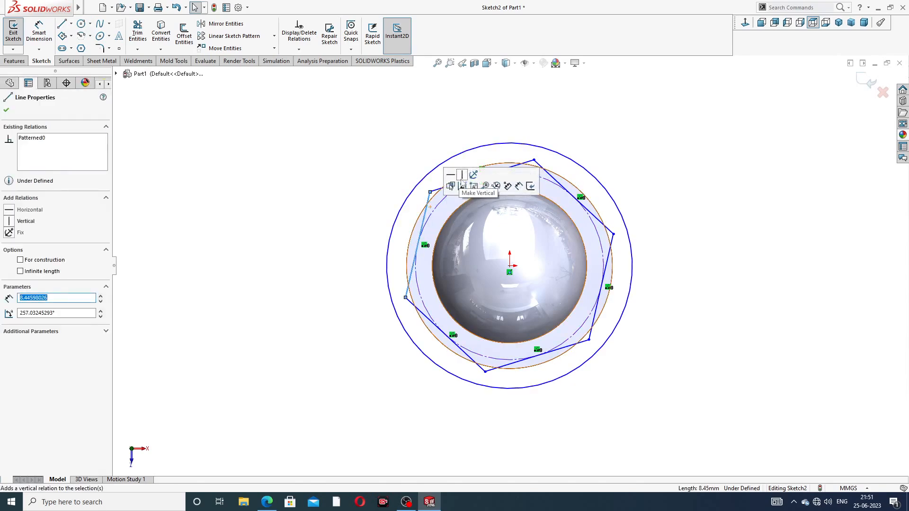
{"action": "left_click", "coordinate": [464, 184]}
{"action": "left_click", "coordinate": [601, 152]}
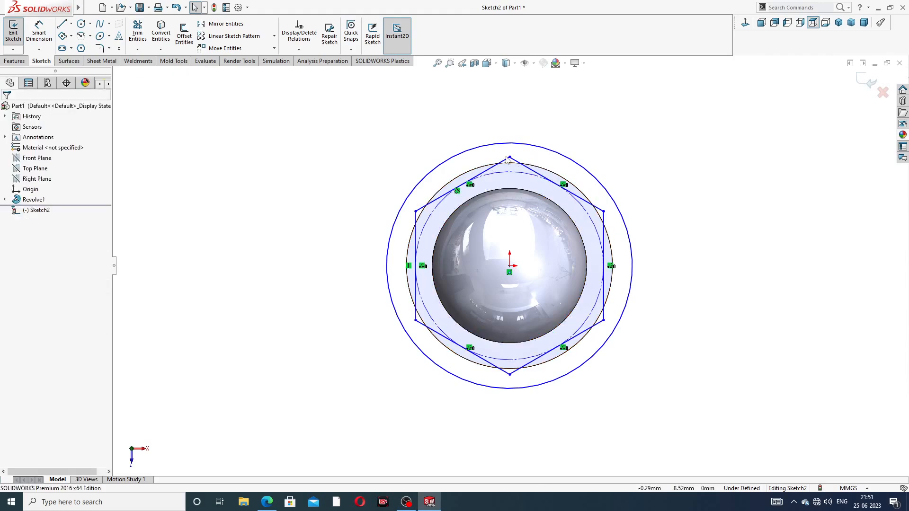
{"action": "left_click", "coordinate": [50, 34]}
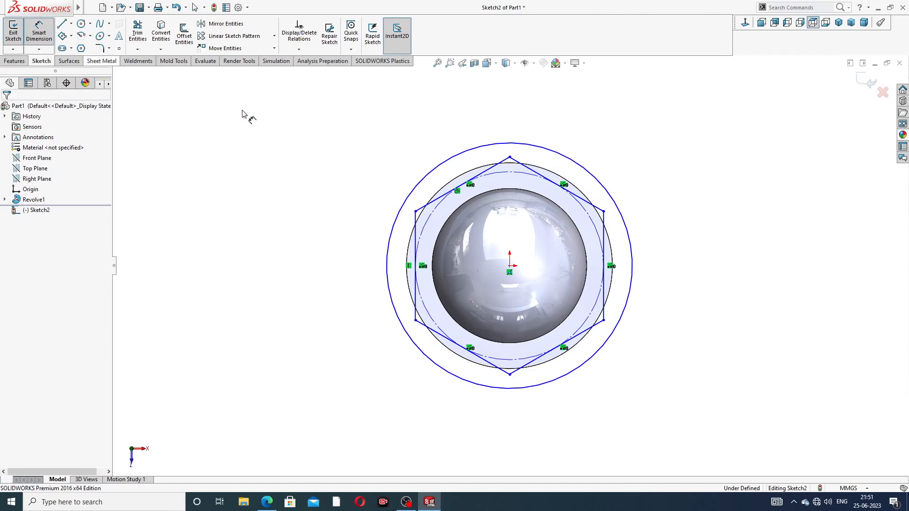
{"action": "left_click", "coordinate": [416, 212]}
{"action": "left_click", "coordinate": [603, 212]}
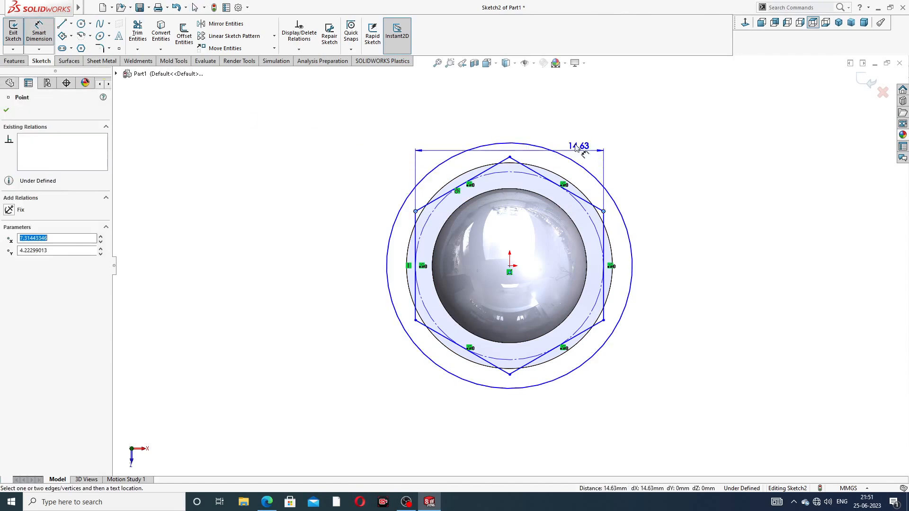
{"action": "left_click", "coordinate": [515, 120]}
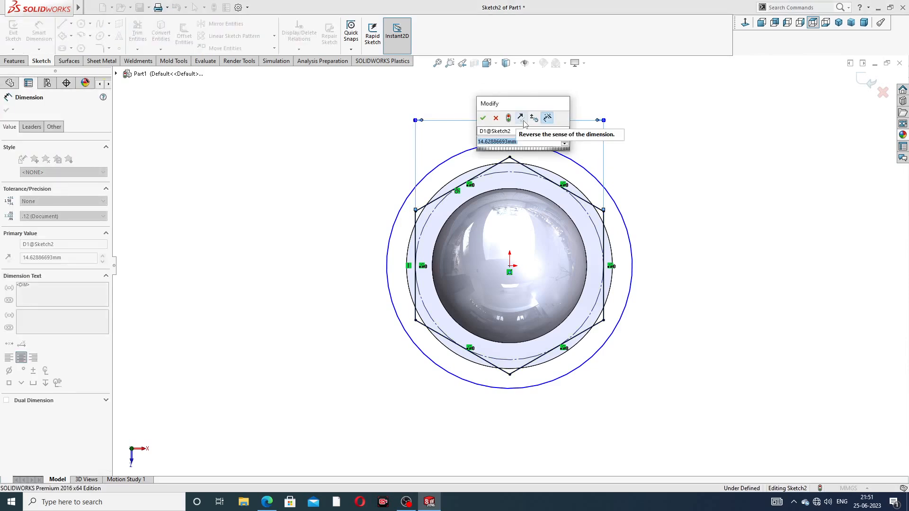
{"action": "type", "text": "14."}
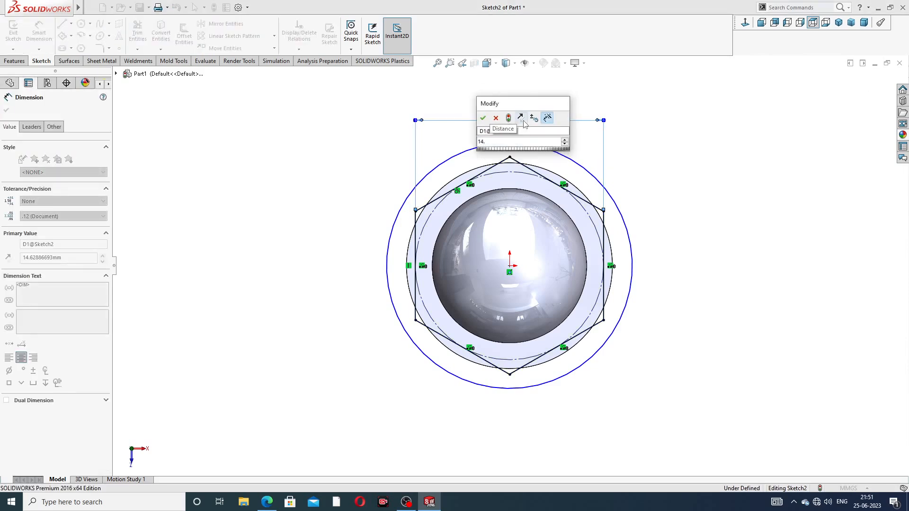
{"action": "type", "text": "3"}
{"action": "key", "text": "Return"}
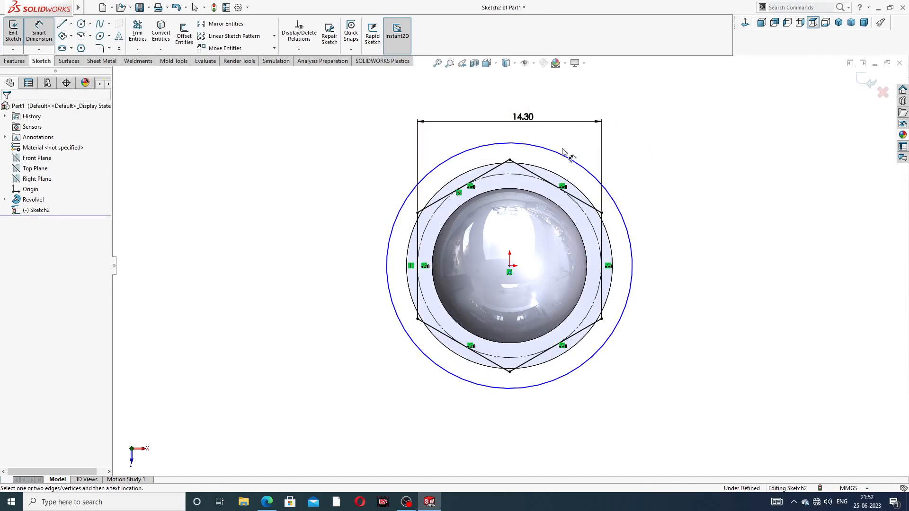
Step: Dimension the outer circle to Ø18
{"action": "left_click", "coordinate": [563, 150]}
{"action": "left_click", "coordinate": [645, 130]}
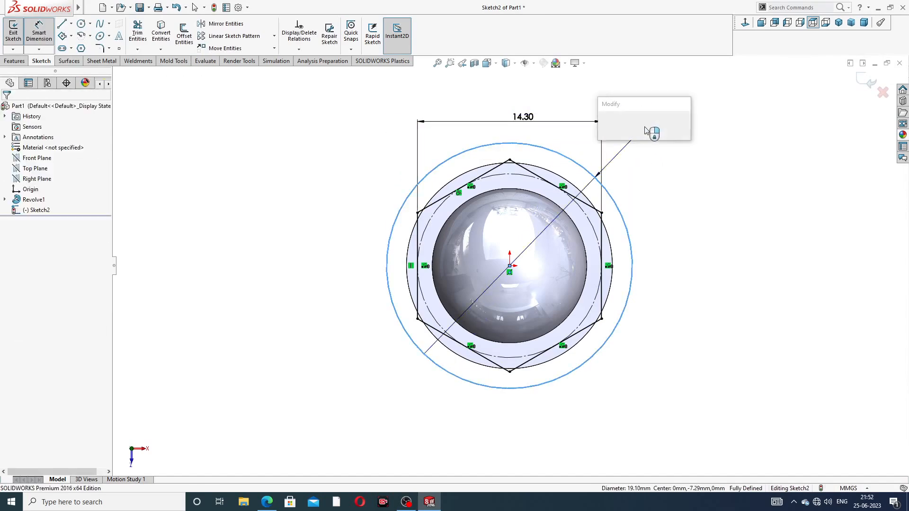
{"action": "type", "text": "18"}
{"action": "key", "text": "Return"}
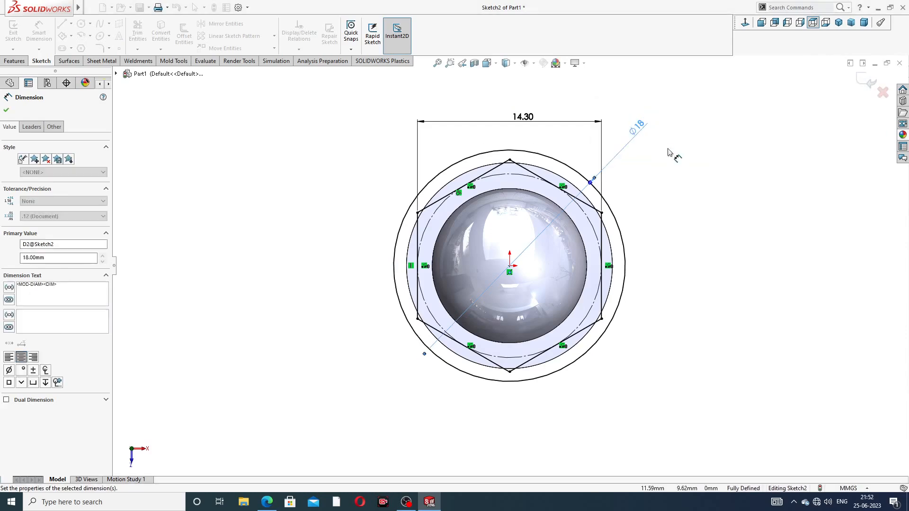
{"action": "left_click", "coordinate": [680, 151]}
{"action": "right_click", "coordinate": [685, 142]}
{"action": "left_click", "coordinate": [700, 141]}
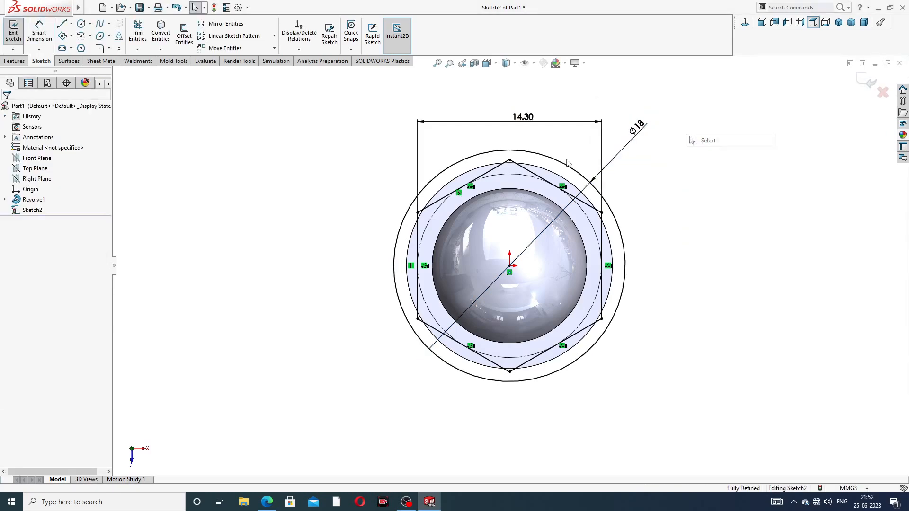
Step: Check that the 14.30 across-flats dimension is unchanged
{"action": "scroll", "coordinate": [520, 171], "scroll_direction": "down", "scroll_amount": 3}
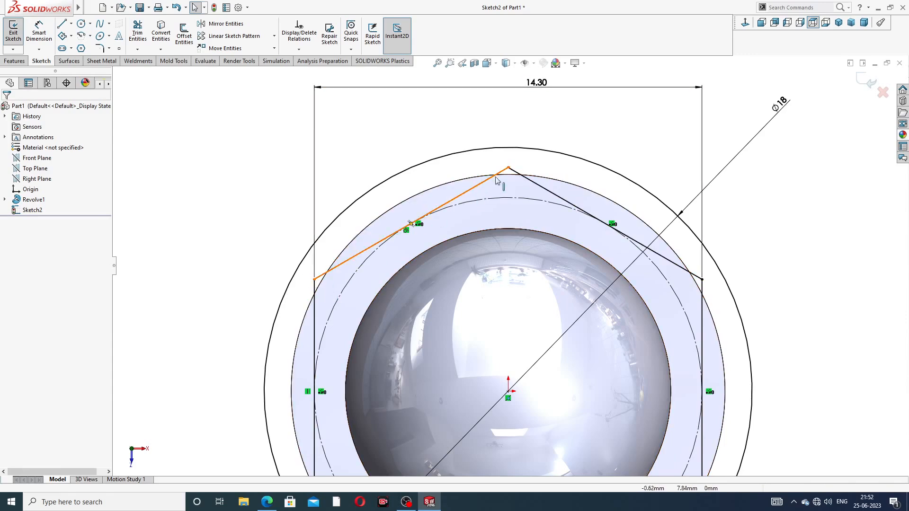
{"action": "scroll", "coordinate": [570, 175], "scroll_direction": "down", "scroll_amount": 5}
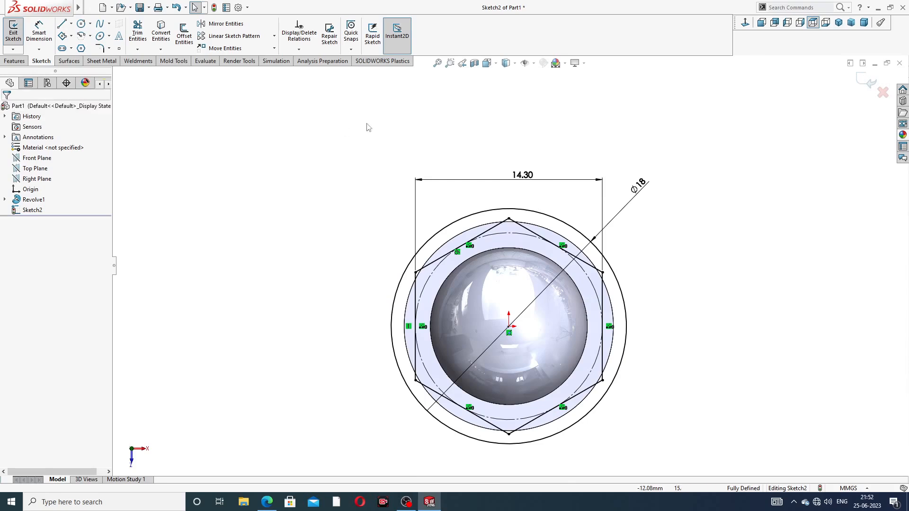
{"action": "scroll", "coordinate": [522, 201], "scroll_direction": "down", "scroll_amount": 2}
{"action": "double_click", "coordinate": [523, 169]}
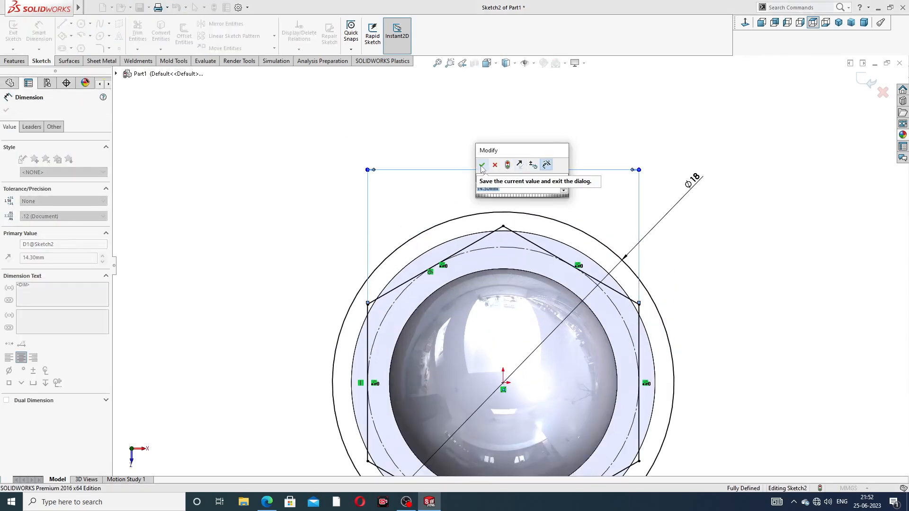
{"action": "left_click", "coordinate": [482, 166]}
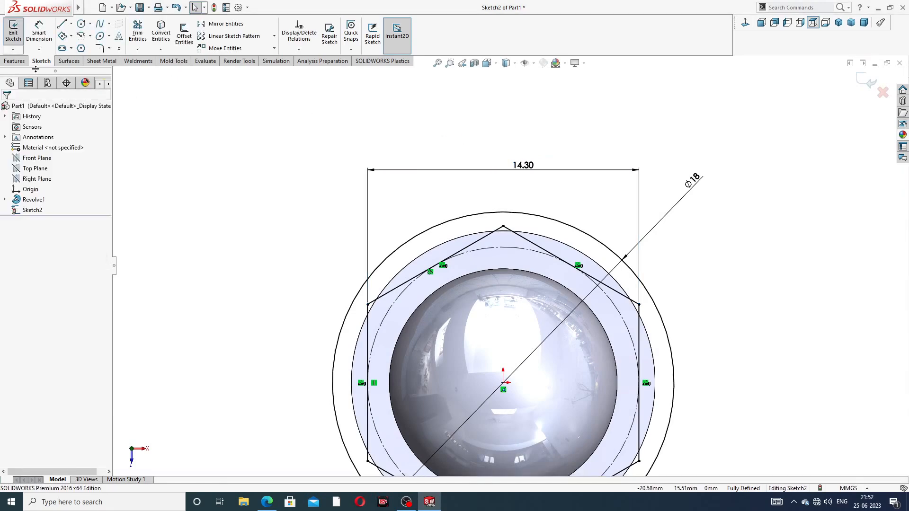
{"action": "left_click", "coordinate": [15, 61]}
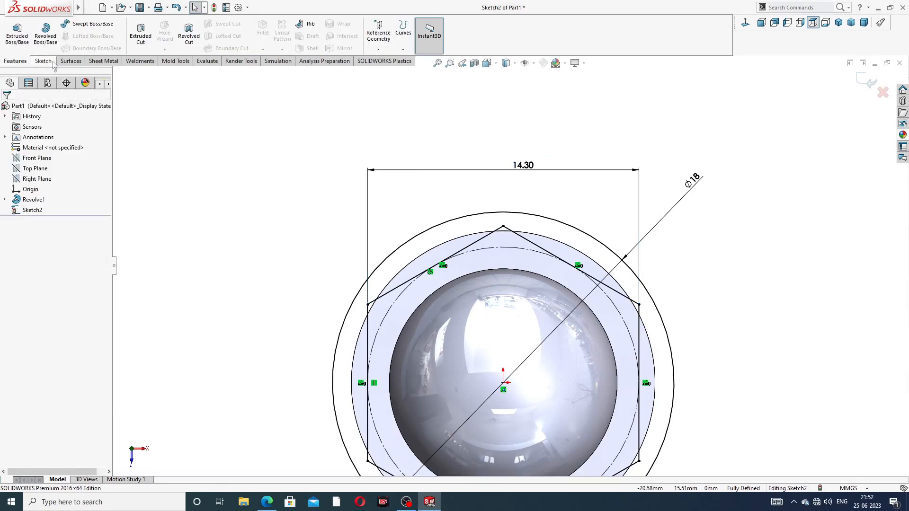
Step: Extrude-cut the hexagon sketch 5 mm blind to form the hex collar
{"action": "left_click", "coordinate": [141, 36]}
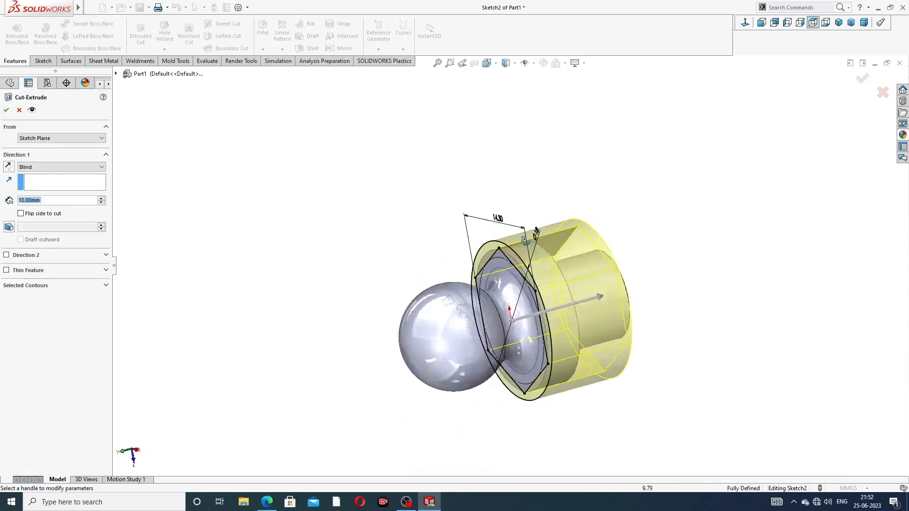
{"action": "middle_click_drag", "start_coordinate": [526, 241], "coordinate": [518, 245]}
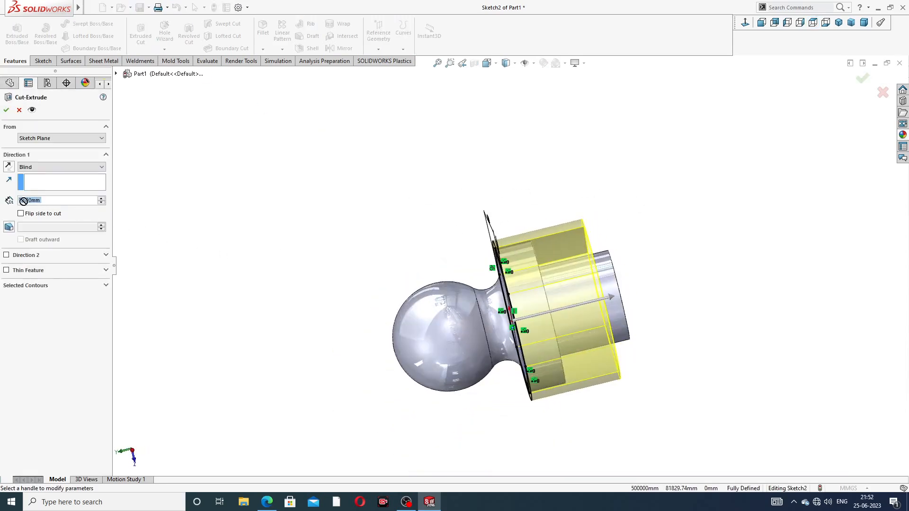
{"action": "type", "text": "5"}
{"action": "key", "text": "Return"}
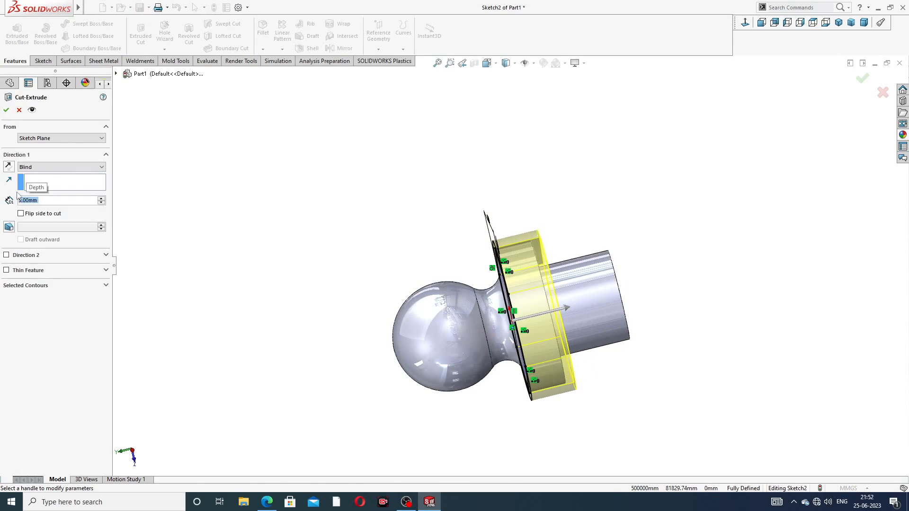
{"action": "middle_click_drag", "start_coordinate": [522, 175], "coordinate": [507, 213]}
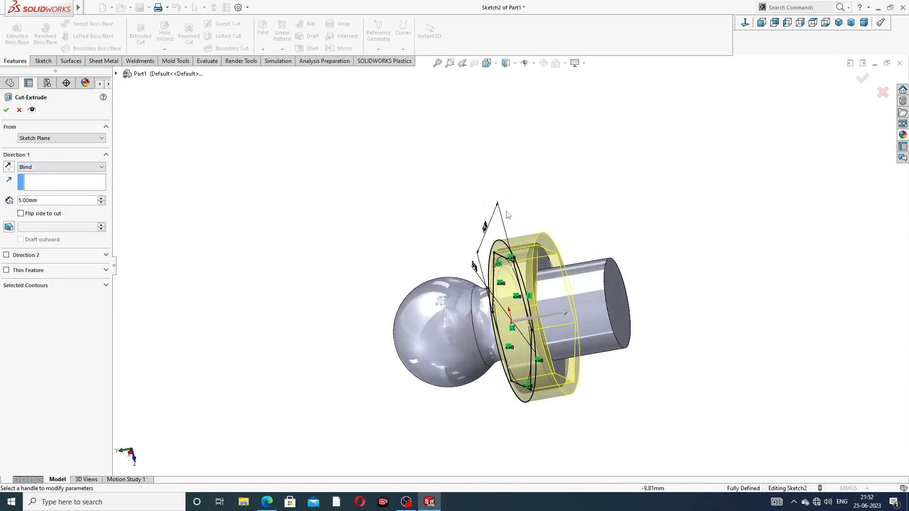
{"action": "left_click", "coordinate": [6, 111]}
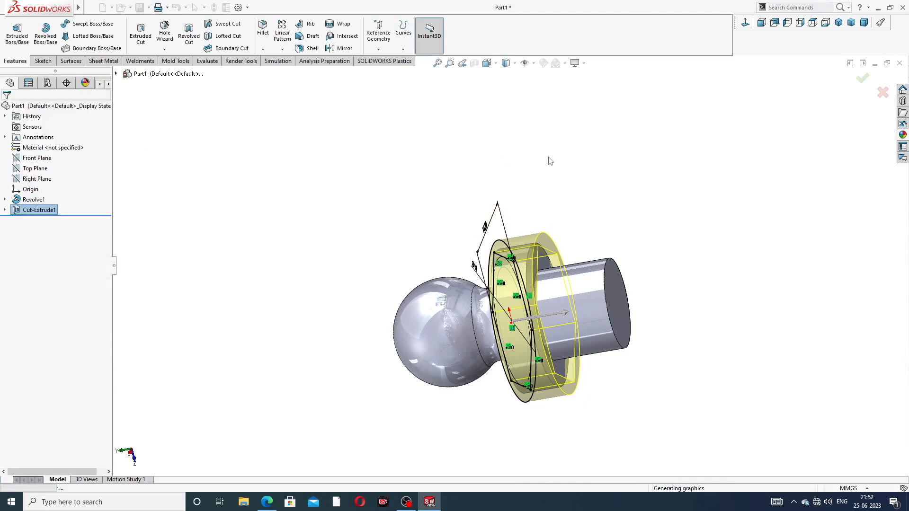
{"action": "left_click", "coordinate": [634, 186]}
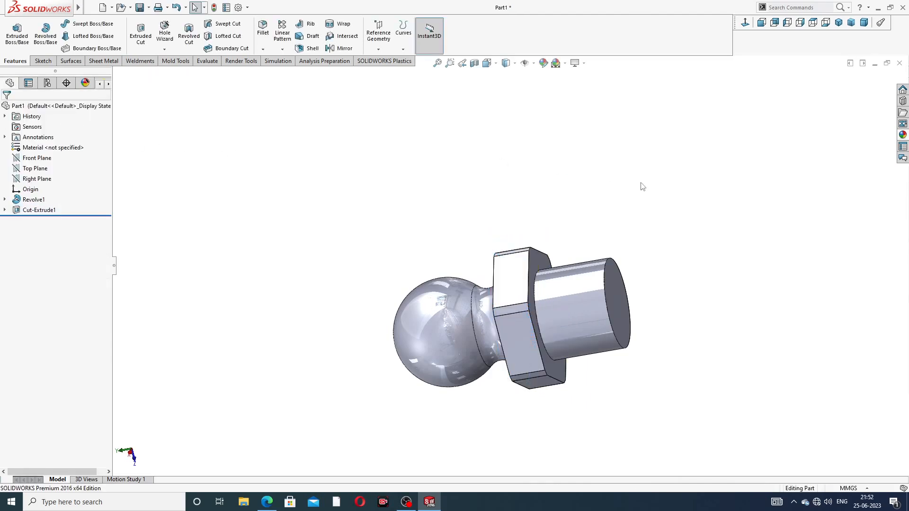
Step: Orbit the part to inspect the hex nut and ball from several angles
{"action": "middle_click_drag", "start_coordinate": [638, 186], "coordinate": [639, 164]}
{"action": "middle_click_drag", "start_coordinate": [585, 303], "coordinate": [501, 252]}
{"action": "scroll", "coordinate": [525, 305], "scroll_direction": "down", "scroll_amount": 3}
{"action": "middle_click_drag", "start_coordinate": [661, 172], "coordinate": [594, 293]}
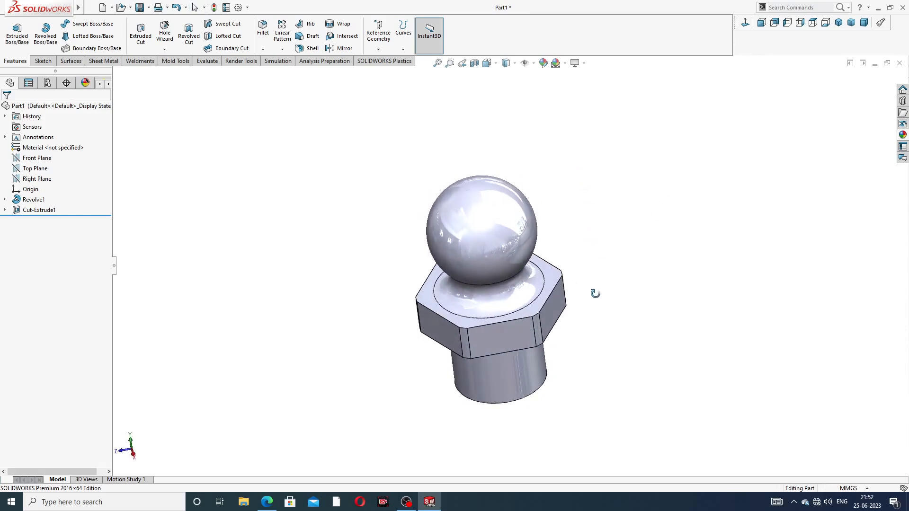
{"action": "middle_click_drag", "start_coordinate": [577, 213], "coordinate": [519, 157]}
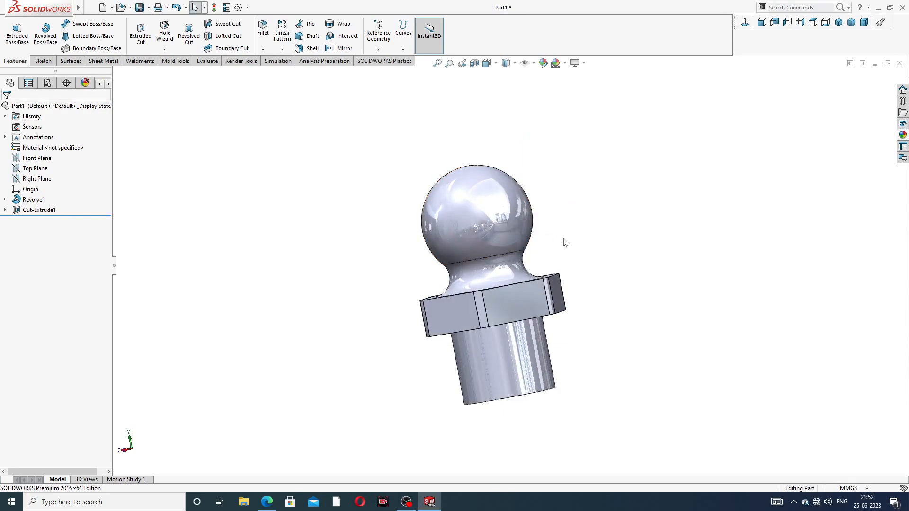
{"action": "middle_click_drag", "start_coordinate": [546, 247], "coordinate": [615, 289]}
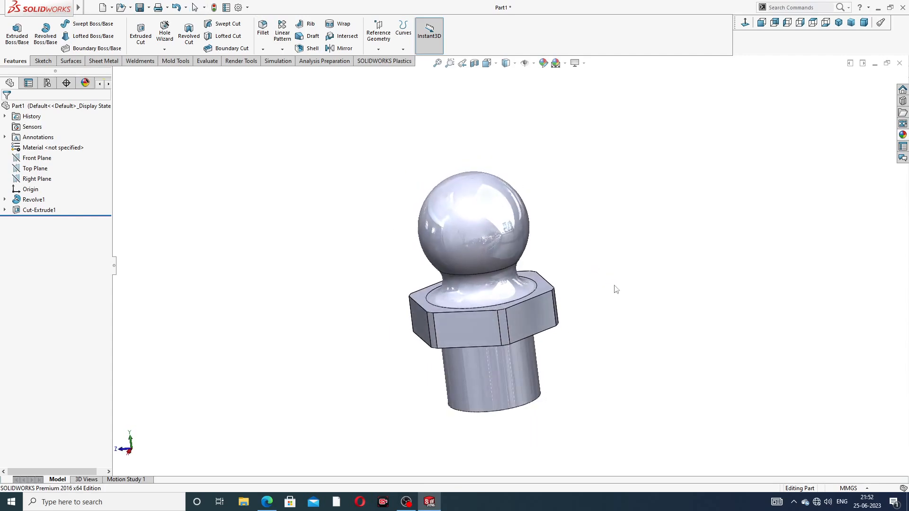
Step: Compare the part with the Grease Nipple Design drawing PDF, including the shank's flat bottom
{"action": "left_click", "coordinate": [267, 502]}
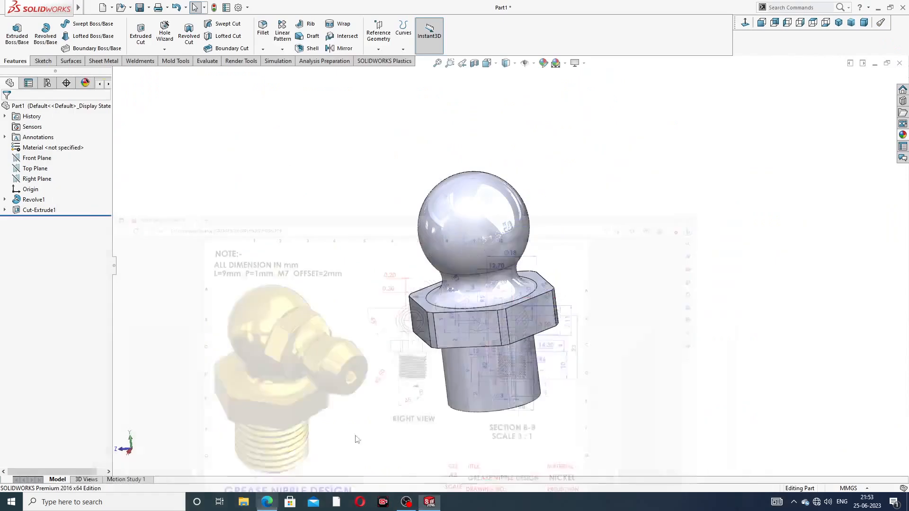
{"action": "middle_click_drag", "start_coordinate": [544, 213], "coordinate": [554, 195]}
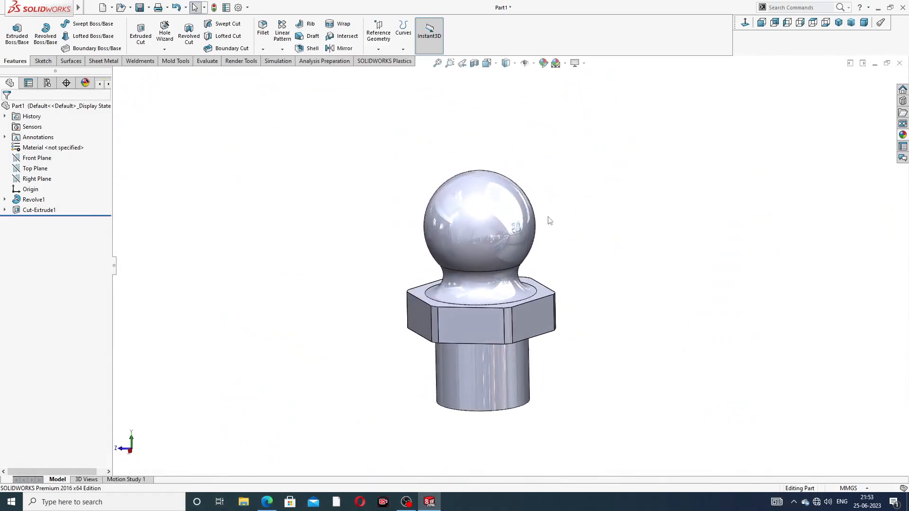
{"action": "middle_click_drag", "start_coordinate": [582, 290], "coordinate": [600, 193]}
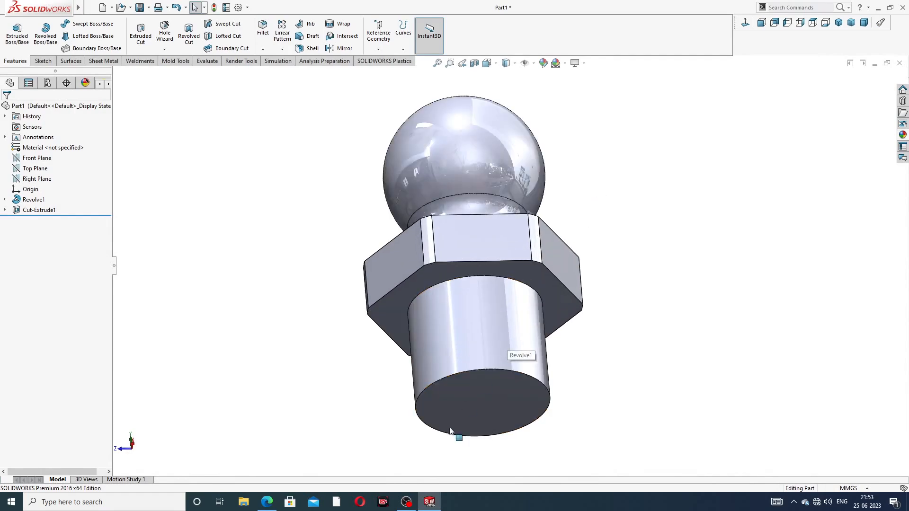
{"action": "left_click", "coordinate": [266, 502]}
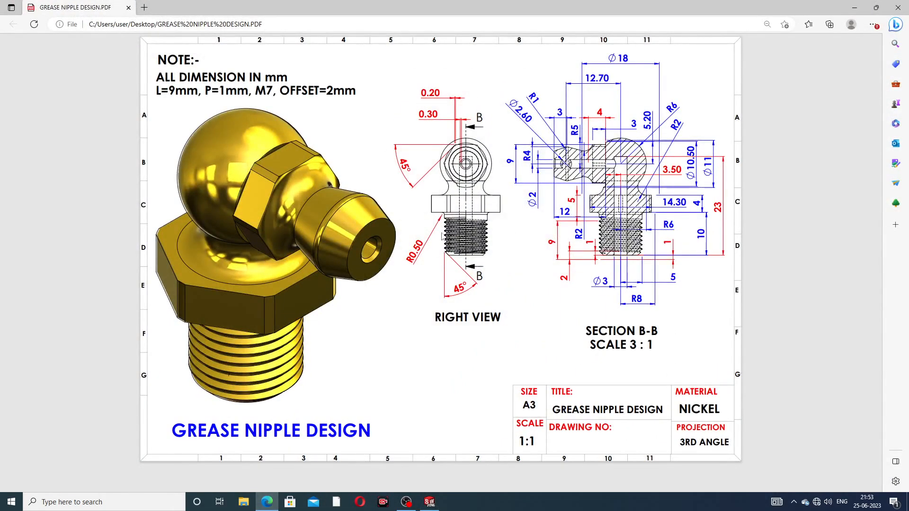
{"action": "left_click", "coordinate": [266, 502]}
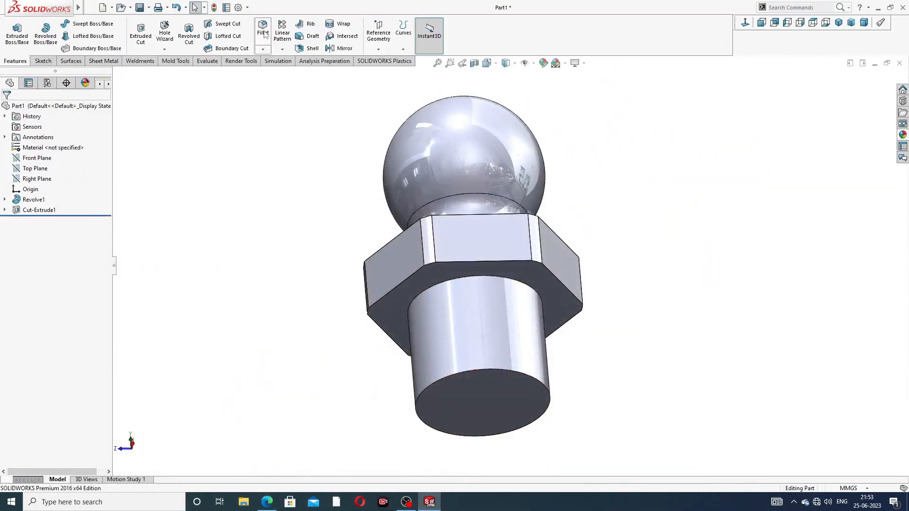
Step: Fillet the edge where the shank meets the hex with a 0.50 mm radius
{"action": "left_click", "coordinate": [263, 29]}
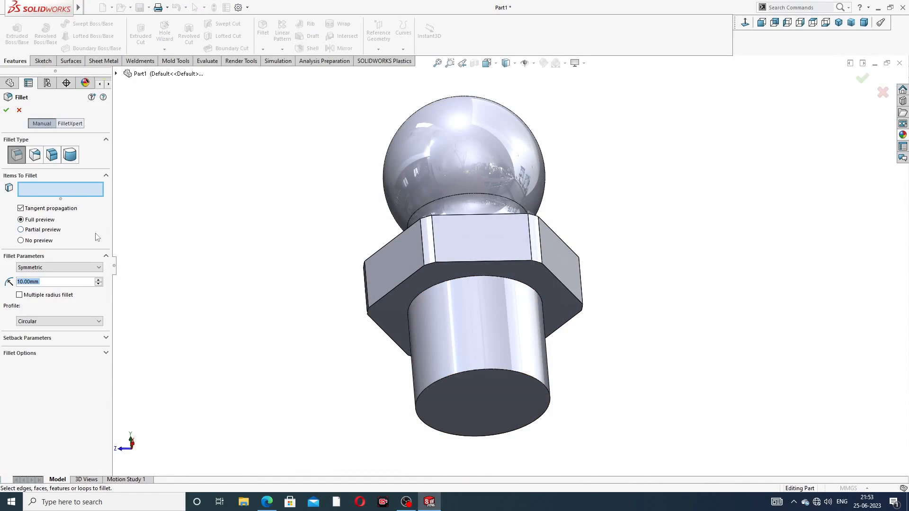
{"action": "type", "text": "0.5"}
{"action": "key", "text": "Return"}
{"action": "scroll", "coordinate": [478, 232], "scroll_direction": "down", "scroll_amount": 4}
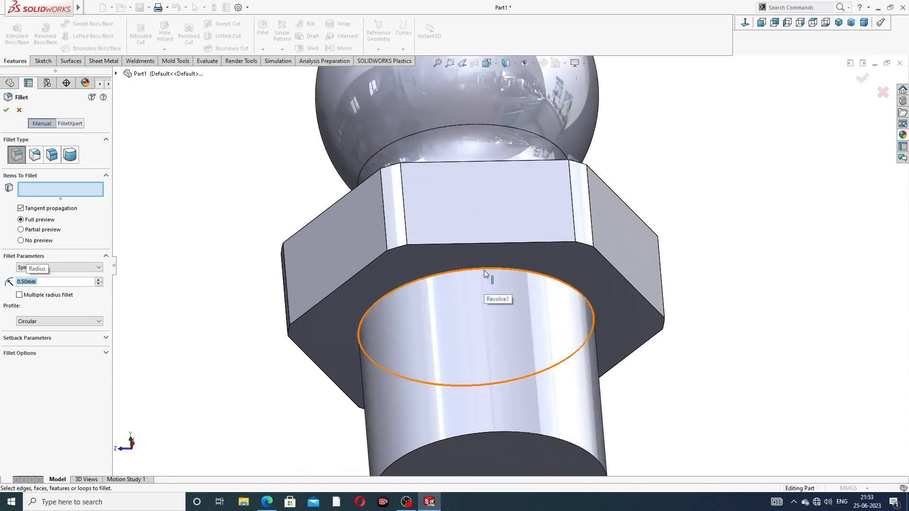
{"action": "left_click", "coordinate": [485, 275]}
{"action": "left_click", "coordinate": [860, 77]}
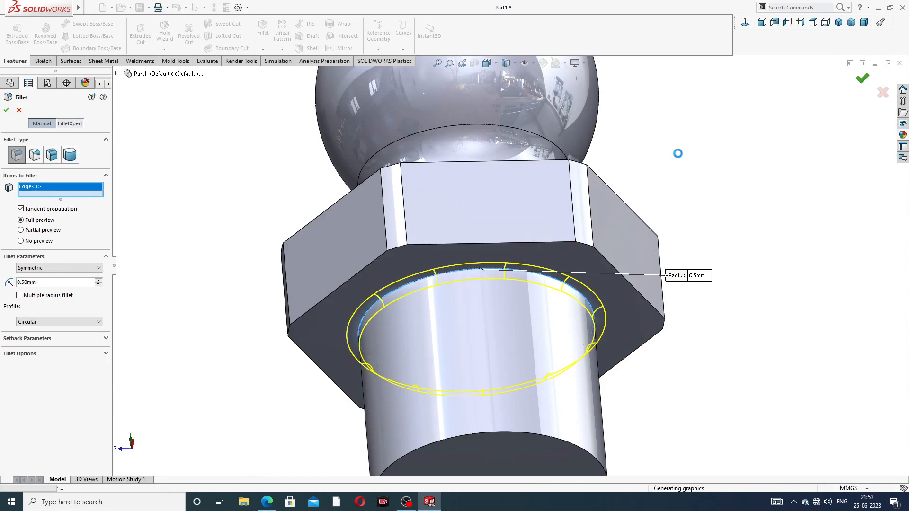
Step: Check the drawing, then start a new sketch on the shank's flat end face
{"action": "scroll", "coordinate": [669, 156], "scroll_direction": "up", "scroll_amount": 3}
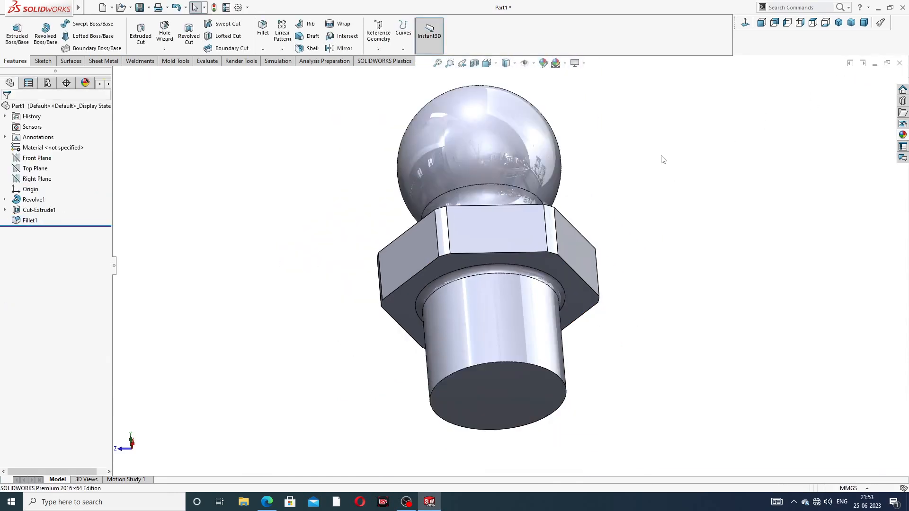
{"action": "middle_click_drag", "start_coordinate": [661, 158], "coordinate": [597, 202]}
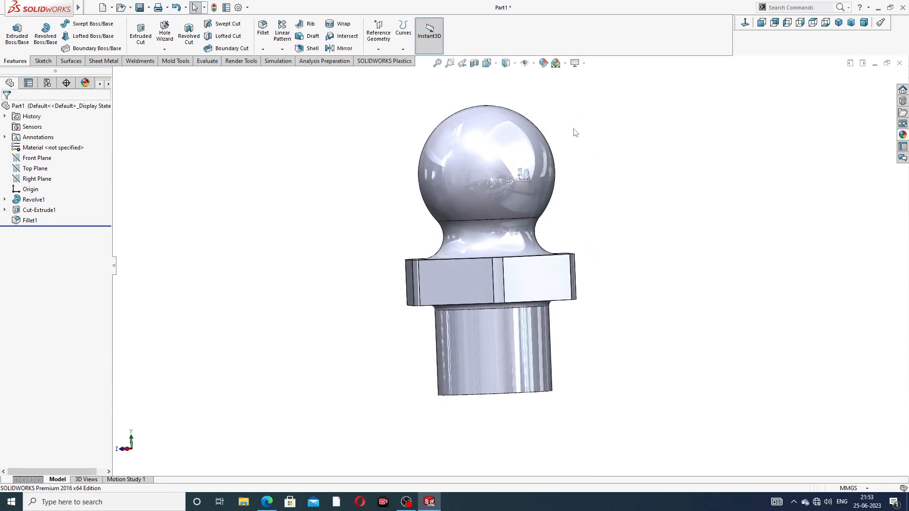
{"action": "middle_click_drag", "start_coordinate": [573, 130], "coordinate": [576, 159]}
{"action": "left_click", "coordinate": [267, 501]}
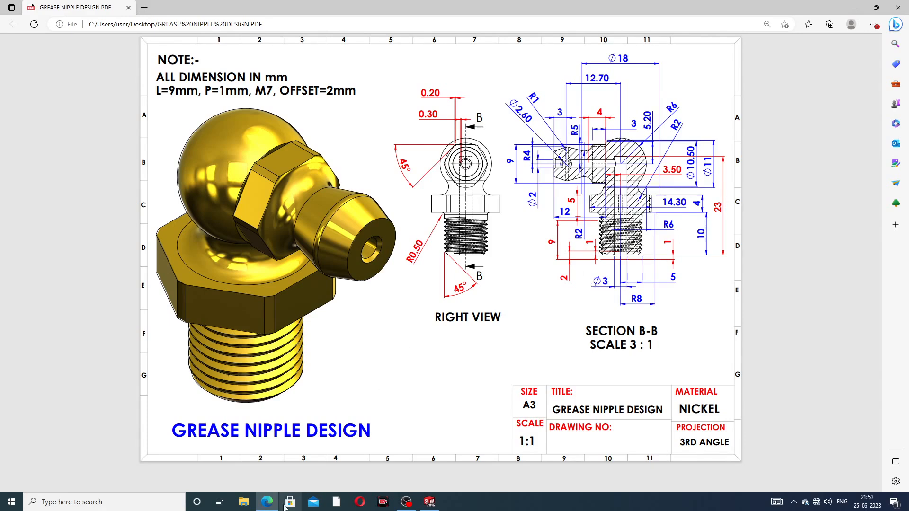
{"action": "left_click", "coordinate": [268, 501]}
{"action": "middle_click_drag", "start_coordinate": [593, 245], "coordinate": [587, 187]}
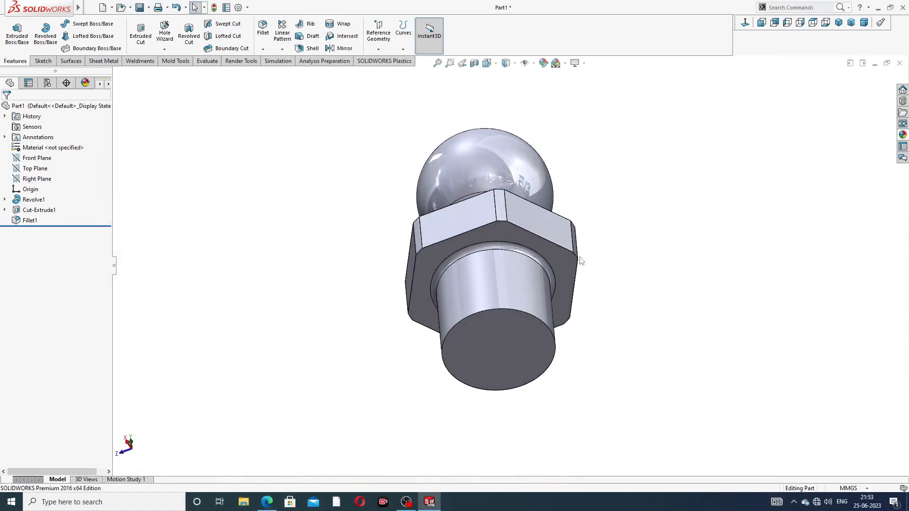
{"action": "left_click", "coordinate": [519, 332]}
{"action": "left_click", "coordinate": [557, 304]}
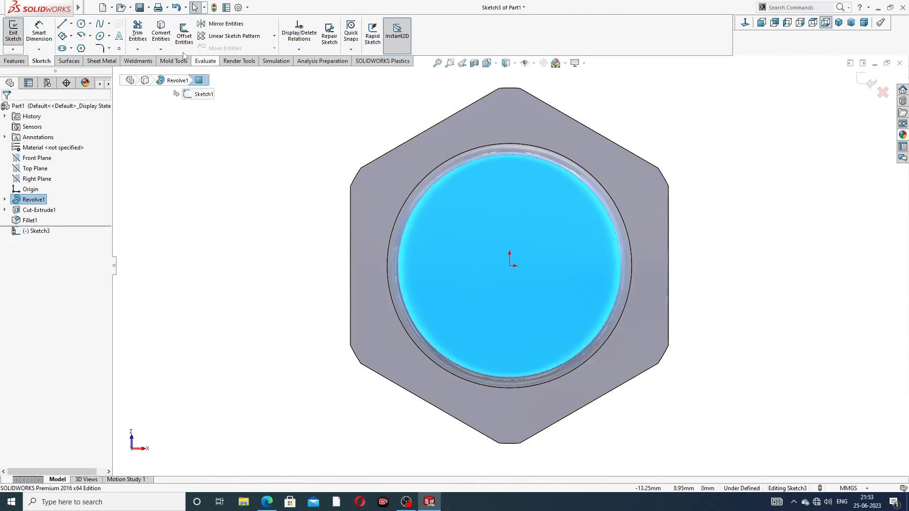
Step: Draw a circle at the origin on the shank end and dimension it to Ø3
{"action": "left_click", "coordinate": [81, 23]}
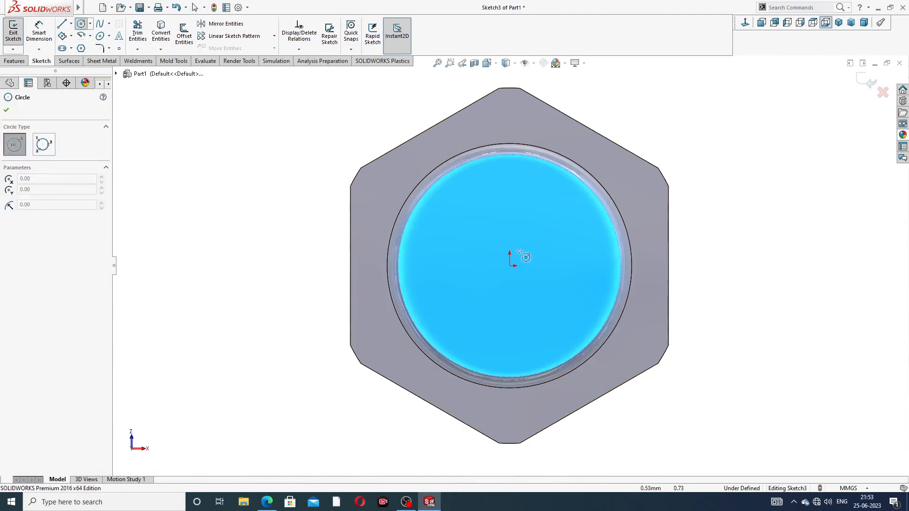
{"action": "left_click", "coordinate": [511, 265]}
{"action": "left_click", "coordinate": [526, 223]}
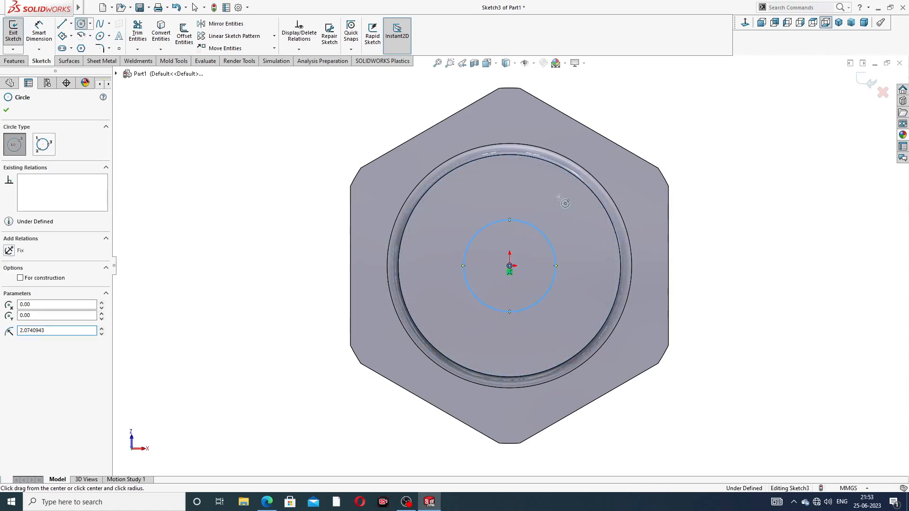
{"action": "right_click", "coordinate": [561, 171]}
{"action": "left_click", "coordinate": [592, 205]}
{"action": "left_click", "coordinate": [39, 31]}
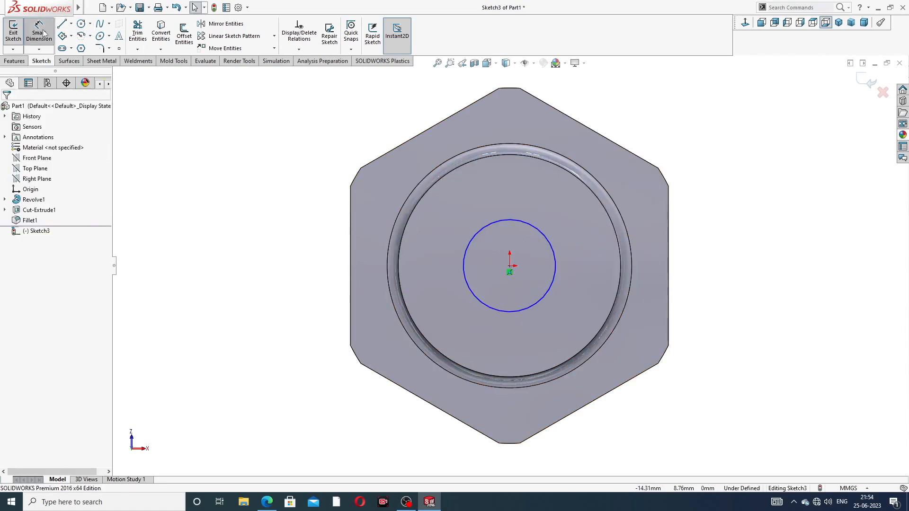
{"action": "left_click", "coordinate": [509, 221]}
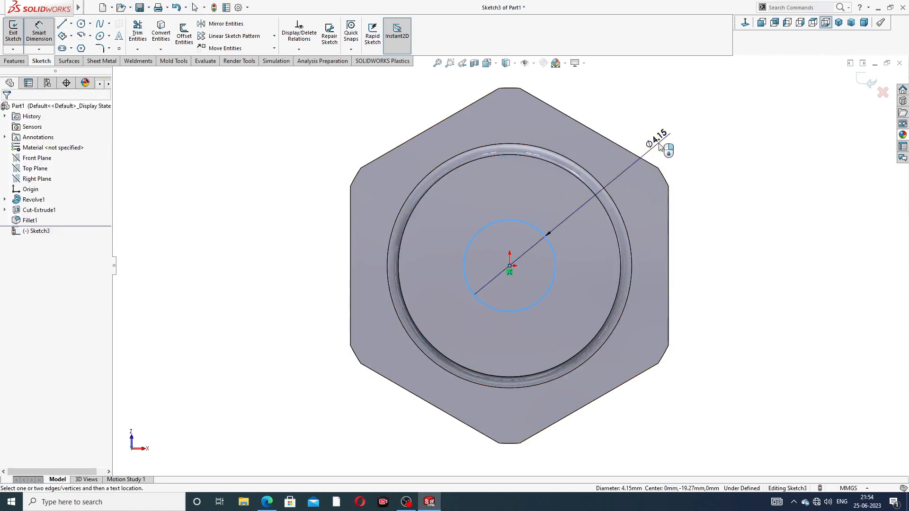
{"action": "left_click", "coordinate": [658, 142]}
{"action": "key", "text": "Return"}
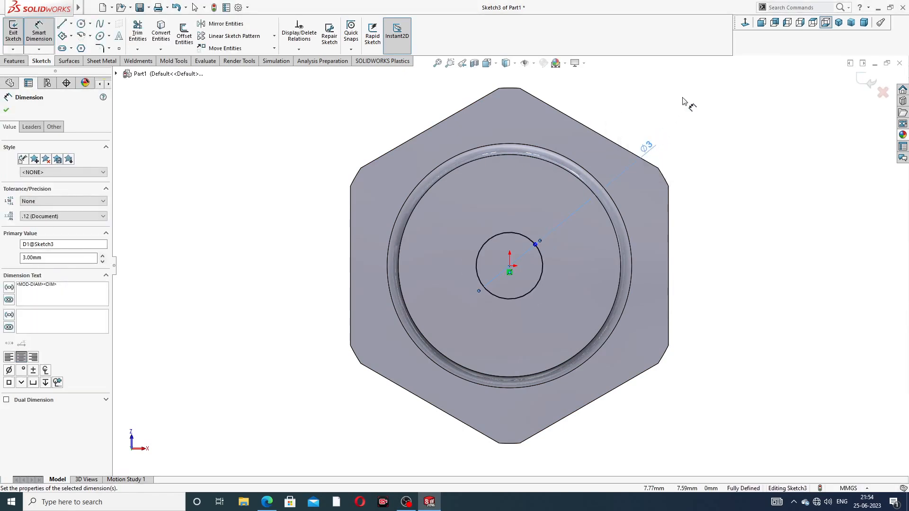
{"action": "right_click", "coordinate": [686, 100]}
{"action": "left_click", "coordinate": [701, 126]}
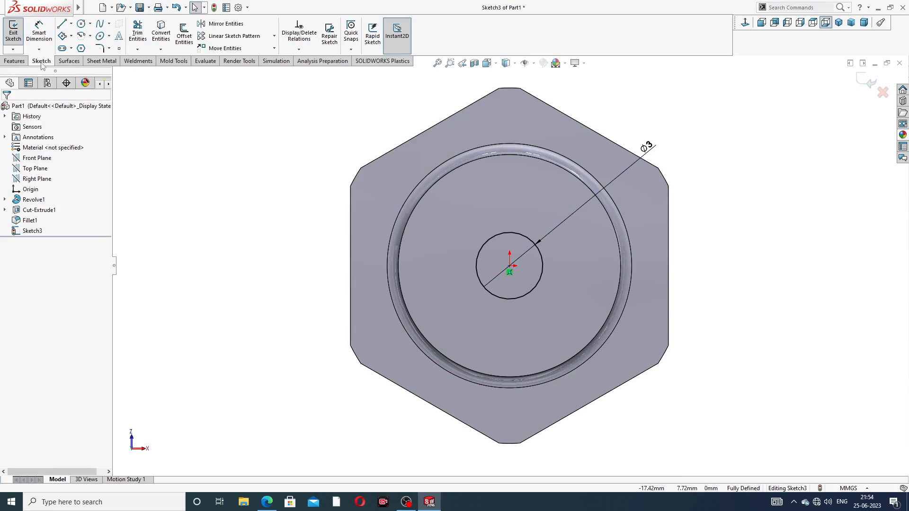
{"action": "left_click", "coordinate": [15, 61]}
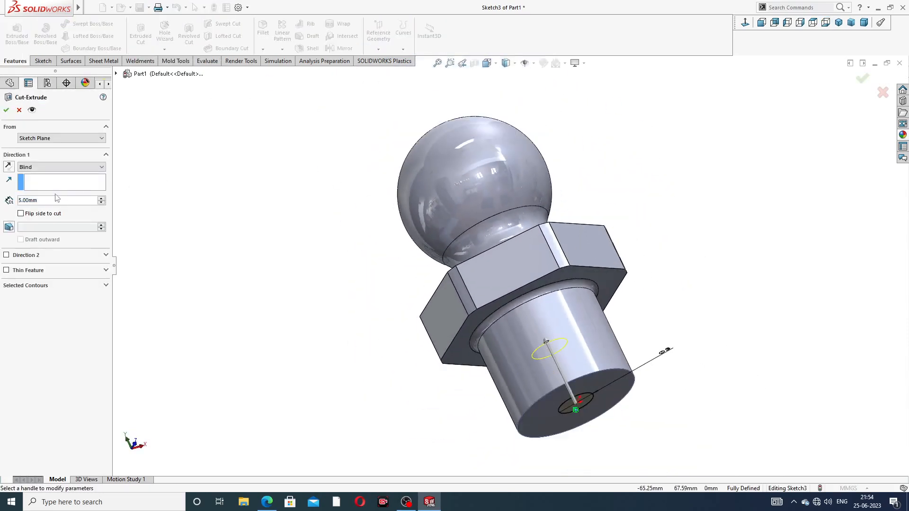
Step: Set the extruded cut depth to 23 mm and orbit to check the hole preview
{"action": "double_click", "coordinate": [33, 199]}
{"action": "type", "text": "23"}
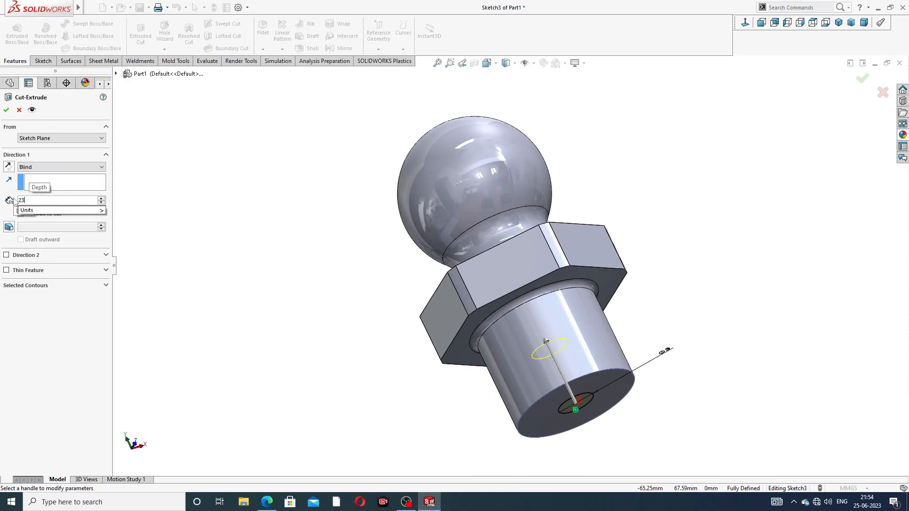
{"action": "key", "text": "Return"}
{"action": "middle_click_drag", "start_coordinate": [588, 122], "coordinate": [577, 139]}
{"action": "scroll", "coordinate": [578, 140], "scroll_direction": "up", "scroll_amount": 1}
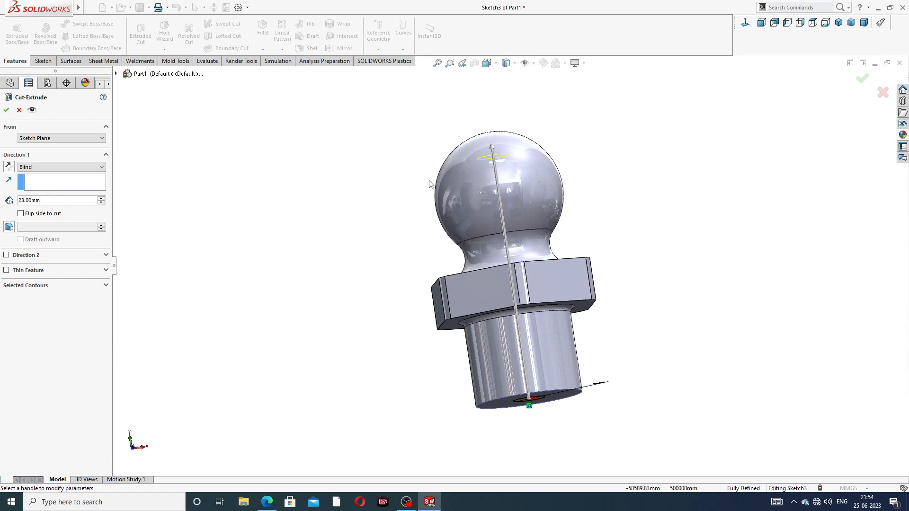
{"action": "middle_click_drag", "start_coordinate": [530, 191], "coordinate": [570, 223]}
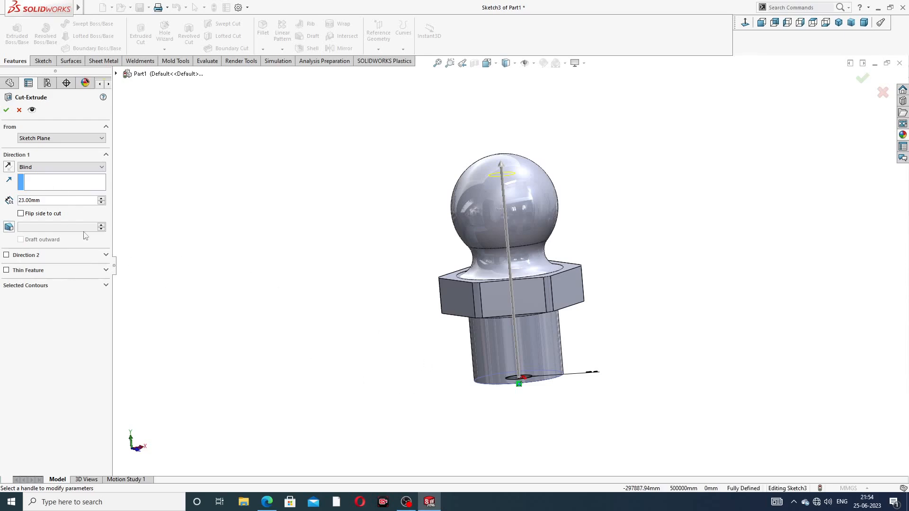
Step: Apply the Ø3 cut and inspect the hole in a Front Plane section view
{"action": "left_click", "coordinate": [7, 110]}
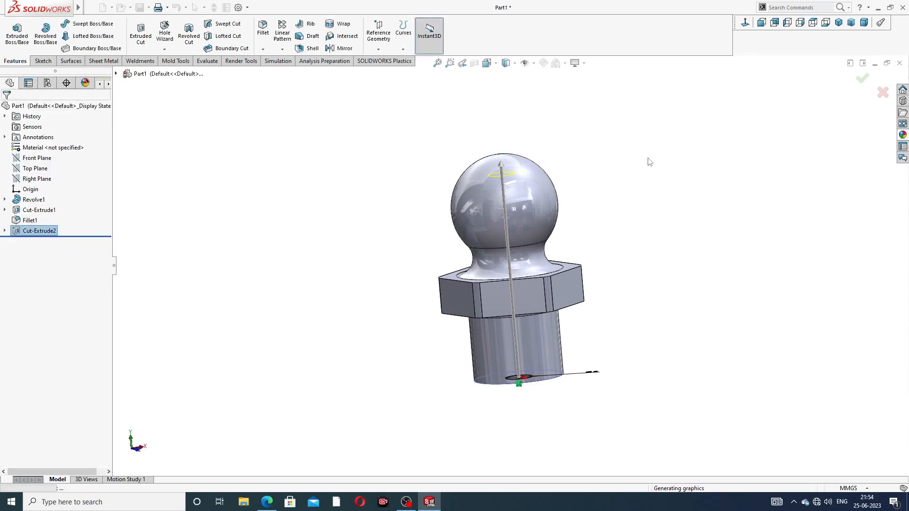
{"action": "middle_click_drag", "start_coordinate": [629, 218], "coordinate": [615, 178]}
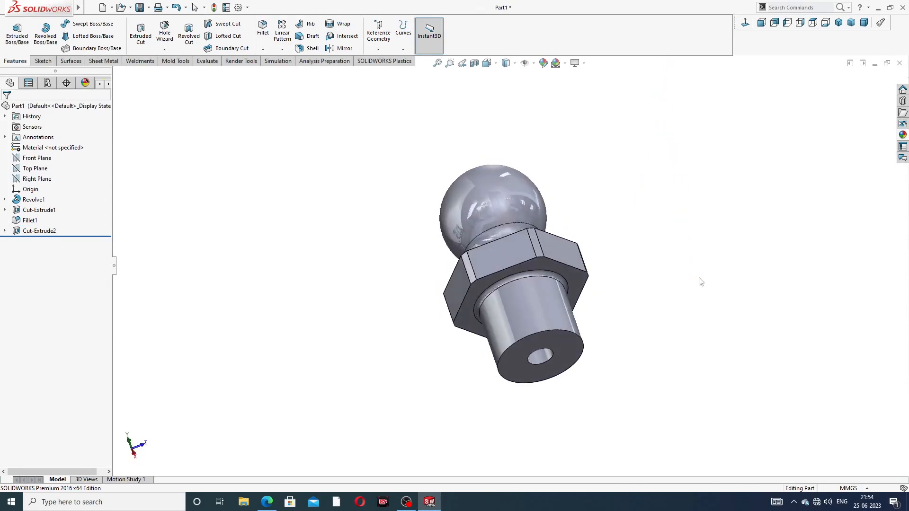
{"action": "left_click", "coordinate": [474, 63]}
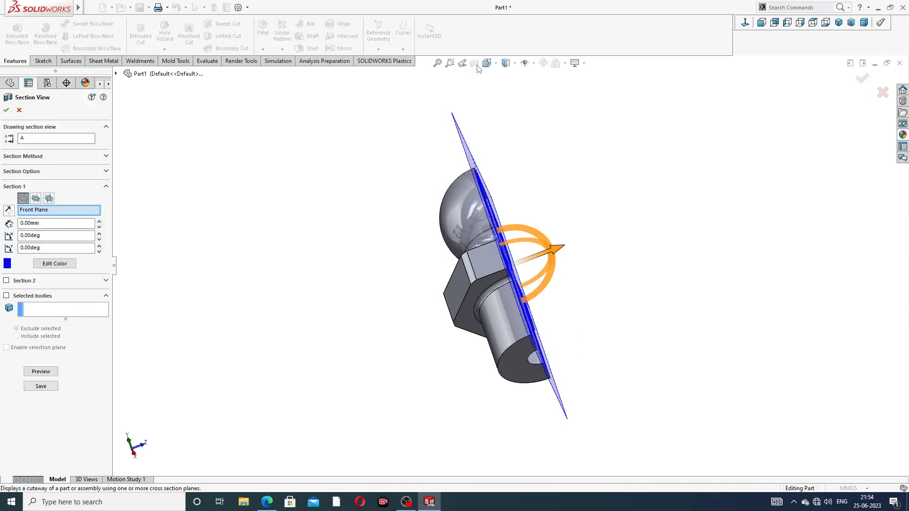
{"action": "middle_click_drag", "start_coordinate": [680, 203], "coordinate": [585, 251]}
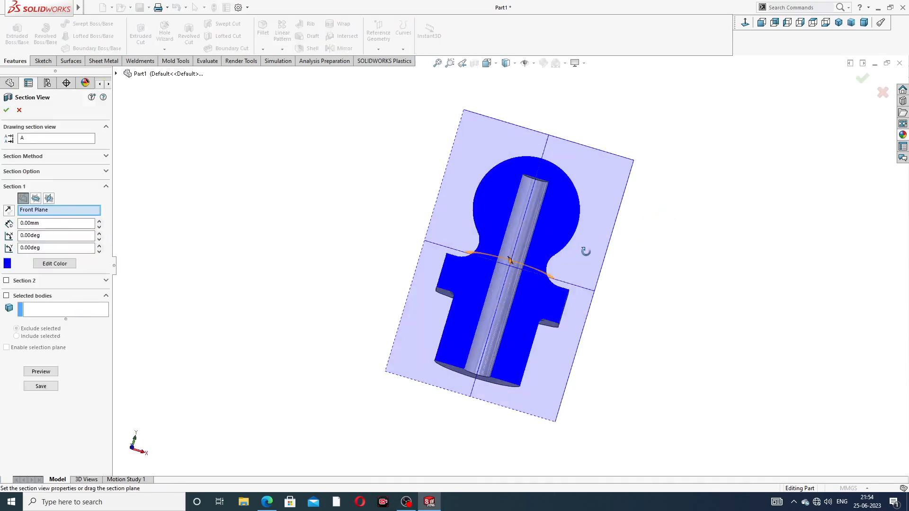
{"action": "left_click", "coordinate": [863, 78]}
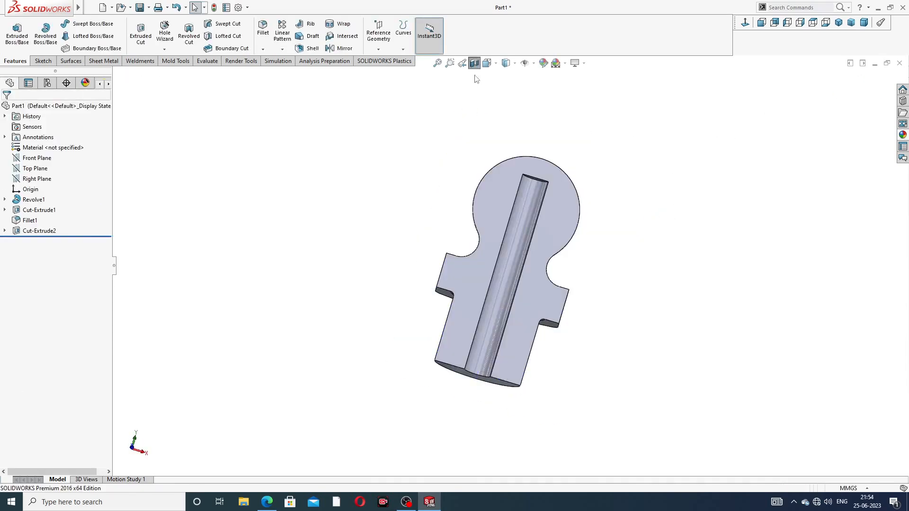
Step: Turn off the section view, stand the stud upright, and expand Revolve1
{"action": "left_click", "coordinate": [474, 63]}
{"action": "middle_click_drag", "start_coordinate": [608, 194], "coordinate": [570, 192]}
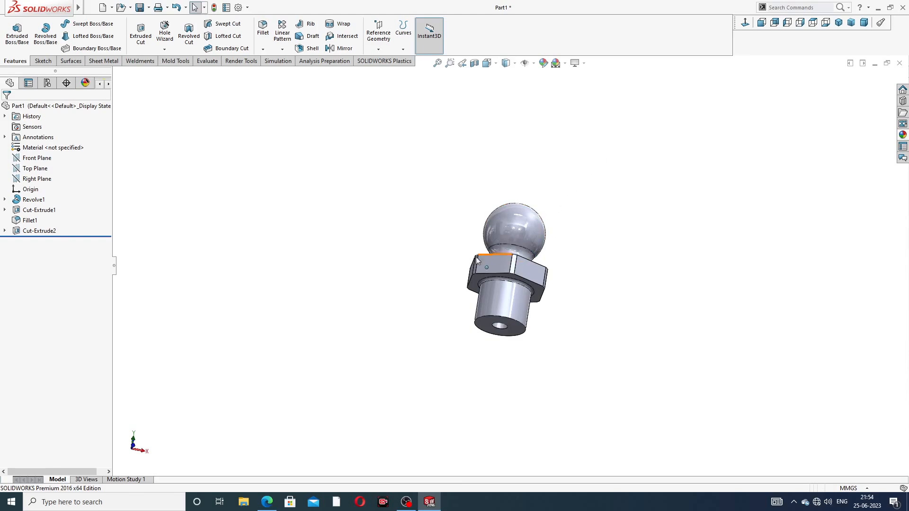
{"action": "middle_click_drag", "start_coordinate": [476, 257], "coordinate": [523, 305]}
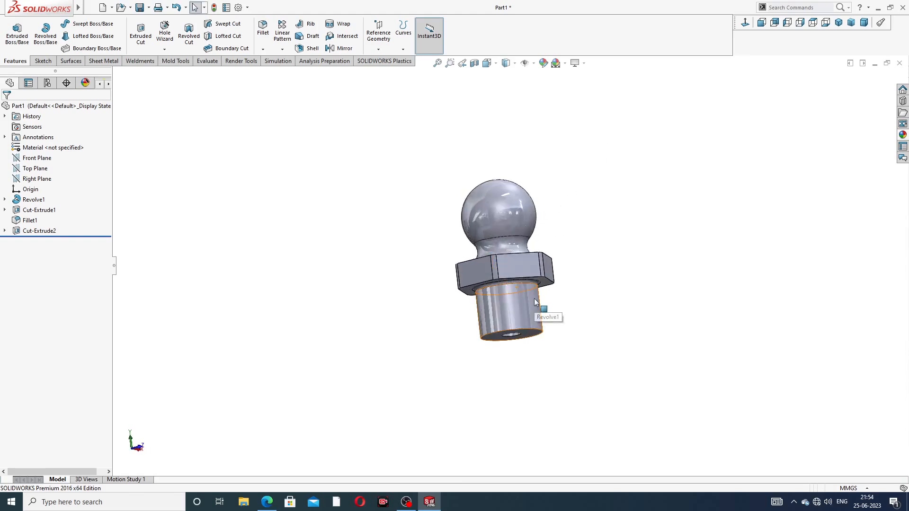
{"action": "scroll", "coordinate": [534, 302], "scroll_direction": "down", "scroll_amount": 2}
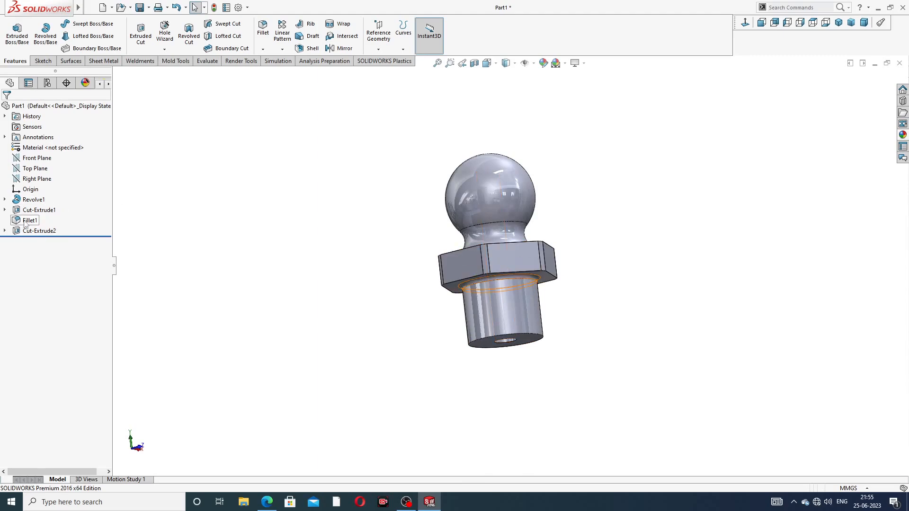
{"action": "left_click", "coordinate": [5, 199]}
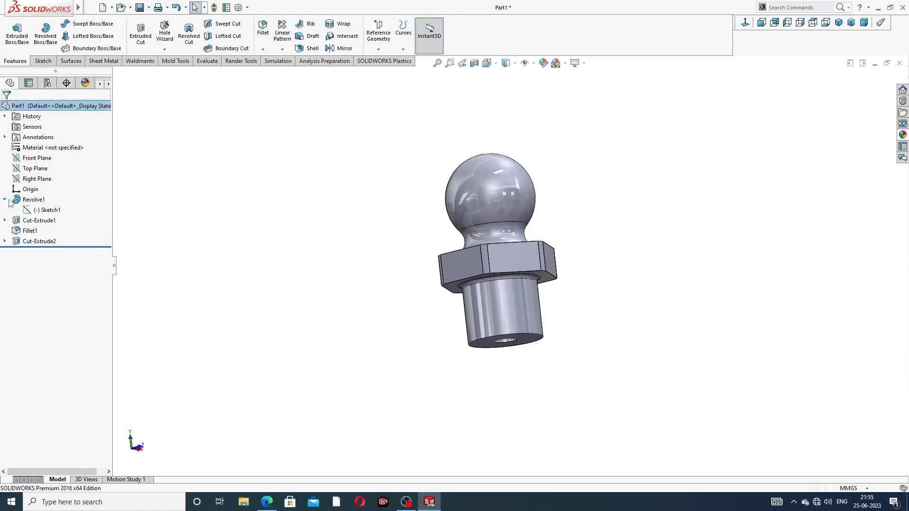
Step: Edit Sketch1 under Revolve1 in a Normal To view and move the R8 dimension aside
{"action": "left_click", "coordinate": [46, 210]}
{"action": "left_click", "coordinate": [44, 181]}
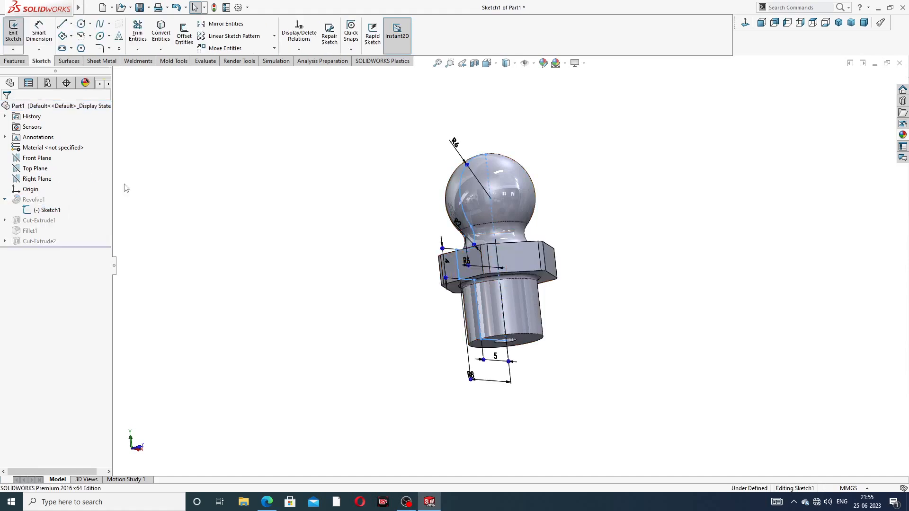
{"action": "middle_click_drag", "start_coordinate": [526, 189], "coordinate": [539, 188]}
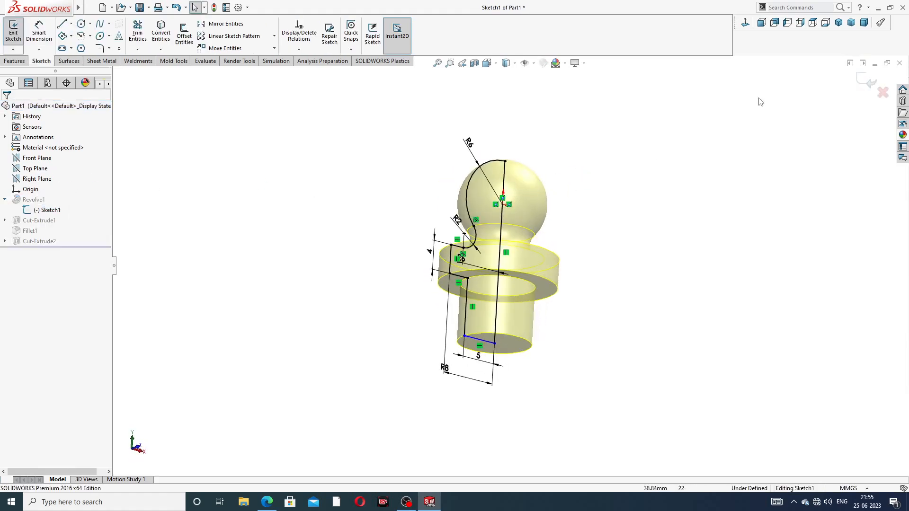
{"action": "left_click", "coordinate": [744, 22]}
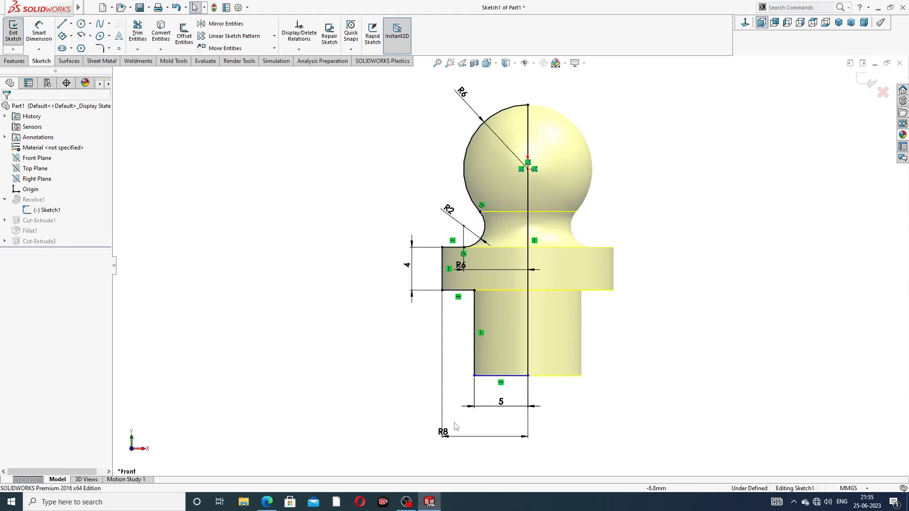
{"action": "left_click_drag", "start_coordinate": [443, 432], "coordinate": [485, 429]}
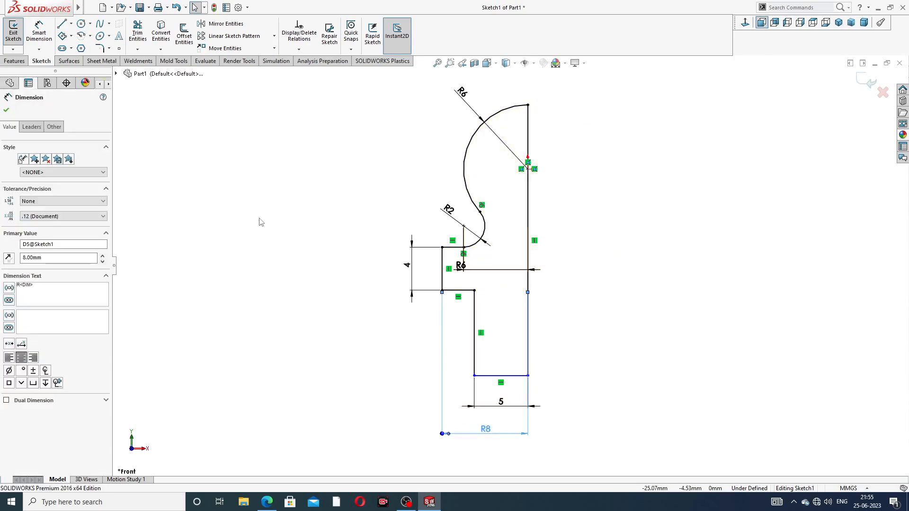
Step: Dimension the shank's vertical edge to a length of 10 mm
{"action": "left_click", "coordinate": [38, 30]}
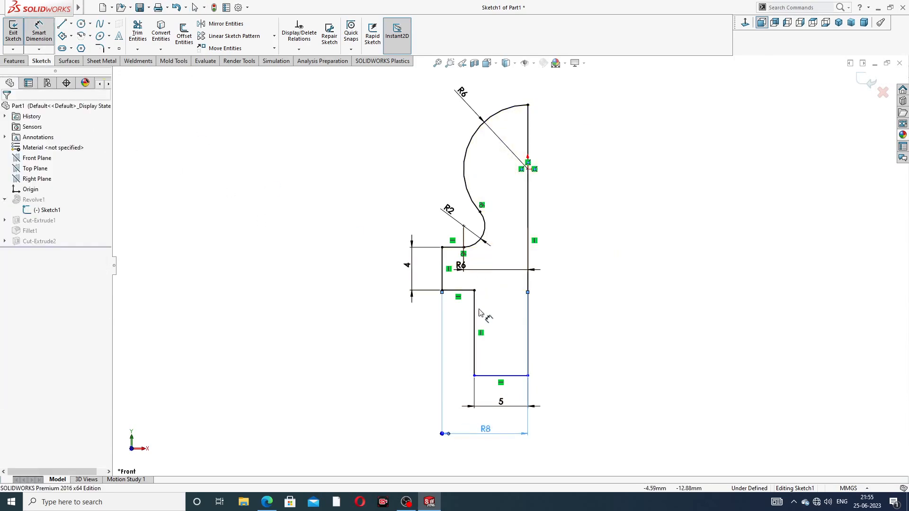
{"action": "left_click", "coordinate": [473, 311]}
{"action": "left_click", "coordinate": [429, 331]}
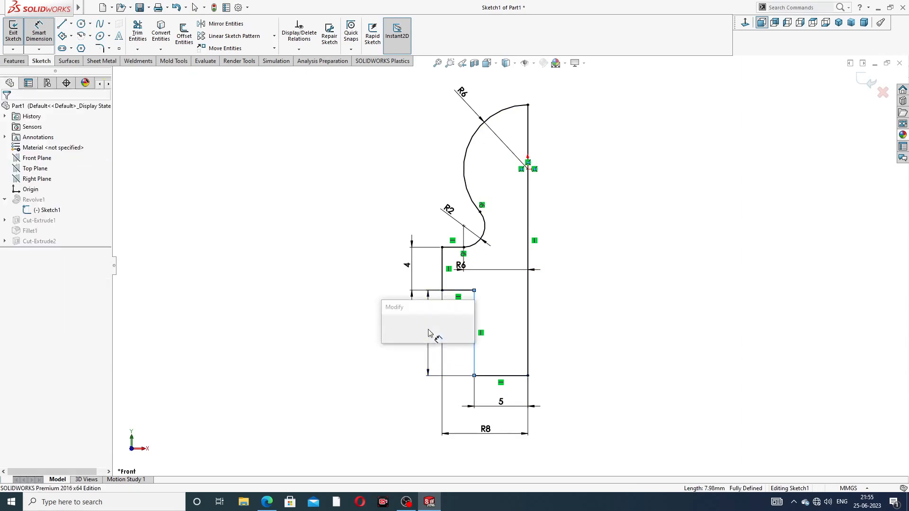
{"action": "type", "text": "10"}
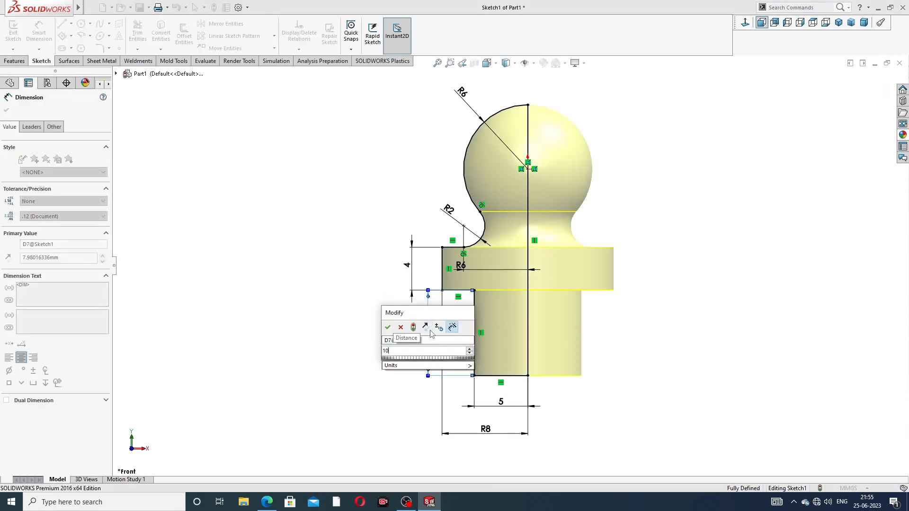
{"action": "key", "text": "Return"}
{"action": "left_click", "coordinate": [640, 286]}
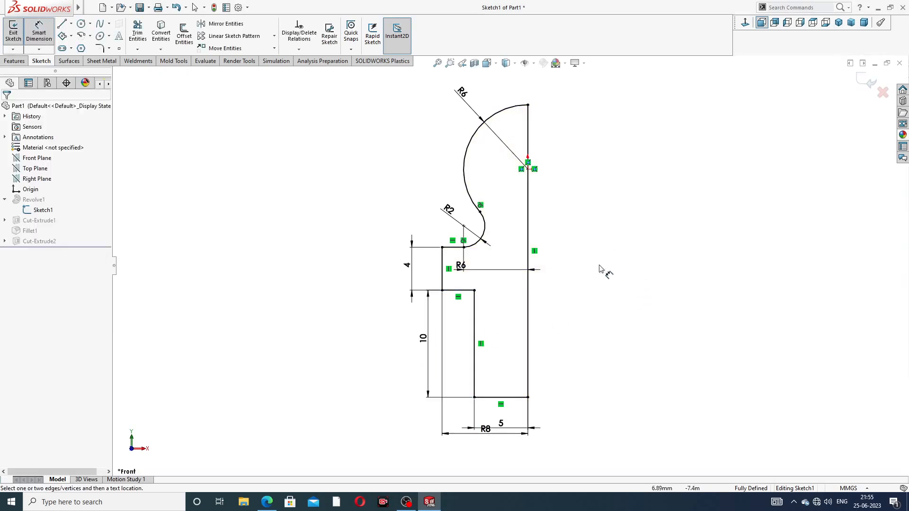
Step: Separate the overlapping 10, 5 and R8 dimensions and exit the sketch to rebuild
{"action": "left_click", "coordinate": [428, 351]}
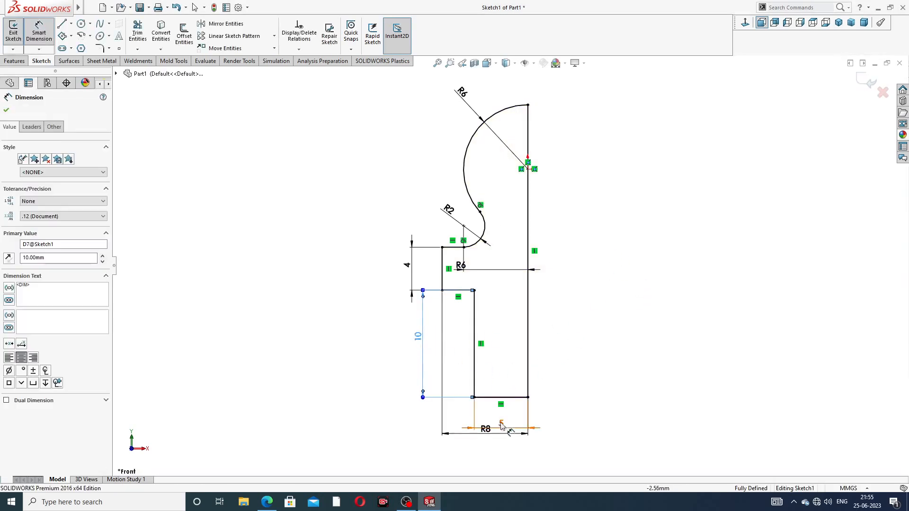
{"action": "mouse_move", "coordinate": [501, 427]}
{"action": "left_mouse_down"}
{"action": "mouse_move", "coordinate": [500, 416]}
{"action": "mouse_move", "coordinate": [489, 441]}
{"action": "left_mouse_up"}
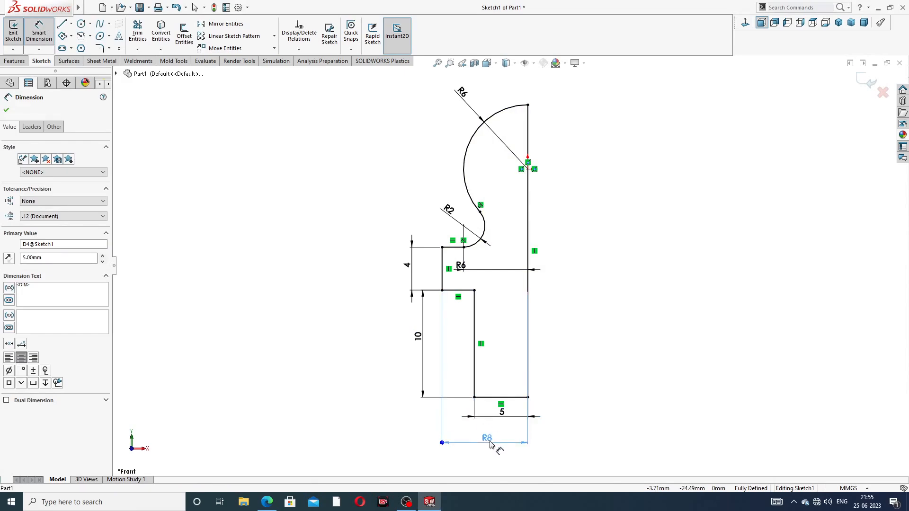
{"action": "left_click", "coordinate": [638, 298]}
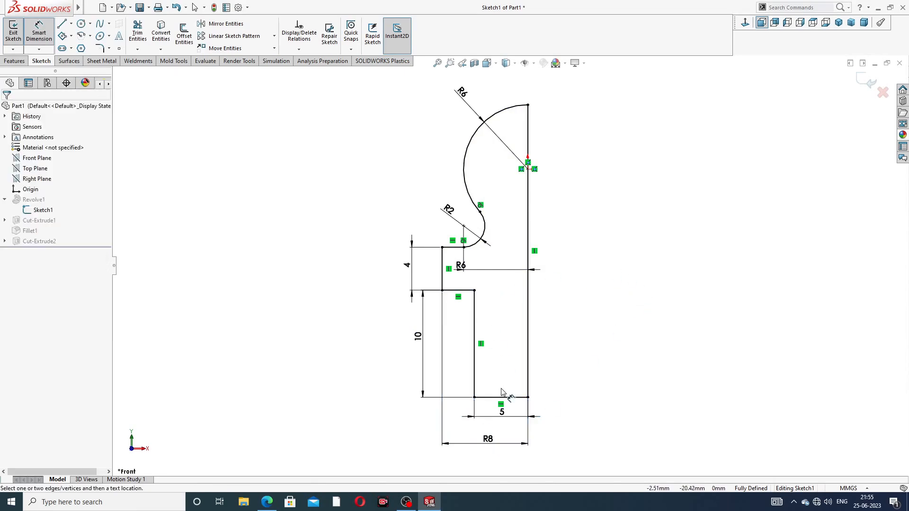
{"action": "left_click", "coordinate": [419, 336]}
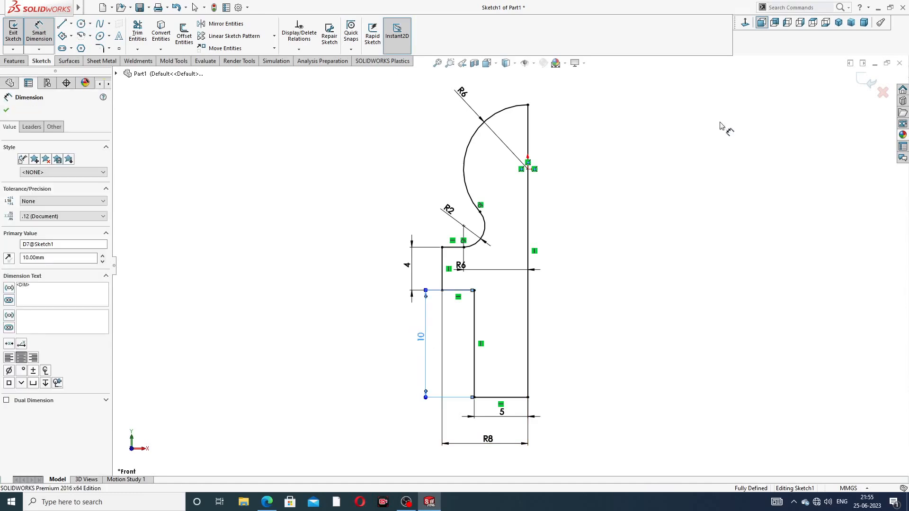
{"action": "right_click", "coordinate": [736, 124]}
{"action": "left_click", "coordinate": [750, 129]}
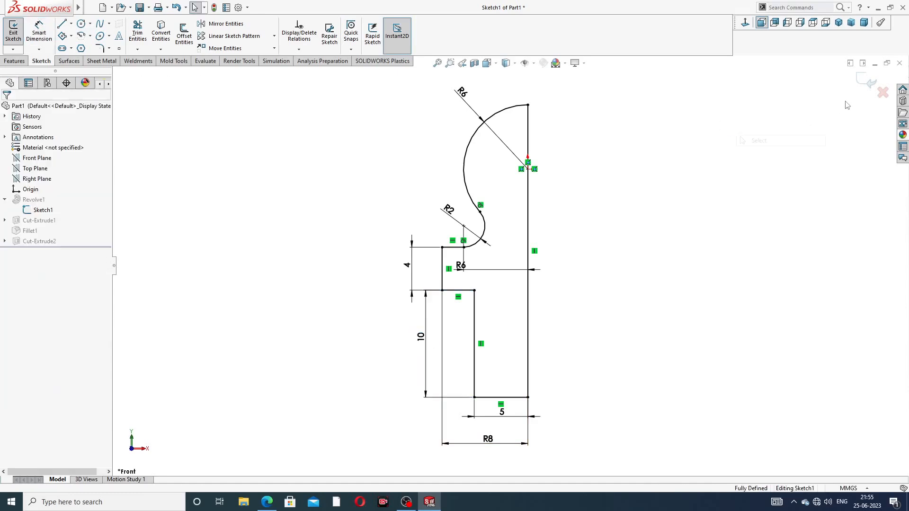
{"action": "left_click", "coordinate": [867, 81]}
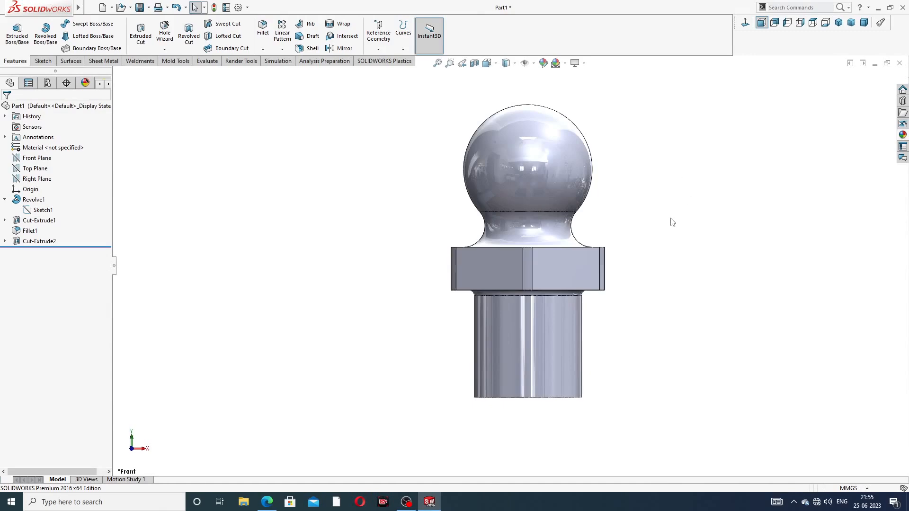
Step: Check the part in a Front Plane section, then view its underside
{"action": "middle_click_drag", "start_coordinate": [672, 222], "coordinate": [544, 110]}
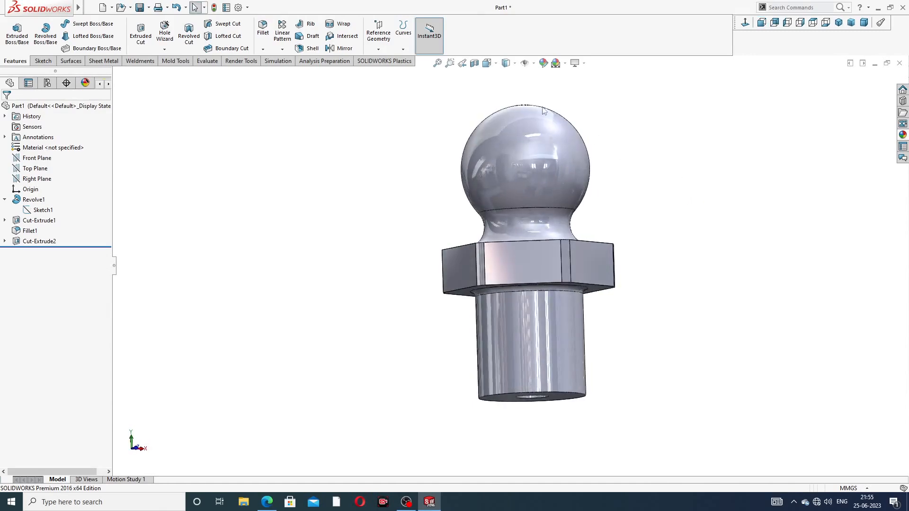
{"action": "left_click", "coordinate": [474, 62]}
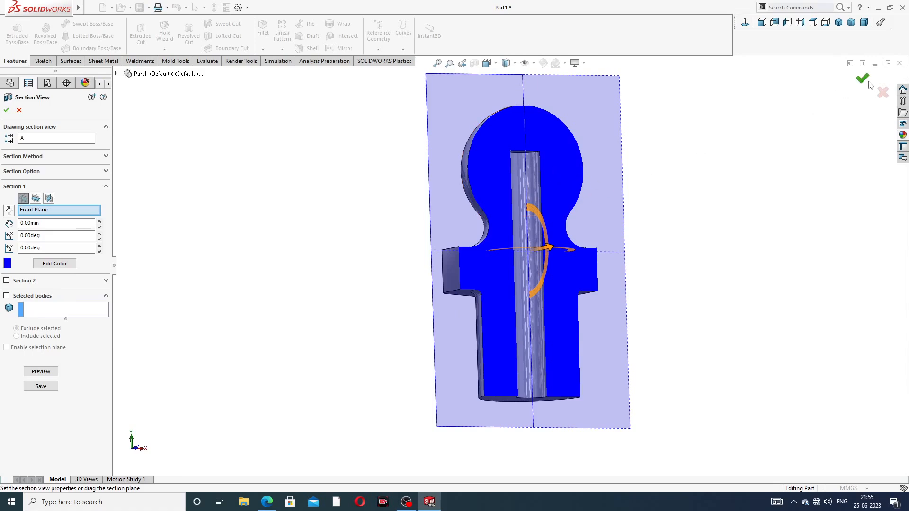
{"action": "left_click", "coordinate": [863, 80]}
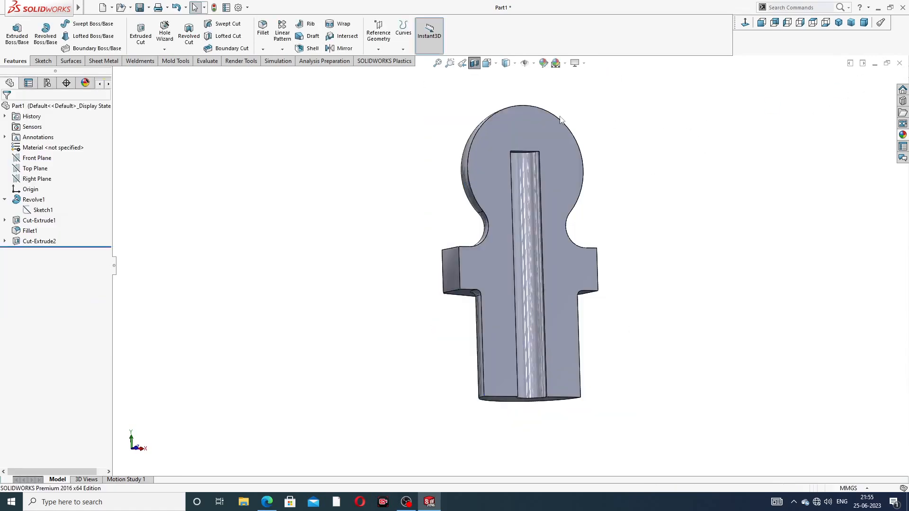
{"action": "left_click", "coordinate": [474, 63]}
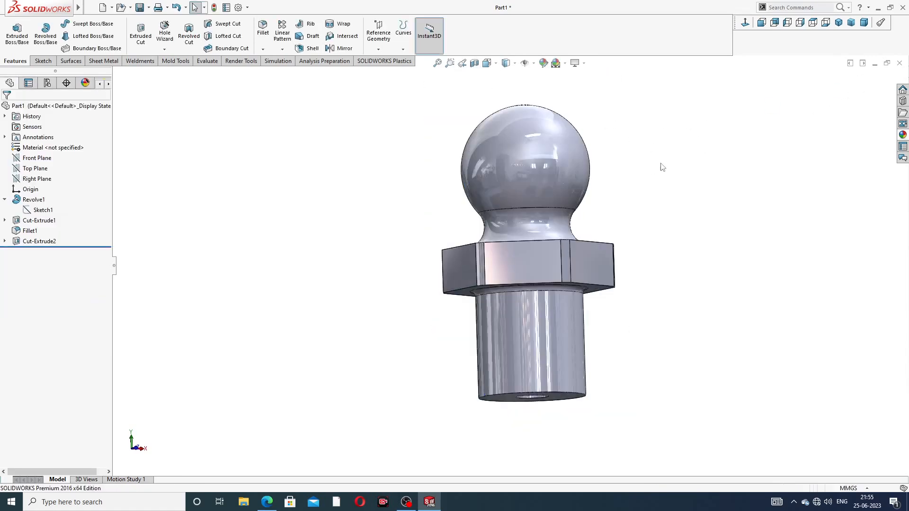
{"action": "scroll", "coordinate": [662, 167], "scroll_direction": "up", "scroll_amount": 3}
{"action": "middle_click_drag", "start_coordinate": [674, 172], "coordinate": [665, 152]}
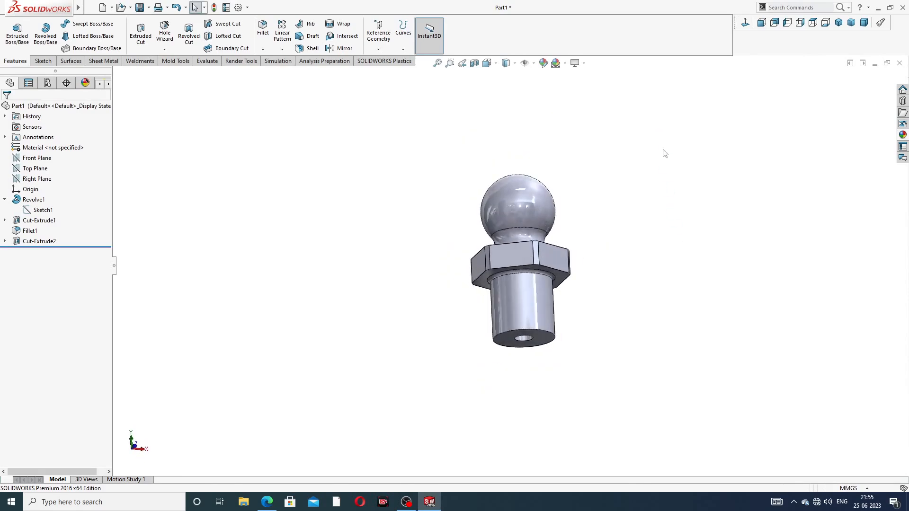
Step: Chamfer the shank's bottom circular edge 1 mm at 45°
{"action": "left_click", "coordinate": [263, 34]}
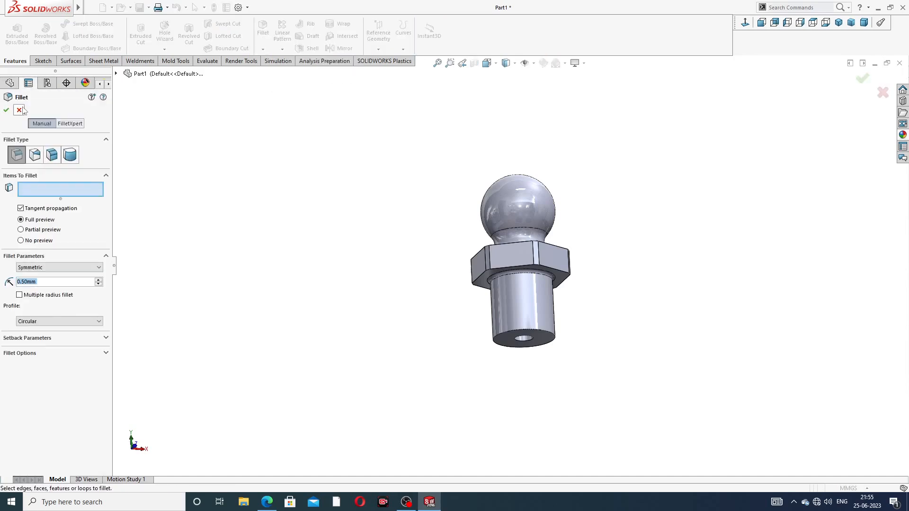
{"action": "left_click", "coordinate": [21, 110]}
{"action": "left_click", "coordinate": [262, 49]}
{"action": "left_click", "coordinate": [279, 72]}
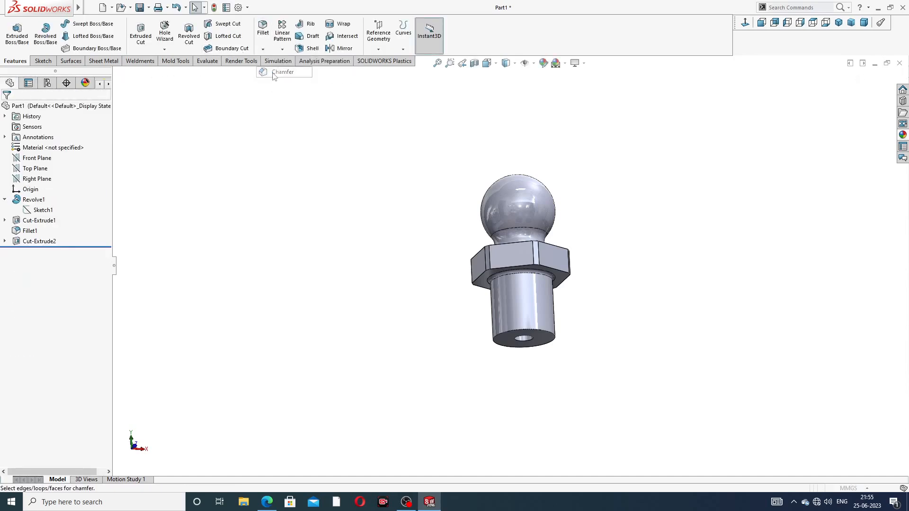
{"action": "type", "text": "1"}
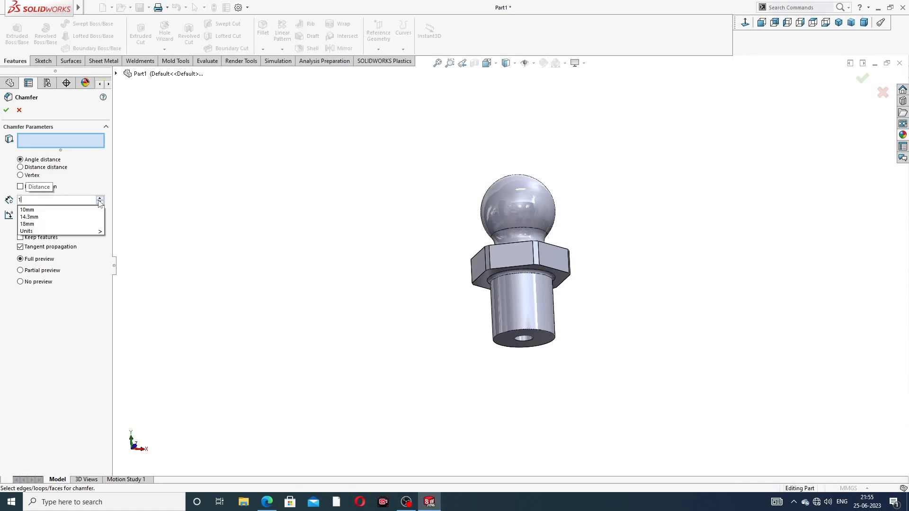
{"action": "key", "text": "Return"}
{"action": "scroll", "coordinate": [467, 309], "scroll_direction": "down", "scroll_amount": 3}
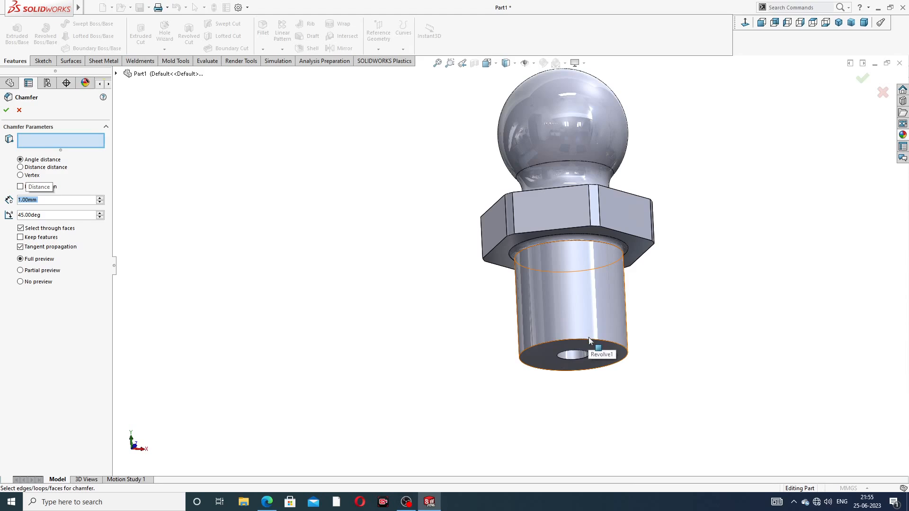
{"action": "left_click", "coordinate": [589, 338]}
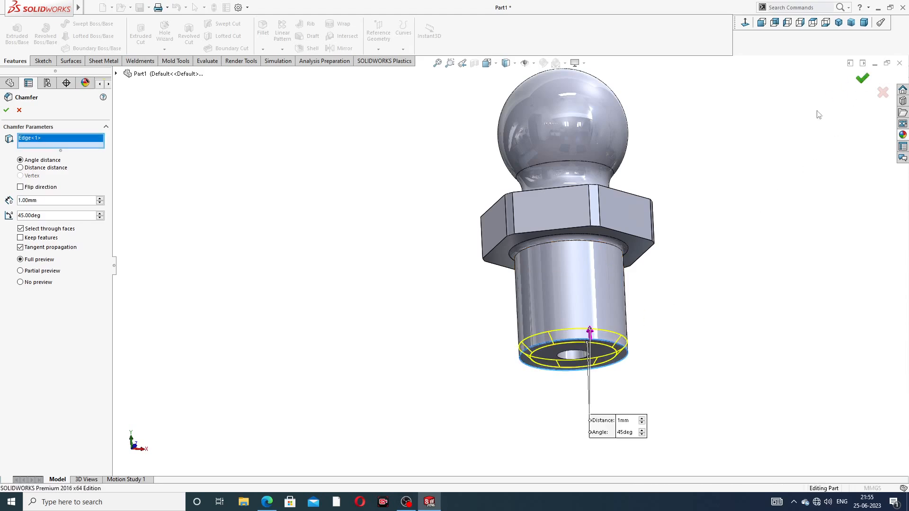
{"action": "scroll", "coordinate": [663, 154], "scroll_direction": "up", "scroll_amount": 2}
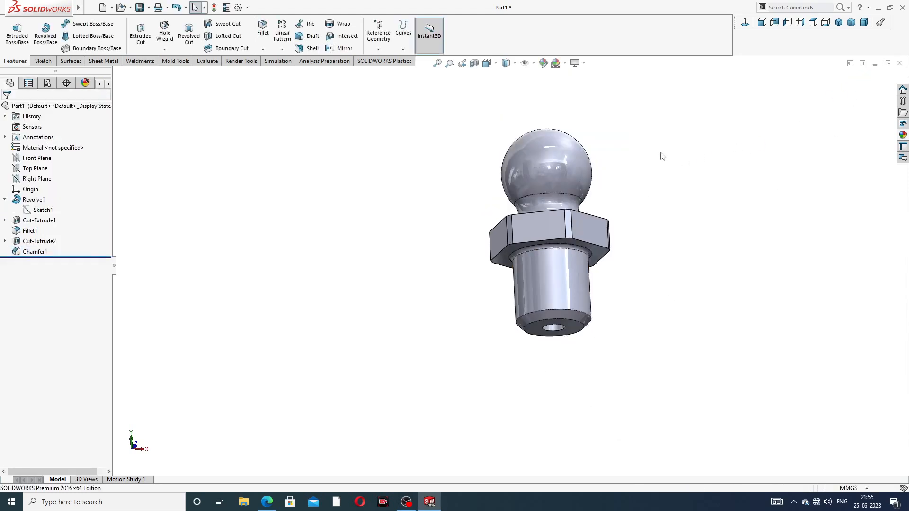
{"action": "middle_click_drag", "start_coordinate": [646, 159], "coordinate": [628, 201]}
Step: Create Plane1 offset 3.50 mm from the Right Plane
{"action": "middle_click_drag", "start_coordinate": [620, 151], "coordinate": [617, 160]}
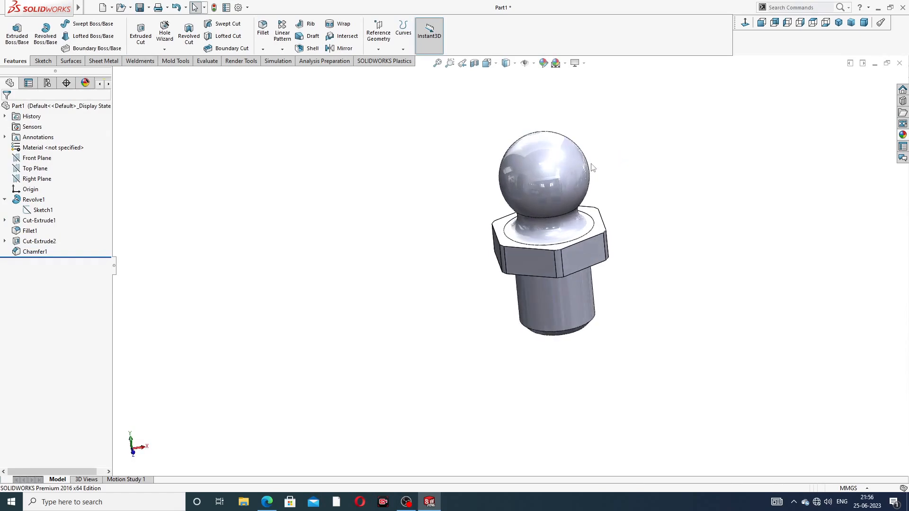
{"action": "scroll", "coordinate": [591, 164], "scroll_direction": "down", "scroll_amount": 1}
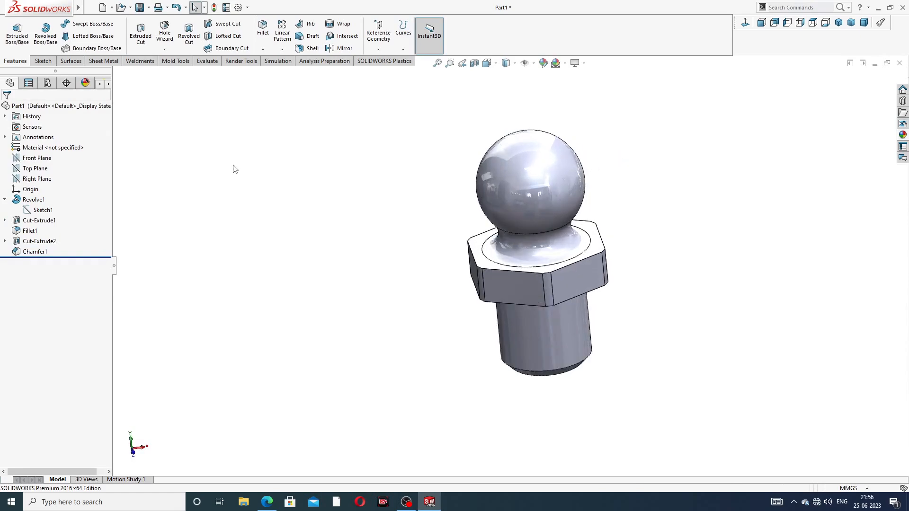
{"action": "left_click", "coordinate": [5, 198]}
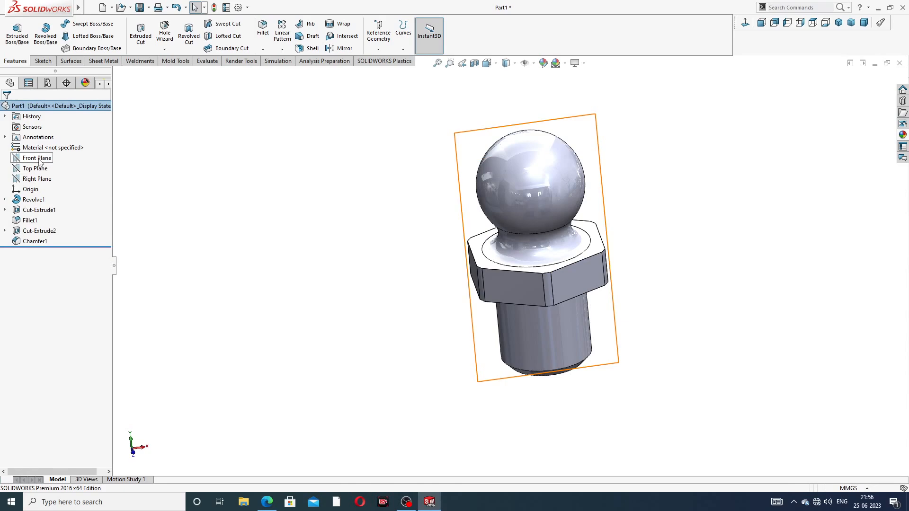
{"action": "left_click", "coordinate": [39, 179]}
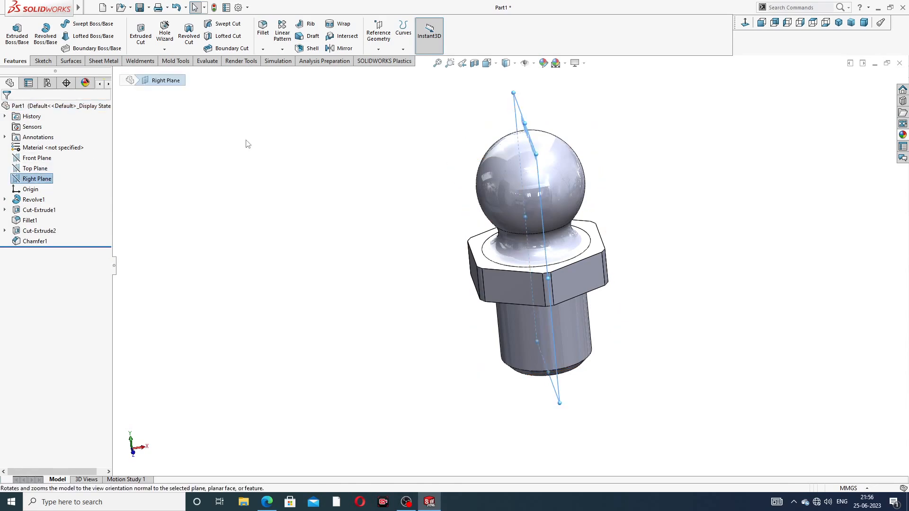
{"action": "left_click", "coordinate": [380, 49]}
{"action": "left_click", "coordinate": [386, 81]}
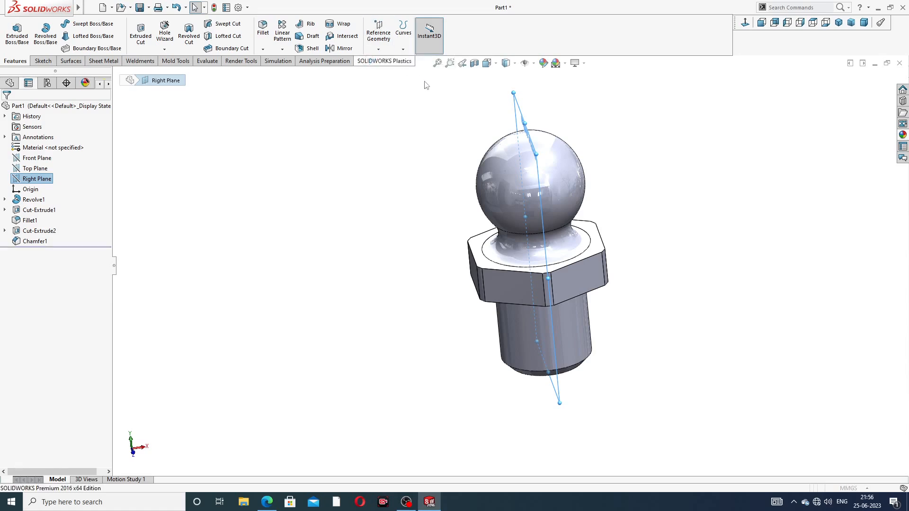
{"action": "middle_click_drag", "start_coordinate": [641, 144], "coordinate": [607, 140]}
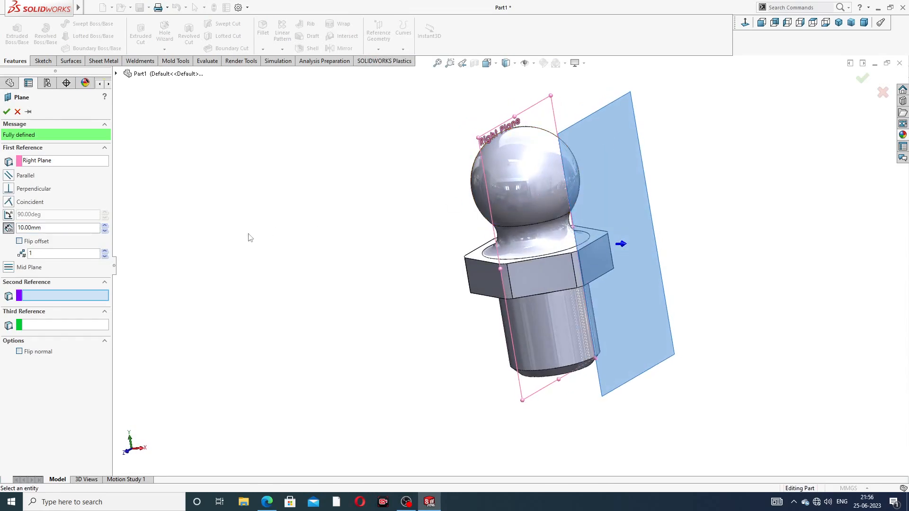
{"action": "left_click_drag", "start_coordinate": [50, 229], "coordinate": [10, 229]}
{"action": "type", "text": "3"}
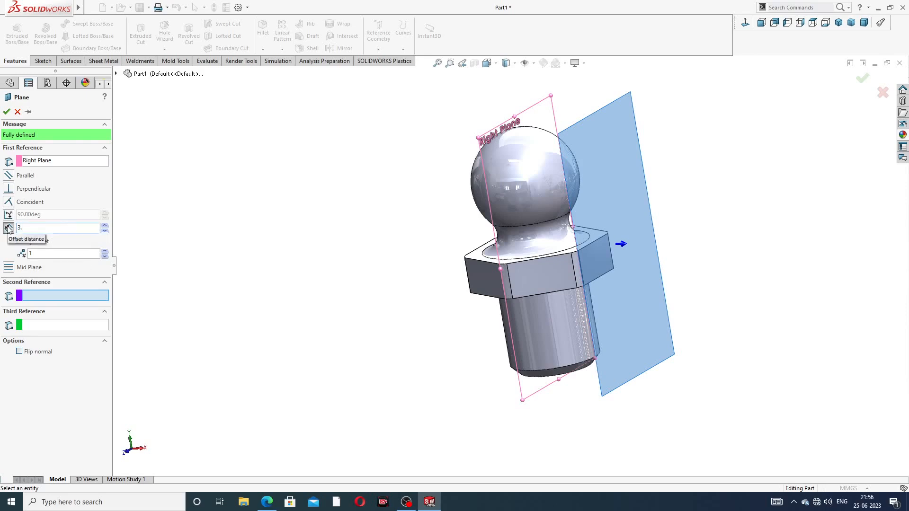
{"action": "type", "text": ".5"}
{"action": "key", "text": "Return"}
{"action": "middle_click_drag", "start_coordinate": [634, 137], "coordinate": [596, 144]}
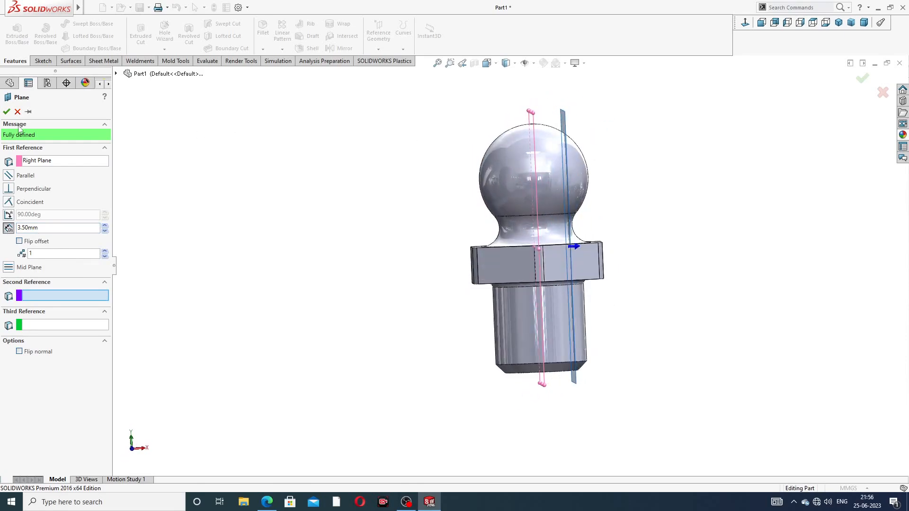
{"action": "left_click", "coordinate": [7, 112]}
Step: Select Plane1 and turn the view normal to it for sketching
{"action": "middle_click_drag", "start_coordinate": [635, 168], "coordinate": [578, 161]}
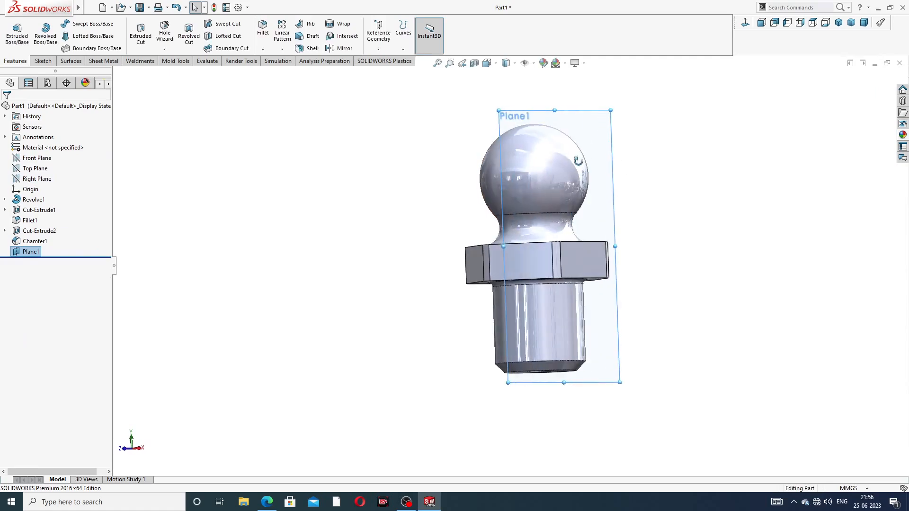
{"action": "left_click", "coordinate": [586, 114]}
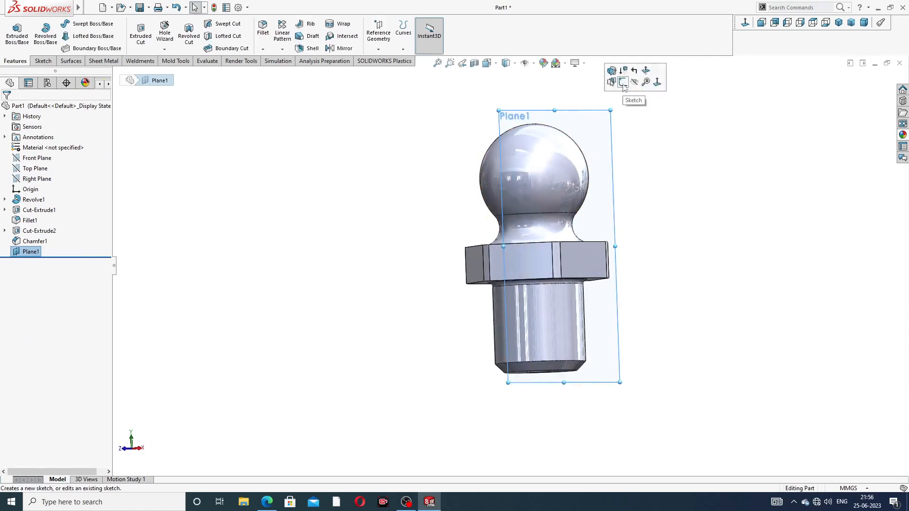
{"action": "left_click", "coordinate": [745, 23]}
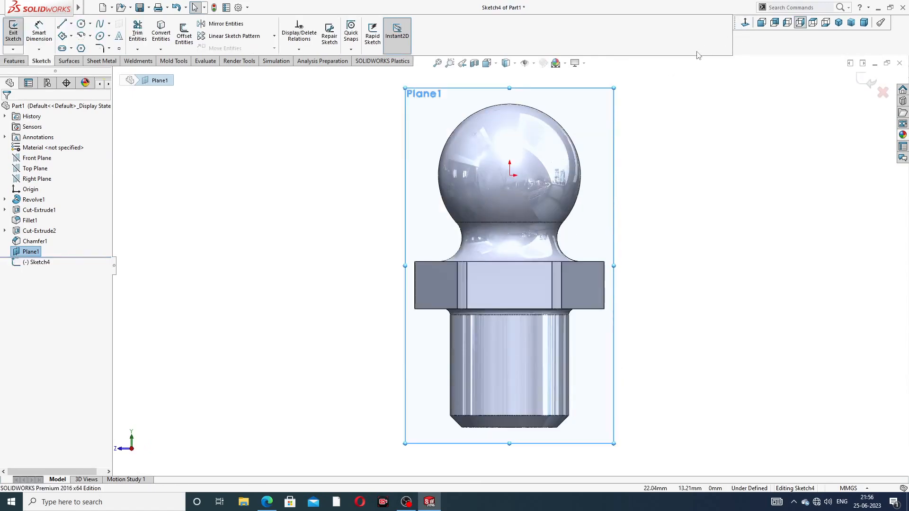
{"action": "left_click", "coordinate": [89, 23]}
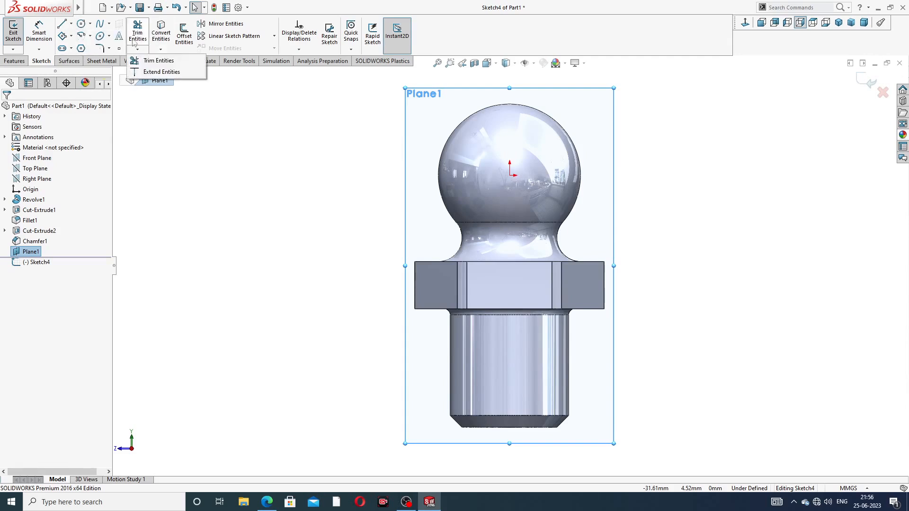
Step: Draw a centre-point circle on the origin inside the ball, then bring up the grease nipple PDF
{"action": "left_click", "coordinate": [99, 36]}
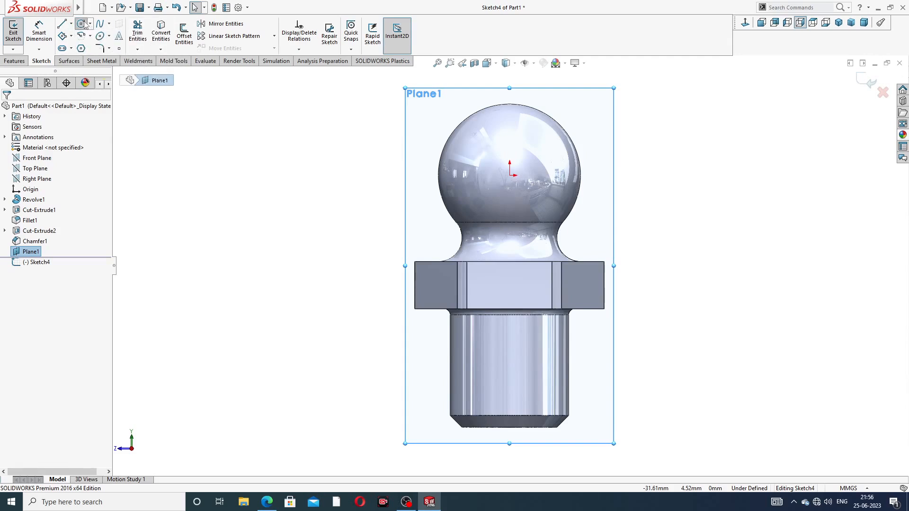
{"action": "left_click", "coordinate": [510, 175]}
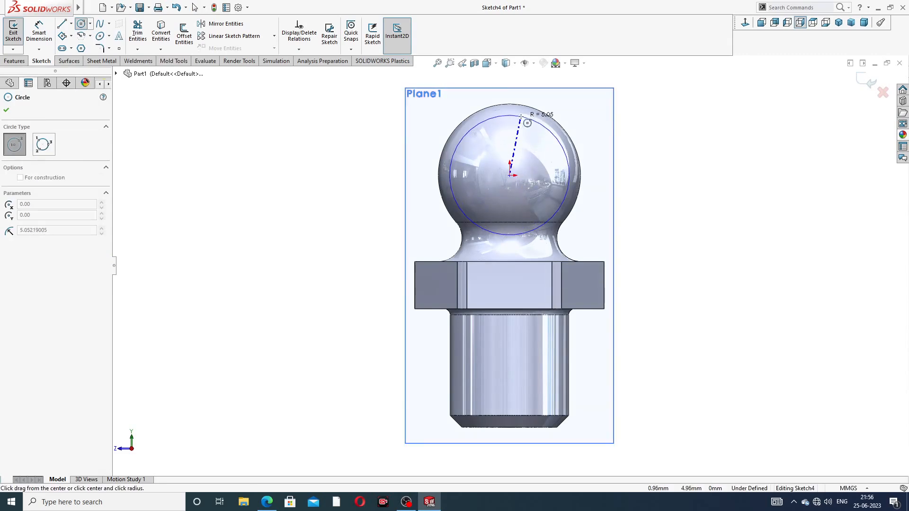
{"action": "left_click", "coordinate": [523, 116]}
{"action": "right_click", "coordinate": [639, 119]}
{"action": "left_click", "coordinate": [657, 132]}
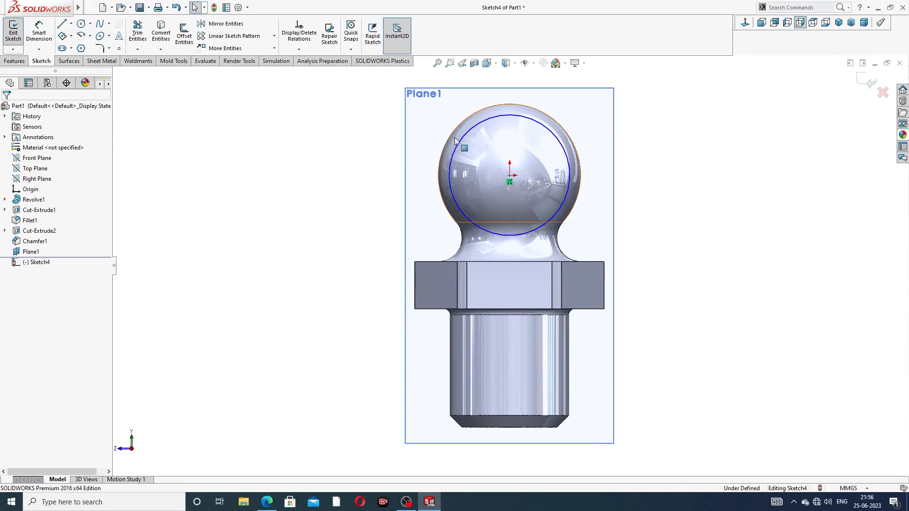
{"action": "left_click", "coordinate": [38, 32]}
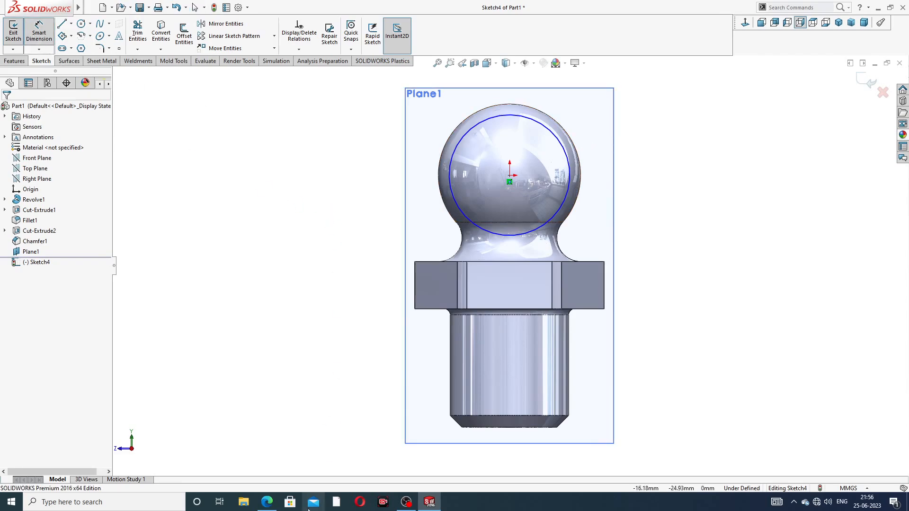
{"action": "left_click", "coordinate": [267, 501]}
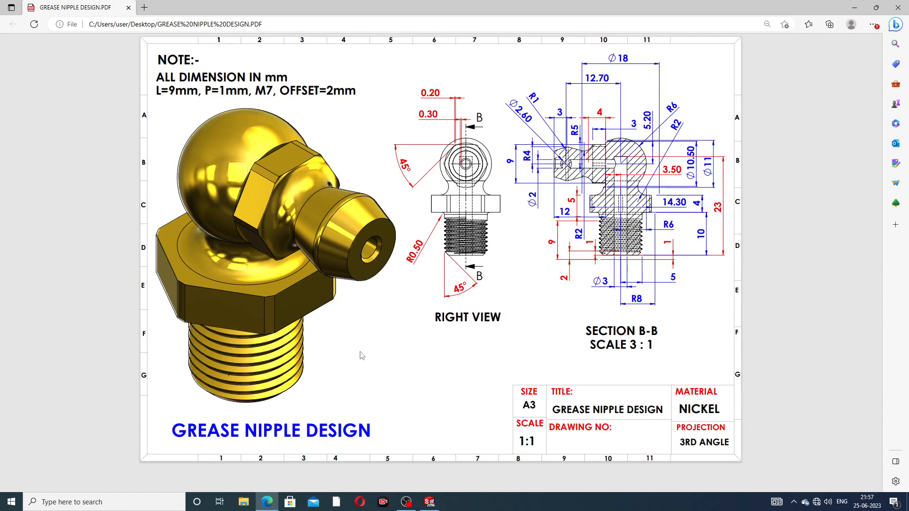
Step: Note the Ø10.50 diameter in Section B-B and return to SOLIDWORKS
{"action": "left_click", "coordinate": [267, 503]}
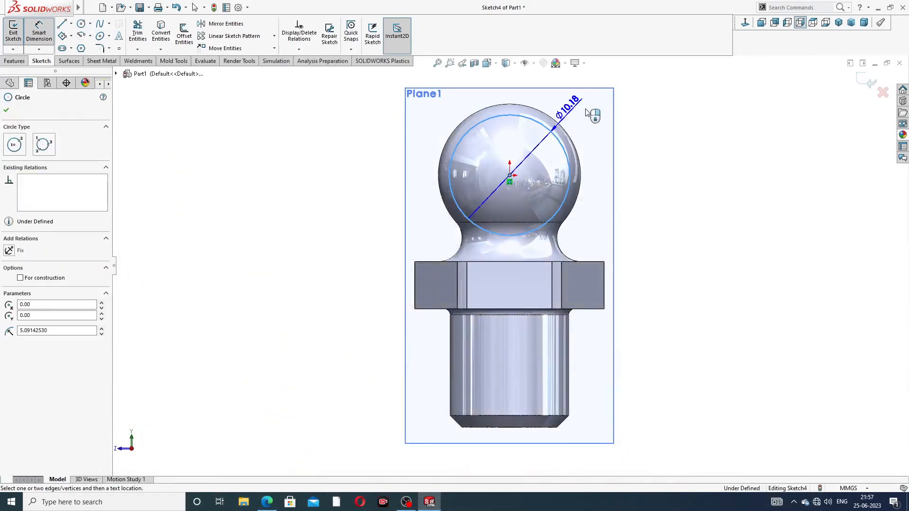
Step: Dimension the Plane1 circle to a diameter of 10.50
{"action": "left_click", "coordinate": [633, 106]}
{"action": "type", "text": "10.5"}
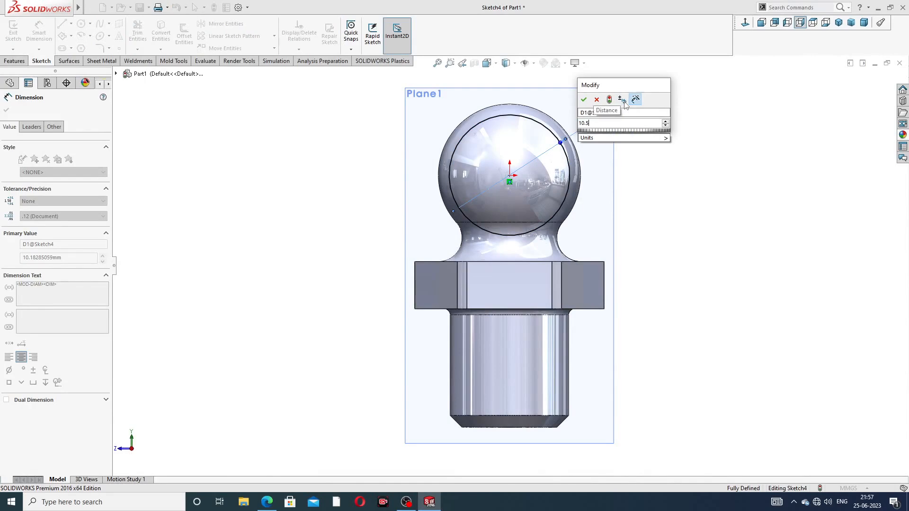
{"action": "key", "text": "Return"}
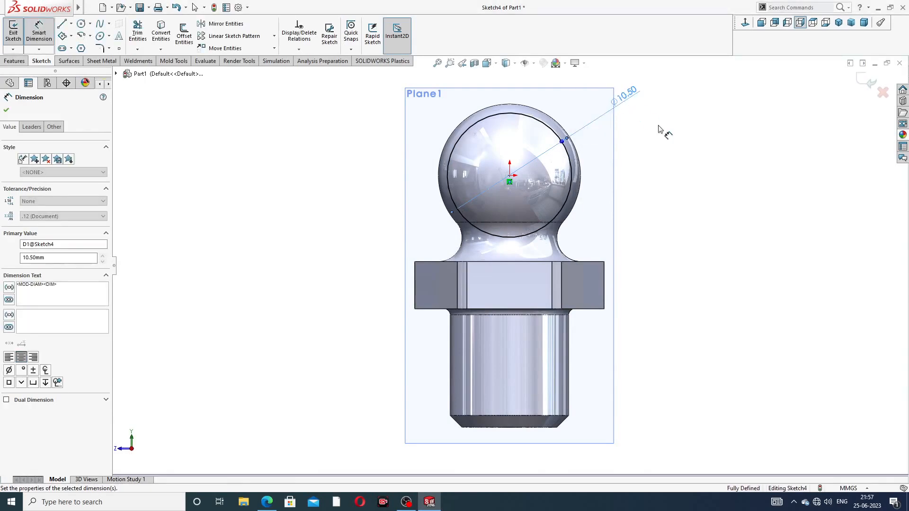
{"action": "right_click", "coordinate": [660, 132]}
{"action": "left_click", "coordinate": [686, 141]}
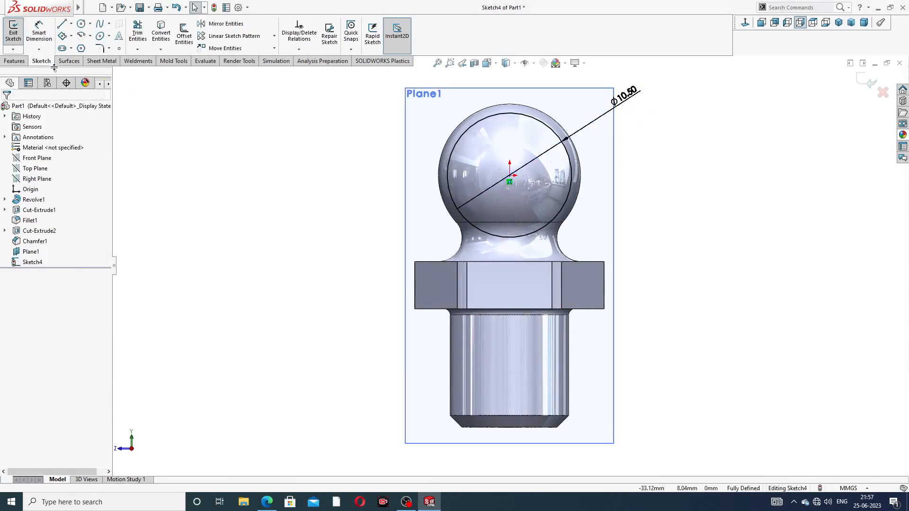
Step: Extrude-cut the circle blind 23 mm in the reversed direction, flattening the ball's side
{"action": "left_click", "coordinate": [14, 61]}
{"action": "left_click", "coordinate": [134, 38]}
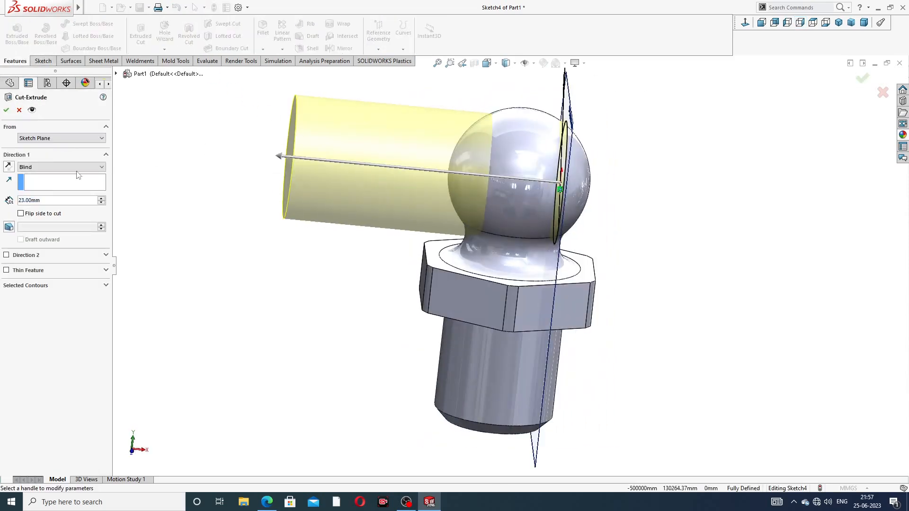
{"action": "left_click", "coordinate": [8, 167]}
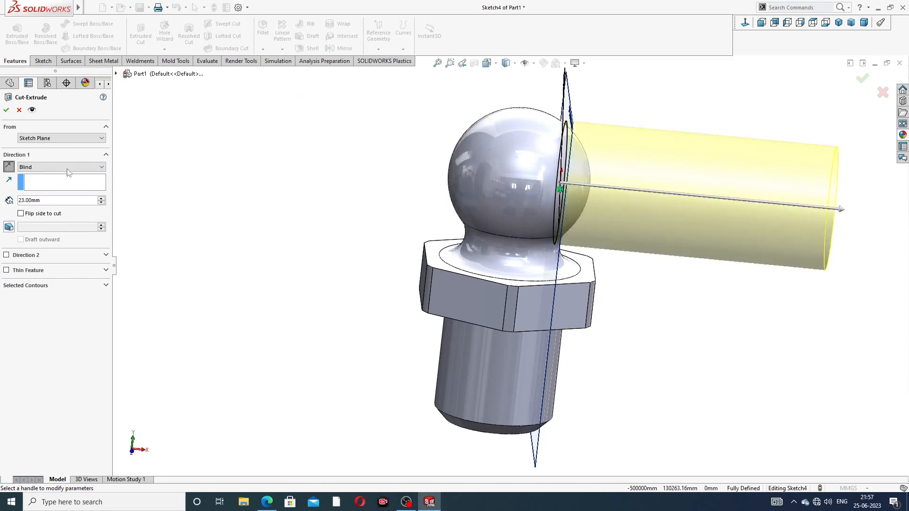
{"action": "left_click", "coordinate": [7, 109]}
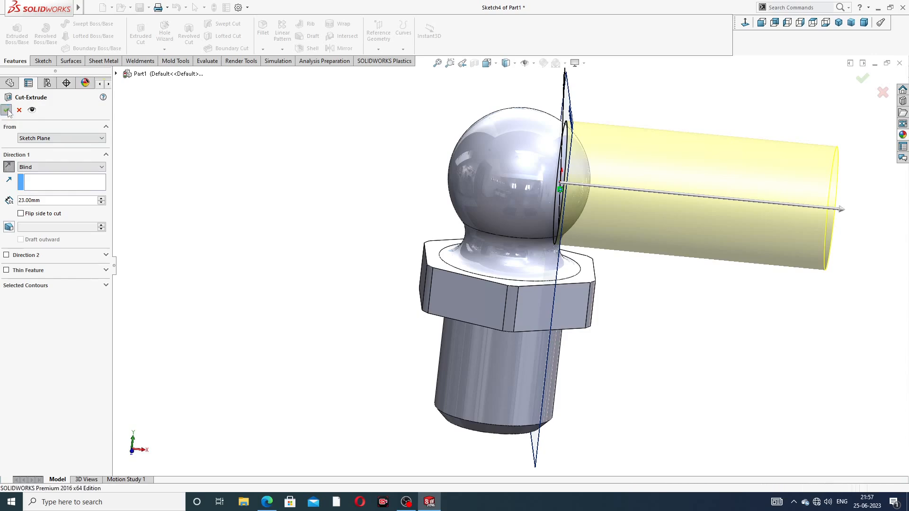
{"action": "left_click", "coordinate": [689, 129]}
{"action": "middle_click_drag", "start_coordinate": [673, 159], "coordinate": [619, 134]}
Step: Exit the stray sketch on Plane1 and hide Plane1
{"action": "left_click", "coordinate": [608, 129]}
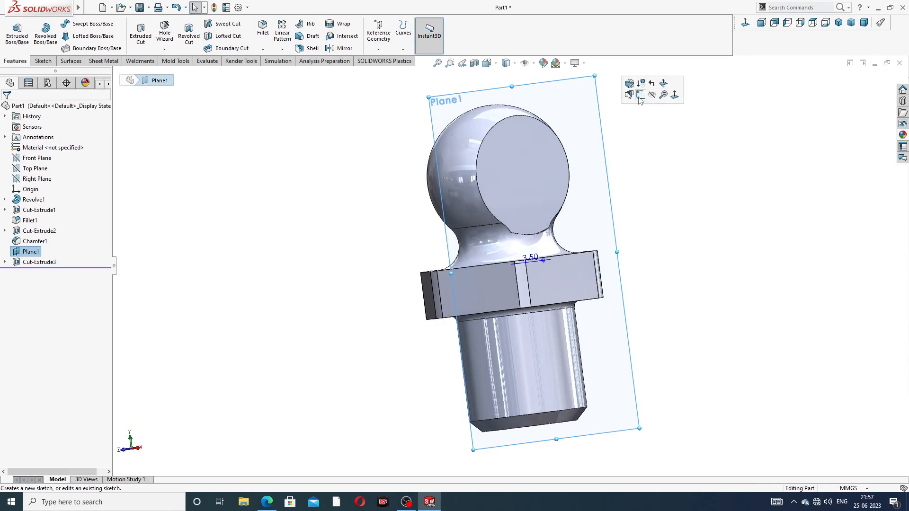
{"action": "left_click", "coordinate": [639, 101]}
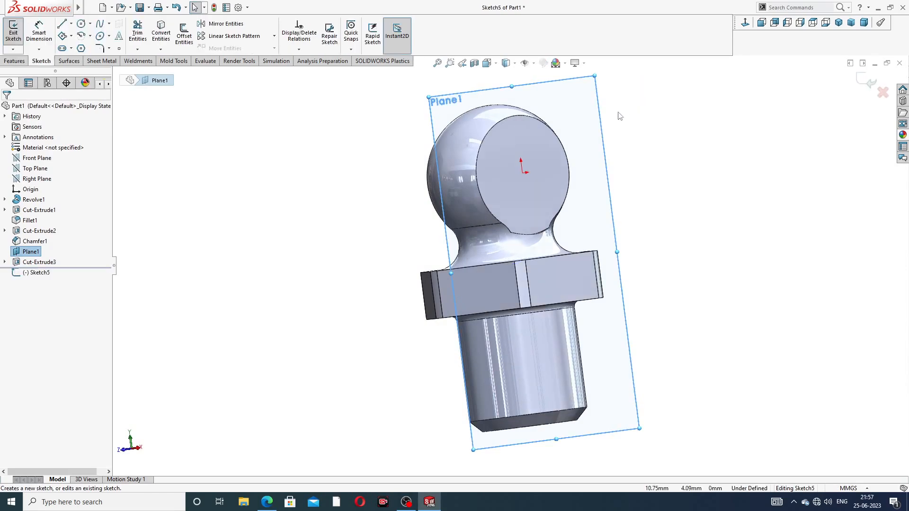
{"action": "left_click", "coordinate": [867, 82]}
{"action": "left_click", "coordinate": [602, 133]}
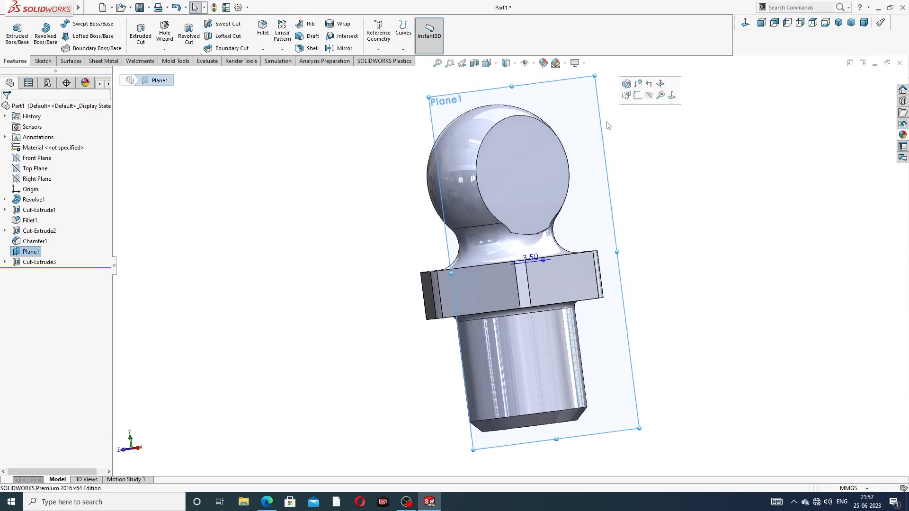
{"action": "left_click", "coordinate": [649, 96]}
{"action": "middle_click_drag", "start_coordinate": [603, 143], "coordinate": [648, 133]}
Step: Start a sketch on the Front Plane and view it head-on with Ctrl+8
{"action": "left_click", "coordinate": [37, 158]}
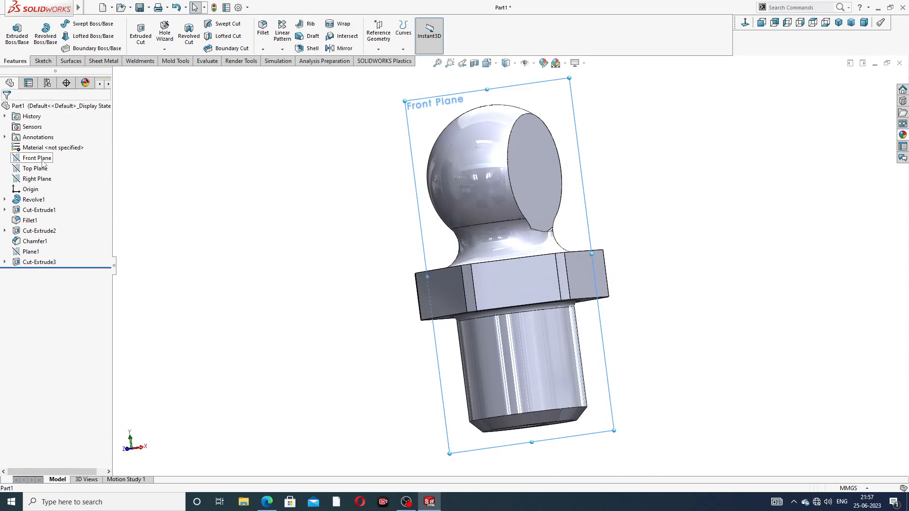
{"action": "left_click", "coordinate": [75, 147]}
{"action": "key", "text": "ctrl+8"}
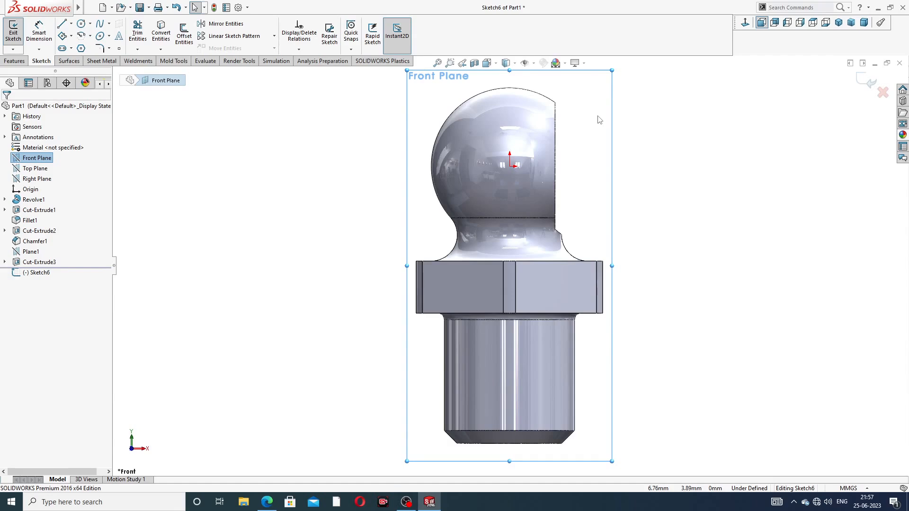
{"action": "scroll", "coordinate": [597, 116], "scroll_direction": "up", "scroll_amount": 1}
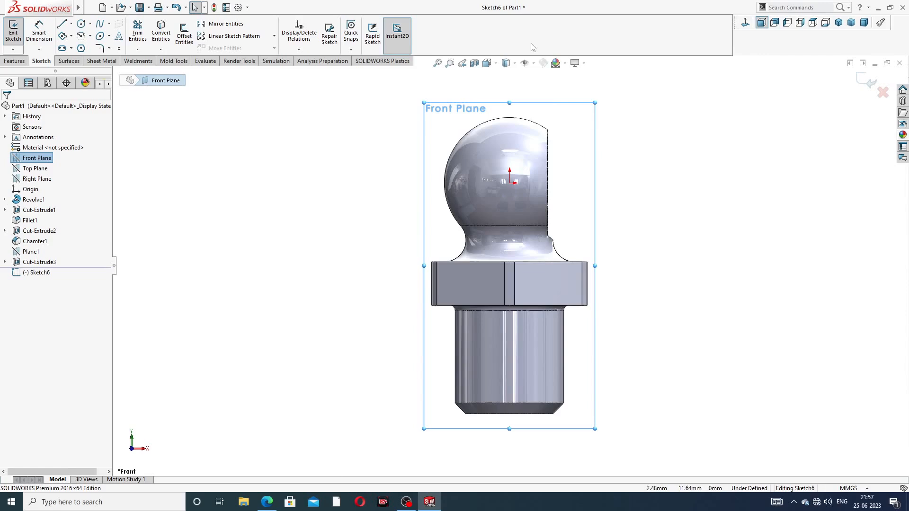
{"action": "scroll", "coordinate": [535, 114], "scroll_direction": "down", "scroll_amount": 3}
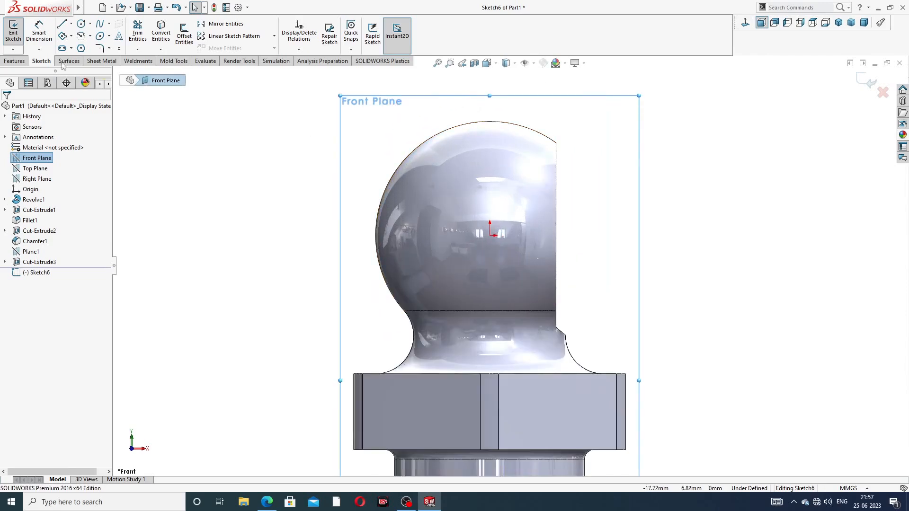
{"action": "left_click", "coordinate": [62, 24]}
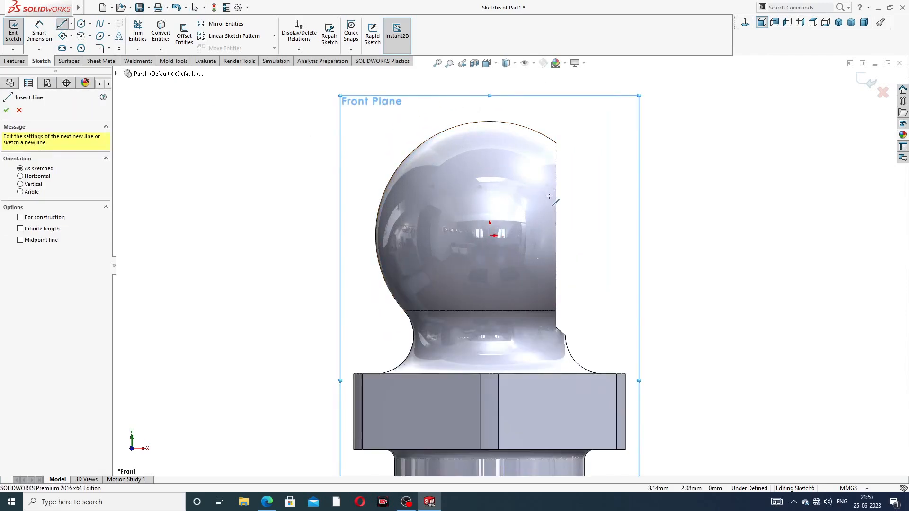
Step: Draw the closed side-arm outline: base line, vertical and sloped edges, arc, and lines back to the ball face
{"action": "left_click", "coordinate": [556, 235]}
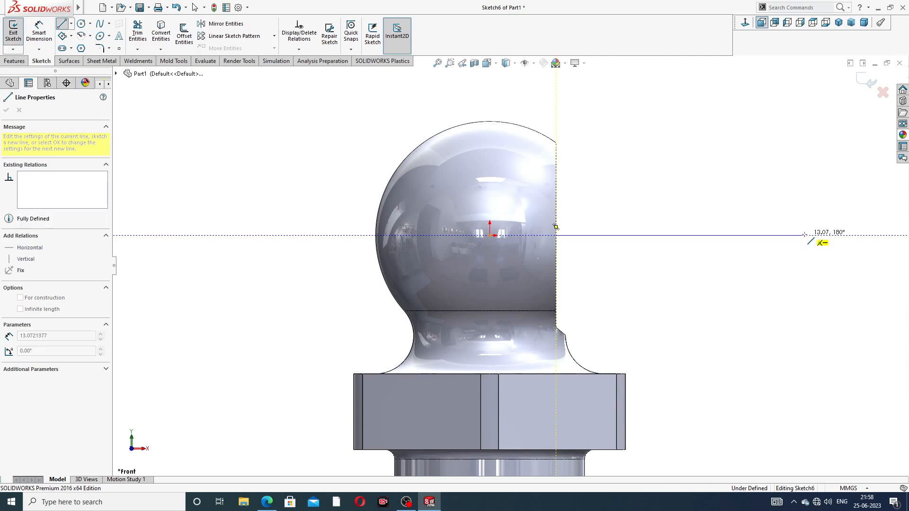
{"action": "left_click", "coordinate": [804, 235]}
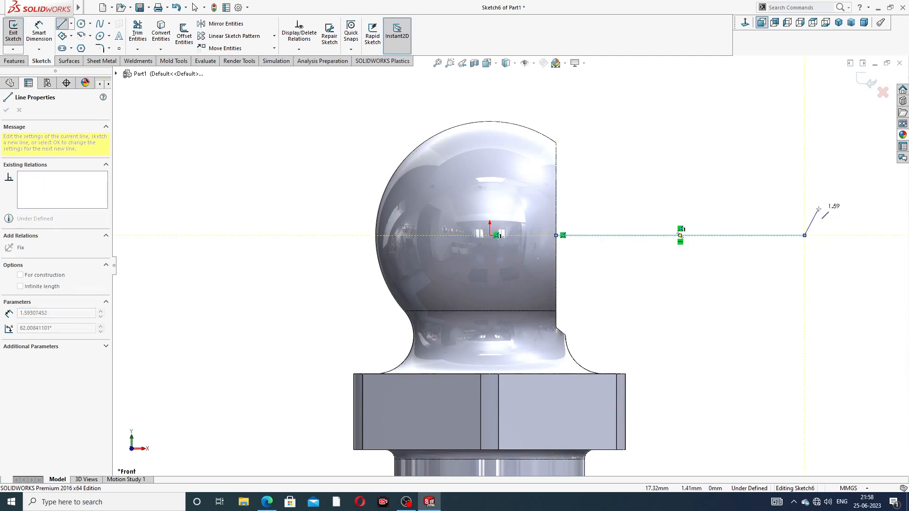
{"action": "left_click", "coordinate": [804, 182]}
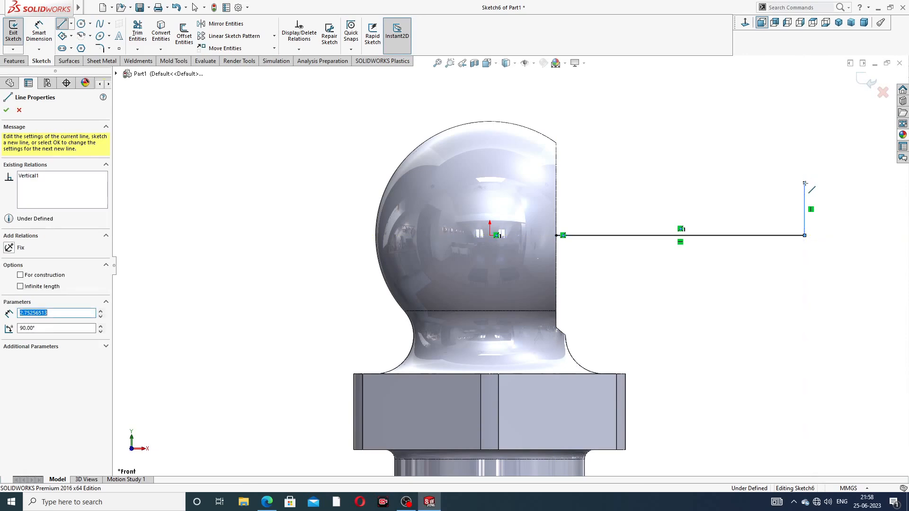
{"action": "left_click", "coordinate": [762, 160]}
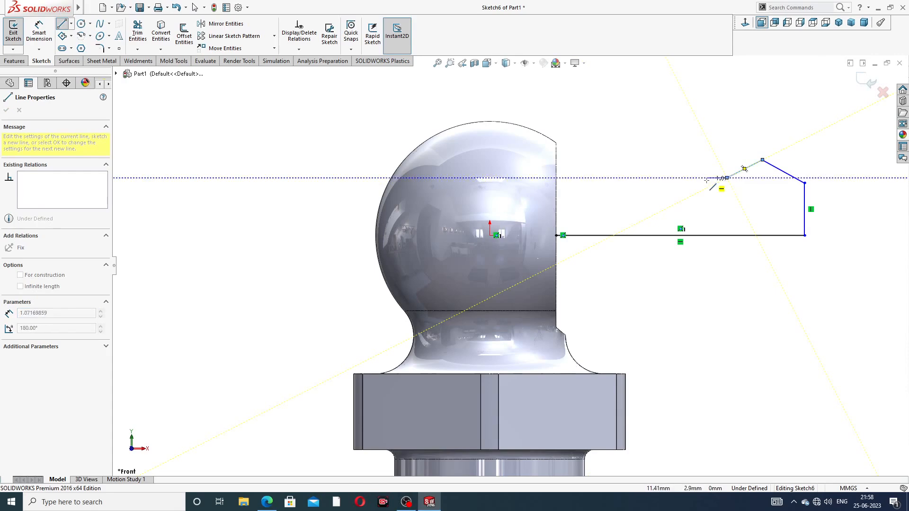
{"action": "left_click", "coordinate": [727, 178]}
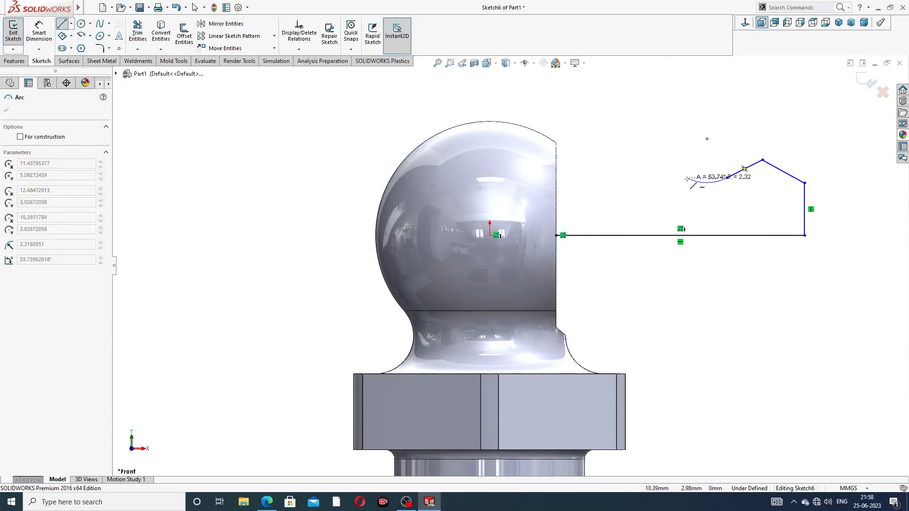
{"action": "left_click", "coordinate": [625, 152]}
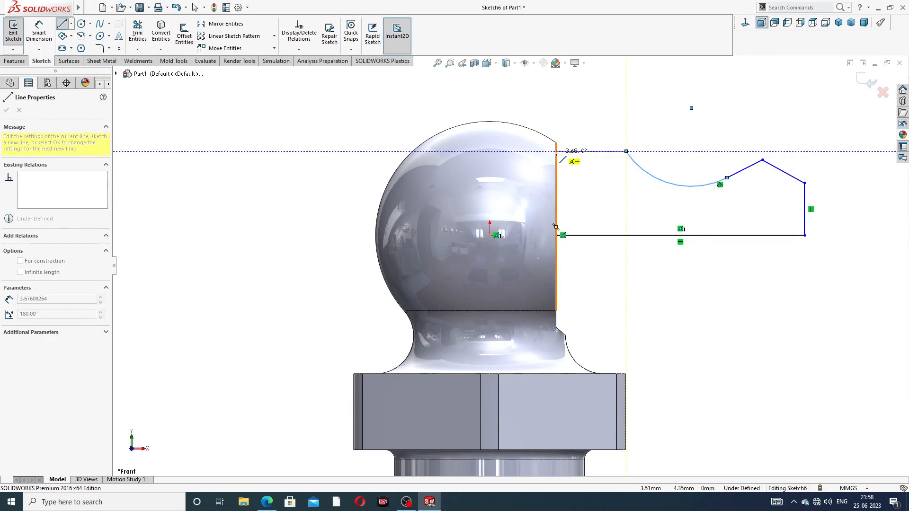
{"action": "left_click", "coordinate": [556, 152]}
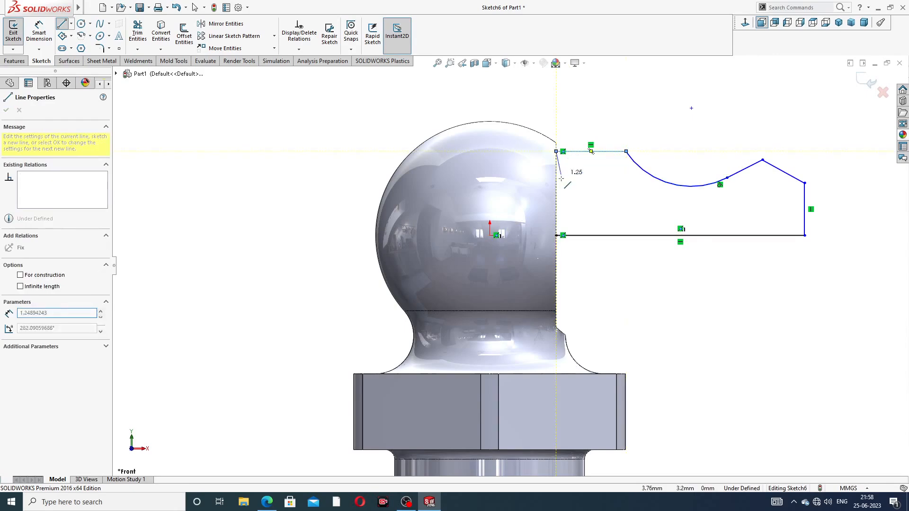
{"action": "left_click", "coordinate": [555, 236]}
{"action": "right_click", "coordinate": [684, 112]}
{"action": "left_click", "coordinate": [707, 121]}
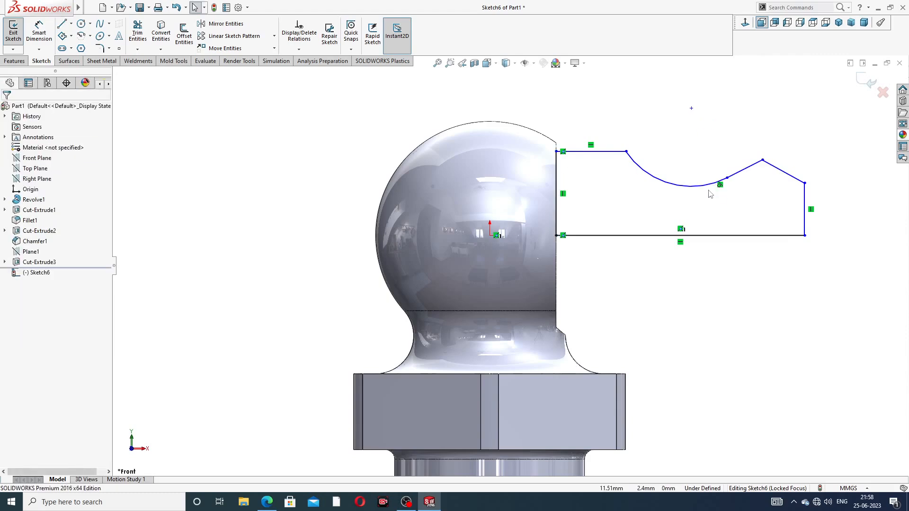
{"action": "scroll", "coordinate": [710, 192], "scroll_direction": "down", "scroll_amount": 3}
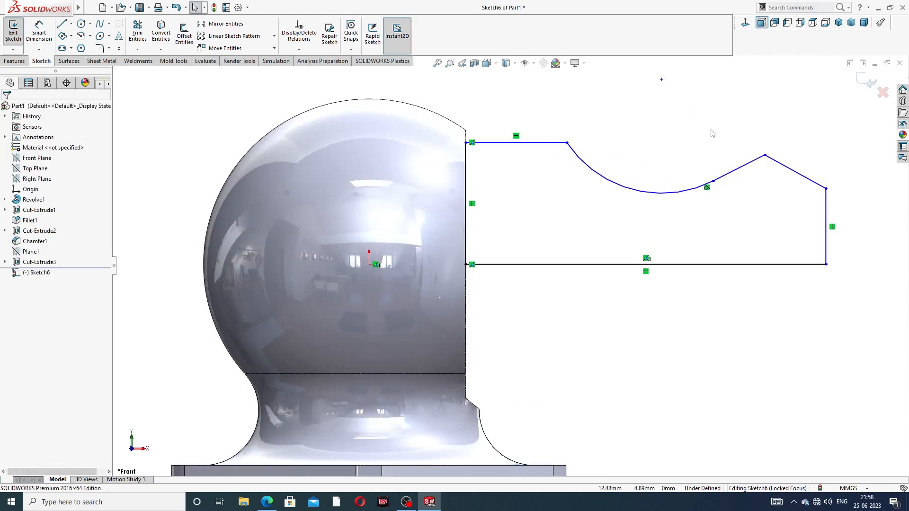
{"action": "left_click", "coordinate": [39, 32]}
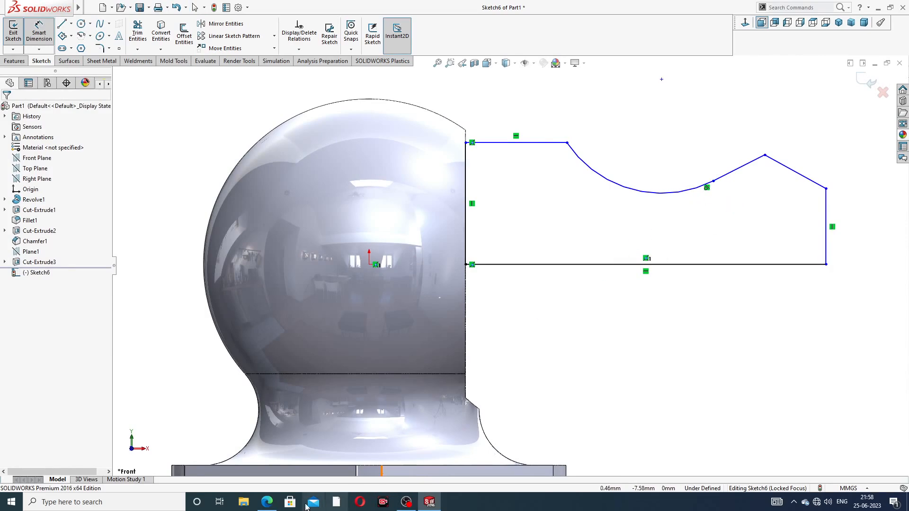
Step: Glance at the drawing PDF, then pick the sketch's bottom line for dimensioning
{"action": "left_click", "coordinate": [267, 502]}
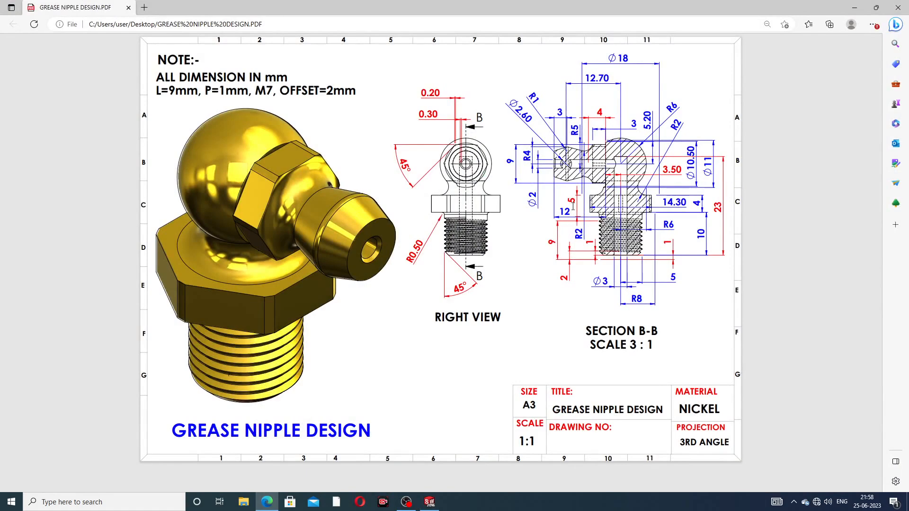
{"action": "left_click", "coordinate": [267, 502]}
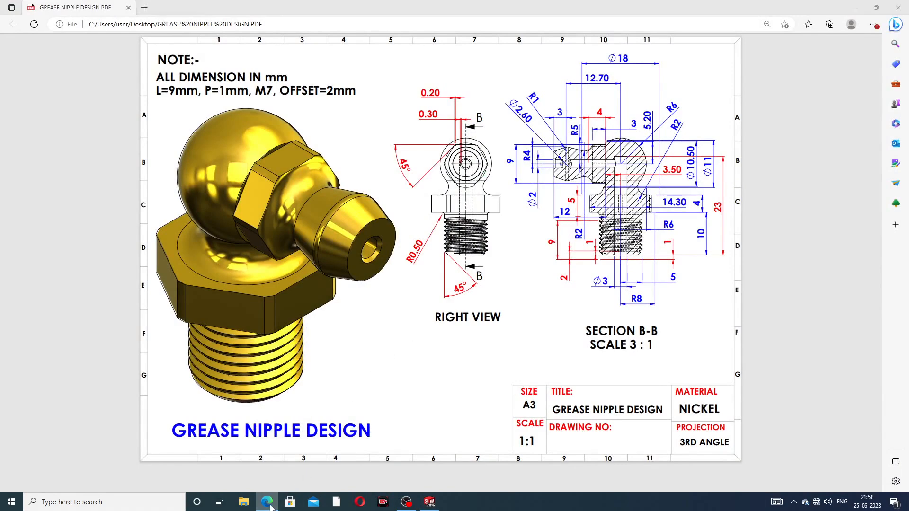
{"action": "left_click", "coordinate": [616, 265]}
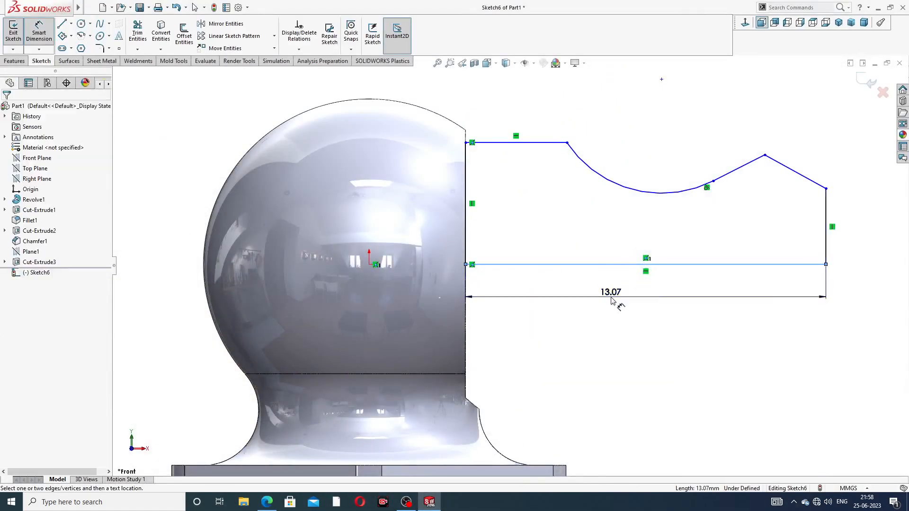
Step: Dimension the bottom line to 12 and the left side to 5
{"action": "left_click", "coordinate": [609, 297]}
{"action": "type", "text": "12"}
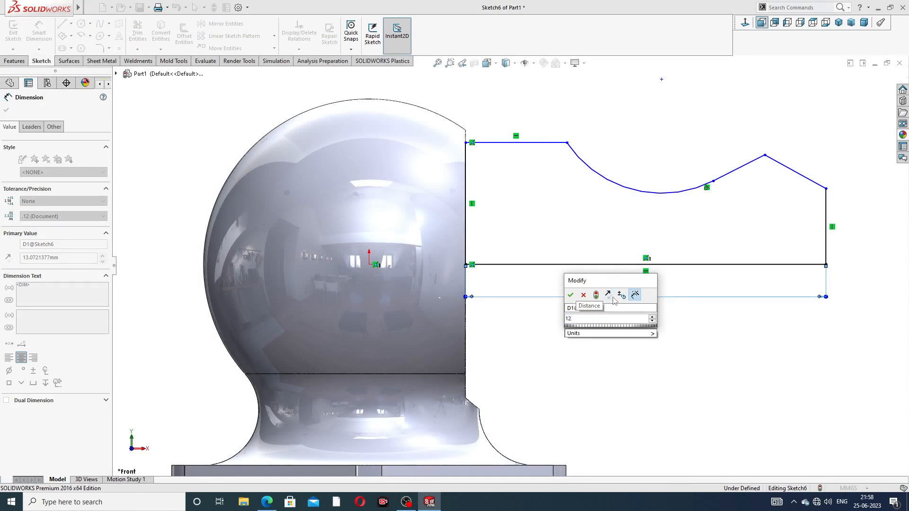
{"action": "key", "text": "Return"}
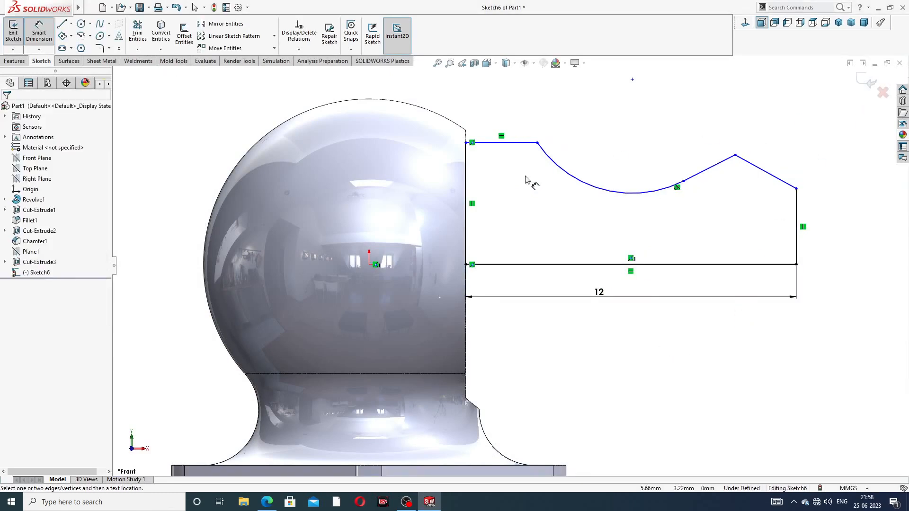
{"action": "left_click", "coordinate": [466, 172]}
{"action": "left_click", "coordinate": [450, 189]}
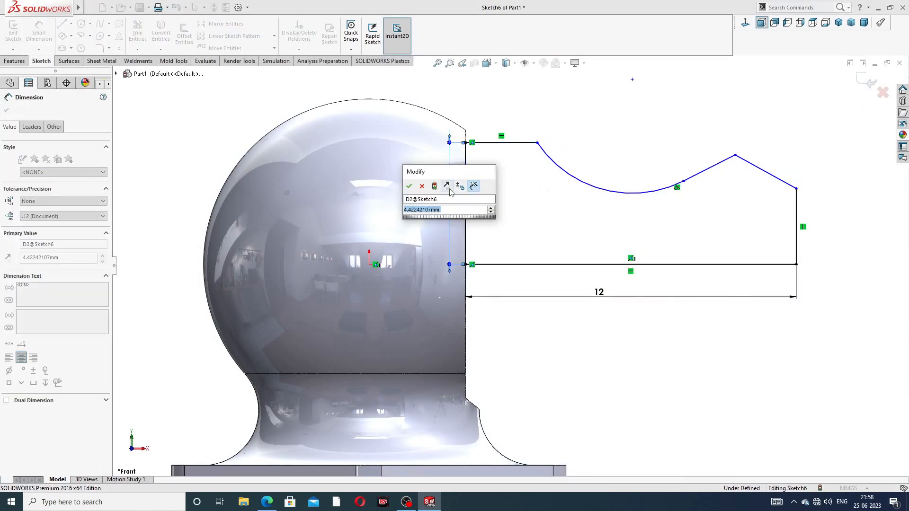
{"action": "type", "text": "5"}
{"action": "key", "text": "Return"}
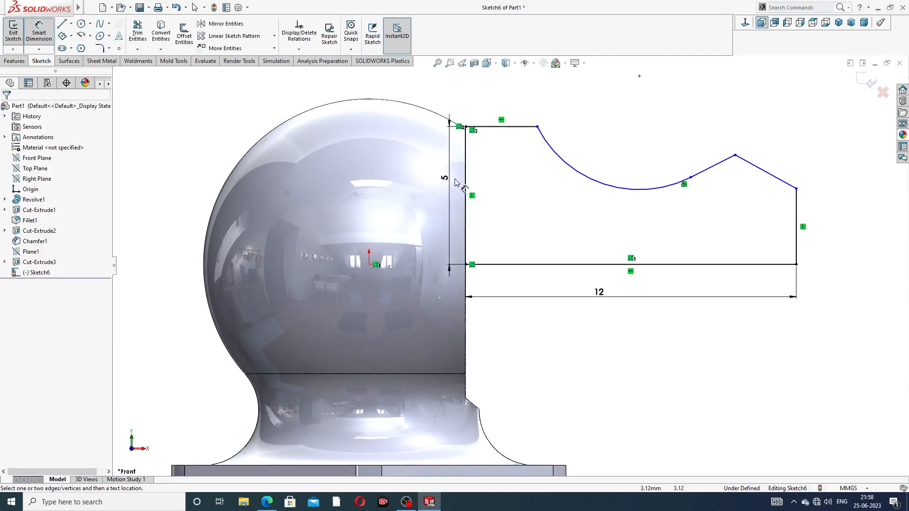
Step: Dimension the right vertical side to 3, correcting an initial 4
{"action": "left_click", "coordinate": [798, 213]}
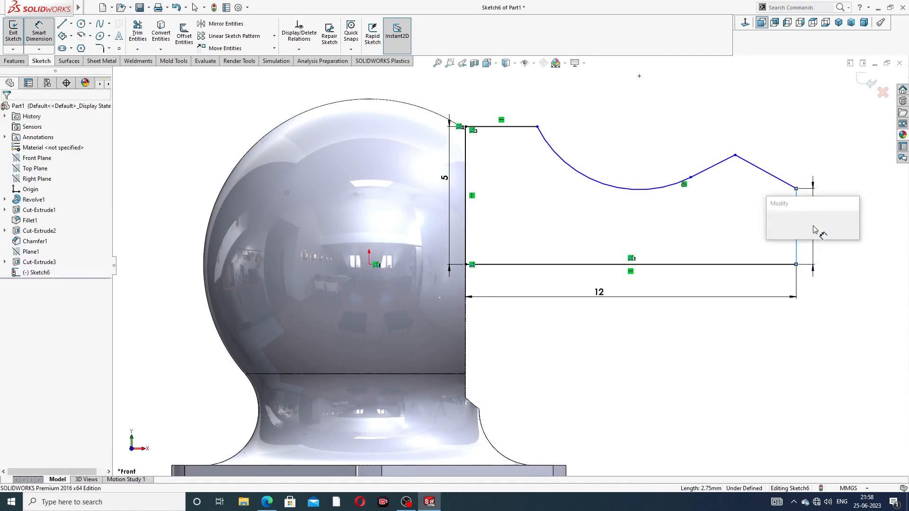
{"action": "left_click", "coordinate": [813, 228]}
{"action": "type", "text": "4"}
{"action": "key", "text": "Return"}
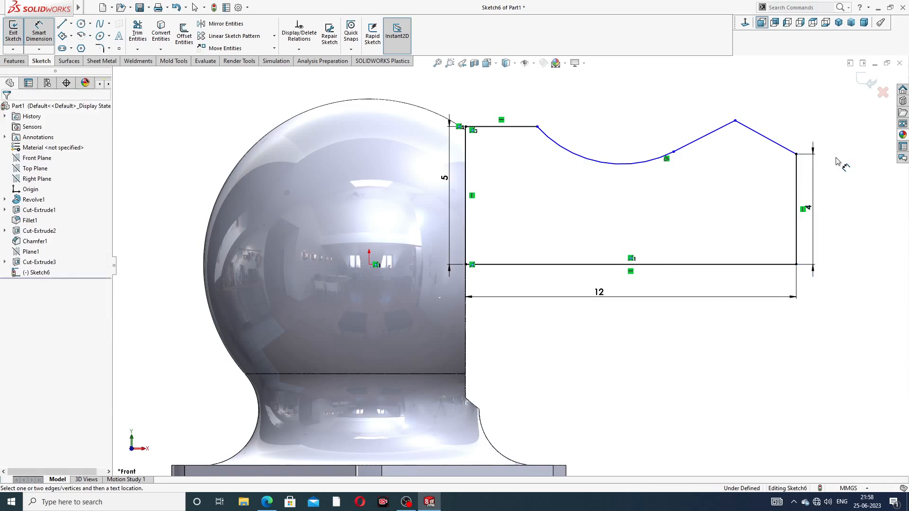
{"action": "left_click_drag", "start_coordinate": [807, 207], "coordinate": [821, 211]}
{"action": "double_click", "coordinate": [820, 211]}
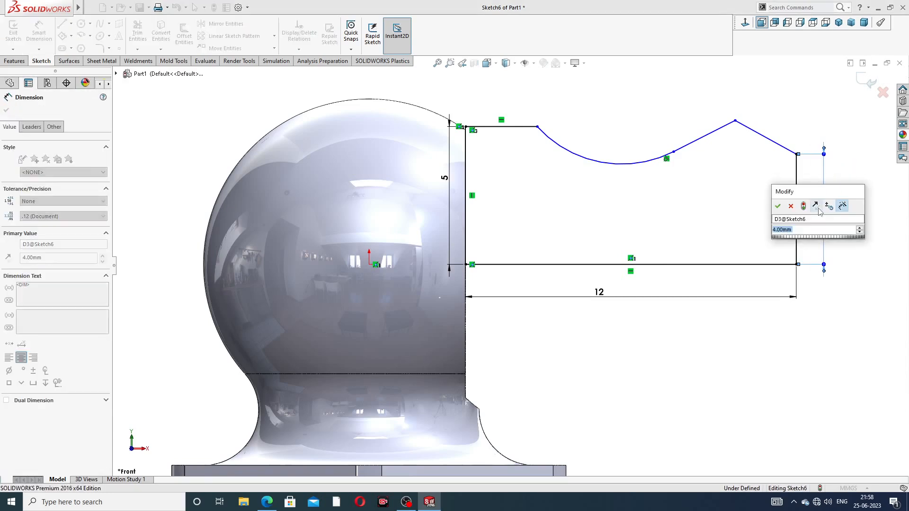
{"action": "type", "text": "3"}
{"action": "key", "text": "Return"}
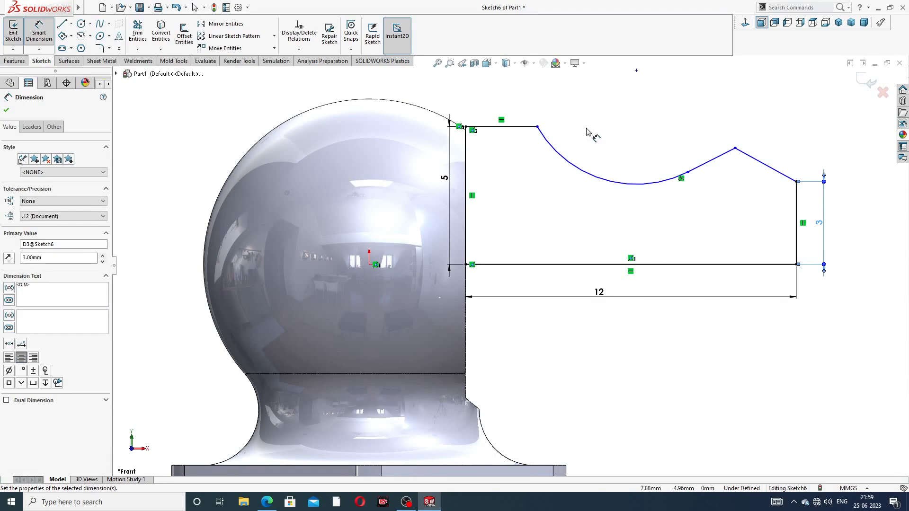
Step: Dimension the top line to 3 and bring the drawing PDF back up
{"action": "left_click", "coordinate": [523, 127]}
{"action": "left_click", "coordinate": [510, 110]}
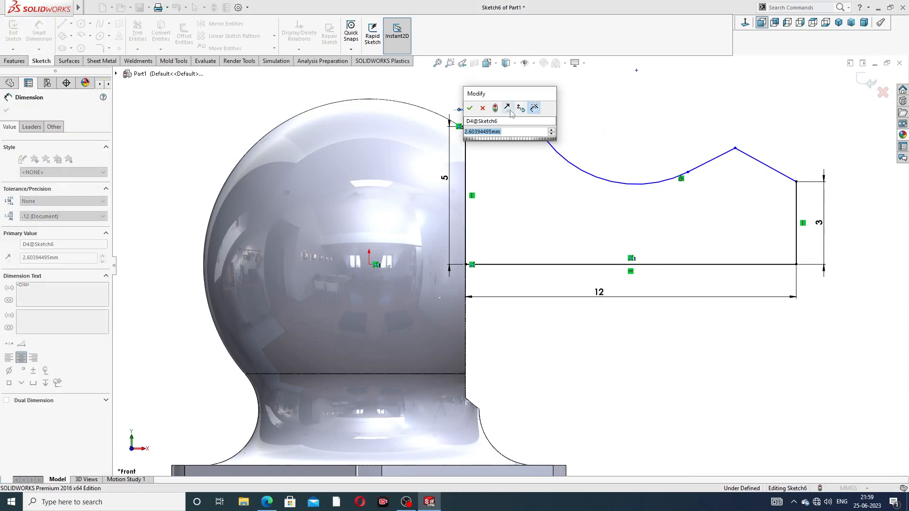
{"action": "type", "text": "3"}
{"action": "key", "text": "Return"}
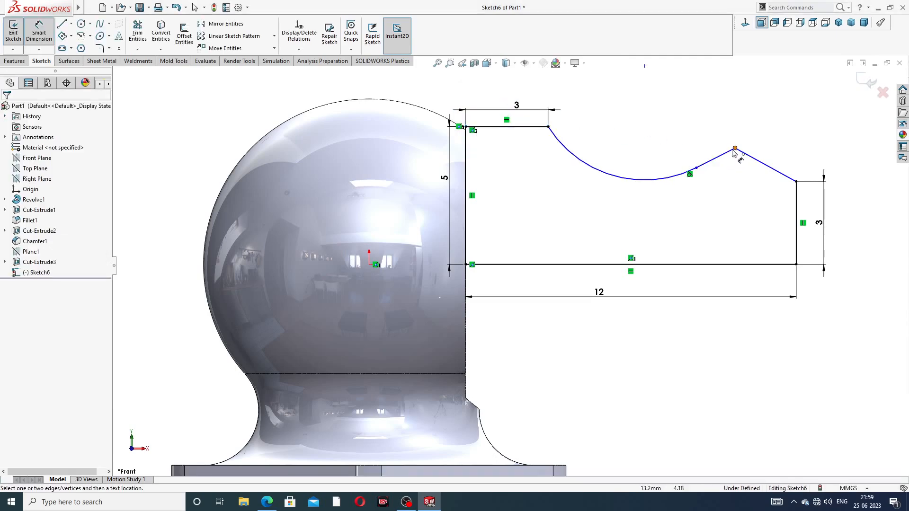
{"action": "left_click", "coordinate": [273, 500]}
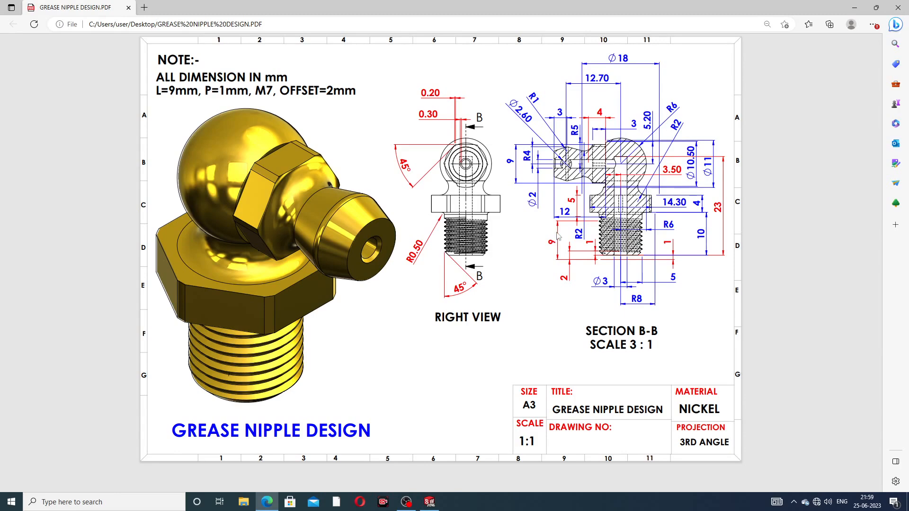
Step: Switch from the Edge drawing PDF back to Sketch6 in SOLIDWORKS
{"action": "left_click", "coordinate": [429, 502]}
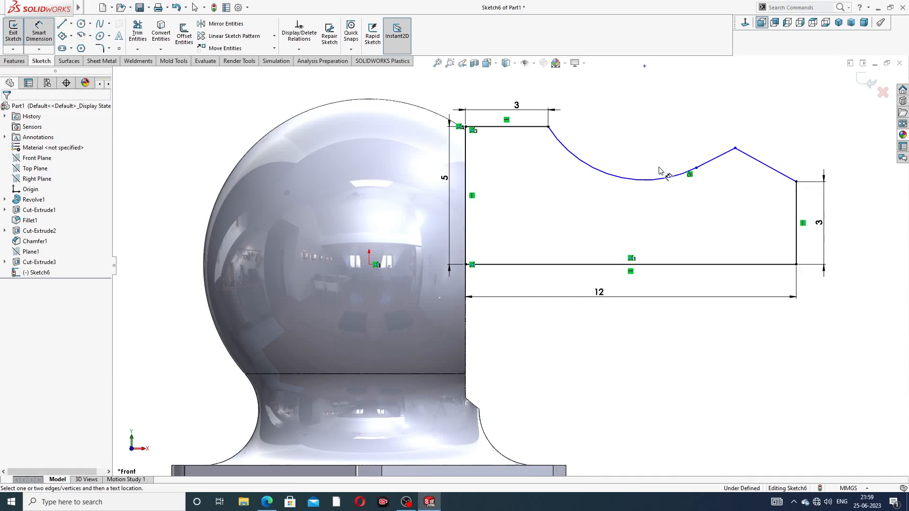
Step: Dimension the arc radius to 2 and the peak 3 from the right end
{"action": "left_click", "coordinate": [621, 179]}
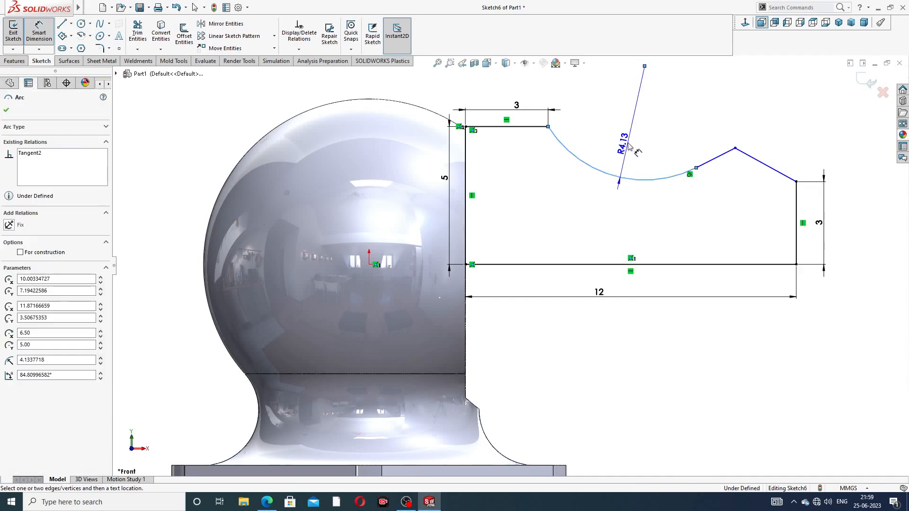
{"action": "left_click", "coordinate": [636, 136]}
{"action": "type", "text": "2"}
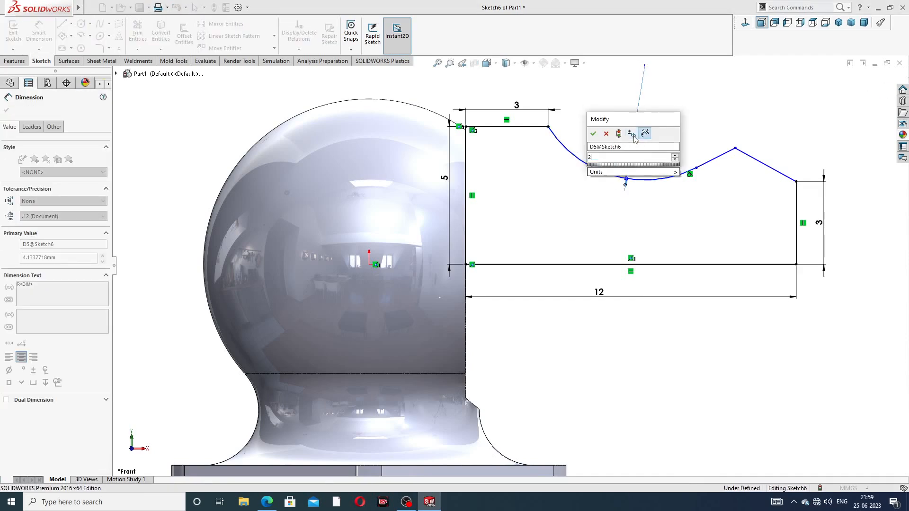
{"action": "key", "text": "Return"}
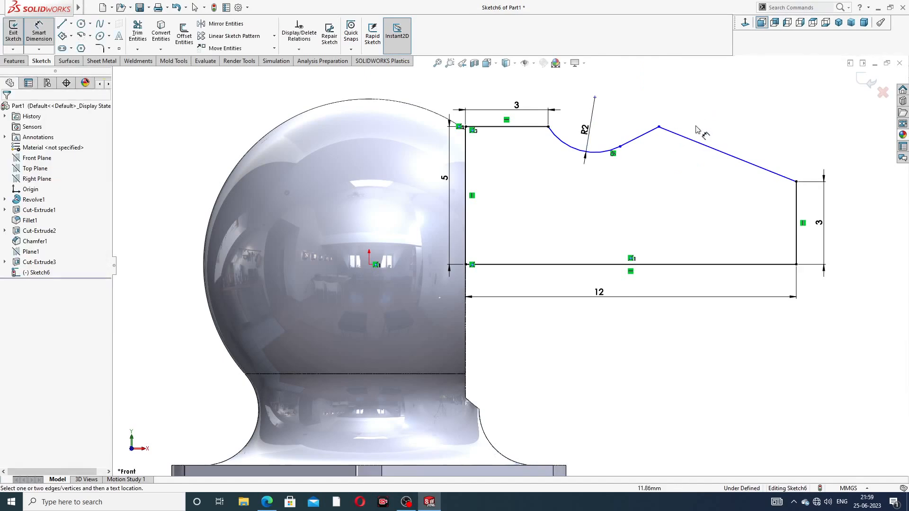
{"action": "left_click", "coordinate": [658, 126]}
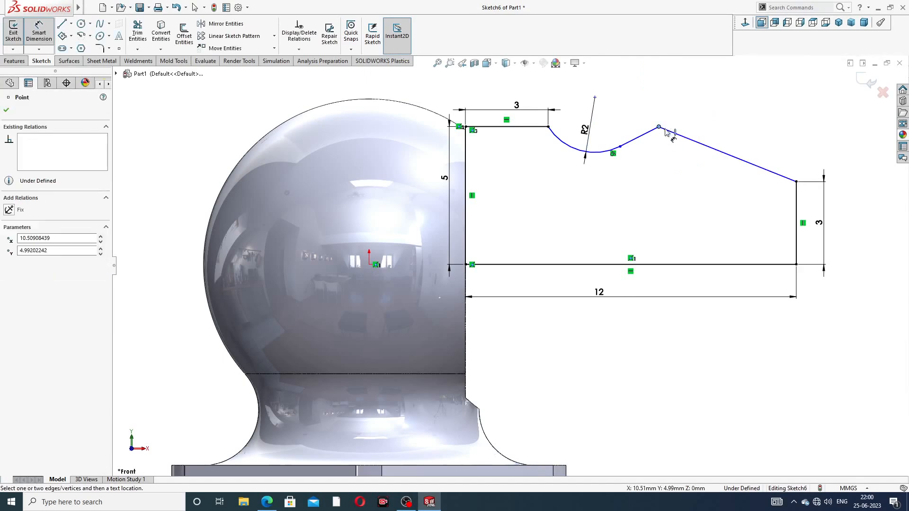
{"action": "left_click", "coordinate": [796, 182]}
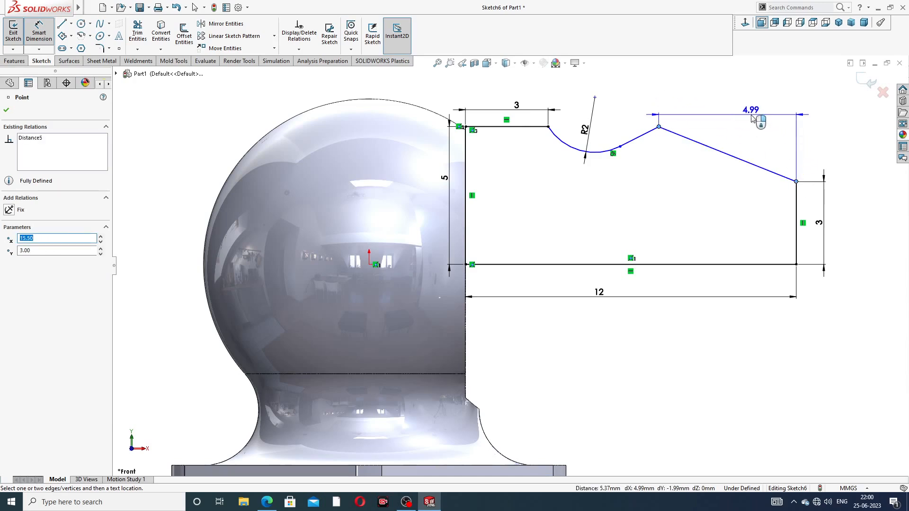
{"action": "left_click", "coordinate": [753, 117]}
{"action": "type", "text": "3"}
{"action": "key", "text": "Return"}
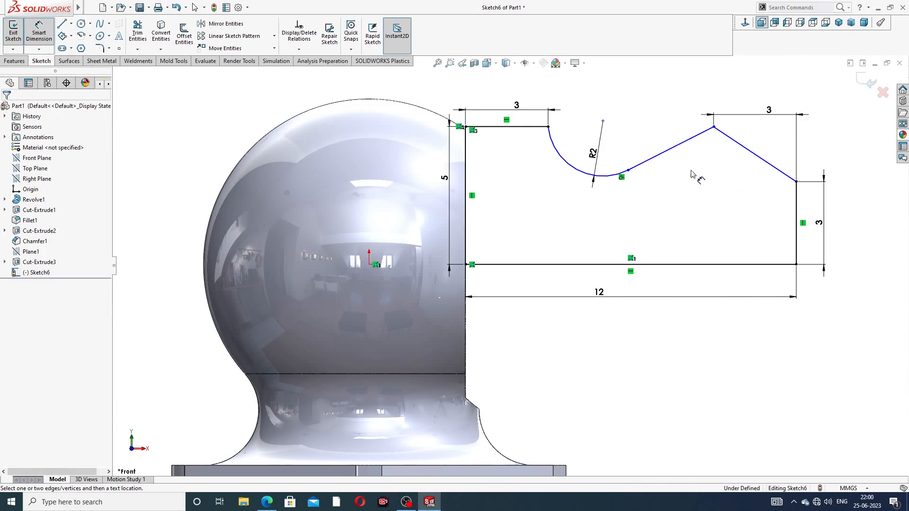
Step: Dimension the peak height to 5 above the base line
{"action": "left_click", "coordinate": [713, 126]}
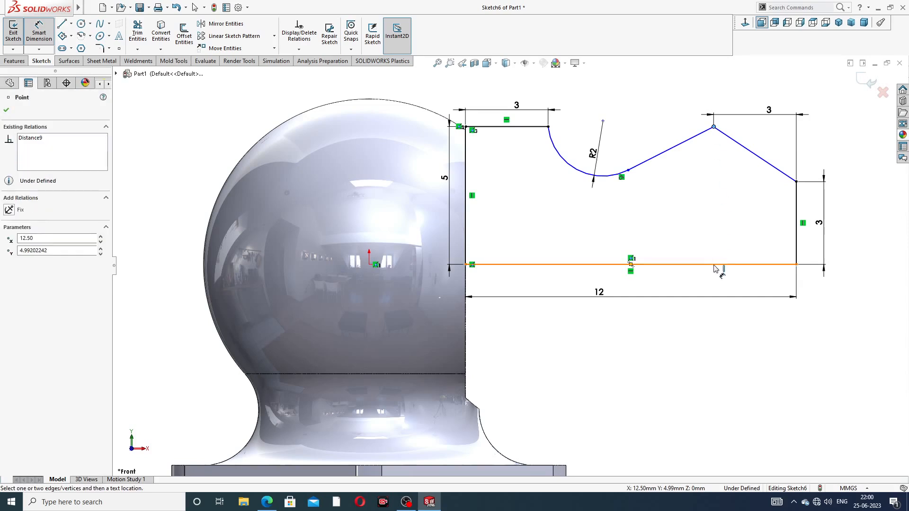
{"action": "left_click", "coordinate": [720, 264]}
{"action": "left_click", "coordinate": [849, 232]}
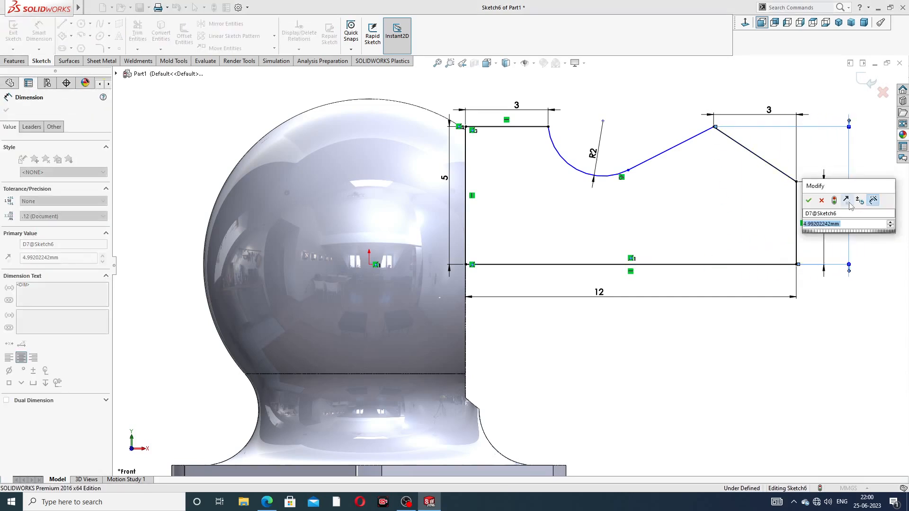
{"action": "type", "text": "5"}
{"action": "key", "text": "Return"}
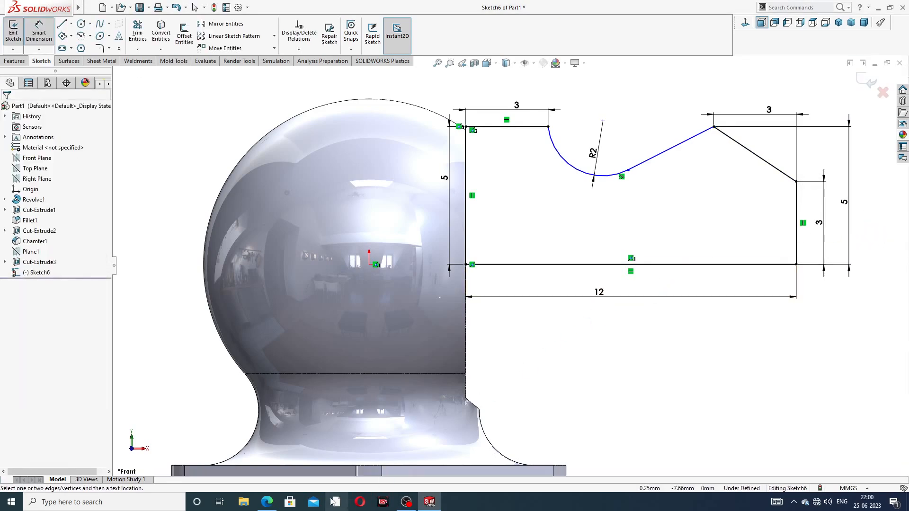
Step: Bring the grease nipple drawing PDF back up in Edge for reference
{"action": "left_click", "coordinate": [267, 502]}
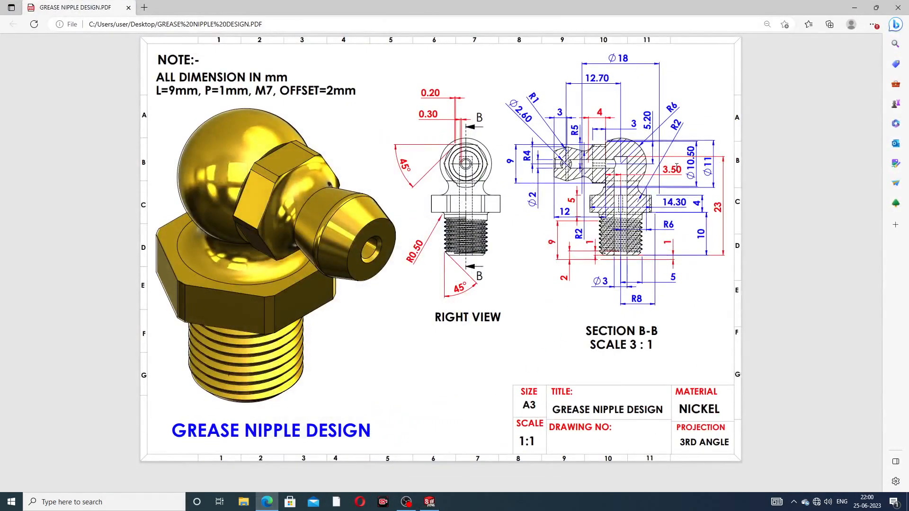
{"action": "left_click", "coordinate": [267, 501]}
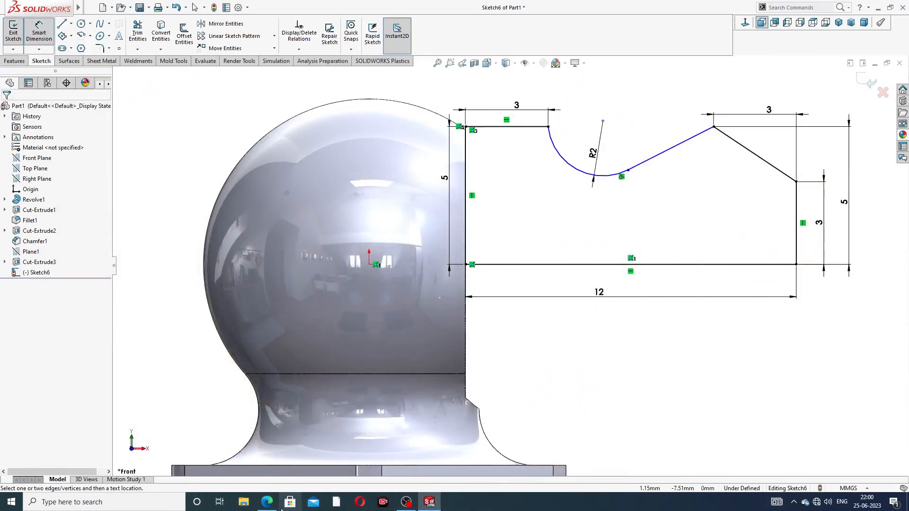
{"action": "left_click", "coordinate": [267, 501]}
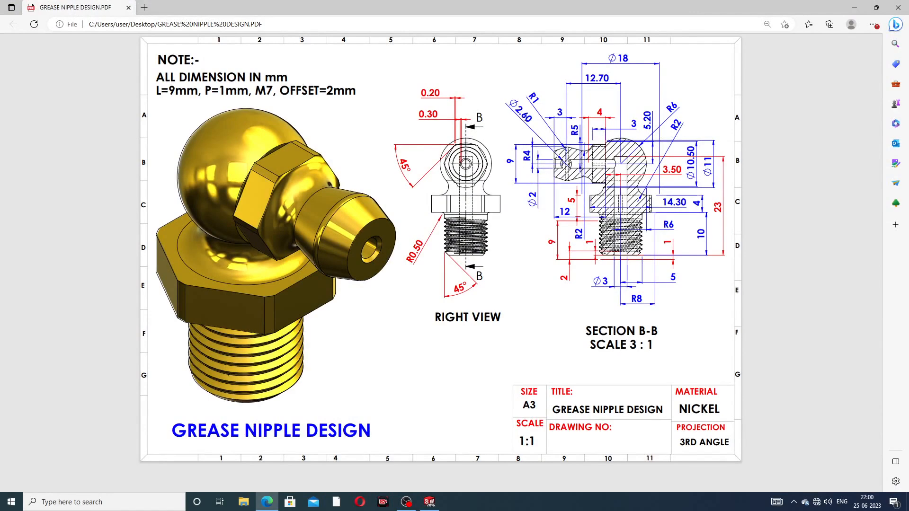
Step: Change the arc radius to 2.60 and nudge the top-right 3 dimension upward
{"action": "left_click", "coordinate": [267, 501]}
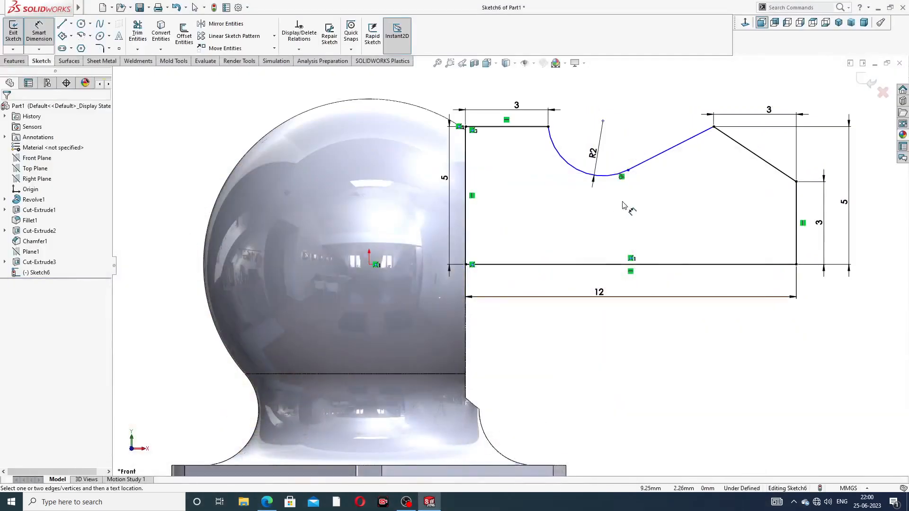
{"action": "left_click", "coordinate": [606, 172]}
{"action": "left_click", "coordinate": [595, 157]}
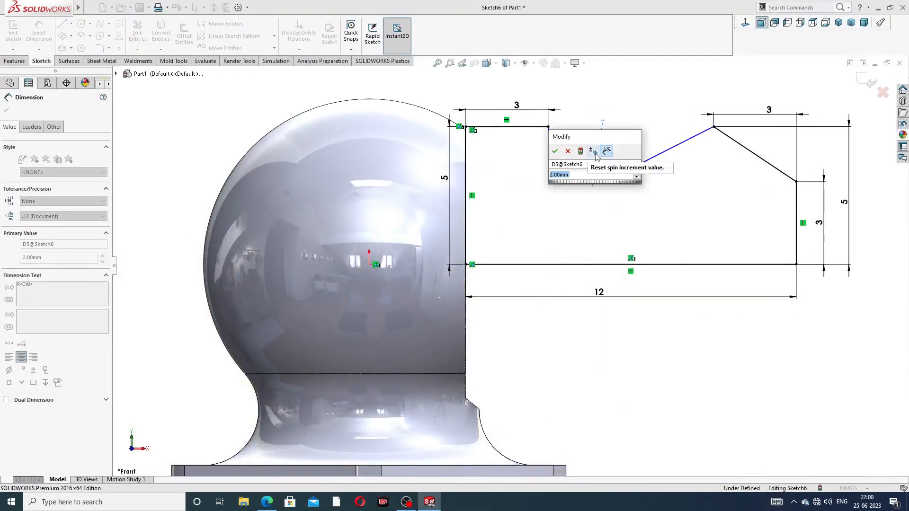
{"action": "type", "text": "2.6"}
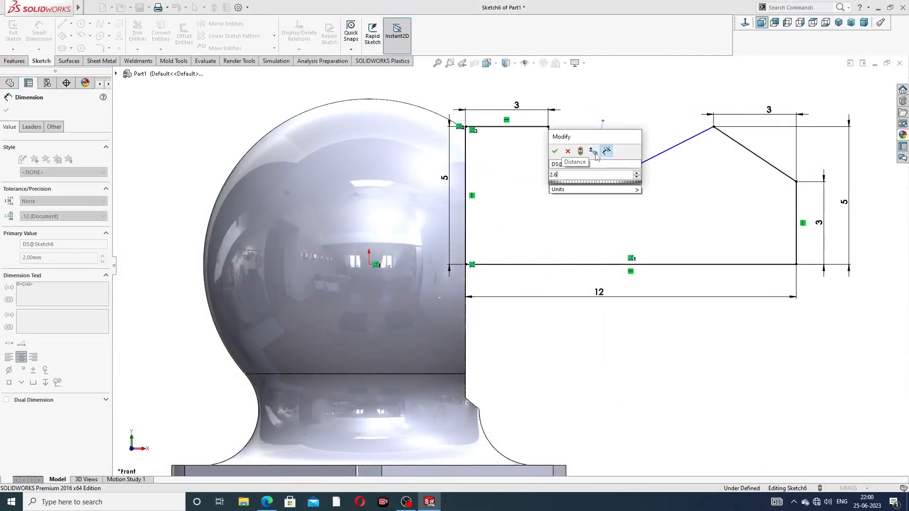
{"action": "key", "text": "Return"}
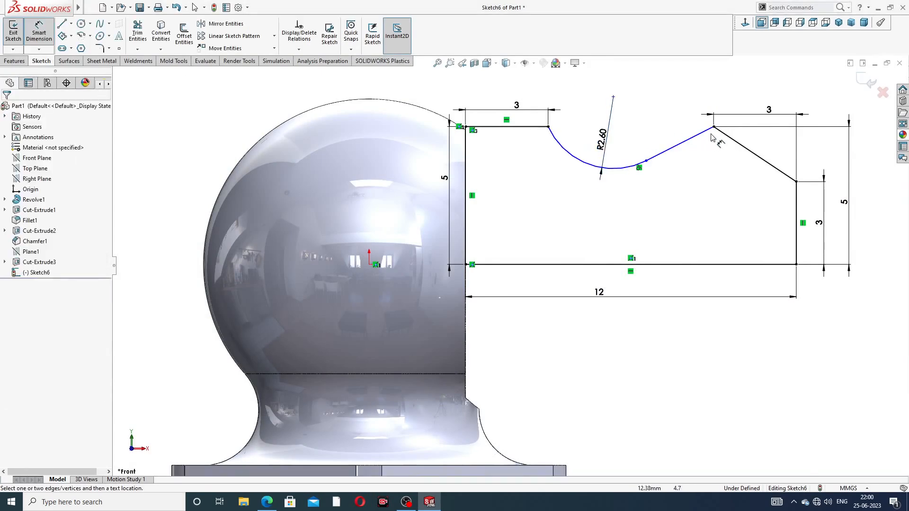
{"action": "left_click_drag", "start_coordinate": [763, 112], "coordinate": [755, 108]}
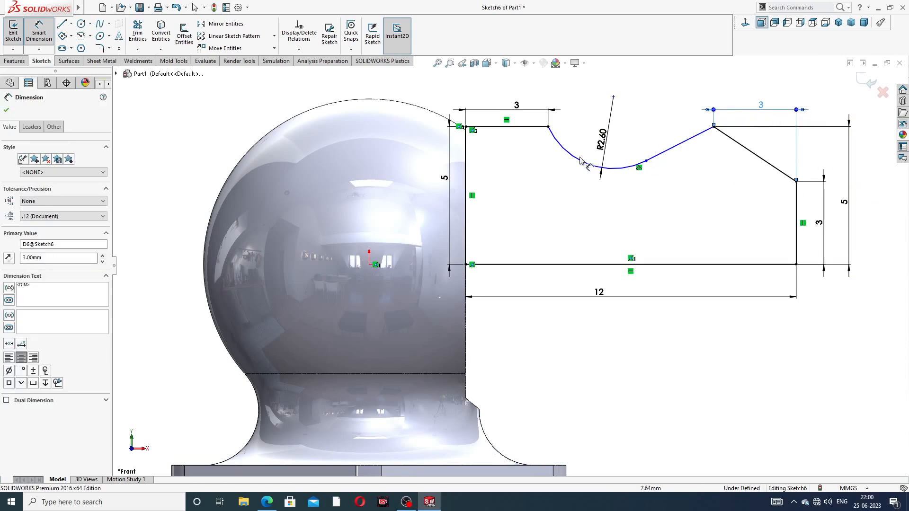
Step: Add a 2.37 dimension from the arc centre to the base line, then delete it
{"action": "left_click", "coordinate": [549, 127]}
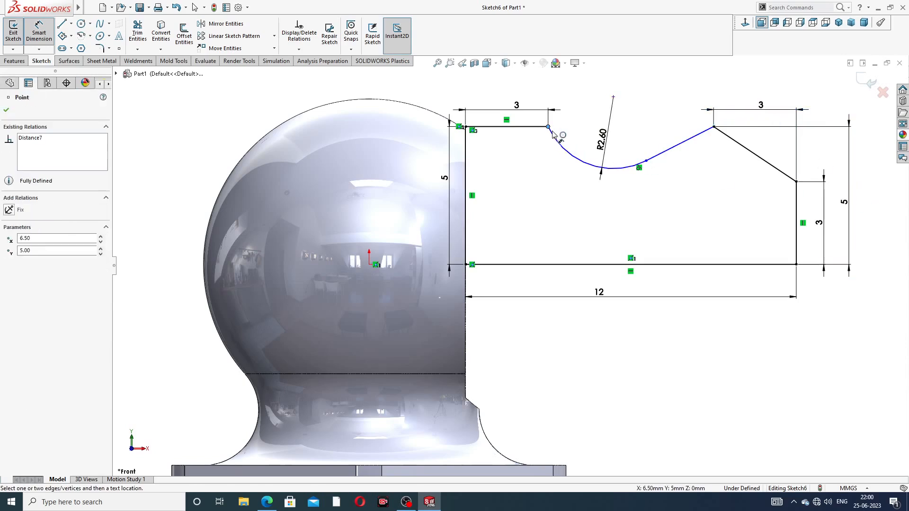
{"action": "left_click", "coordinate": [592, 265]}
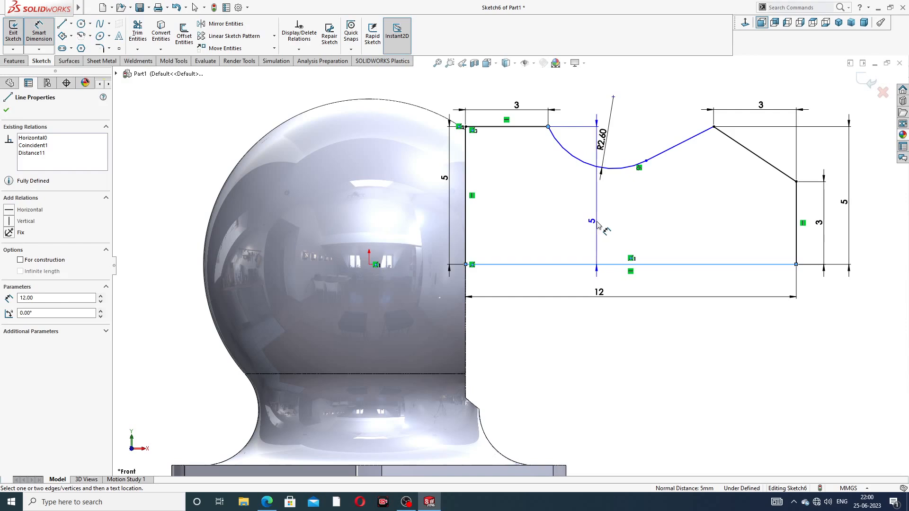
{"action": "key", "text": "Escape"}
{"action": "left_click", "coordinate": [613, 98]}
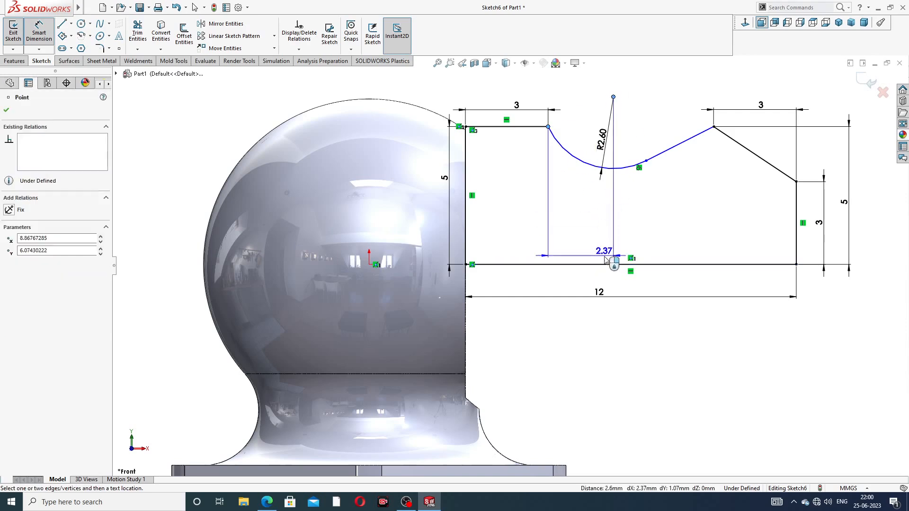
{"action": "key", "text": "Escape"}
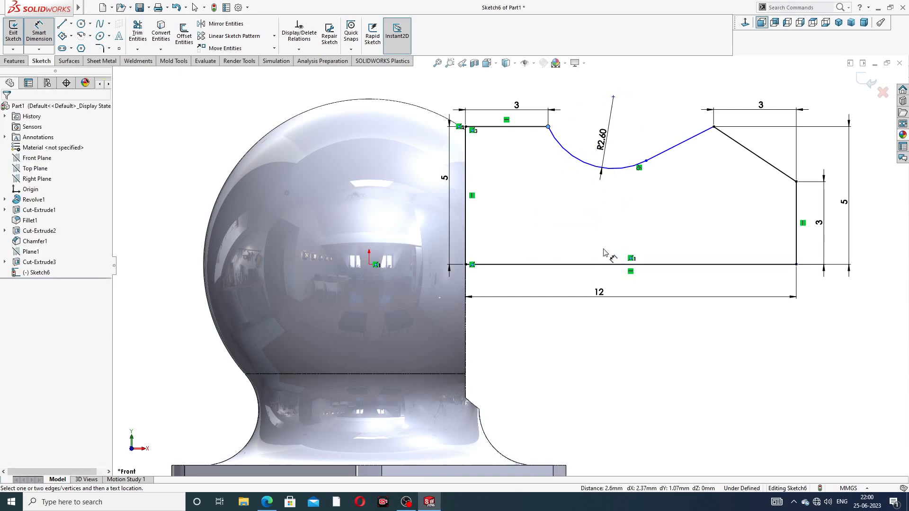
{"action": "left_click", "coordinate": [613, 98]}
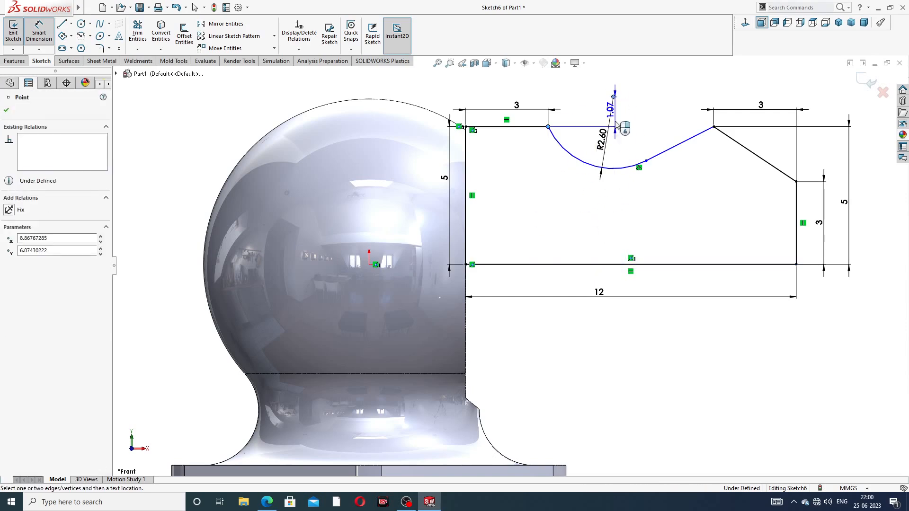
{"action": "left_click", "coordinate": [605, 269]}
{"action": "left_click", "coordinate": [600, 255]}
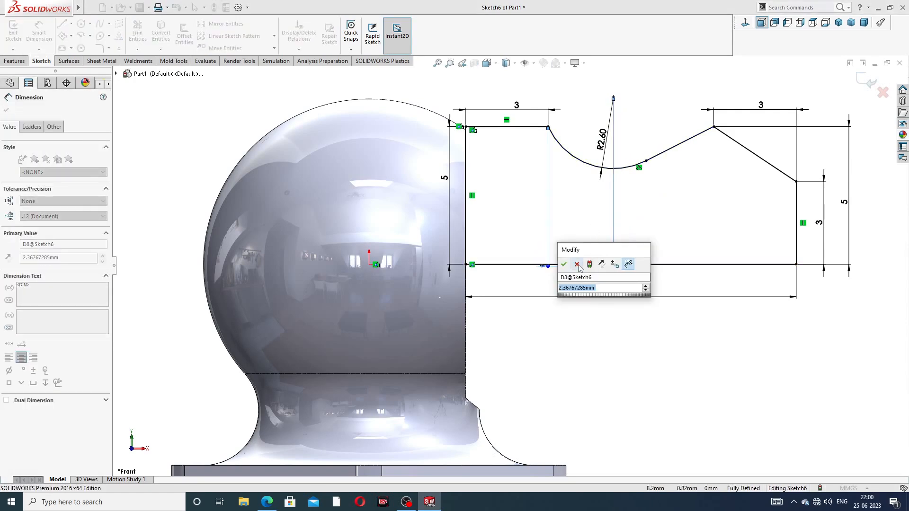
{"action": "left_click", "coordinate": [577, 265]}
{"action": "key", "text": "Escape"}
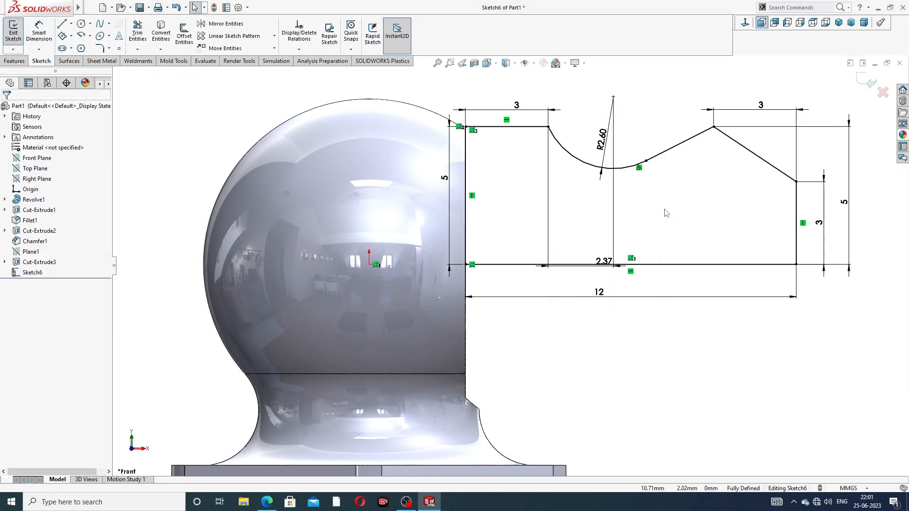
{"action": "left_click", "coordinate": [614, 219]}
{"action": "key", "text": "Delete"}
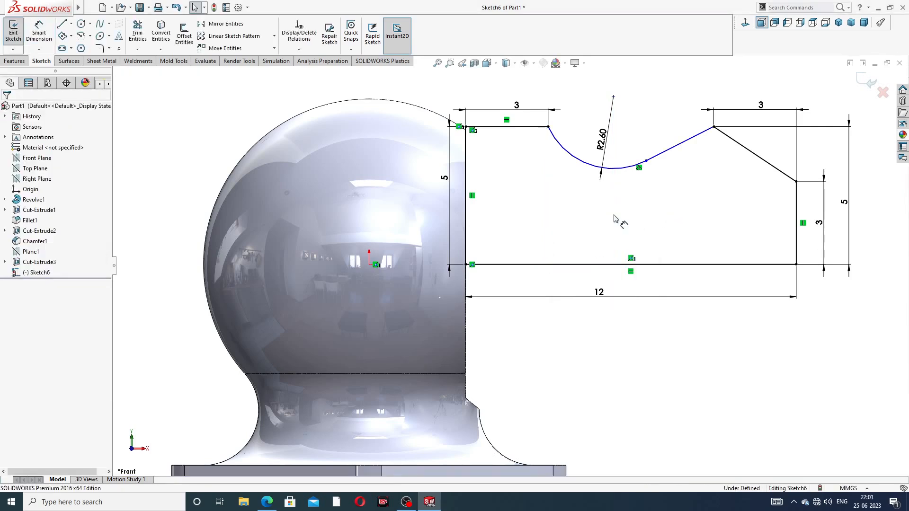
Step: Dimension the arc centre height and set the groove depth to 5.20
{"action": "left_click", "coordinate": [613, 97]}
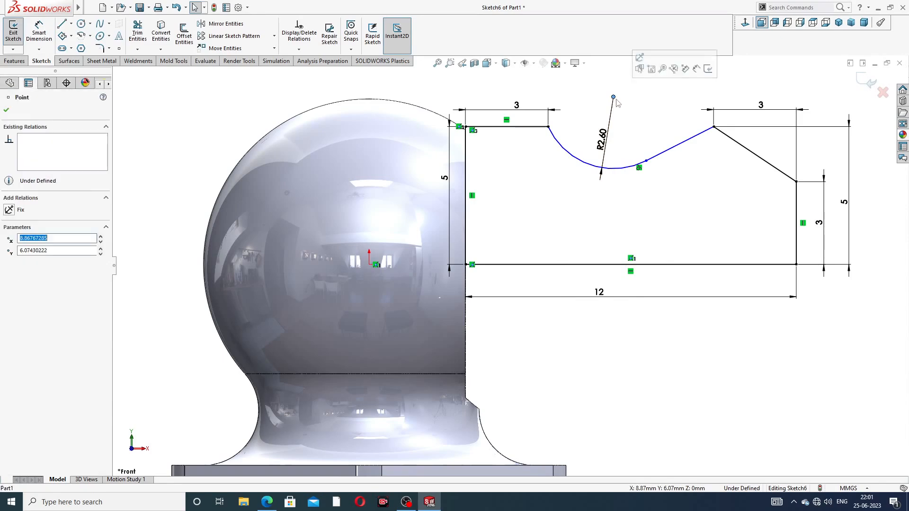
{"action": "left_click", "coordinate": [637, 218]}
{"action": "left_click", "coordinate": [38, 32]}
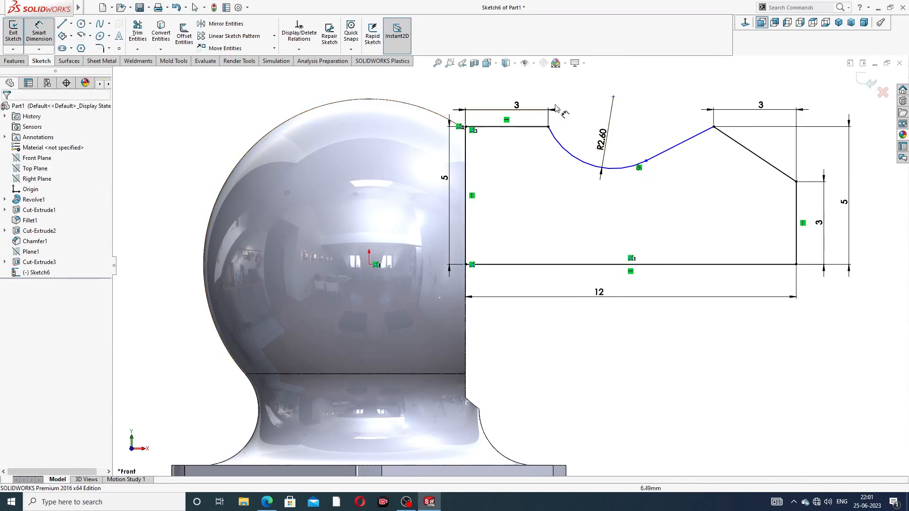
{"action": "left_click", "coordinate": [613, 97]}
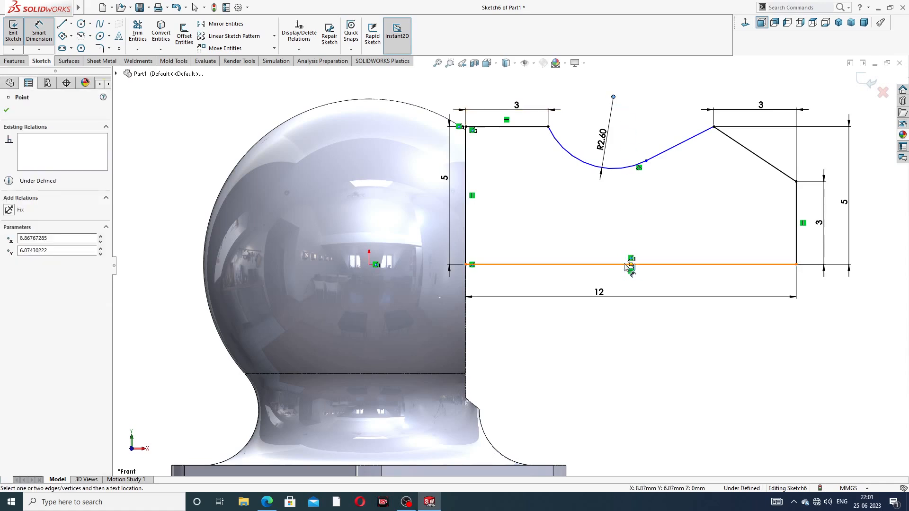
{"action": "left_click", "coordinate": [632, 264]}
{"action": "left_click", "coordinate": [640, 218]}
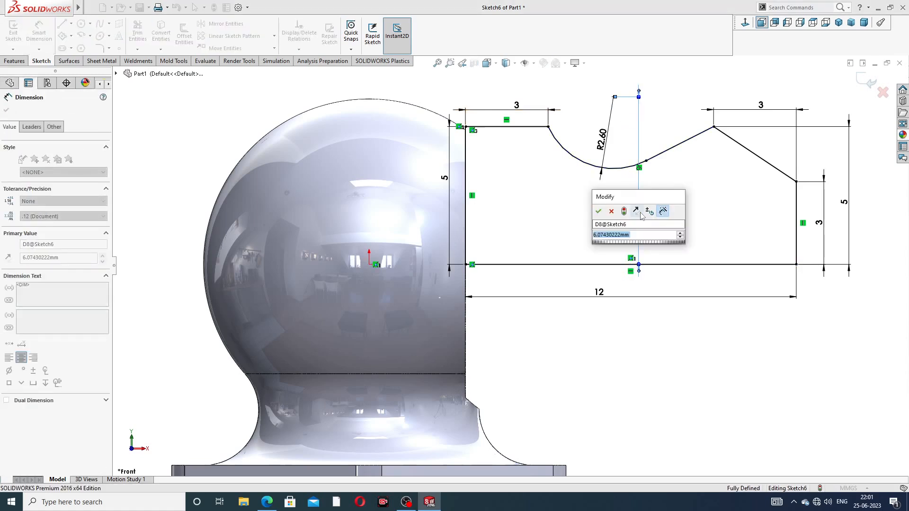
{"action": "type", "text": "5.2"}
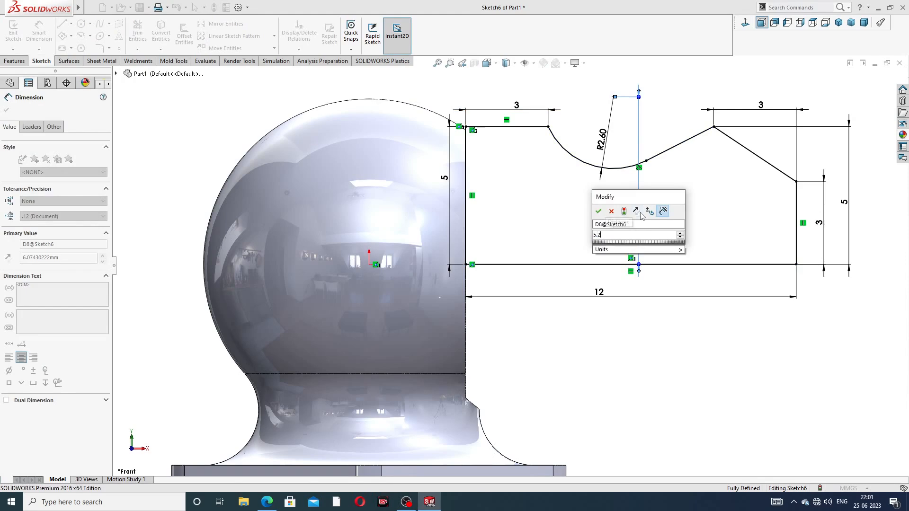
{"action": "key", "text": "Escape"}
{"action": "left_click", "coordinate": [717, 200]}
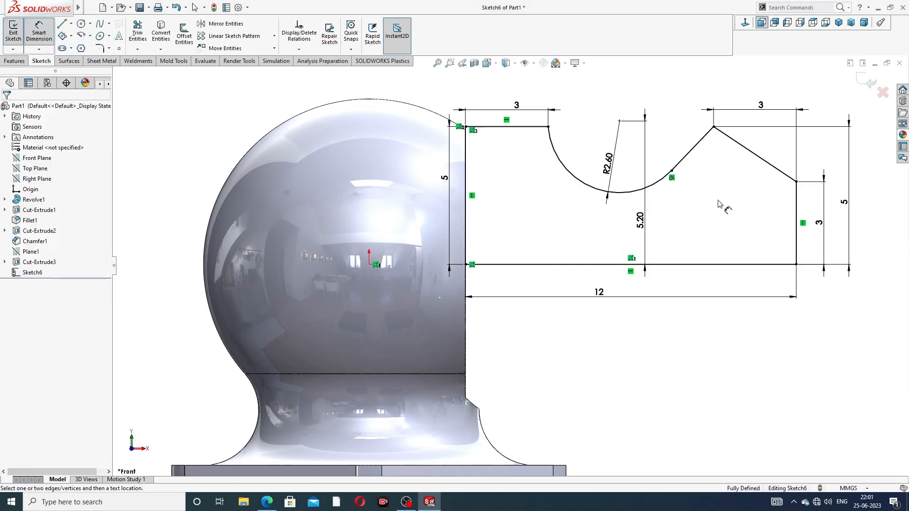
{"action": "left_click_drag", "start_coordinate": [644, 209], "coordinate": [574, 203]}
{"action": "left_click", "coordinate": [709, 217]}
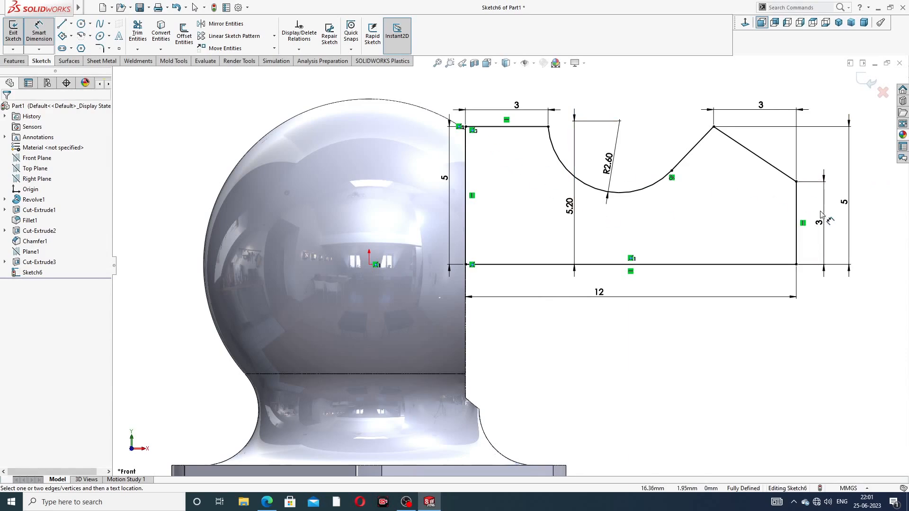
Step: Set the arm's right-end height to 4.50, lift the top 3 dimension, and switch to the PDF
{"action": "left_click", "coordinate": [841, 204]}
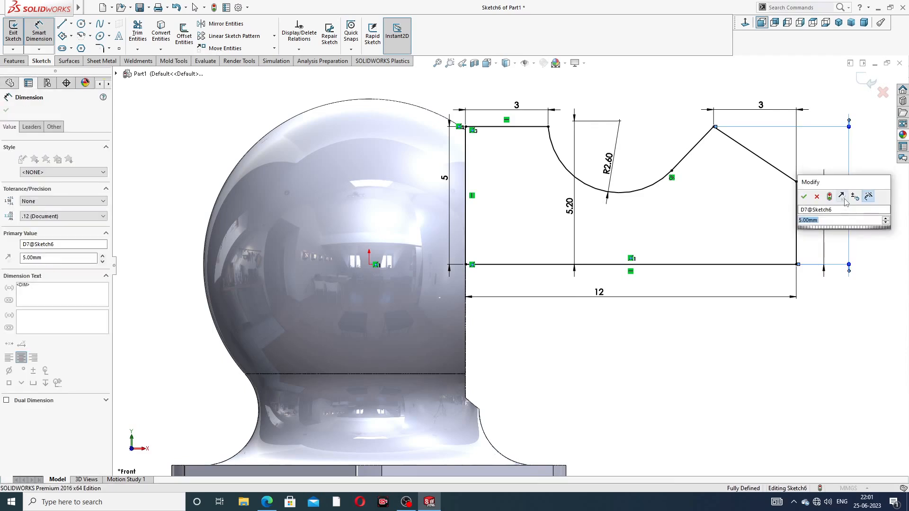
{"action": "type", "text": "4.5"}
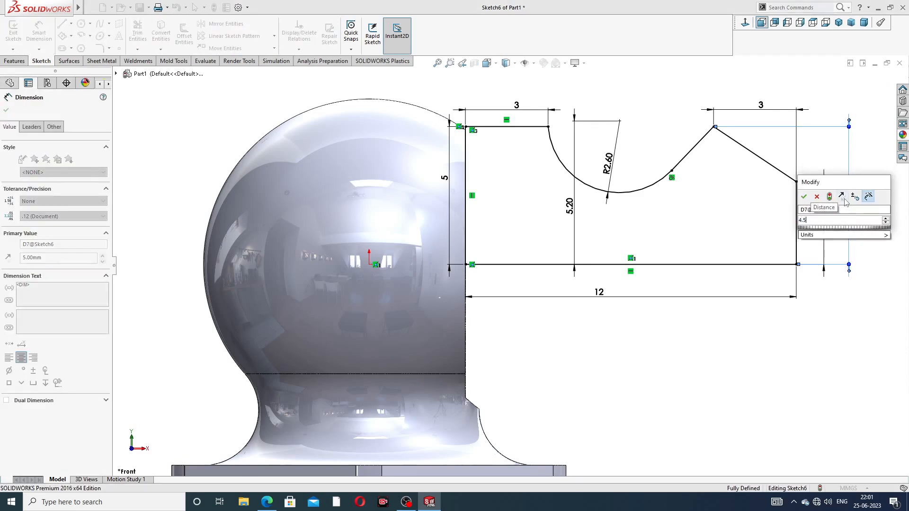
{"action": "key", "text": "Return"}
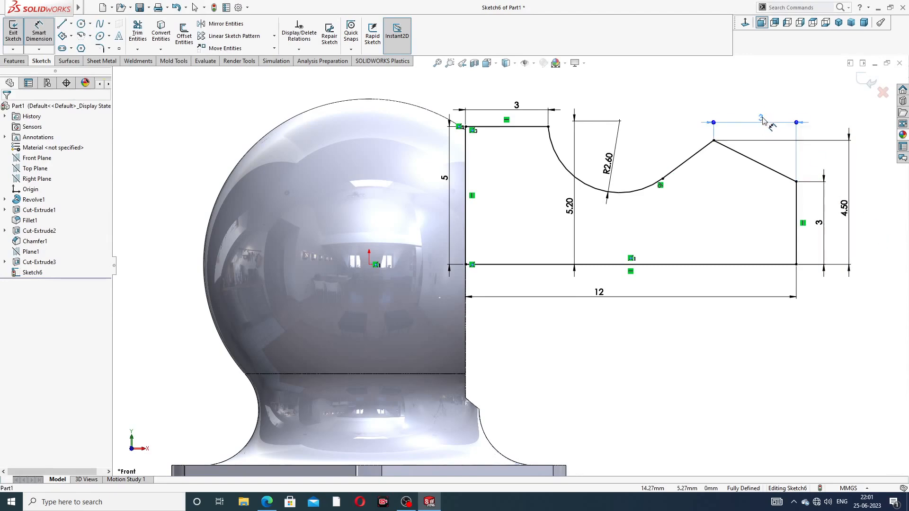
{"action": "left_click_drag", "start_coordinate": [762, 119], "coordinate": [761, 111]}
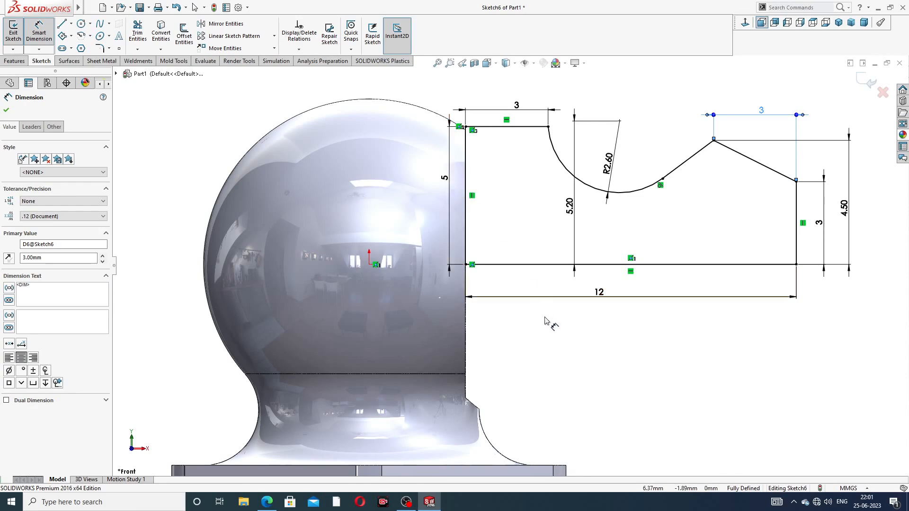
{"action": "key", "text": "alt+Tab"}
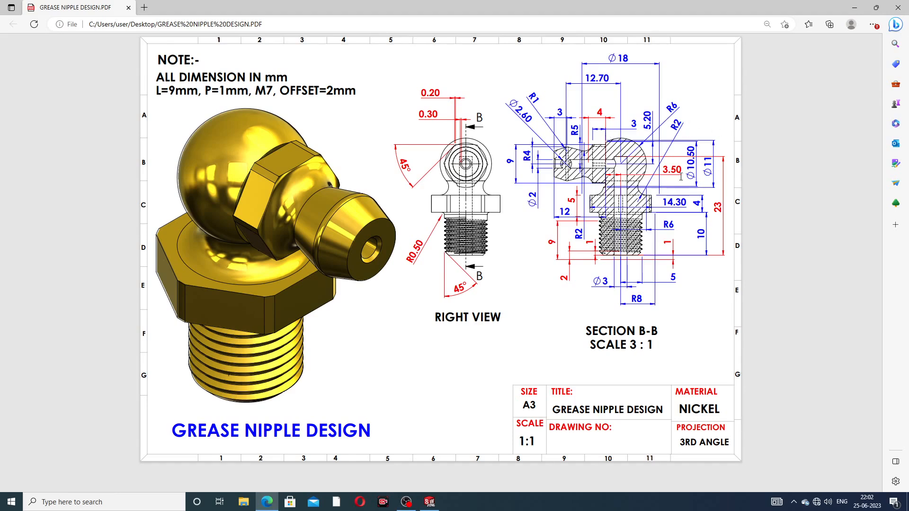
Step: Minimize the grease nipple PDF after reviewing its section B-B values
{"action": "left_click", "coordinate": [267, 501]}
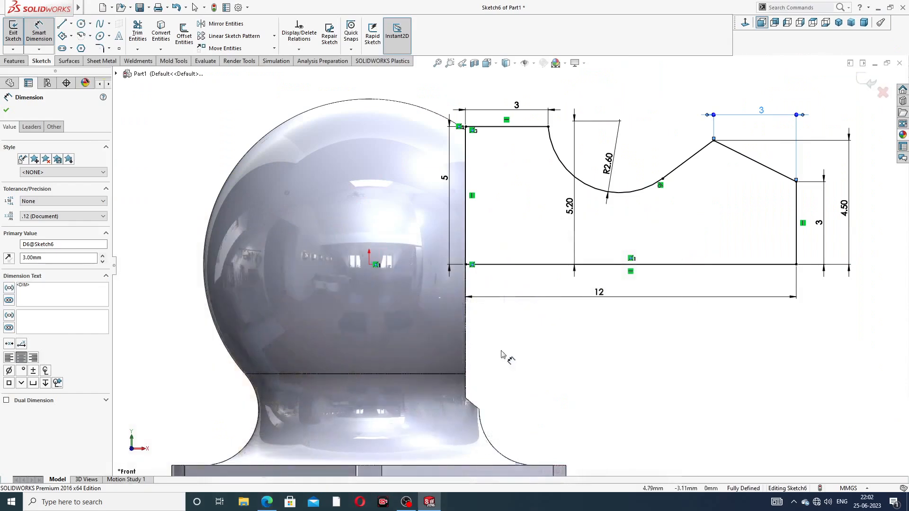
Step: Revolve Sketch6 360° about its bottom line to form the arm body
{"action": "right_click", "coordinate": [666, 118]}
{"action": "left_click", "coordinate": [678, 137]}
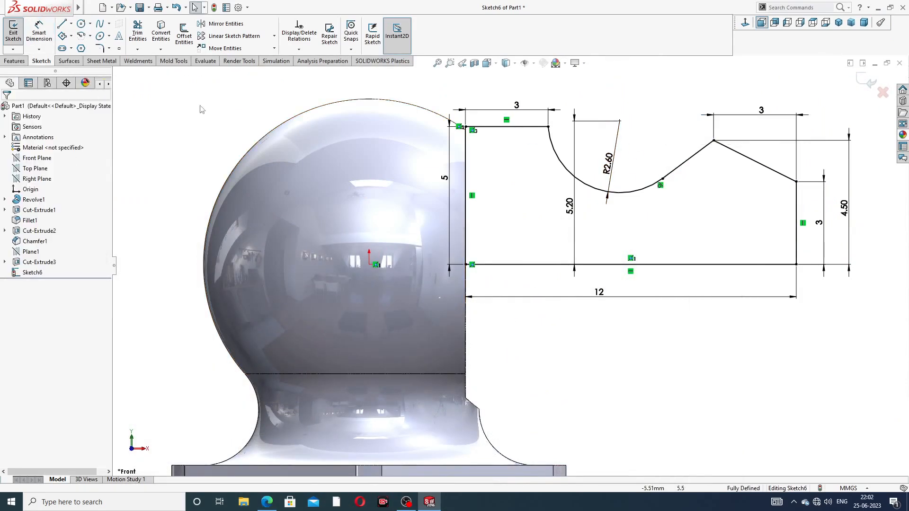
{"action": "left_click", "coordinate": [14, 61]}
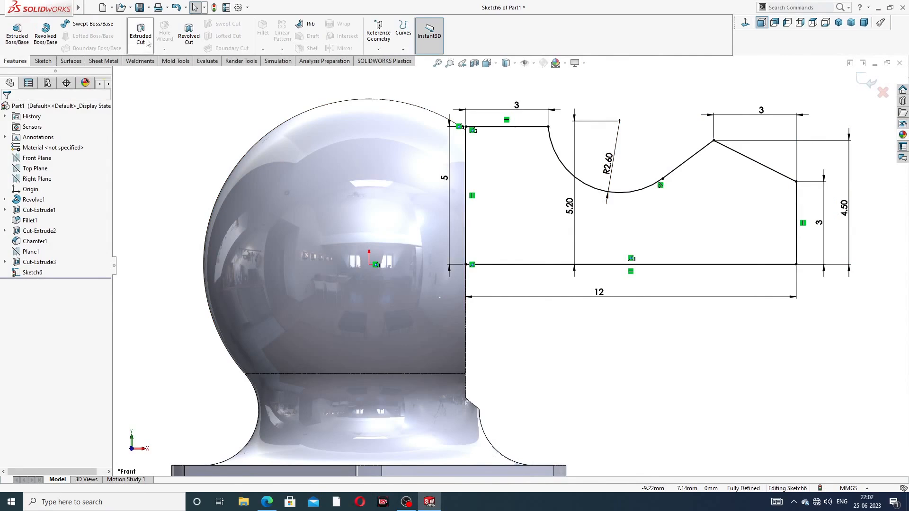
{"action": "left_click", "coordinate": [45, 33]}
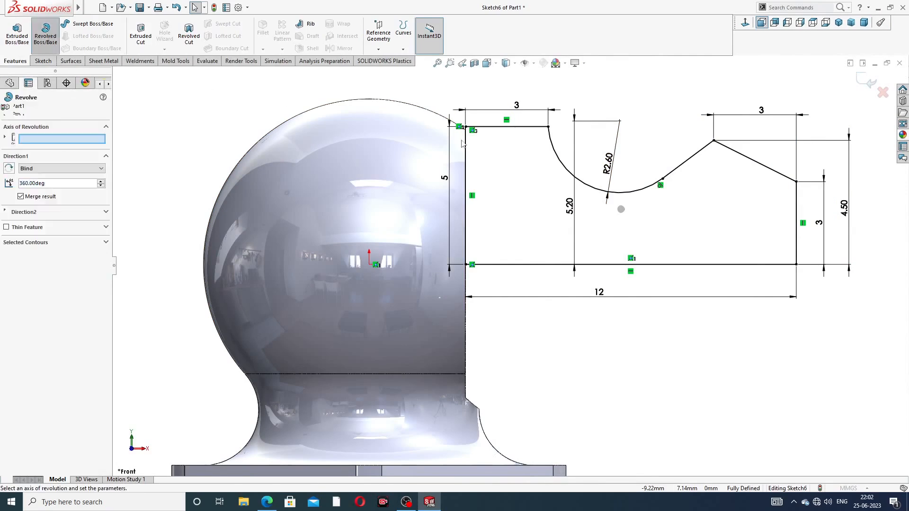
{"action": "left_click", "coordinate": [680, 265]}
{"action": "scroll", "coordinate": [681, 268], "scroll_direction": "up", "scroll_amount": 3}
{"action": "mouse_move", "coordinate": [690, 267]}
{"action": "middle_mouse_down"}
{"action": "mouse_move", "coordinate": [602, 251]}
{"action": "mouse_move", "coordinate": [673, 257]}
{"action": "mouse_move", "coordinate": [661, 278]}
{"action": "mouse_move", "coordinate": [678, 271]}
{"action": "mouse_move", "coordinate": [687, 288]}
{"action": "mouse_move", "coordinate": [696, 282]}
{"action": "middle_mouse_up"}
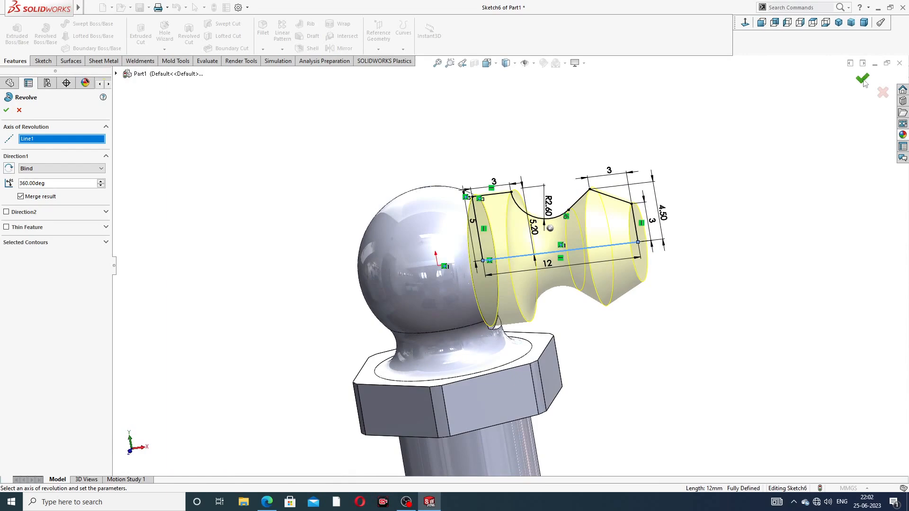
{"action": "left_click", "coordinate": [862, 79]}
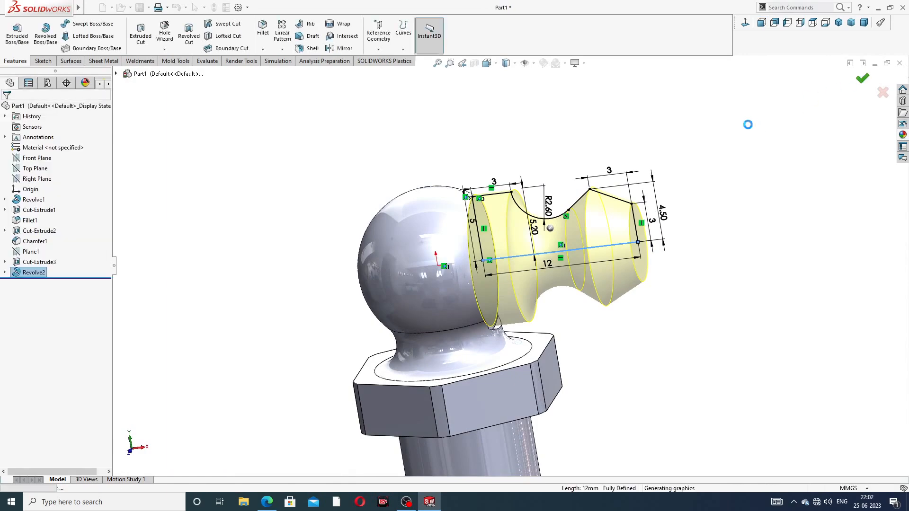
Step: Orbit around the ball end to inspect the new arm and select the collar face
{"action": "left_click", "coordinate": [705, 158]}
{"action": "scroll", "coordinate": [738, 207], "scroll_direction": "up", "scroll_amount": 2}
{"action": "middle_click_drag", "start_coordinate": [739, 207], "coordinate": [668, 212]}
{"action": "scroll", "coordinate": [529, 263], "scroll_direction": "down", "scroll_amount": 3}
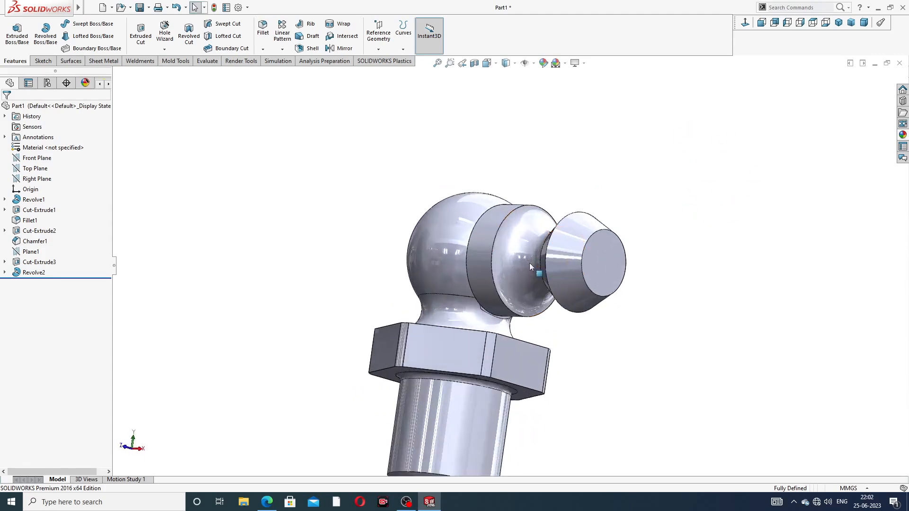
{"action": "middle_click_drag", "start_coordinate": [643, 253], "coordinate": [660, 296]}
{"action": "scroll", "coordinate": [578, 274], "scroll_direction": "down", "scroll_amount": 5}
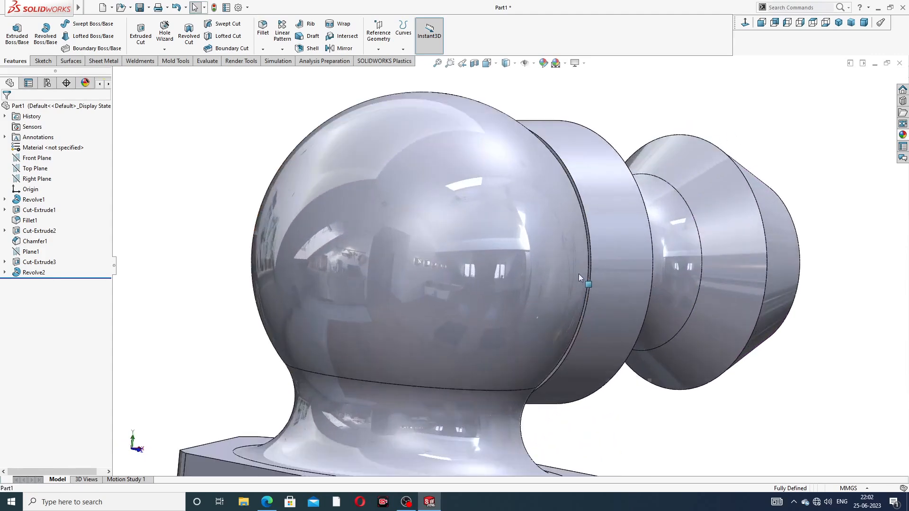
{"action": "left_click", "coordinate": [577, 184]}
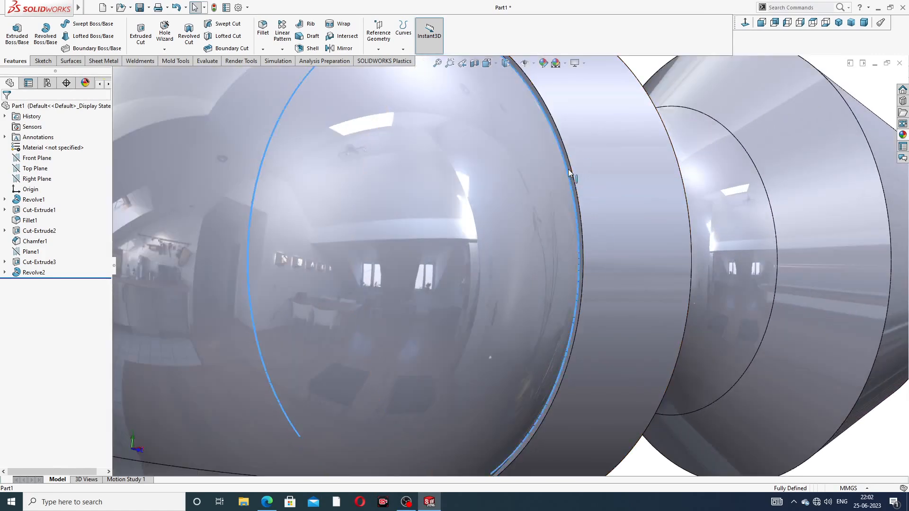
{"action": "left_click", "coordinate": [828, 65]}
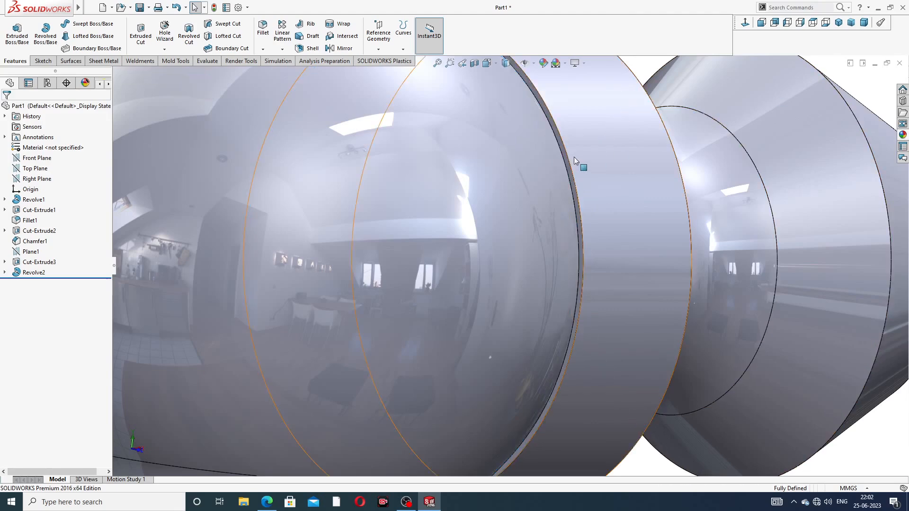
{"action": "scroll", "coordinate": [575, 160], "scroll_direction": "down", "scroll_amount": 3}
{"action": "left_click", "coordinate": [547, 163]}
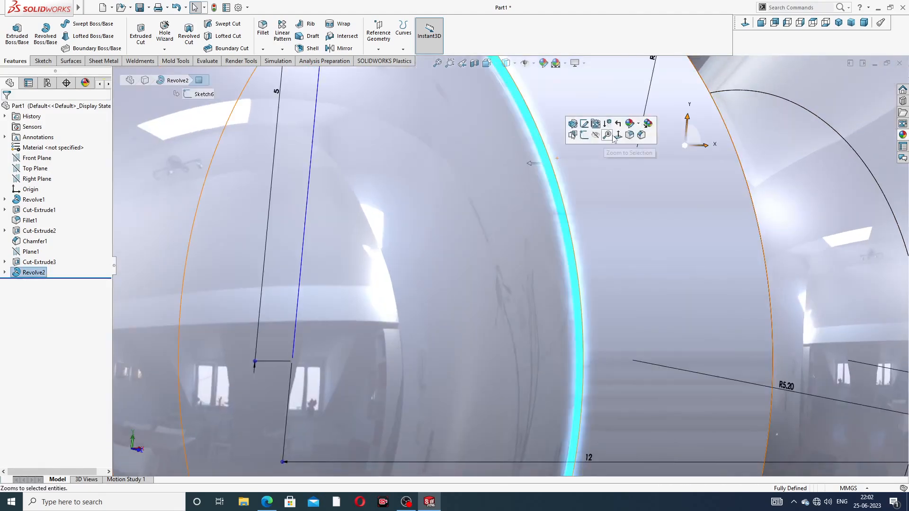
Step: Start a sketch on the collar face, viewed normal, with a circle centred on the origin
{"action": "left_click", "coordinate": [586, 138]}
{"action": "left_click", "coordinate": [745, 23]}
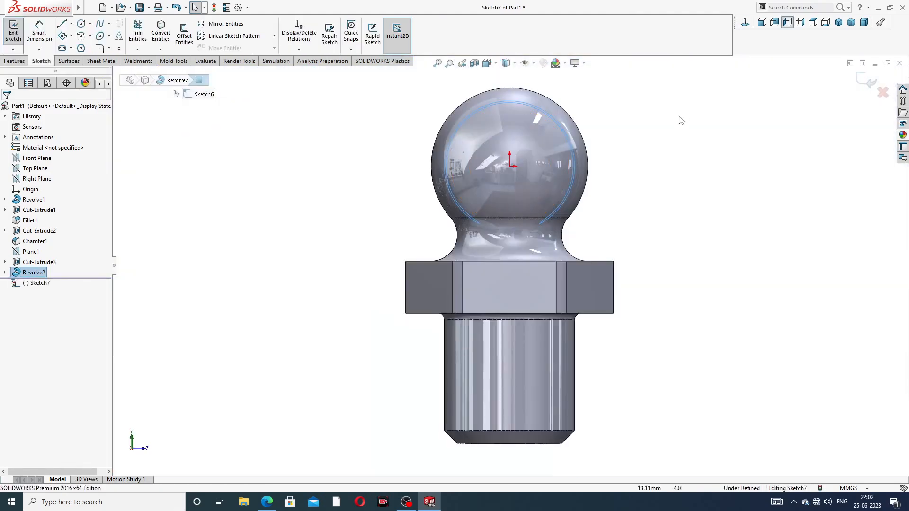
{"action": "left_click", "coordinate": [81, 24]}
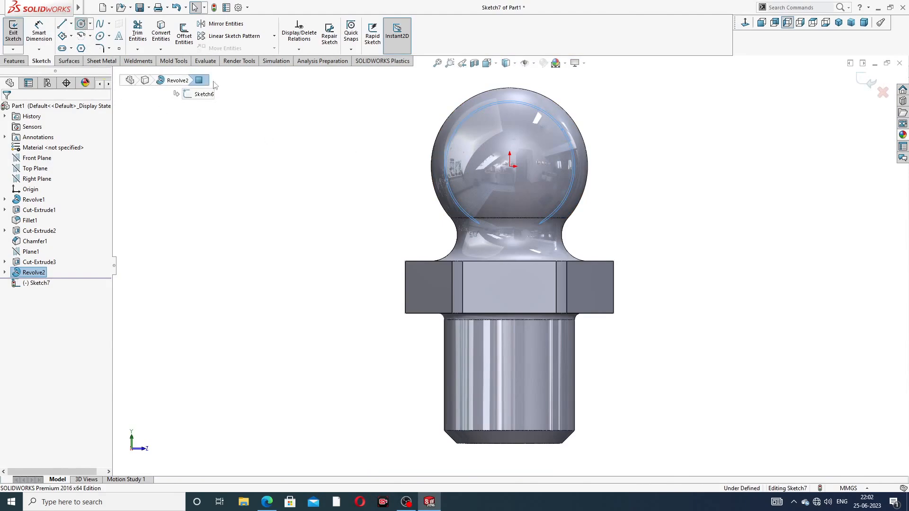
{"action": "scroll", "coordinate": [515, 164], "scroll_direction": "down", "scroll_amount": 2}
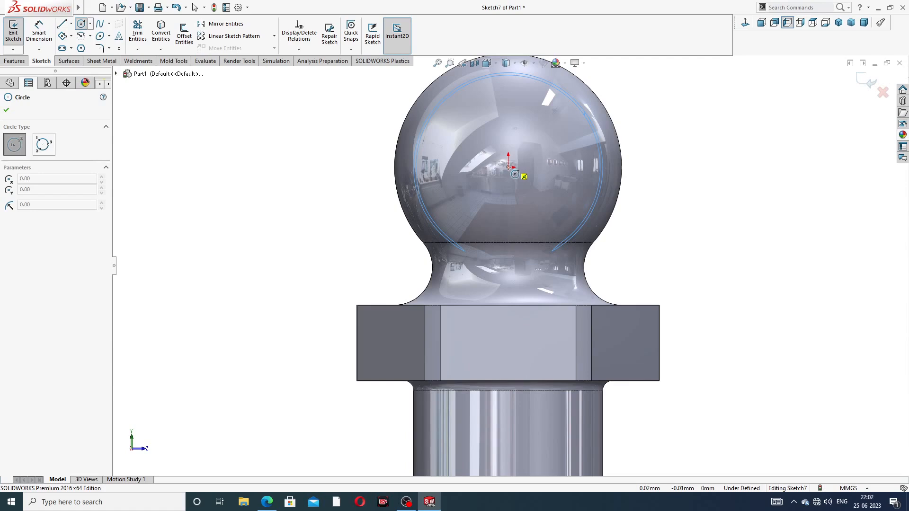
{"action": "left_click", "coordinate": [508, 167]}
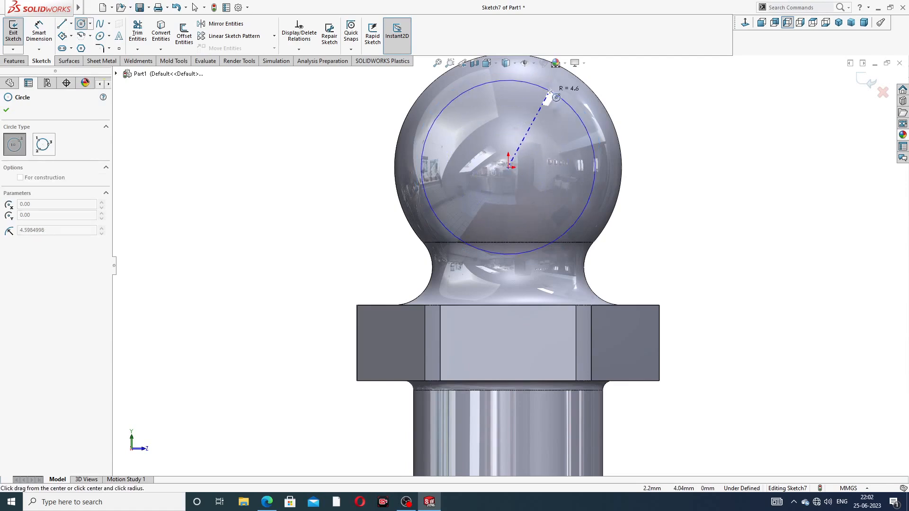
{"action": "scroll", "coordinate": [550, 91], "scroll_direction": "up", "scroll_amount": 2}
{"action": "left_click", "coordinate": [542, 92]}
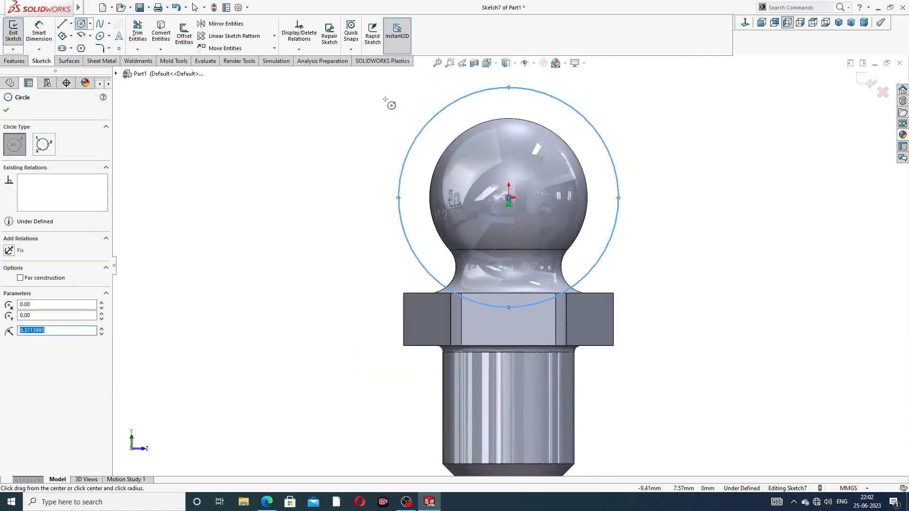
Step: Draw a six-sided polygon at the origin and make one of its edges vertical
{"action": "left_click", "coordinate": [81, 48]}
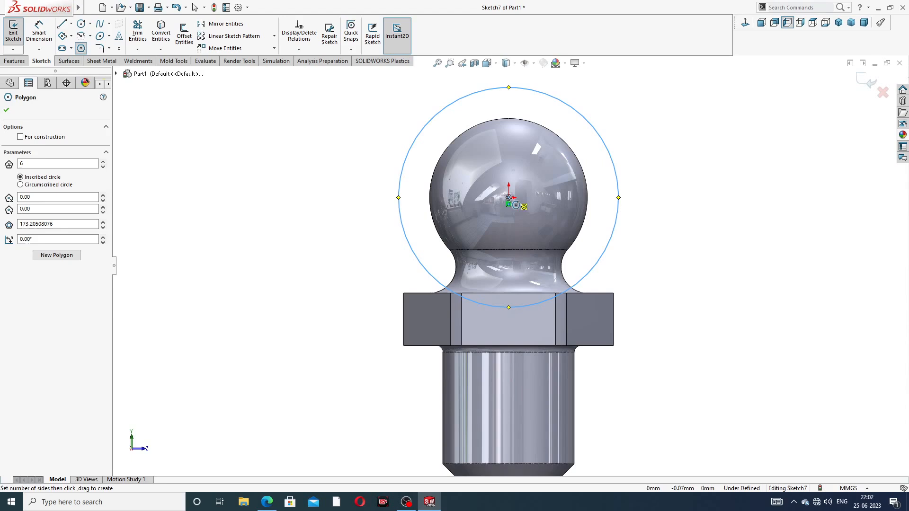
{"action": "left_click", "coordinate": [508, 197]}
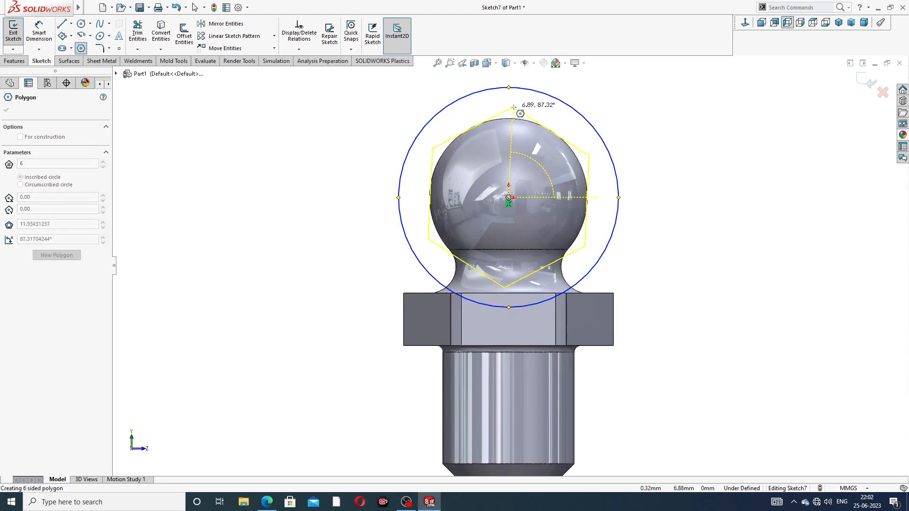
{"action": "left_click", "coordinate": [563, 123]}
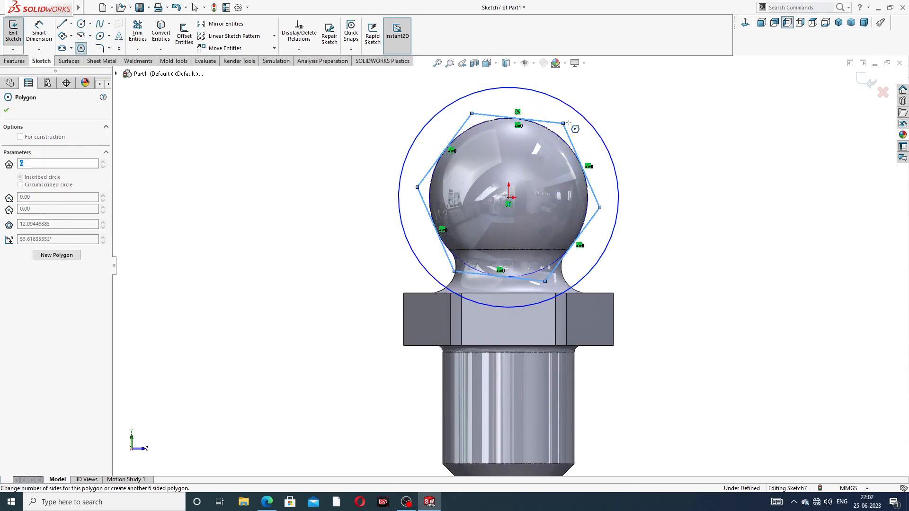
{"action": "right_click", "coordinate": [630, 98]}
{"action": "left_click", "coordinate": [644, 106]}
{"action": "left_click", "coordinate": [464, 124]}
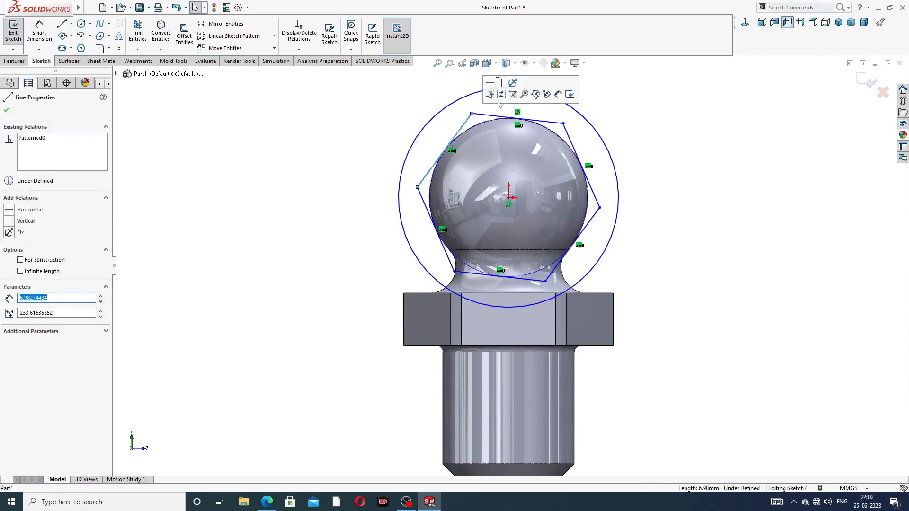
{"action": "left_click", "coordinate": [500, 84]}
{"action": "scroll", "coordinate": [524, 191], "scroll_direction": "down", "scroll_amount": 1}
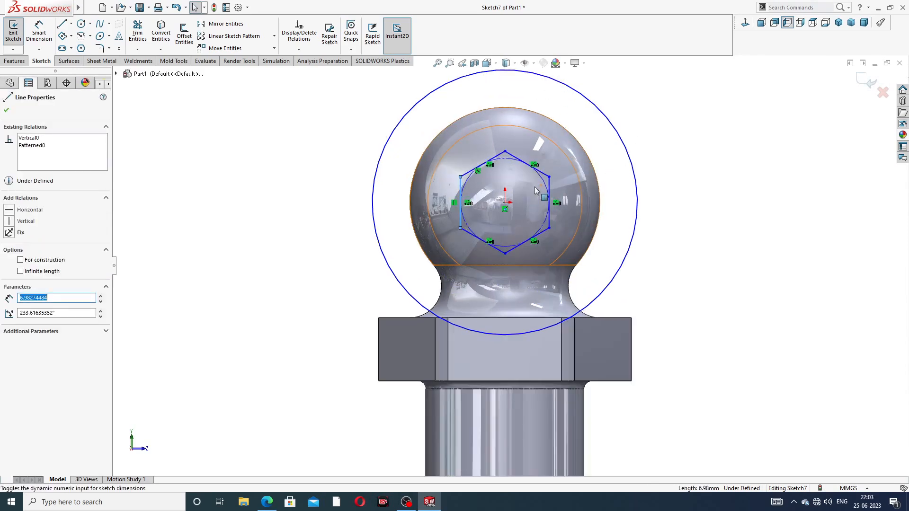
{"action": "left_click", "coordinate": [669, 119]}
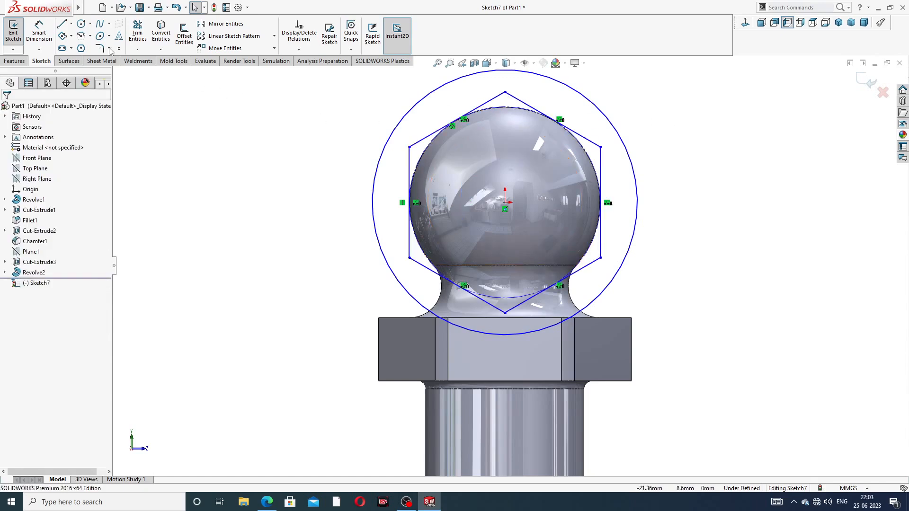
Step: Dimension the hexagon 9 across its flats and the circle Ø11, fully defining Sketch7
{"action": "left_click", "coordinate": [39, 32]}
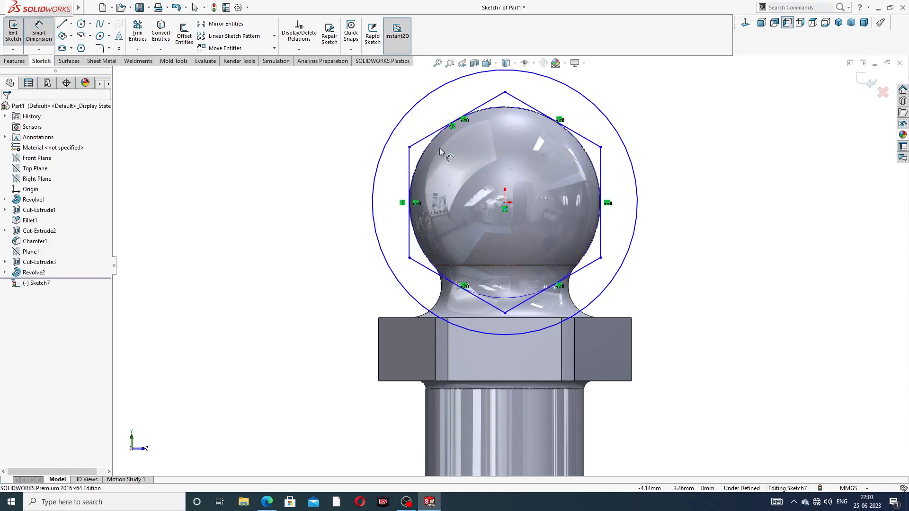
{"action": "left_click", "coordinate": [409, 147]}
{"action": "left_click", "coordinate": [600, 147]}
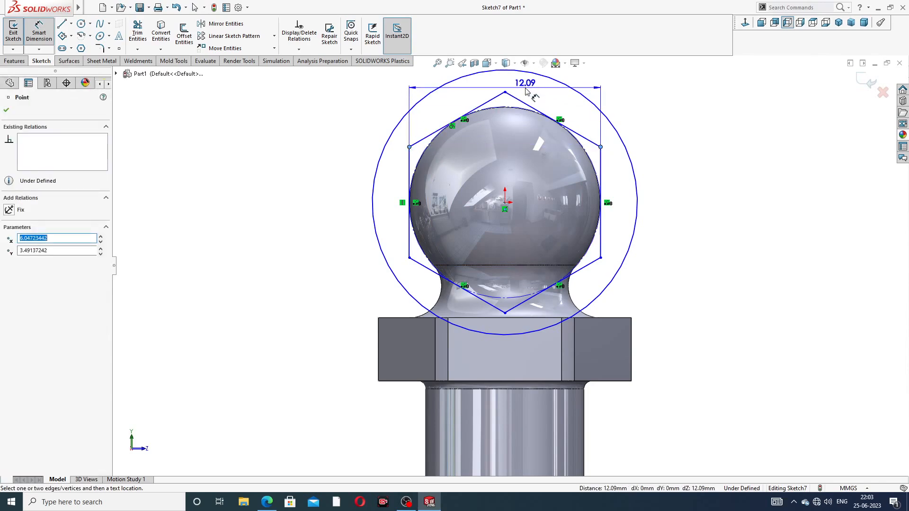
{"action": "left_click", "coordinate": [525, 87]}
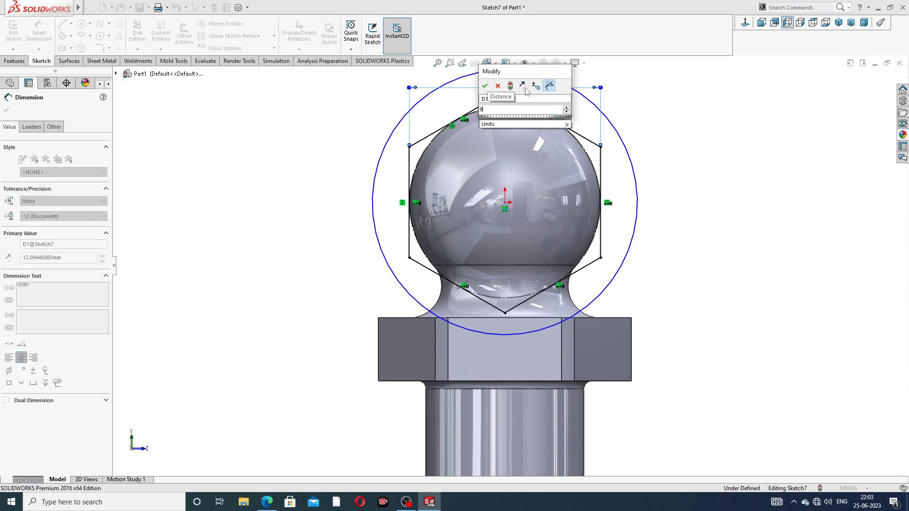
{"action": "type", "text": "9"}
{"action": "key", "text": "Return"}
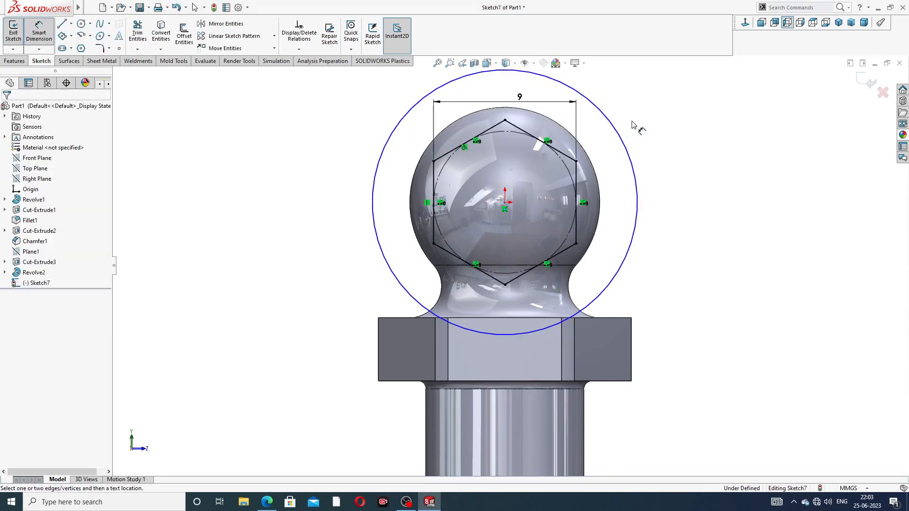
{"action": "left_click", "coordinate": [605, 122]}
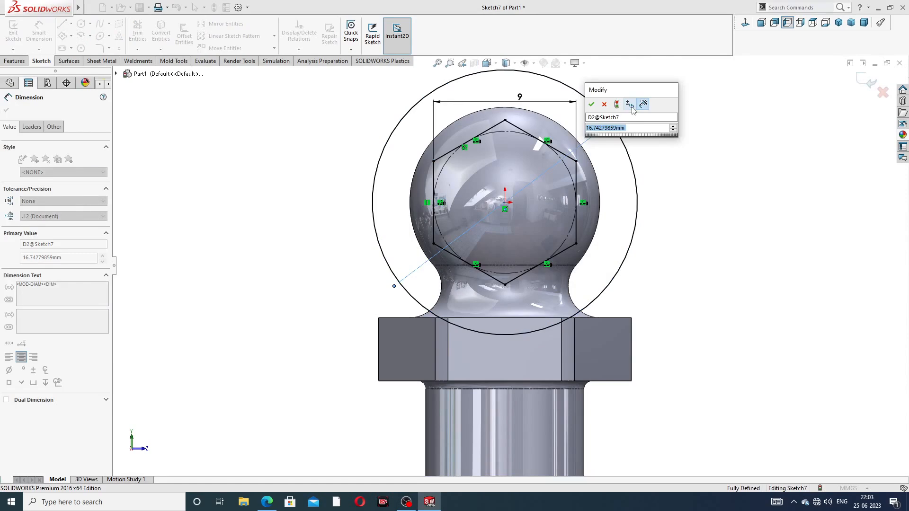
{"action": "type", "text": "11"}
{"action": "key", "text": "Return"}
{"action": "left_click", "coordinate": [649, 110]}
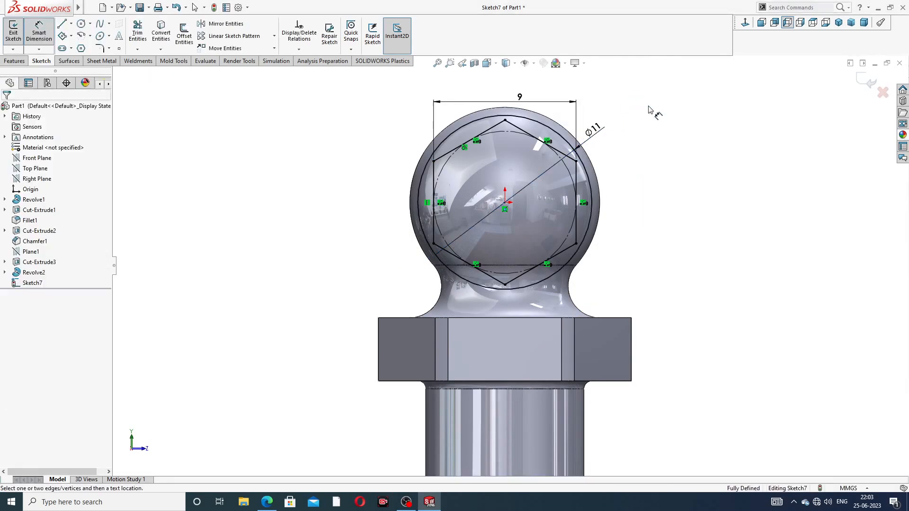
{"action": "right_click", "coordinate": [649, 110]}
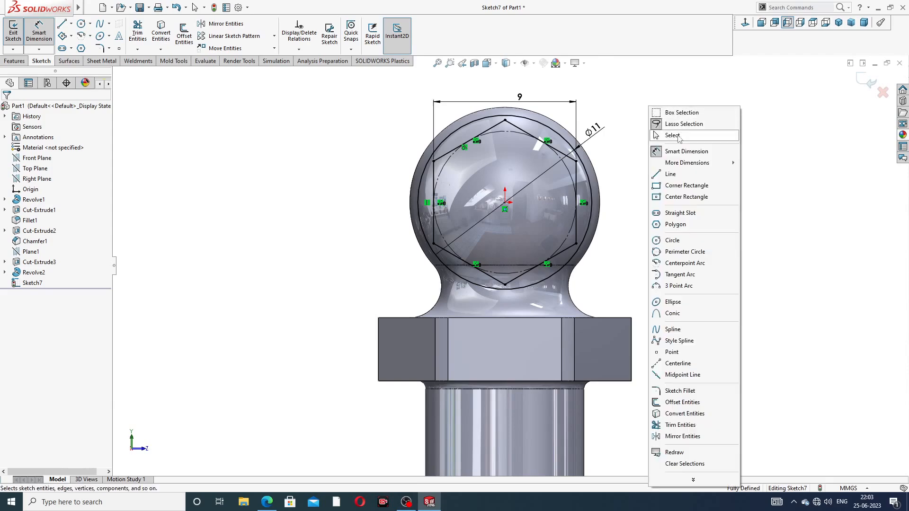
{"action": "left_click", "coordinate": [672, 135]}
{"action": "left_click", "coordinate": [264, 501]}
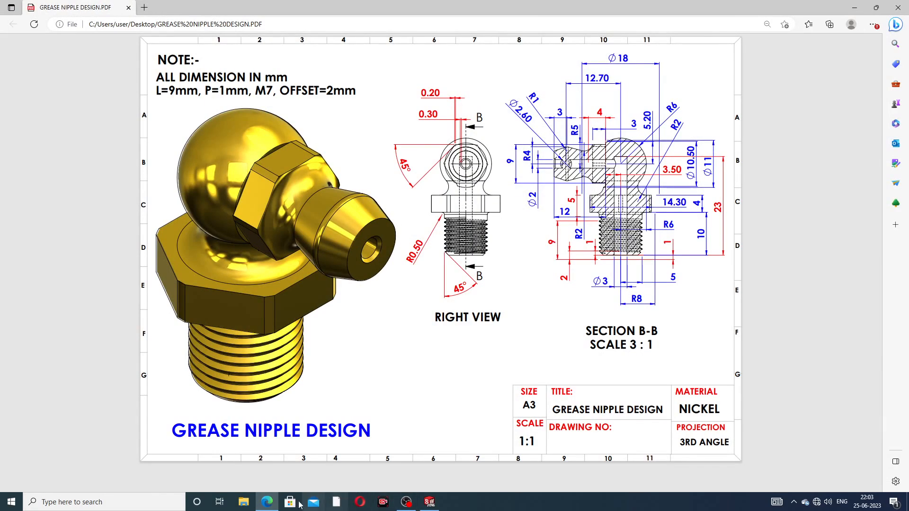
{"action": "left_click", "coordinate": [430, 501]}
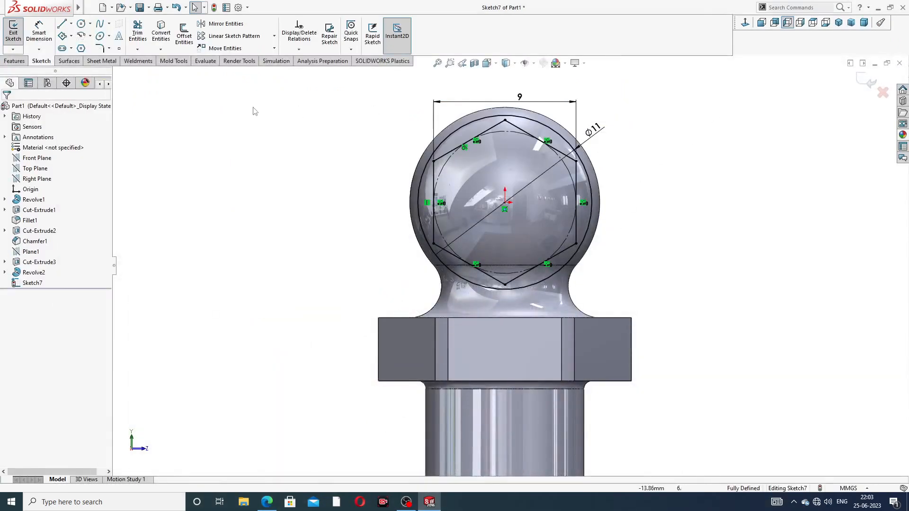
Step: Extrude-cut the hexagon sketch 5 mm blind into the part
{"action": "left_click", "coordinate": [15, 61]}
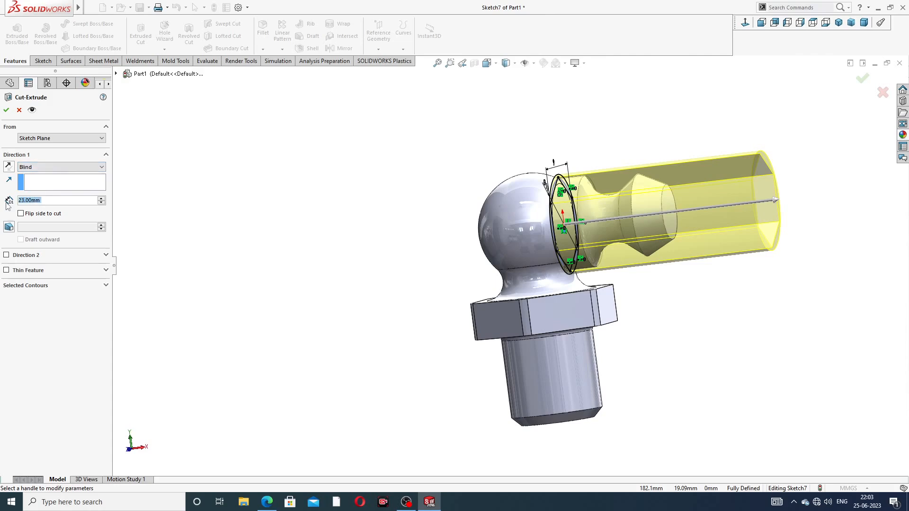
{"action": "type", "text": "5"}
{"action": "key", "text": "Return"}
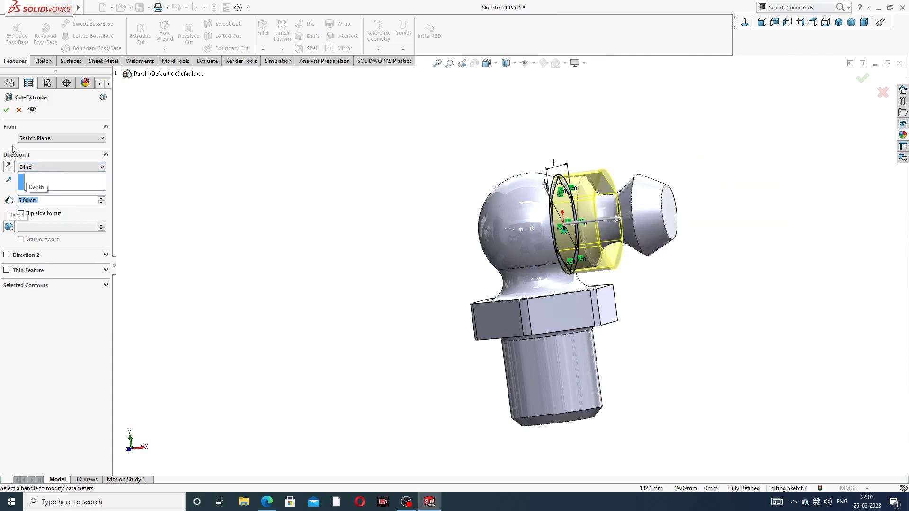
{"action": "left_click", "coordinate": [7, 111]}
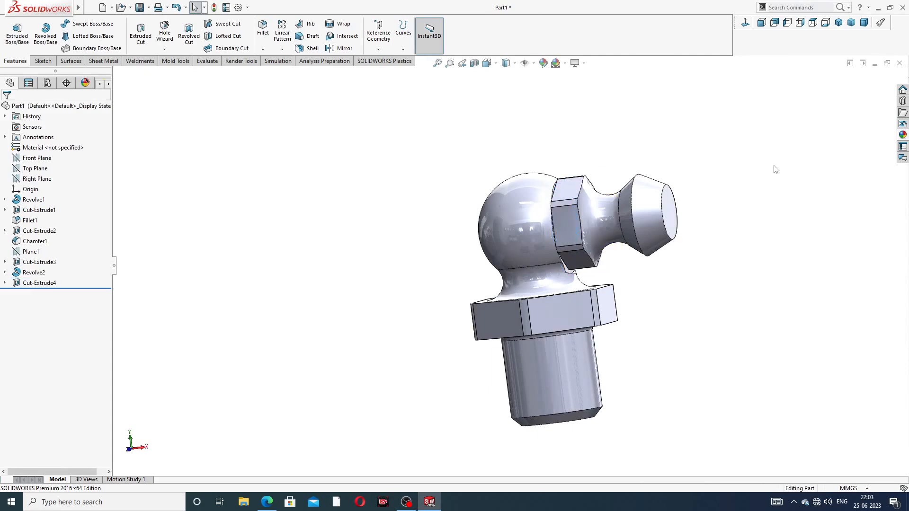
Step: Orbit the part and select the arm's flat end face
{"action": "middle_click_drag", "start_coordinate": [775, 169], "coordinate": [726, 233]}
{"action": "scroll", "coordinate": [630, 227], "scroll_direction": "down", "scroll_amount": 2}
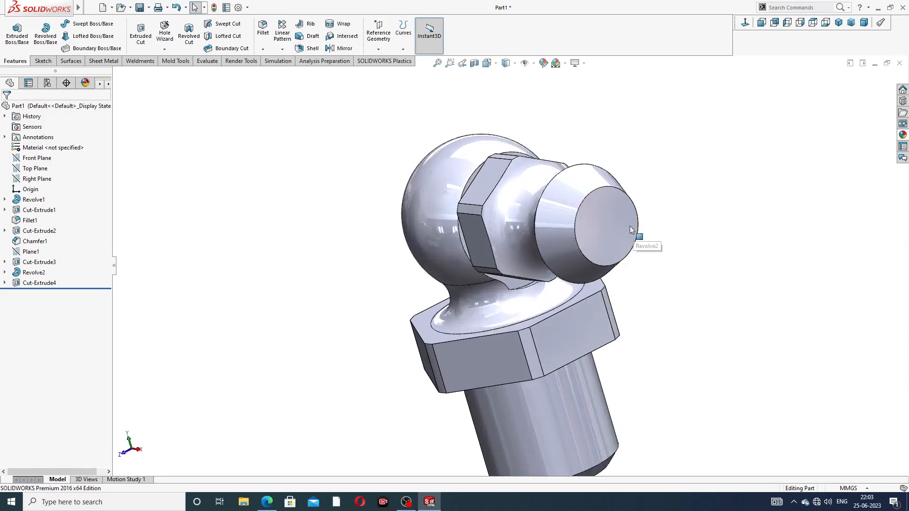
{"action": "left_click", "coordinate": [612, 222]}
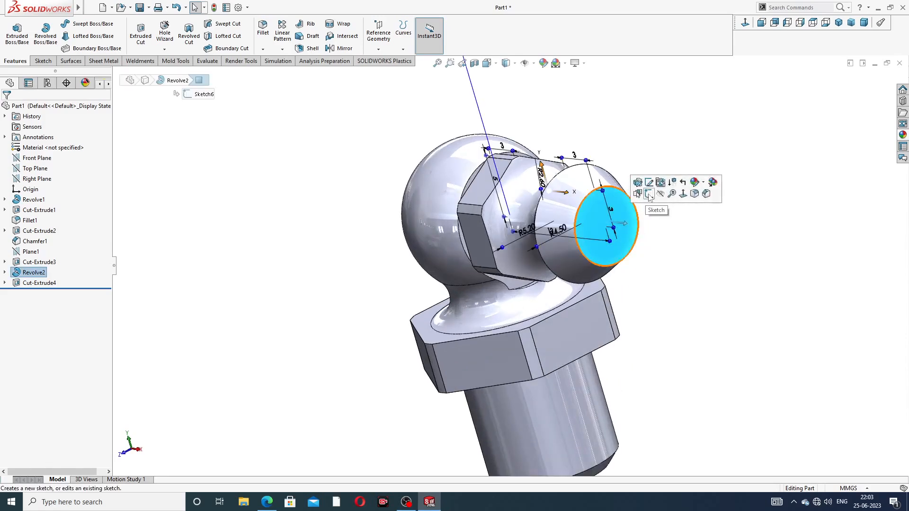
Step: Start a sketch on the arm's end face with a circle centred on the origin
{"action": "left_click", "coordinate": [648, 194]}
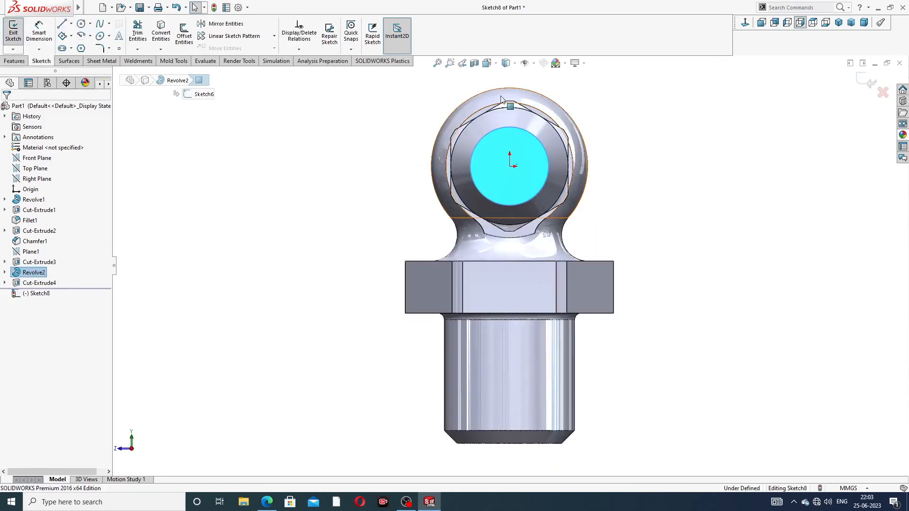
{"action": "left_click", "coordinate": [81, 24]}
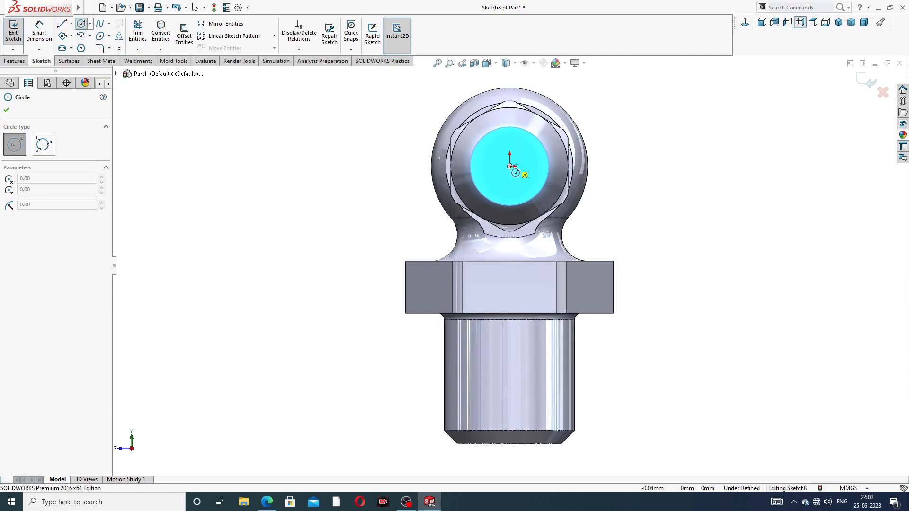
{"action": "left_click", "coordinate": [509, 166]}
{"action": "left_click", "coordinate": [523, 153]}
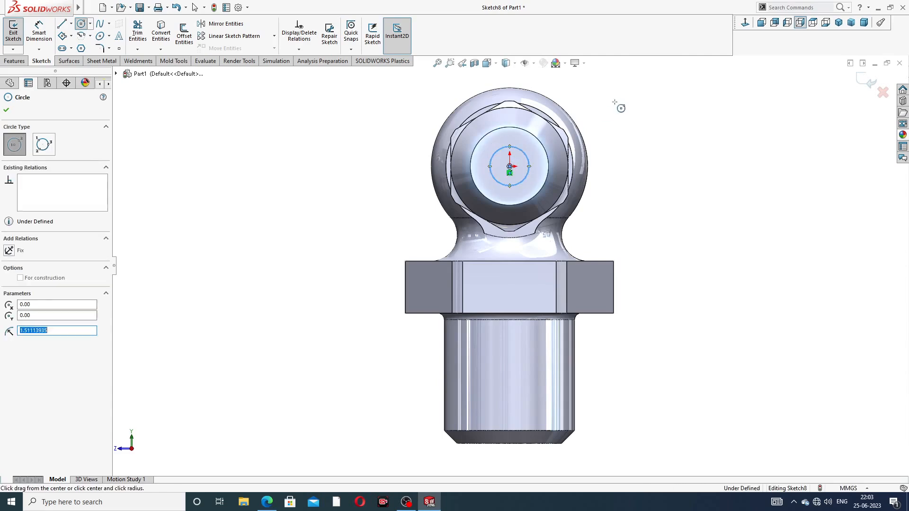
{"action": "right_click", "coordinate": [615, 102]}
{"action": "left_click", "coordinate": [646, 109]}
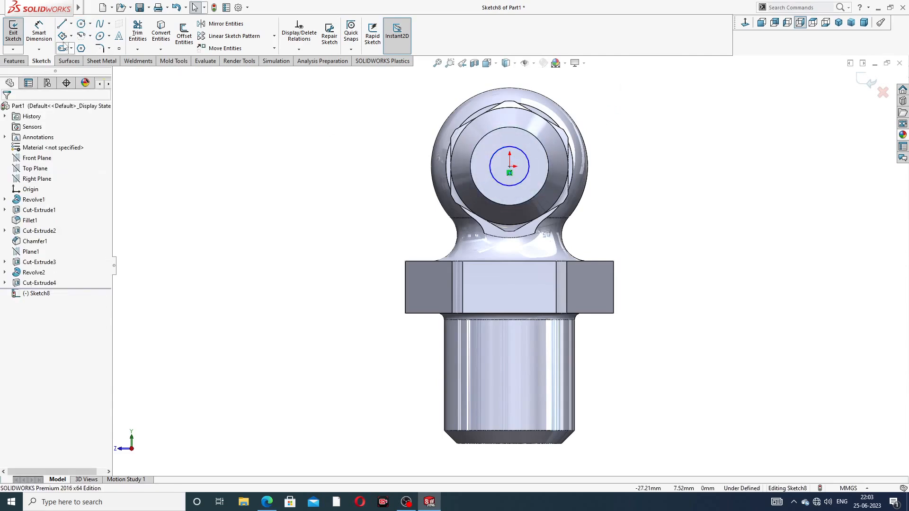
Step: Dimension the small circle to Ø2 to fully define Sketch8
{"action": "left_click", "coordinate": [38, 31]}
{"action": "left_click", "coordinate": [523, 152]}
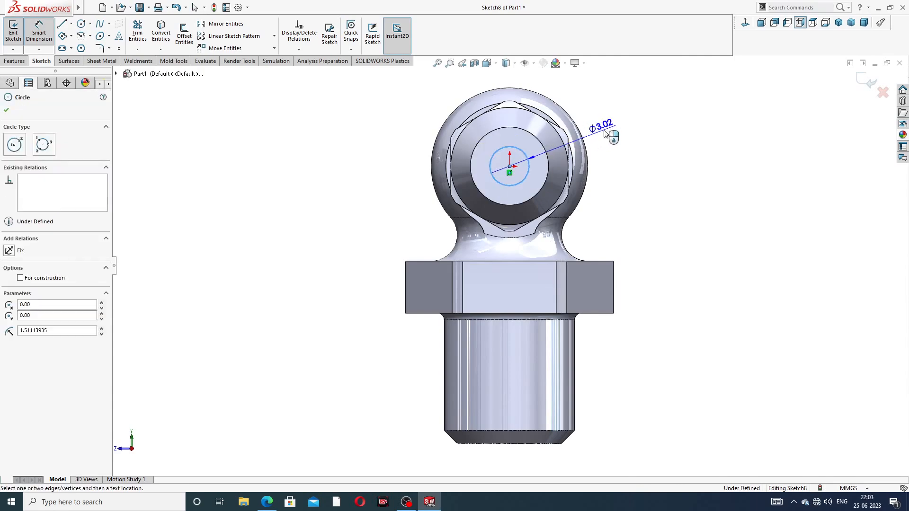
{"action": "left_click", "coordinate": [604, 134]}
{"action": "key", "text": "Return"}
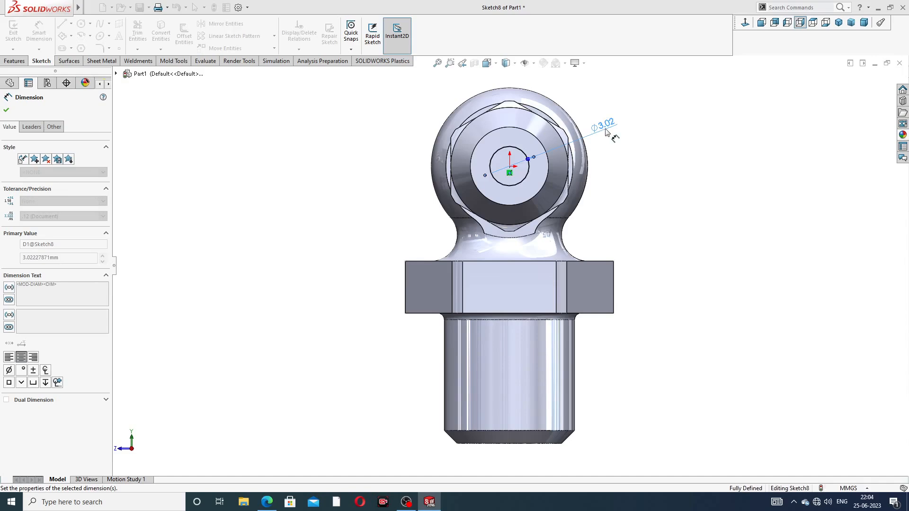
{"action": "right_click", "coordinate": [667, 119]}
{"action": "left_click", "coordinate": [691, 140]}
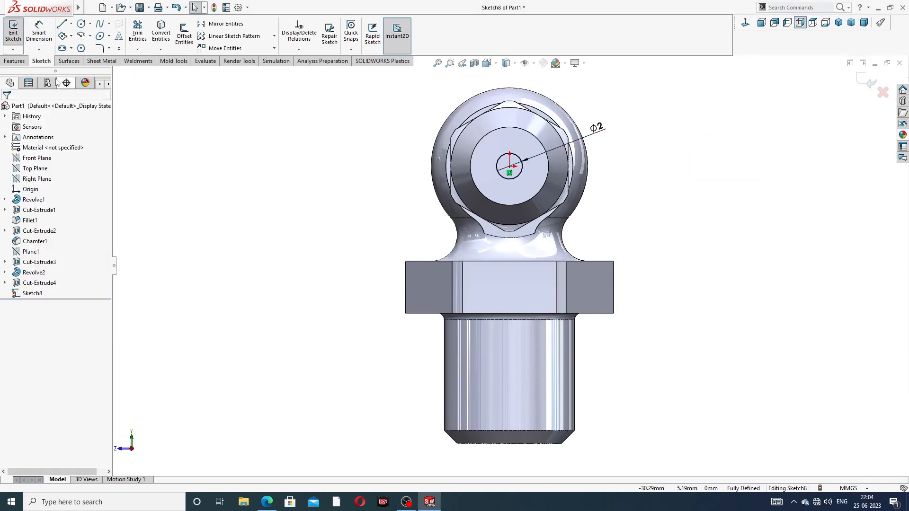
{"action": "left_click", "coordinate": [15, 60]}
Step: Preview a 15.7 mm deep extruded cut from the Ø2 circle from below, checking the drawing PDF
{"action": "left_click", "coordinate": [140, 33]}
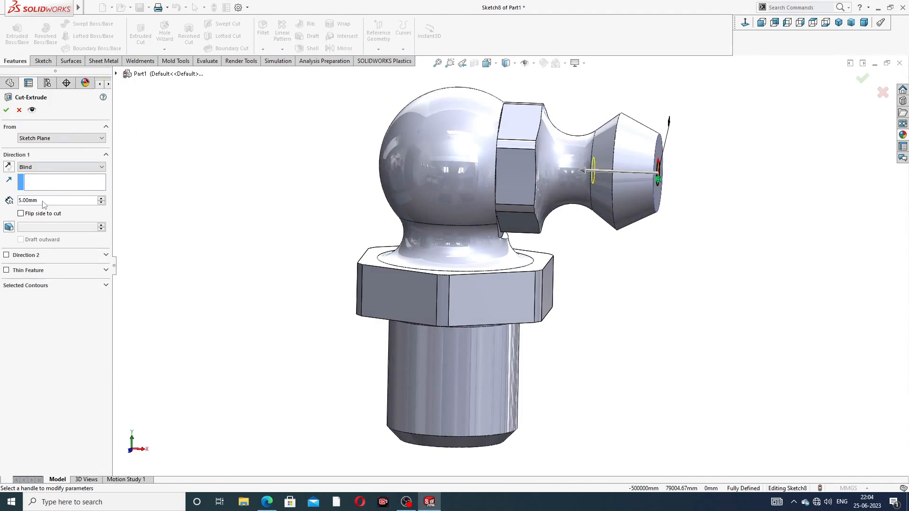
{"action": "type", "text": "15"}
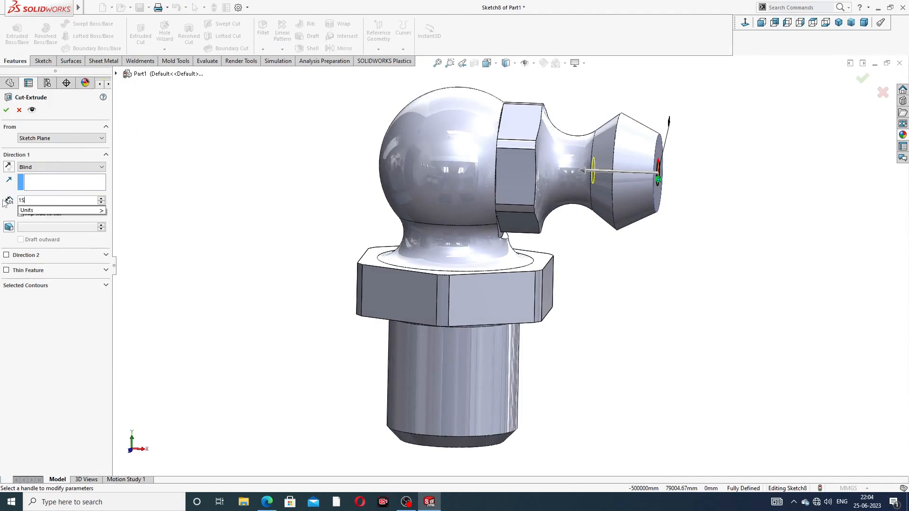
{"action": "type", "text": ".7"}
{"action": "key", "text": "Return"}
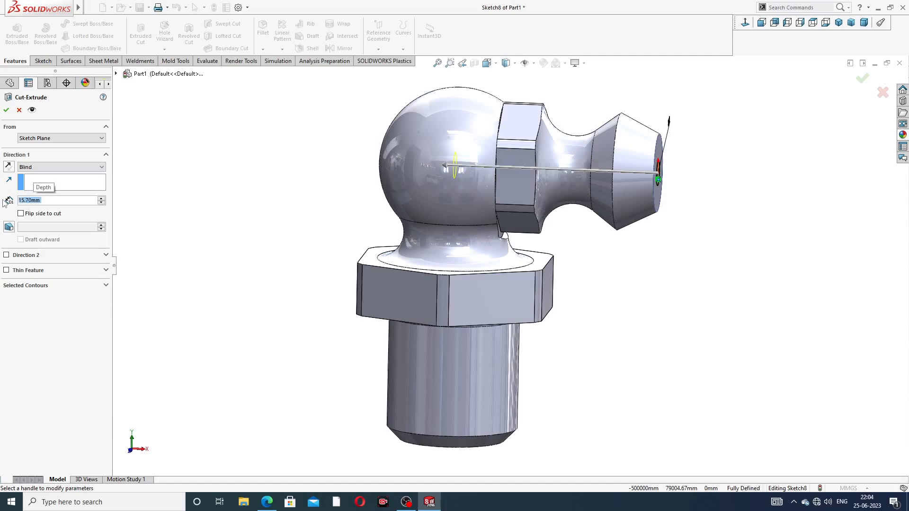
{"action": "middle_click_drag", "start_coordinate": [440, 291], "coordinate": [529, 95]}
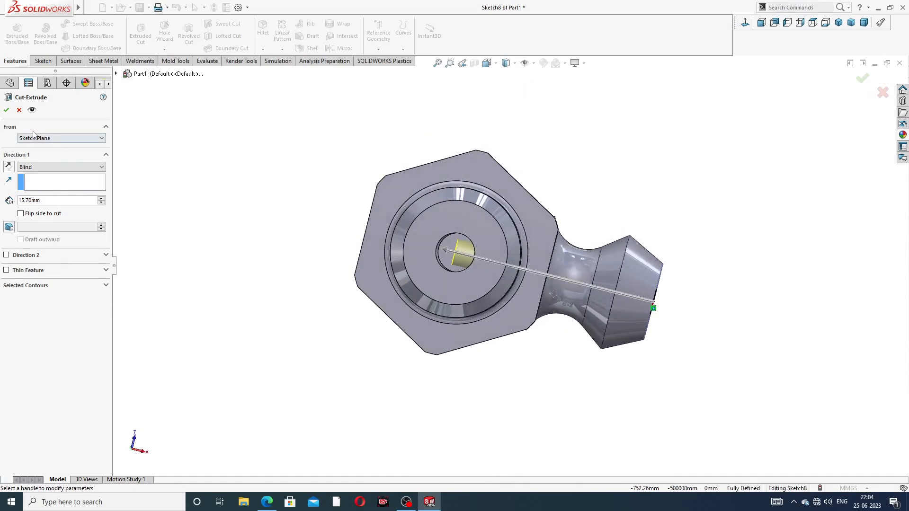
{"action": "left_click", "coordinate": [267, 502]}
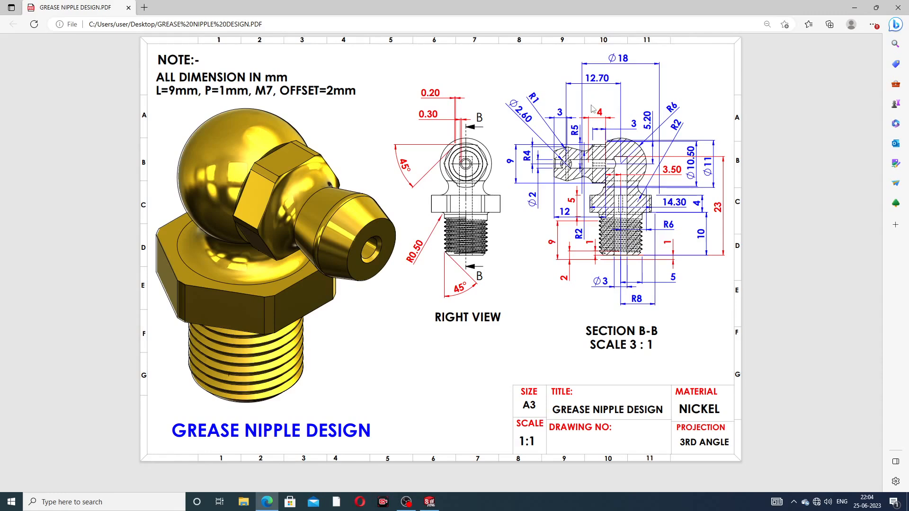
{"action": "left_click", "coordinate": [268, 504]}
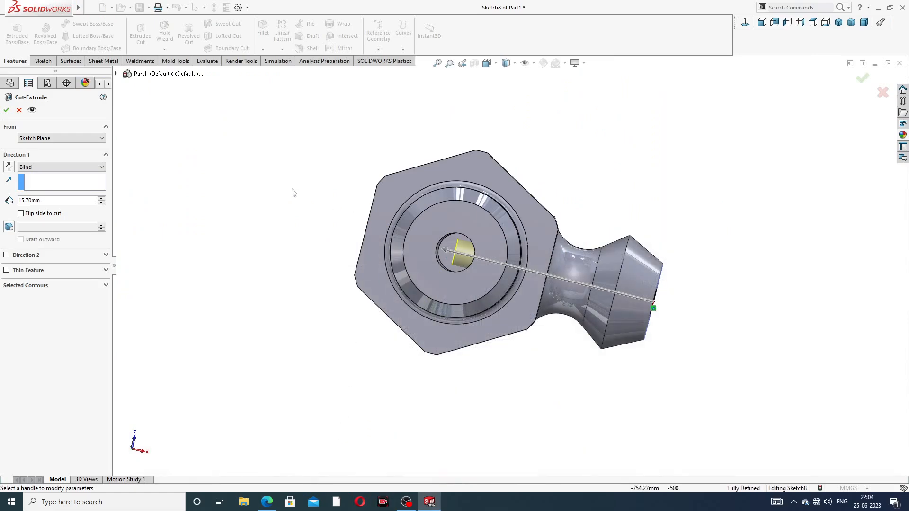
Step: Confirm the 15.70 mm Ø2 cut as Cut-Extrude5 and orbit to inspect it
{"action": "left_click", "coordinate": [6, 110]}
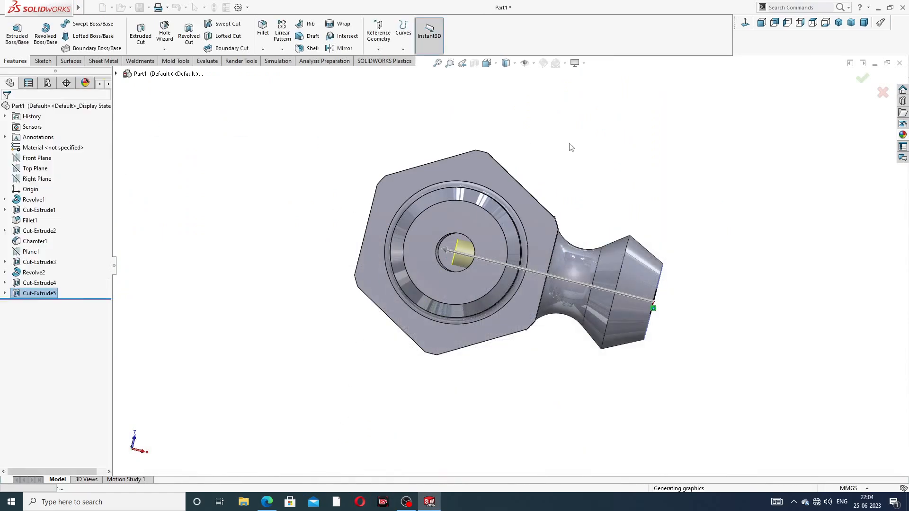
{"action": "left_click", "coordinate": [576, 161]}
{"action": "middle_click_drag", "start_coordinate": [583, 176], "coordinate": [594, 284]}
{"action": "scroll", "coordinate": [587, 176], "scroll_direction": "up", "scroll_amount": 2}
{"action": "middle_click_drag", "start_coordinate": [586, 177], "coordinate": [564, 251]}
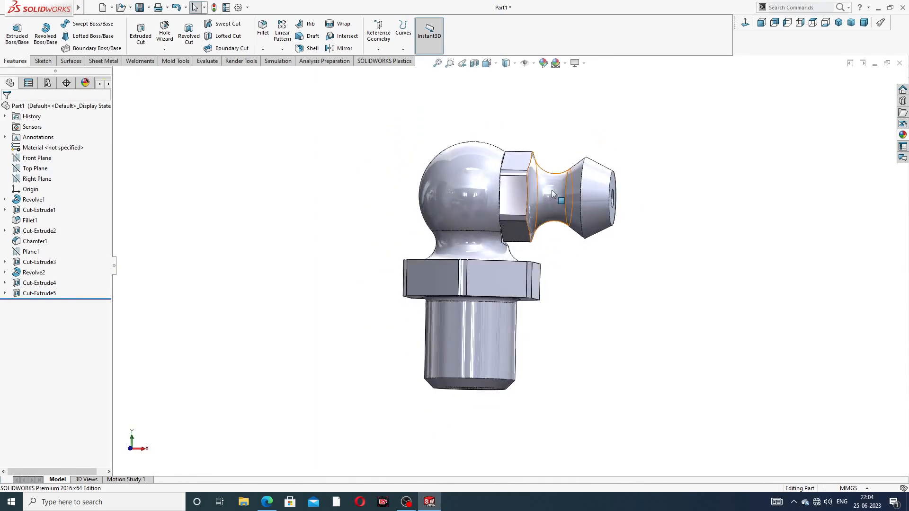
{"action": "scroll", "coordinate": [512, 191], "scroll_direction": "down", "scroll_amount": 3}
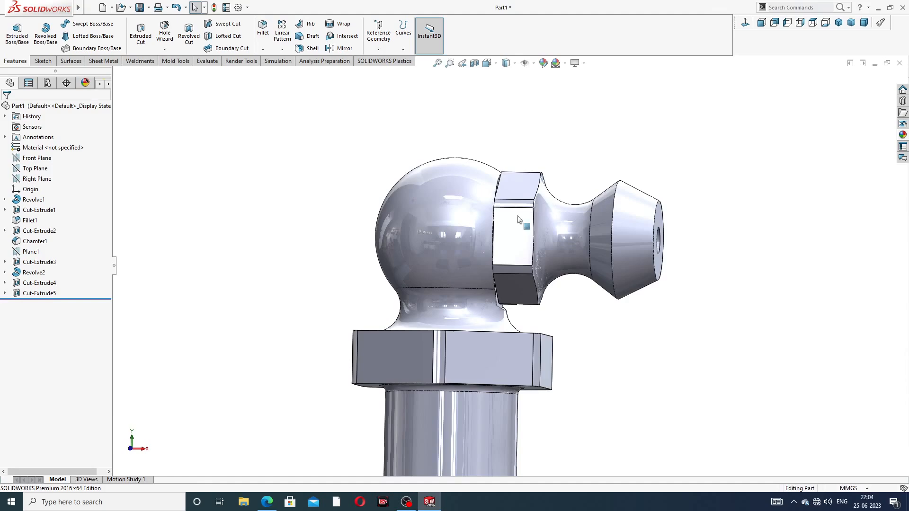
{"action": "left_click", "coordinate": [499, 213]}
{"action": "middle_click_drag", "start_coordinate": [499, 213], "coordinate": [485, 233]}
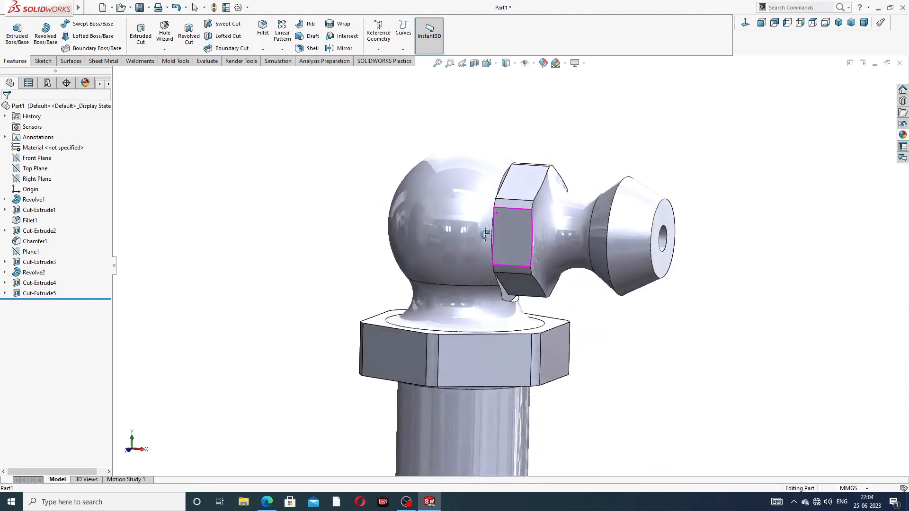
Step: Section the part through the Front Plane to check the bore, then remove the section
{"action": "left_click", "coordinate": [473, 63]}
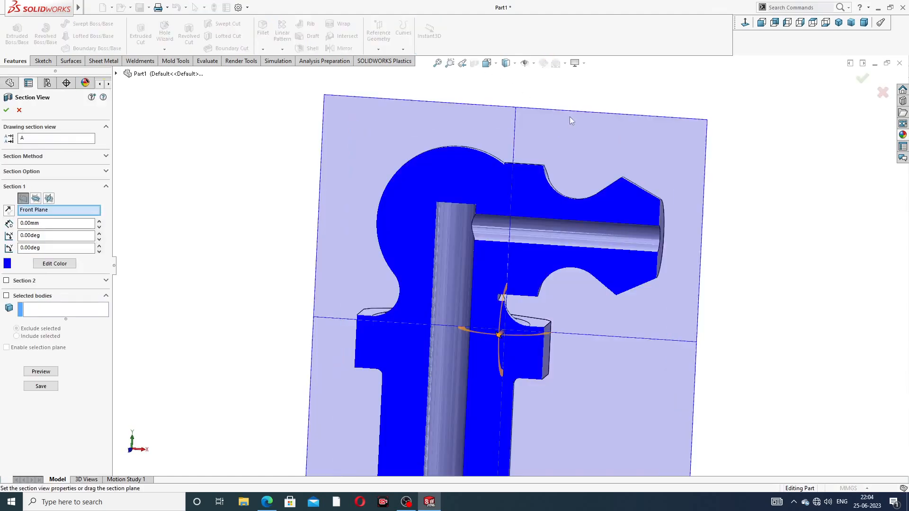
{"action": "left_click", "coordinate": [863, 80]}
{"action": "mouse_move", "coordinate": [743, 190]}
{"action": "middle_mouse_down"}
{"action": "mouse_move", "coordinate": [788, 187]}
{"action": "mouse_move", "coordinate": [747, 183]}
{"action": "middle_mouse_up"}
{"action": "scroll", "coordinate": [747, 182], "scroll_direction": "up", "scroll_amount": 2}
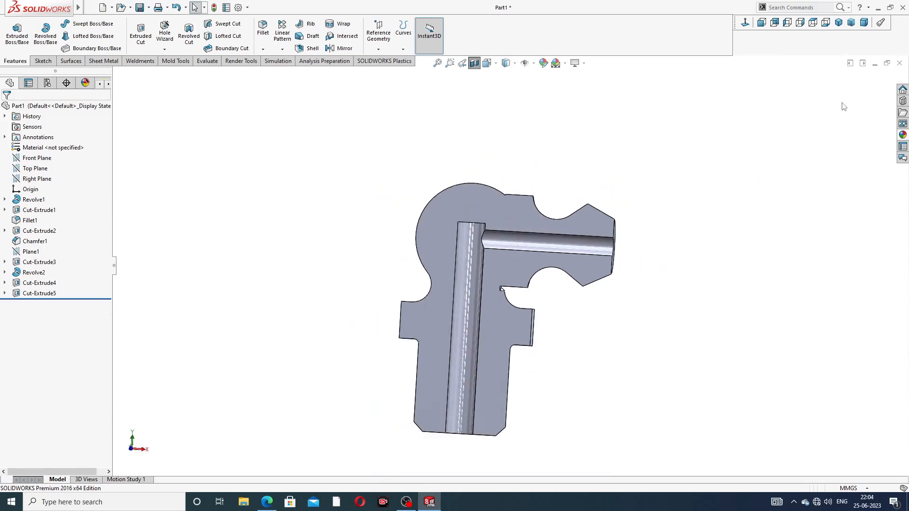
{"action": "left_click", "coordinate": [474, 63]}
{"action": "middle_click_drag", "start_coordinate": [661, 182], "coordinate": [595, 202]}
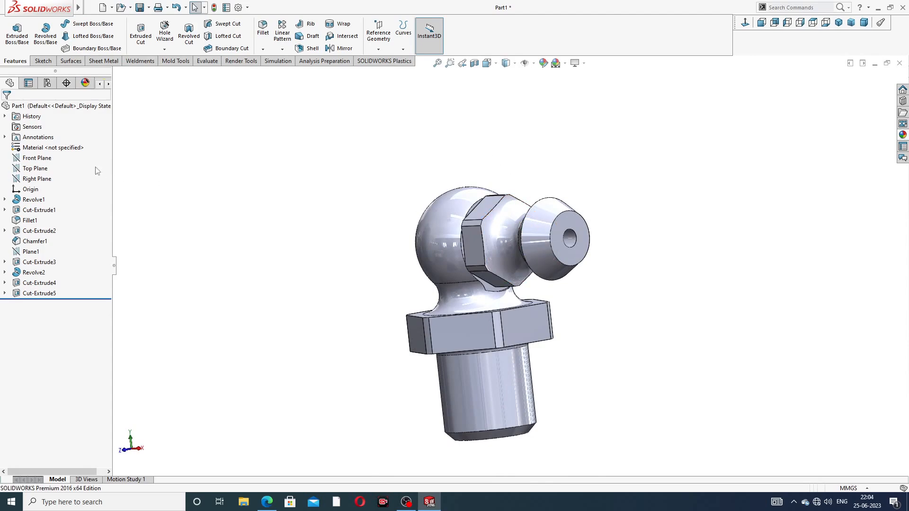
Step: Open a new sketch on the Front Plane, viewed normal to it
{"action": "left_click", "coordinate": [42, 158]}
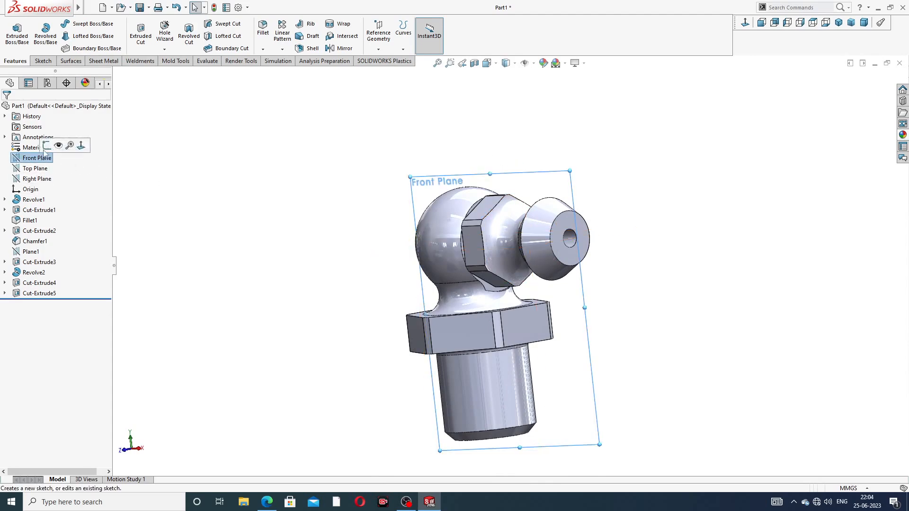
{"action": "left_click", "coordinate": [46, 147]}
{"action": "left_click", "coordinate": [745, 23]}
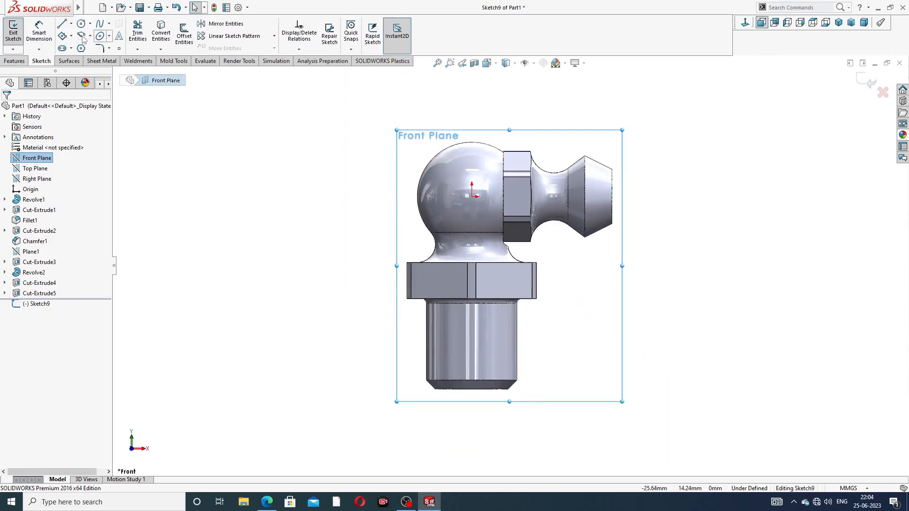
Step: Draw a horizontal centerline from the origin along the arm to the nozzle tip
{"action": "left_click", "coordinate": [70, 23]}
{"action": "left_click", "coordinate": [87, 46]}
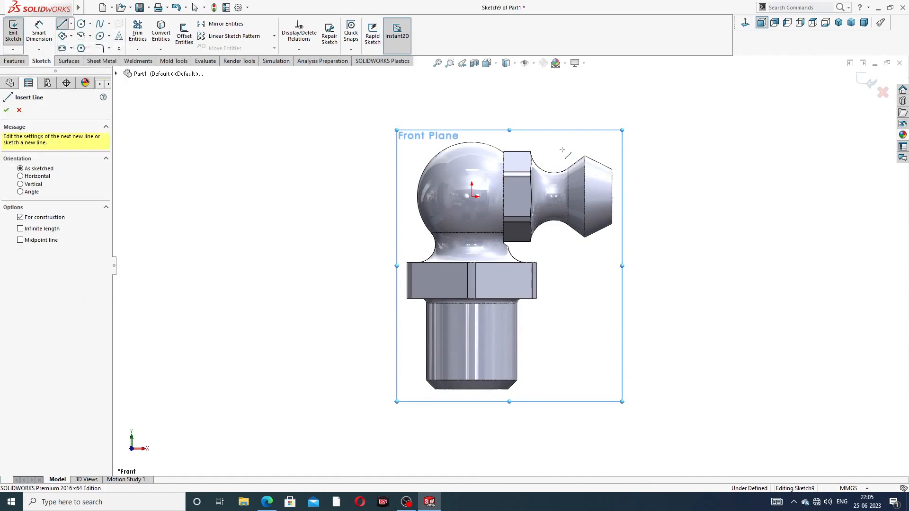
{"action": "scroll", "coordinate": [587, 188], "scroll_direction": "down", "scroll_amount": 2}
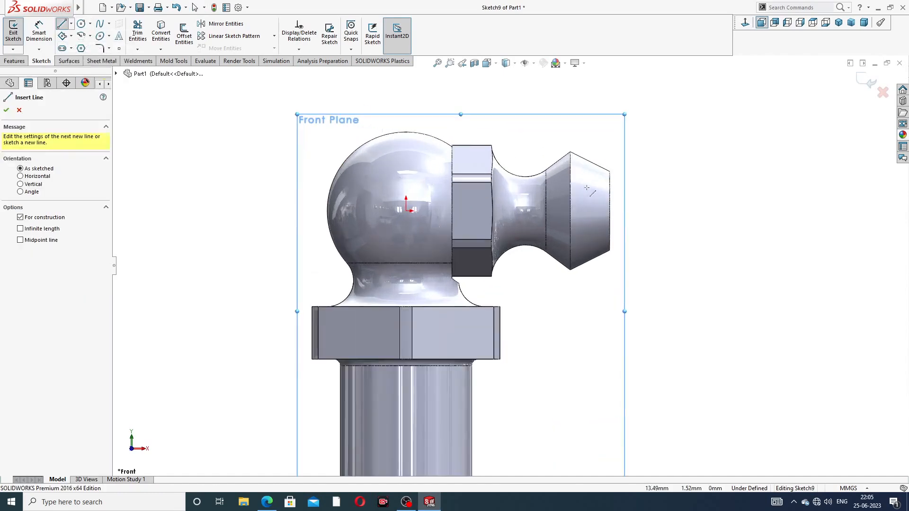
{"action": "left_click", "coordinate": [406, 210]}
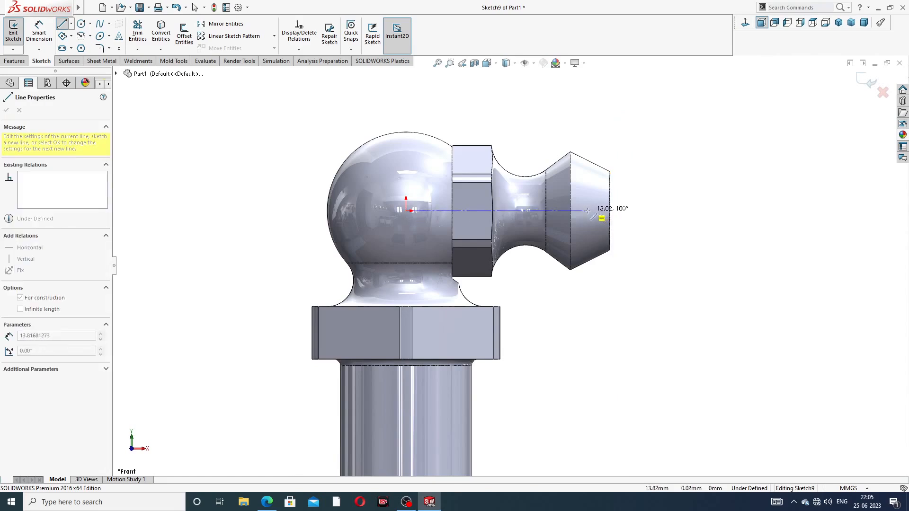
{"action": "left_click", "coordinate": [587, 210]}
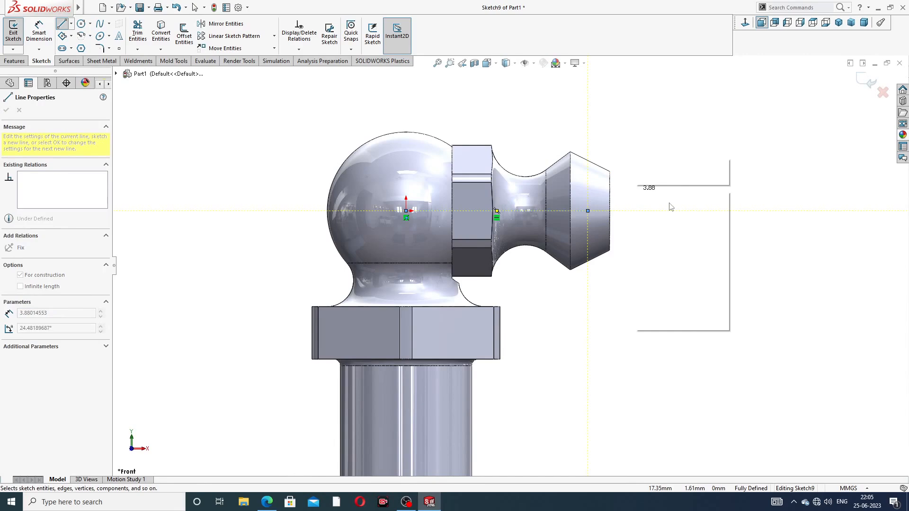
{"action": "right_click", "coordinate": [636, 189]}
{"action": "left_click", "coordinate": [651, 191]}
{"action": "scroll", "coordinate": [604, 206], "scroll_direction": "down", "scroll_amount": 2}
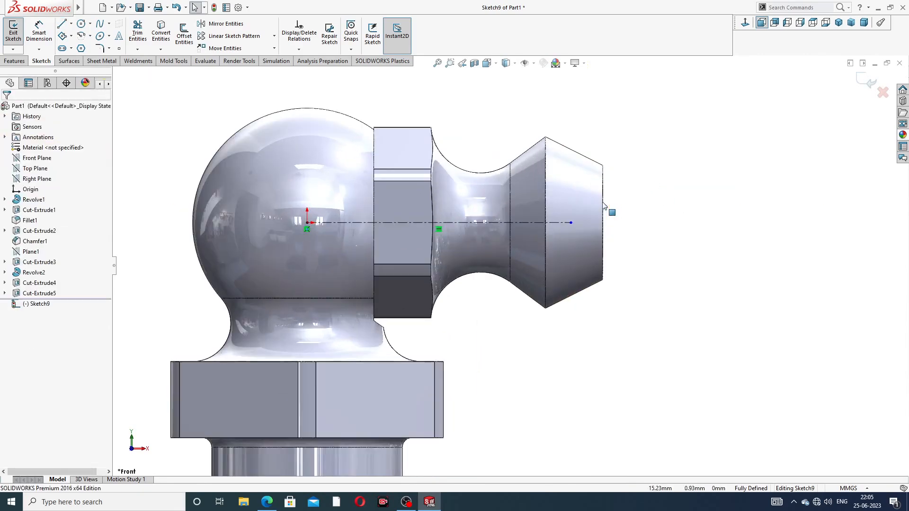
{"action": "left_click", "coordinate": [80, 24]}
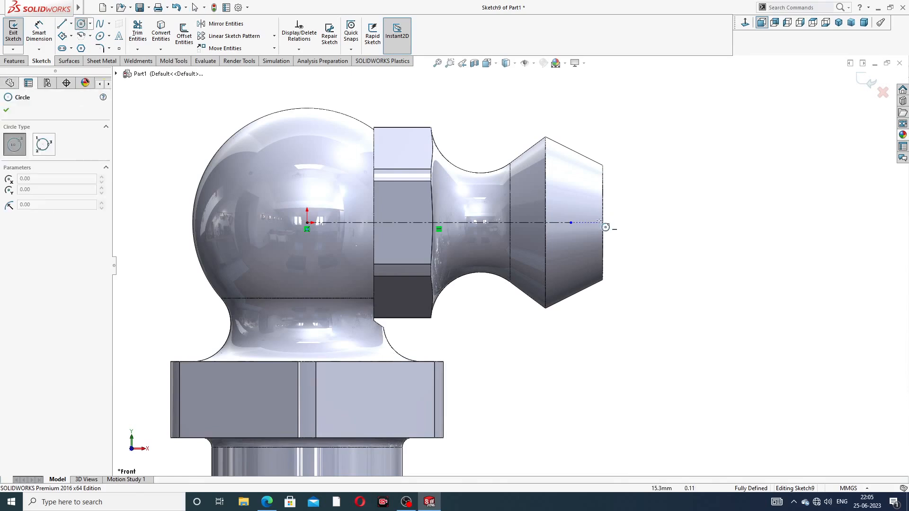
Step: Draw a small circle centred on the centerline's end near the nozzle tip
{"action": "scroll", "coordinate": [594, 229], "scroll_direction": "down", "scroll_amount": 2}
{"action": "left_click", "coordinate": [548, 229]}
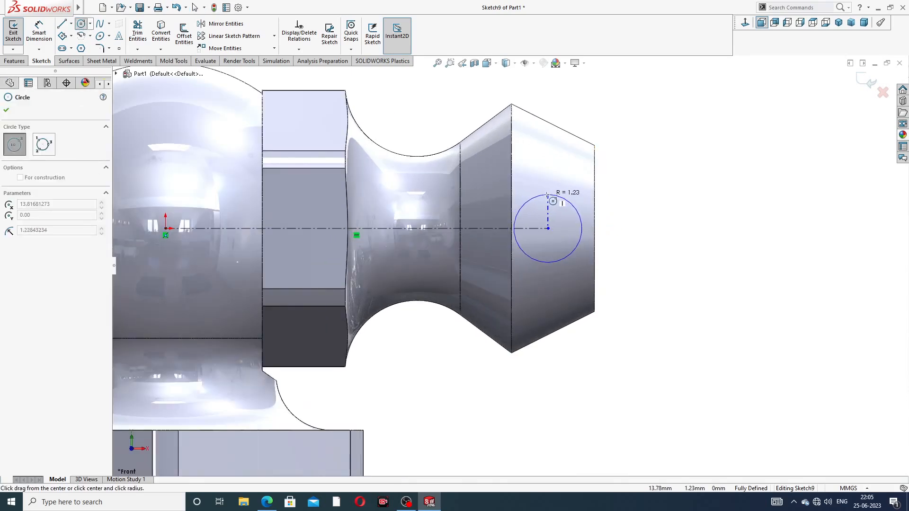
{"action": "left_click", "coordinate": [546, 194]}
{"action": "right_click", "coordinate": [635, 174]}
{"action": "left_click", "coordinate": [663, 187]}
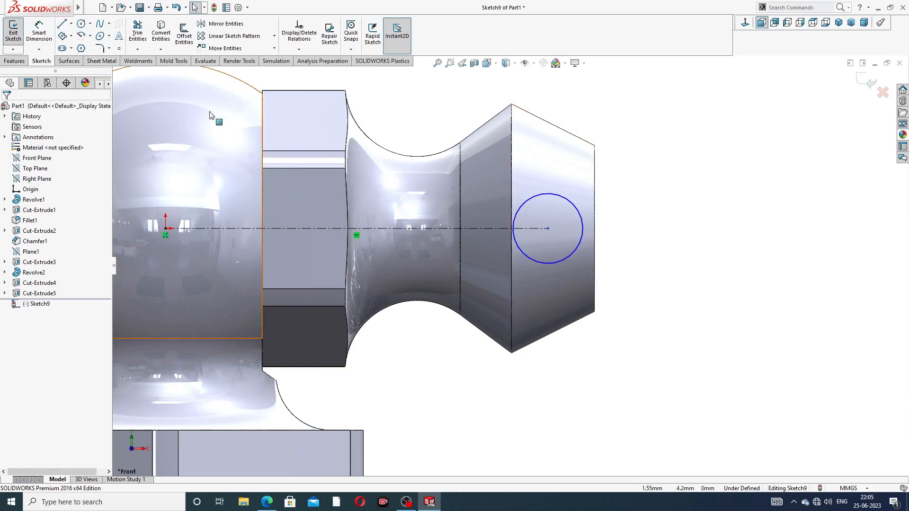
Step: Draw a vertical line through the circle from its top to its bottom
{"action": "left_click", "coordinate": [68, 24]}
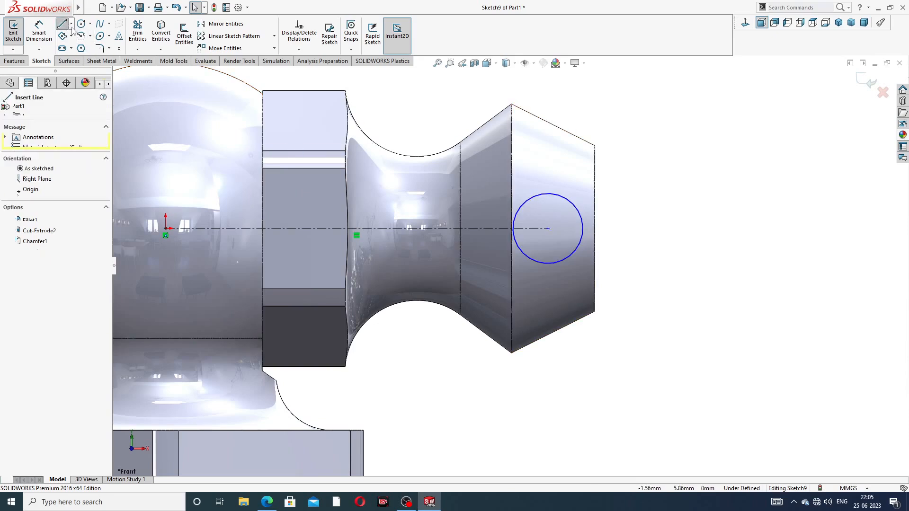
{"action": "left_click", "coordinate": [547, 193]}
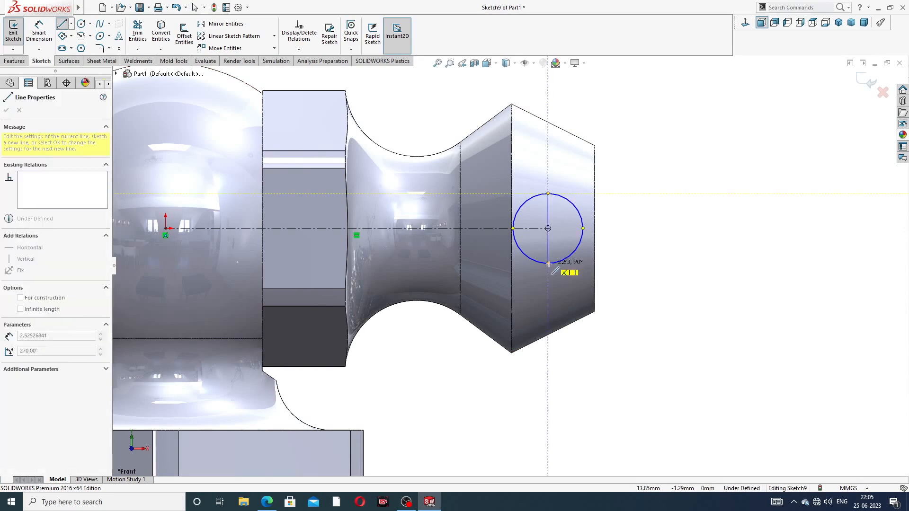
{"action": "left_click", "coordinate": [548, 263]}
{"action": "right_click", "coordinate": [553, 185]}
{"action": "left_click", "coordinate": [561, 198]}
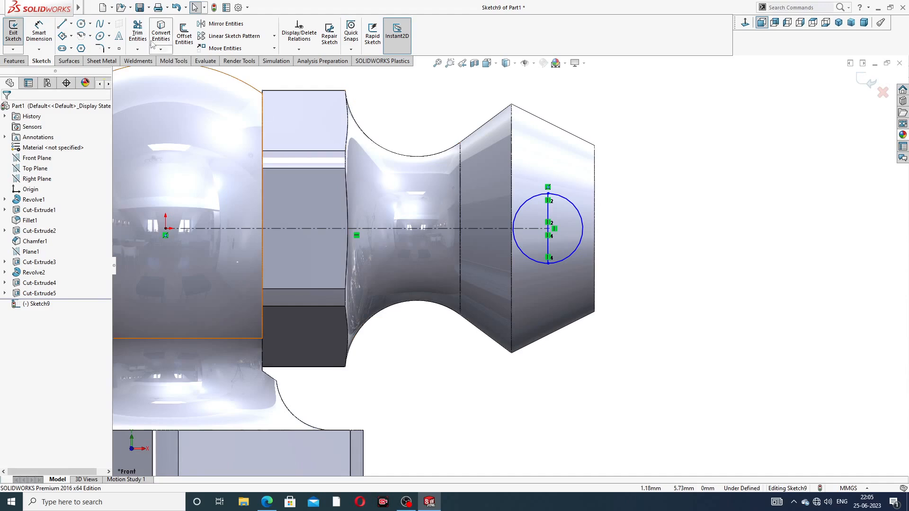
Step: Trim away the circle's left half, leaving a half-circle closed by the vertical line
{"action": "left_click", "coordinate": [137, 33]}
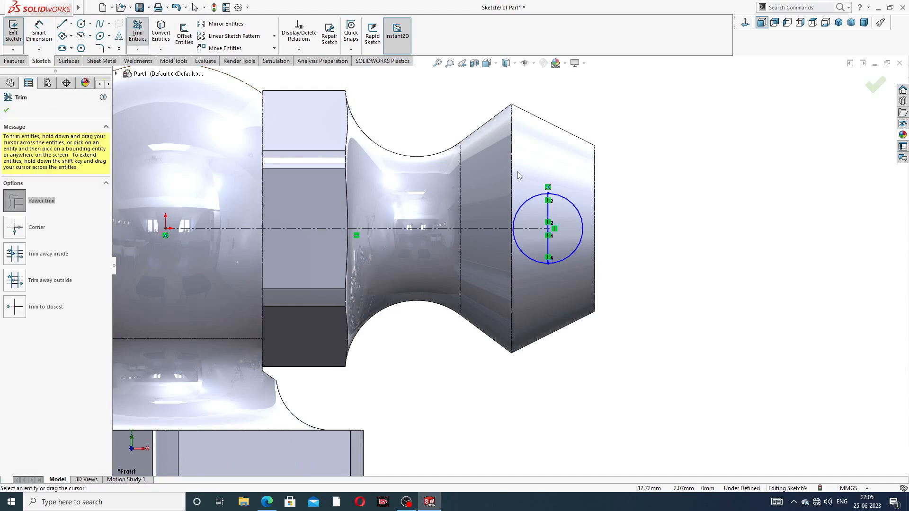
{"action": "left_click_drag", "start_coordinate": [516, 263], "coordinate": [578, 217]}
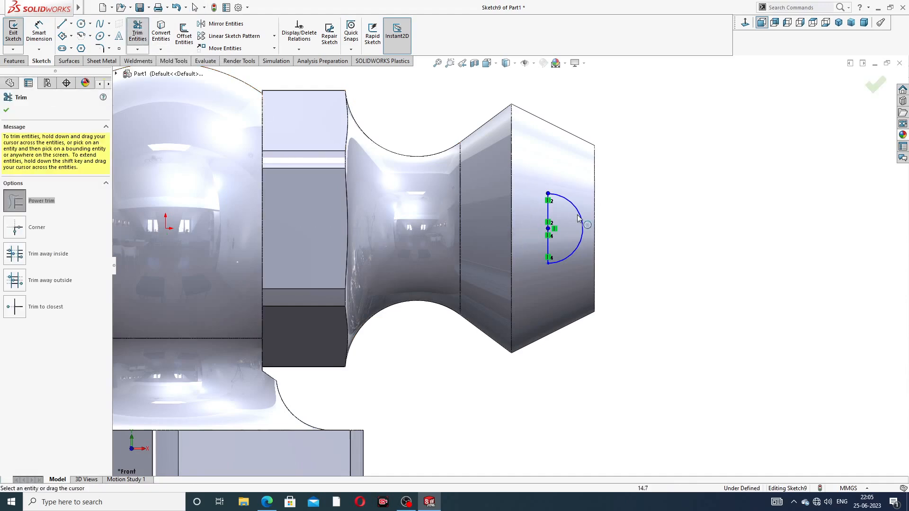
{"action": "scroll", "coordinate": [576, 238], "scroll_direction": "down", "scroll_amount": 1}
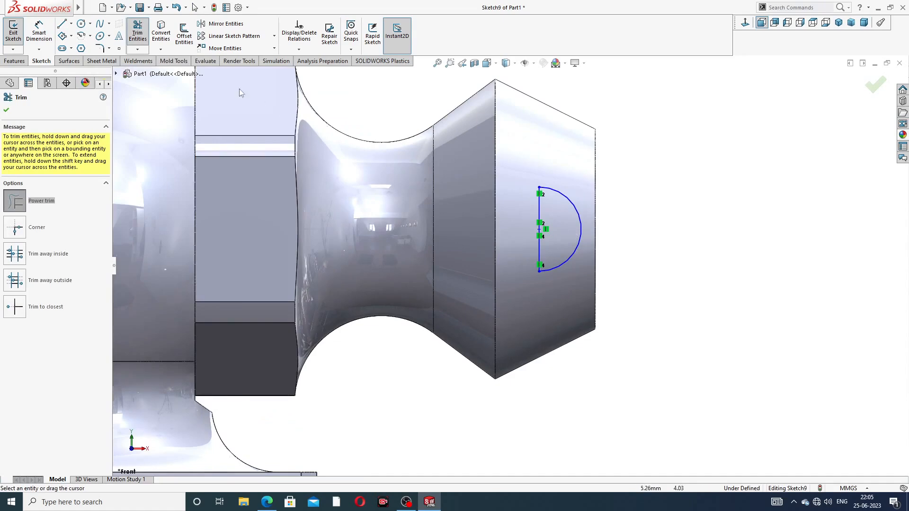
{"action": "left_click", "coordinate": [7, 110]}
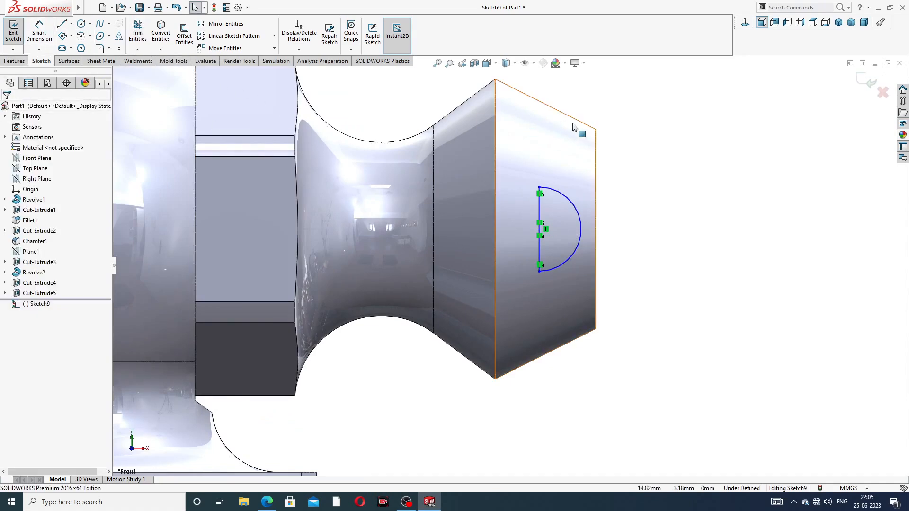
{"action": "scroll", "coordinate": [573, 128], "scroll_direction": "up", "scroll_amount": 2}
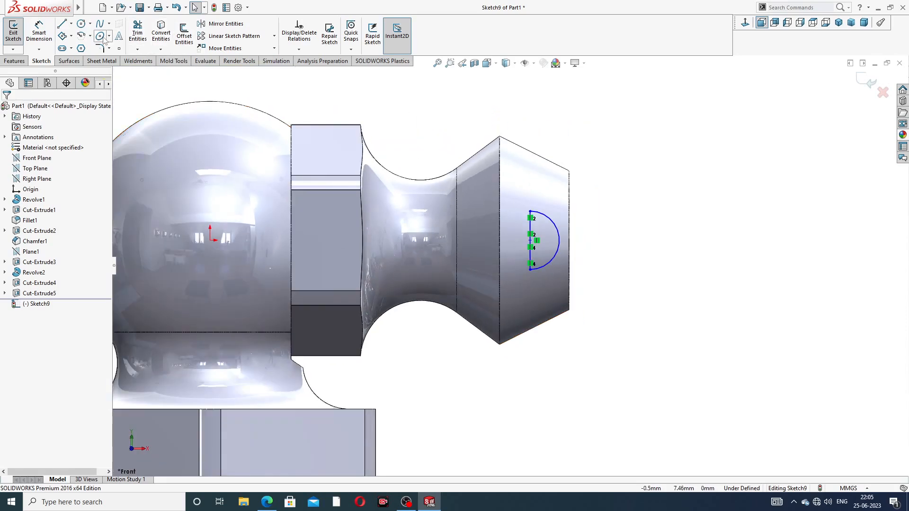
{"action": "left_click", "coordinate": [18, 61]}
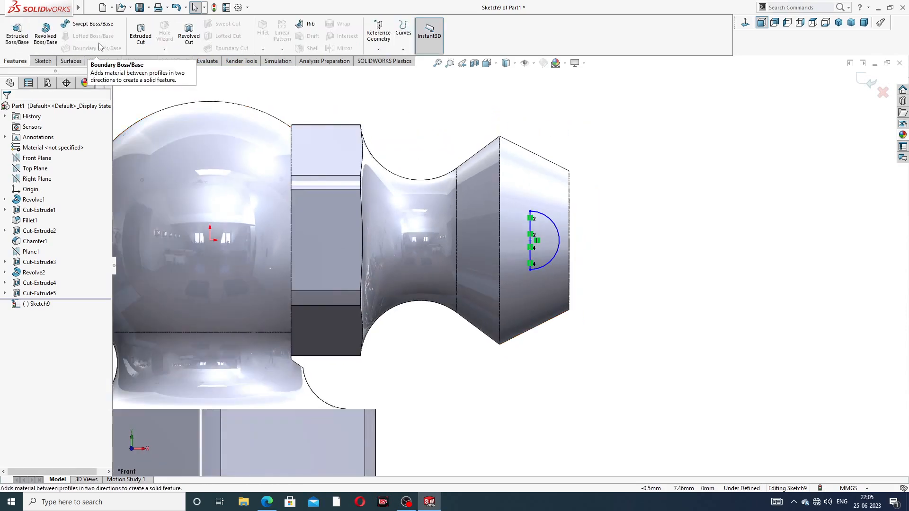
Step: Revolve Sketch9's half-circle 360° about its vertical line to create Revolve3
{"action": "left_click", "coordinate": [46, 38]}
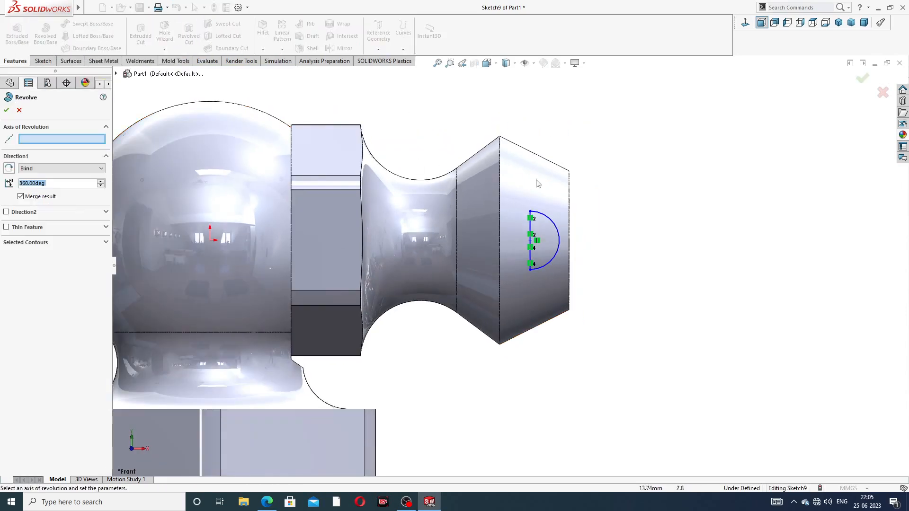
{"action": "left_click", "coordinate": [531, 232]}
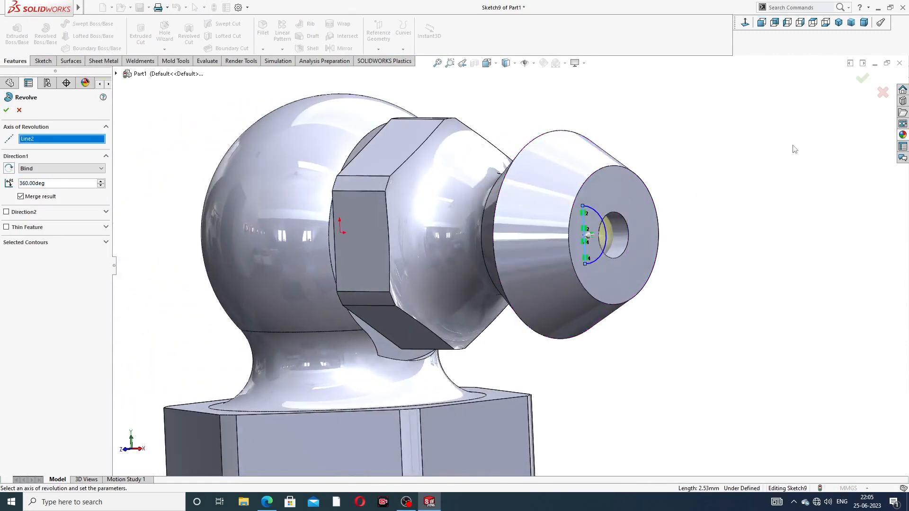
{"action": "left_click", "coordinate": [862, 80]}
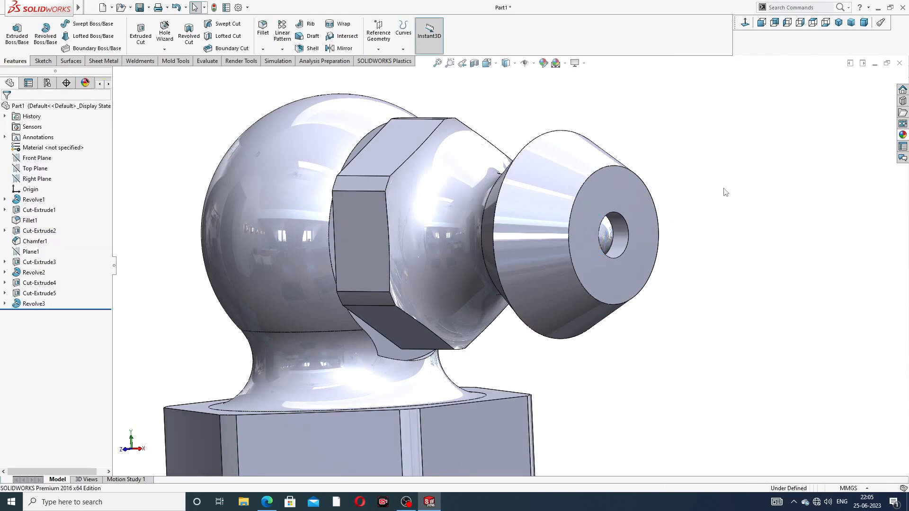
{"action": "mouse_move", "coordinate": [722, 192]}
{"action": "middle_mouse_down"}
{"action": "mouse_move", "coordinate": [700, 182]}
{"action": "mouse_move", "coordinate": [714, 174]}
{"action": "middle_mouse_up"}
Step: Apply a chromium plate appearance to the ball surface inside the nozzle hole
{"action": "scroll", "coordinate": [620, 241], "scroll_direction": "down", "scroll_amount": 3}
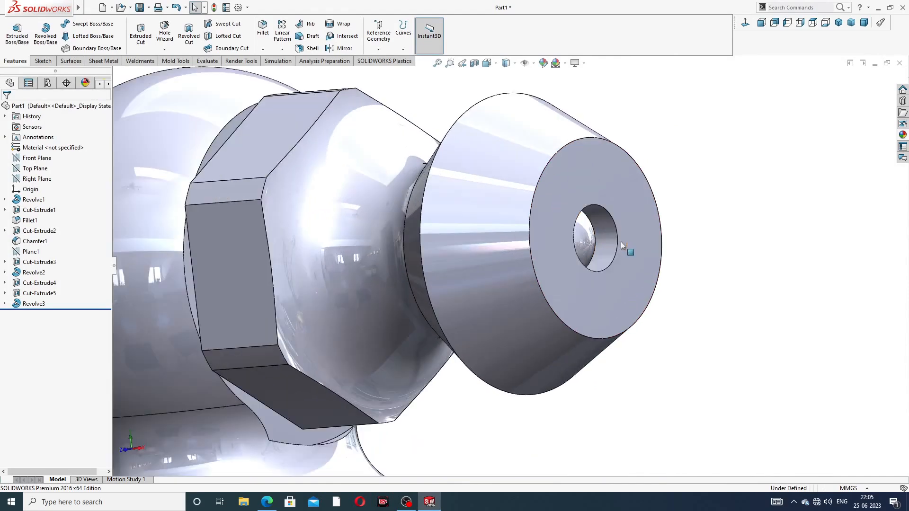
{"action": "left_click", "coordinate": [609, 244]}
{"action": "left_click", "coordinate": [903, 135]}
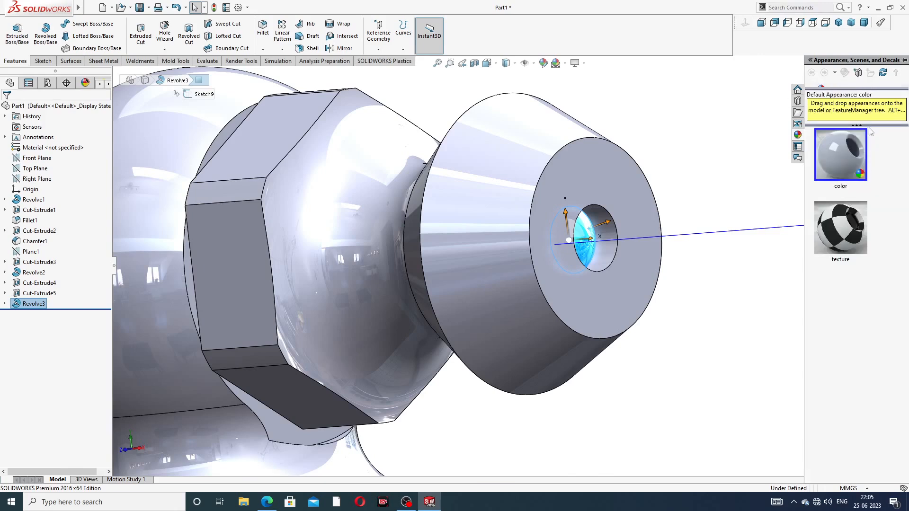
{"action": "left_click_drag", "start_coordinate": [869, 138], "coordinate": [875, 305]}
{"action": "double_click", "coordinate": [858, 91]}
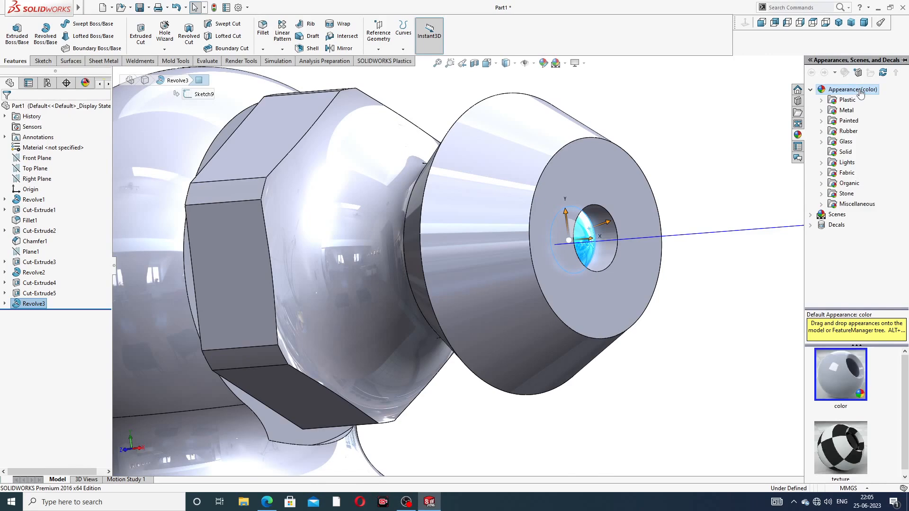
{"action": "double_click", "coordinate": [847, 110]}
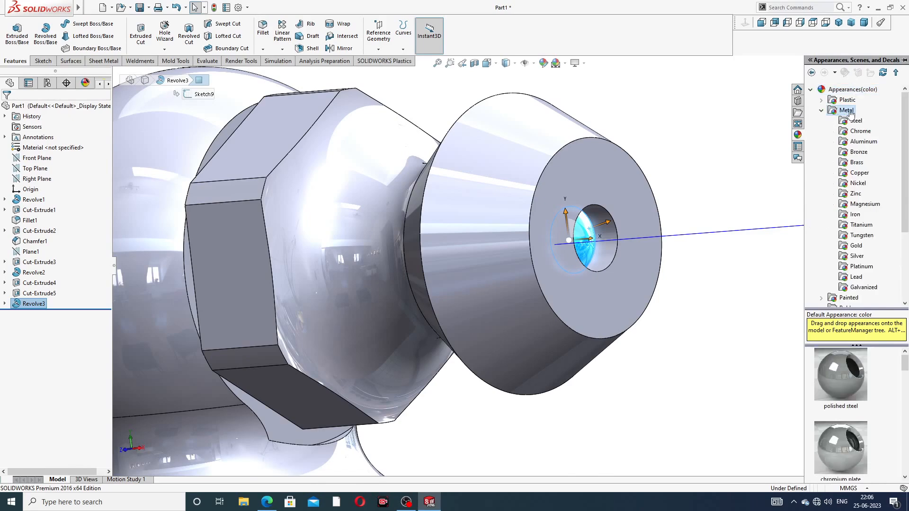
{"action": "left_click", "coordinate": [863, 134]}
{"action": "left_click", "coordinate": [836, 376]}
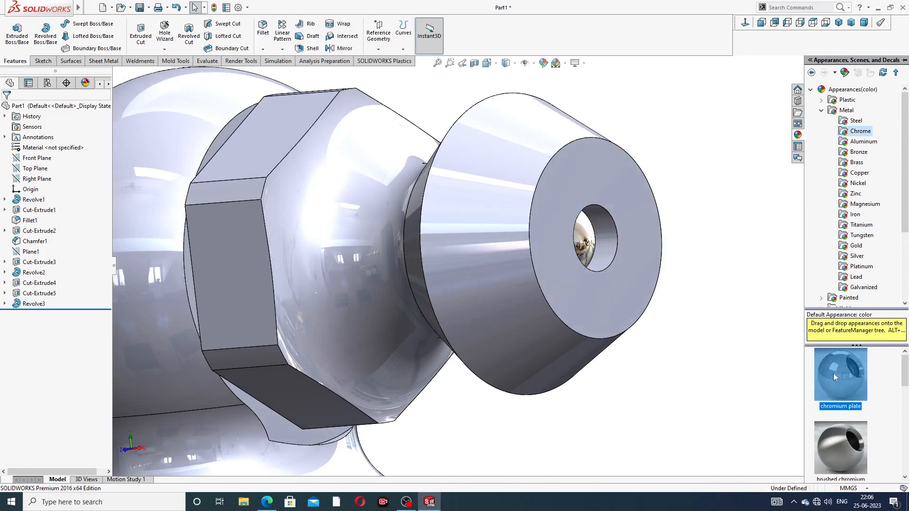
{"action": "scroll", "coordinate": [663, 286], "scroll_direction": "up", "scroll_amount": 3}
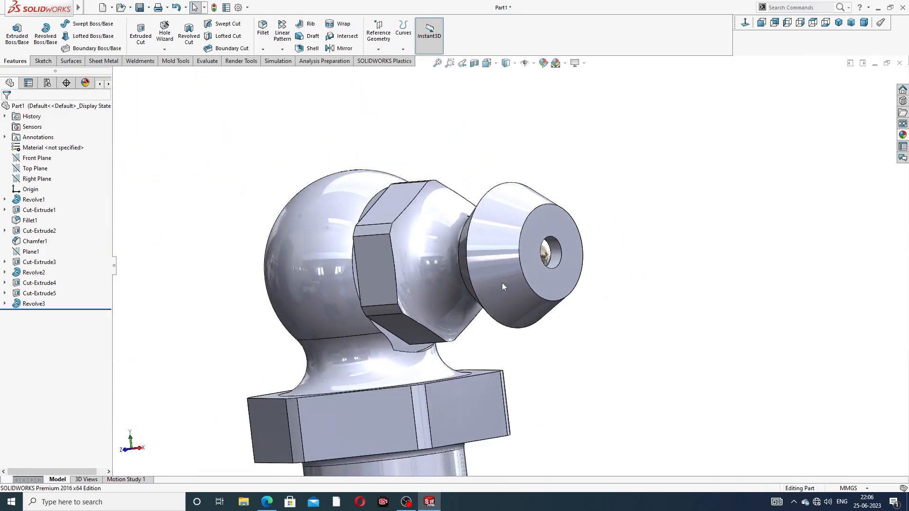
{"action": "middle_click_drag", "start_coordinate": [484, 271], "coordinate": [549, 310]}
{"action": "scroll", "coordinate": [526, 274], "scroll_direction": "up", "scroll_amount": 3}
Step: Apply the polished brass appearance from Metal > Brass to the entire grease nipple
{"action": "left_click", "coordinate": [903, 136]}
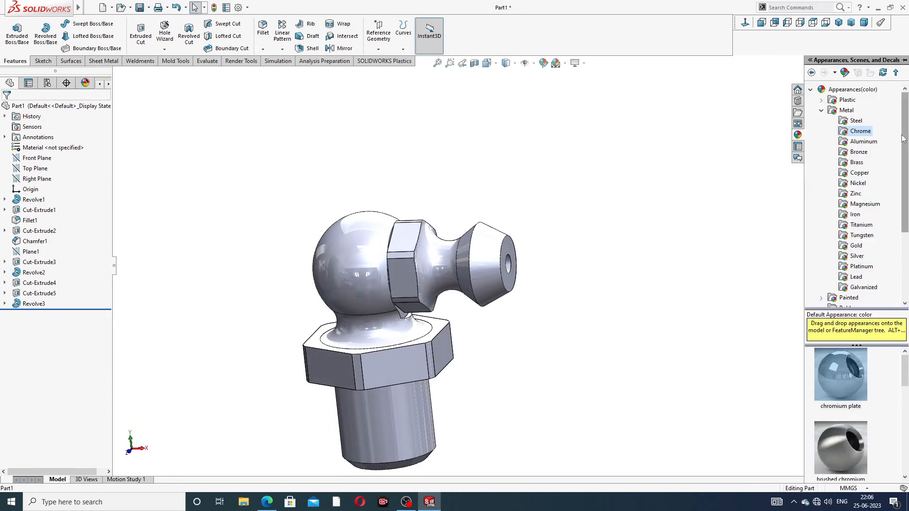
{"action": "left_click", "coordinate": [856, 163]}
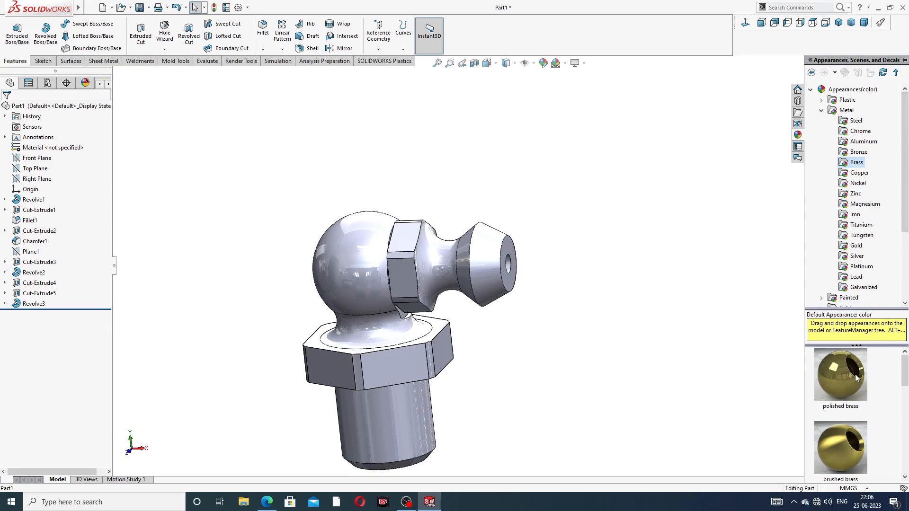
{"action": "double_click", "coordinate": [824, 373]}
{"action": "scroll", "coordinate": [544, 298], "scroll_direction": "up", "scroll_amount": 3}
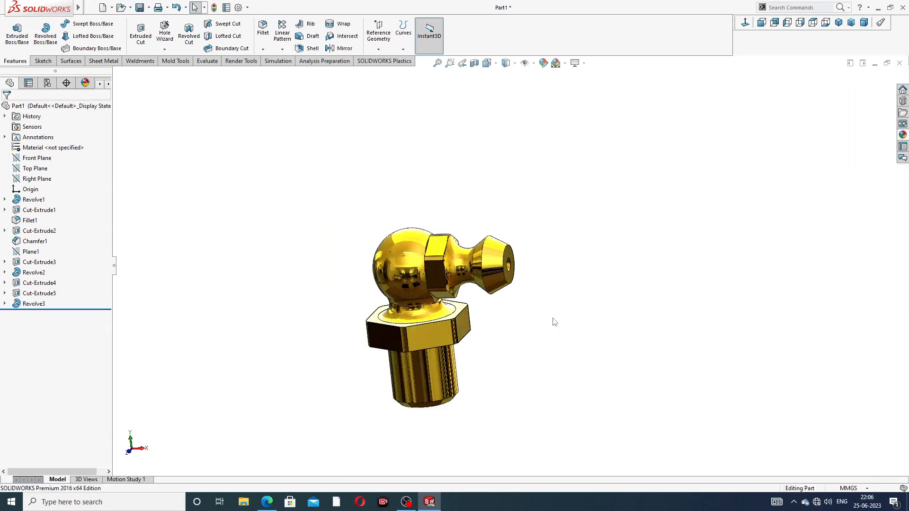
{"action": "middle_click_drag", "start_coordinate": [552, 318], "coordinate": [552, 293]}
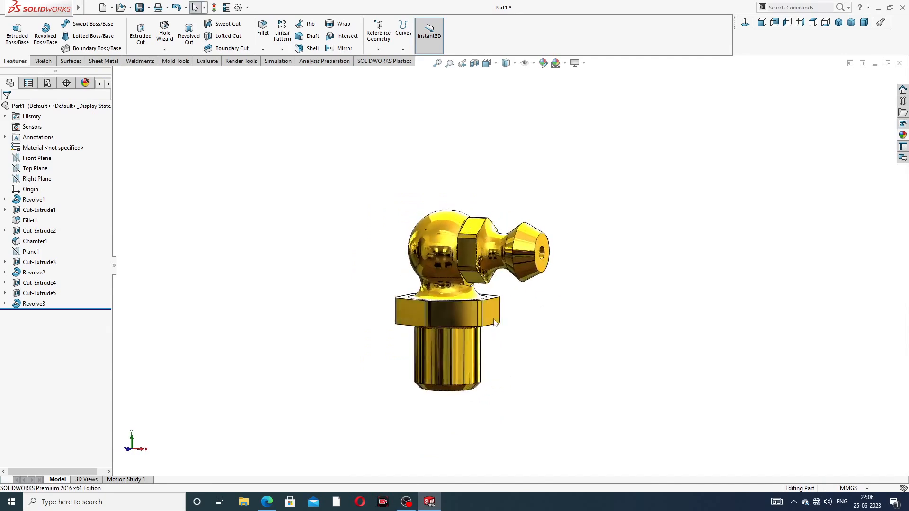
{"action": "scroll", "coordinate": [449, 335], "scroll_direction": "down", "scroll_amount": 2}
{"action": "left_click", "coordinate": [474, 63]}
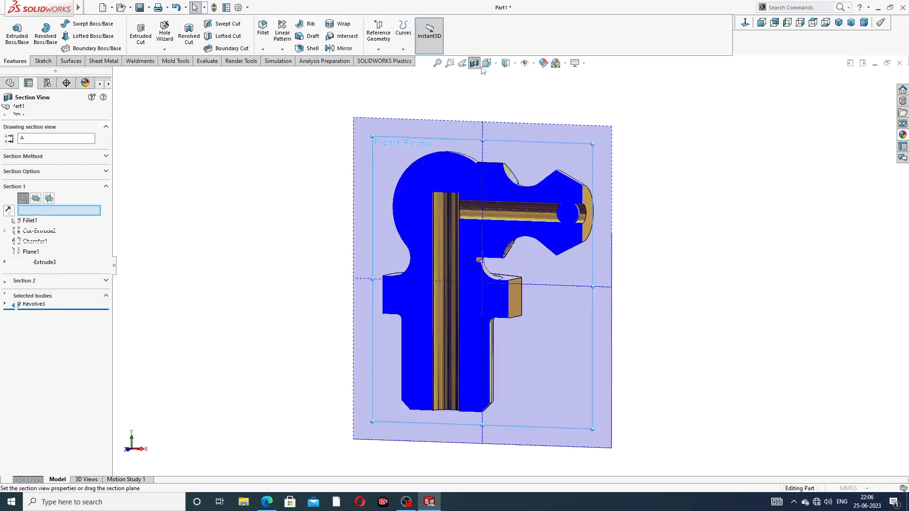
{"action": "left_click", "coordinate": [862, 81]}
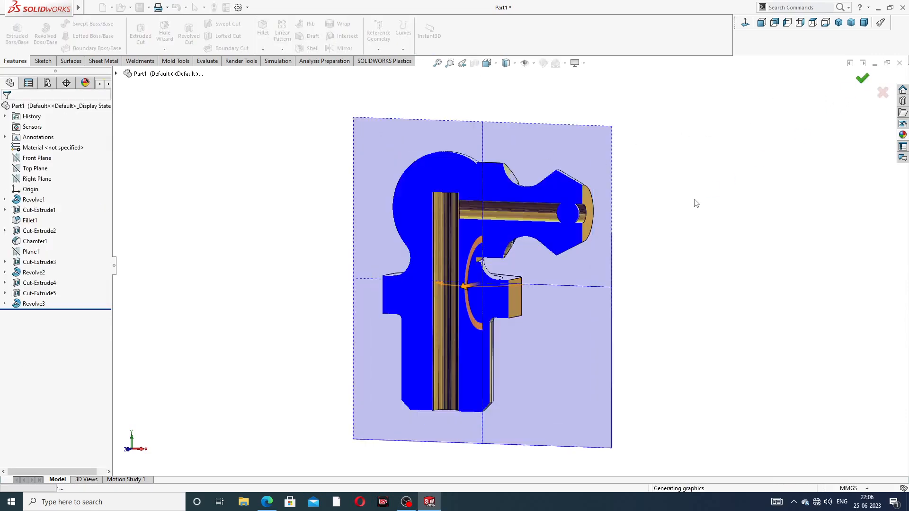
{"action": "middle_click_drag", "start_coordinate": [667, 213], "coordinate": [544, 201]}
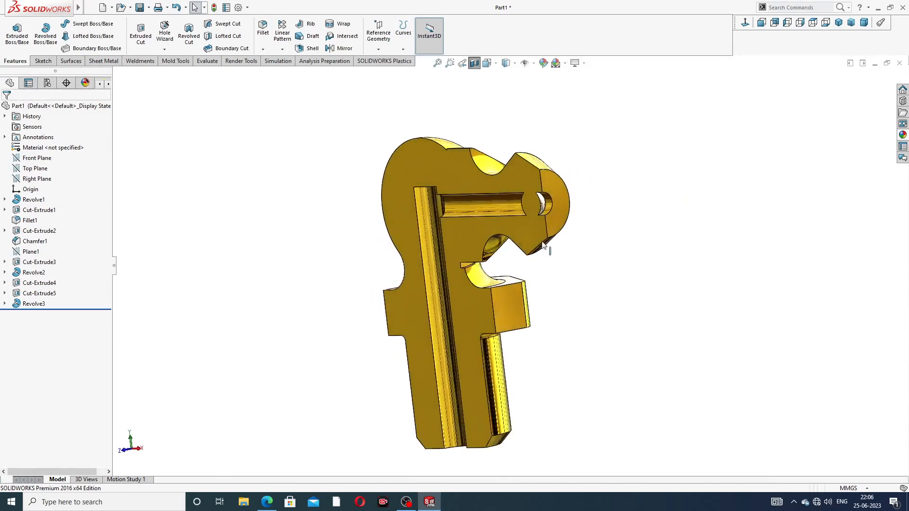
{"action": "scroll", "coordinate": [543, 199], "scroll_direction": "down", "scroll_amount": 5}
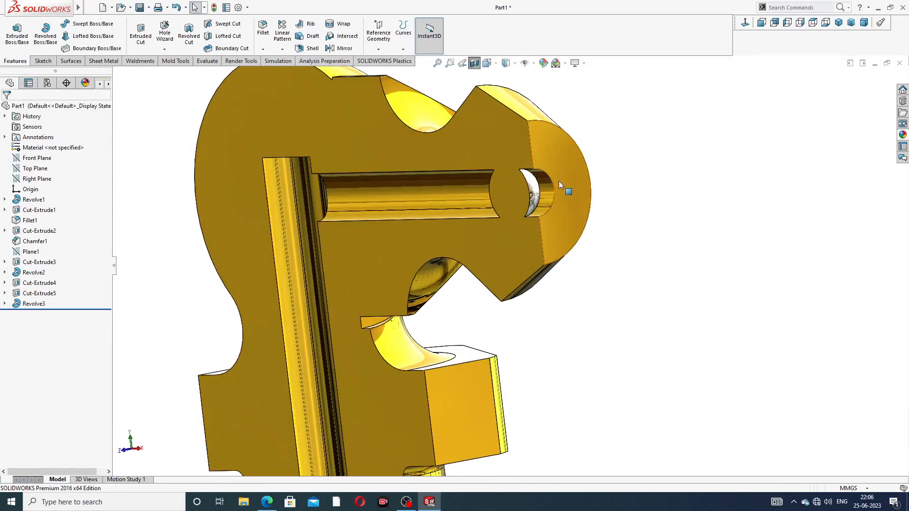
{"action": "middle_click_drag", "start_coordinate": [558, 177], "coordinate": [540, 190]}
{"action": "scroll", "coordinate": [542, 197], "scroll_direction": "up", "scroll_amount": 6}
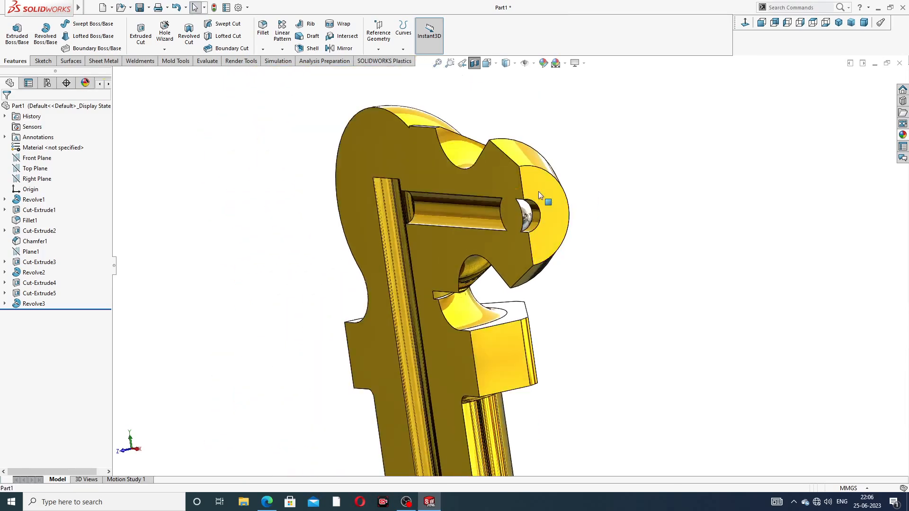
{"action": "middle_click_drag", "start_coordinate": [505, 284], "coordinate": [539, 263]}
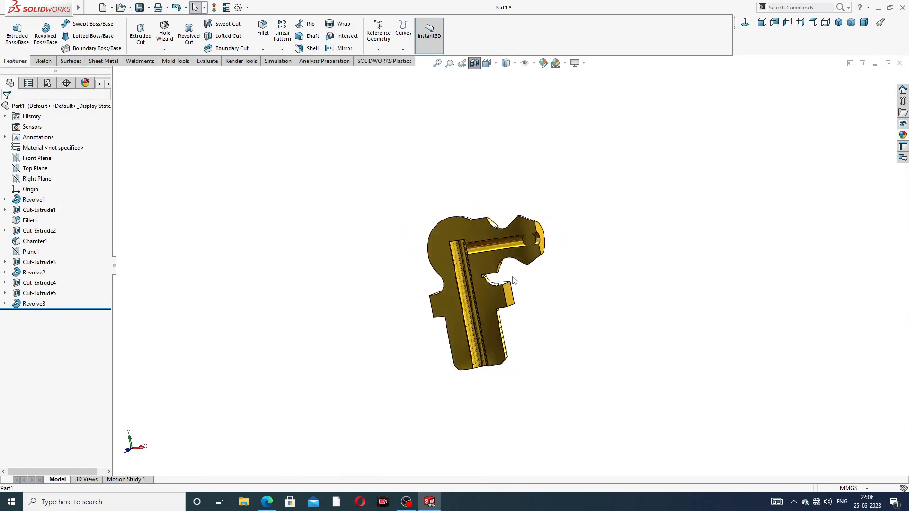
{"action": "scroll", "coordinate": [534, 262], "scroll_direction": "down", "scroll_amount": 2}
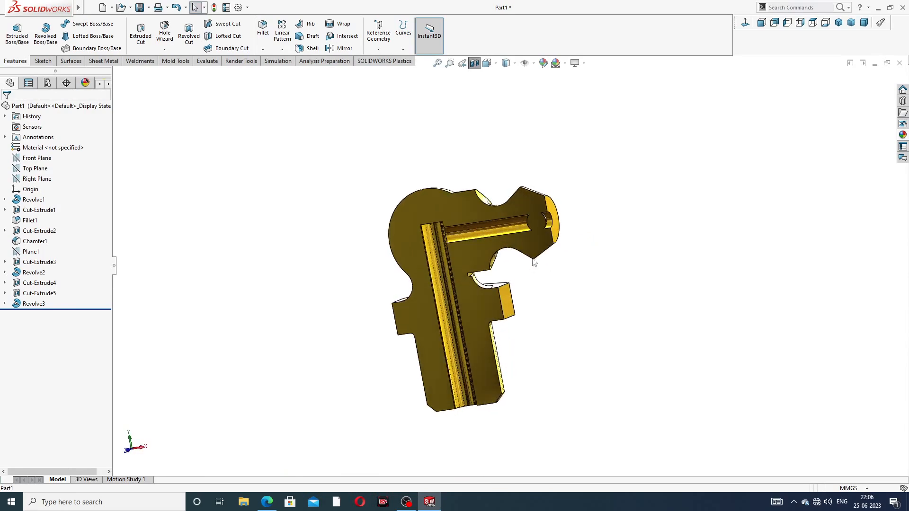
{"action": "left_click", "coordinate": [761, 22]}
{"action": "left_click", "coordinate": [473, 62]}
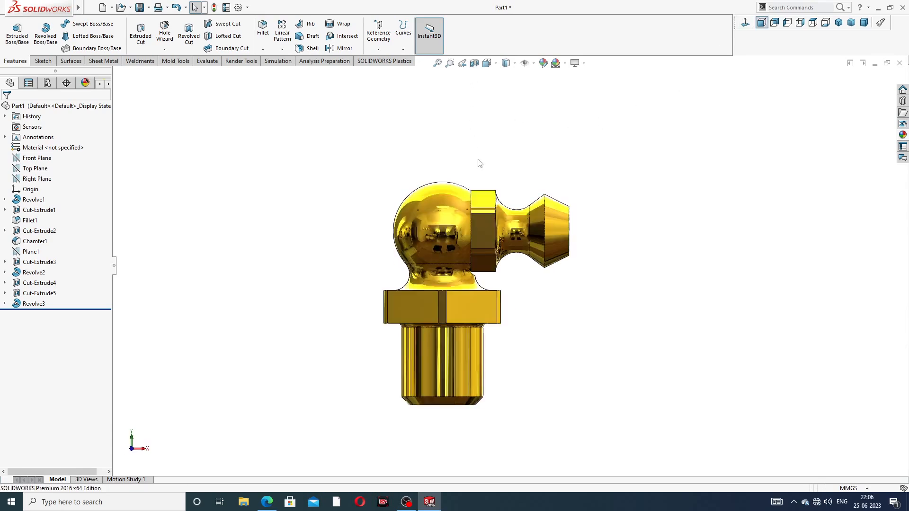
{"action": "middle_click_drag", "start_coordinate": [588, 211], "coordinate": [501, 274]}
{"action": "left_click", "coordinate": [267, 501]}
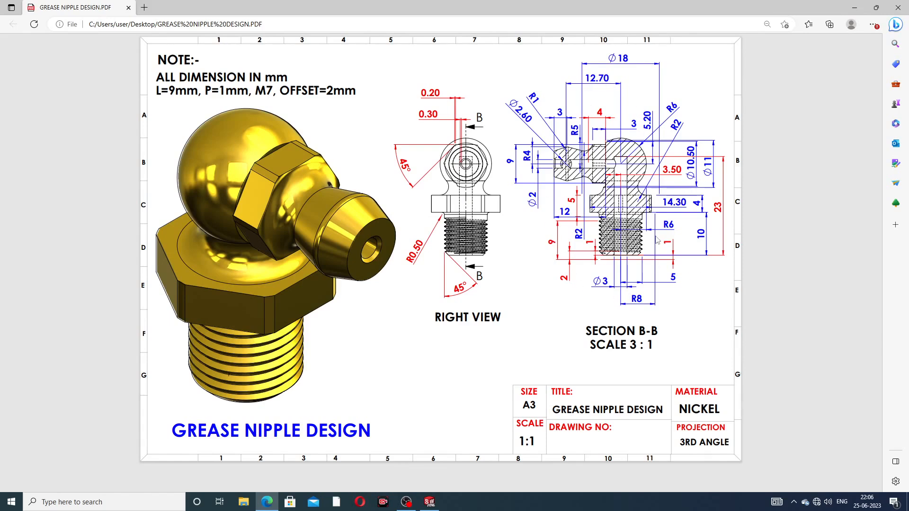
{"action": "left_click", "coordinate": [267, 501]}
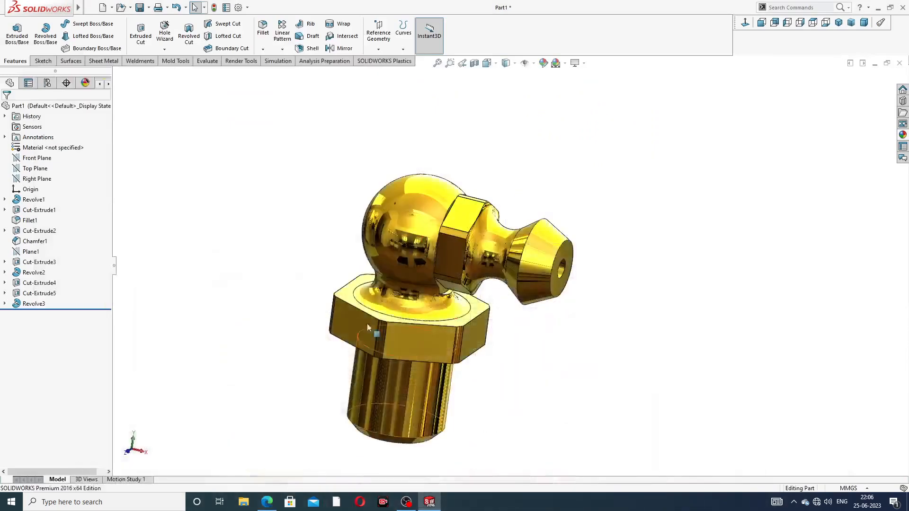
{"action": "left_click", "coordinate": [267, 501]}
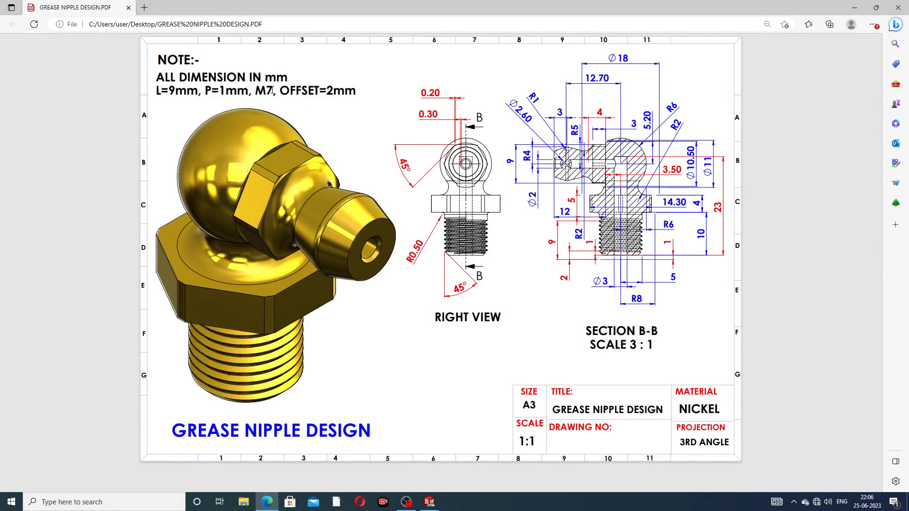
{"action": "left_click", "coordinate": [267, 501]}
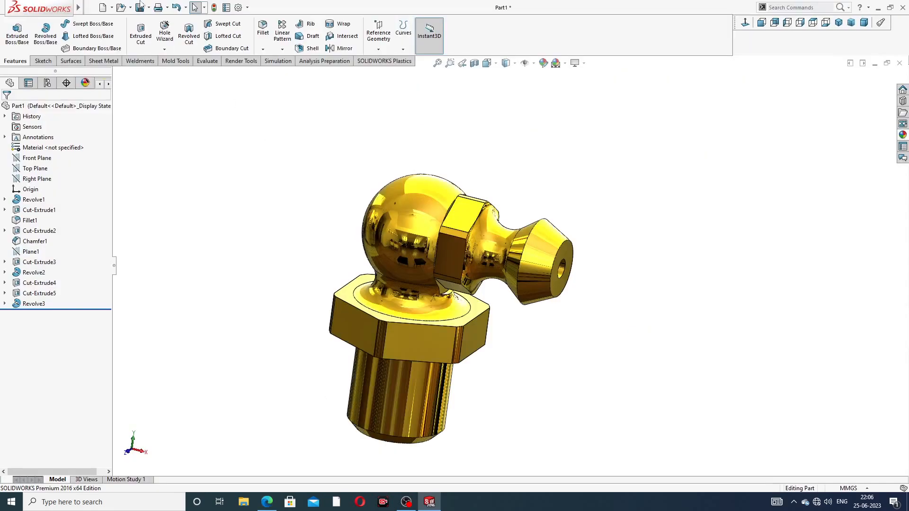
Step: Start a Thread feature on the shank's bottom edge
{"action": "left_click", "coordinate": [164, 49]}
{"action": "left_click", "coordinate": [180, 72]}
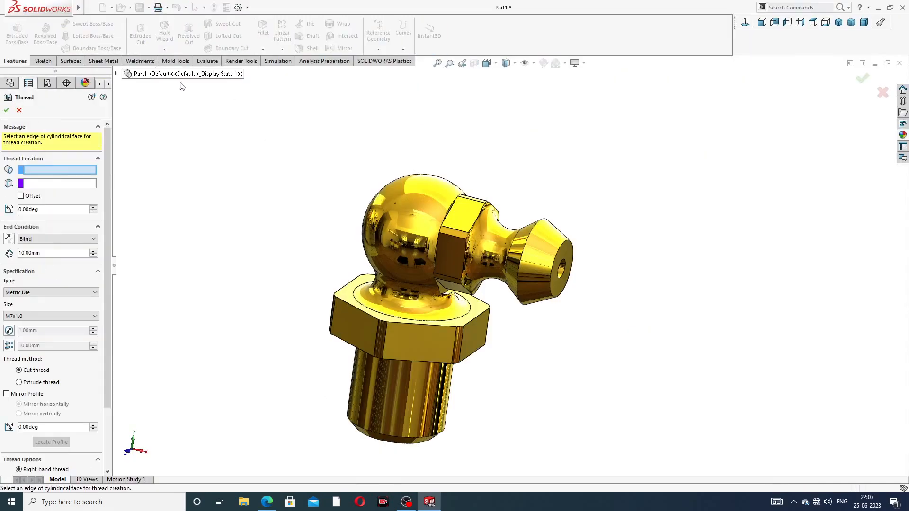
{"action": "middle_click_drag", "start_coordinate": [466, 398], "coordinate": [409, 399]}
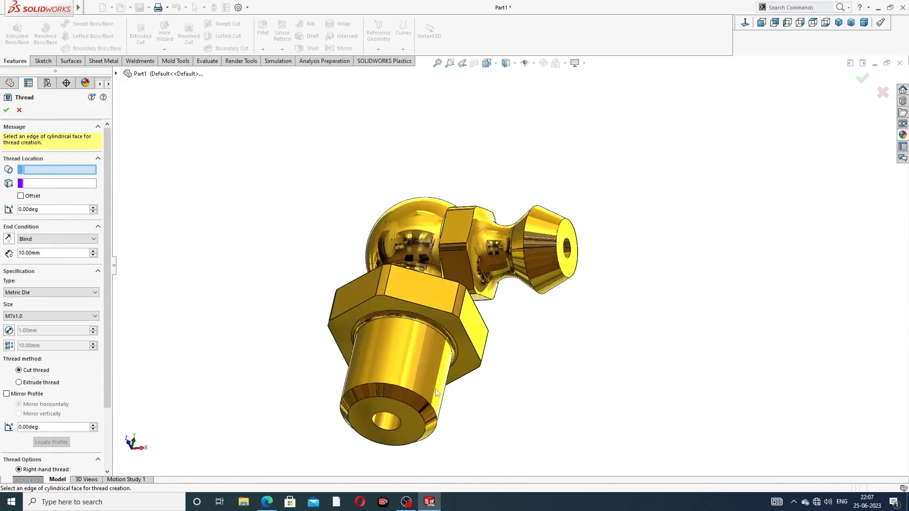
{"action": "left_click", "coordinate": [410, 388]}
{"action": "middle_click_drag", "start_coordinate": [409, 388], "coordinate": [396, 363]}
{"action": "scroll", "coordinate": [396, 362], "scroll_direction": "up", "scroll_amount": 2}
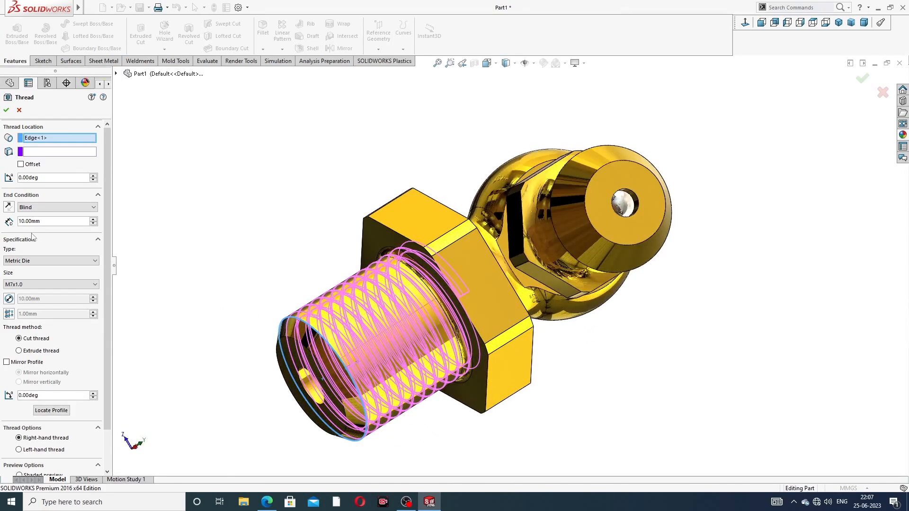
Step: Offset the thread start by 2 mm, reversed to begin beyond the shank end
{"action": "left_click", "coordinate": [20, 164]}
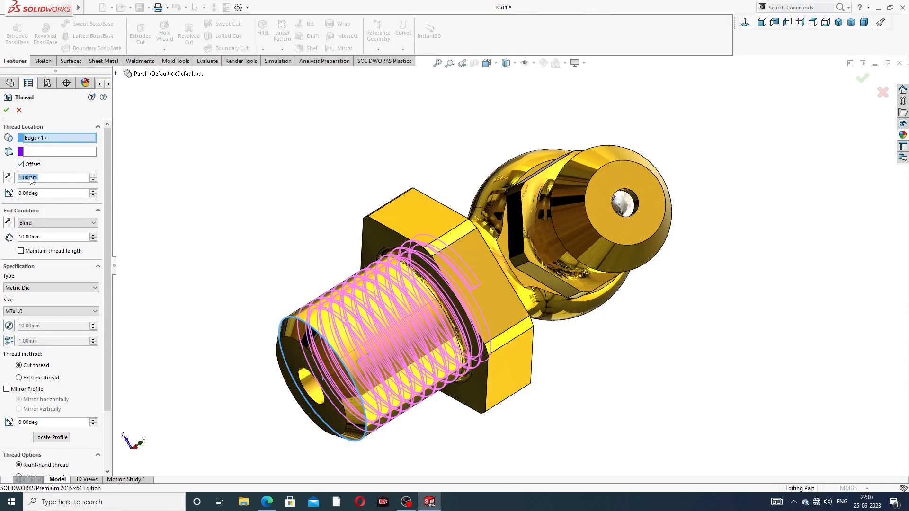
{"action": "double_click", "coordinate": [31, 176]}
{"action": "type", "text": "2"}
{"action": "key", "text": "Return"}
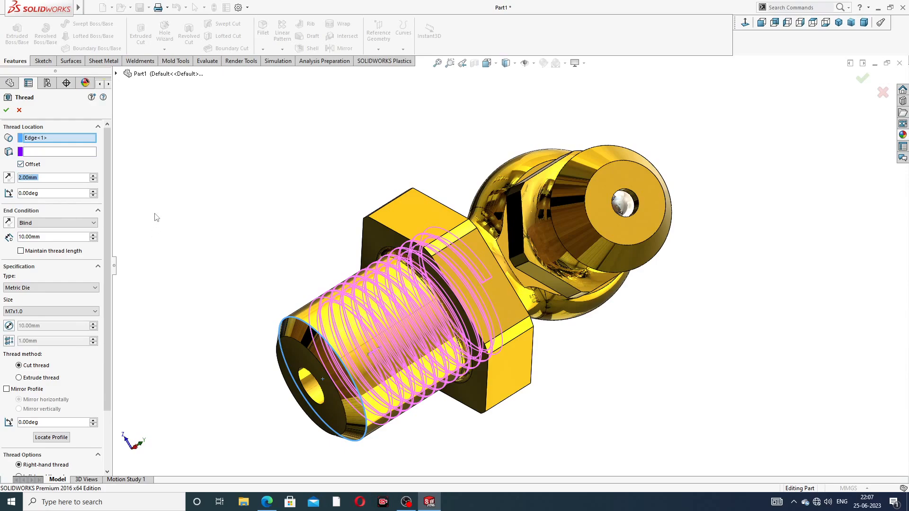
{"action": "left_click", "coordinate": [8, 177]}
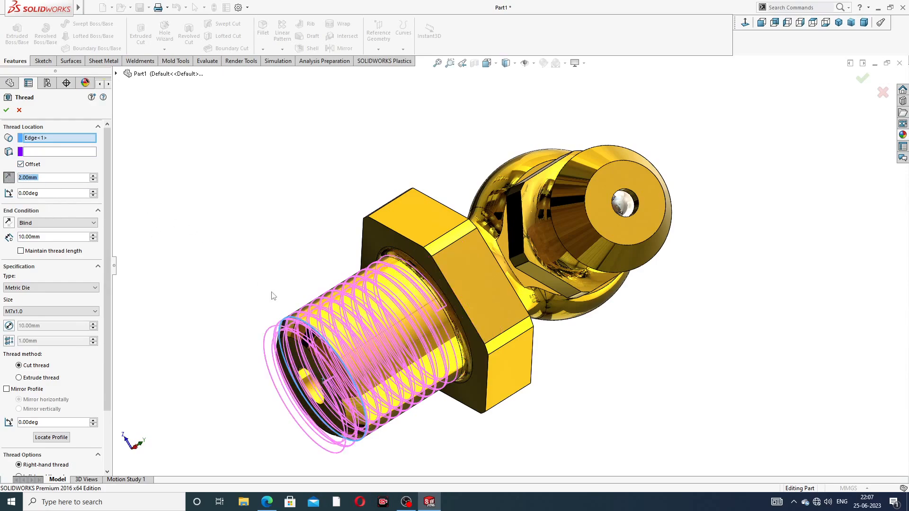
{"action": "middle_click_drag", "start_coordinate": [271, 295], "coordinate": [264, 266]}
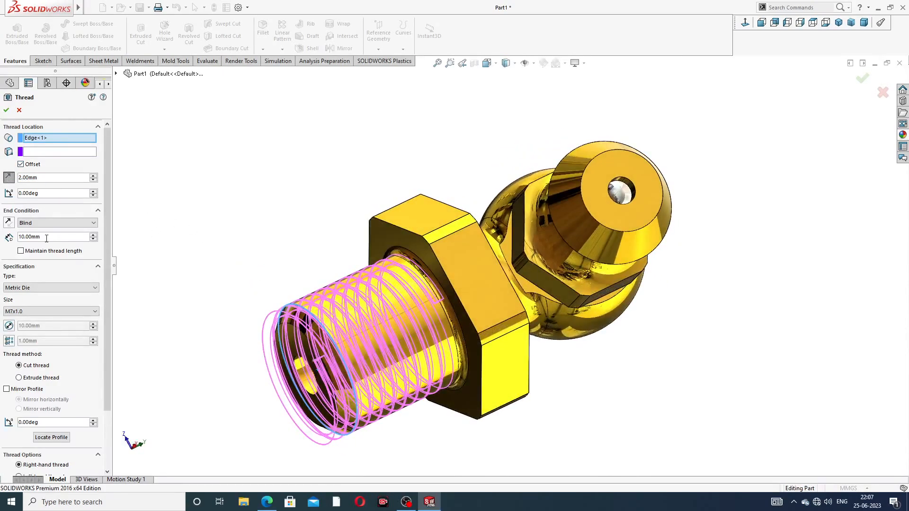
Step: Set a 9 mm blind thread depth and create the M7x1.0 cut thread
{"action": "left_click_drag", "start_coordinate": [46, 239], "coordinate": [18, 242]}
{"action": "type", "text": "9"}
{"action": "key", "text": "Return"}
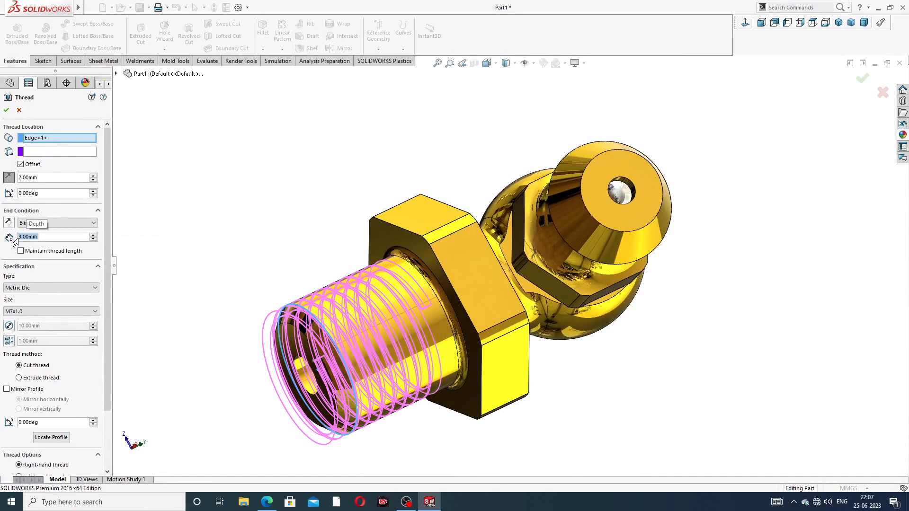
{"action": "middle_click_drag", "start_coordinate": [550, 330], "coordinate": [527, 372]}
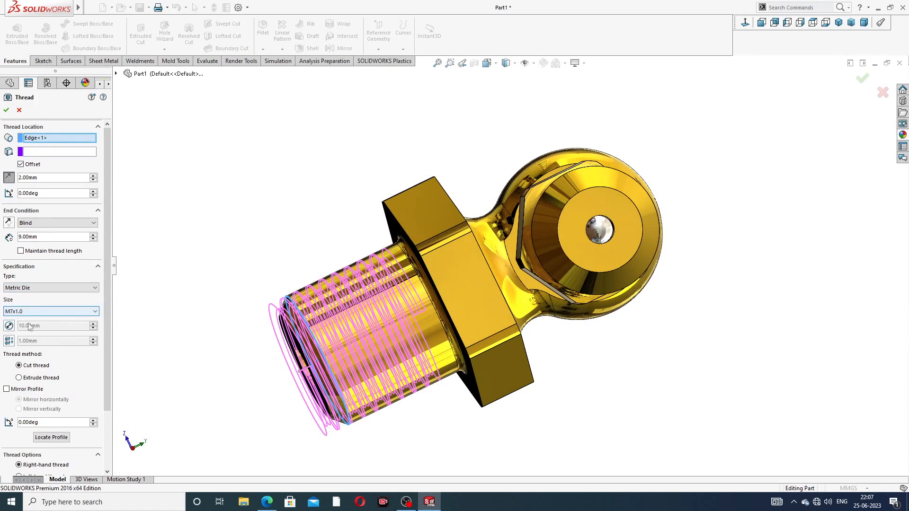
{"action": "left_click", "coordinate": [7, 112]}
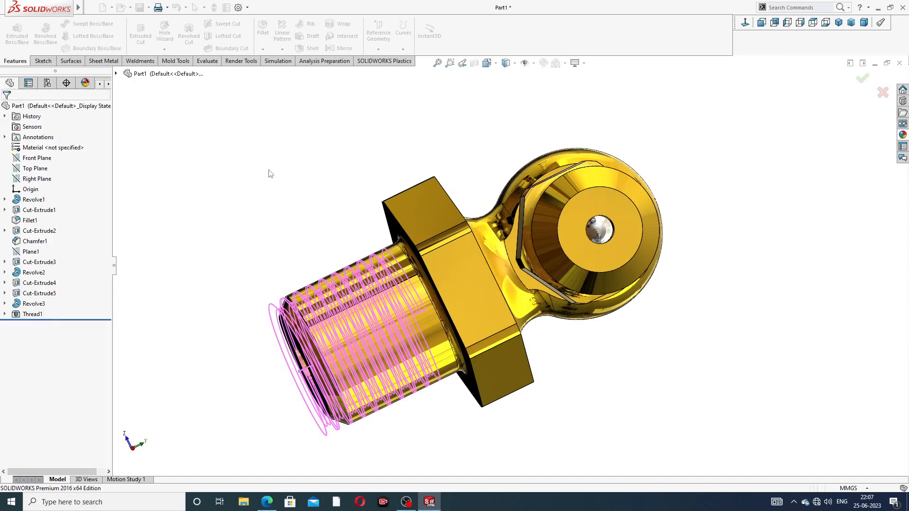
{"action": "scroll", "coordinate": [290, 195], "scroll_direction": "up", "scroll_amount": 3}
{"action": "middle_click_drag", "start_coordinate": [372, 202], "coordinate": [532, 292]}
{"action": "scroll", "coordinate": [571, 257], "scroll_direction": "down", "scroll_amount": 3}
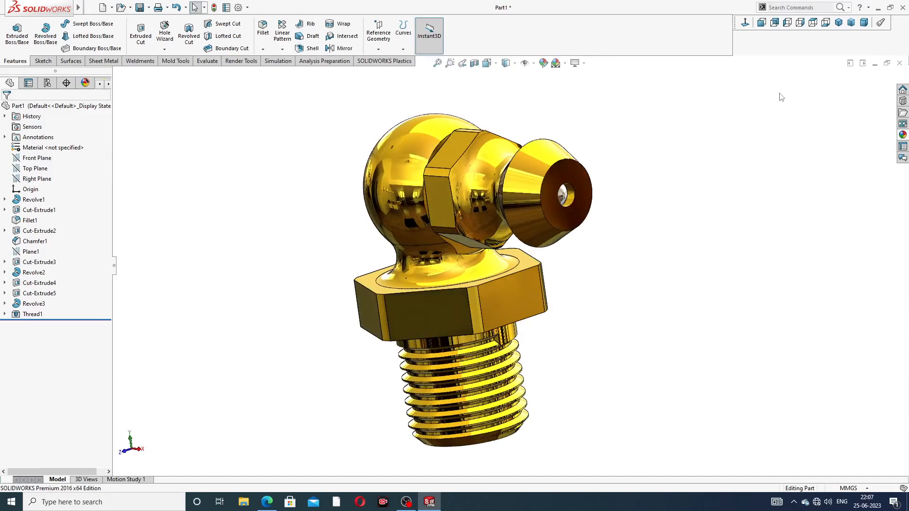
{"action": "left_click", "coordinate": [838, 22]}
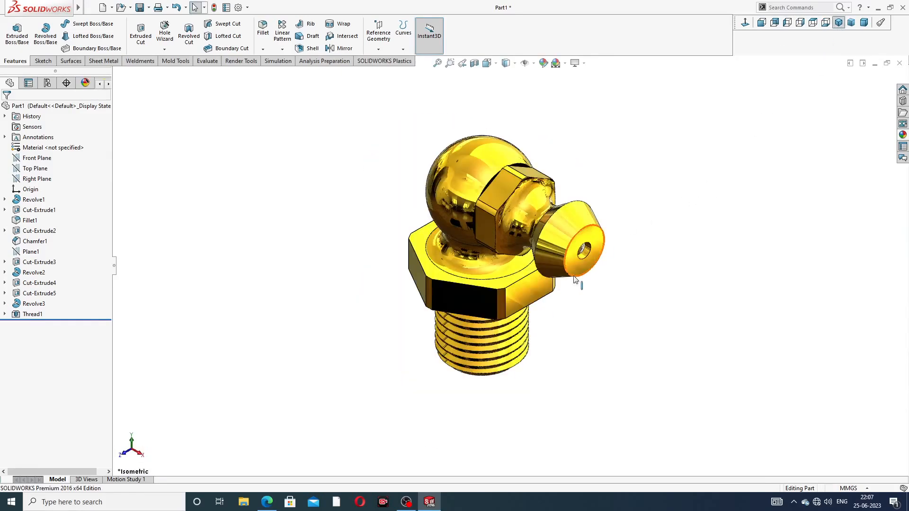
{"action": "middle_click_drag", "start_coordinate": [574, 282], "coordinate": [598, 190]}
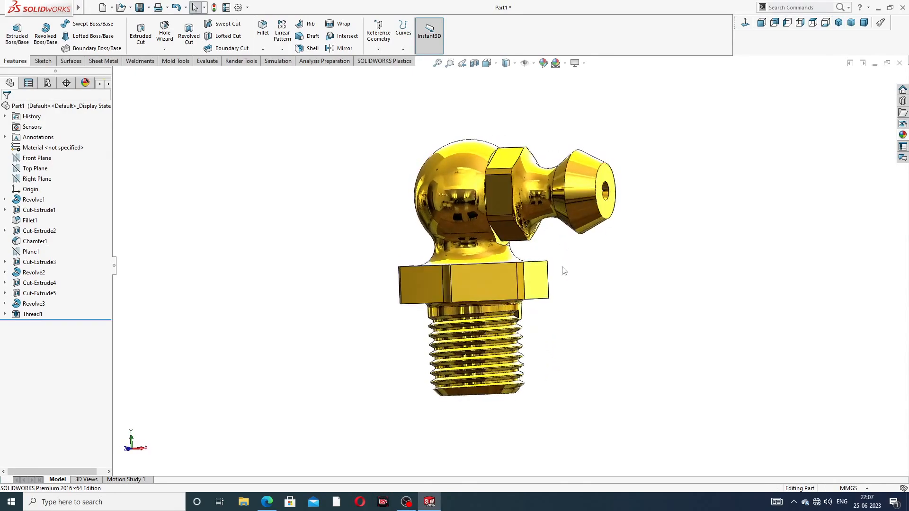
{"action": "scroll", "coordinate": [620, 222], "scroll_direction": "down", "scroll_amount": 3}
{"action": "scroll", "coordinate": [649, 234], "scroll_direction": "up", "scroll_amount": 3}
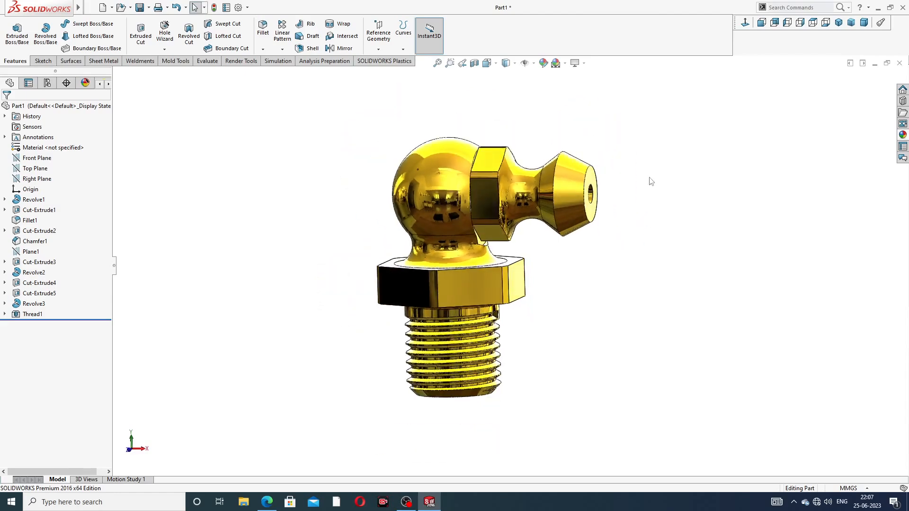
{"action": "middle_click_drag", "start_coordinate": [636, 148], "coordinate": [656, 107]}
{"action": "scroll", "coordinate": [603, 156], "scroll_direction": "down", "scroll_amount": 1}
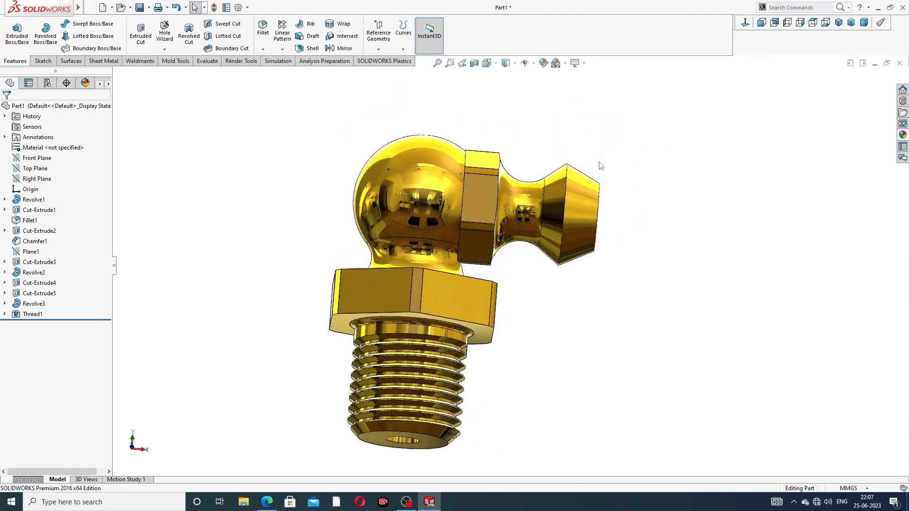
{"action": "middle_click_drag", "start_coordinate": [617, 185], "coordinate": [604, 214]}
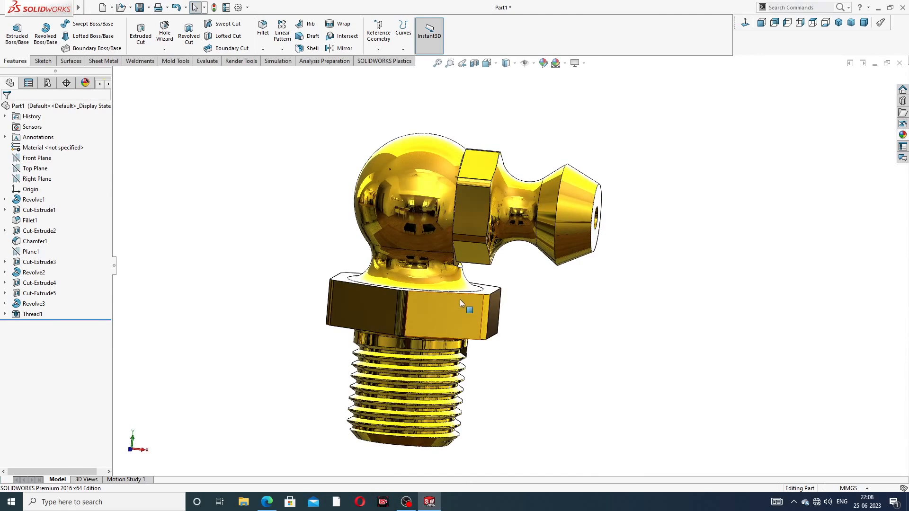
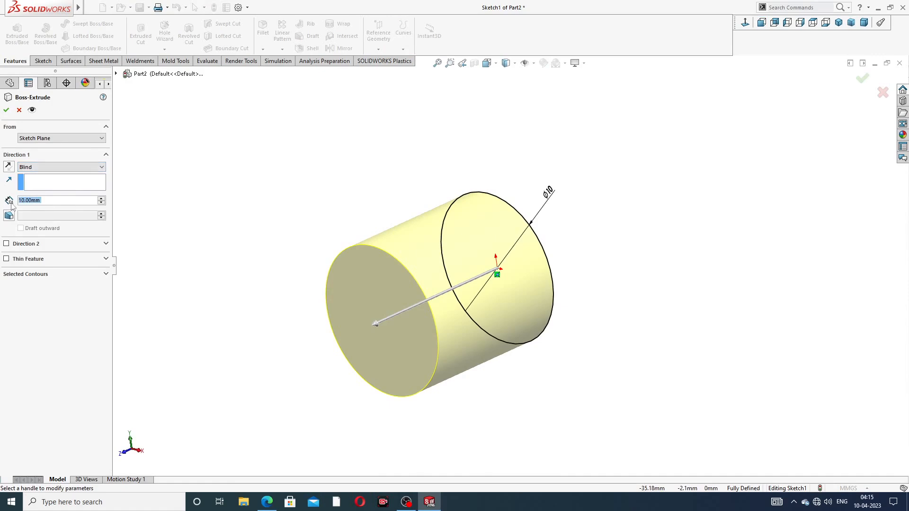
Step: Extrude the circle 3 mm deep with a 22° draft, then view the PIN DESIGN drawing
{"action": "type", "text": "3"}
{"action": "key", "text": "Return"}
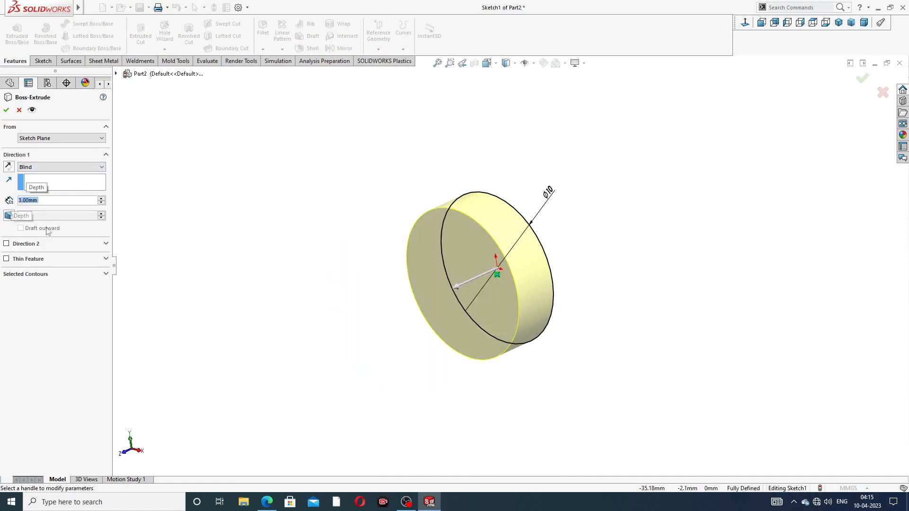
{"action": "left_click", "coordinate": [9, 216]}
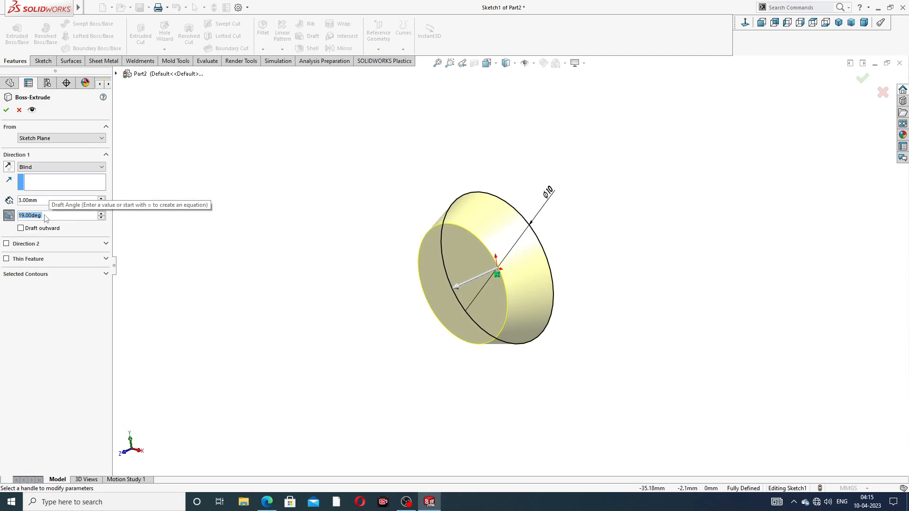
{"action": "type", "text": "22"}
{"action": "key", "text": "Return"}
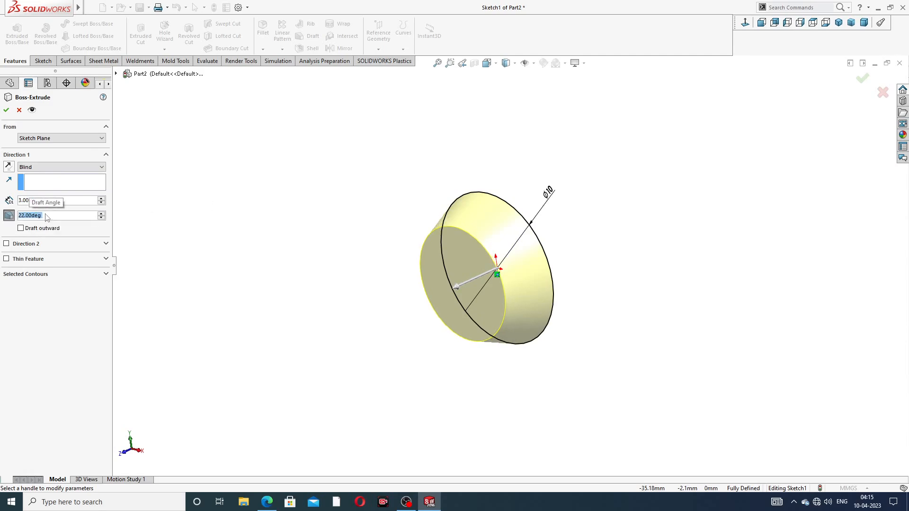
{"action": "key", "text": "Return"}
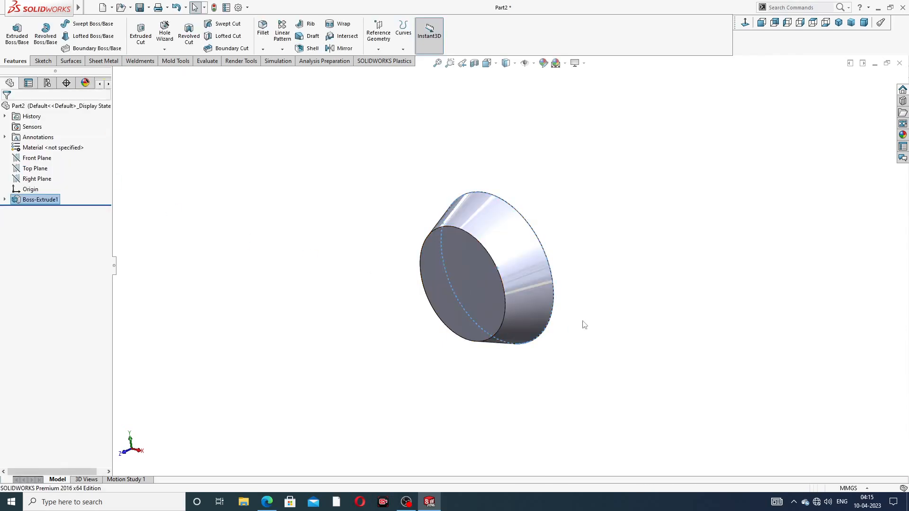
{"action": "left_click", "coordinate": [267, 502]}
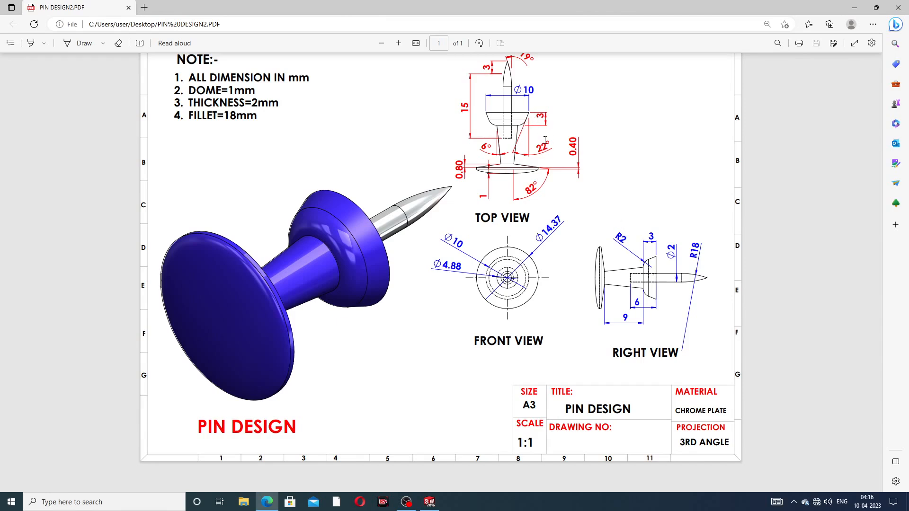
Step: Round the disc's small circular edge with a 2 mm fillet, then check the pin drawing
{"action": "left_click", "coordinate": [268, 502]}
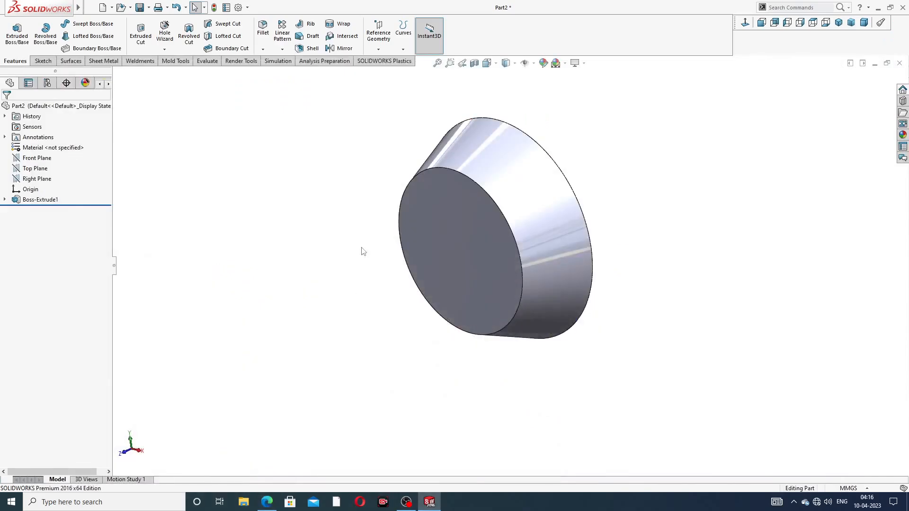
{"action": "left_click", "coordinate": [263, 29]}
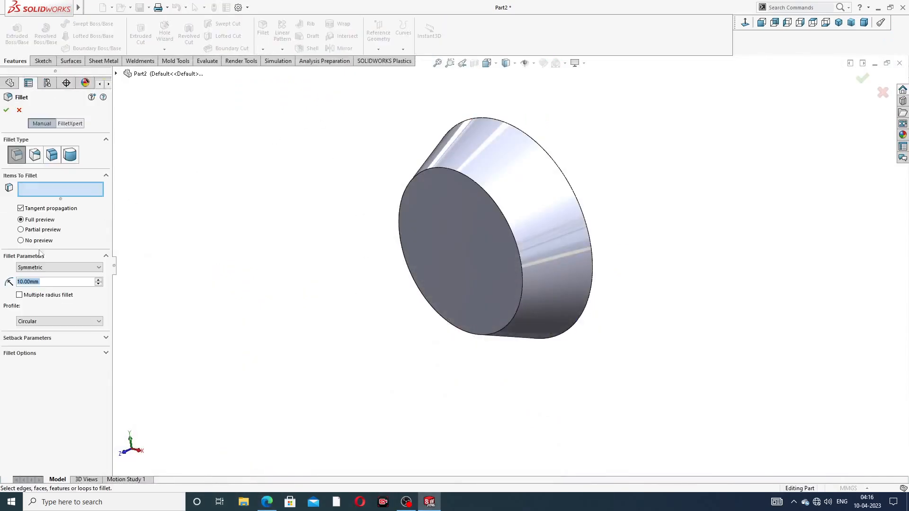
{"action": "type", "text": "2"}
{"action": "key", "text": "Return"}
{"action": "left_click", "coordinate": [489, 197]}
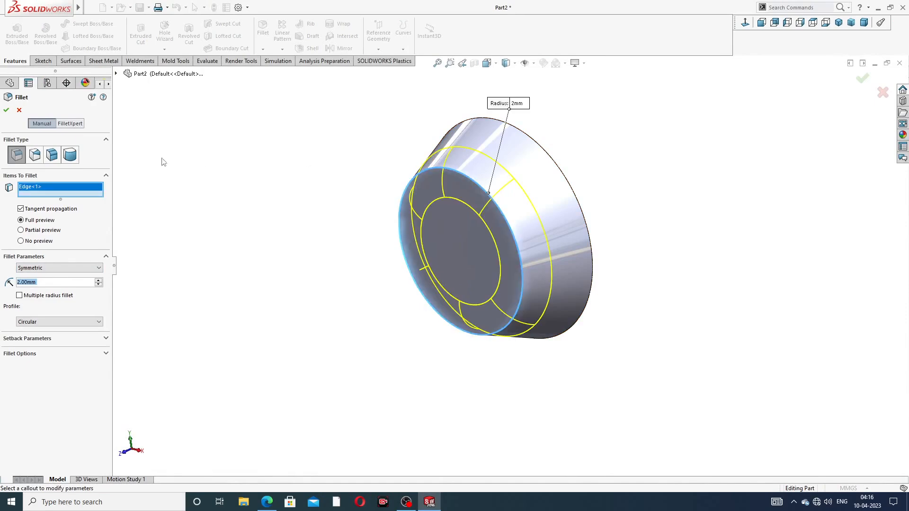
{"action": "left_click", "coordinate": [6, 112]}
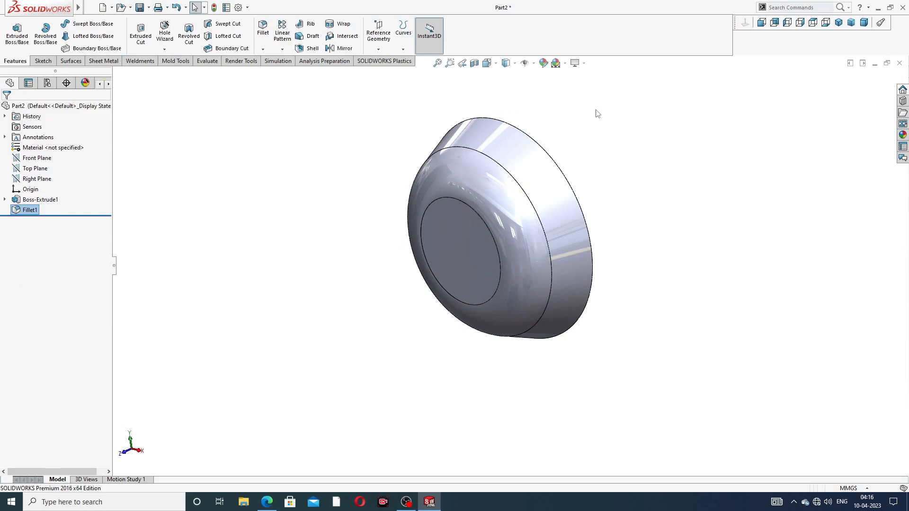
{"action": "middle_click_drag", "start_coordinate": [581, 188], "coordinate": [542, 146]}
{"action": "middle_click_drag", "start_coordinate": [499, 227], "coordinate": [490, 238]}
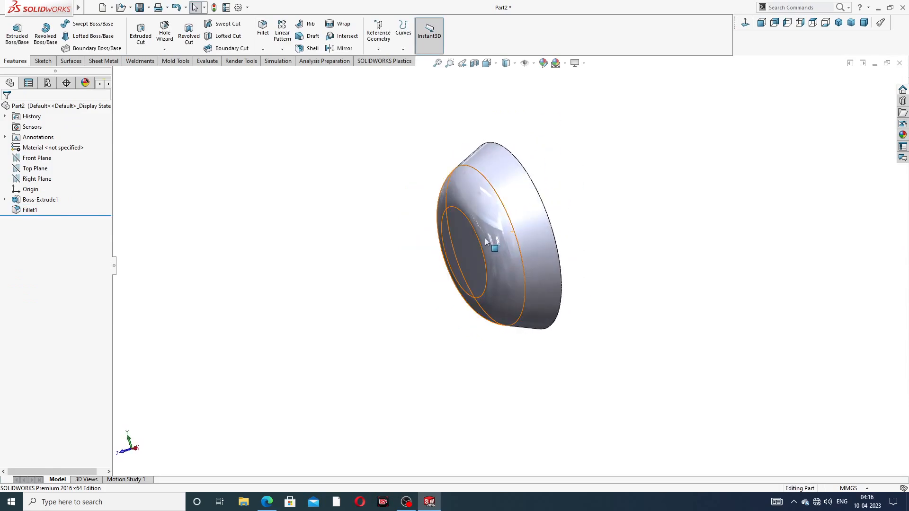
{"action": "scroll", "coordinate": [490, 238], "scroll_direction": "down", "scroll_amount": 2}
{"action": "left_click", "coordinate": [267, 501]}
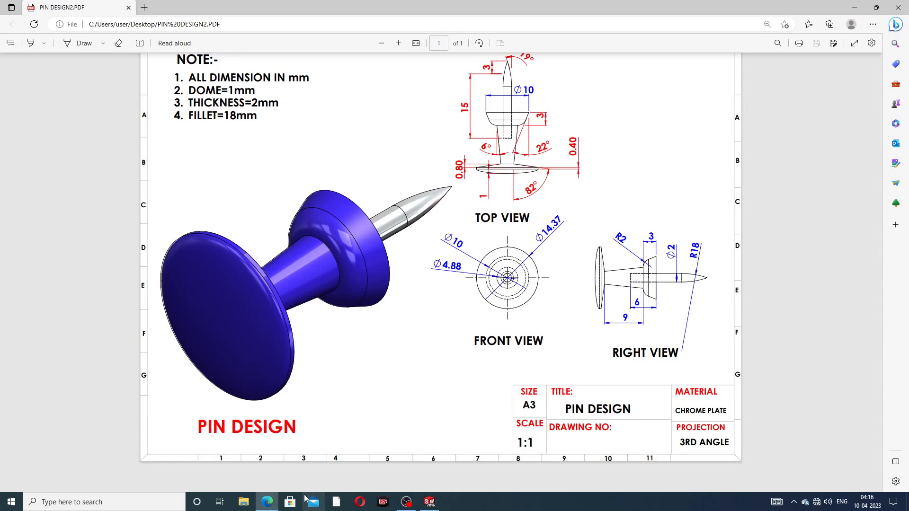
Step: Sketch on the disc's flat face and convert its circular edge into the sketch
{"action": "left_click", "coordinate": [267, 501]}
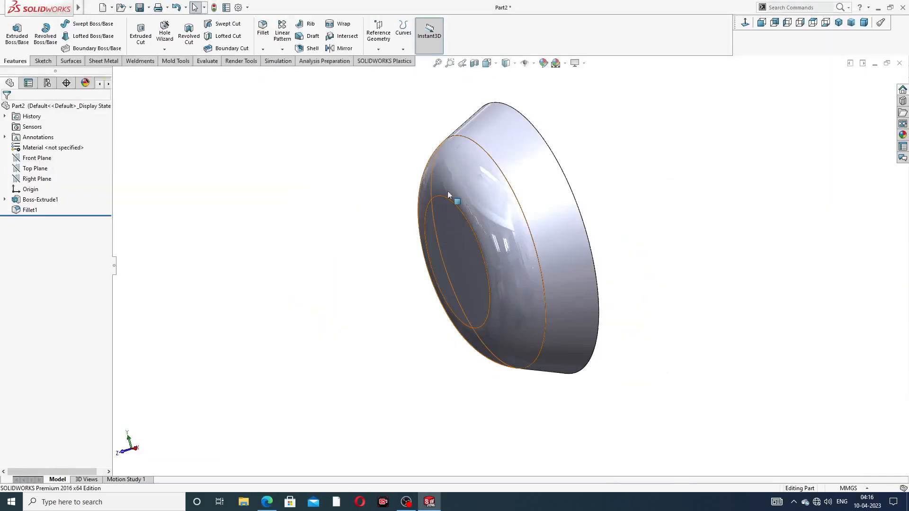
{"action": "left_click", "coordinate": [453, 223]}
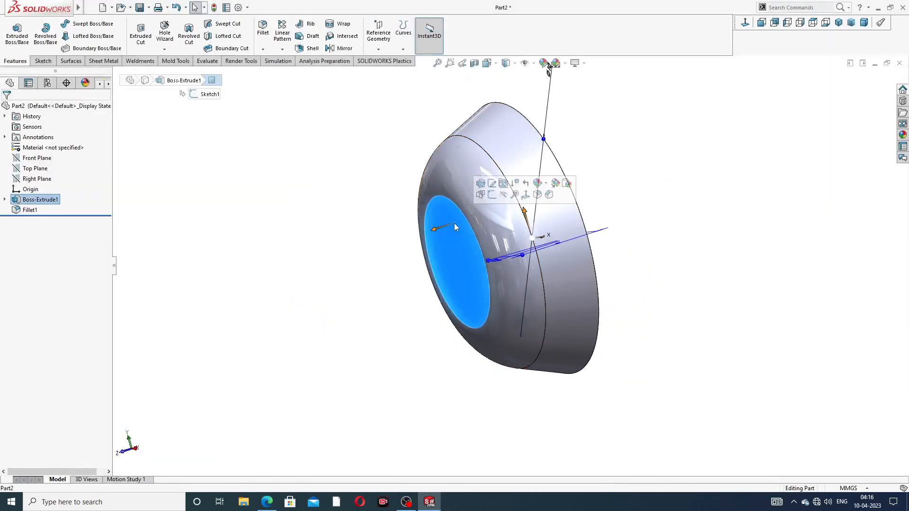
{"action": "left_click", "coordinate": [492, 195]}
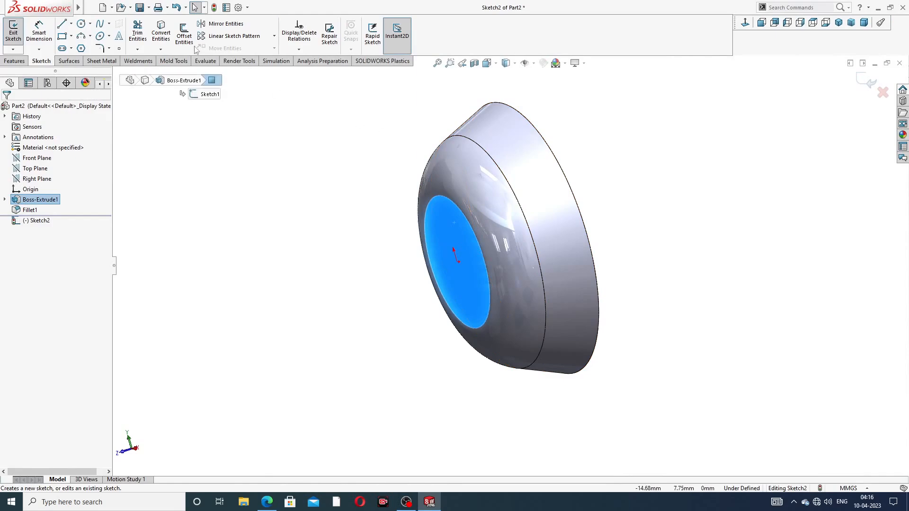
{"action": "left_click", "coordinate": [161, 34]}
{"action": "scroll", "coordinate": [265, 187], "scroll_direction": "up", "scroll_amount": 3}
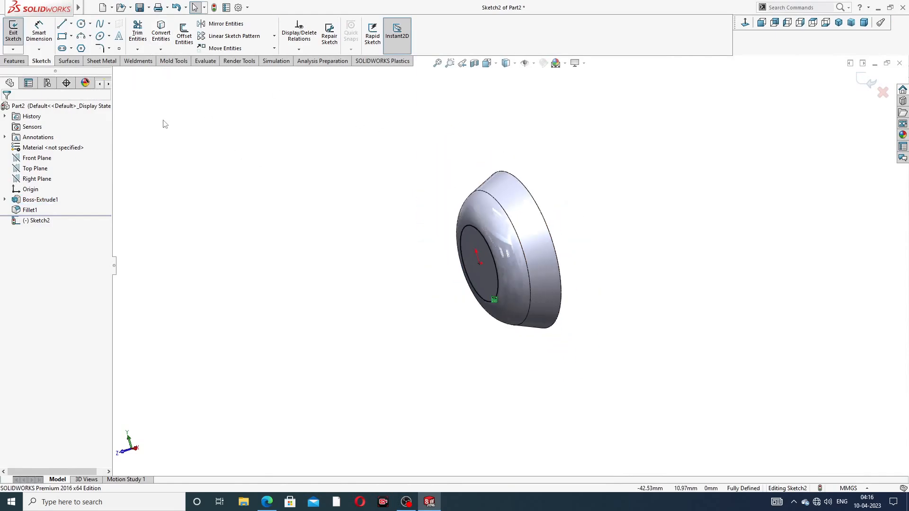
Step: Extrude the circle 9 mm with a 6° draft as the shank, checking against the drawing
{"action": "left_click", "coordinate": [14, 61]}
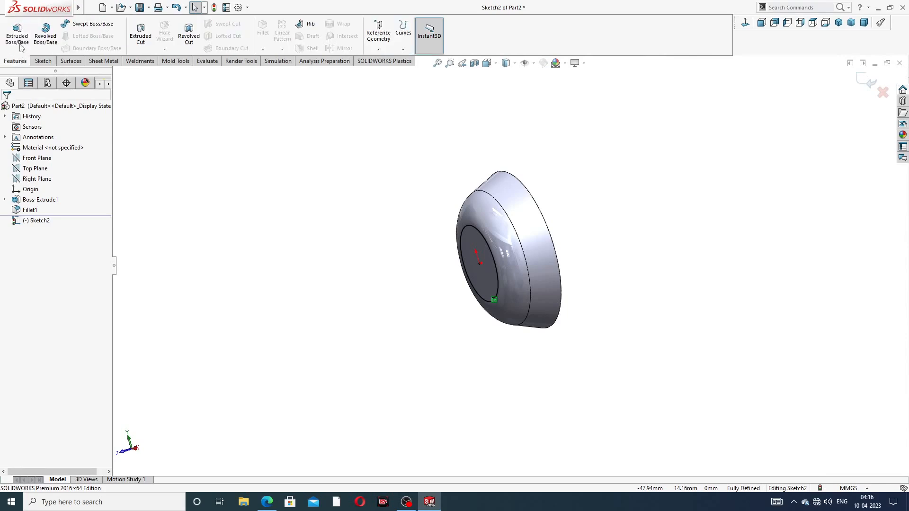
{"action": "left_click", "coordinate": [17, 33]}
{"action": "middle_click_drag", "start_coordinate": [470, 274], "coordinate": [437, 265]}
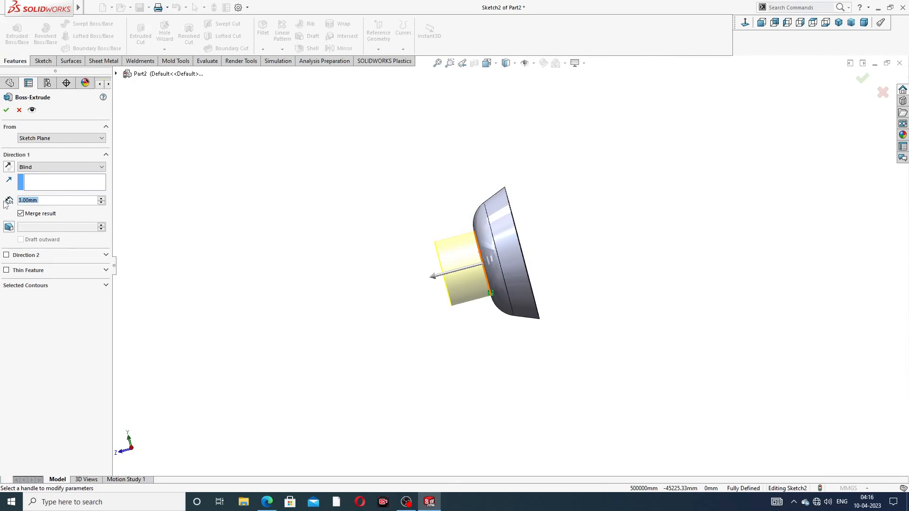
{"action": "type", "text": "9"}
{"action": "key", "text": "Return"}
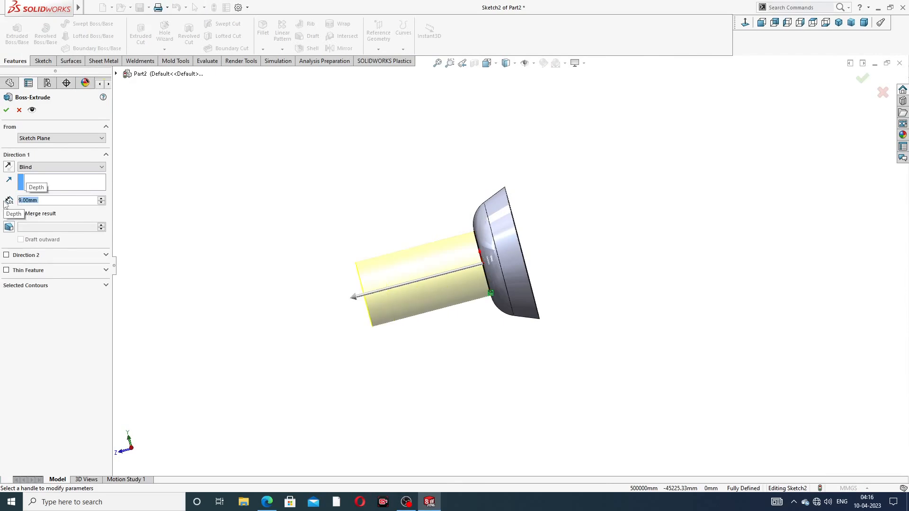
{"action": "left_click", "coordinate": [9, 227]}
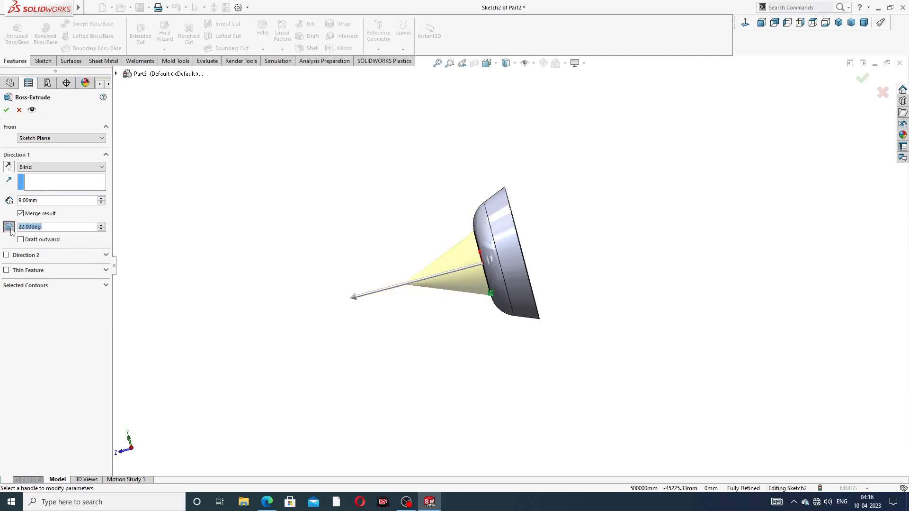
{"action": "middle_click_drag", "start_coordinate": [207, 234], "coordinate": [293, 185]}
{"action": "left_click_drag", "start_coordinate": [50, 227], "coordinate": [10, 226]}
{"action": "type", "text": "6"}
{"action": "key", "text": "Return"}
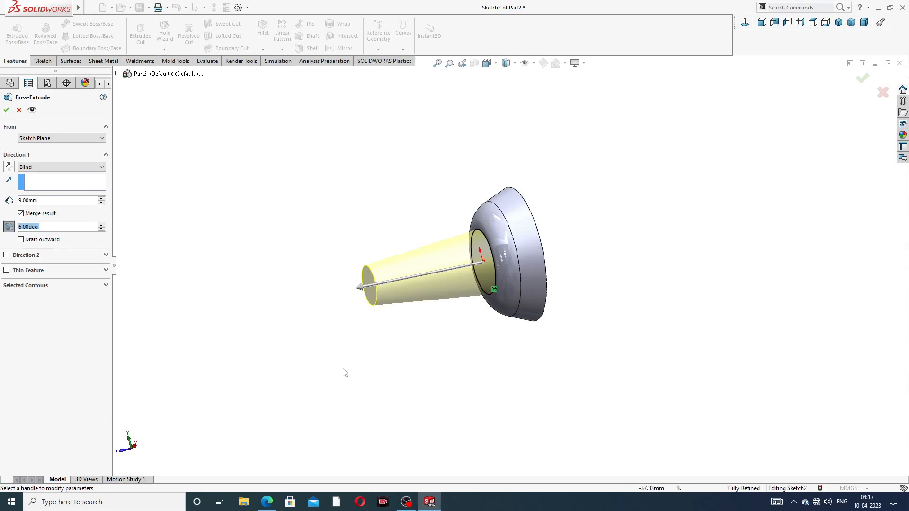
{"action": "left_click", "coordinate": [266, 506]}
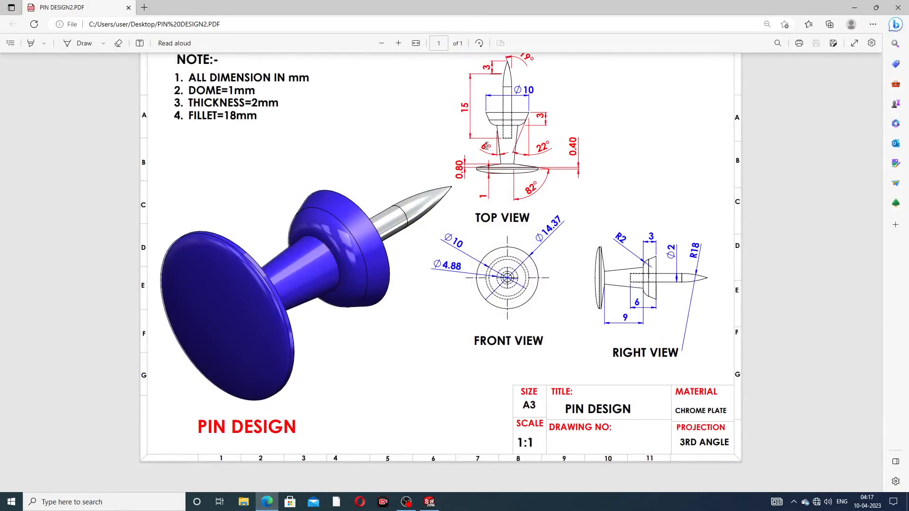
{"action": "left_click", "coordinate": [267, 502]}
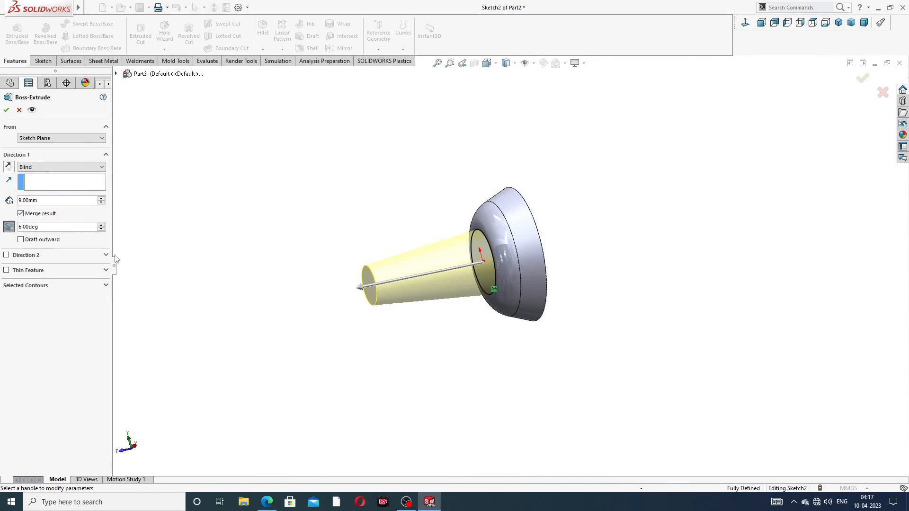
{"action": "middle_click_drag", "start_coordinate": [292, 270], "coordinate": [297, 215]}
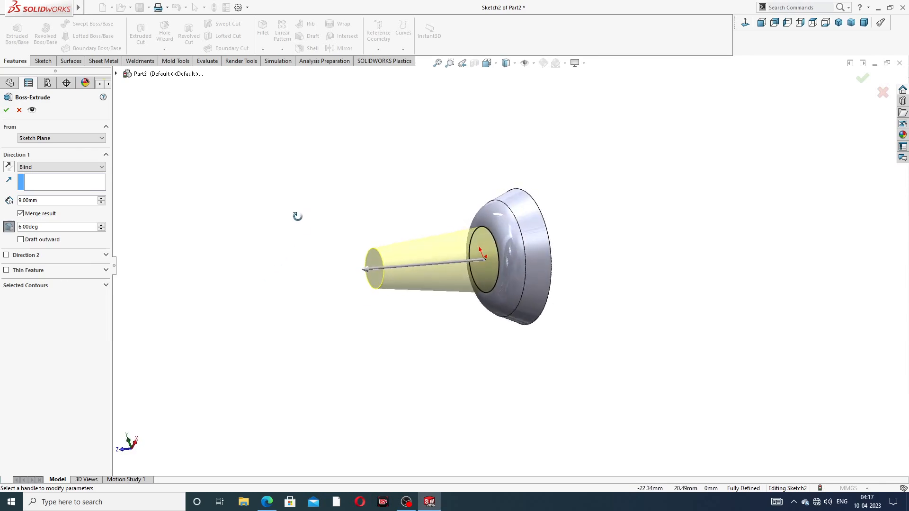
{"action": "left_click", "coordinate": [6, 110]}
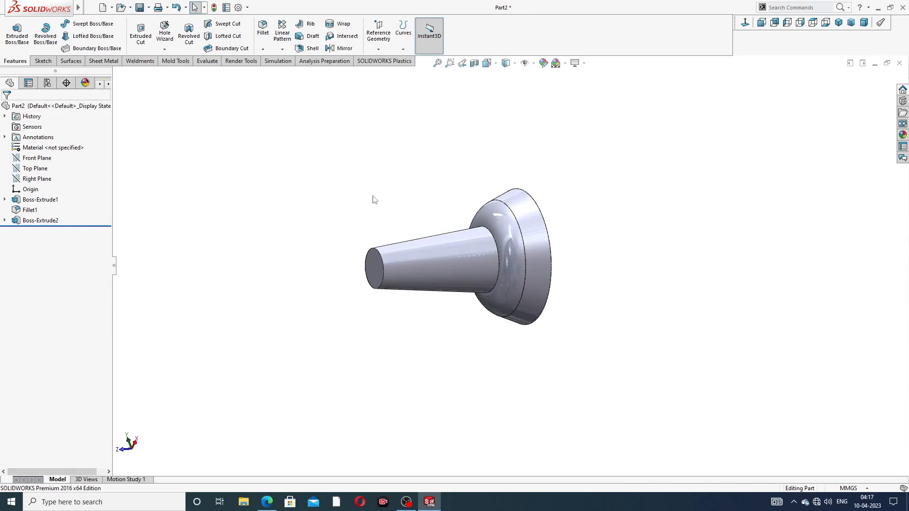
Step: Sketch on the shank's narrow end face, converting its circular edge, and consult the drawing
{"action": "scroll", "coordinate": [405, 247], "scroll_direction": "down", "scroll_amount": 5}
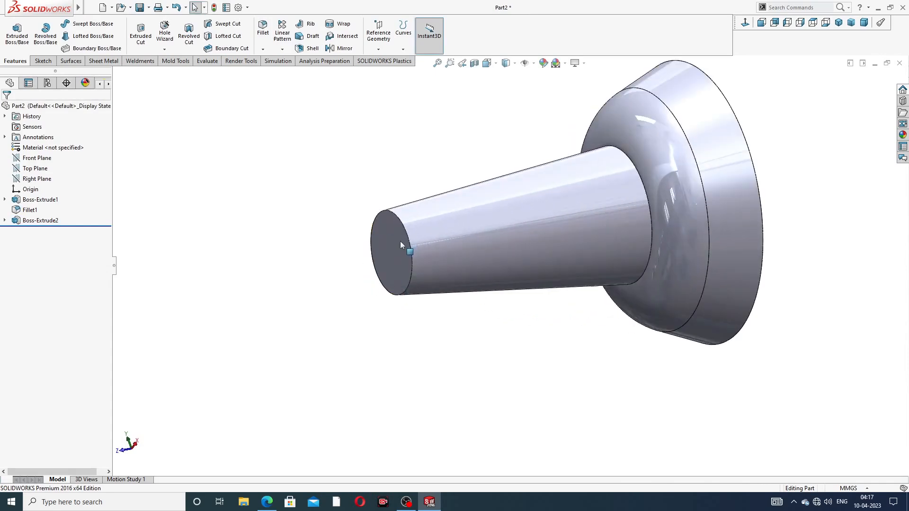
{"action": "left_click", "coordinate": [399, 241]}
{"action": "left_click", "coordinate": [437, 213]}
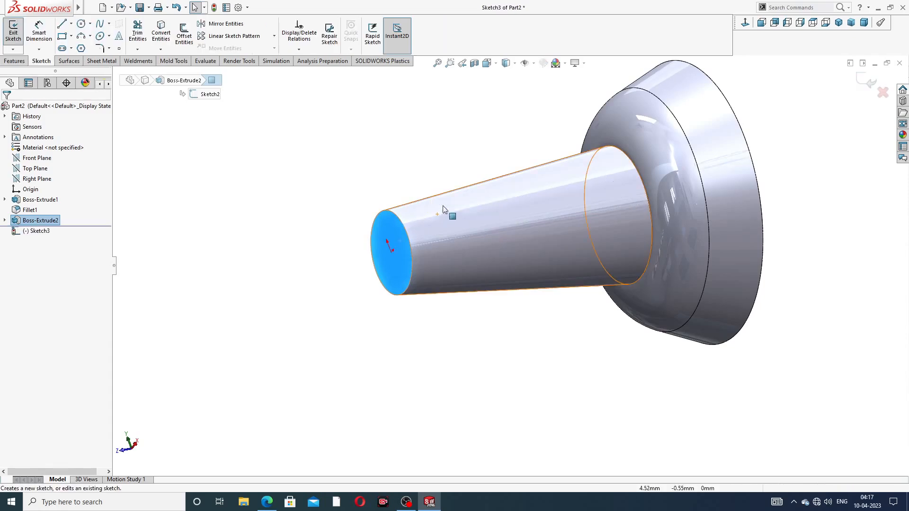
{"action": "left_click", "coordinate": [156, 40]}
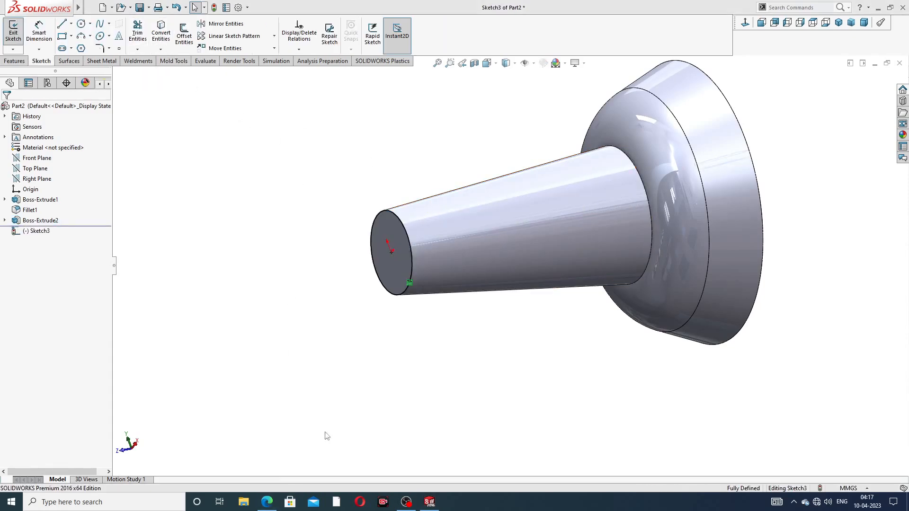
{"action": "left_click", "coordinate": [267, 503]}
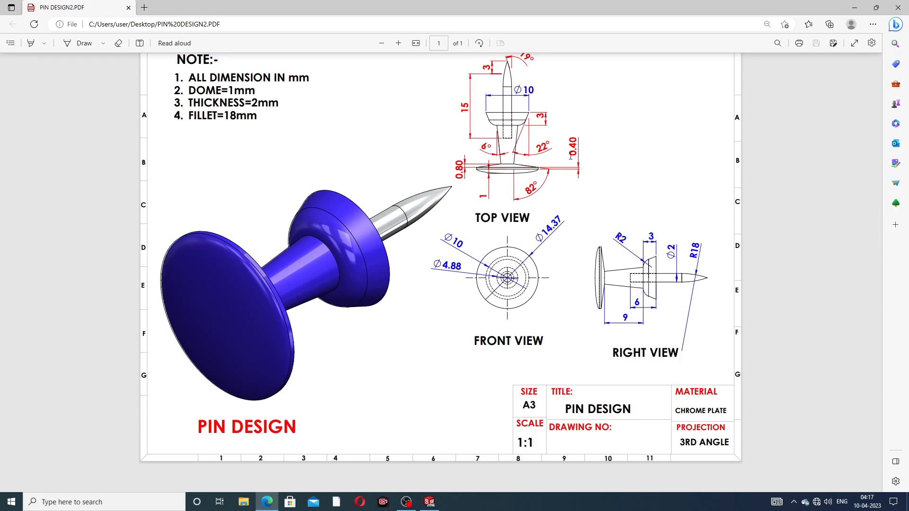
{"action": "left_click", "coordinate": [269, 504]}
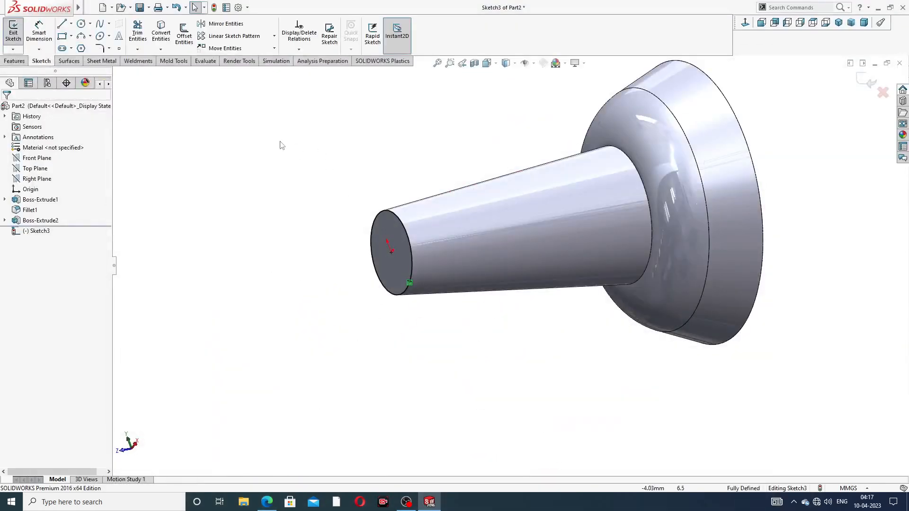
{"action": "left_click", "coordinate": [14, 61]}
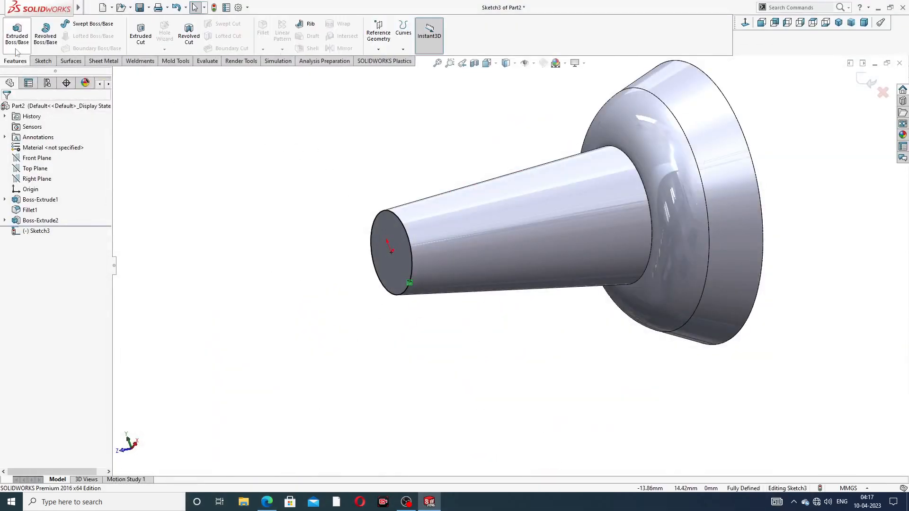
Step: Extrude the shank-end circle, correcting the depth from 0.88 to 0.80 mm after checking the drawing
{"action": "left_click", "coordinate": [17, 33]}
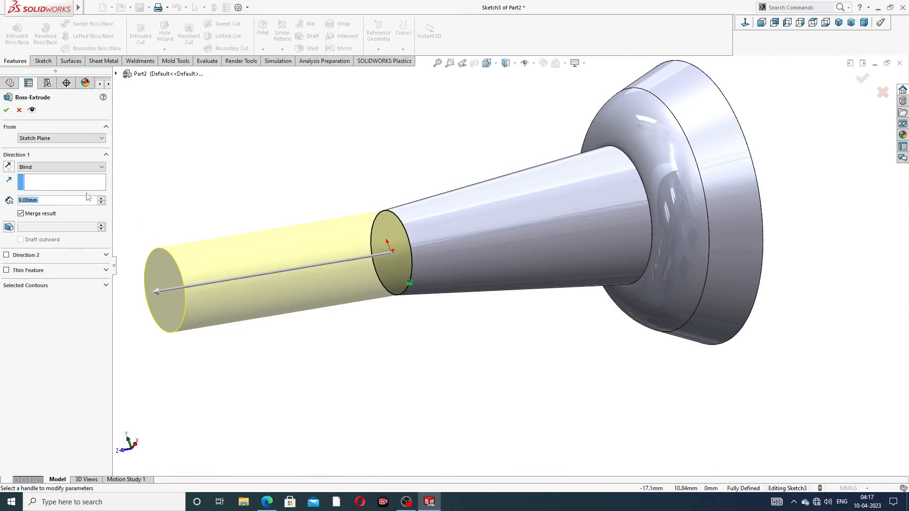
{"action": "type", "text": "0.88"}
{"action": "key", "text": "Return"}
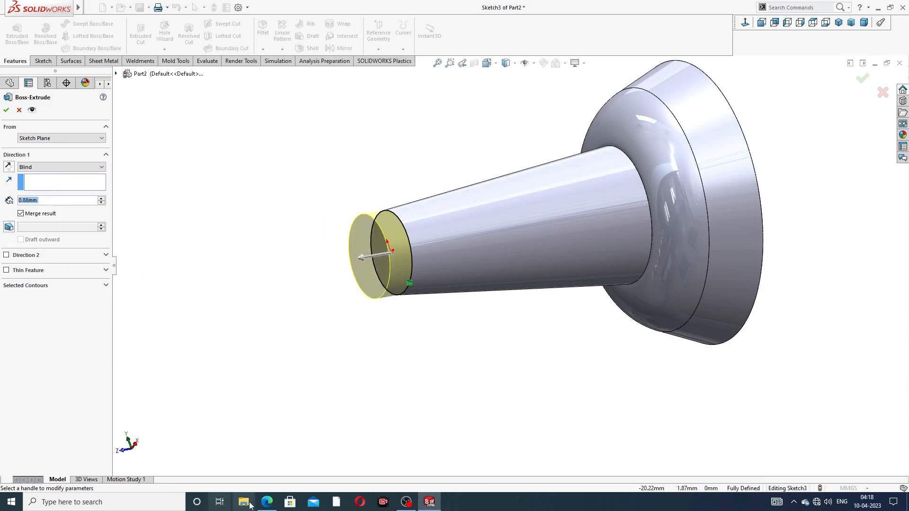
{"action": "left_click", "coordinate": [267, 502]}
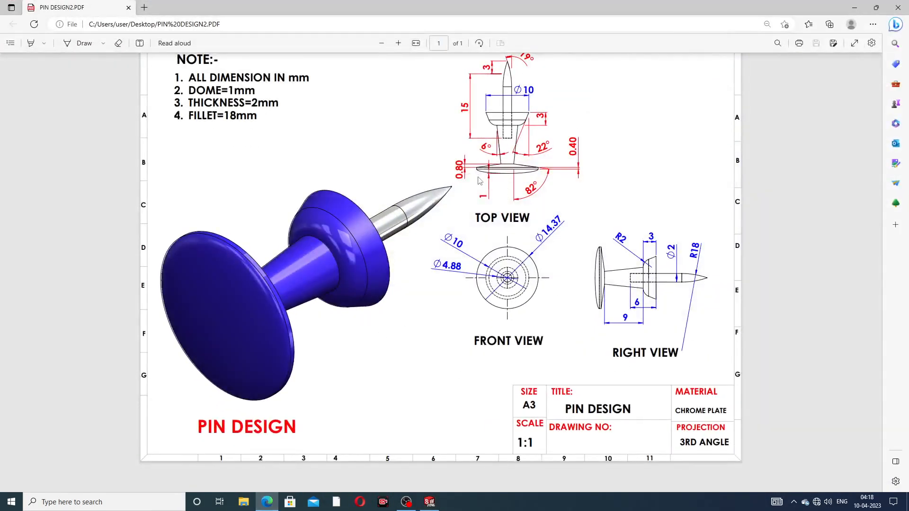
{"action": "left_click", "coordinate": [267, 502]}
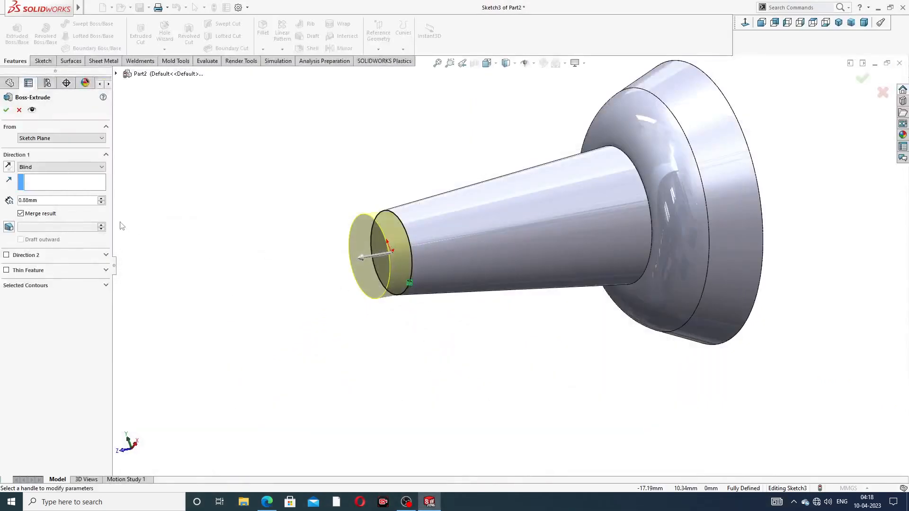
{"action": "left_click_drag", "start_coordinate": [46, 204], "coordinate": [19, 201]}
{"action": "key", "text": "BackSpace"}
{"action": "type", "text": "0.8"}
{"action": "key", "text": "Return"}
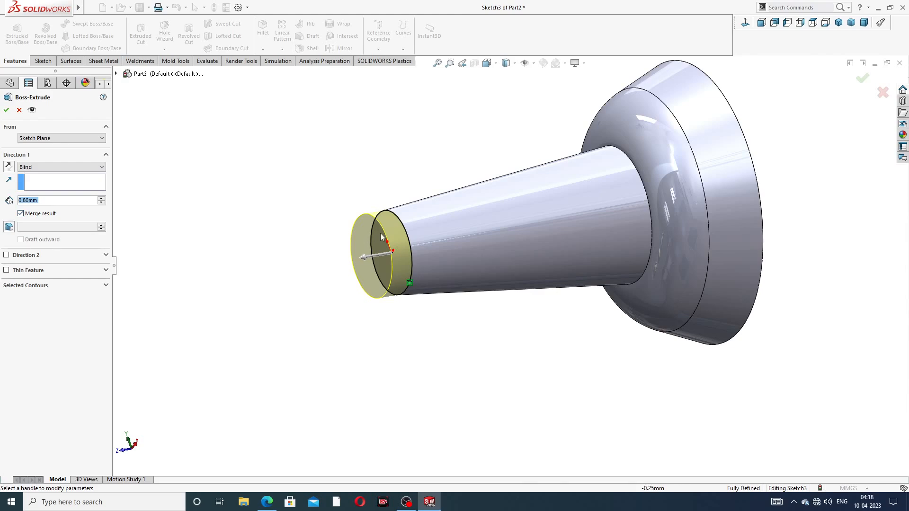
{"action": "middle_click_drag", "start_coordinate": [338, 238], "coordinate": [314, 239]}
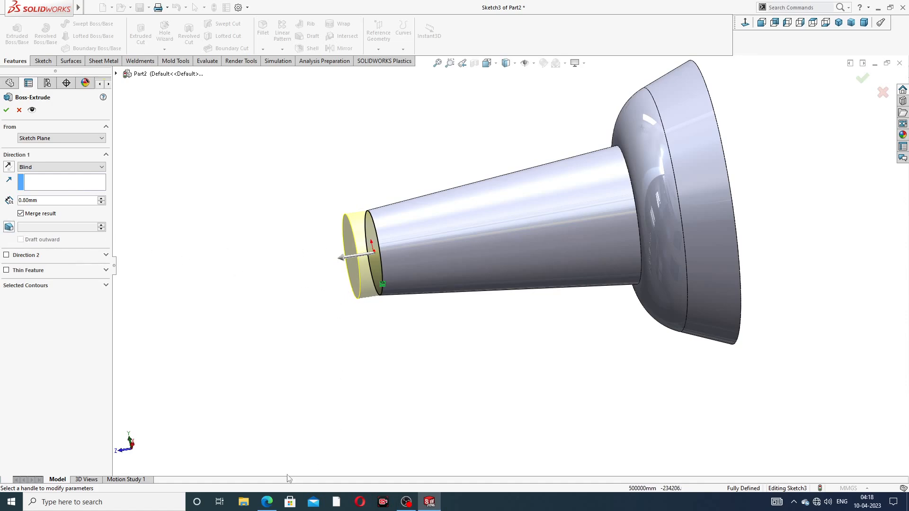
{"action": "left_click", "coordinate": [267, 502]}
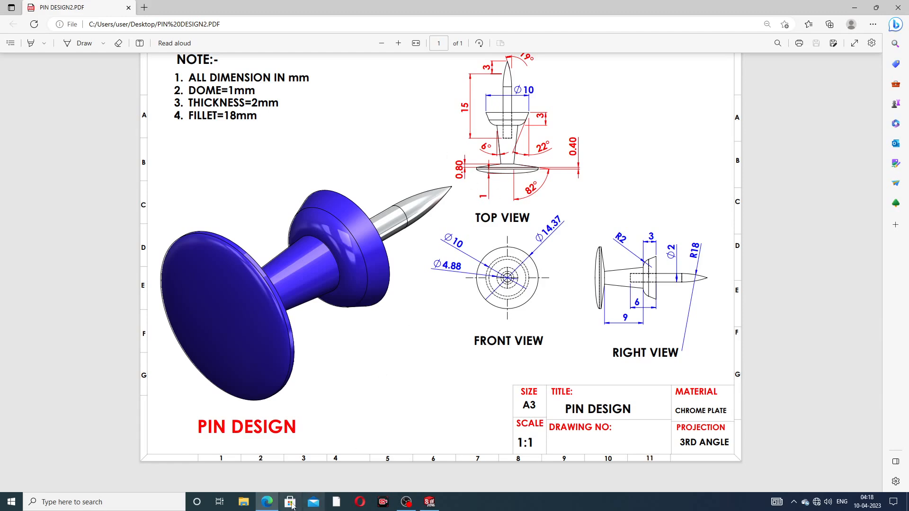
{"action": "left_click", "coordinate": [267, 502]}
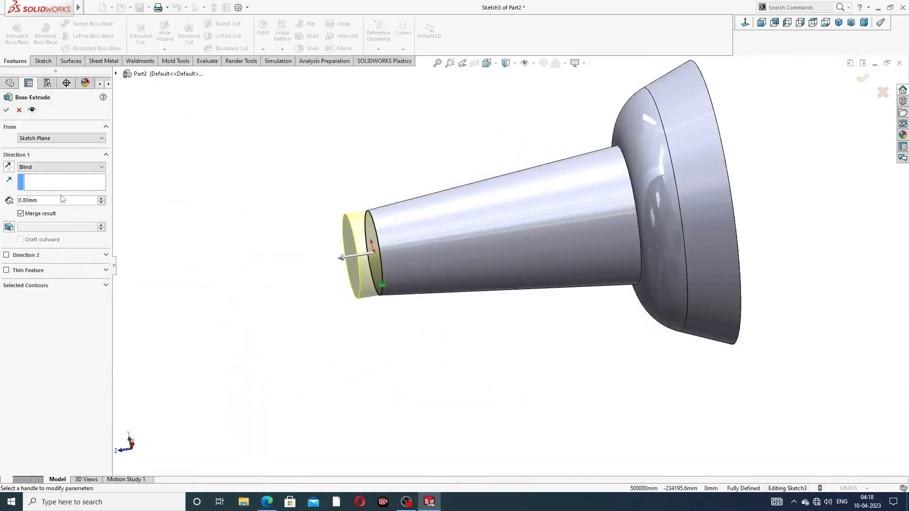
Step: Add an 82° outward draft so the extrusion flares into a wide disc
{"action": "left_click", "coordinate": [8, 228]}
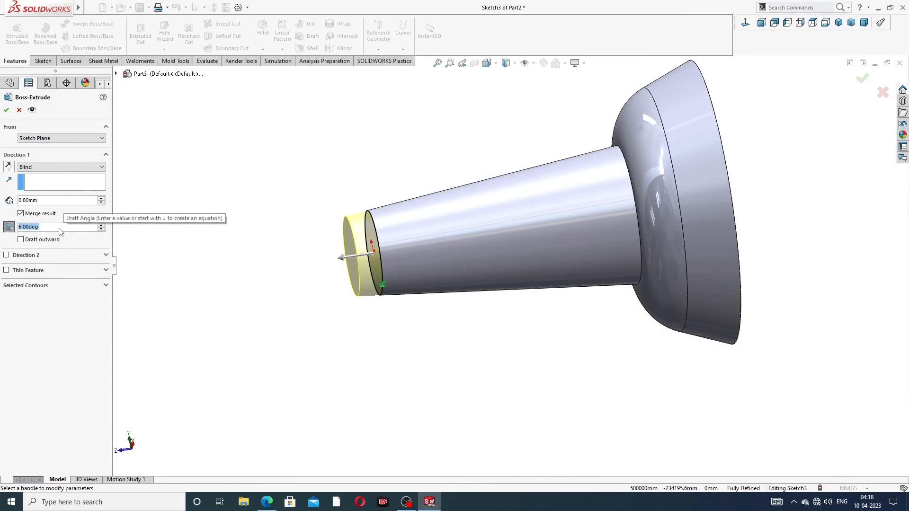
{"action": "type", "text": "82"}
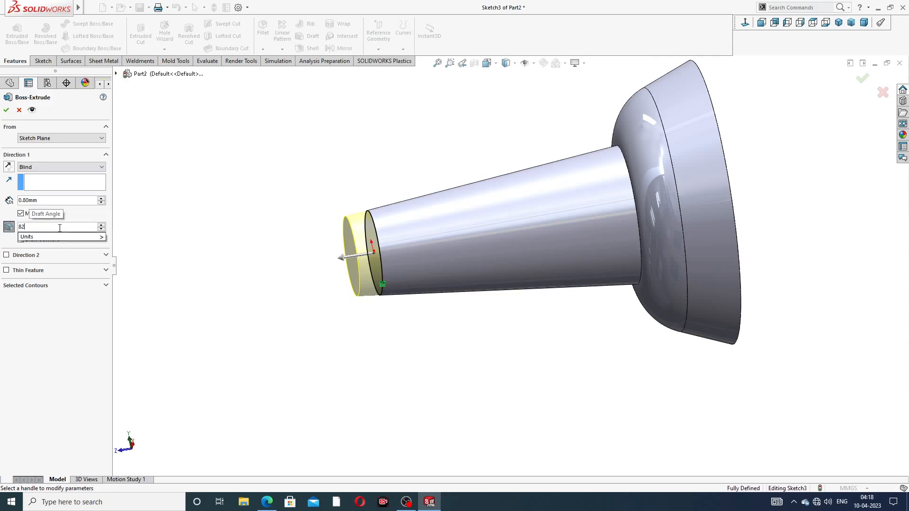
{"action": "key", "text": "Return"}
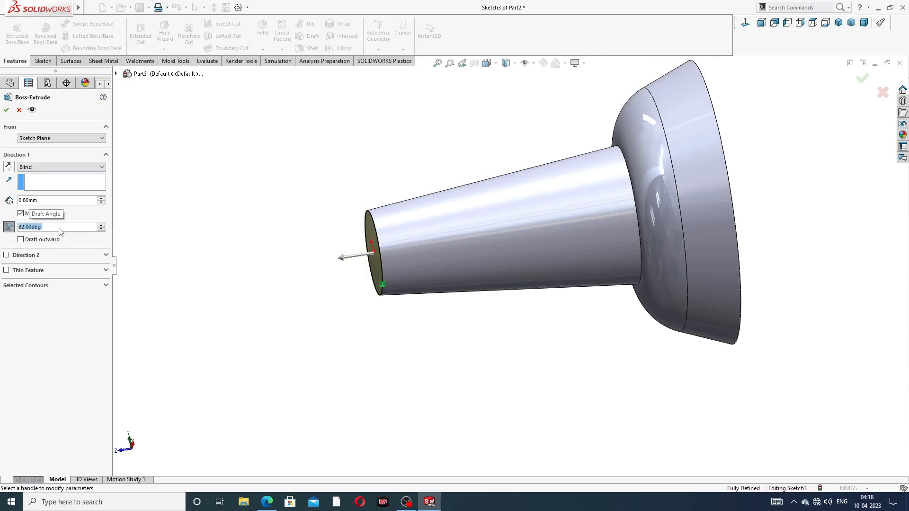
{"action": "left_click", "coordinate": [21, 240]}
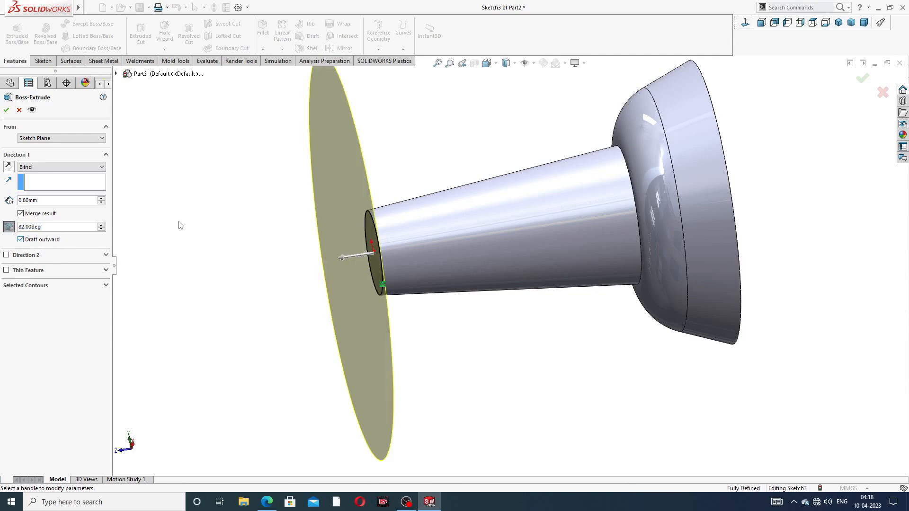
{"action": "scroll", "coordinate": [442, 197], "scroll_direction": "up", "scroll_amount": 3}
{"action": "mouse_move", "coordinate": [442, 197]}
{"action": "middle_mouse_down"}
{"action": "mouse_move", "coordinate": [415, 205]}
{"action": "mouse_move", "coordinate": [439, 209]}
{"action": "middle_mouse_up"}
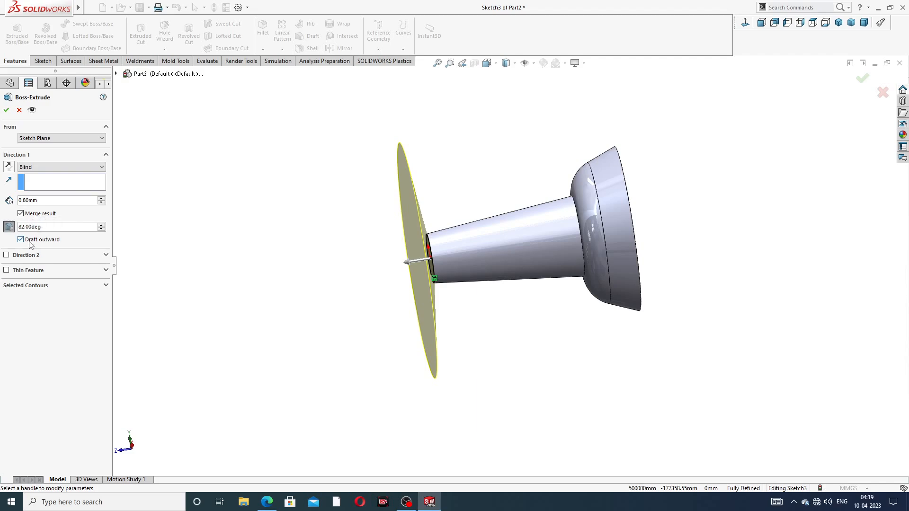
{"action": "left_click", "coordinate": [7, 110]}
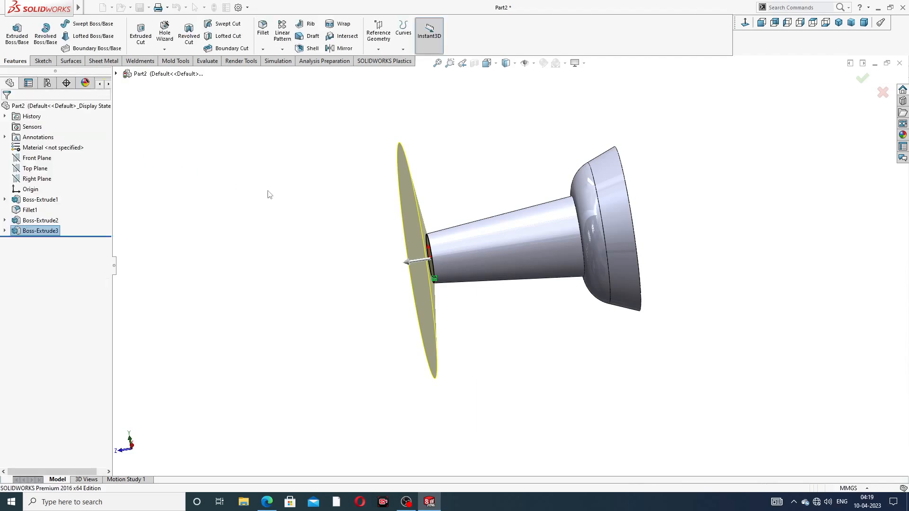
Step: Start a new sketch on the wide disc's flat face
{"action": "mouse_move", "coordinate": [345, 223]}
{"action": "middle_mouse_down"}
{"action": "mouse_move", "coordinate": [282, 255]}
{"action": "mouse_move", "coordinate": [343, 240]}
{"action": "middle_mouse_up"}
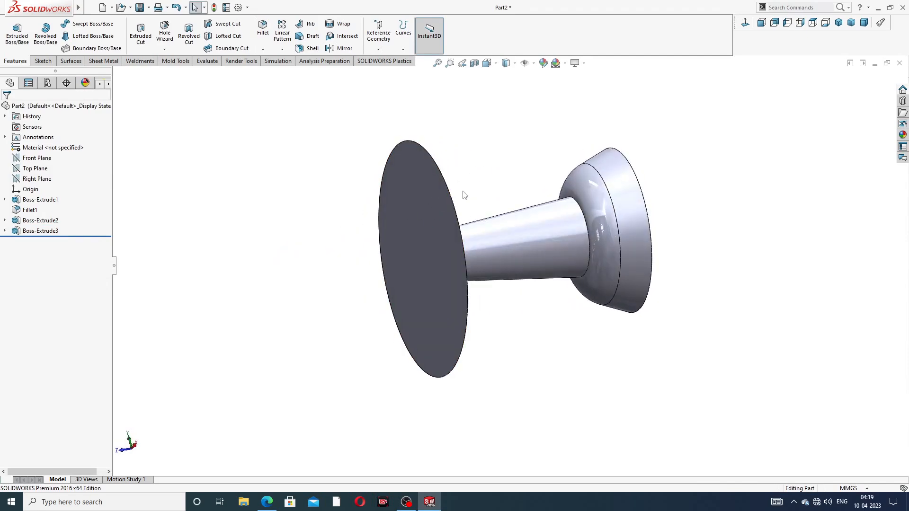
{"action": "left_click", "coordinate": [430, 204]}
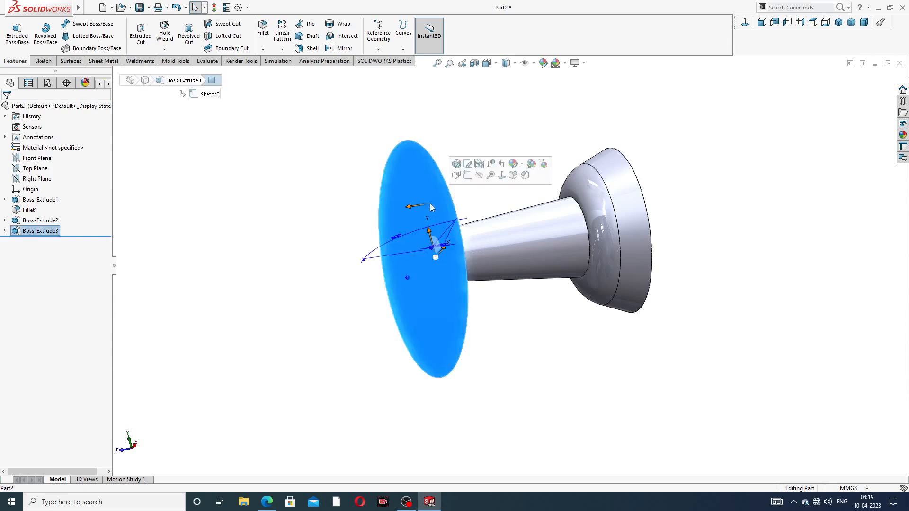
{"action": "left_click", "coordinate": [467, 164]}
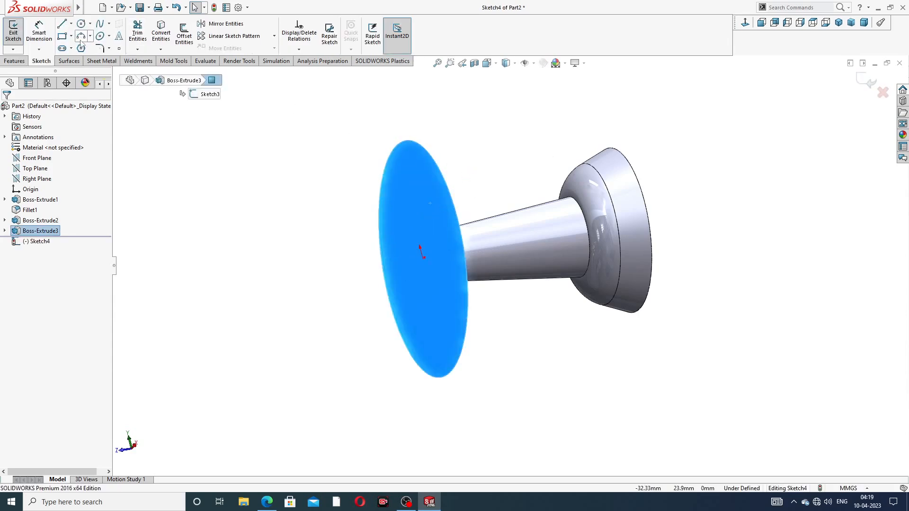
Step: Convert the disc face's outline and extrude it a straight 0.40 mm to thicken the head
{"action": "left_click", "coordinate": [14, 61]}
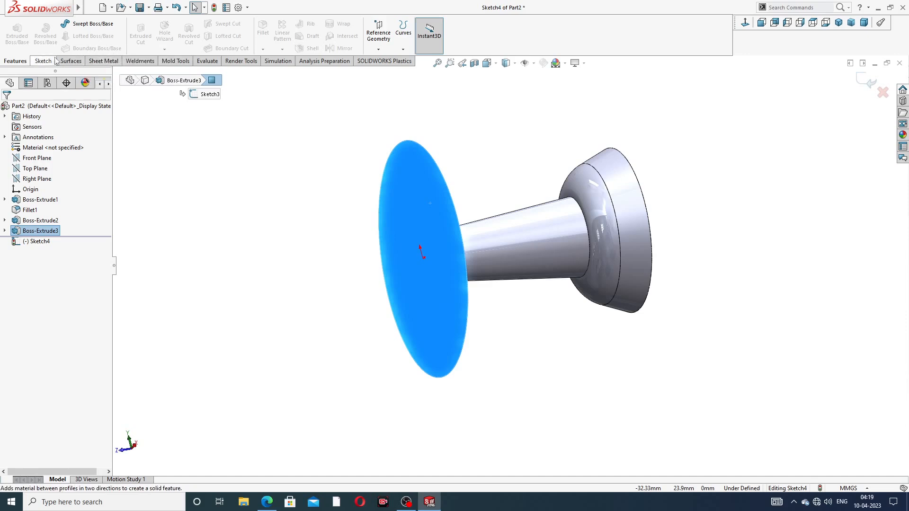
{"action": "left_click", "coordinate": [42, 61]}
{"action": "left_click", "coordinate": [162, 37]}
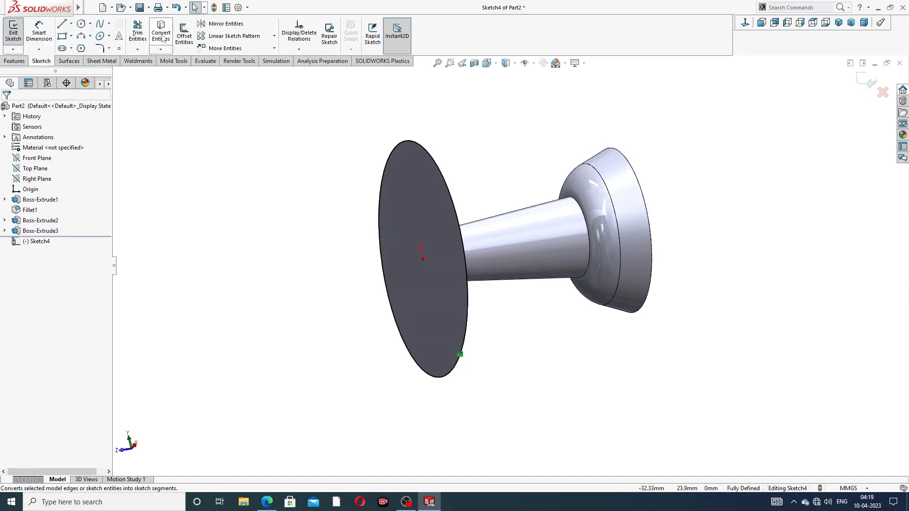
{"action": "left_click", "coordinate": [14, 63]}
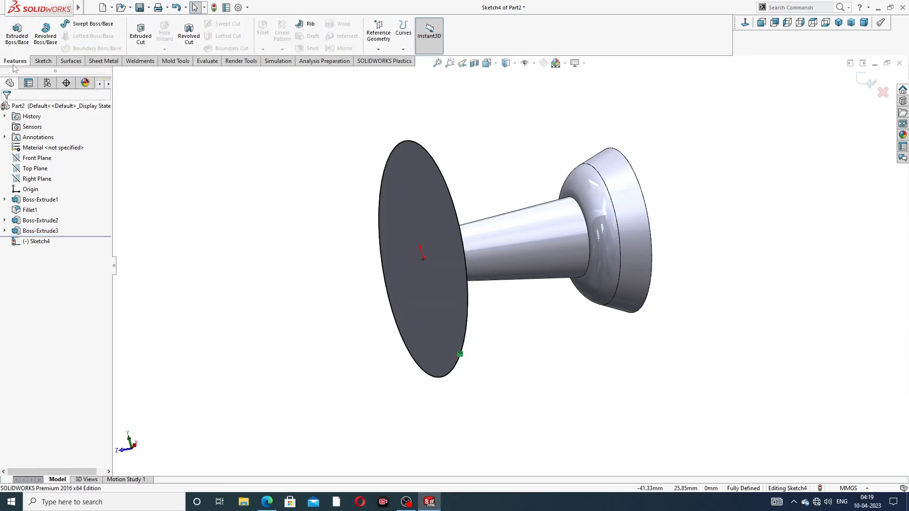
{"action": "left_click", "coordinate": [17, 33]}
{"action": "middle_click_drag", "start_coordinate": [392, 169], "coordinate": [373, 179]}
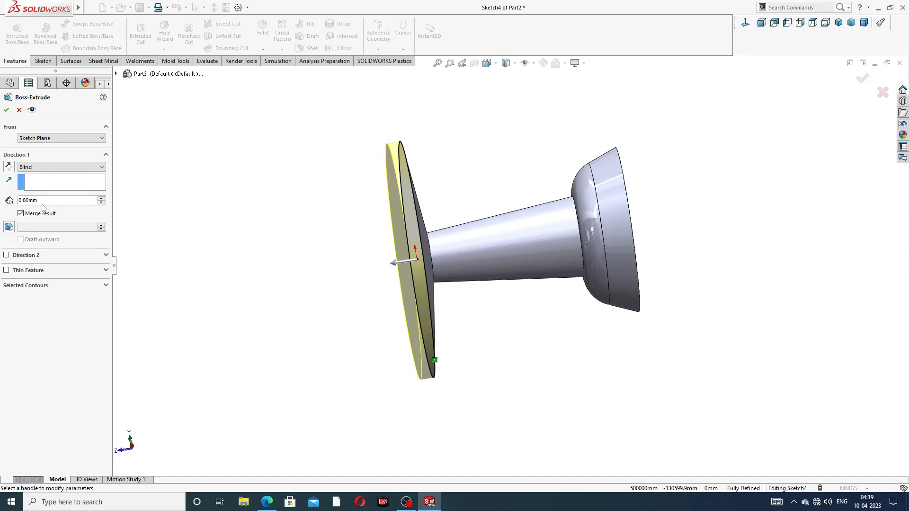
{"action": "double_click", "coordinate": [22, 200]}
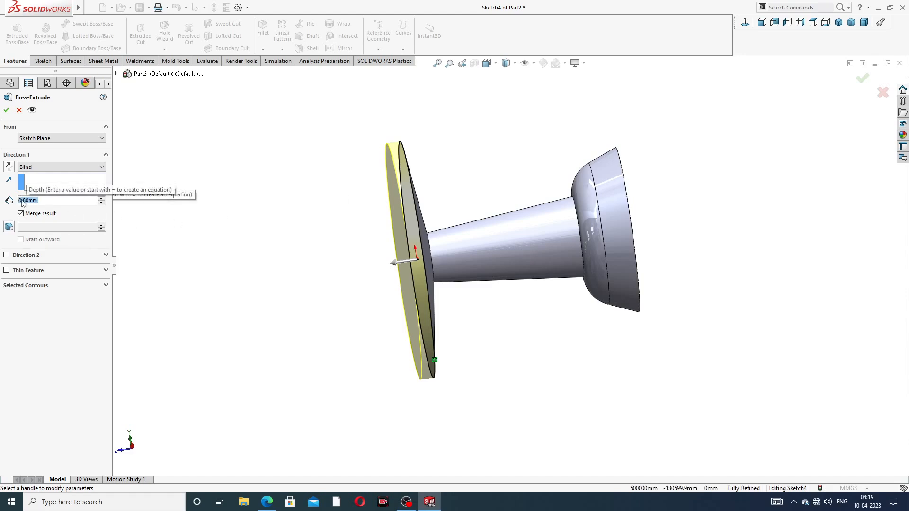
{"action": "type", "text": "0.4"}
{"action": "key", "text": "Return"}
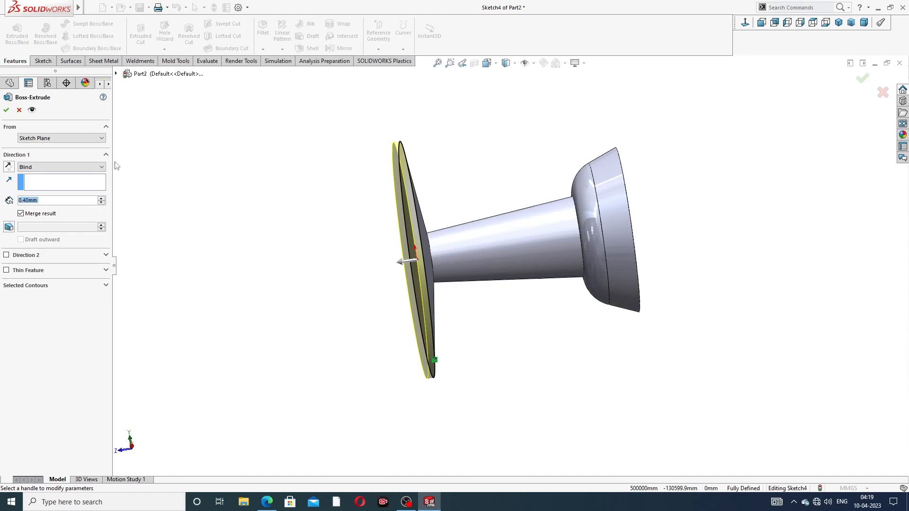
{"action": "left_click", "coordinate": [6, 110]}
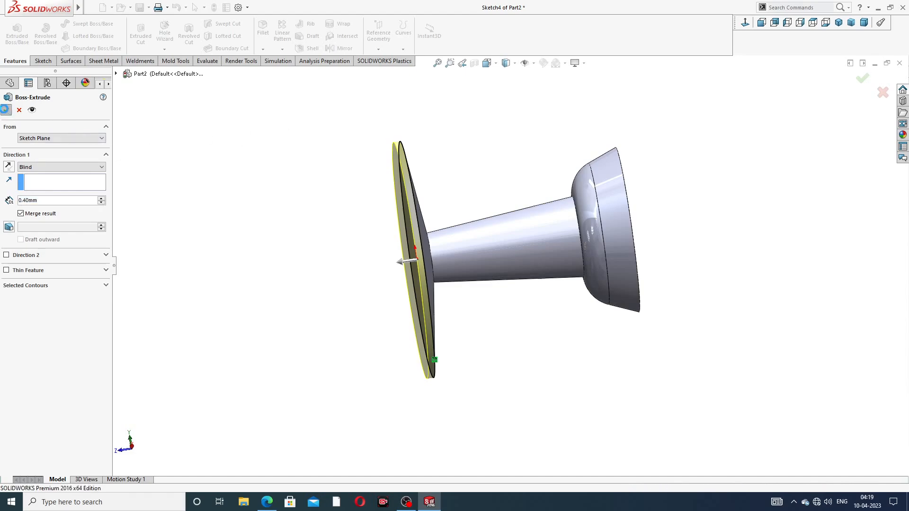
{"action": "middle_click_drag", "start_coordinate": [463, 185], "coordinate": [428, 231]}
{"action": "scroll", "coordinate": [428, 231], "scroll_direction": "down", "scroll_amount": 2}
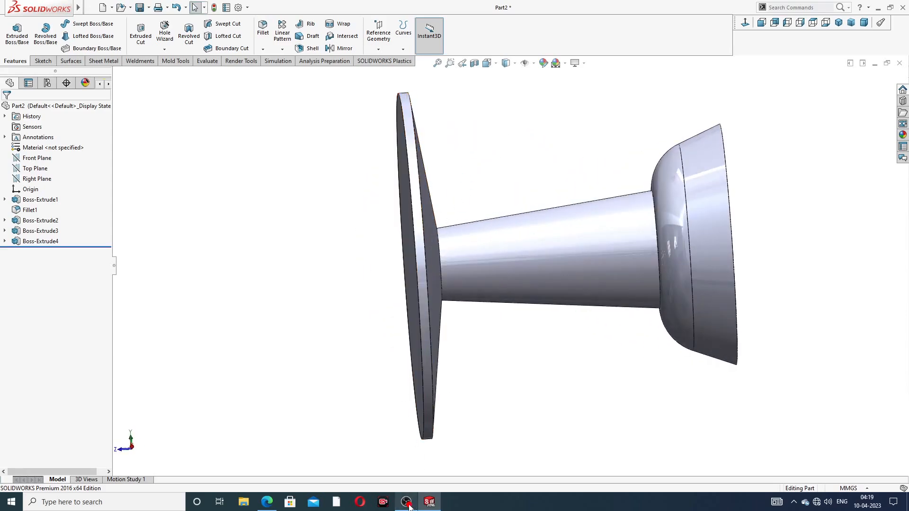
{"action": "mouse_move", "coordinate": [431, 506]}
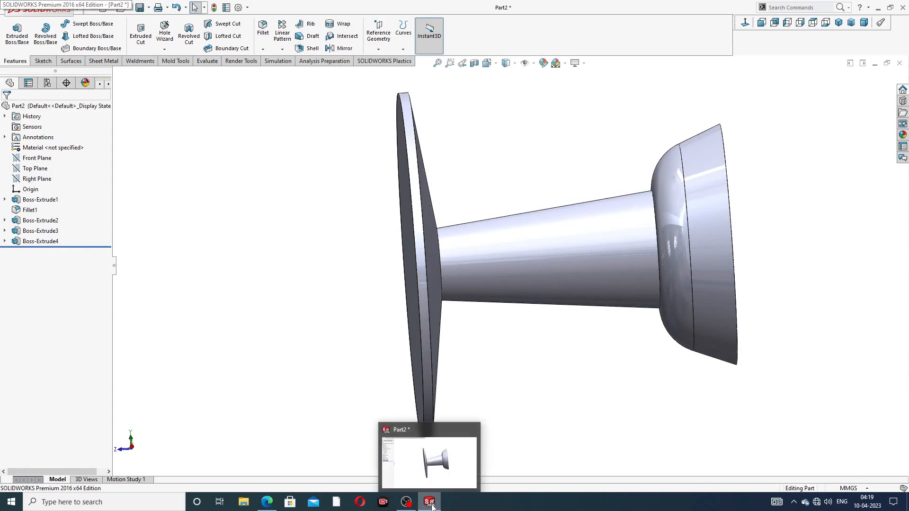
{"action": "left_click", "coordinate": [268, 505]}
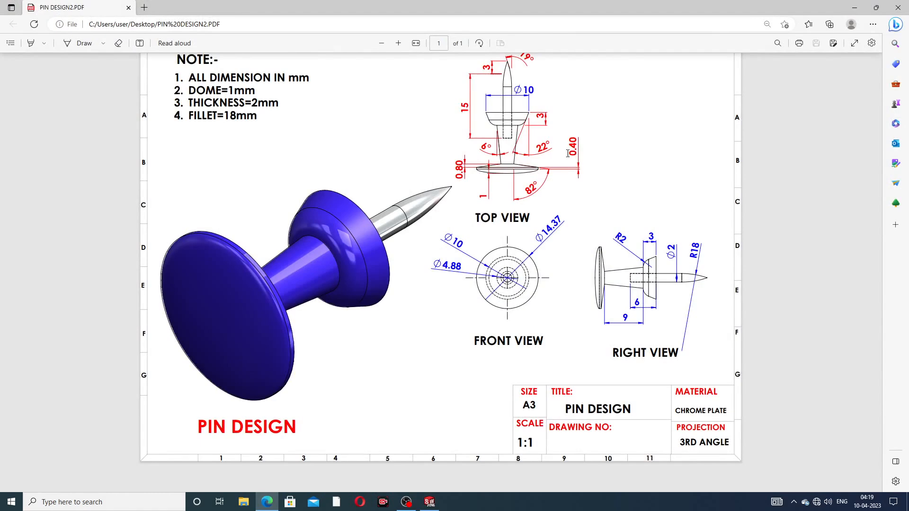
{"action": "left_click", "coordinate": [268, 504]}
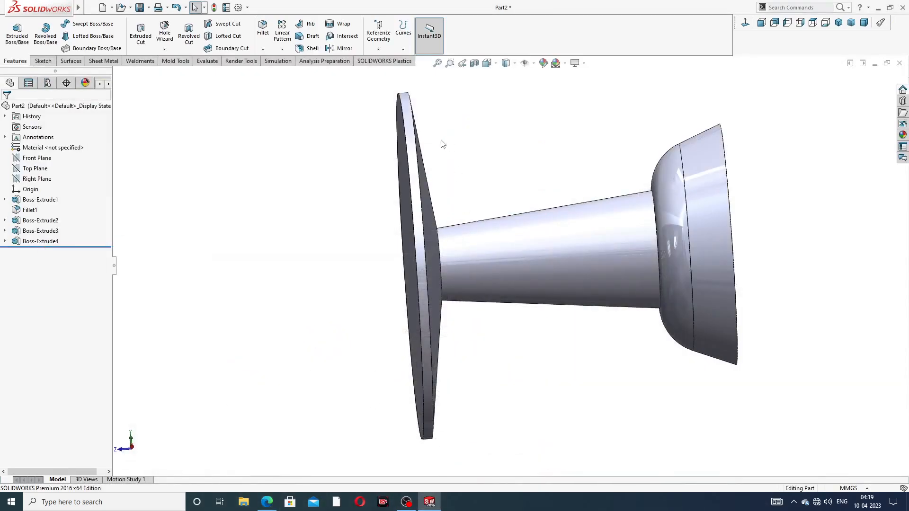
Step: Start a Dome feature from the Insert menu with a 1 mm height
{"action": "scroll", "coordinate": [442, 156], "scroll_direction": "up", "scroll_amount": 2}
{"action": "mouse_move", "coordinate": [463, 184]}
{"action": "middle_mouse_down"}
{"action": "mouse_move", "coordinate": [498, 174]}
{"action": "mouse_move", "coordinate": [471, 185]}
{"action": "middle_mouse_up"}
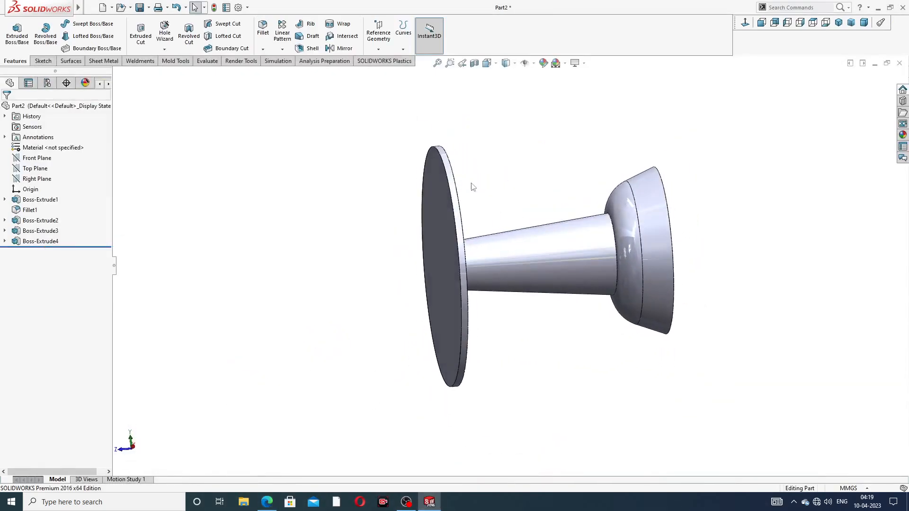
{"action": "left_click", "coordinate": [143, 7]}
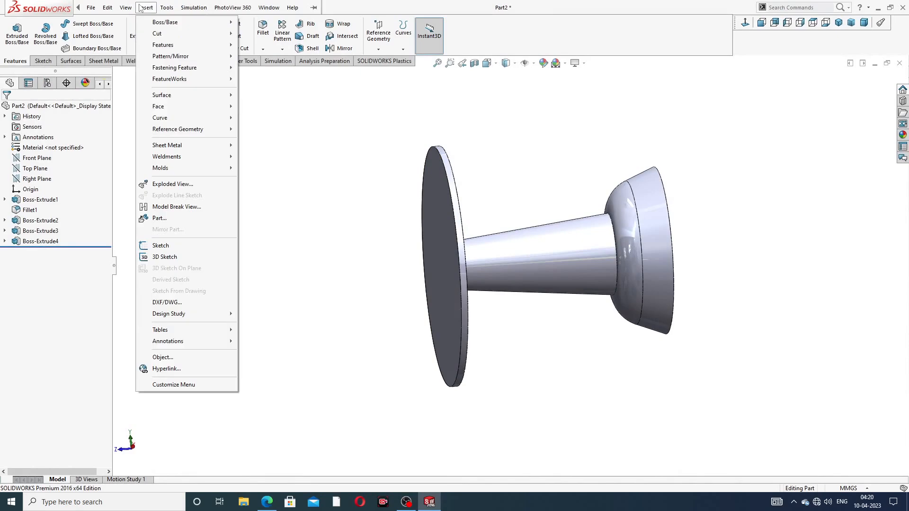
{"action": "mouse_move", "coordinate": [172, 45]}
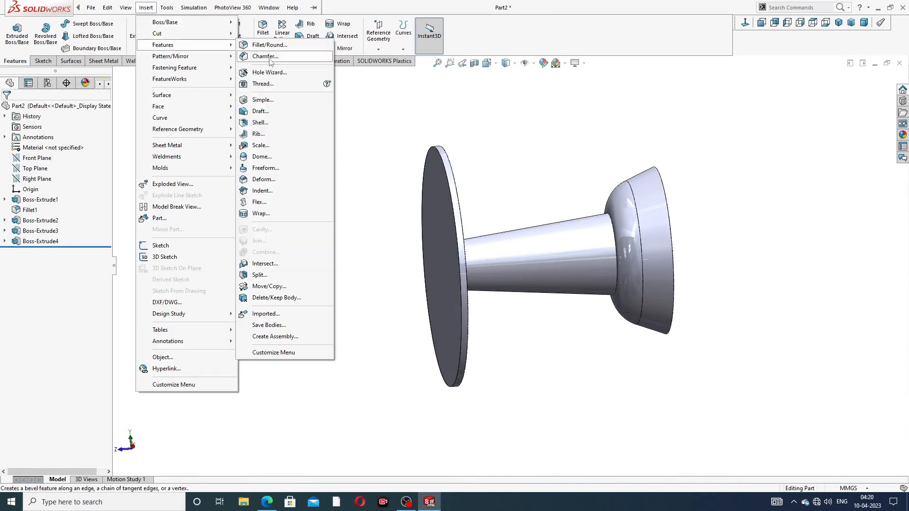
{"action": "left_click", "coordinate": [276, 157]}
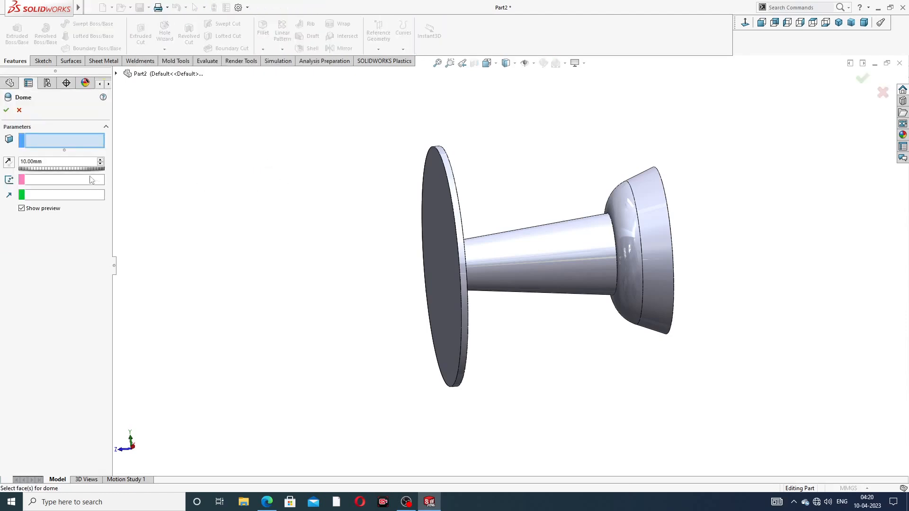
{"action": "left_click_drag", "start_coordinate": [43, 161], "coordinate": [9, 162]}
{"action": "type", "text": "1"}
{"action": "key", "text": "Return"}
Step: Apply the dome as an elliptical dome on the head disc's outer face
{"action": "middle_click_drag", "start_coordinate": [379, 209], "coordinate": [394, 205]}
{"action": "left_click", "coordinate": [452, 204]}
{"action": "middle_click_drag", "start_coordinate": [505, 213], "coordinate": [482, 215]}
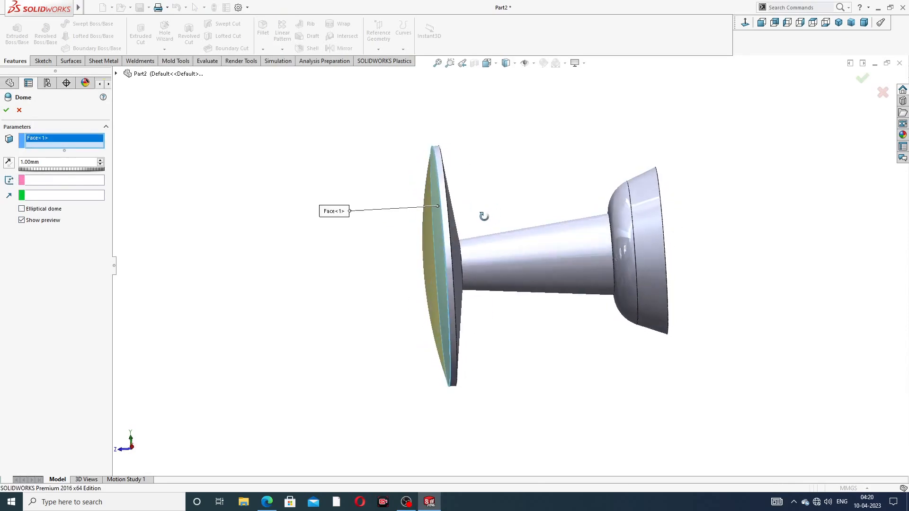
{"action": "left_click", "coordinate": [45, 212]}
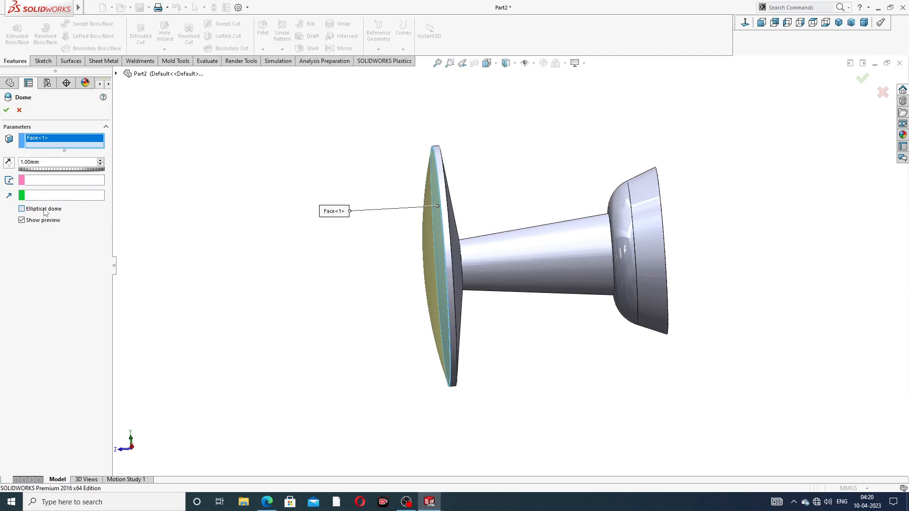
{"action": "scroll", "coordinate": [450, 225], "scroll_direction": "down", "scroll_amount": 3}
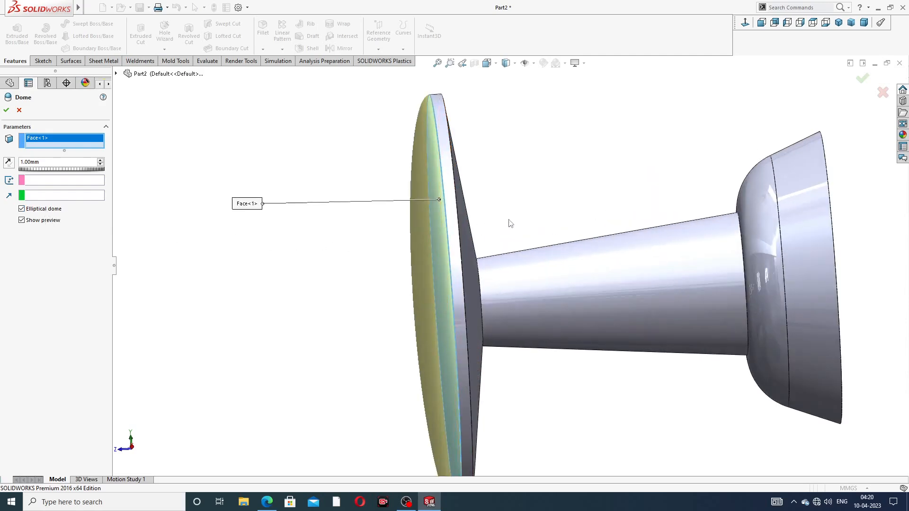
{"action": "scroll", "coordinate": [510, 221], "scroll_direction": "up", "scroll_amount": 1}
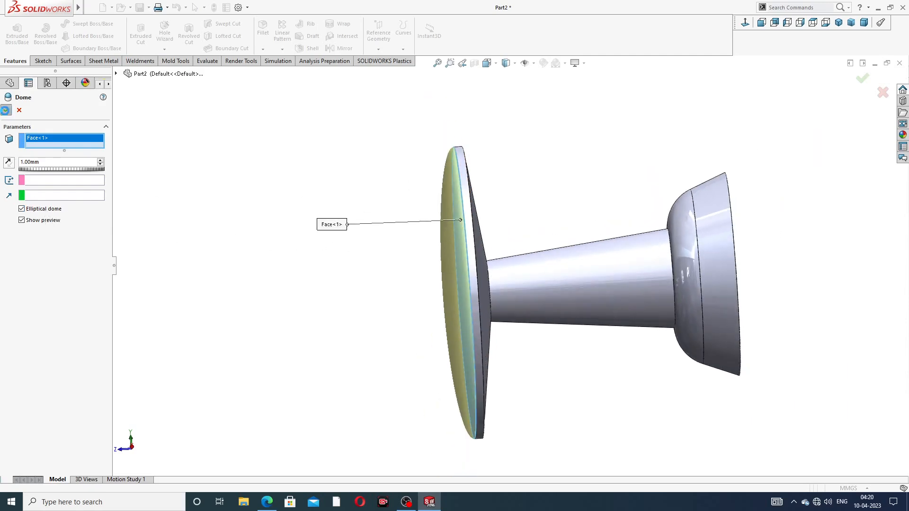
{"action": "left_click", "coordinate": [6, 110]}
{"action": "scroll", "coordinate": [544, 232], "scroll_direction": "up", "scroll_amount": 3}
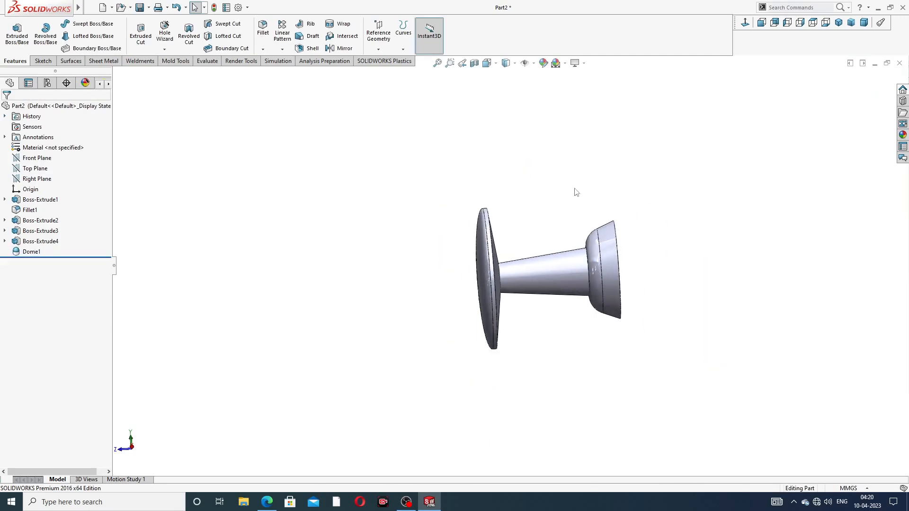
{"action": "middle_click_drag", "start_coordinate": [555, 275], "coordinate": [543, 293]}
{"action": "scroll", "coordinate": [542, 294], "scroll_direction": "down", "scroll_amount": 2}
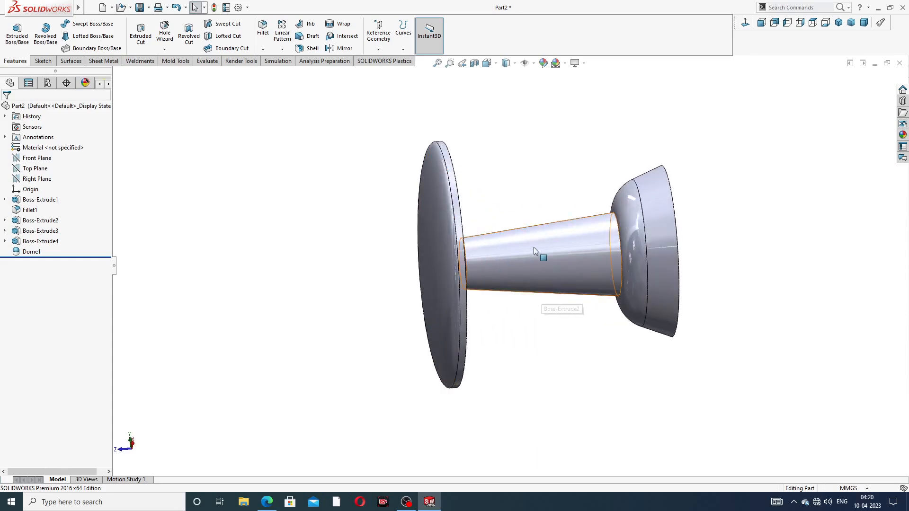
{"action": "mouse_move", "coordinate": [584, 247]}
{"action": "middle_mouse_down"}
{"action": "mouse_move", "coordinate": [553, 247]}
{"action": "mouse_move", "coordinate": [580, 239]}
{"action": "mouse_move", "coordinate": [582, 258]}
{"action": "mouse_move", "coordinate": [553, 245]}
{"action": "mouse_move", "coordinate": [582, 239]}
{"action": "middle_mouse_up"}
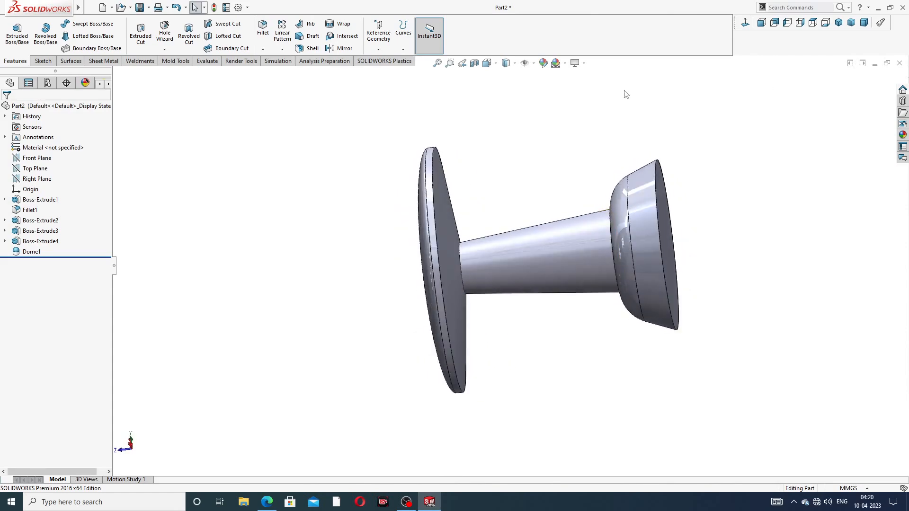
Step: Colour the part blue with green at 32, then view the pin design drawing
{"action": "left_click", "coordinate": [543, 63]}
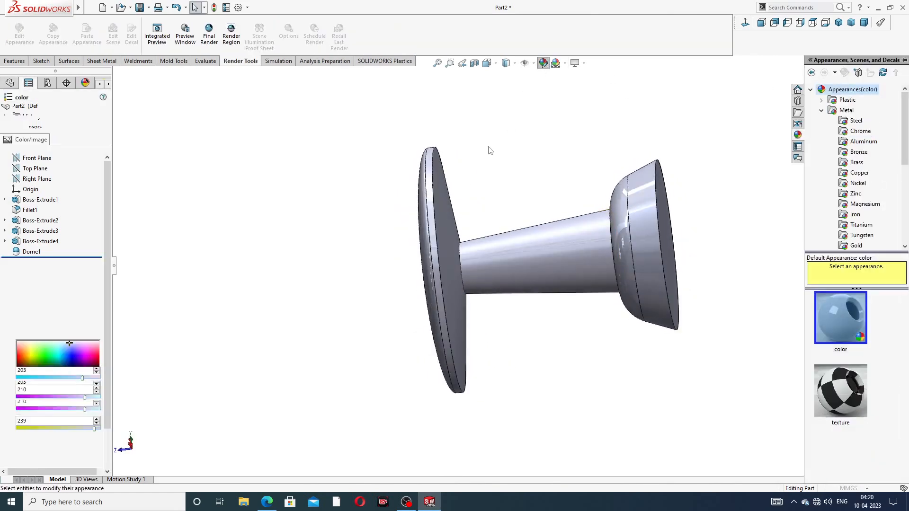
{"action": "left_click", "coordinate": [64, 308]}
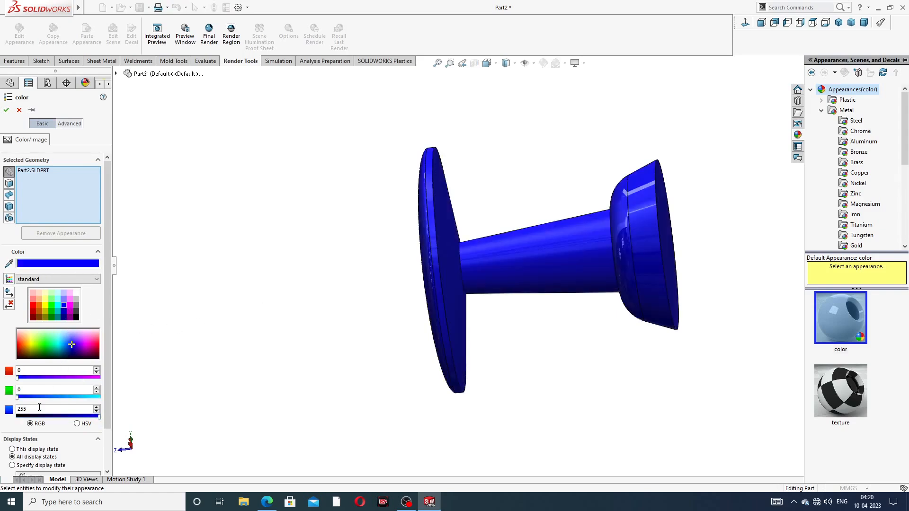
{"action": "left_click", "coordinate": [29, 396]}
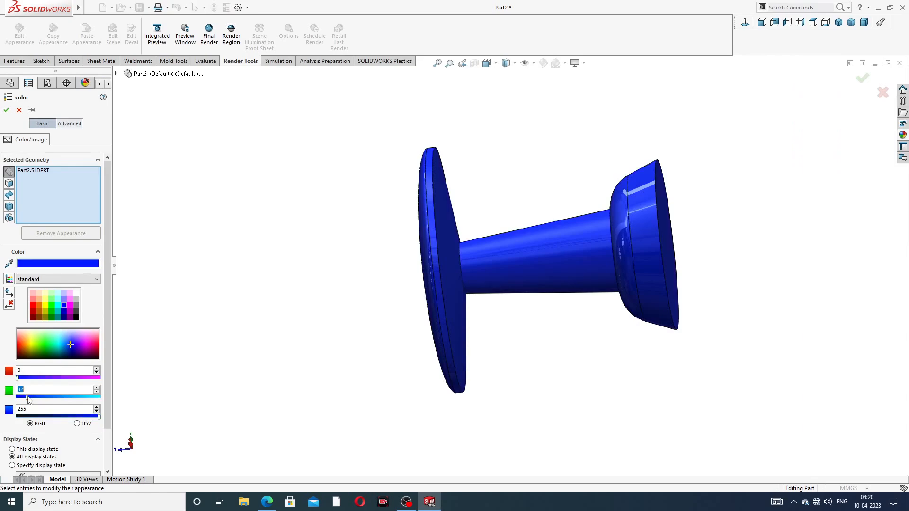
{"action": "left_click", "coordinate": [6, 110]}
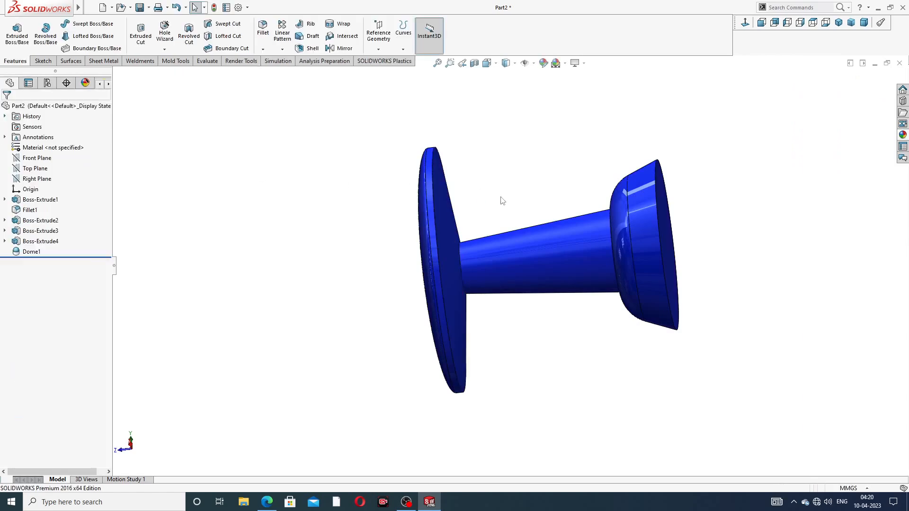
{"action": "middle_click_drag", "start_coordinate": [523, 199], "coordinate": [531, 224]}
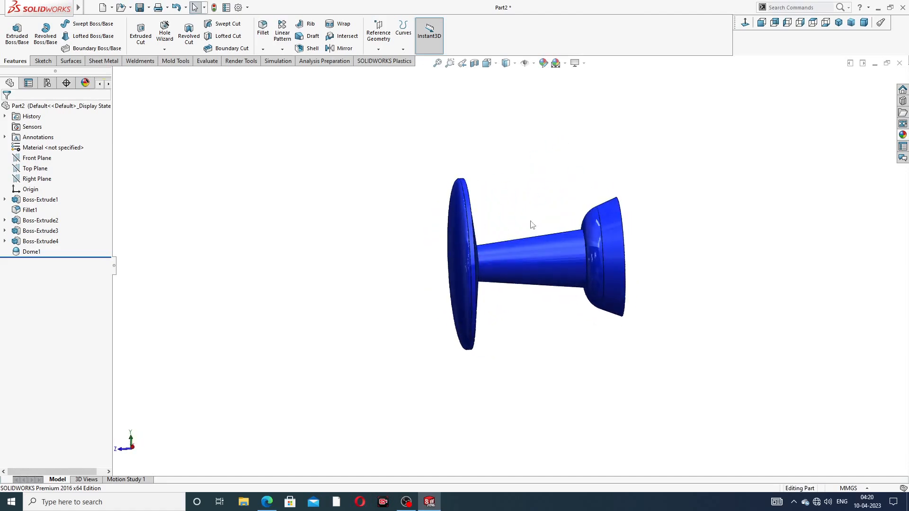
{"action": "left_click", "coordinate": [267, 502]}
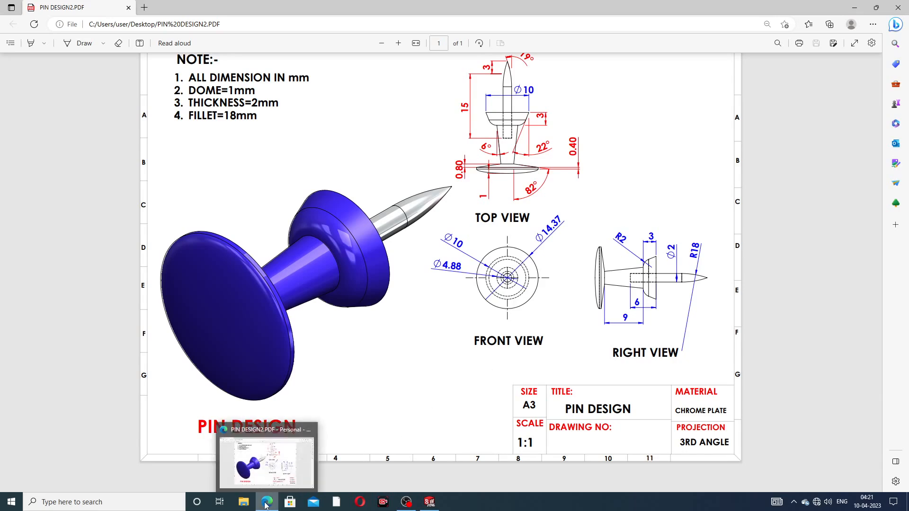
{"action": "left_click", "coordinate": [429, 501]}
{"action": "middle_click_drag", "start_coordinate": [634, 289], "coordinate": [614, 268]}
Step: Sketch a circle centred on the origin on the collar's end face
{"action": "left_click", "coordinate": [615, 248]}
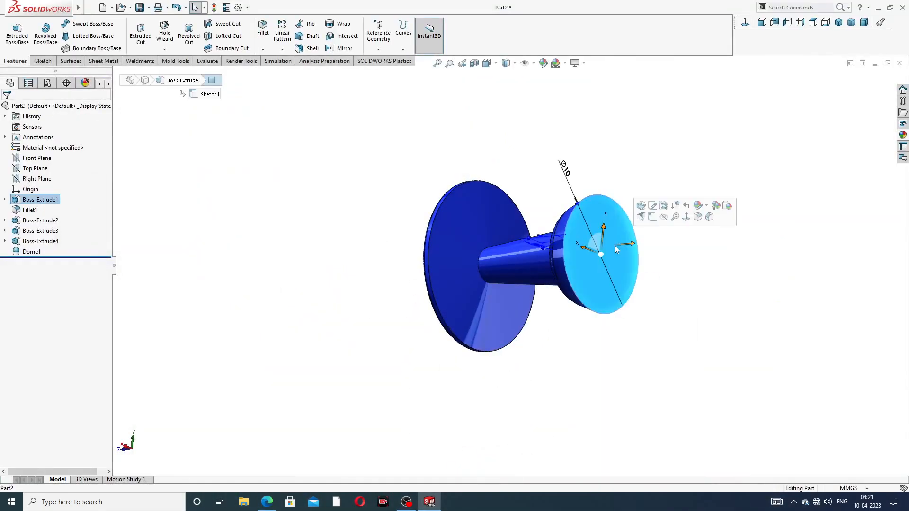
{"action": "left_click", "coordinate": [652, 217]}
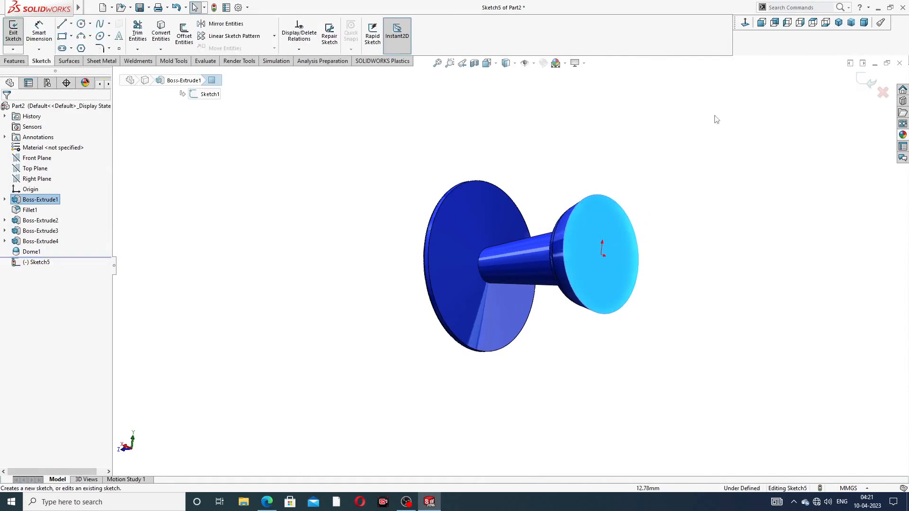
{"action": "left_click", "coordinate": [747, 23]}
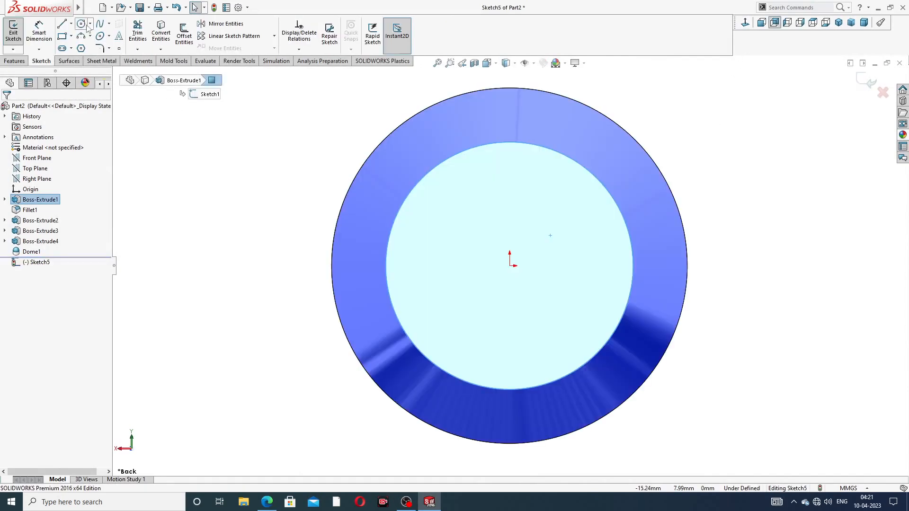
{"action": "left_click", "coordinate": [81, 23]}
{"action": "left_click_drag", "start_coordinate": [509, 265], "coordinate": [531, 217]}
{"action": "right_click", "coordinate": [670, 144]}
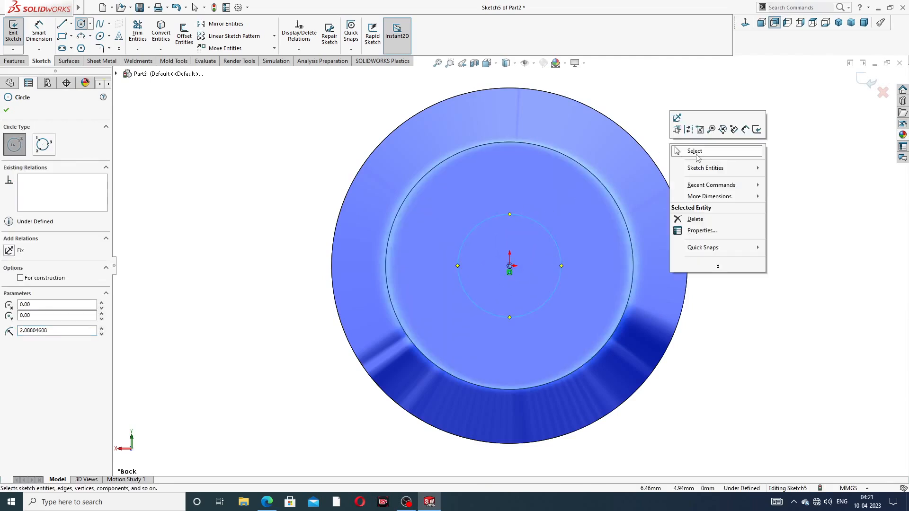
{"action": "left_click", "coordinate": [690, 148]}
Step: Dimension the circle to a 2 mm diameter
{"action": "left_click", "coordinate": [39, 32]}
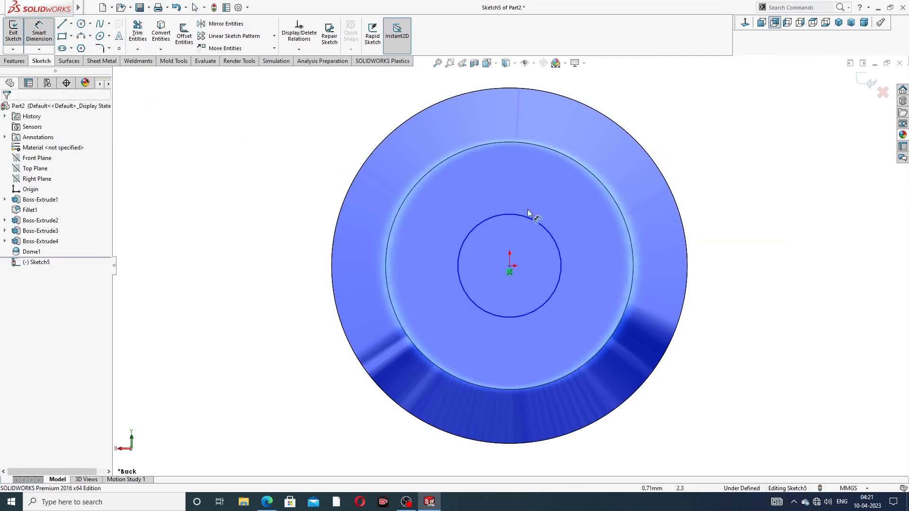
{"action": "left_click", "coordinate": [532, 220]}
{"action": "left_click", "coordinate": [688, 149]}
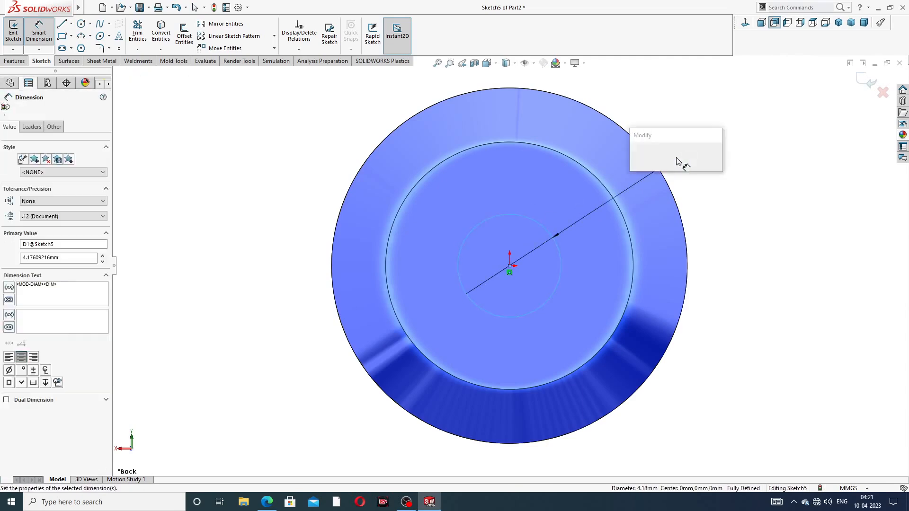
{"action": "type", "text": "2"}
{"action": "key", "text": "Return"}
{"action": "right_click", "coordinate": [713, 134]}
{"action": "left_click", "coordinate": [736, 143]}
Step: Cut-extrude the Ø2 mm circle 6 mm deep into the collar
{"action": "left_click", "coordinate": [14, 60]}
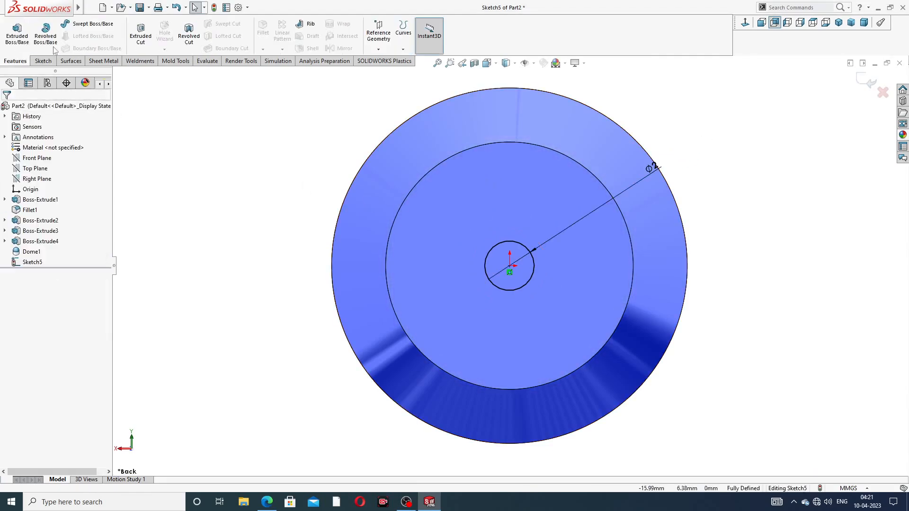
{"action": "left_click", "coordinate": [130, 36]}
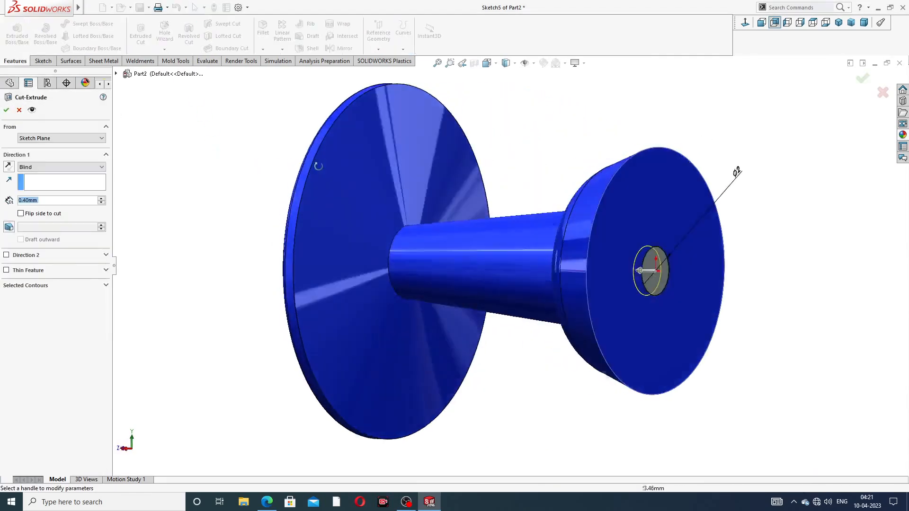
{"action": "left_click_drag", "start_coordinate": [50, 202], "coordinate": [24, 200]}
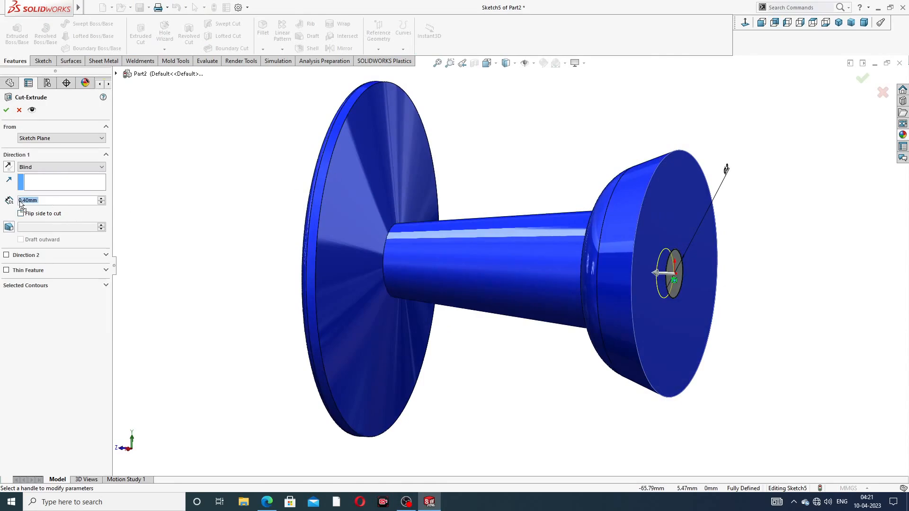
{"action": "type", "text": "6"}
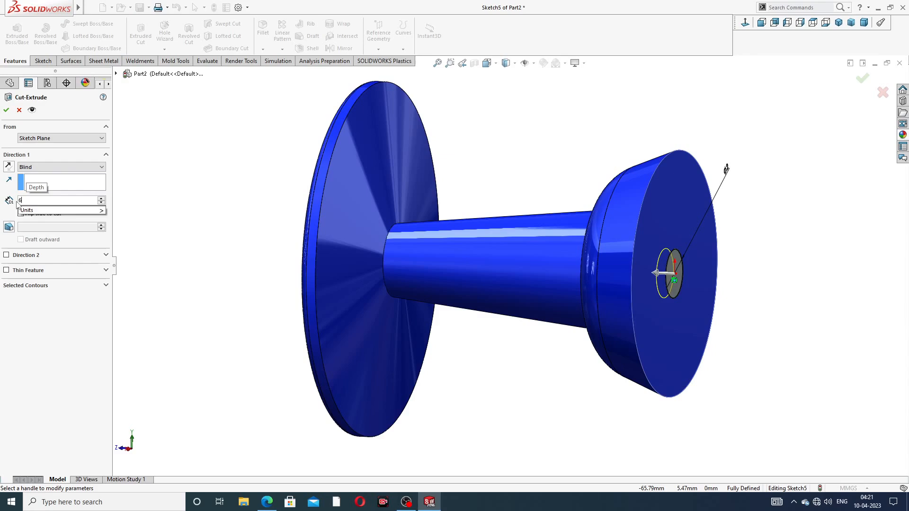
{"action": "key", "text": "Return"}
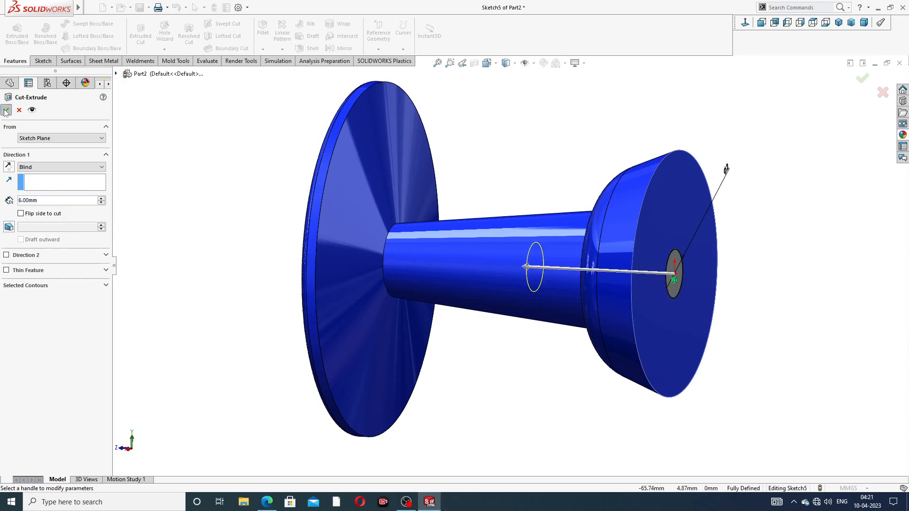
{"action": "left_click", "coordinate": [6, 110]}
{"action": "middle_click_drag", "start_coordinate": [521, 156], "coordinate": [458, 152]}
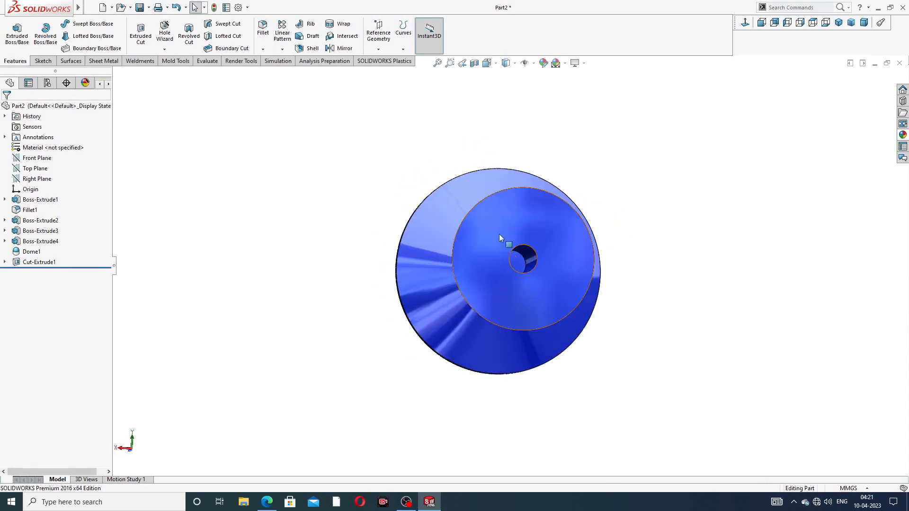
Step: Sketch on the hole's end face and convert its edge into a circle
{"action": "scroll", "coordinate": [521, 271], "scroll_direction": "down", "scroll_amount": 4}
{"action": "left_click", "coordinate": [533, 243]}
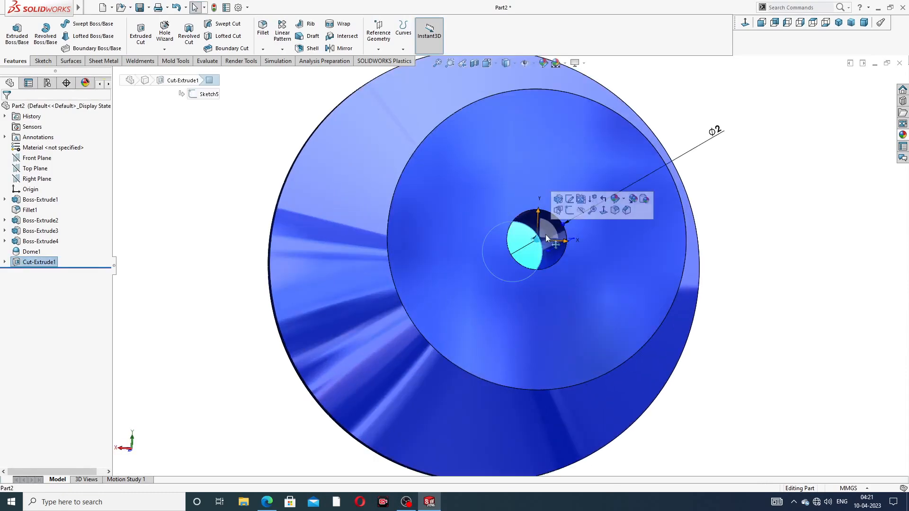
{"action": "left_click", "coordinate": [591, 199]}
{"action": "left_click", "coordinate": [744, 23]}
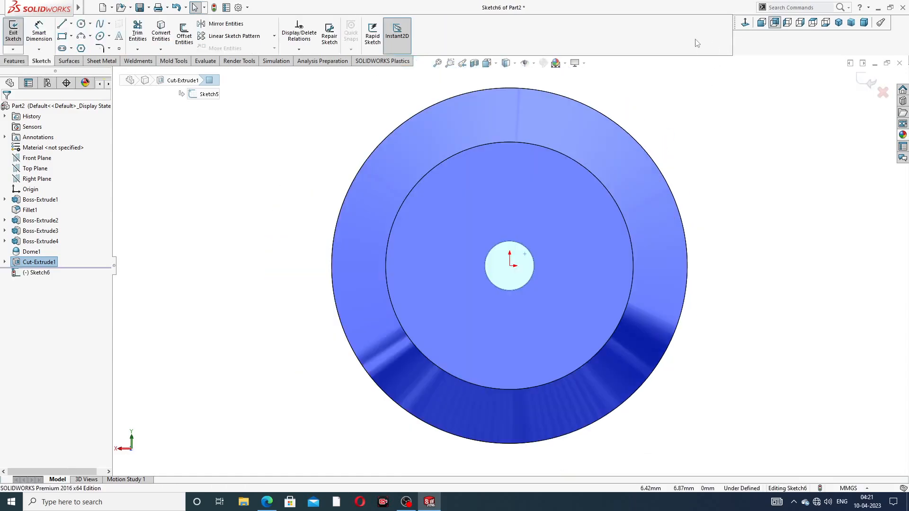
{"action": "left_click", "coordinate": [161, 36]}
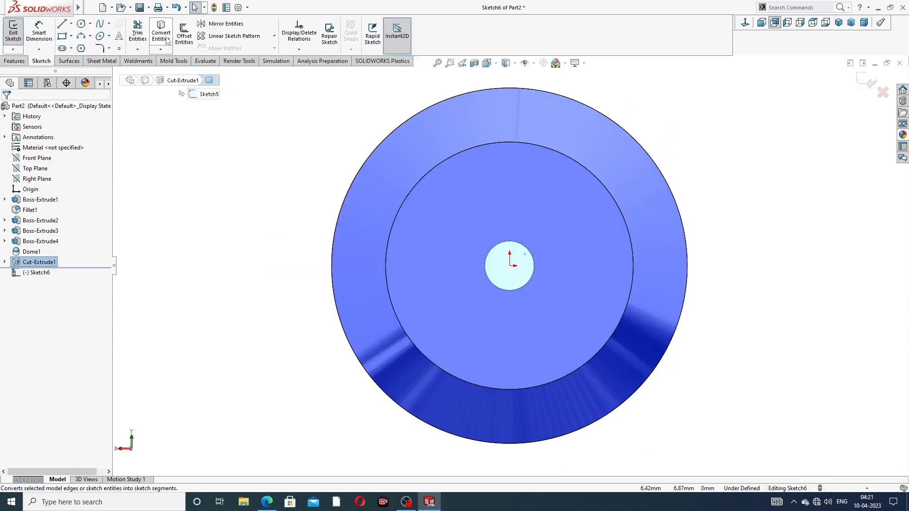
{"action": "middle_click_drag", "start_coordinate": [291, 169], "coordinate": [358, 163]}
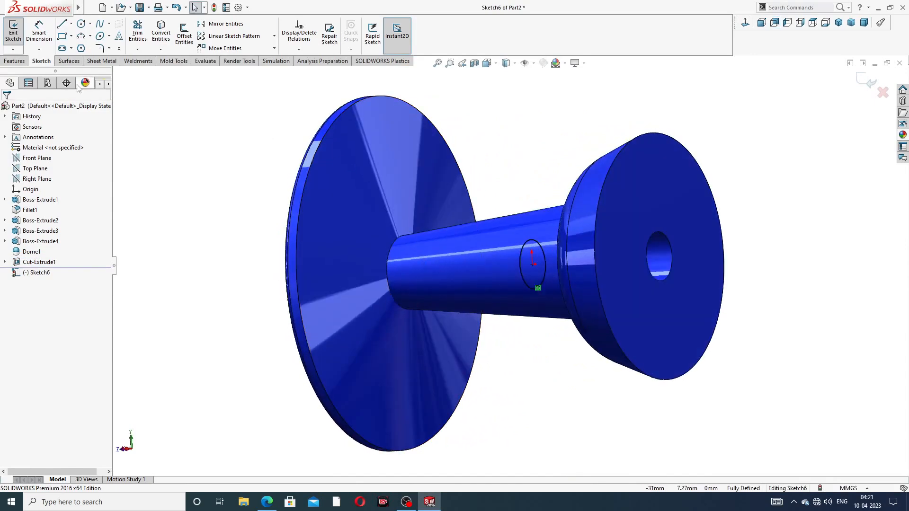
Step: Extrude the circle 15 mm as a separate, unmerged needle shaft body
{"action": "left_click", "coordinate": [15, 60]}
{"action": "left_click", "coordinate": [18, 38]}
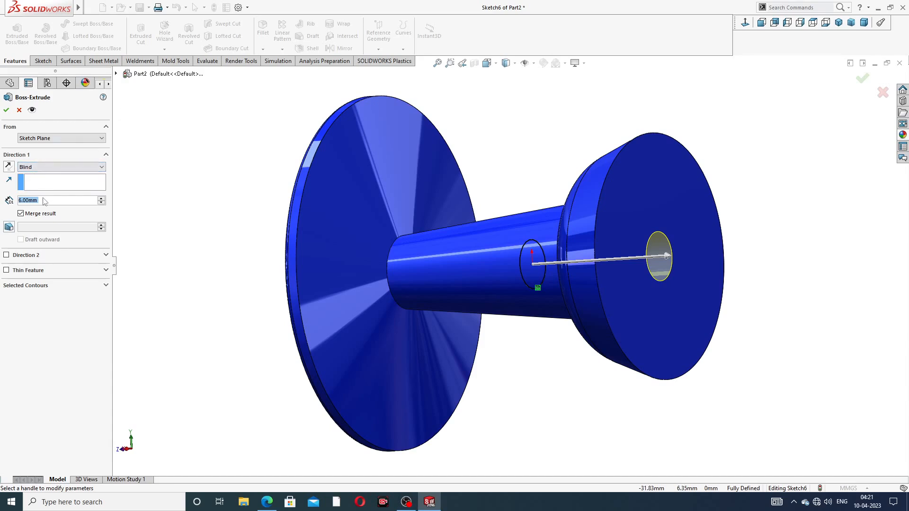
{"action": "type", "text": "15"}
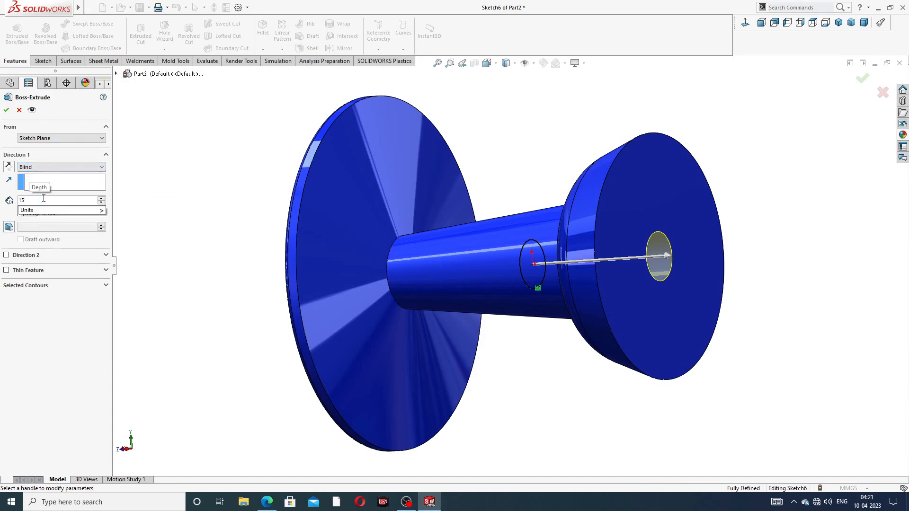
{"action": "key", "text": "Return"}
{"action": "scroll", "coordinate": [589, 228], "scroll_direction": "up", "scroll_amount": 3}
{"action": "middle_click_drag", "start_coordinate": [589, 228], "coordinate": [620, 232]}
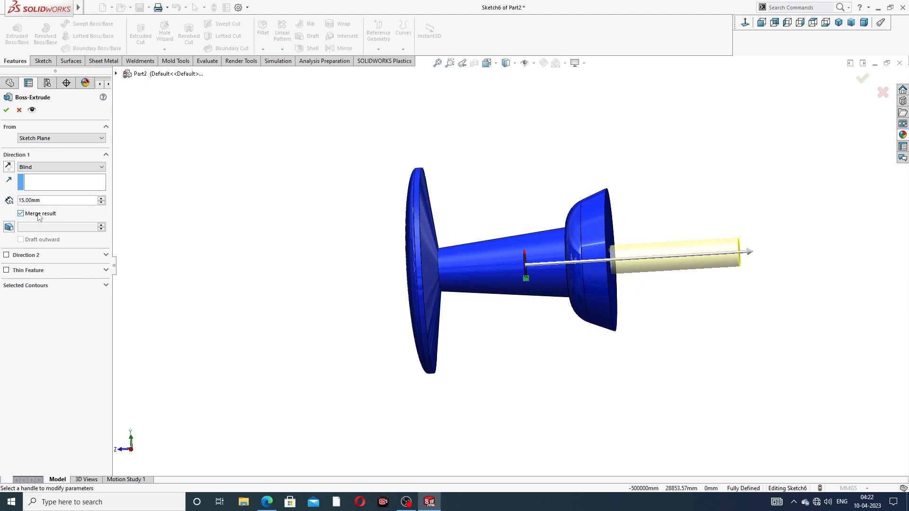
{"action": "left_click", "coordinate": [6, 110]}
{"action": "mouse_move", "coordinate": [646, 176]}
{"action": "middle_mouse_down"}
{"action": "mouse_move", "coordinate": [641, 186]}
{"action": "mouse_move", "coordinate": [633, 169]}
{"action": "middle_mouse_up"}
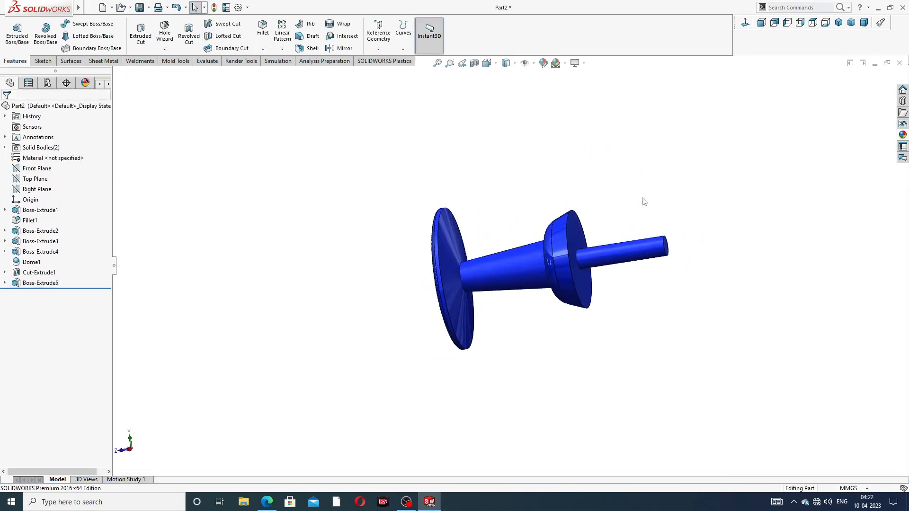
Step: Try a polished nickel finish, then undo it because it covered the whole pin
{"action": "scroll", "coordinate": [640, 264], "scroll_direction": "down", "scroll_amount": 2}
{"action": "scroll", "coordinate": [636, 270], "scroll_direction": "down", "scroll_amount": 2}
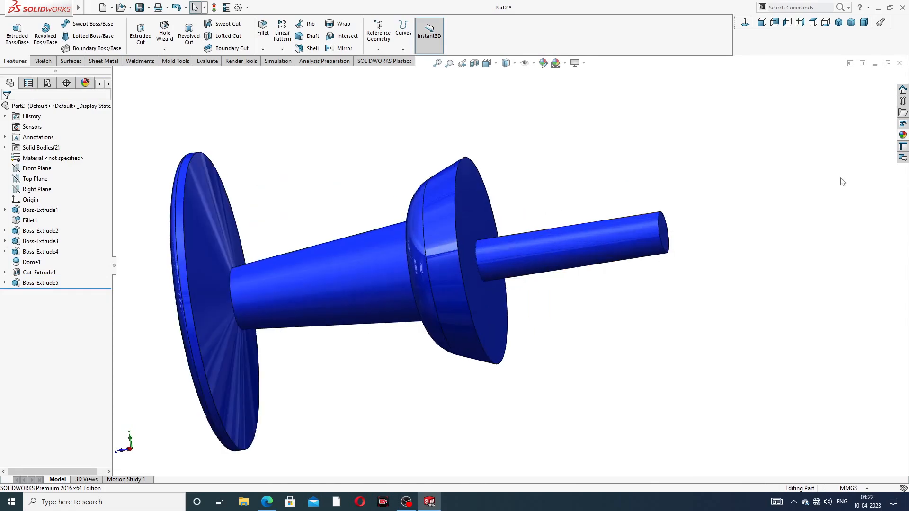
{"action": "left_click", "coordinate": [43, 283]}
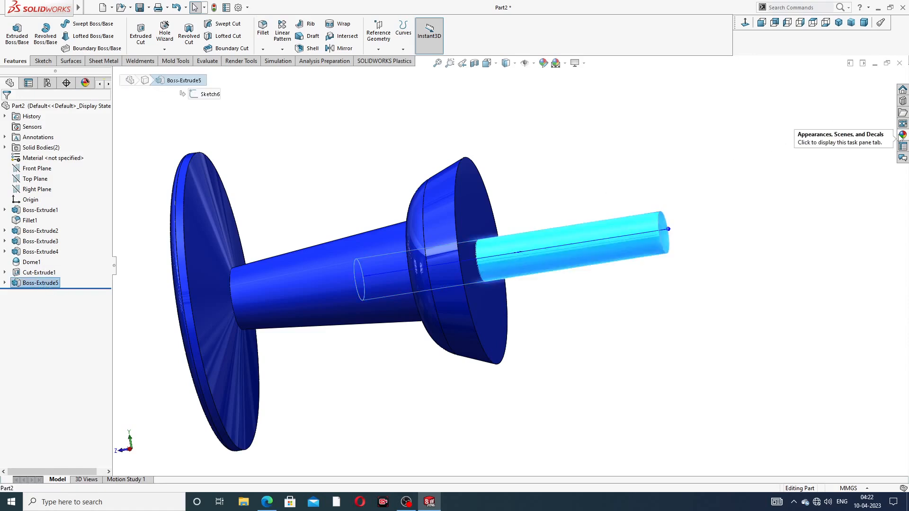
{"action": "left_click", "coordinate": [902, 135]}
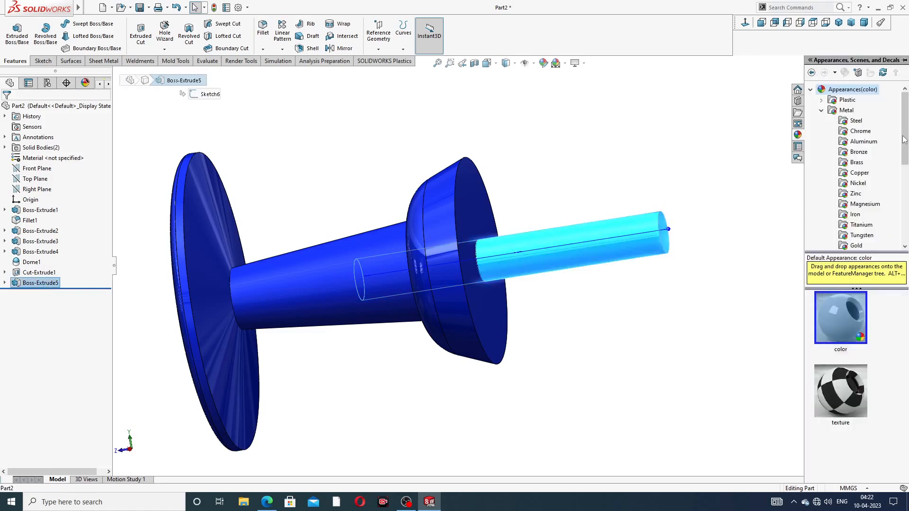
{"action": "left_click", "coordinate": [859, 131]}
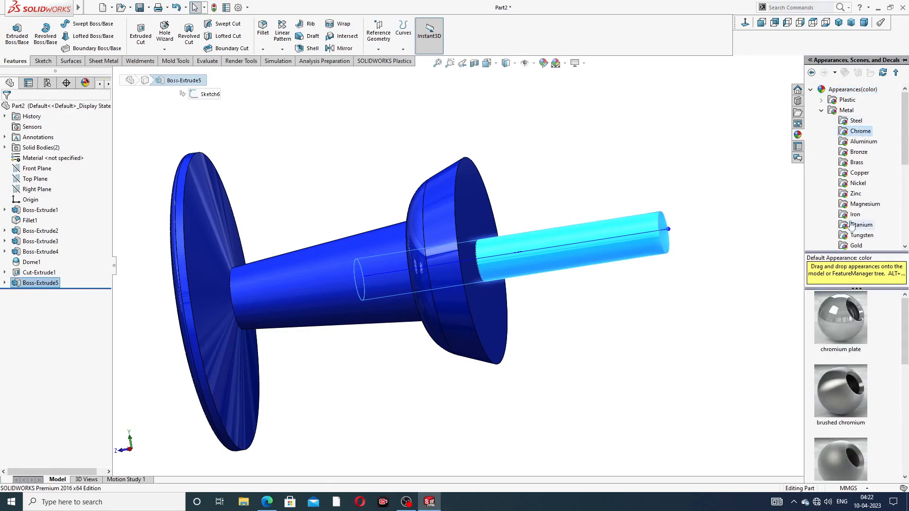
{"action": "left_click", "coordinate": [853, 318]}
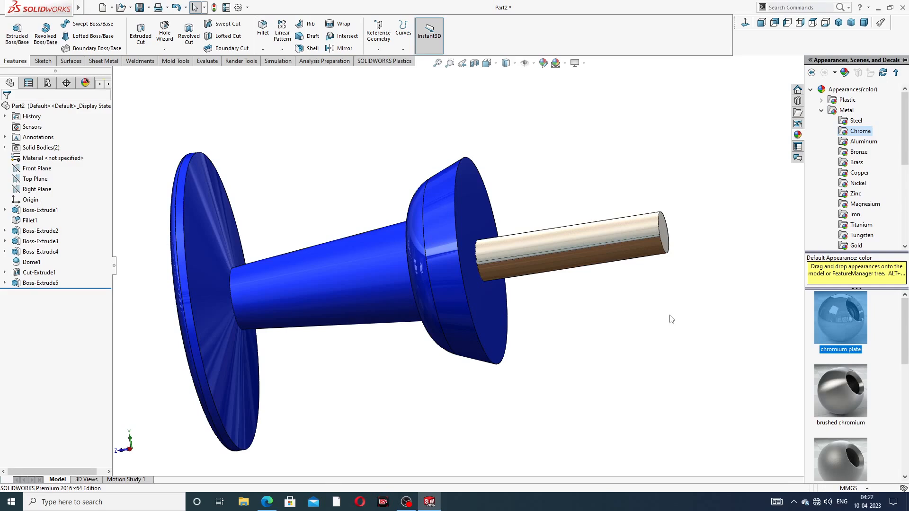
{"action": "left_click", "coordinate": [862, 186]}
{"action": "double_click", "coordinate": [842, 307]}
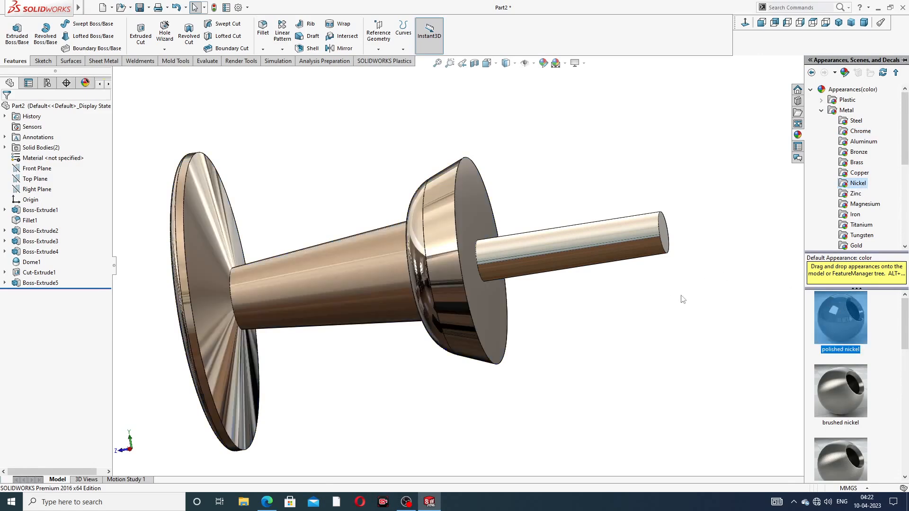
{"action": "left_click", "coordinate": [653, 318]}
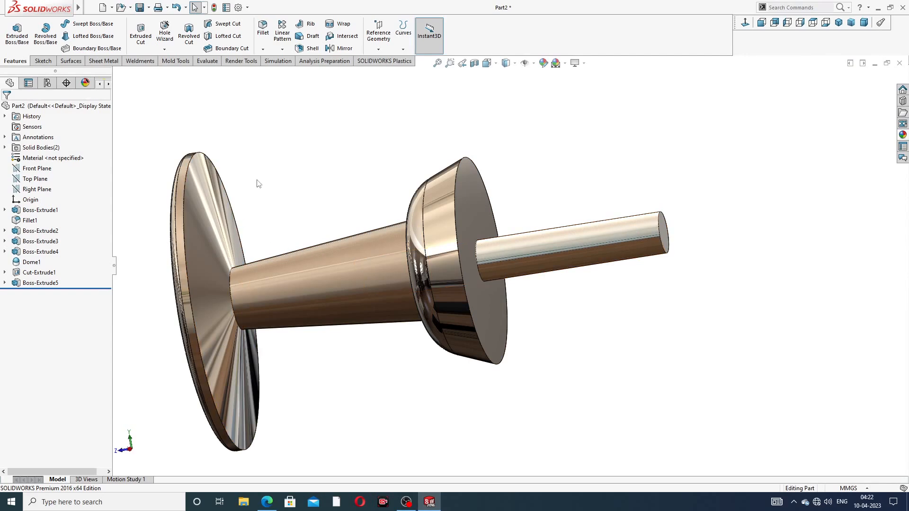
{"action": "key", "text": "ctrl+z"}
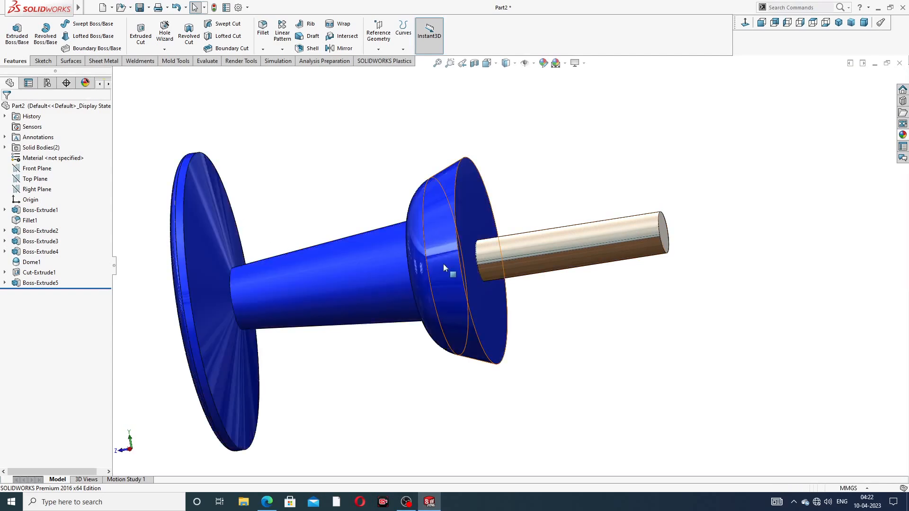
Step: Apply polished nickel to the Boss-Extrude5 shaft only
{"action": "scroll", "coordinate": [443, 265], "scroll_direction": "up", "scroll_amount": 3}
{"action": "middle_click_drag", "start_coordinate": [443, 265], "coordinate": [142, 321]}
{"action": "left_click", "coordinate": [55, 283]}
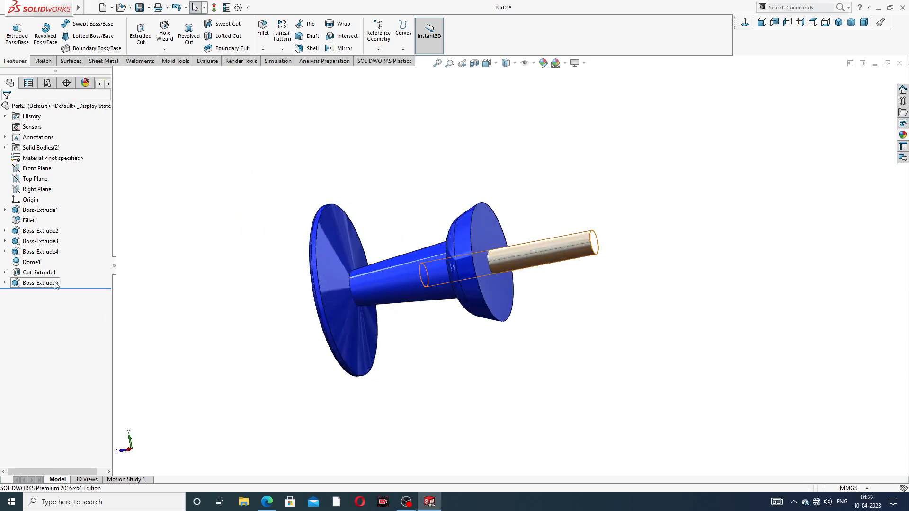
{"action": "left_click", "coordinate": [903, 136]}
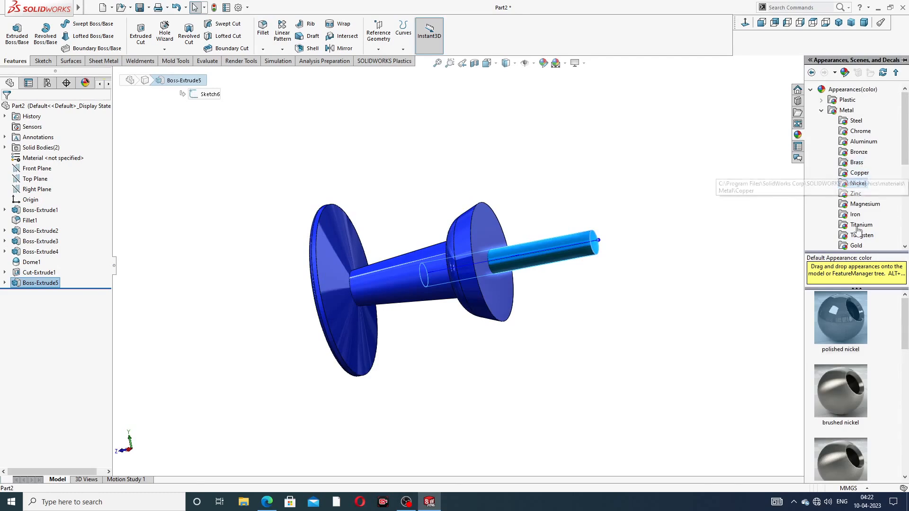
{"action": "left_click", "coordinate": [840, 312]}
{"action": "left_click", "coordinate": [683, 303]}
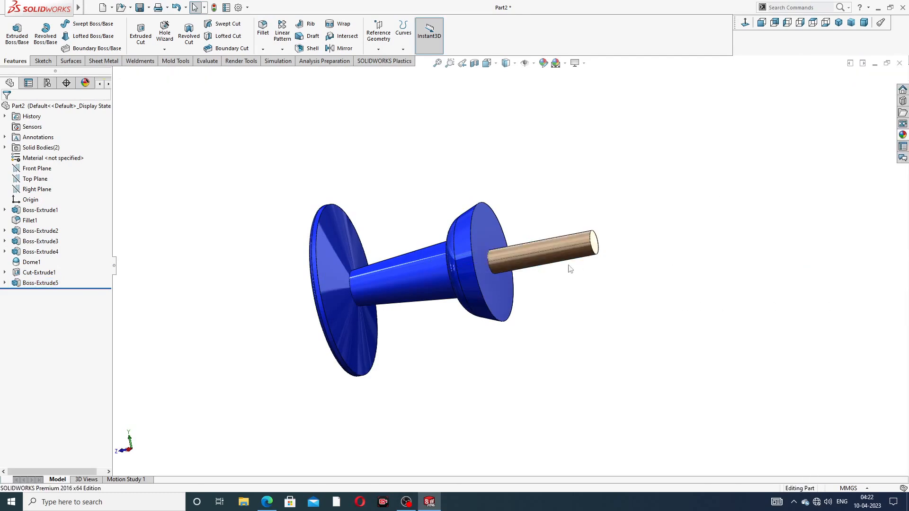
Step: Replace the shaft's finish with the chromium plate appearance from Metal > Chrome
{"action": "scroll", "coordinate": [557, 273], "scroll_direction": "down", "scroll_amount": 3}
{"action": "middle_click_drag", "start_coordinate": [583, 272], "coordinate": [582, 308]}
{"action": "left_click", "coordinate": [902, 135]}
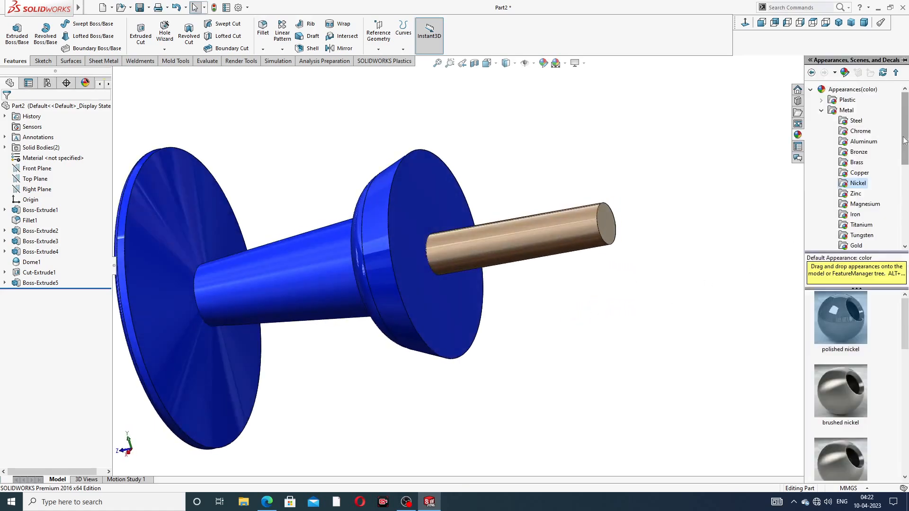
{"action": "left_click", "coordinate": [859, 131]}
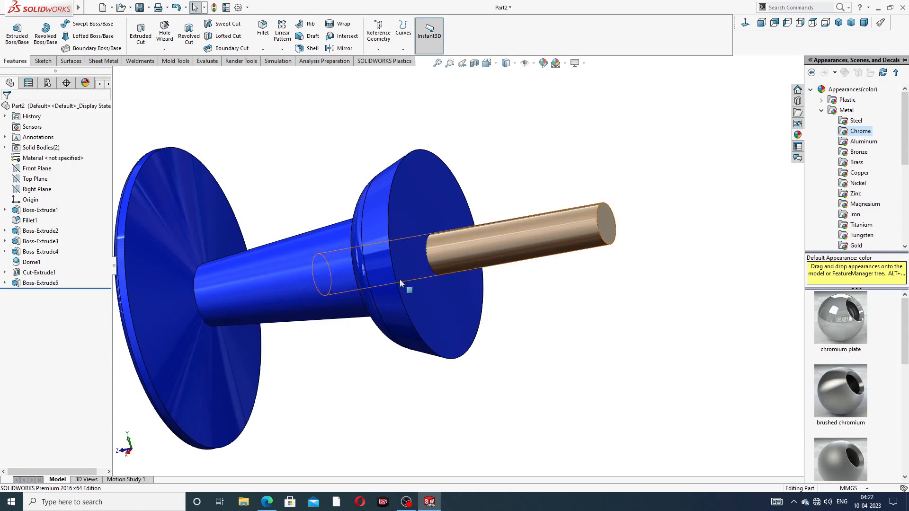
{"action": "left_click", "coordinate": [52, 283]}
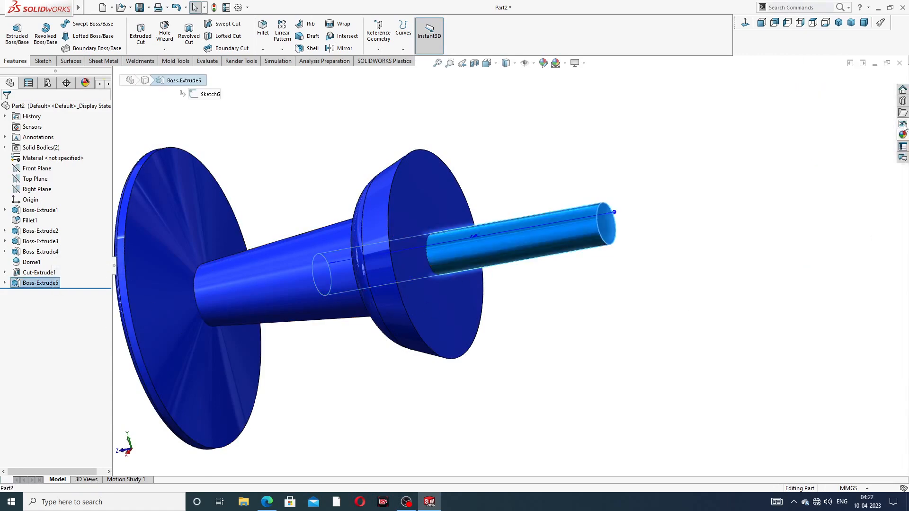
{"action": "left_click", "coordinate": [797, 135]}
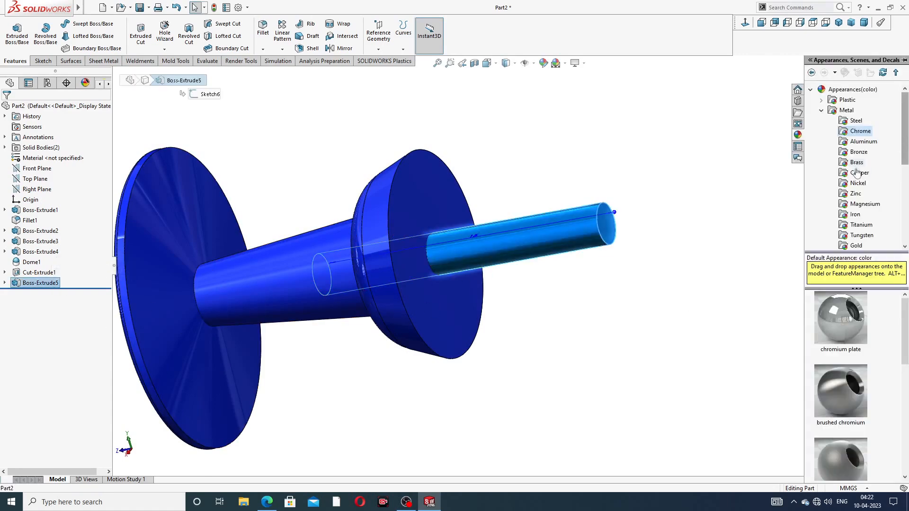
{"action": "left_click", "coordinate": [845, 306]}
Step: Orbit to inspect the chrome shaft and select its flat end face
{"action": "scroll", "coordinate": [704, 304], "scroll_direction": "up", "scroll_amount": 3}
{"action": "mouse_move", "coordinate": [552, 213]}
{"action": "middle_mouse_down"}
{"action": "mouse_move", "coordinate": [582, 207]}
{"action": "mouse_move", "coordinate": [553, 217]}
{"action": "middle_mouse_up"}
{"action": "scroll", "coordinate": [491, 262], "scroll_direction": "down", "scroll_amount": 2}
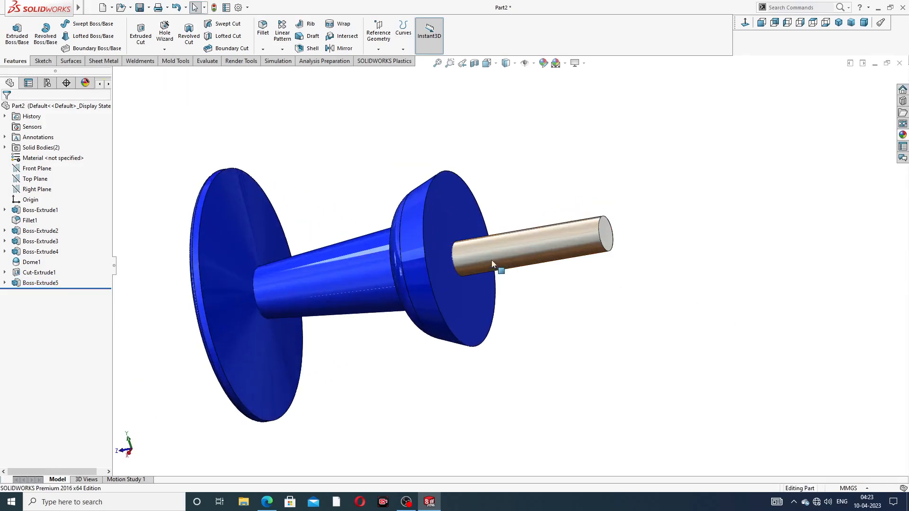
{"action": "middle_click_drag", "start_coordinate": [619, 215], "coordinate": [593, 234]}
{"action": "scroll", "coordinate": [606, 239], "scroll_direction": "down", "scroll_amount": 3}
{"action": "left_click", "coordinate": [590, 236]}
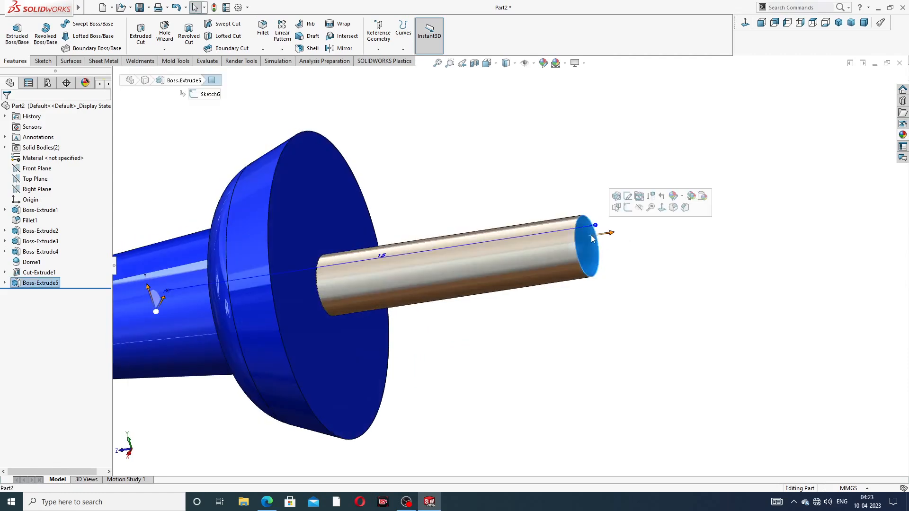
Step: Sketch on the shaft's end face and convert its circular edge into the sketch
{"action": "left_click", "coordinate": [627, 207]}
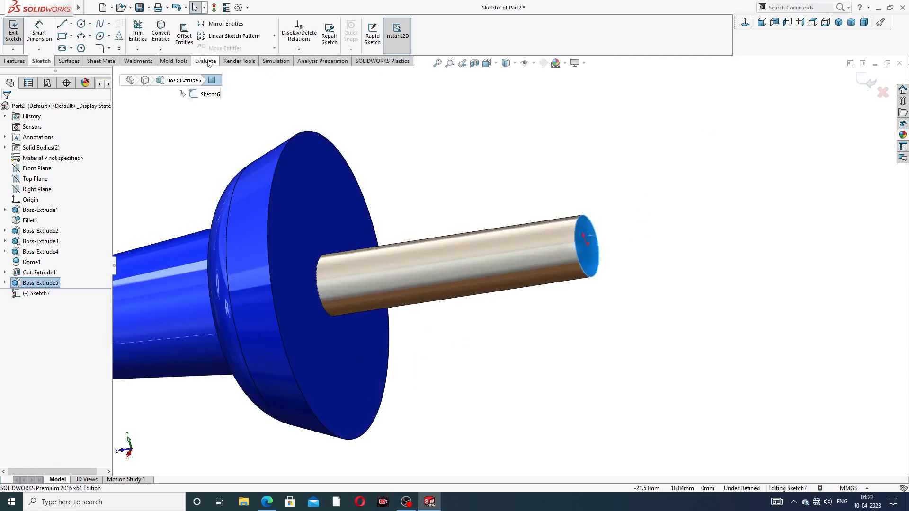
{"action": "left_click", "coordinate": [161, 33]}
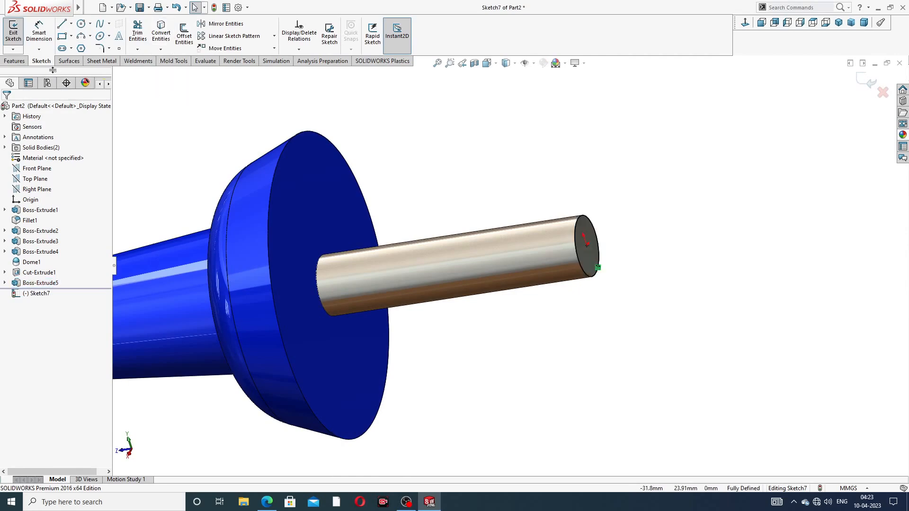
{"action": "left_click", "coordinate": [14, 60]}
Step: Extrude the circle 3 mm with an inward 19° draft to form the cone tip
{"action": "left_click", "coordinate": [17, 33]}
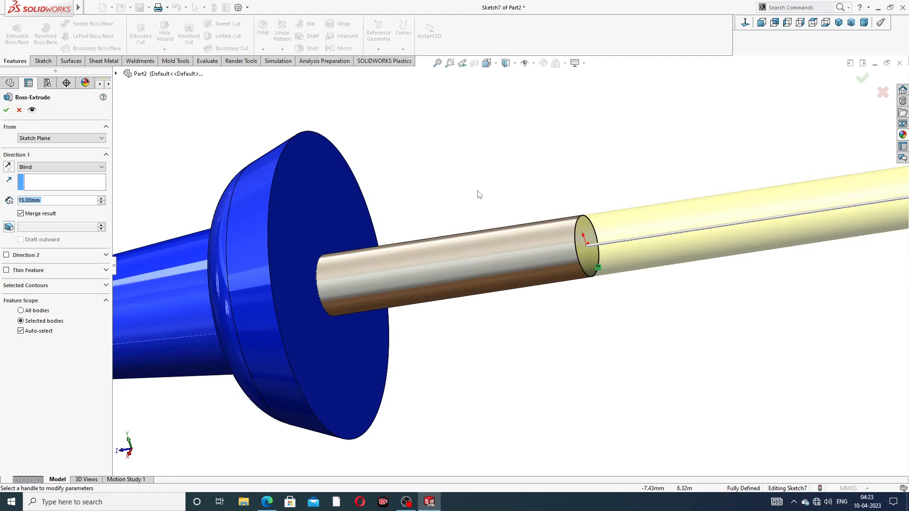
{"action": "key", "text": "f"}
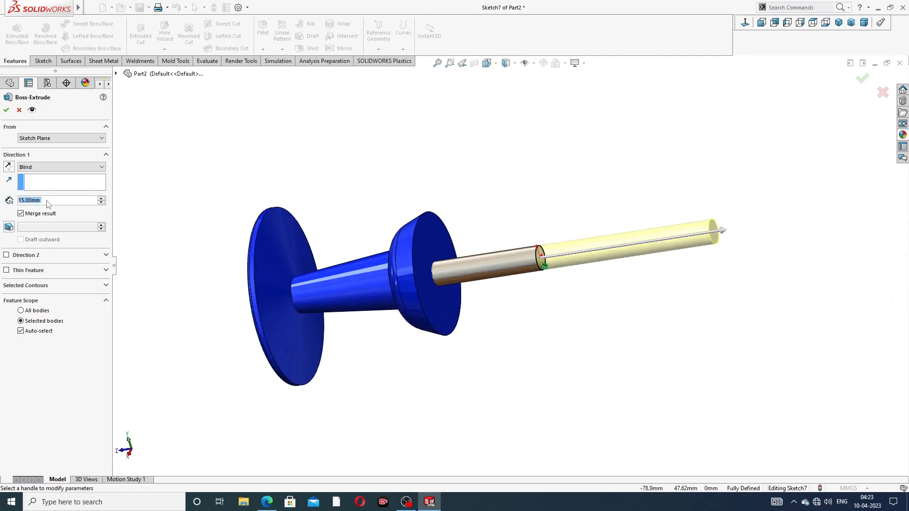
{"action": "type", "text": "3"}
{"action": "key", "text": "Return"}
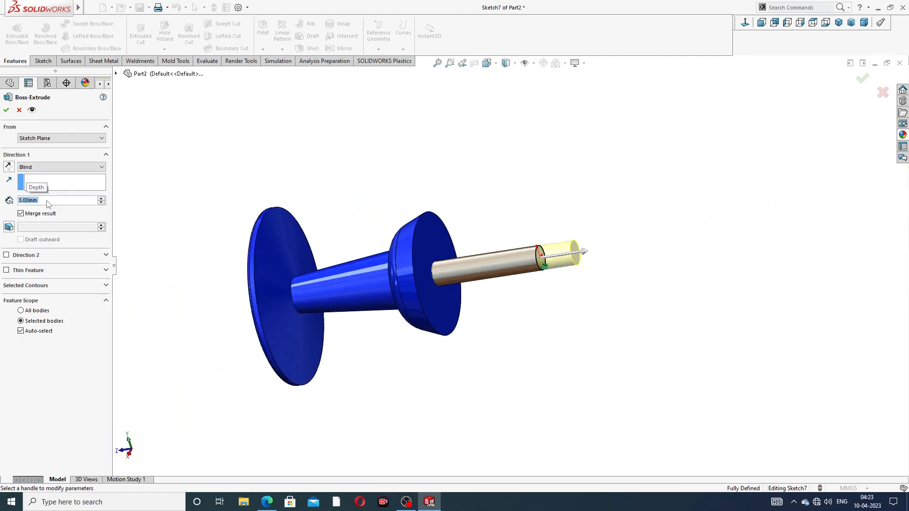
{"action": "left_click", "coordinate": [9, 228]}
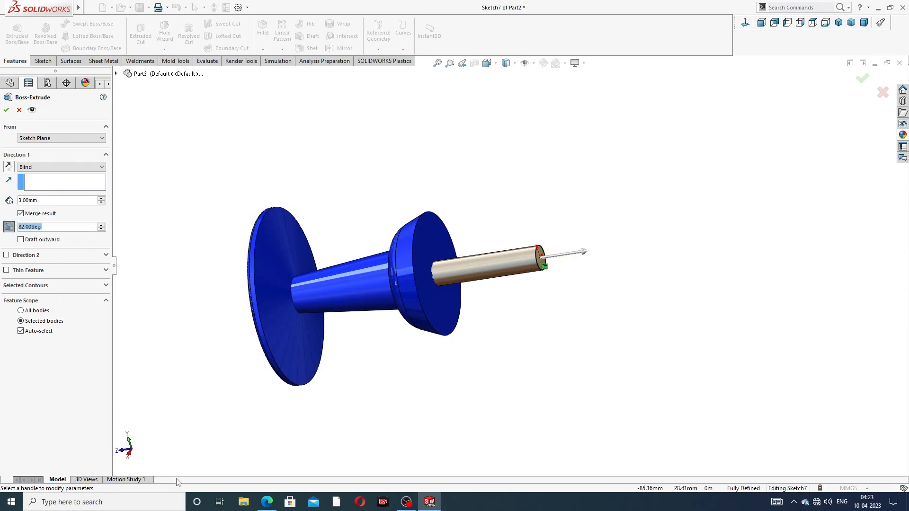
{"action": "left_click", "coordinate": [271, 501]}
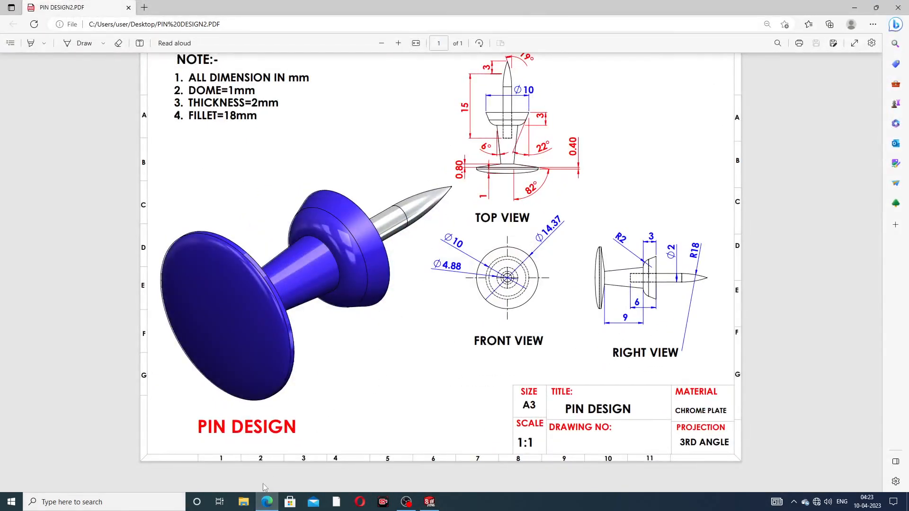
{"action": "left_click", "coordinate": [267, 502]}
{"action": "left_click", "coordinate": [8, 228]}
{"action": "type", "text": "19"}
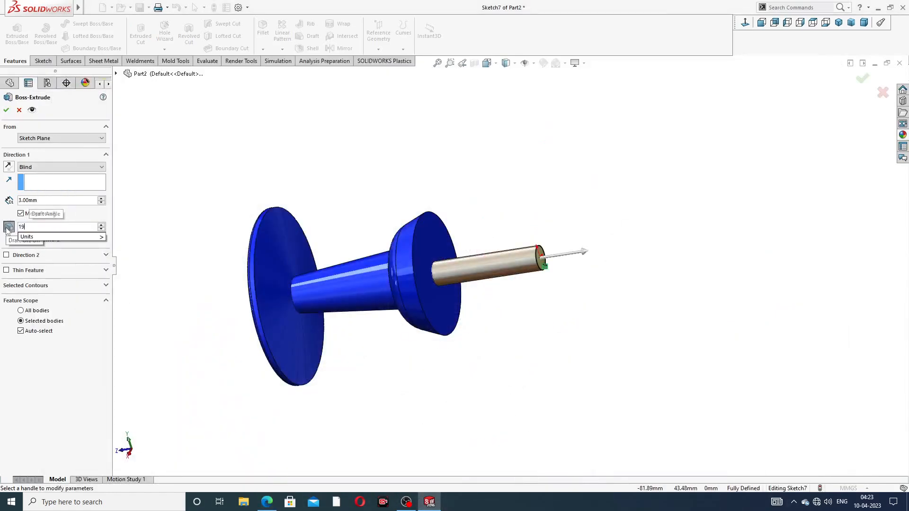
{"action": "key", "text": "Return"}
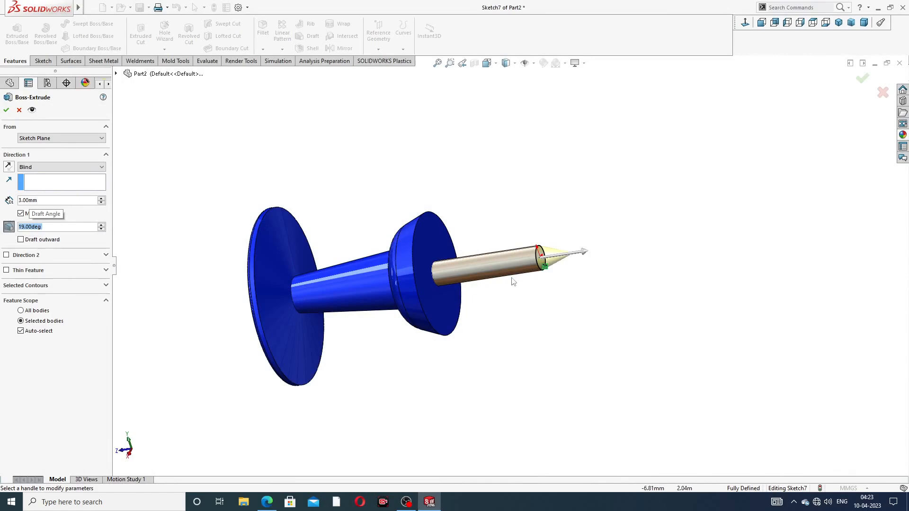
{"action": "scroll", "coordinate": [526, 265], "scroll_direction": "down", "scroll_amount": 5}
{"action": "middle_click_drag", "start_coordinate": [588, 234], "coordinate": [641, 255]}
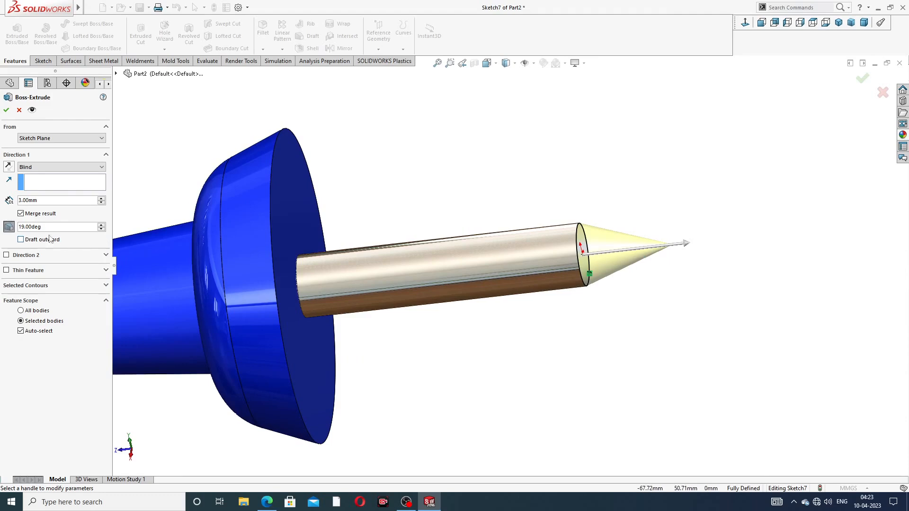
{"action": "left_click", "coordinate": [6, 110]}
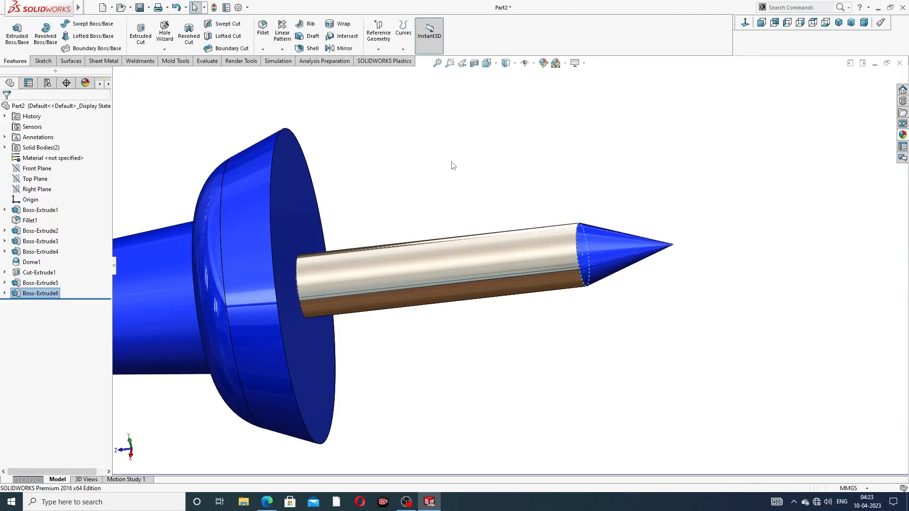
Step: Give the new Boss-Extrude6 cone tip the chromium plate finish
{"action": "left_click", "coordinate": [33, 294]}
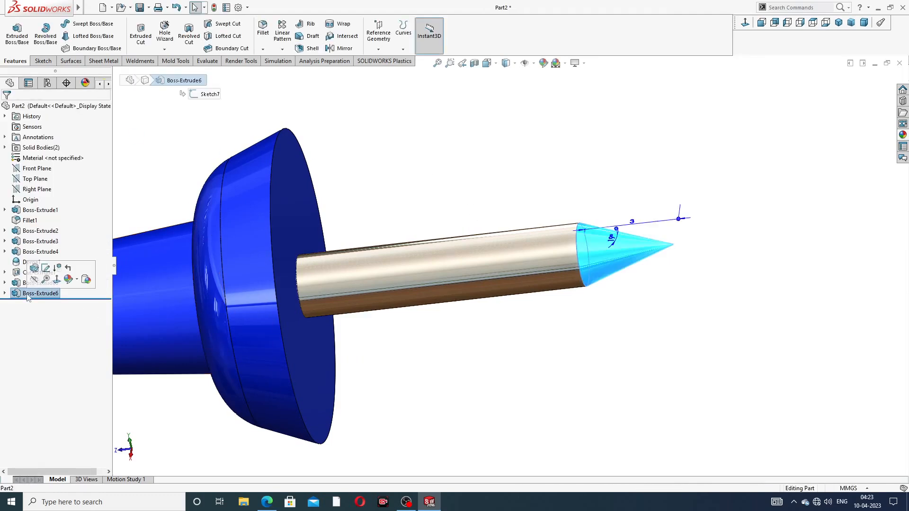
{"action": "left_click", "coordinate": [902, 135]}
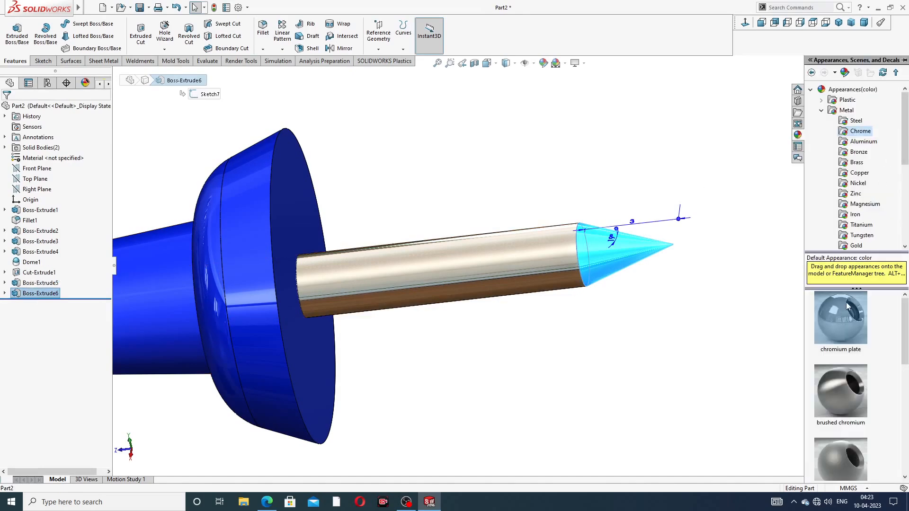
{"action": "left_click", "coordinate": [730, 298]}
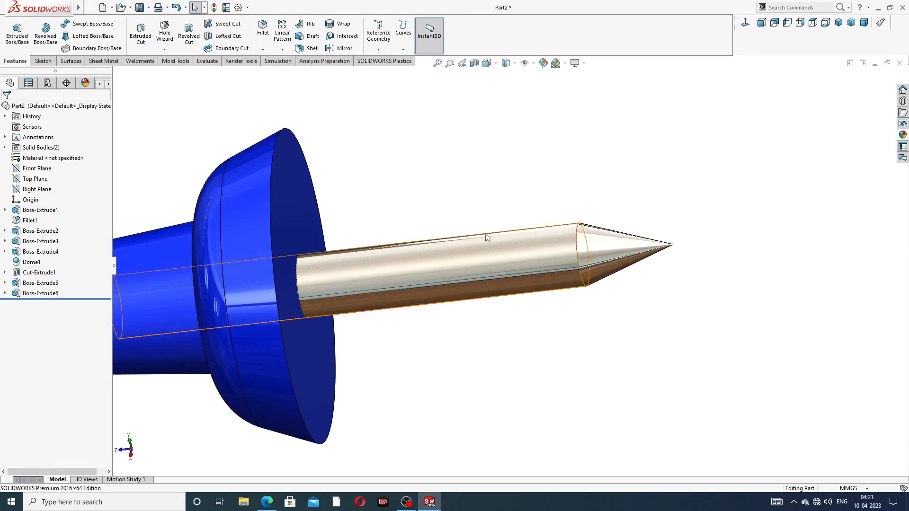
{"action": "scroll", "coordinate": [361, 180], "scroll_direction": "up", "scroll_amount": 2}
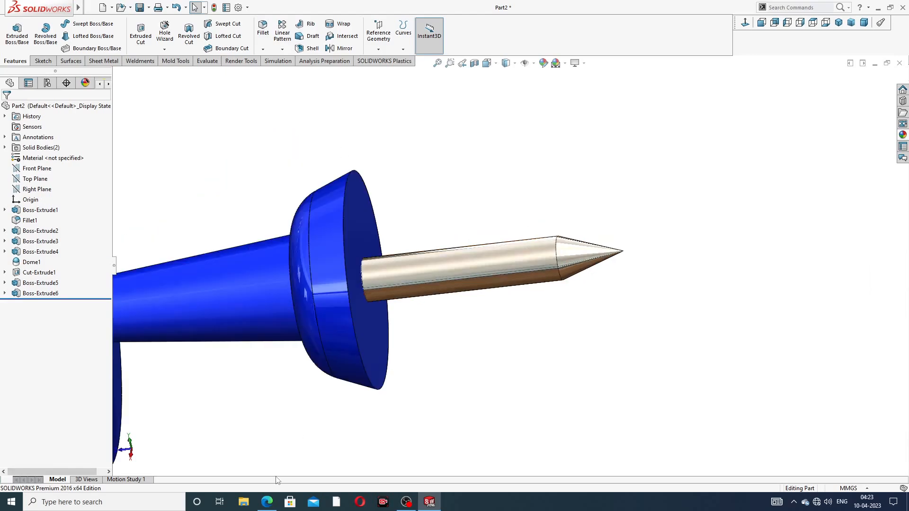
Step: Switch to the PIN DESIGN2.PDF drawing in Edge to check the remaining dimensions
{"action": "left_click", "coordinate": [267, 503]}
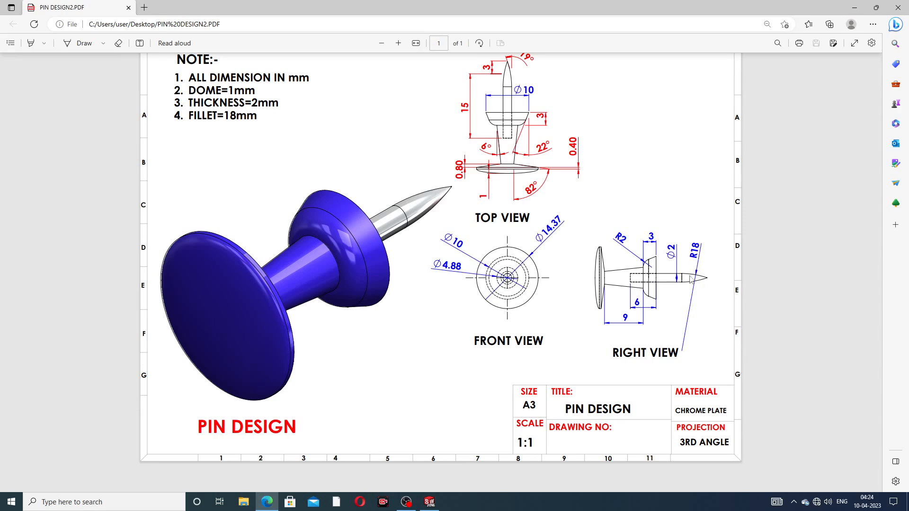
Step: Fillet the edge where the shaft meets the cone with an 18 mm radius
{"action": "left_click", "coordinate": [267, 501]}
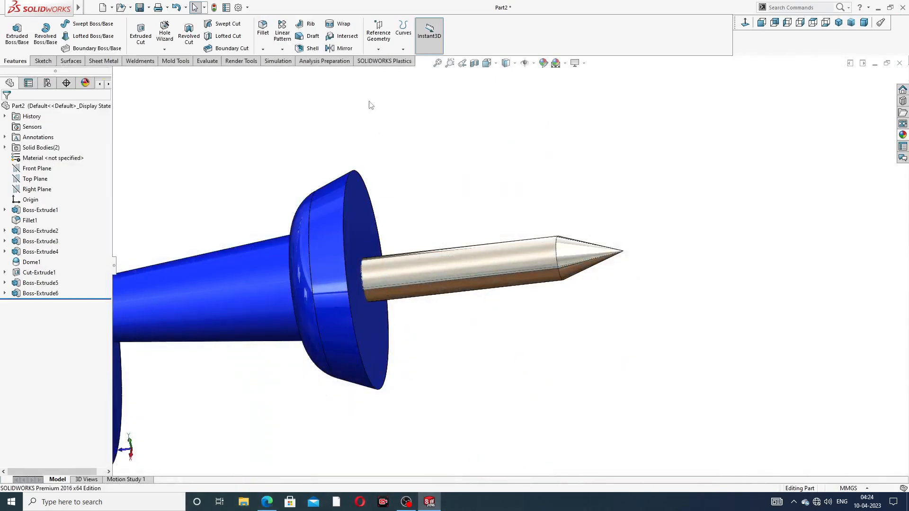
{"action": "left_click", "coordinate": [263, 28]}
{"action": "scroll", "coordinate": [497, 268], "scroll_direction": "down", "scroll_amount": 3}
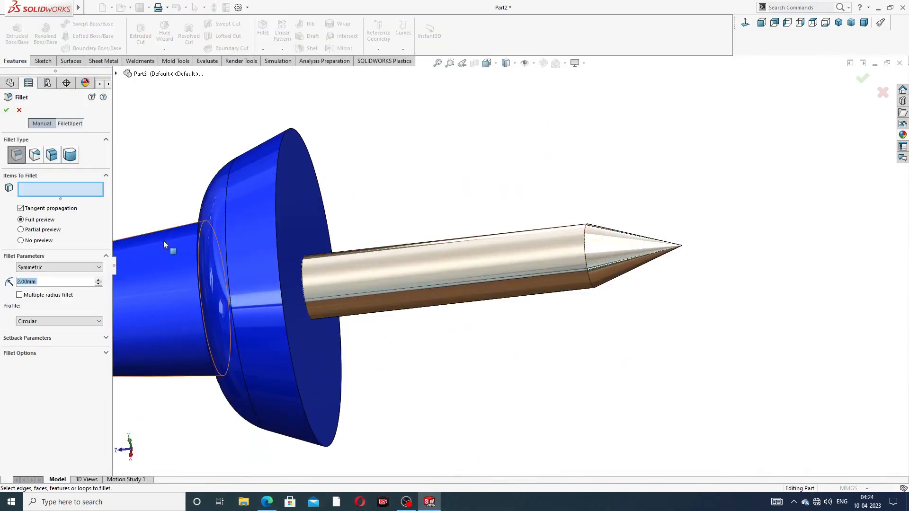
{"action": "type", "text": "18"}
{"action": "key", "text": "Return"}
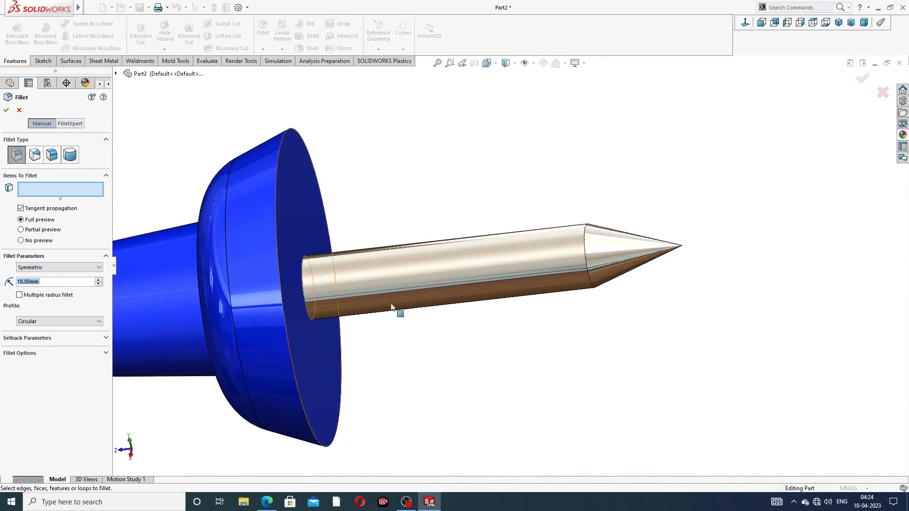
{"action": "left_click", "coordinate": [587, 237]}
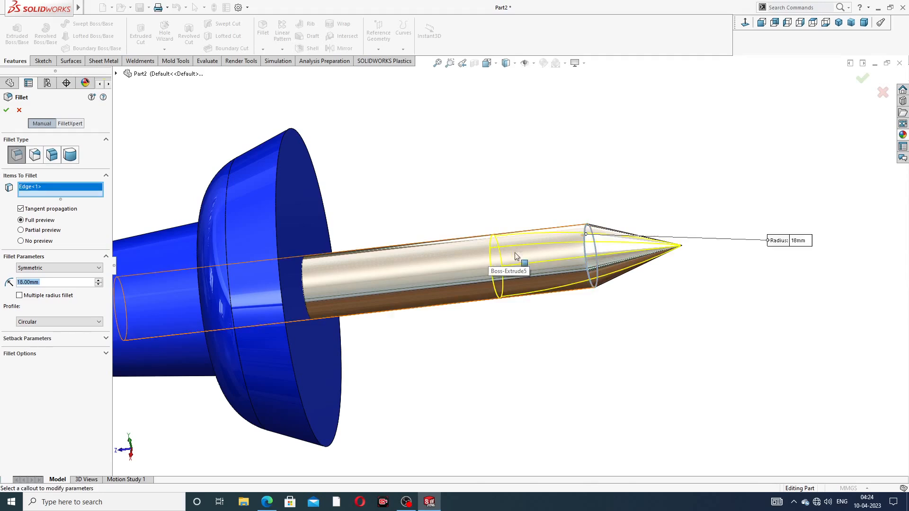
{"action": "left_click", "coordinate": [6, 110]}
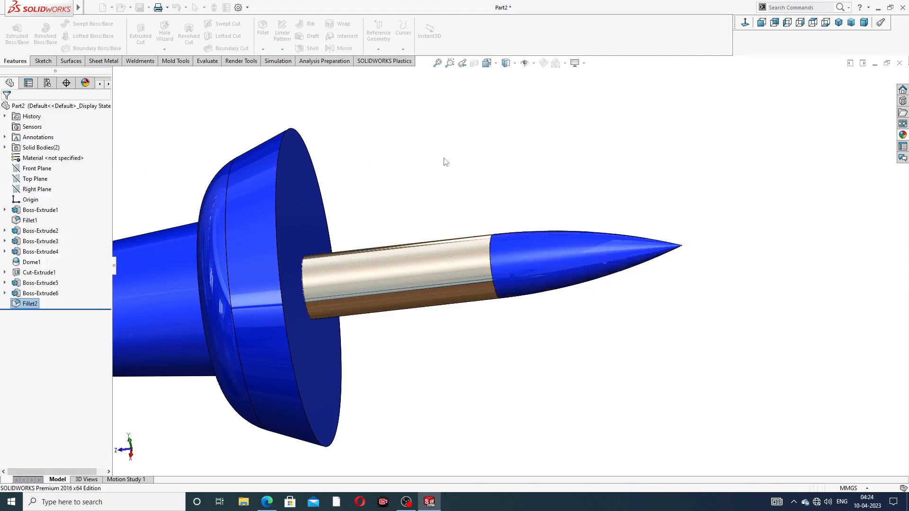
Step: Apply the chromium plate appearance to Fillet2
{"action": "left_click", "coordinate": [34, 302]}
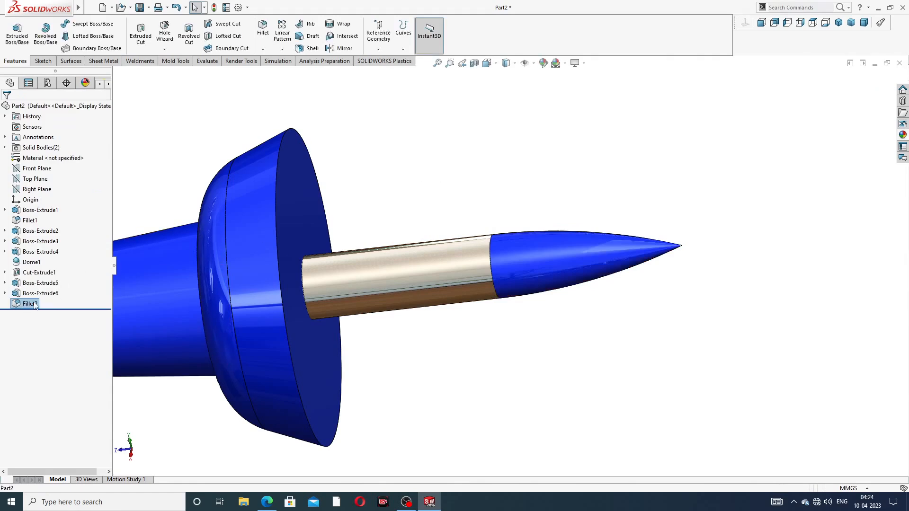
{"action": "left_click", "coordinate": [902, 135]}
{"action": "left_click", "coordinate": [848, 310]}
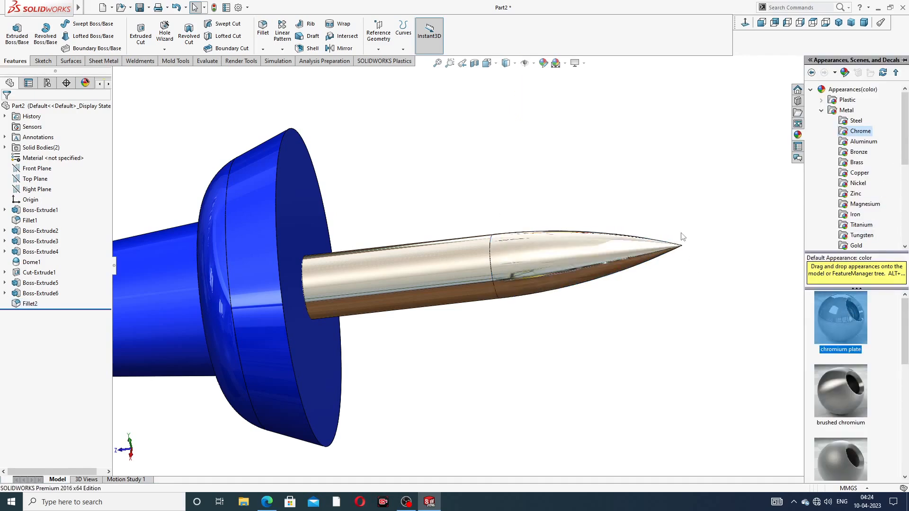
{"action": "left_click", "coordinate": [665, 213]}
Step: Orbit the finished pin to inspect the head and the upward-pointing needle
{"action": "scroll", "coordinate": [531, 195], "scroll_direction": "up", "scroll_amount": 6}
{"action": "scroll", "coordinate": [460, 306], "scroll_direction": "down", "scroll_amount": 3}
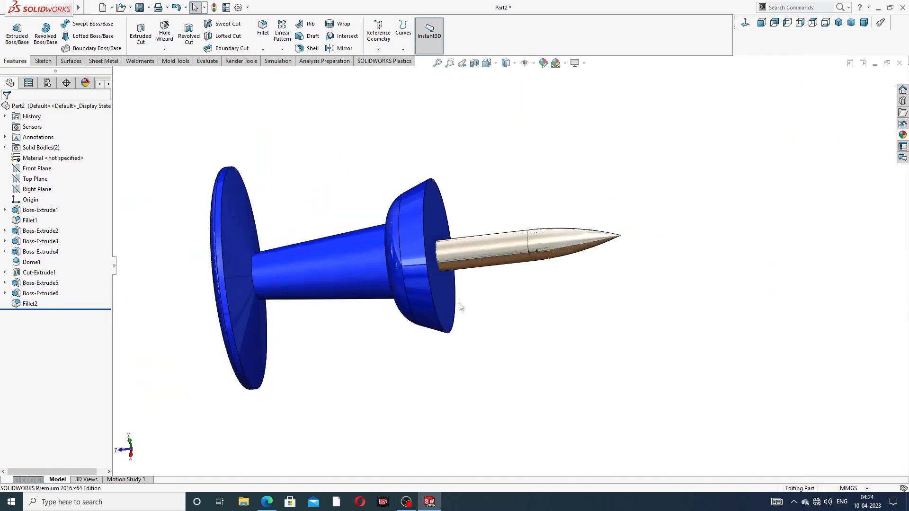
{"action": "middle_click_drag", "start_coordinate": [431, 198], "coordinate": [455, 205]}
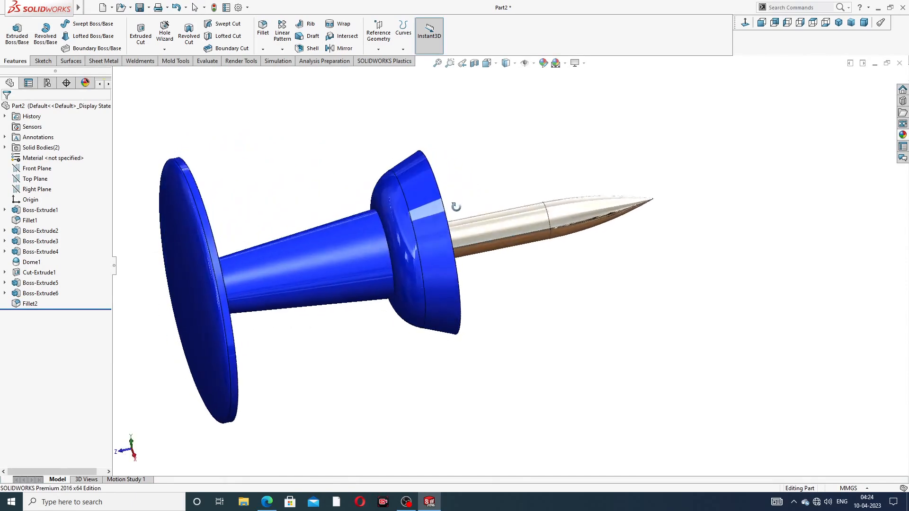
{"action": "scroll", "coordinate": [359, 218], "scroll_direction": "up", "scroll_amount": 2}
{"action": "middle_click_drag", "start_coordinate": [386, 216], "coordinate": [364, 240]}
{"action": "scroll", "coordinate": [364, 240], "scroll_direction": "down", "scroll_amount": 2}
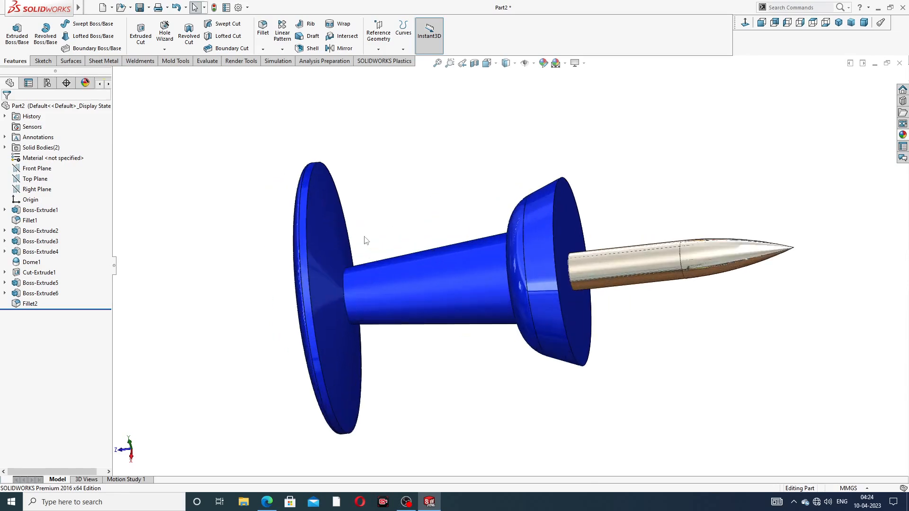
{"action": "mouse_move", "coordinate": [659, 300]}
{"action": "middle_mouse_down"}
{"action": "mouse_move", "coordinate": [679, 311]}
{"action": "mouse_move", "coordinate": [651, 282]}
{"action": "mouse_move", "coordinate": [659, 313]}
{"action": "middle_mouse_up"}
{"action": "scroll", "coordinate": [577, 334], "scroll_direction": "up", "scroll_amount": 1}
{"action": "scroll", "coordinate": [581, 346], "scroll_direction": "down", "scroll_amount": 1}
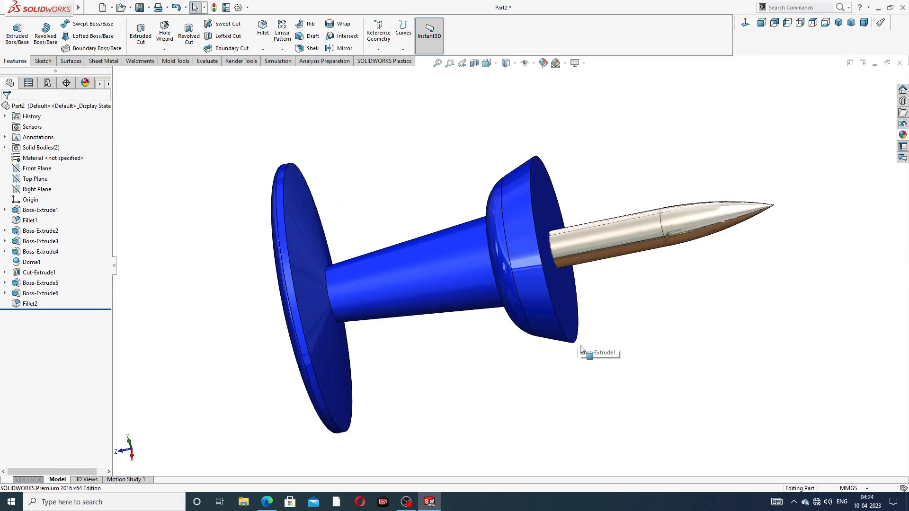
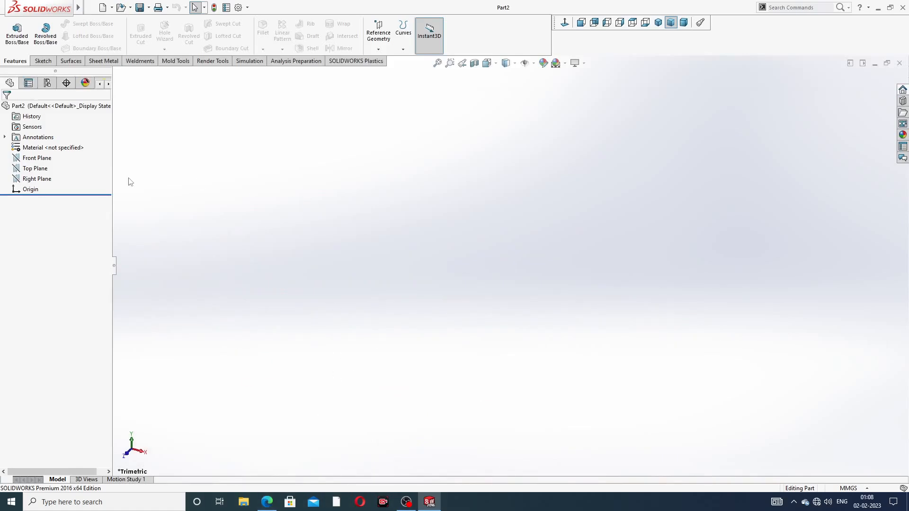
Step: On the Top Plane, sketch a horizontal line from the origin, then a vertical line downward
{"action": "left_click", "coordinate": [40, 169]}
{"action": "left_click", "coordinate": [66, 157]}
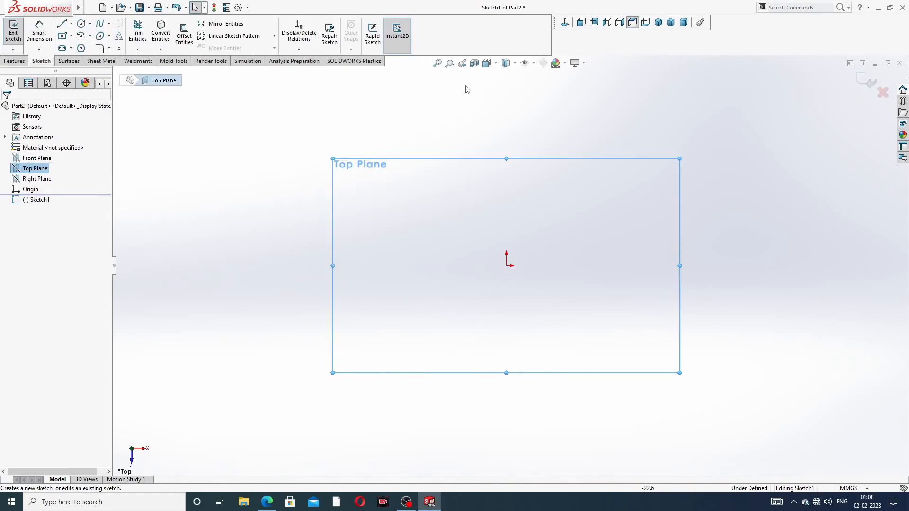
{"action": "left_click", "coordinate": [61, 23]}
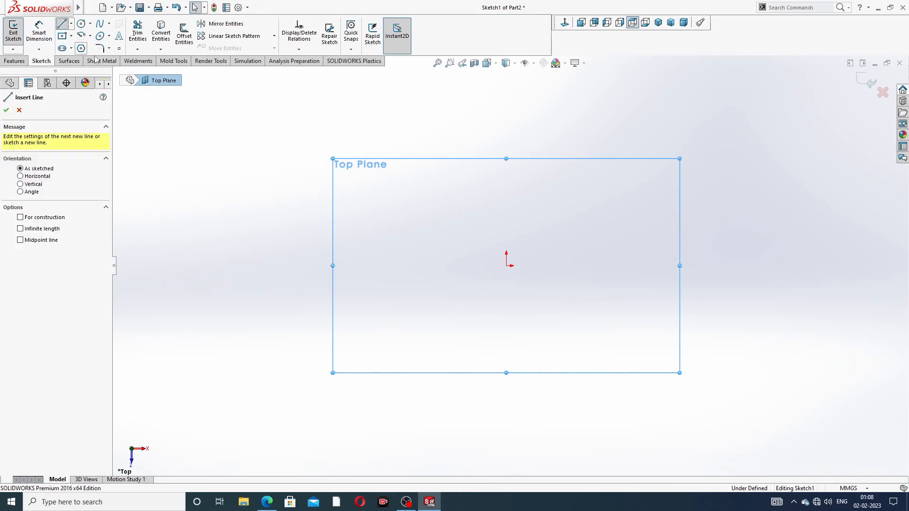
{"action": "left_click", "coordinate": [506, 265]}
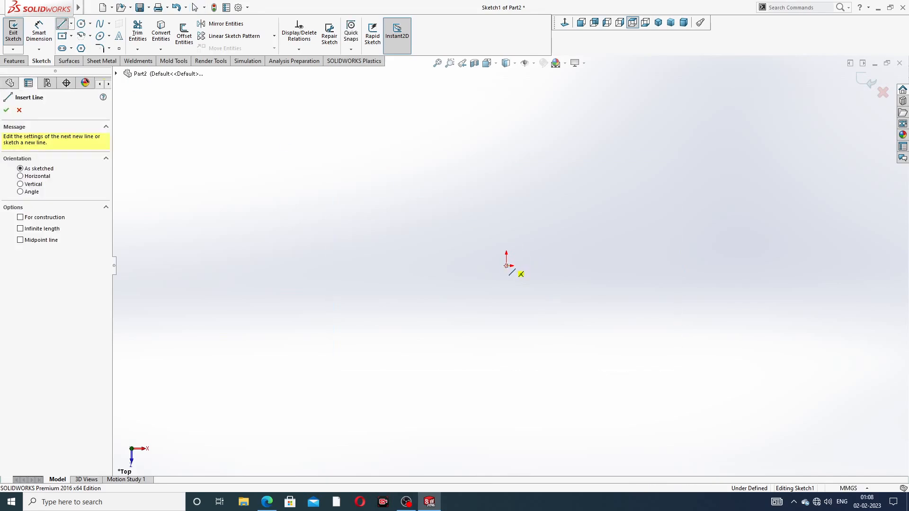
{"action": "left_click", "coordinate": [684, 266]}
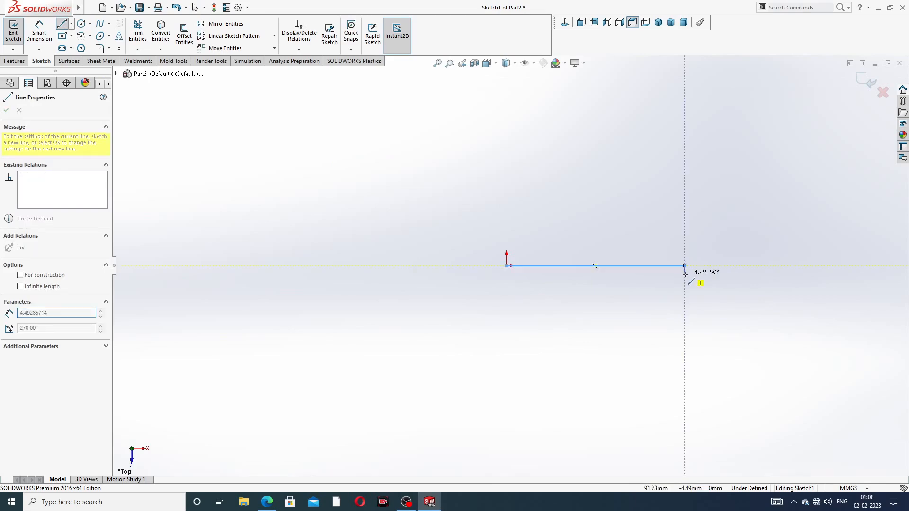
{"action": "left_click", "coordinate": [684, 406]}
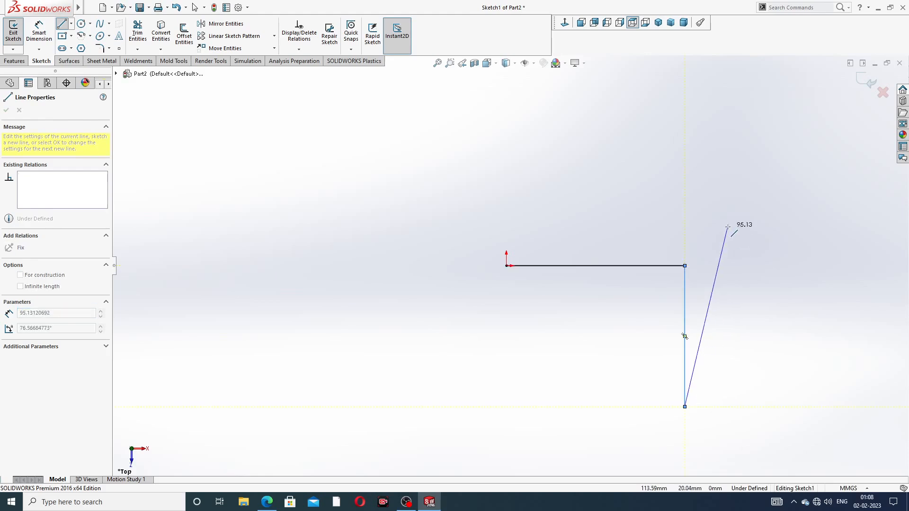
{"action": "right_click", "coordinate": [728, 195]}
{"action": "left_click", "coordinate": [746, 235]}
Step: Give the two lines an Equal relation so they have the same length
{"action": "scroll", "coordinate": [527, 245], "scroll_direction": "up", "scroll_amount": 3}
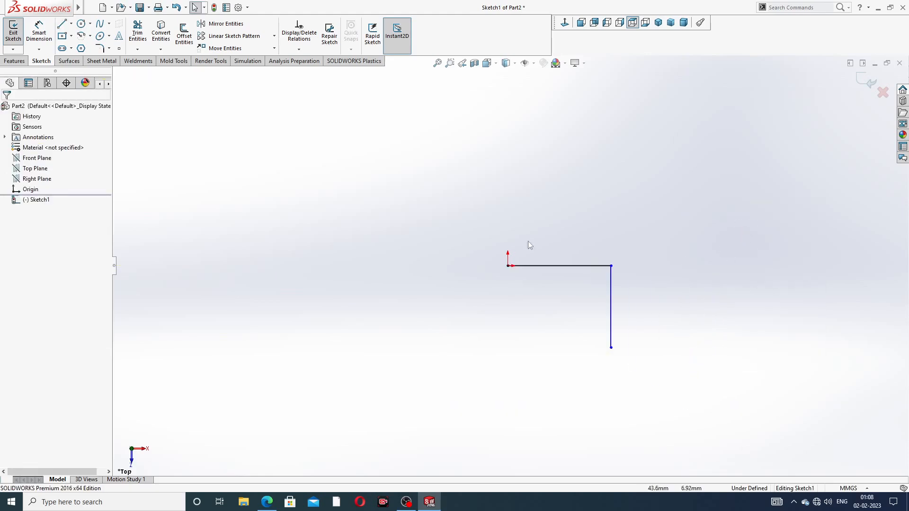
{"action": "scroll", "coordinate": [531, 274], "scroll_direction": "down", "scroll_amount": 1}
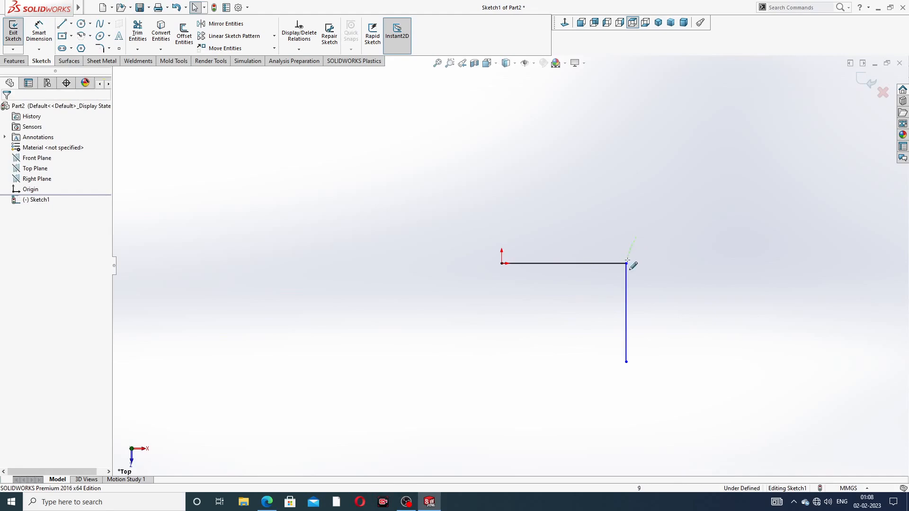
{"action": "left_click_drag", "start_coordinate": [614, 245], "coordinate": [652, 287]}
{"action": "left_click", "coordinate": [745, 229]}
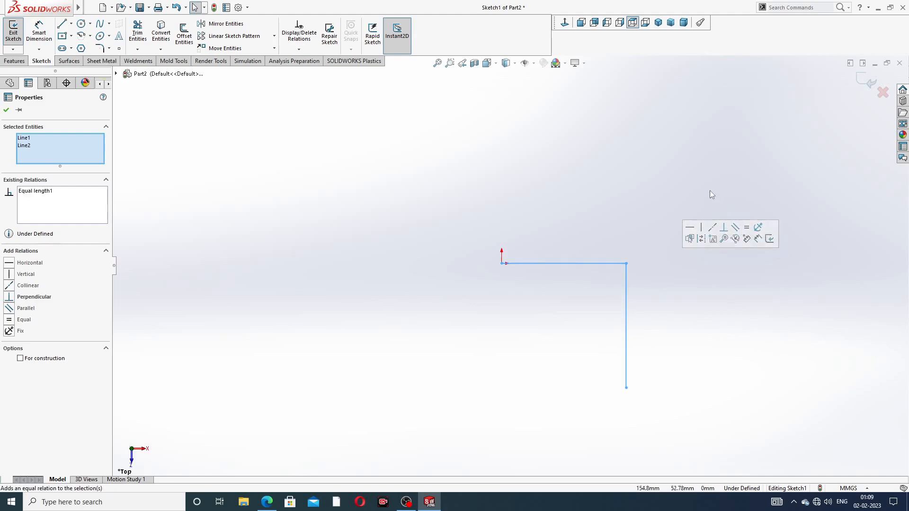
{"action": "left_click", "coordinate": [707, 190]}
Step: Dimension the horizontal line to 42 mm
{"action": "left_click", "coordinate": [48, 33]}
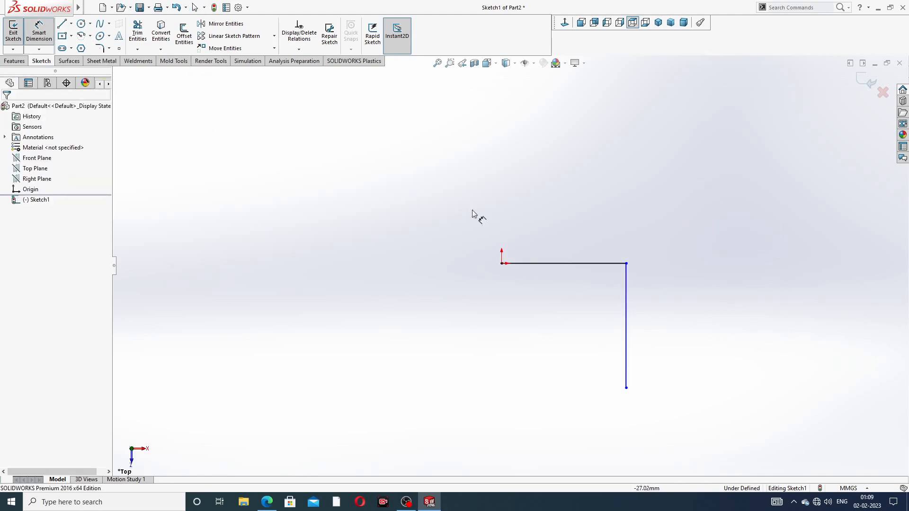
{"action": "left_click", "coordinate": [557, 263]}
{"action": "left_click", "coordinate": [561, 243]}
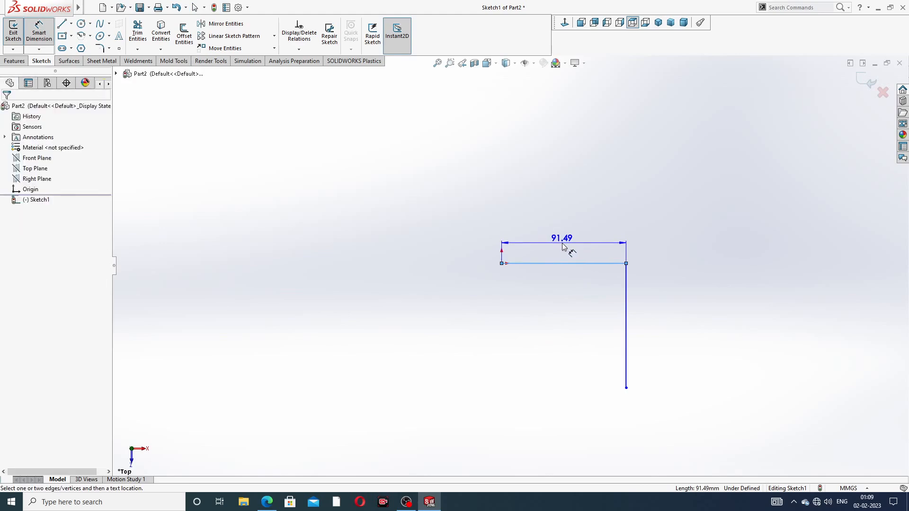
{"action": "type", "text": "42"}
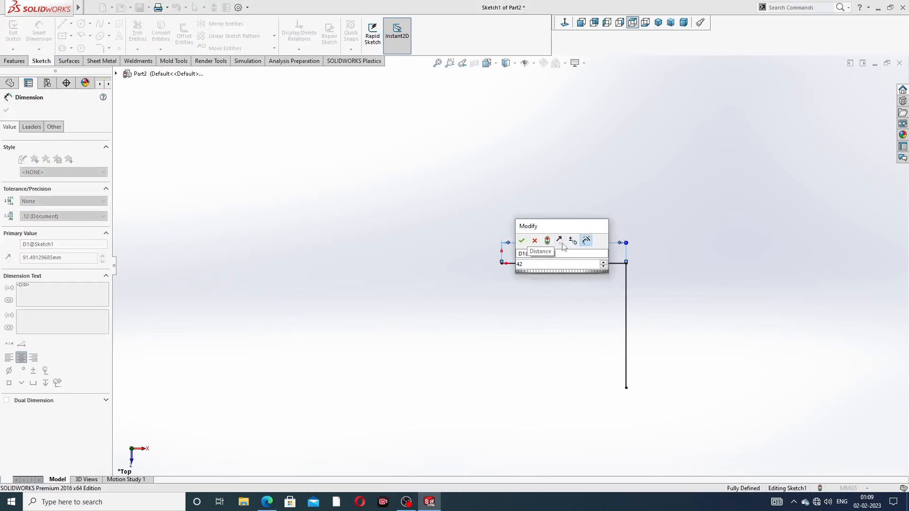
{"action": "key", "text": "Return"}
{"action": "right_click", "coordinate": [634, 180]}
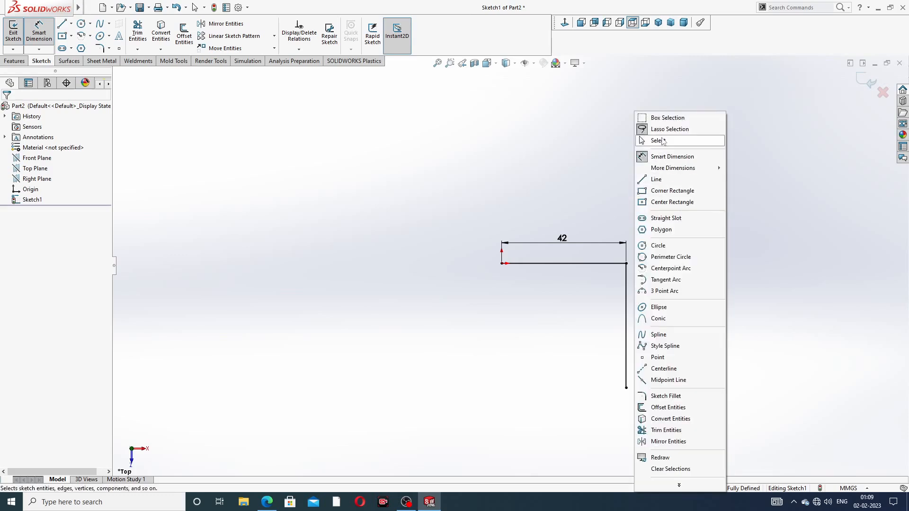
{"action": "left_click", "coordinate": [659, 140]}
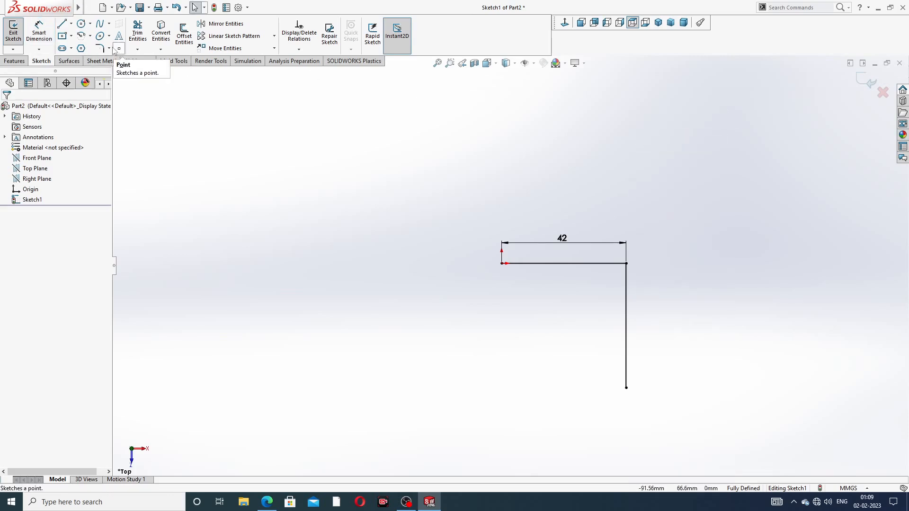
Step: Round the L's corner with an 18 mm sketch fillet, then compare with the PIPE ELBOW drawing
{"action": "left_click", "coordinate": [110, 49]}
{"action": "left_click", "coordinate": [111, 48]}
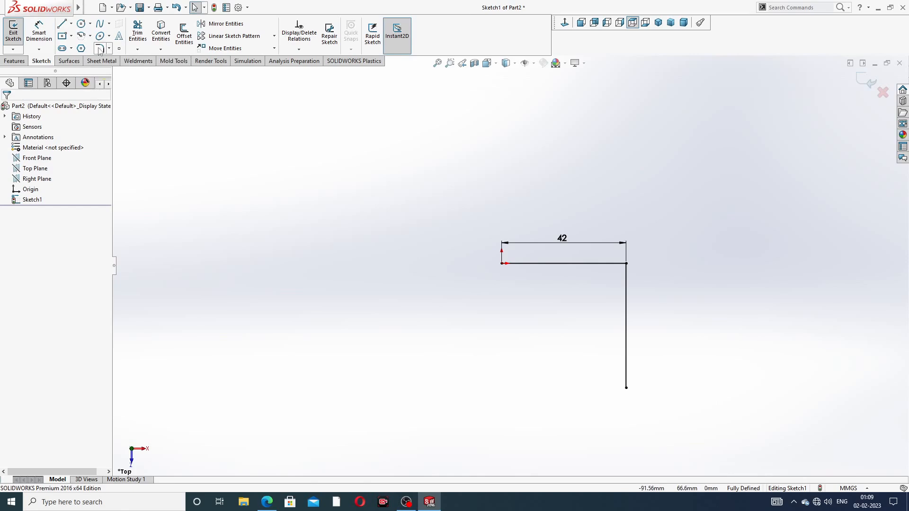
{"action": "left_click", "coordinate": [111, 49]}
{"action": "left_click", "coordinate": [125, 61]}
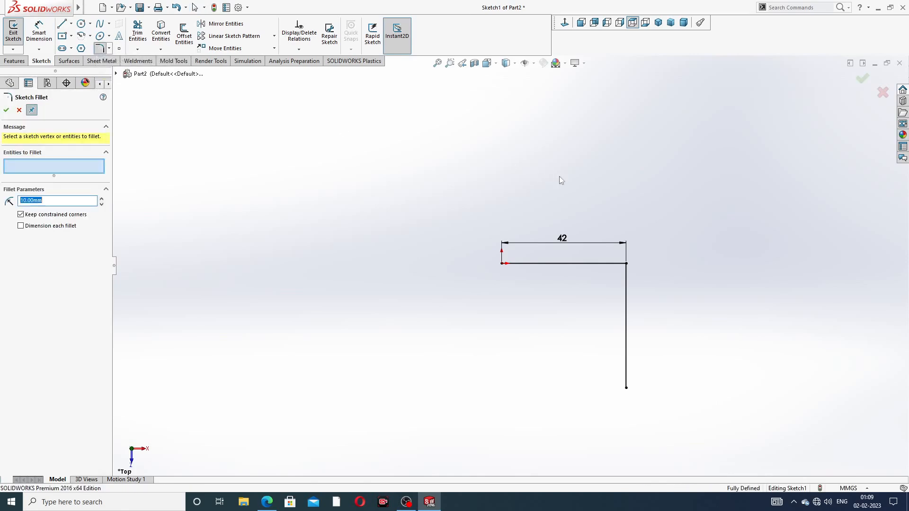
{"action": "left_click", "coordinate": [626, 263]}
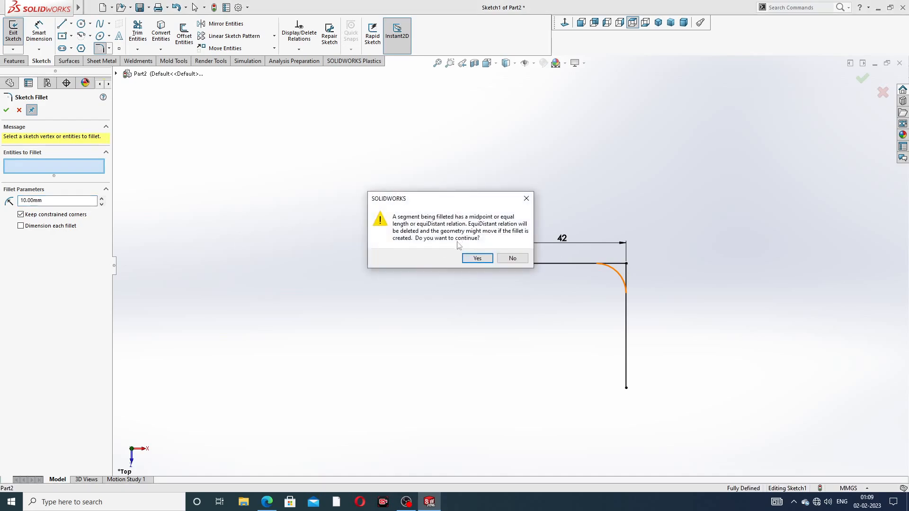
{"action": "left_click", "coordinate": [478, 257]}
{"action": "left_click_drag", "start_coordinate": [60, 202], "coordinate": [1, 203]}
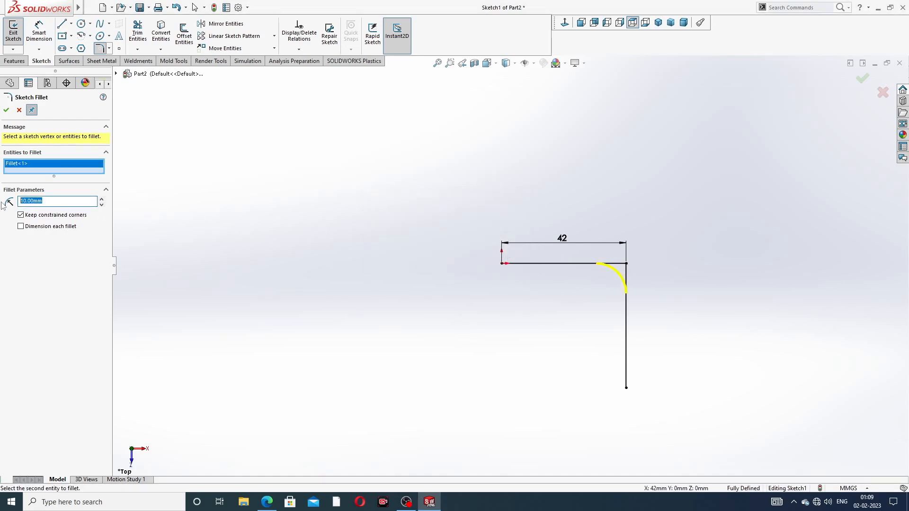
{"action": "type", "text": "1"}
{"action": "left_click", "coordinate": [5, 111]}
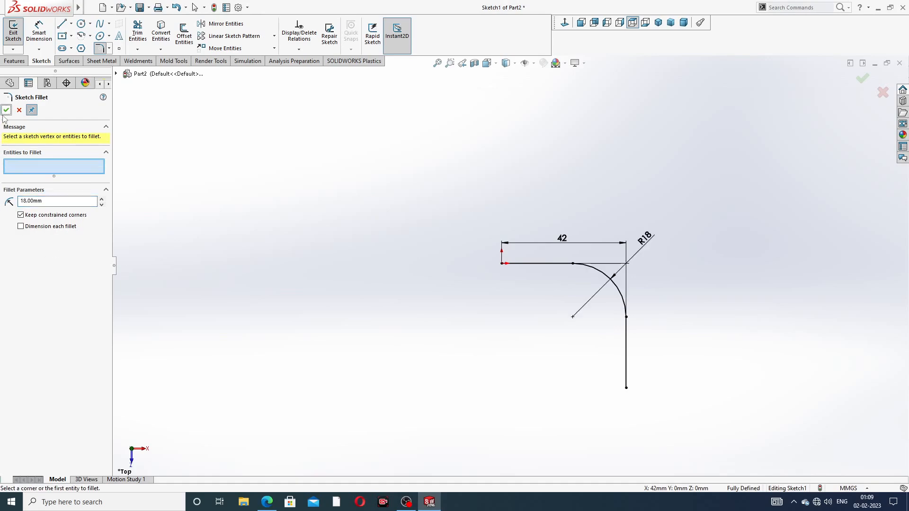
{"action": "left_click", "coordinate": [7, 110]}
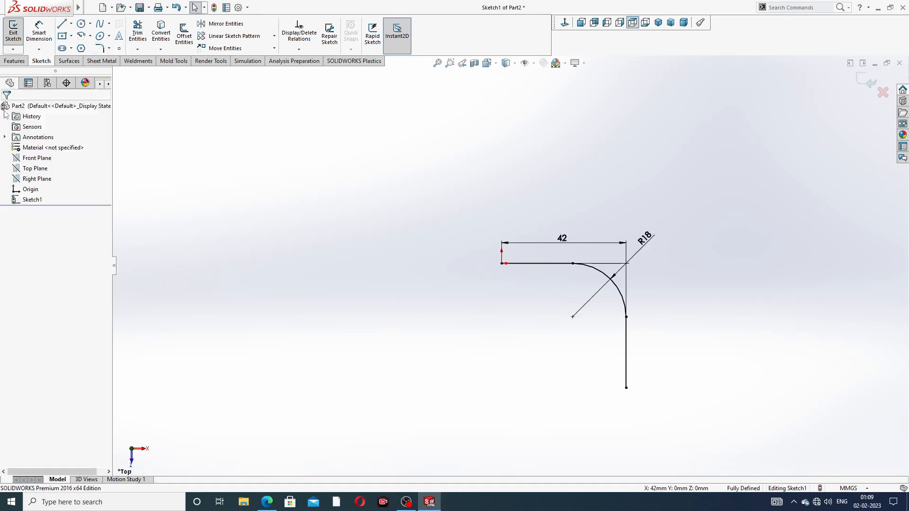
{"action": "left_click", "coordinate": [266, 502]}
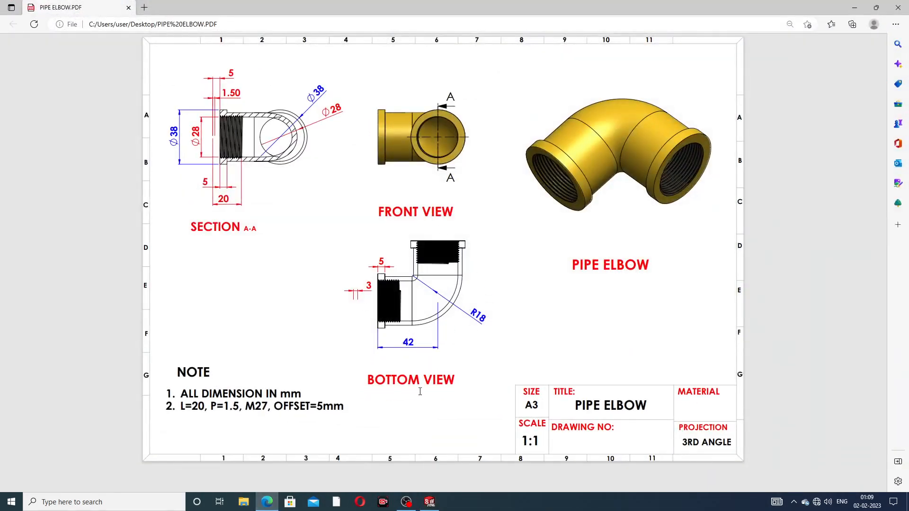
{"action": "left_click", "coordinate": [267, 502]}
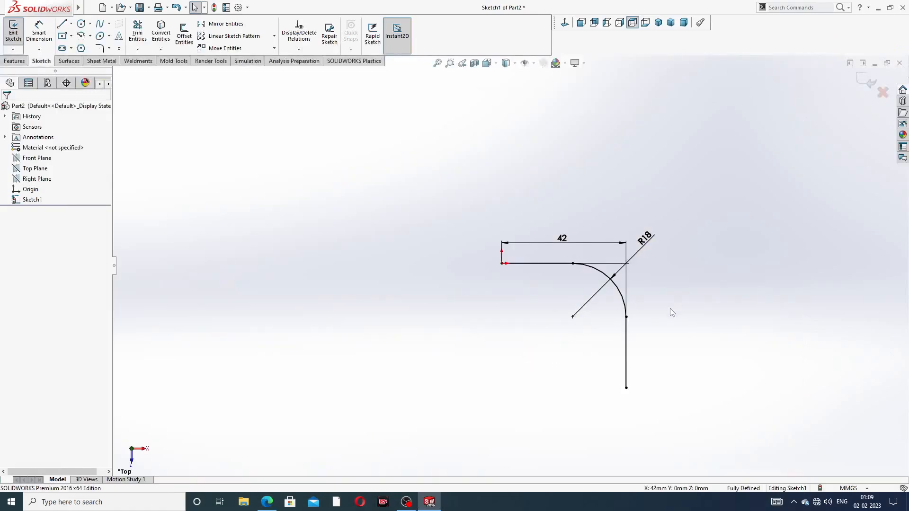
Step: Exit the sketch, preview a 10 mm circular-profile sweep along Sketch1, then view the PIPE ELBOW drawing
{"action": "scroll", "coordinate": [670, 308], "scroll_direction": "up", "scroll_amount": 2}
{"action": "scroll", "coordinate": [659, 308], "scroll_direction": "down", "scroll_amount": 2}
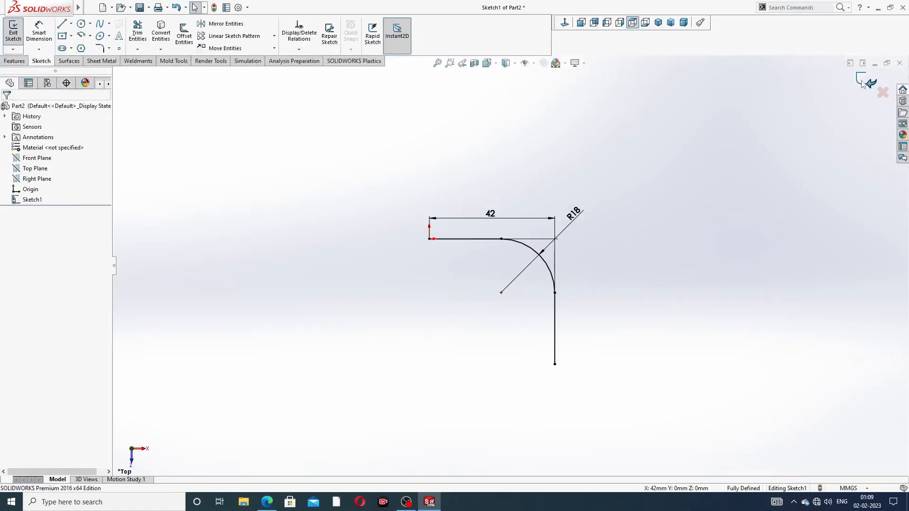
{"action": "left_click", "coordinate": [862, 84]}
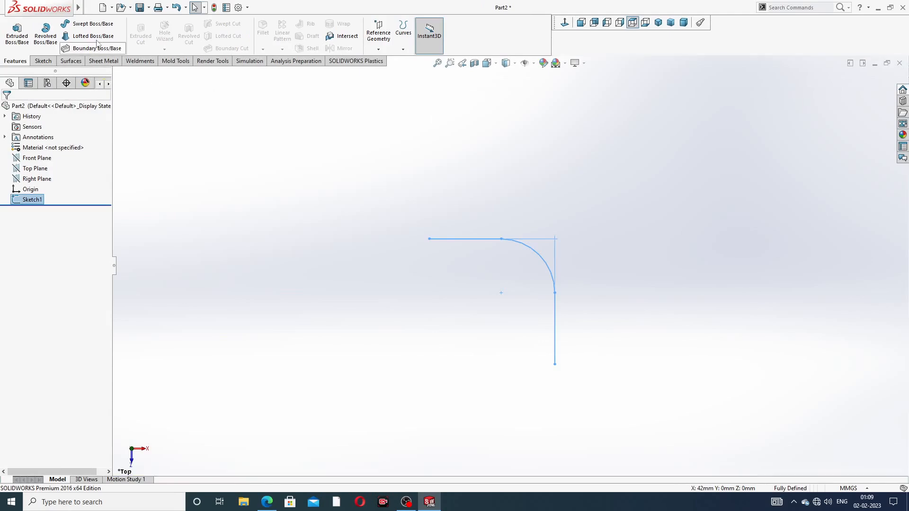
{"action": "left_click", "coordinate": [95, 26]}
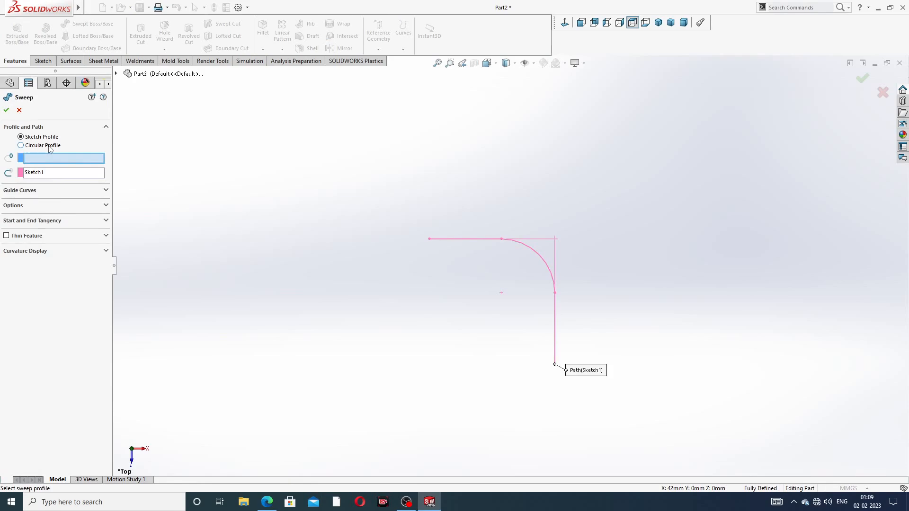
{"action": "left_click", "coordinate": [21, 145]}
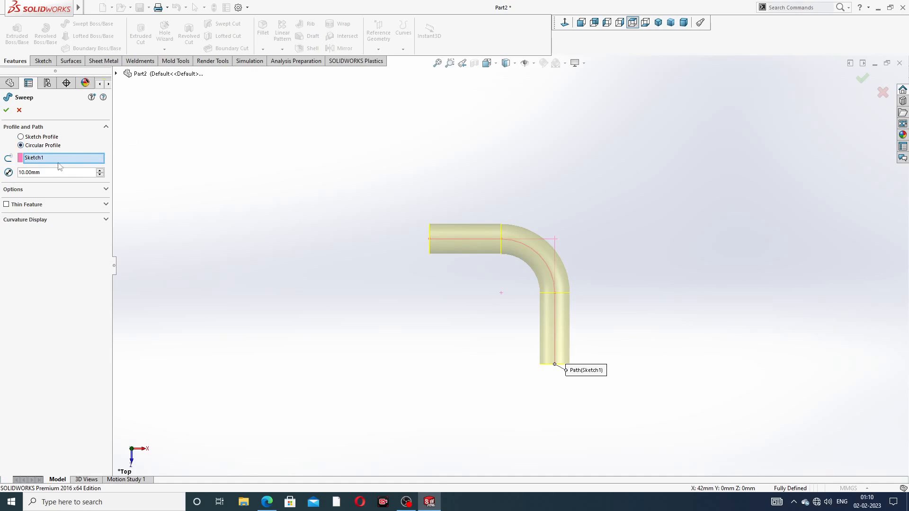
{"action": "scroll", "coordinate": [516, 330], "scroll_direction": "down", "scroll_amount": 2}
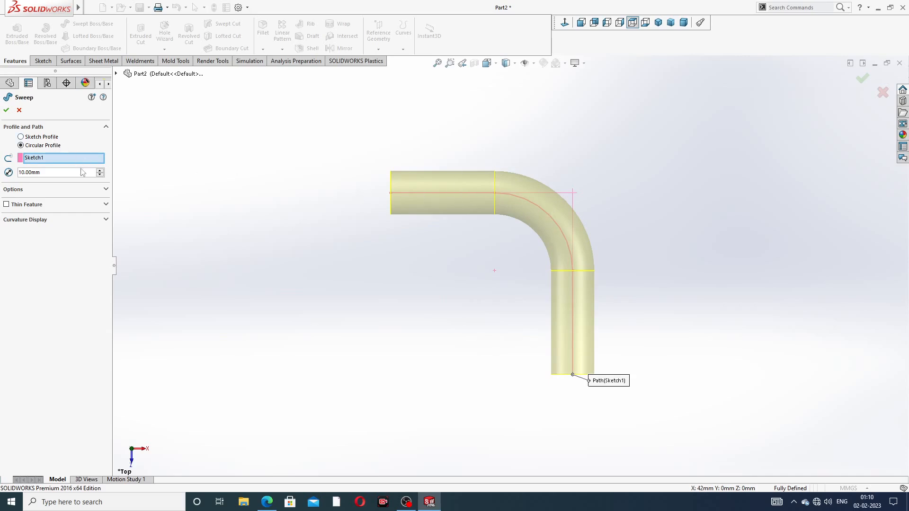
{"action": "middle_click_drag", "start_coordinate": [225, 210], "coordinate": [294, 226]}
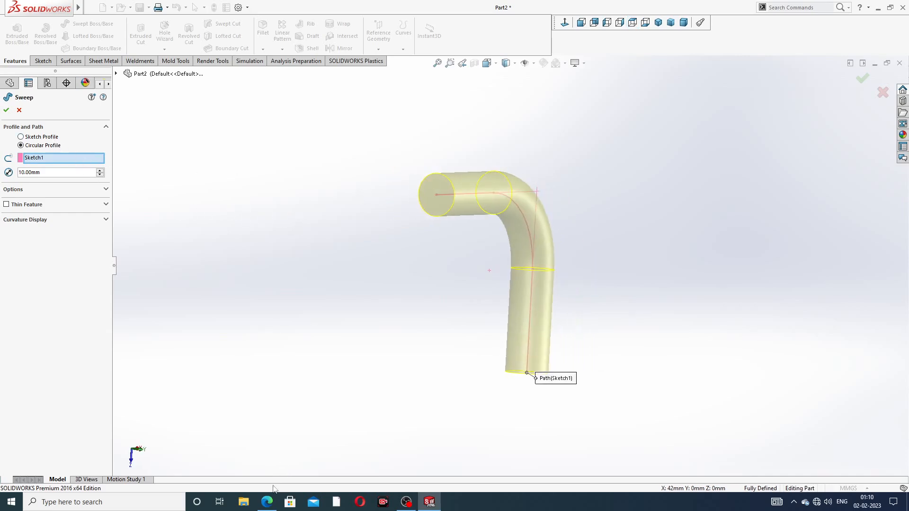
{"action": "left_click", "coordinate": [268, 502]}
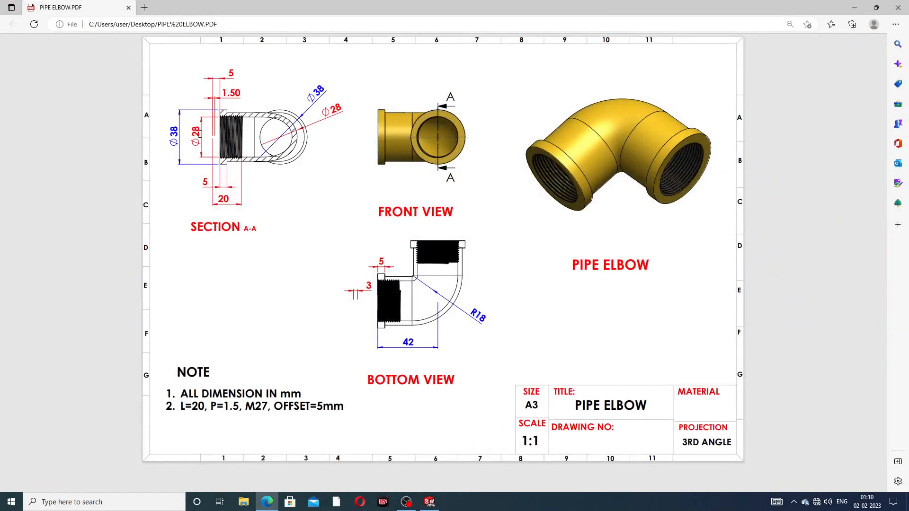
Step: Change the sweep's circular profile diameter to 28 mm, checking it against the drawing
{"action": "left_click", "coordinate": [267, 502]}
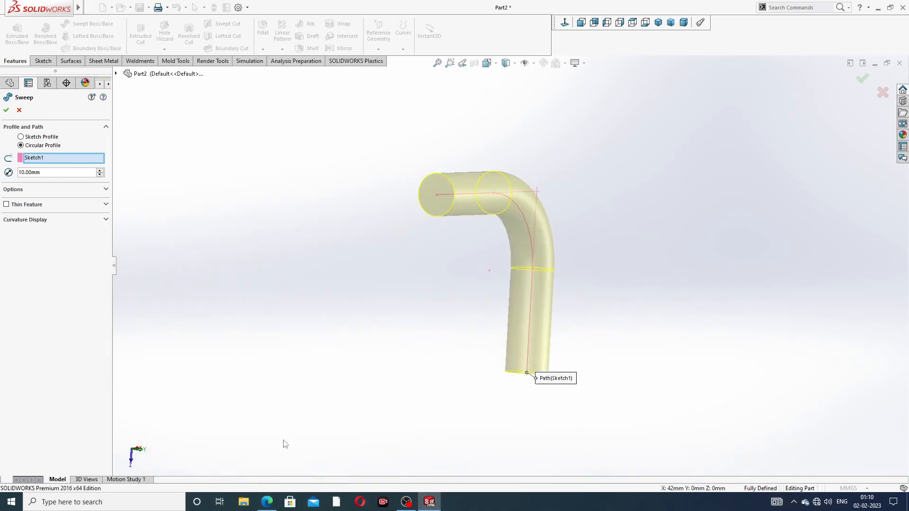
{"action": "left_click_drag", "start_coordinate": [49, 172], "coordinate": [1, 180]}
{"action": "type", "text": "28"}
{"action": "key", "text": "Return"}
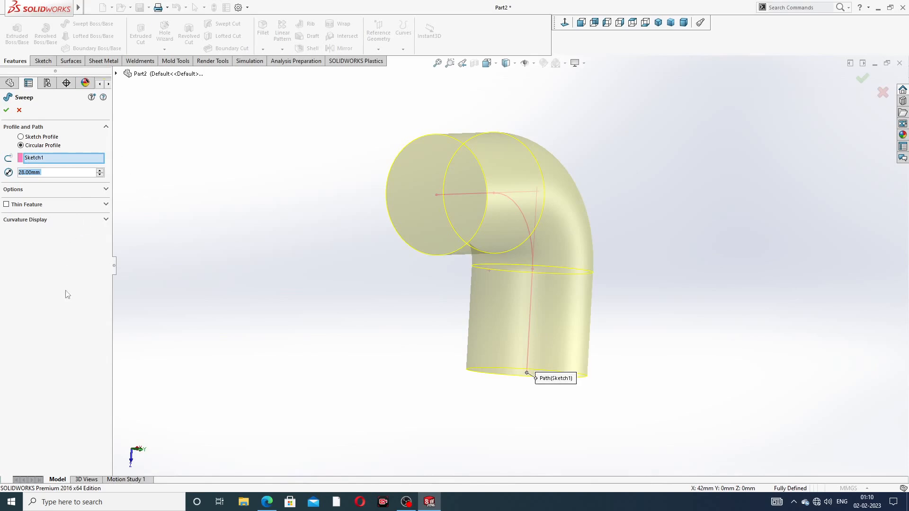
{"action": "left_click", "coordinate": [266, 505]}
Step: Make the sweep a 3 mm thin feature, compare wall directions, and accept it
{"action": "left_click", "coordinate": [6, 205]}
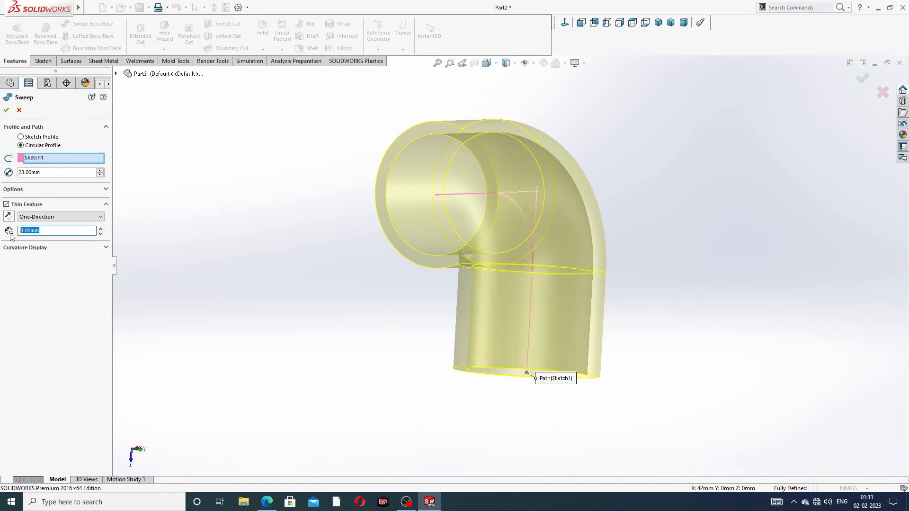
{"action": "left_click_drag", "start_coordinate": [43, 231], "coordinate": [11, 235]}
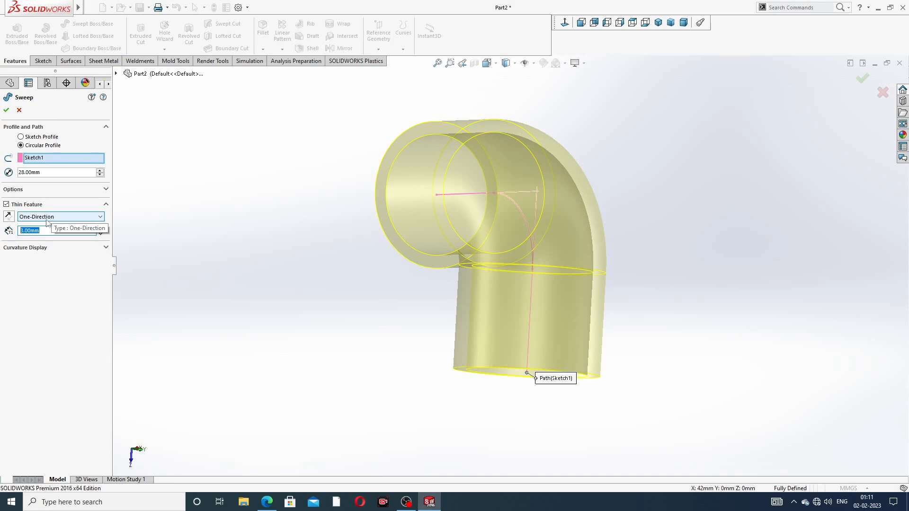
{"action": "left_click", "coordinate": [9, 216]}
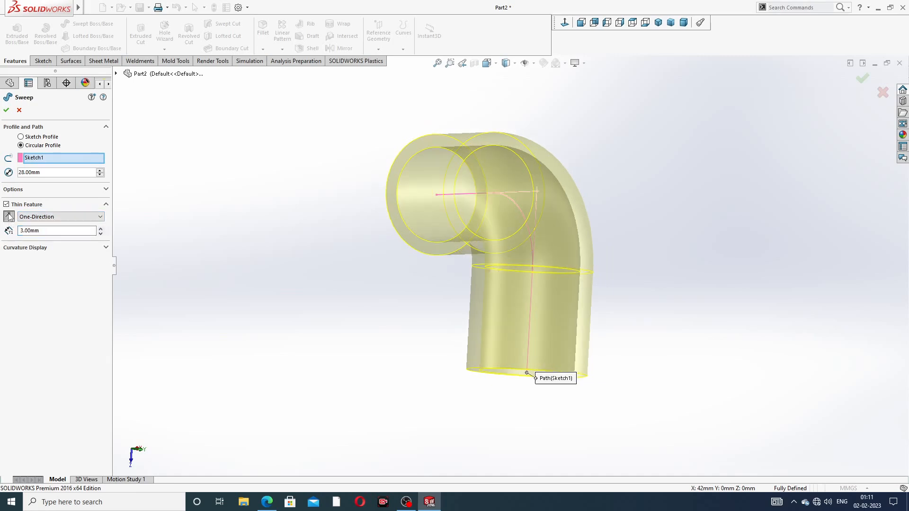
{"action": "left_click", "coordinate": [9, 216]}
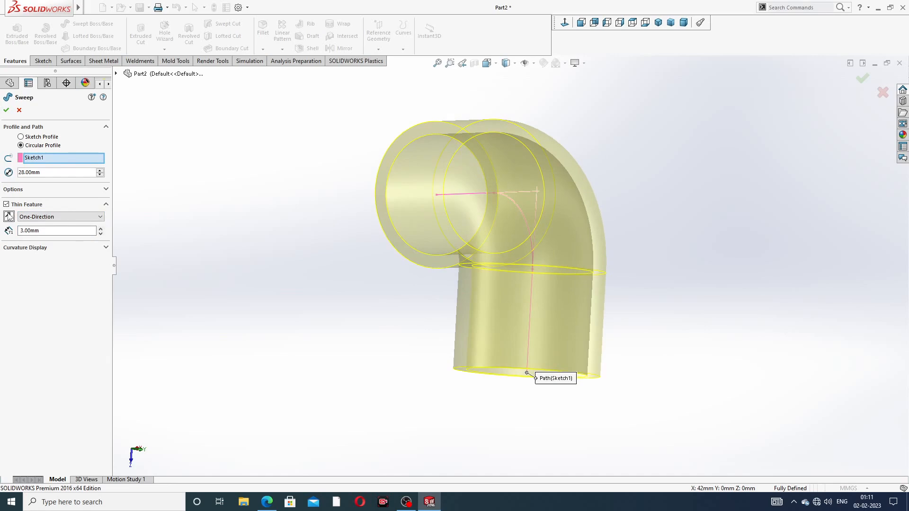
{"action": "middle_click_drag", "start_coordinate": [366, 251], "coordinate": [323, 235]}
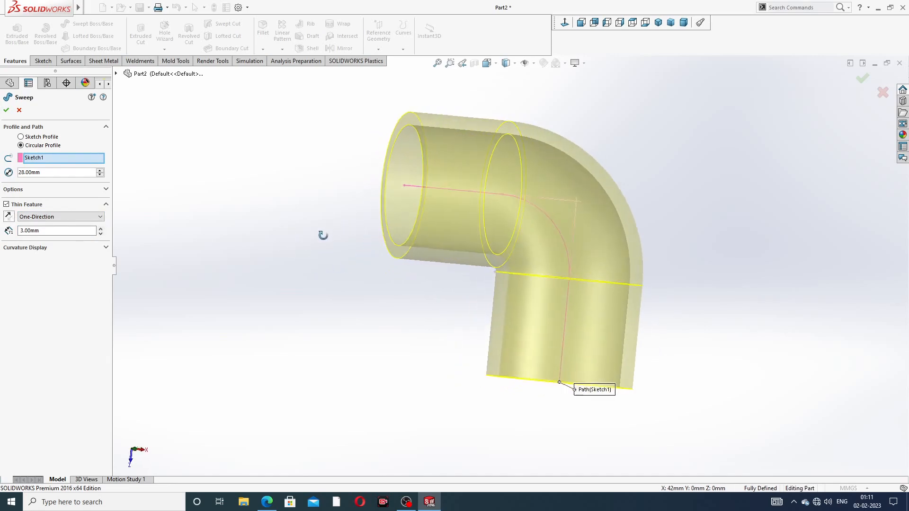
{"action": "left_click", "coordinate": [8, 216]}
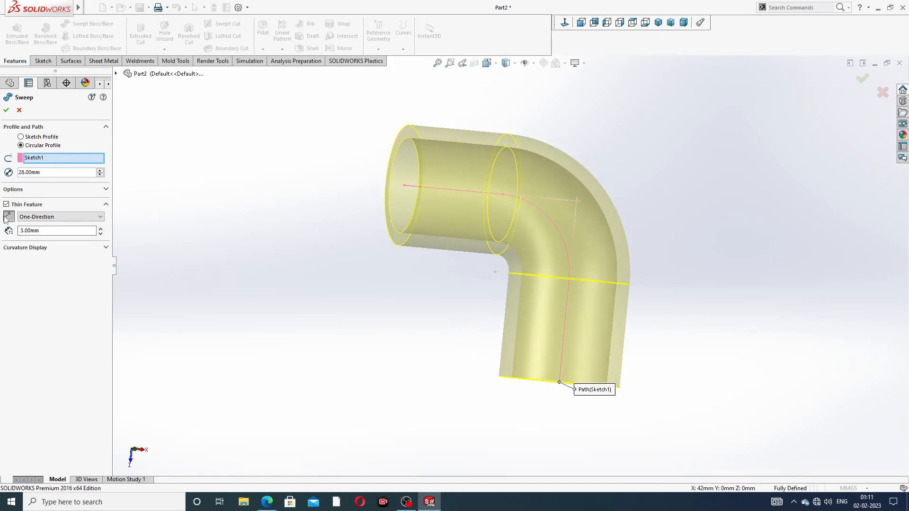
{"action": "left_click", "coordinate": [8, 217]}
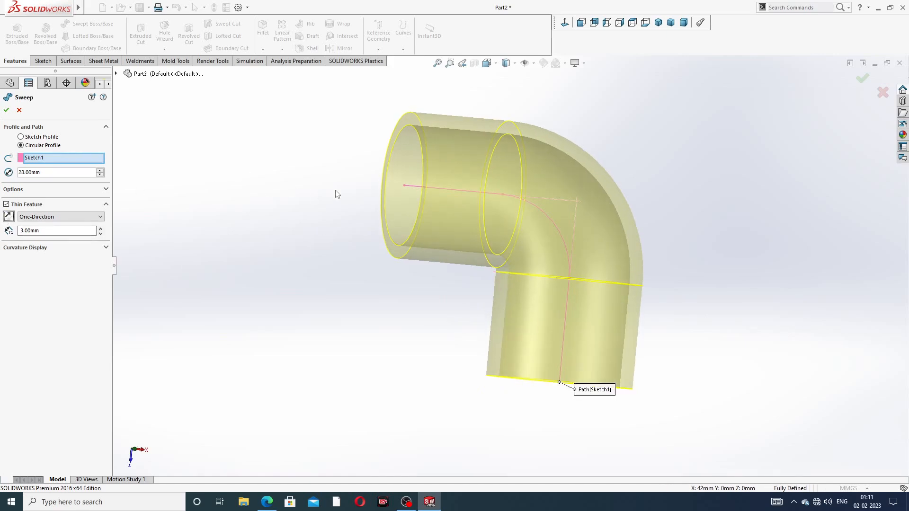
{"action": "mouse_move", "coordinate": [336, 192]}
{"action": "middle_mouse_down"}
{"action": "mouse_move", "coordinate": [308, 224]}
{"action": "mouse_move", "coordinate": [344, 180]}
{"action": "middle_mouse_up"}
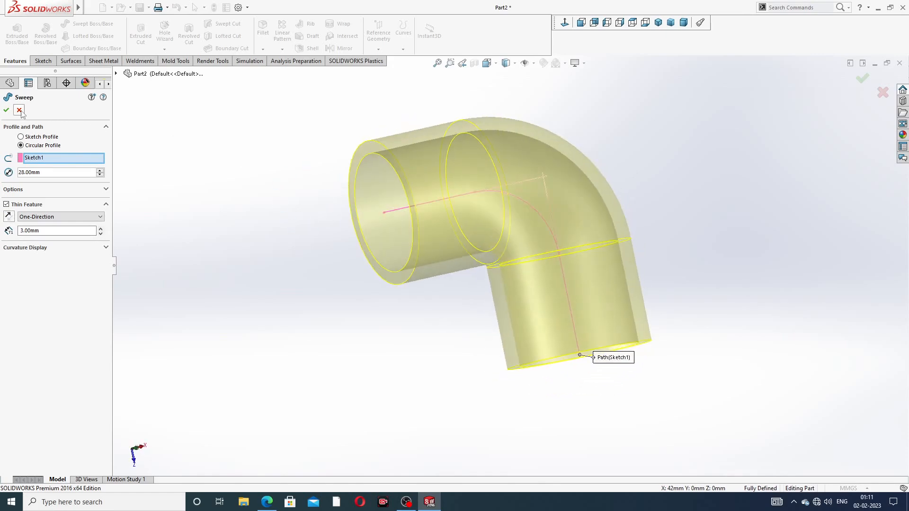
{"action": "left_click", "coordinate": [7, 109]}
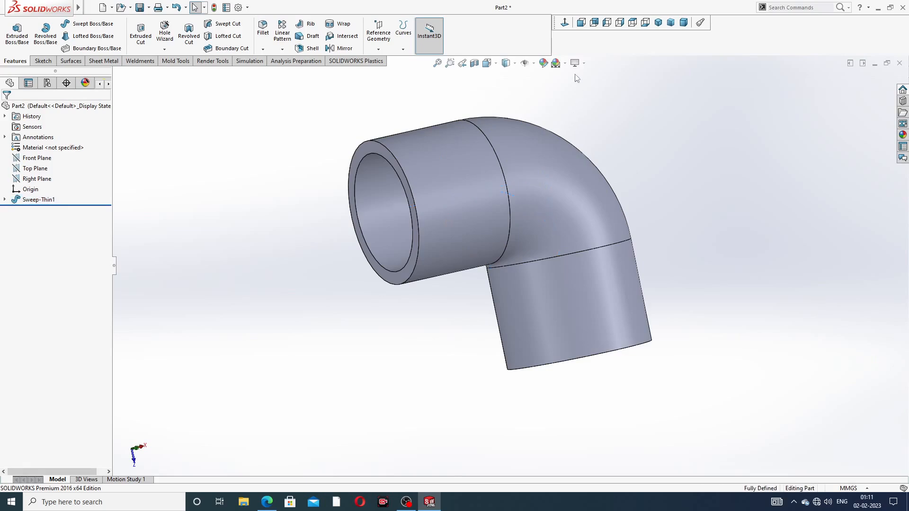
Step: Apply the Plain White scene and raise the part's image quality resolutions to High
{"action": "left_click", "coordinate": [564, 63]}
{"action": "left_click", "coordinate": [578, 27]}
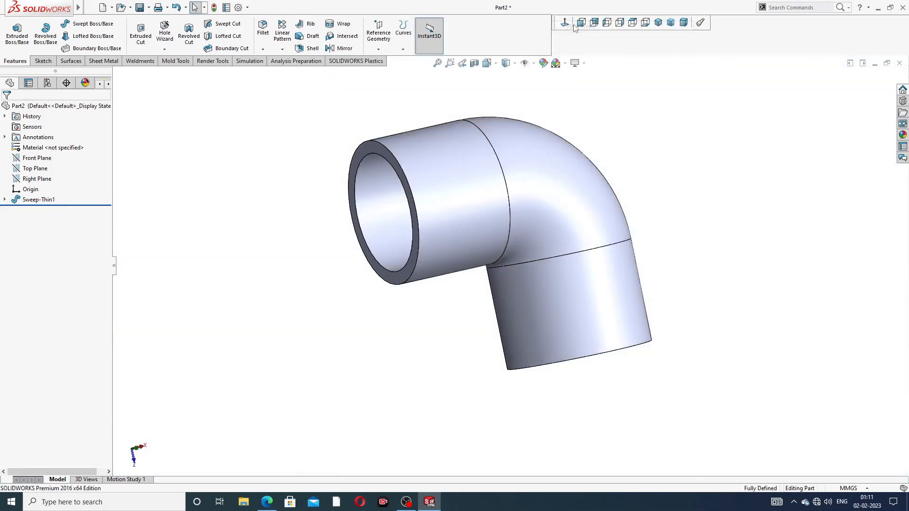
{"action": "left_click", "coordinate": [238, 8]}
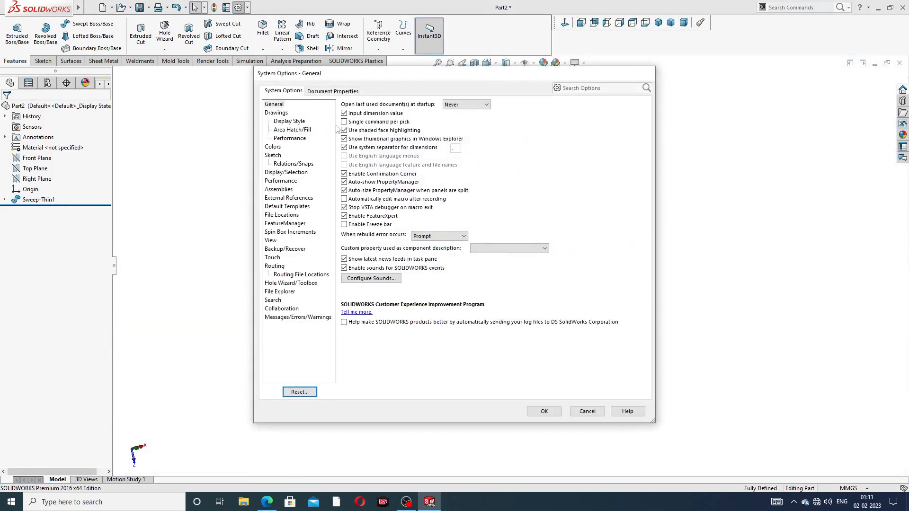
{"action": "left_click", "coordinate": [316, 92]}
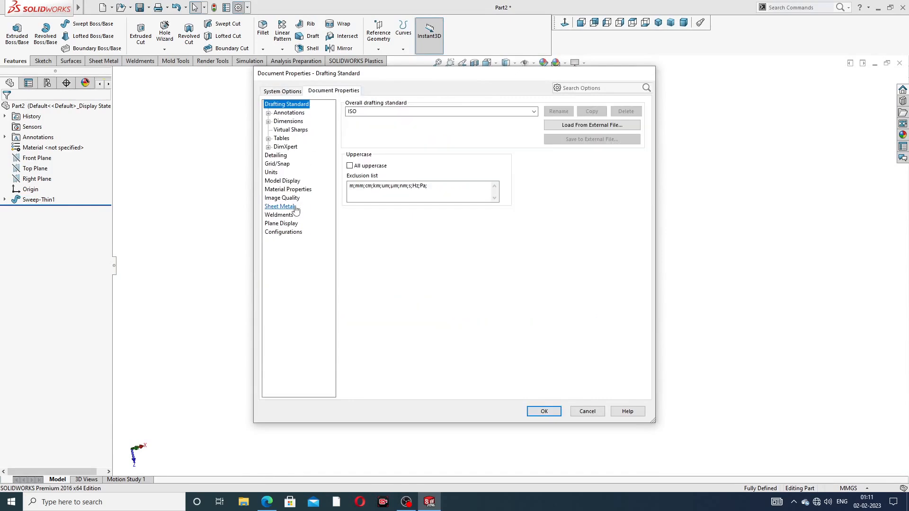
{"action": "left_click", "coordinate": [282, 198]}
{"action": "mouse_move", "coordinate": [423, 119]}
{"action": "left_mouse_down"}
{"action": "mouse_move", "coordinate": [514, 119]}
{"action": "mouse_move", "coordinate": [517, 127]}
{"action": "mouse_move", "coordinate": [522, 119]}
{"action": "left_mouse_up"}
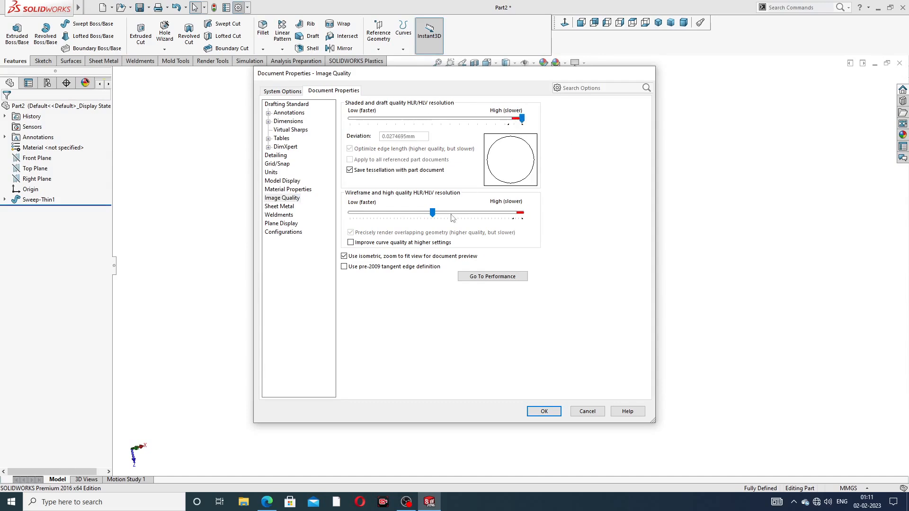
{"action": "left_click_drag", "start_coordinate": [432, 212], "coordinate": [521, 212]}
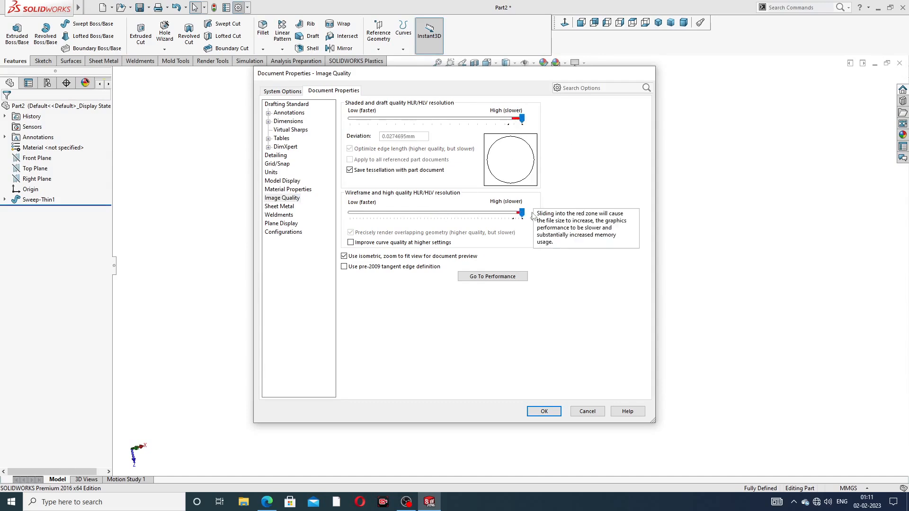
{"action": "left_click", "coordinate": [544, 411]}
Step: Orbit the elbow to show both open ends and compare it with the PIPE ELBOW drawing
{"action": "middle_click_drag", "start_coordinate": [586, 260], "coordinate": [545, 189]}
{"action": "middle_click_drag", "start_coordinate": [523, 222], "coordinate": [551, 182]}
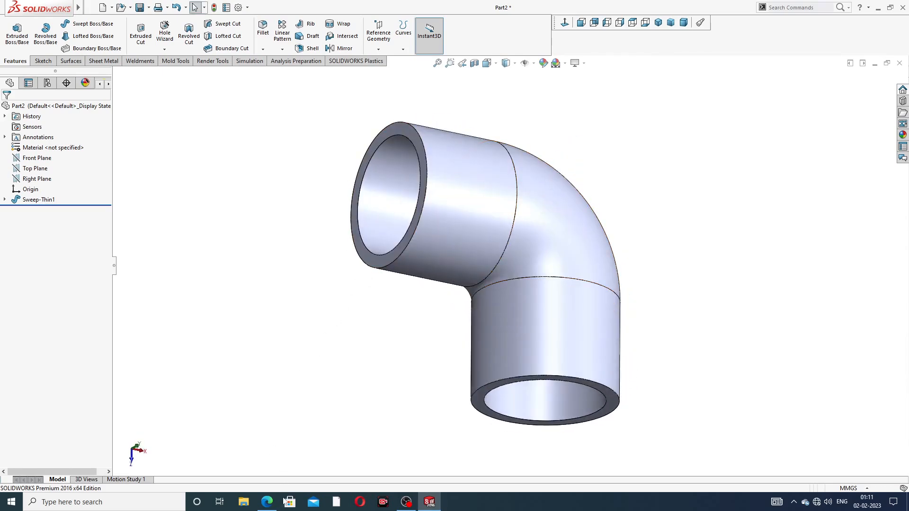
{"action": "left_click", "coordinate": [269, 502]}
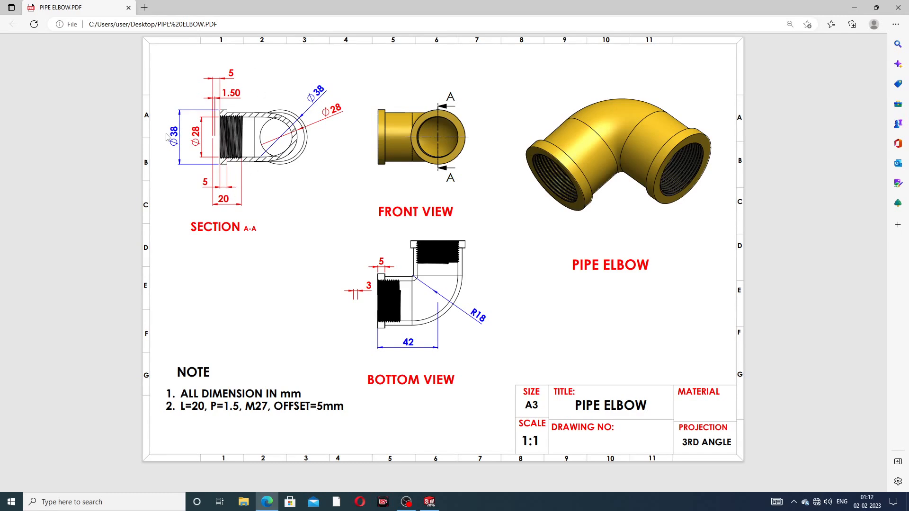
{"action": "left_click", "coordinate": [272, 502]}
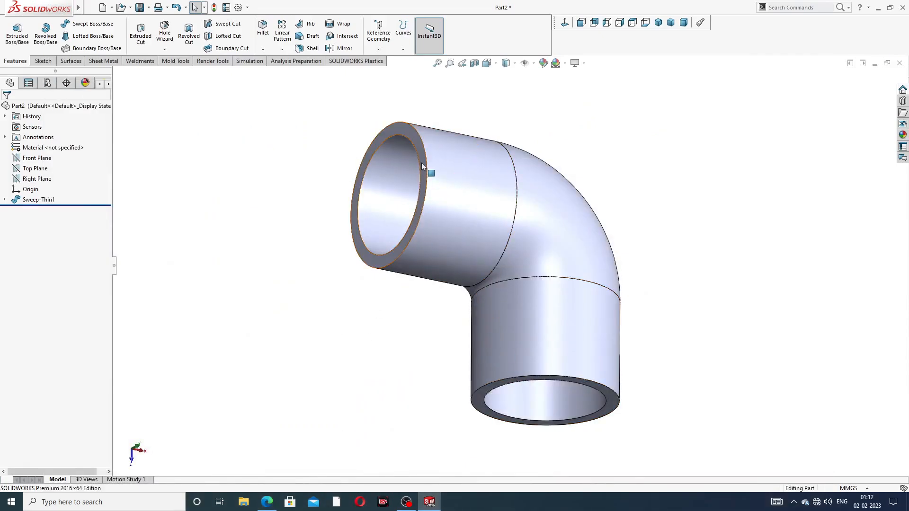
Step: Start a sketch on the pipe's end face and draw a circle centred on the origin
{"action": "left_click", "coordinate": [425, 175]}
{"action": "left_click", "coordinate": [459, 133]}
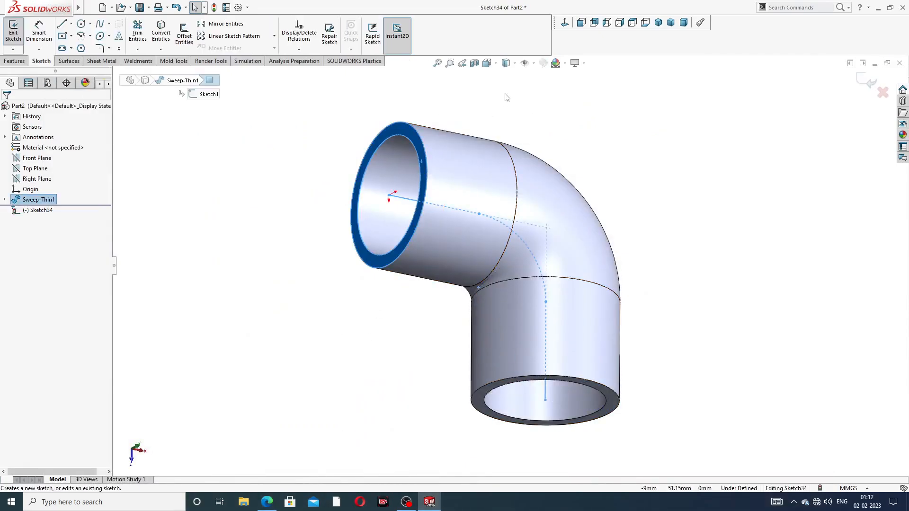
{"action": "left_click", "coordinate": [564, 23]}
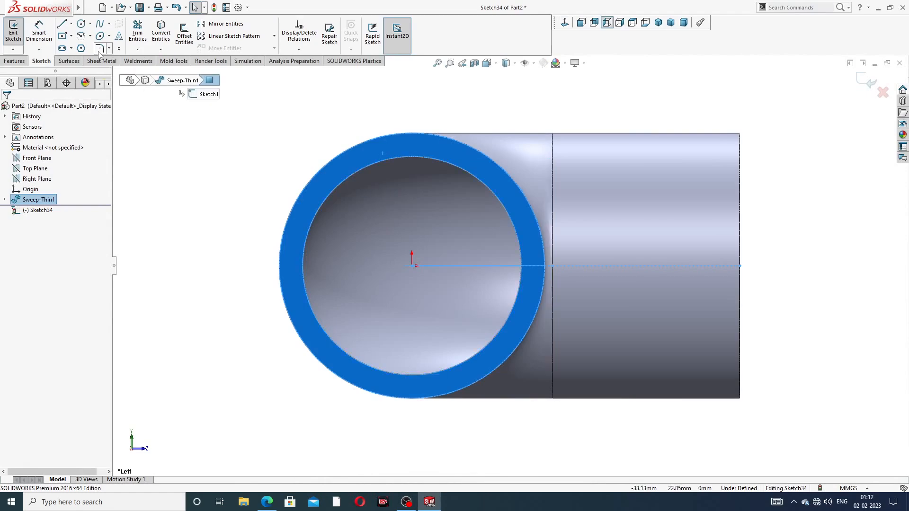
{"action": "left_click", "coordinate": [81, 23]}
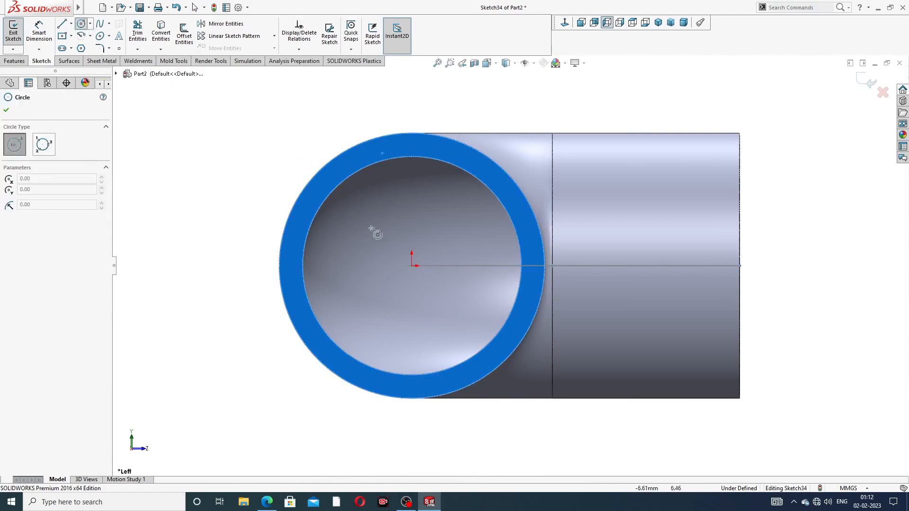
{"action": "left_click", "coordinate": [411, 266]}
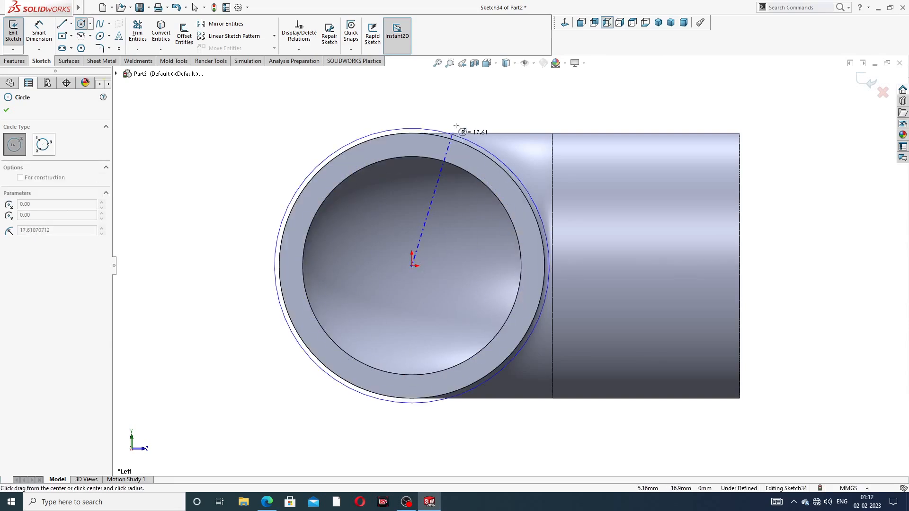
{"action": "left_click", "coordinate": [469, 108]}
{"action": "right_click", "coordinate": [547, 90]}
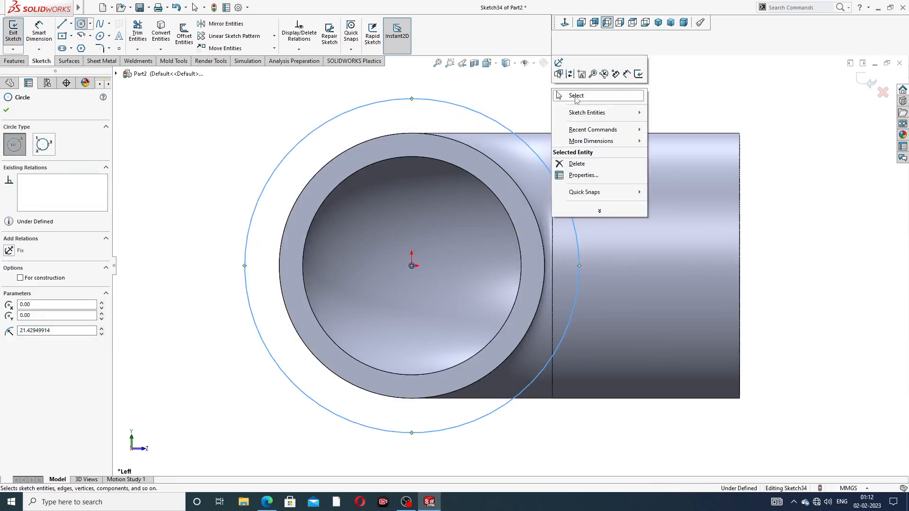
{"action": "left_click", "coordinate": [570, 96]}
Step: Dimension the circle to a 38 mm diameter
{"action": "left_click", "coordinate": [39, 33]}
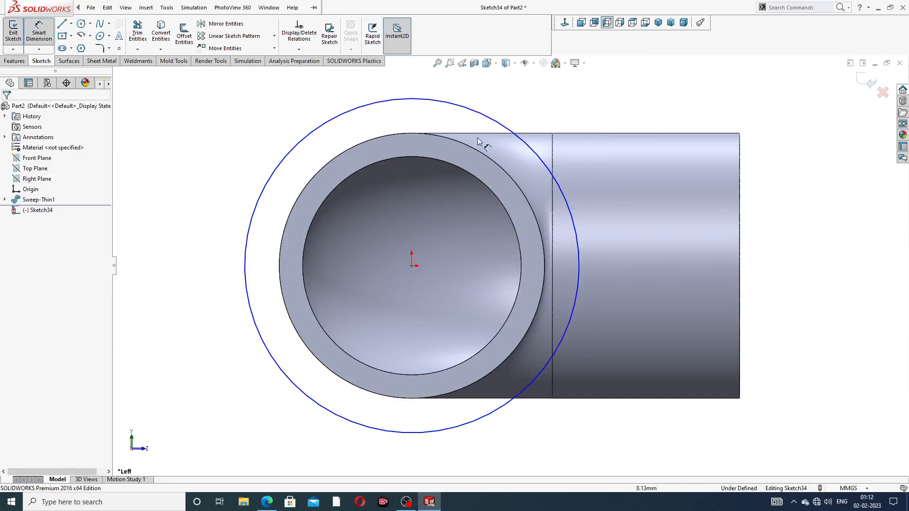
{"action": "left_click", "coordinate": [516, 135]}
{"action": "left_click", "coordinate": [549, 114]}
{"action": "type", "text": "38"}
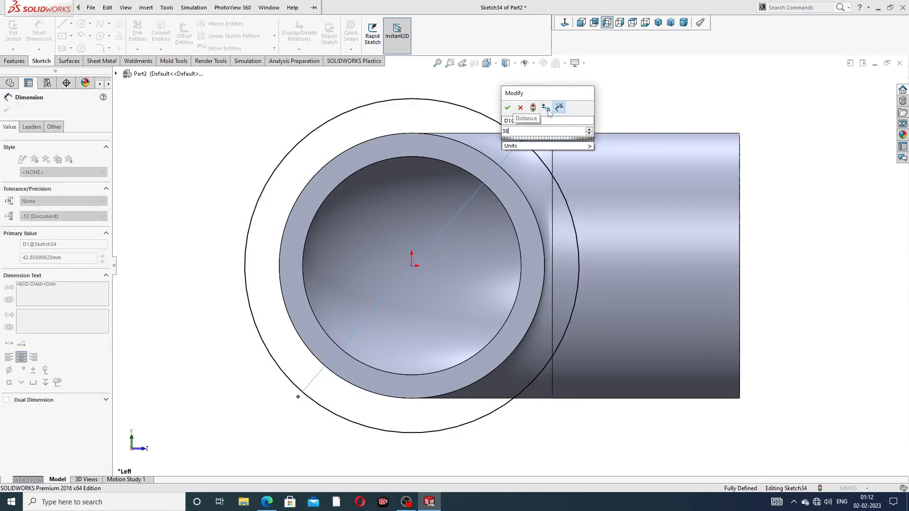
{"action": "key", "text": "Return"}
{"action": "key", "text": "Escape"}
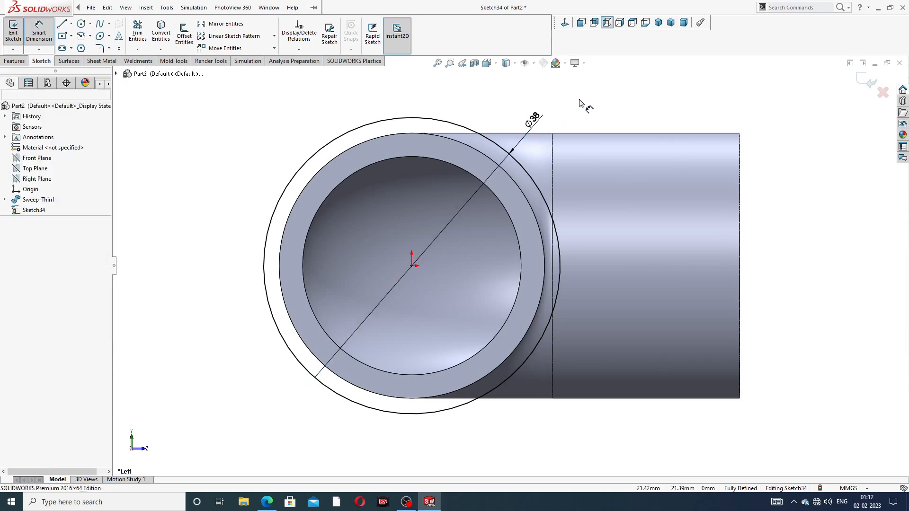
{"action": "right_click", "coordinate": [580, 100]}
{"action": "left_click", "coordinate": [604, 128]}
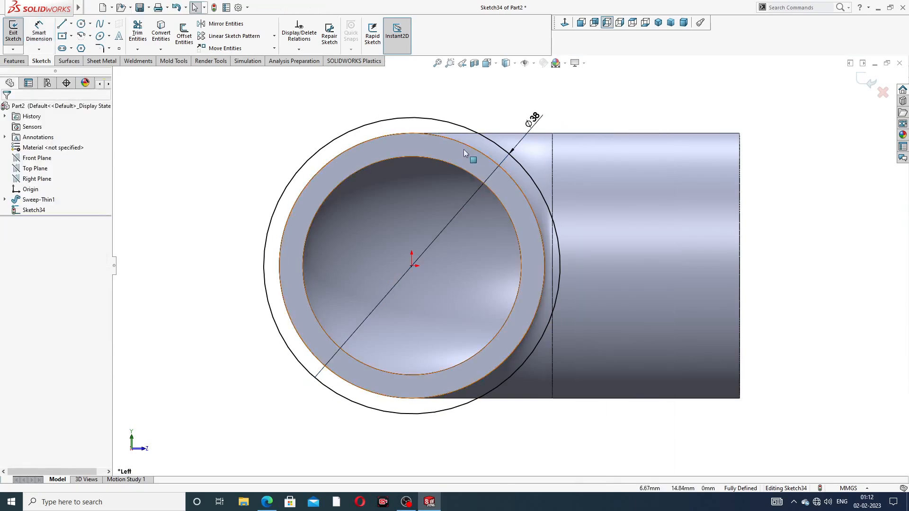
Step: Convert the pipe's inner circular edge into the sketch
{"action": "left_click", "coordinate": [436, 162]}
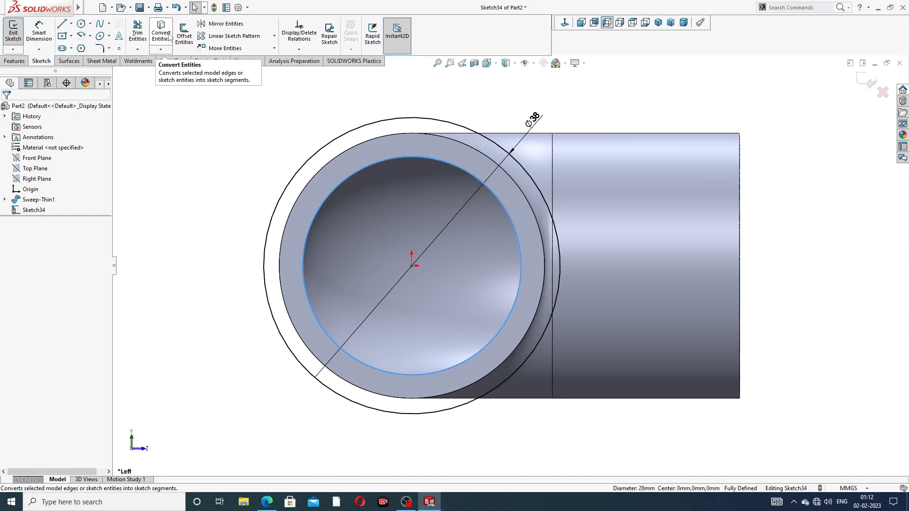
{"action": "left_click", "coordinate": [161, 40]}
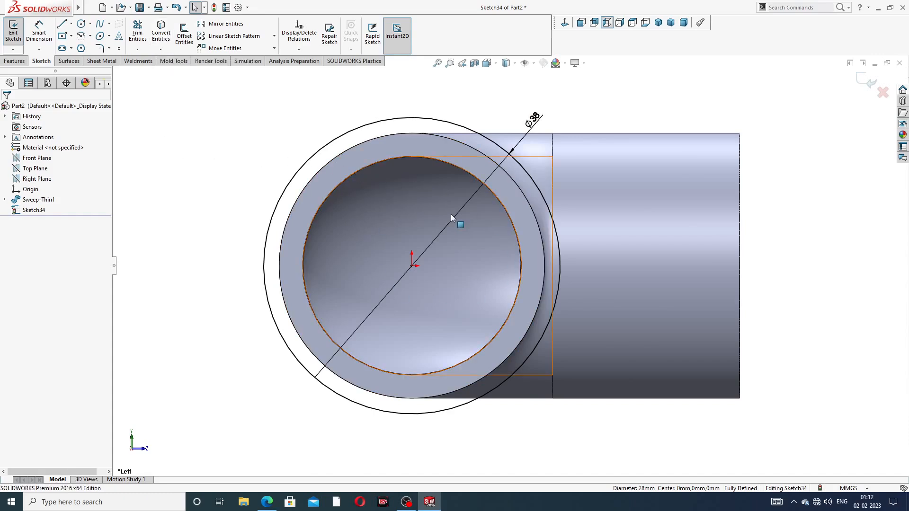
{"action": "scroll", "coordinate": [451, 214], "scroll_direction": "up", "scroll_amount": 3}
{"action": "middle_click_drag", "start_coordinate": [451, 214], "coordinate": [394, 224]}
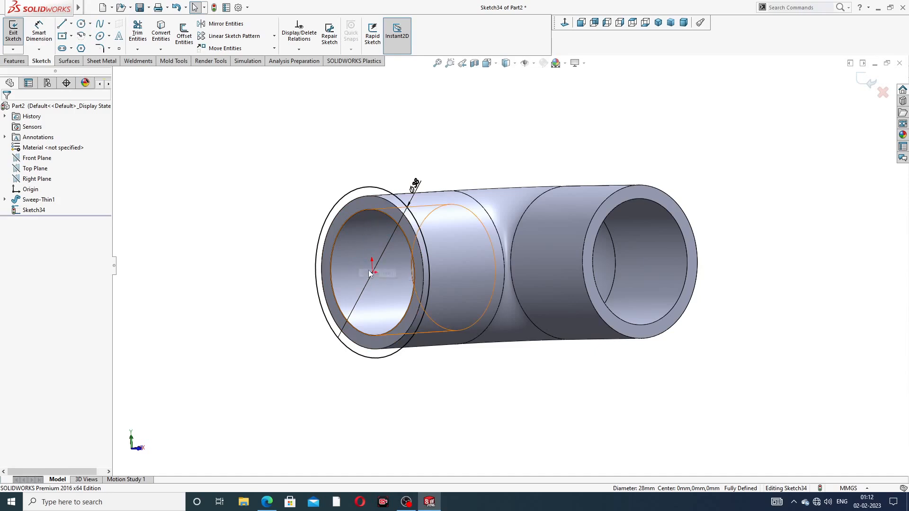
{"action": "middle_click_drag", "start_coordinate": [381, 242], "coordinate": [448, 235]}
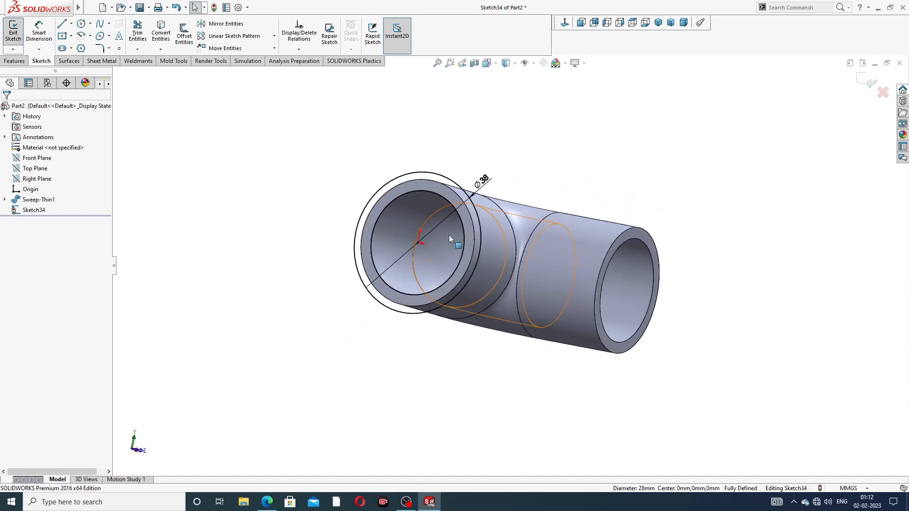
Step: Start an extruded boss from the collar sketch with a 5 mm depth
{"action": "left_click", "coordinate": [19, 61]}
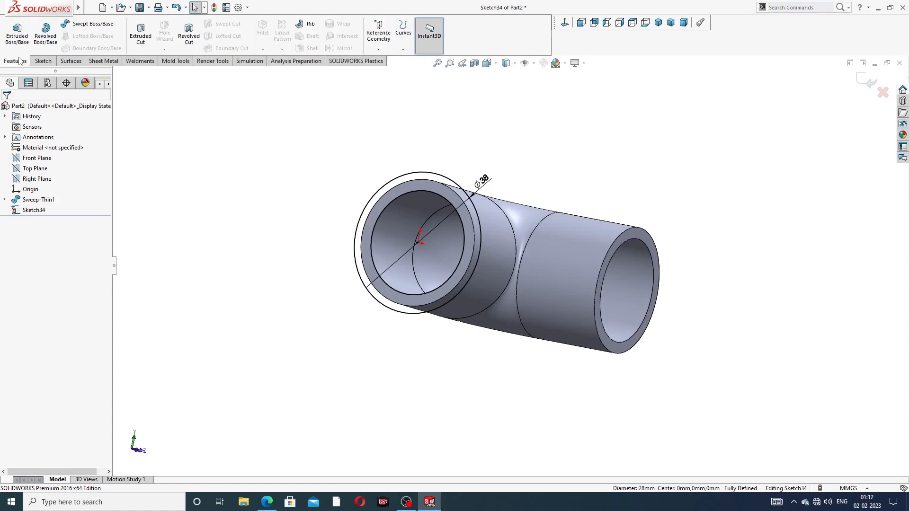
{"action": "left_click", "coordinate": [17, 33]}
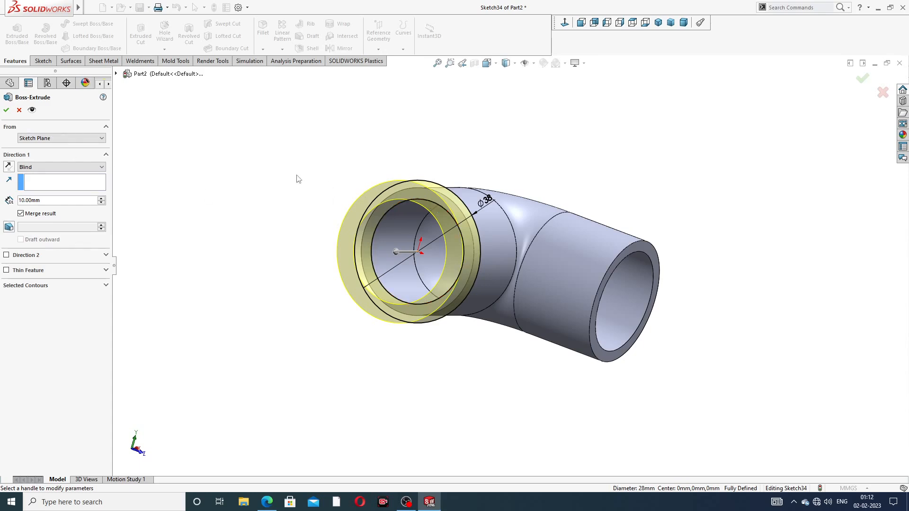
{"action": "middle_click_drag", "start_coordinate": [424, 200], "coordinate": [386, 167]}
{"action": "scroll", "coordinate": [390, 209], "scroll_direction": "down", "scroll_amount": 2}
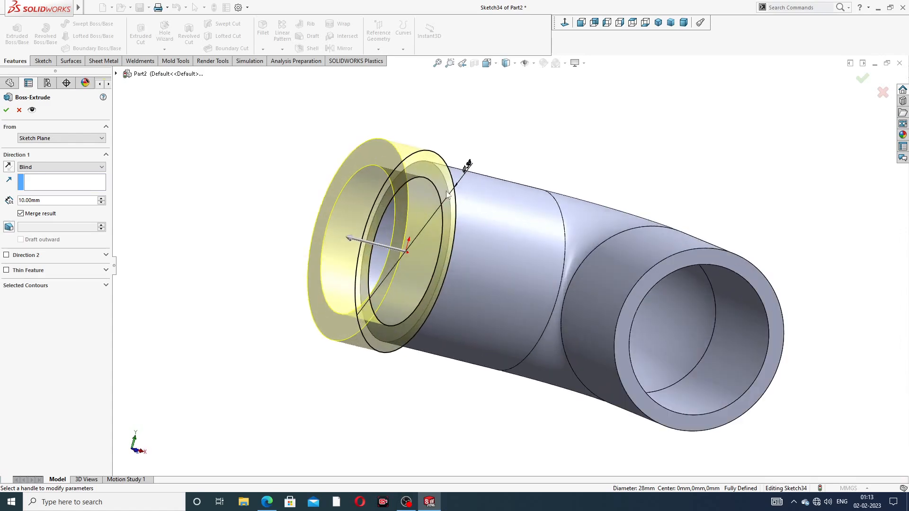
{"action": "scroll", "coordinate": [419, 193], "scroll_direction": "up", "scroll_amount": 3}
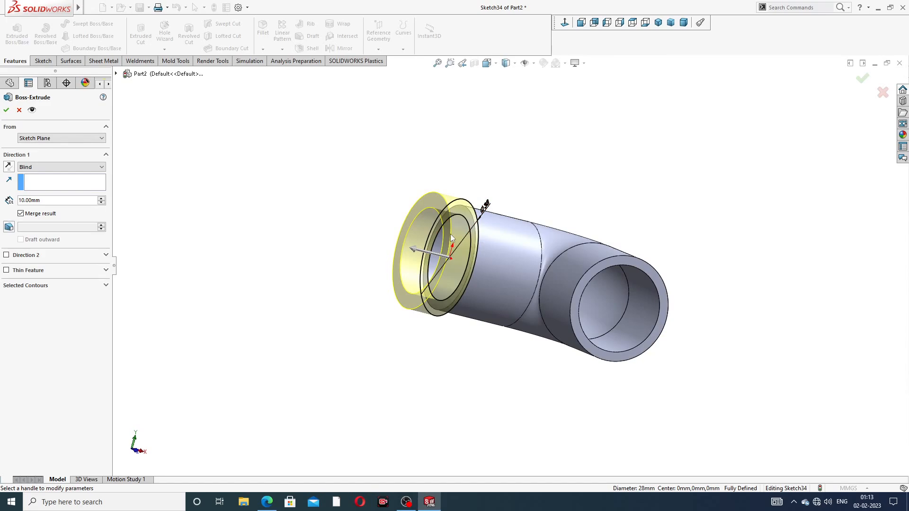
{"action": "left_click", "coordinate": [47, 204]}
{"action": "type", "text": "5"}
{"action": "key", "text": "Return"}
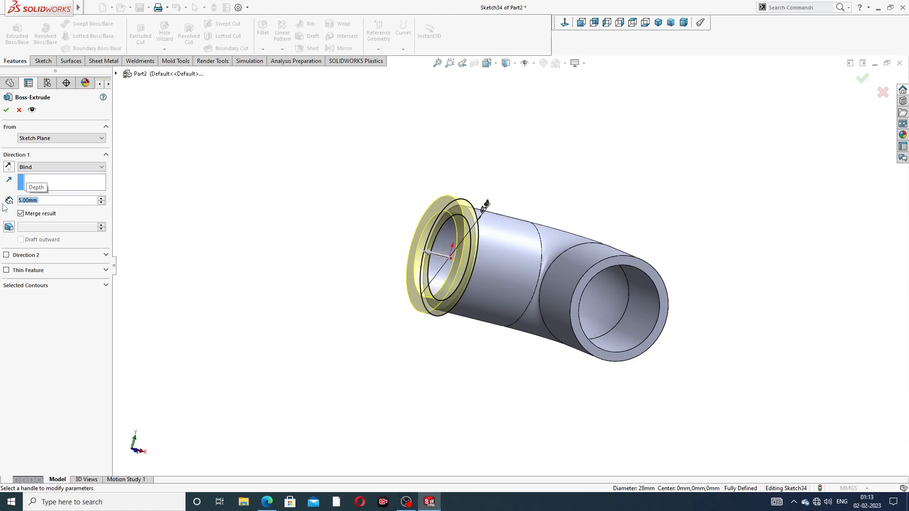
Step: Reverse the extrusion back along the pipe, set its depth to 6.2 mm, and accept it
{"action": "left_click", "coordinate": [9, 167]}
{"action": "middle_click_drag", "start_coordinate": [401, 261], "coordinate": [413, 278]}
{"action": "scroll", "coordinate": [449, 280], "scroll_direction": "down", "scroll_amount": 2}
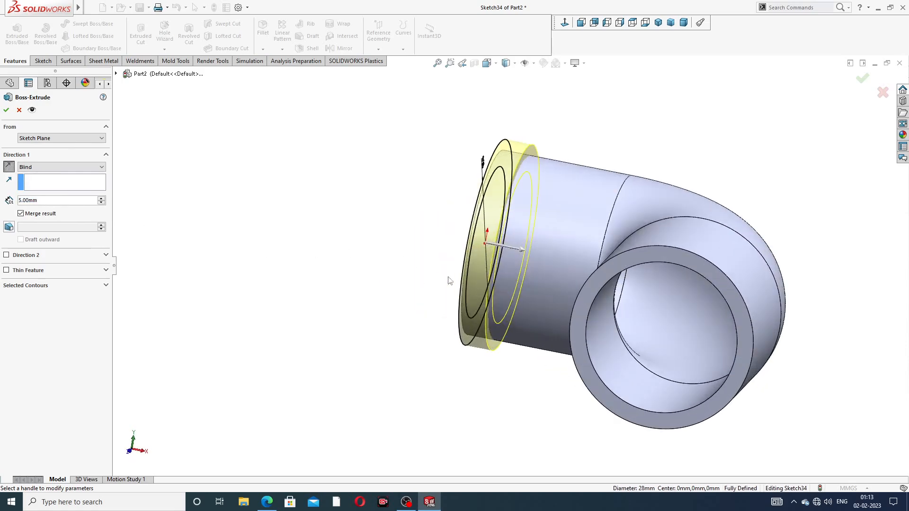
{"action": "middle_click_drag", "start_coordinate": [537, 180], "coordinate": [418, 243]}
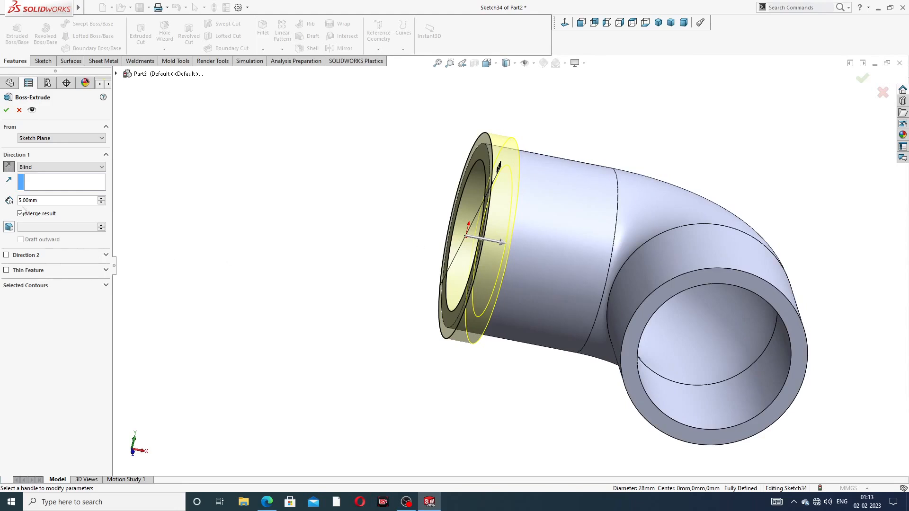
{"action": "left_click_drag", "start_coordinate": [41, 201], "coordinate": [2, 205]}
{"action": "type", "text": "6.2"}
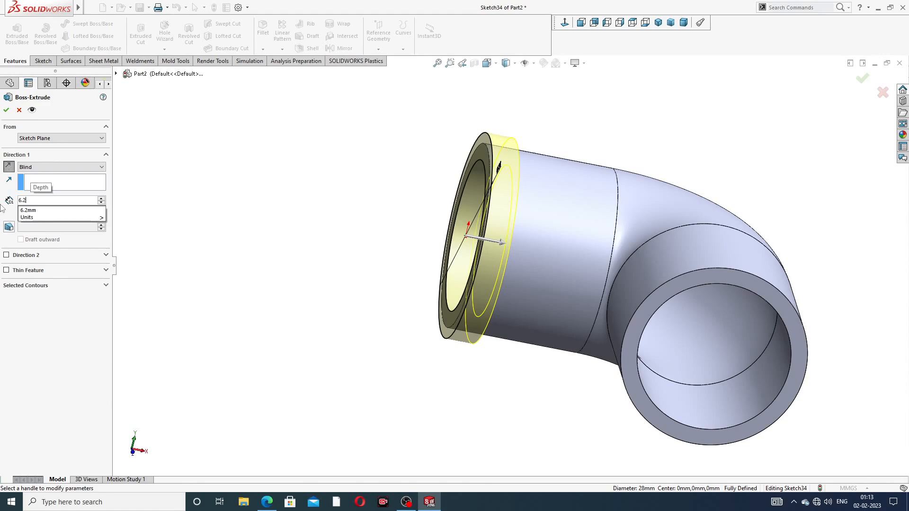
{"action": "key", "text": "Return"}
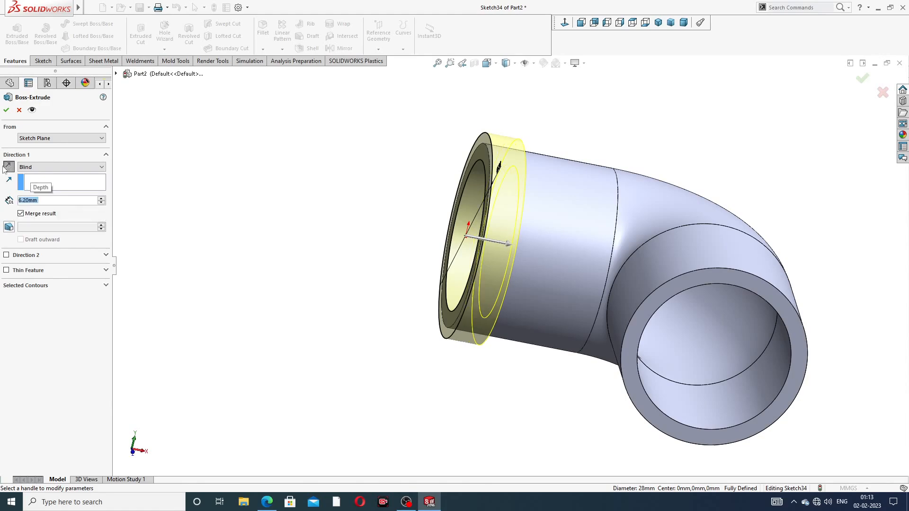
{"action": "left_click", "coordinate": [6, 110]}
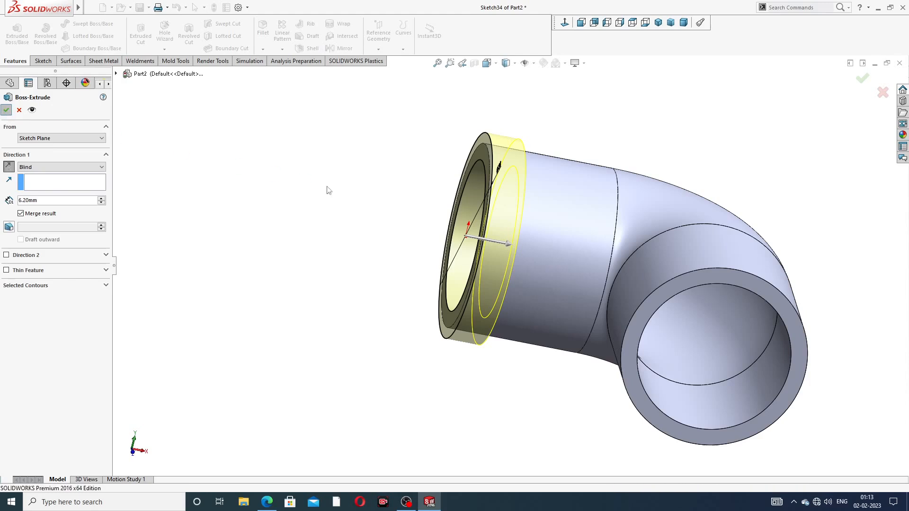
{"action": "scroll", "coordinate": [377, 243], "scroll_direction": "up", "scroll_amount": 2}
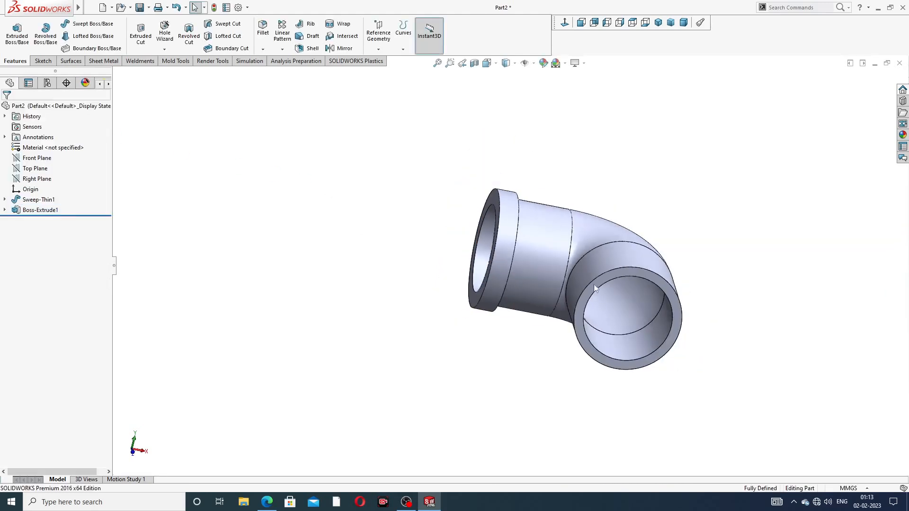
Step: Start a sketch on the elbow's other end face and draw a circle at the bore centre
{"action": "middle_click_drag", "start_coordinate": [593, 284], "coordinate": [575, 220]}
{"action": "left_click", "coordinate": [574, 220]}
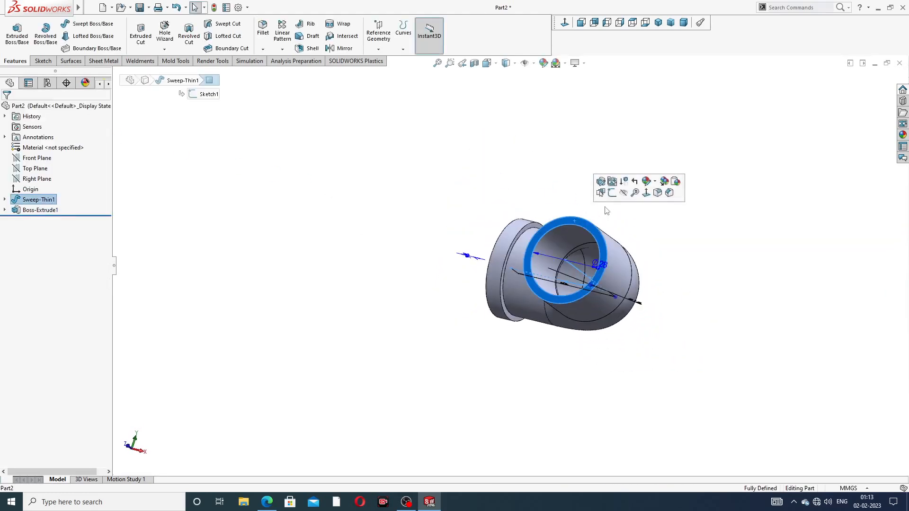
{"action": "left_click", "coordinate": [612, 193]}
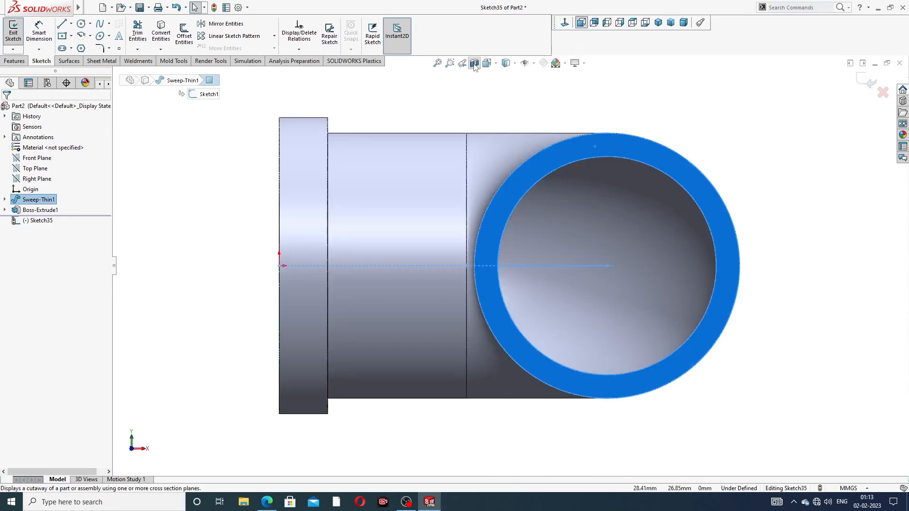
{"action": "left_click", "coordinate": [80, 23]}
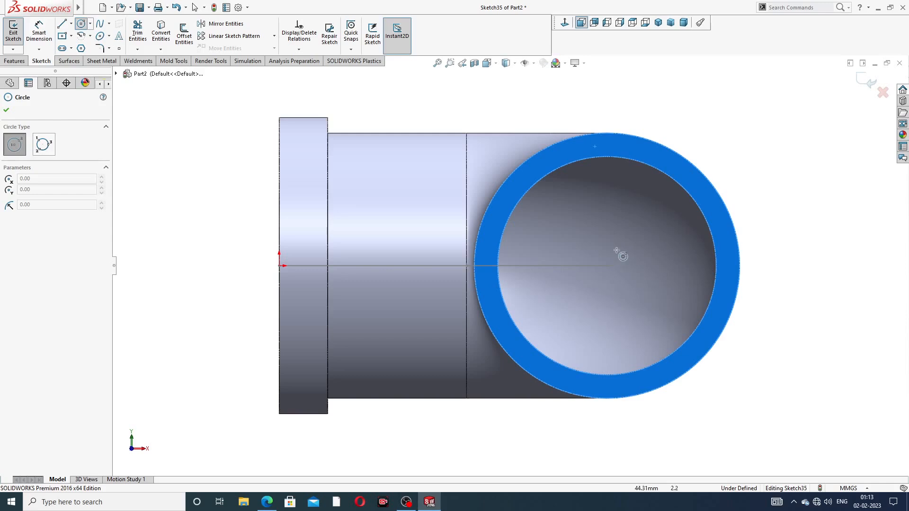
{"action": "left_click", "coordinate": [609, 266]}
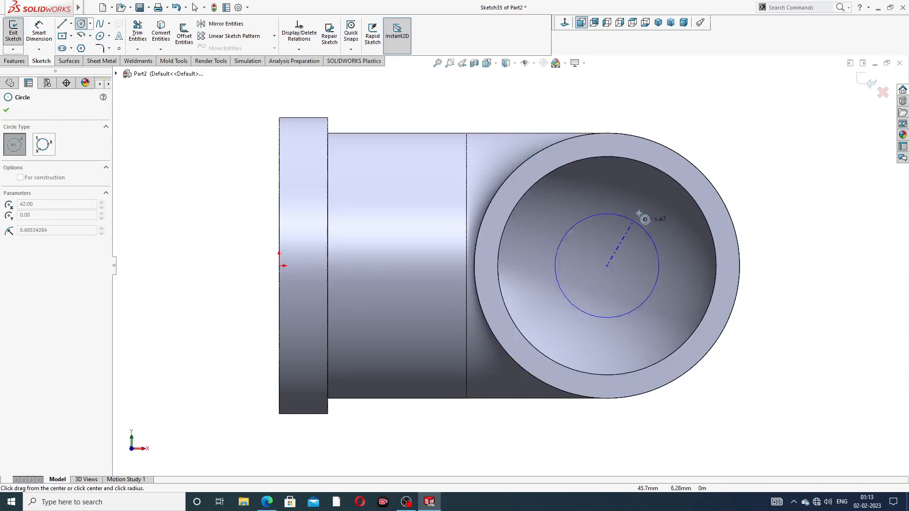
{"action": "left_click", "coordinate": [684, 149]}
{"action": "right_click", "coordinate": [714, 121]}
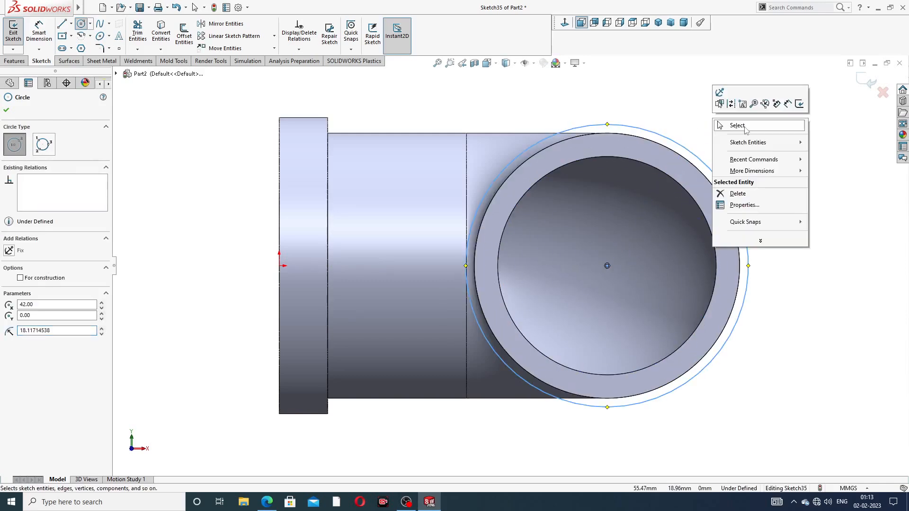
{"action": "left_click", "coordinate": [745, 126]}
Step: Dimension the new circle to a 38 mm diameter
{"action": "left_click", "coordinate": [39, 32]}
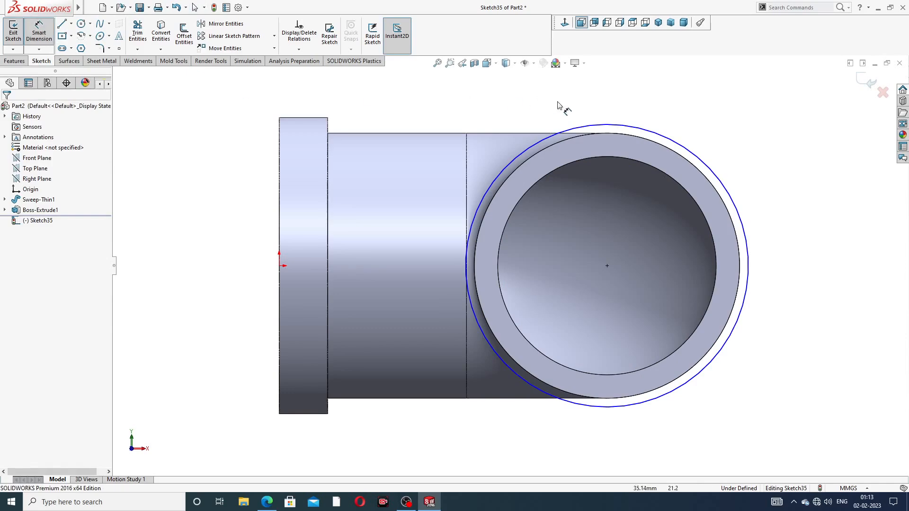
{"action": "left_click", "coordinate": [664, 139]}
{"action": "left_click", "coordinate": [763, 108]}
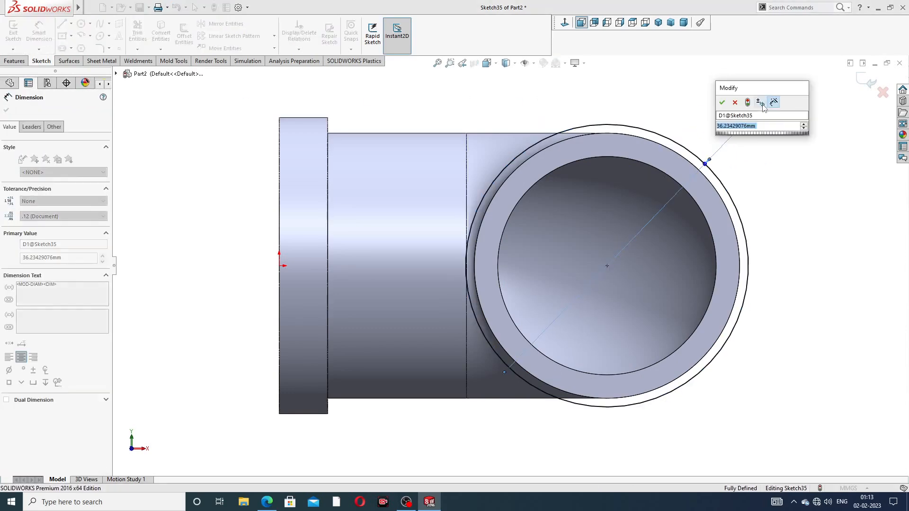
{"action": "type", "text": "38"}
{"action": "key", "text": "Return"}
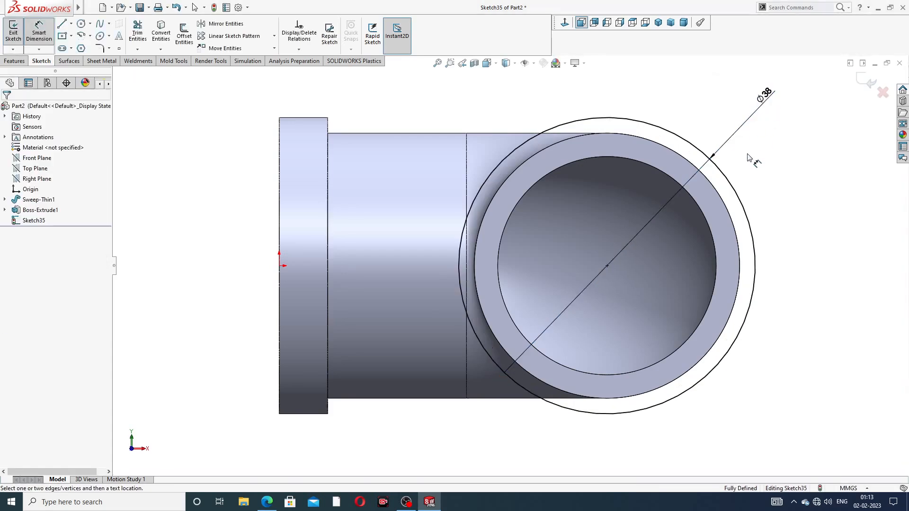
{"action": "right_click", "coordinate": [748, 157]}
{"action": "left_click", "coordinate": [775, 144]}
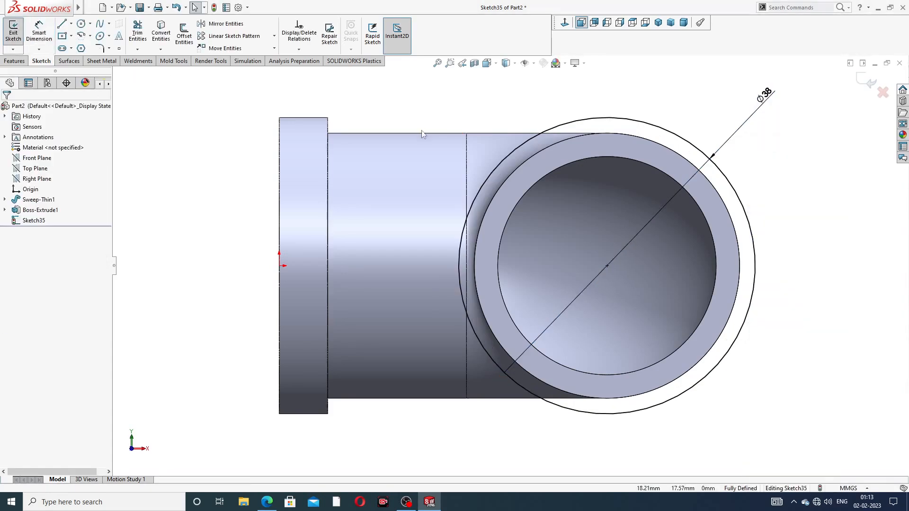
Step: Convert the 28 mm bore edge into the sketch and begin an extruded boss
{"action": "left_click", "coordinate": [578, 165]}
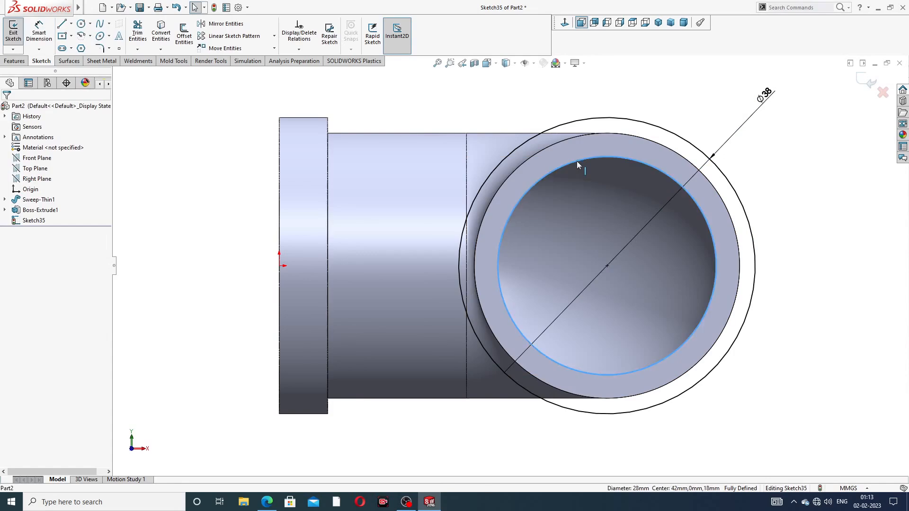
{"action": "left_click", "coordinate": [162, 33]}
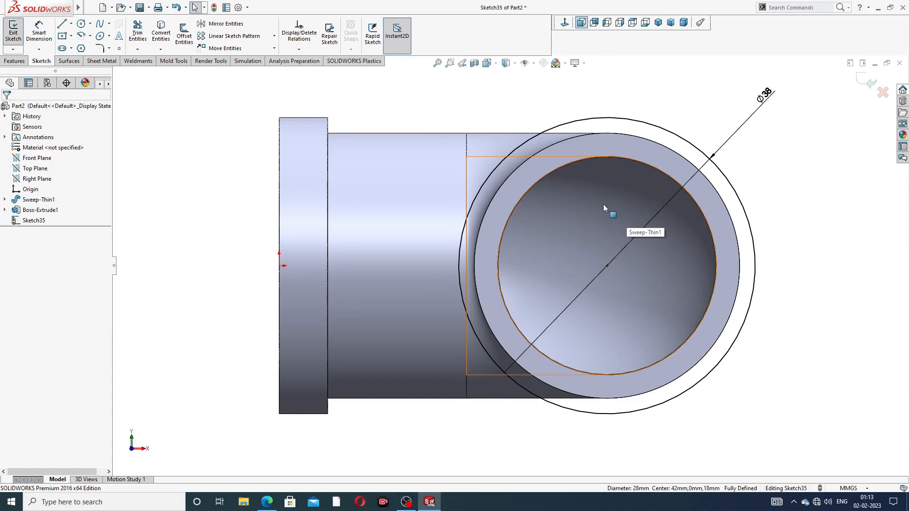
{"action": "left_click", "coordinate": [15, 61]}
{"action": "left_click", "coordinate": [21, 42]}
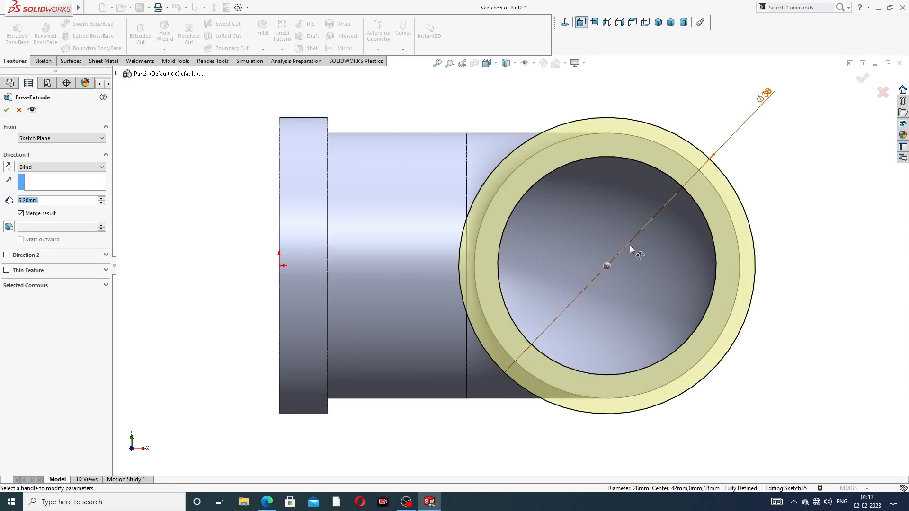
Step: Accept the second collar's 6.20 mm extrusion
{"action": "middle_click_drag", "start_coordinate": [630, 245], "coordinate": [680, 220]}
{"action": "scroll", "coordinate": [723, 234], "scroll_direction": "up", "scroll_amount": 3}
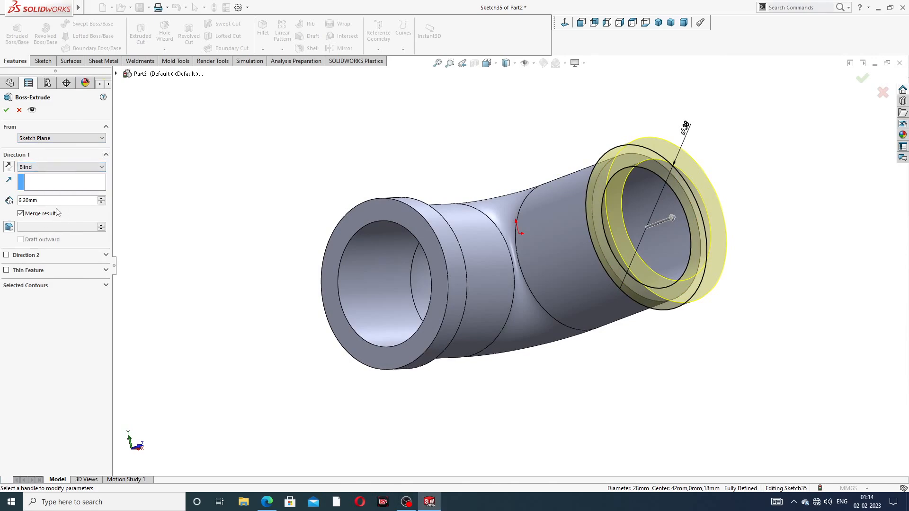
{"action": "left_click", "coordinate": [6, 110]}
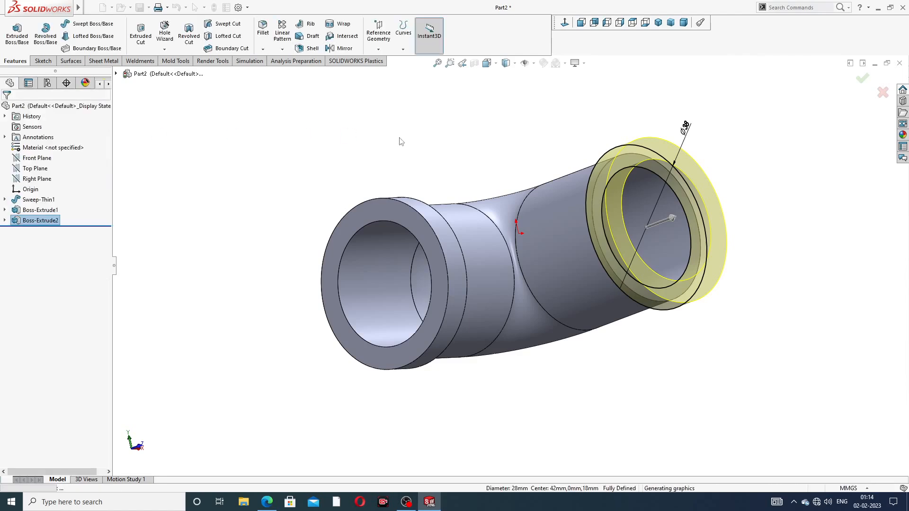
{"action": "middle_click_drag", "start_coordinate": [516, 177], "coordinate": [591, 171]}
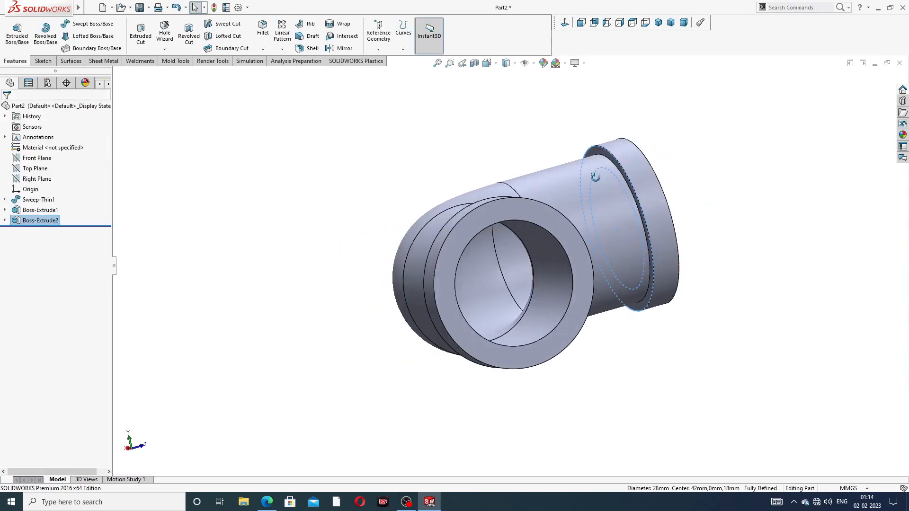
Step: Edit Boss-Extrude2 and reverse its direction so the collar sits over the pipe end
{"action": "left_click", "coordinate": [41, 222]}
{"action": "left_click", "coordinate": [47, 200]}
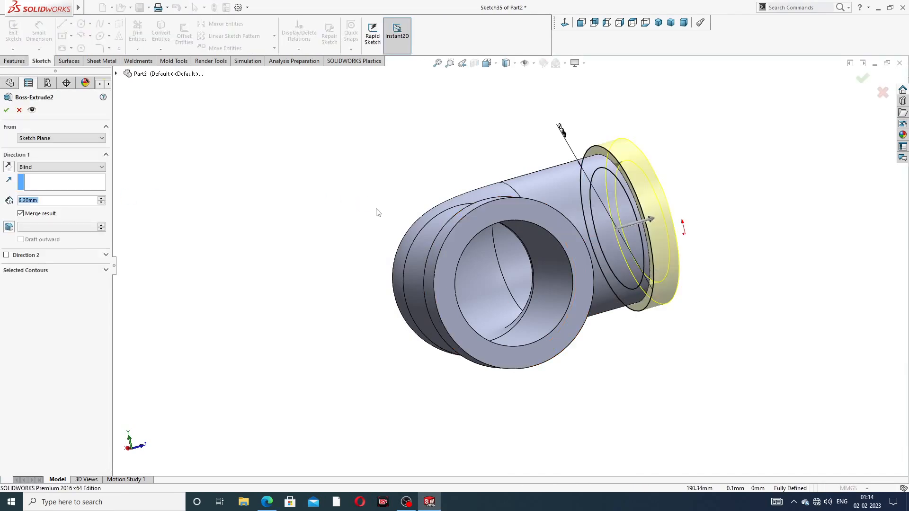
{"action": "middle_click_drag", "start_coordinate": [722, 212], "coordinate": [663, 227]}
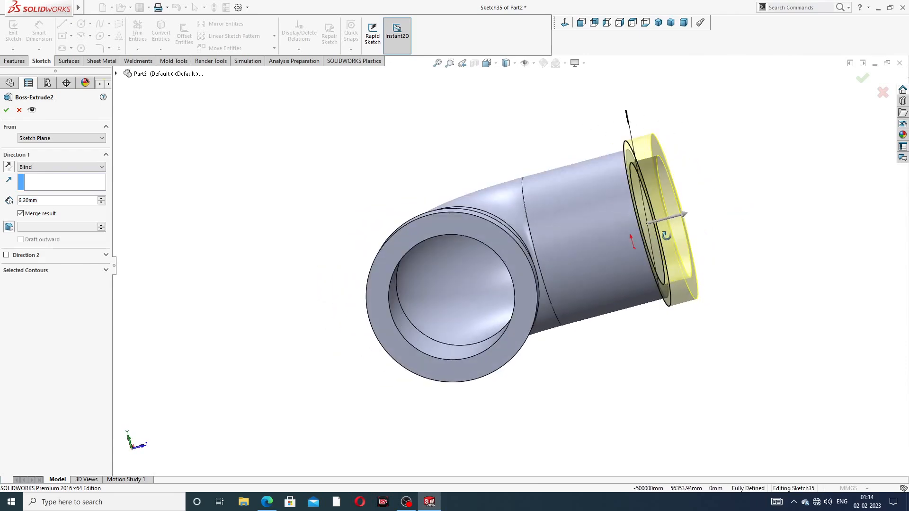
{"action": "left_click", "coordinate": [9, 167]}
{"action": "left_click", "coordinate": [6, 110]}
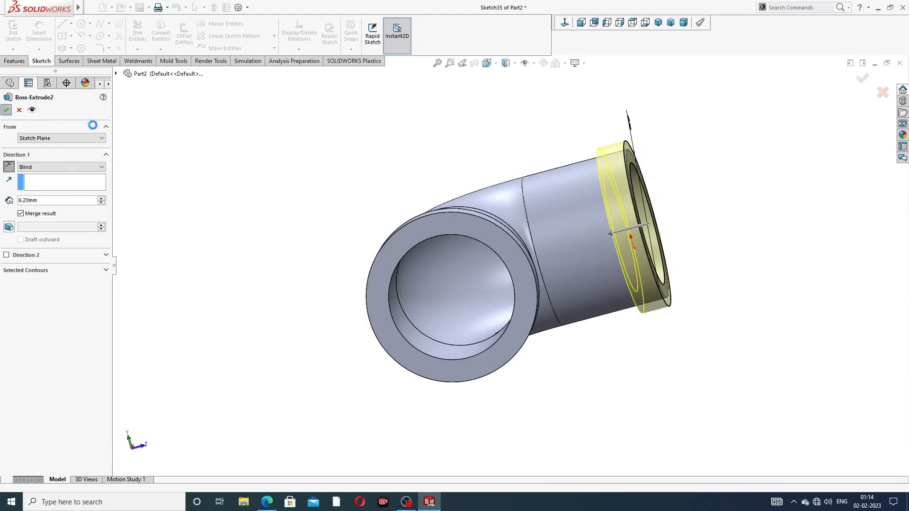
{"action": "left_click", "coordinate": [683, 192]}
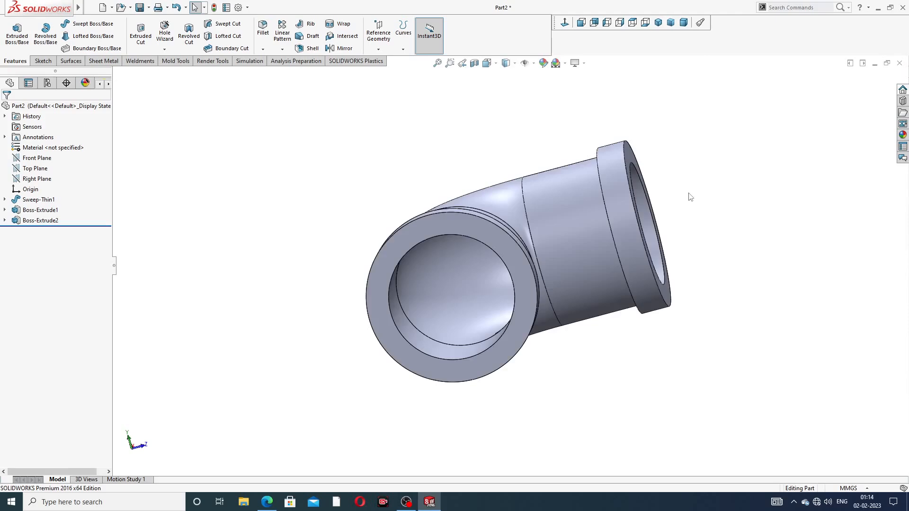
{"action": "middle_click_drag", "start_coordinate": [688, 193], "coordinate": [560, 316]}
{"action": "scroll", "coordinate": [628, 243], "scroll_direction": "up", "scroll_amount": 3}
{"action": "scroll", "coordinate": [553, 314], "scroll_direction": "down", "scroll_amount": 3}
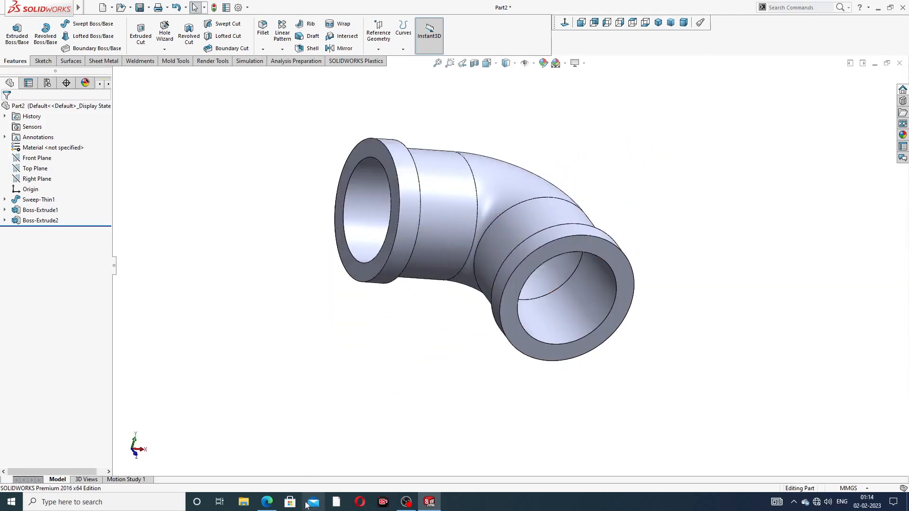
{"action": "left_click", "coordinate": [267, 503]}
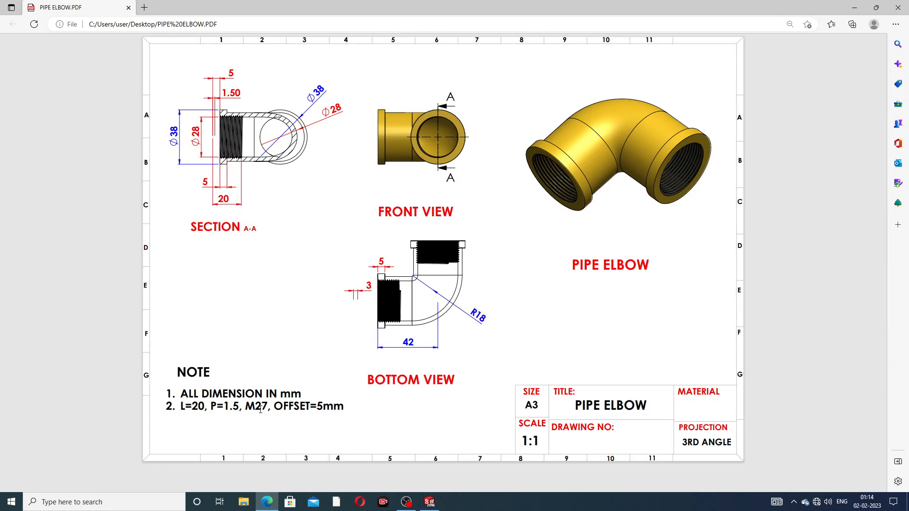
{"action": "left_click", "coordinate": [269, 503]}
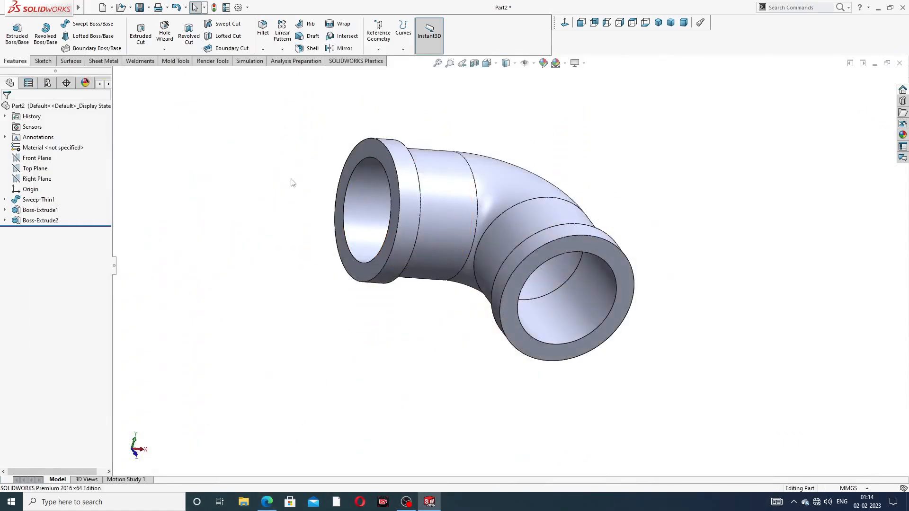
Step: Start a Thread feature on the inner edge of the elbow's right-hand opening
{"action": "left_click", "coordinate": [164, 50]}
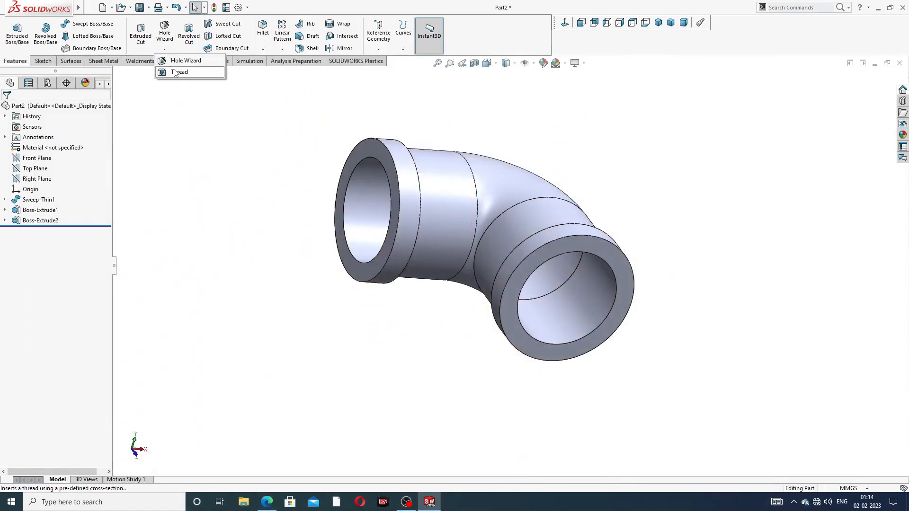
{"action": "left_click", "coordinate": [175, 72]}
{"action": "middle_click_drag", "start_coordinate": [502, 260], "coordinate": [598, 243]}
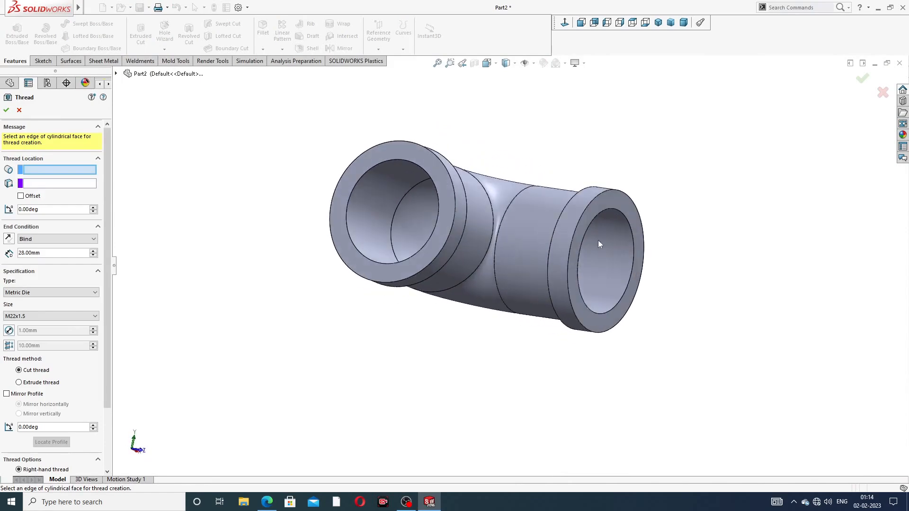
{"action": "scroll", "coordinate": [599, 242], "scroll_direction": "down", "scroll_amount": 3}
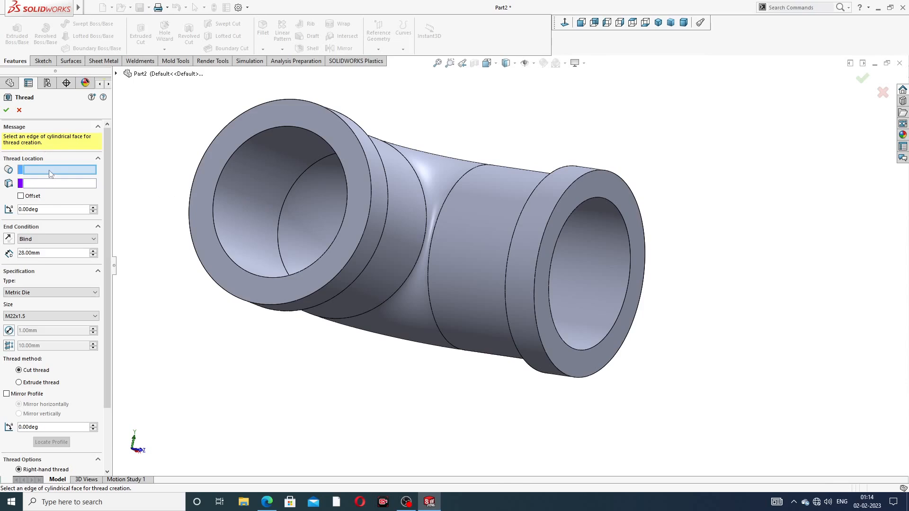
{"action": "left_click", "coordinate": [603, 198]}
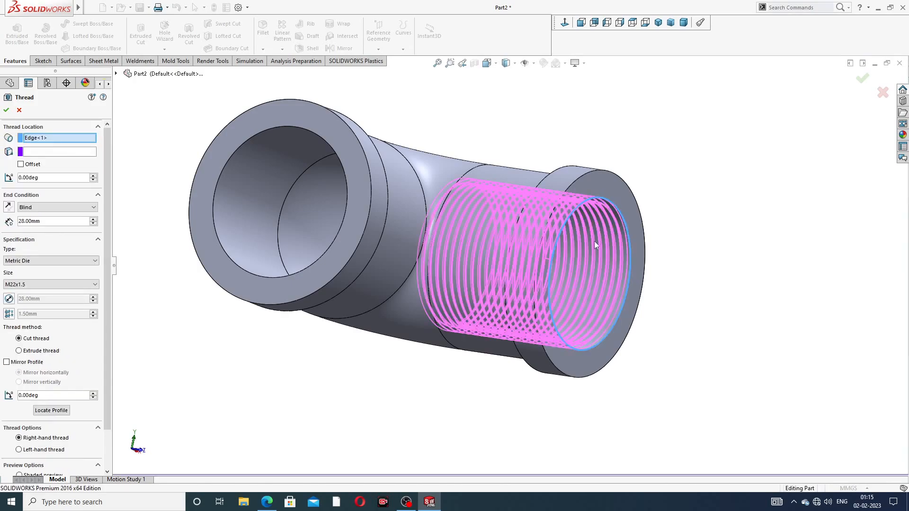
{"action": "mouse_move", "coordinate": [595, 240]}
{"action": "middle_mouse_down"}
{"action": "mouse_move", "coordinate": [601, 223]}
{"action": "mouse_move", "coordinate": [620, 252]}
{"action": "mouse_move", "coordinate": [590, 229]}
{"action": "middle_mouse_up"}
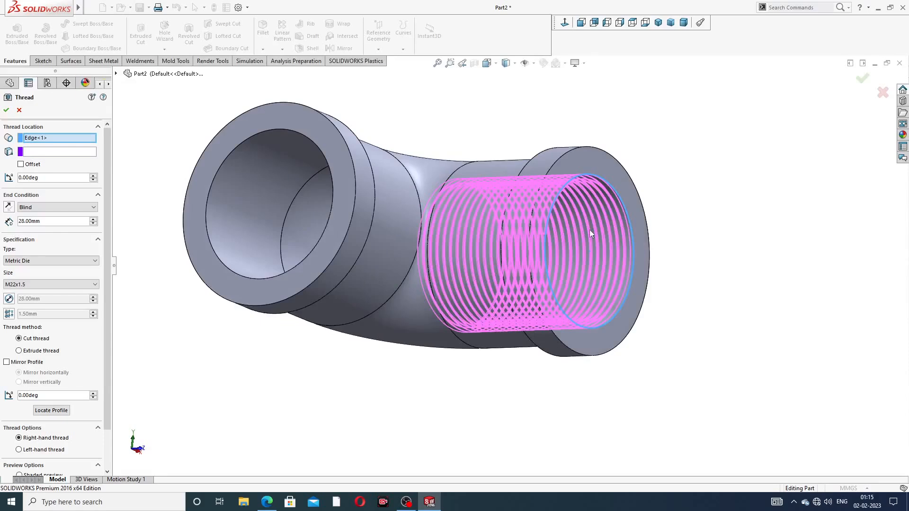
{"action": "scroll", "coordinate": [589, 229], "scroll_direction": "up", "scroll_amount": 2}
Step: Set the thread depth to 20 mm and the thread type to Metric Tap
{"action": "left_click_drag", "start_coordinate": [46, 220], "coordinate": [1, 220]}
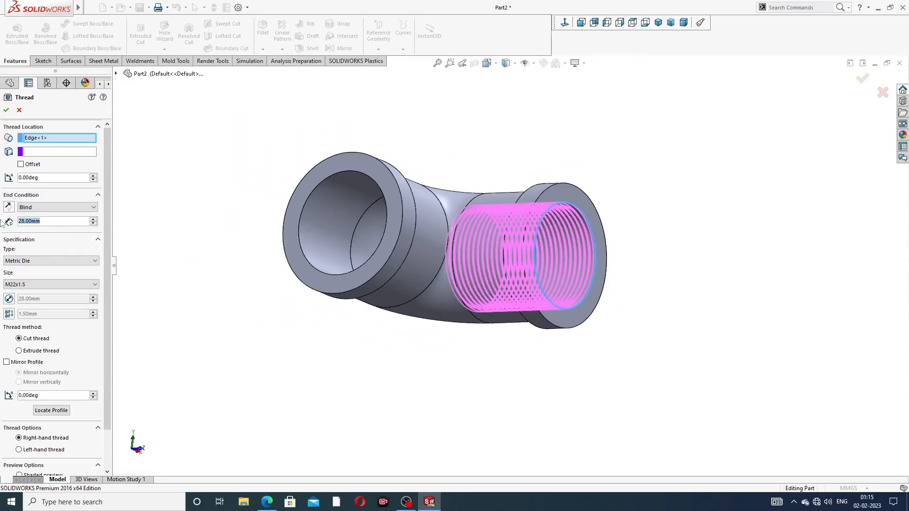
{"action": "type", "text": "20"}
{"action": "key", "text": "Return"}
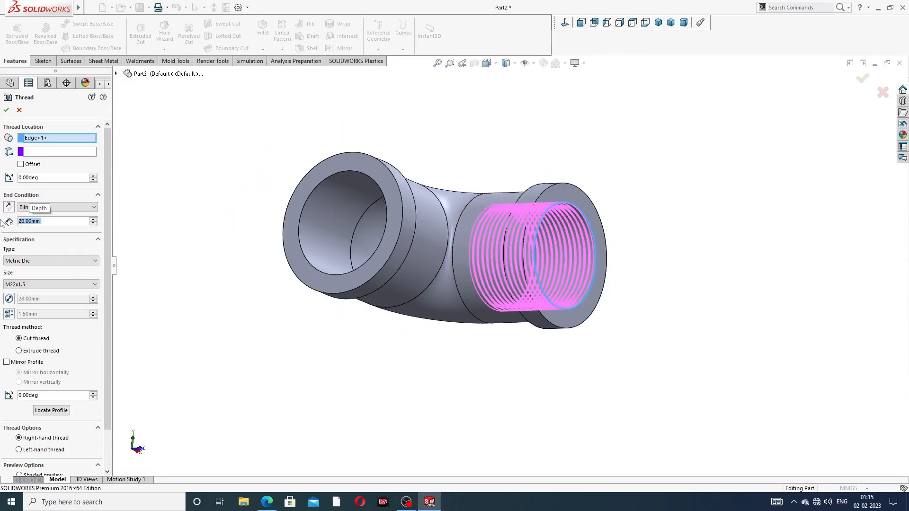
{"action": "middle_click_drag", "start_coordinate": [325, 227], "coordinate": [321, 291]}
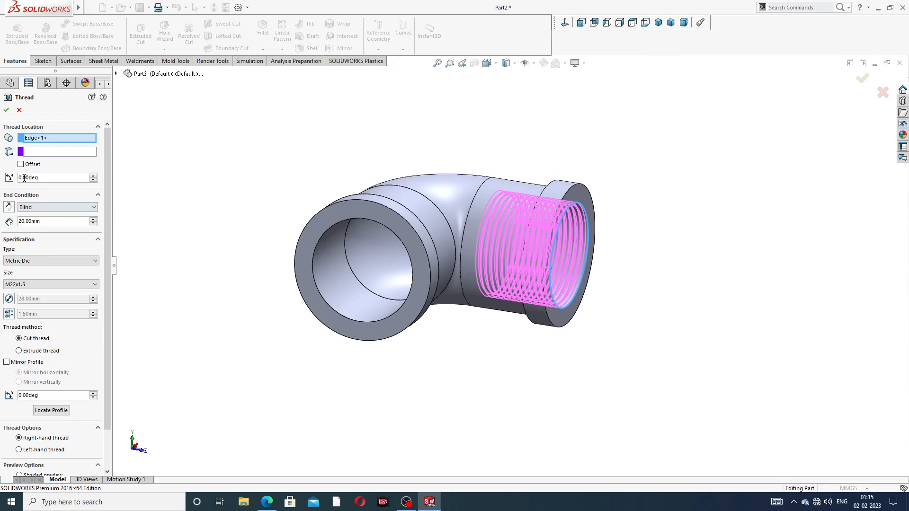
{"action": "left_click", "coordinate": [40, 263]}
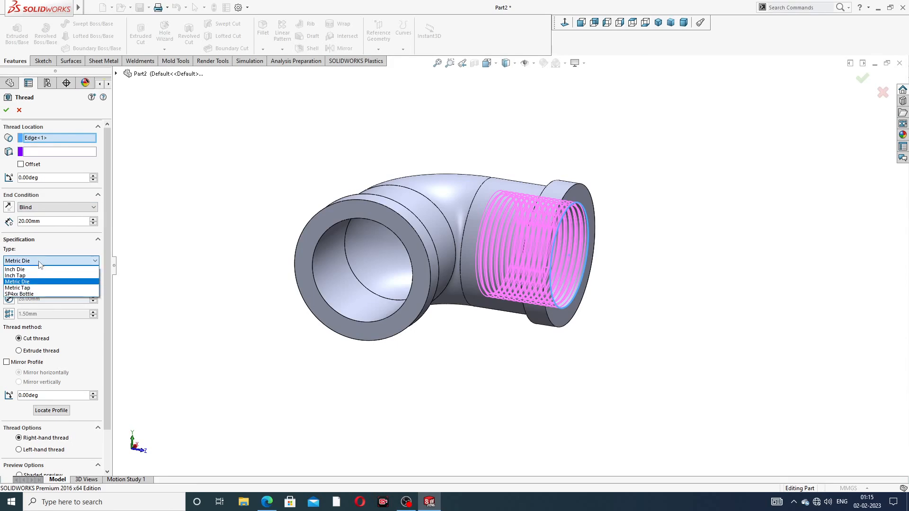
{"action": "left_click", "coordinate": [35, 288]}
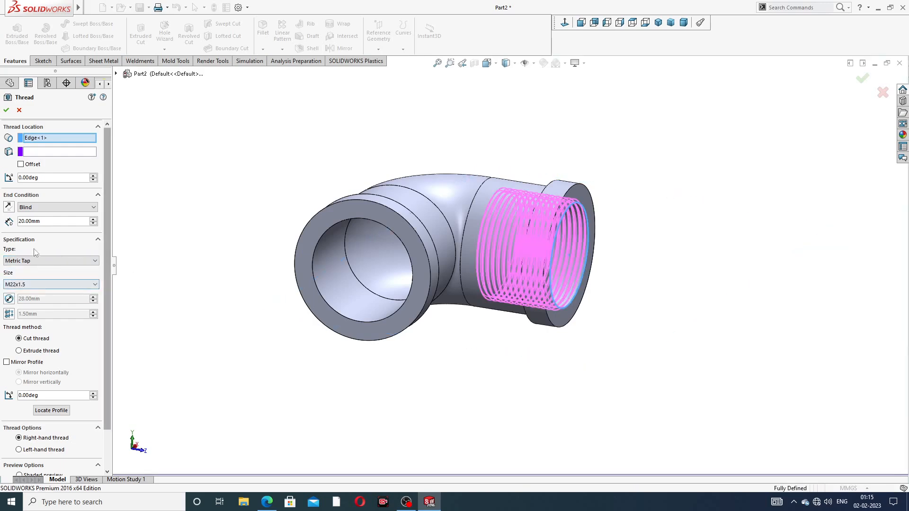
{"action": "left_click", "coordinate": [40, 285]}
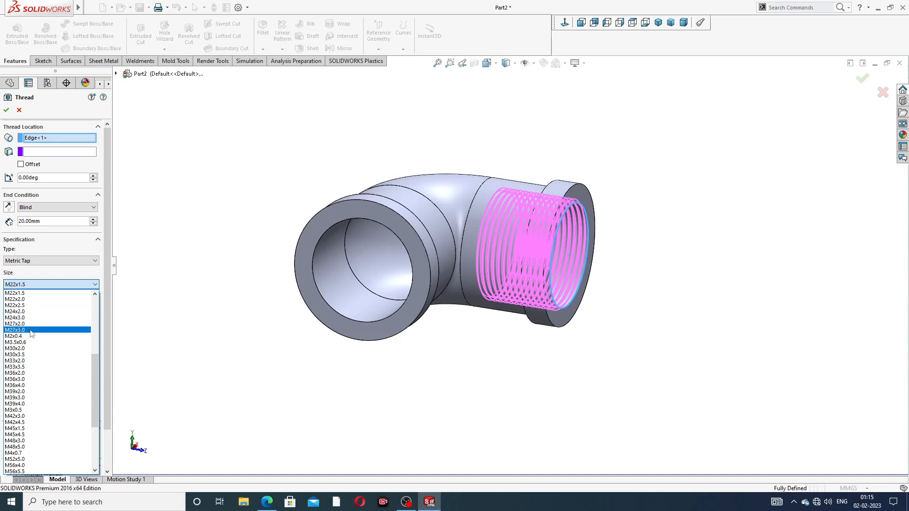
Step: Check the pipe elbow drawing, then choose thread size M27x2.0
{"action": "left_click", "coordinate": [267, 502]}
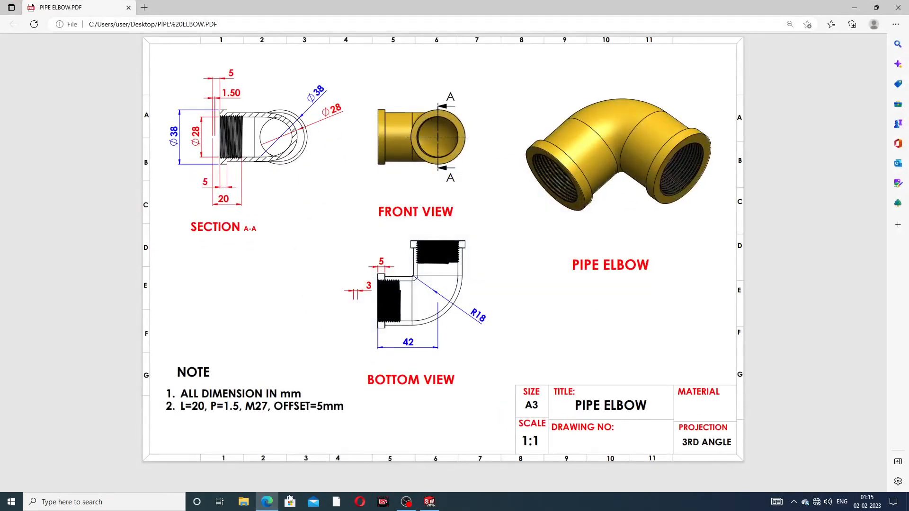
{"action": "left_click", "coordinate": [267, 502]}
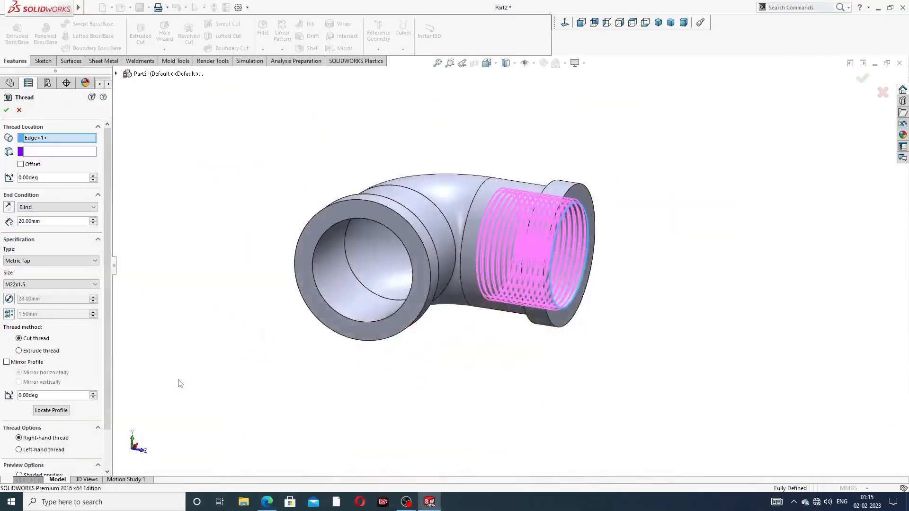
{"action": "left_click", "coordinate": [40, 285]}
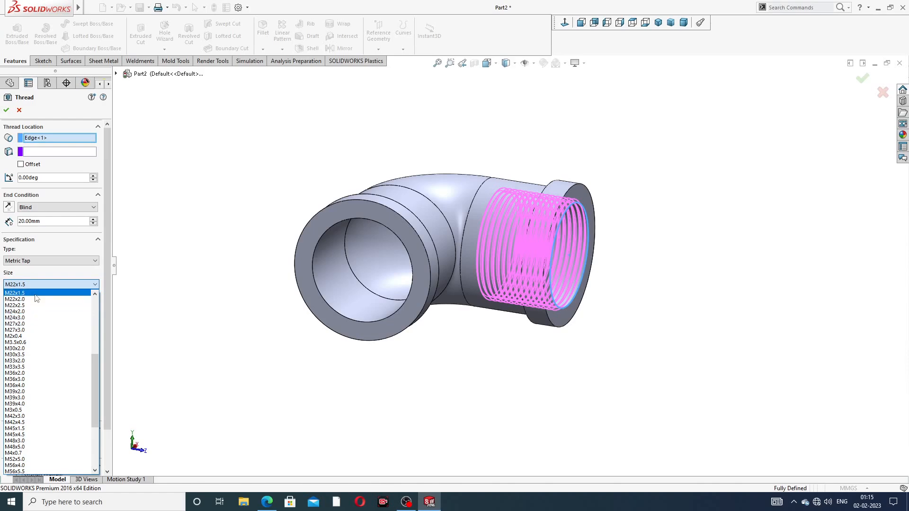
{"action": "left_click", "coordinate": [31, 325]}
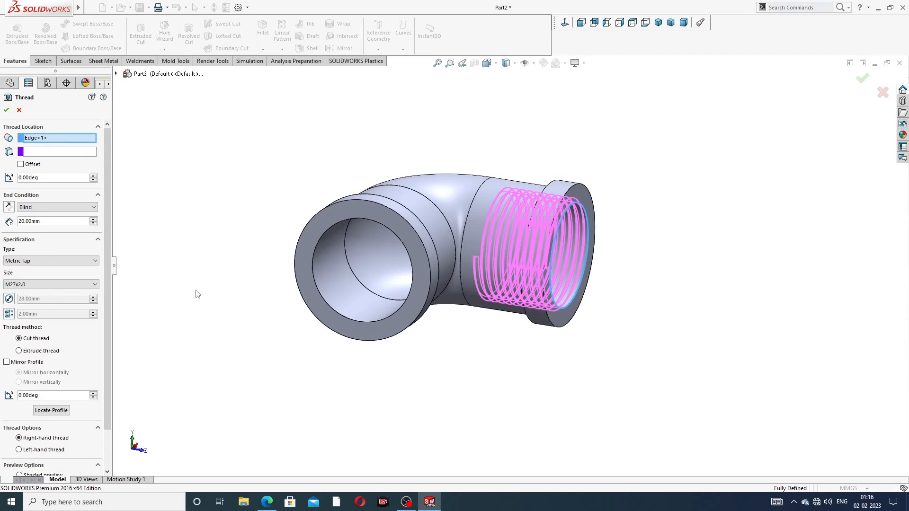
{"action": "left_click", "coordinate": [34, 285]}
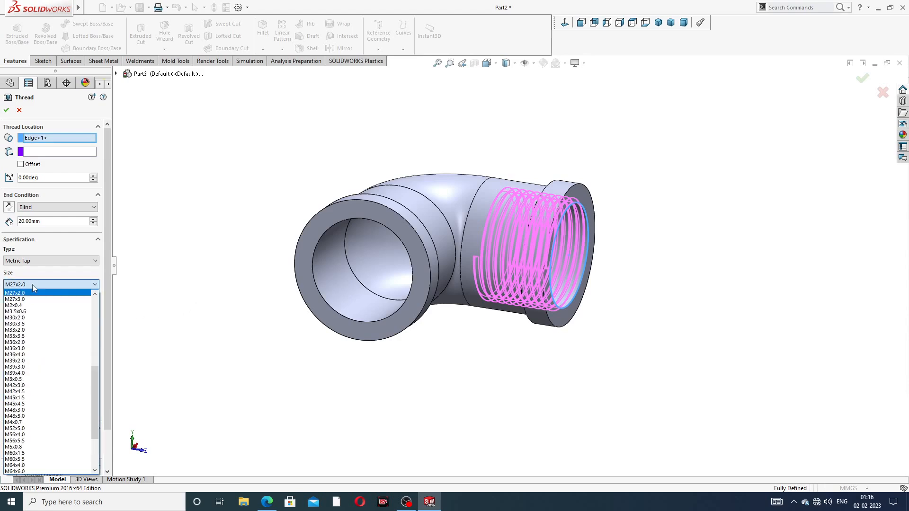
{"action": "left_click", "coordinate": [37, 285]}
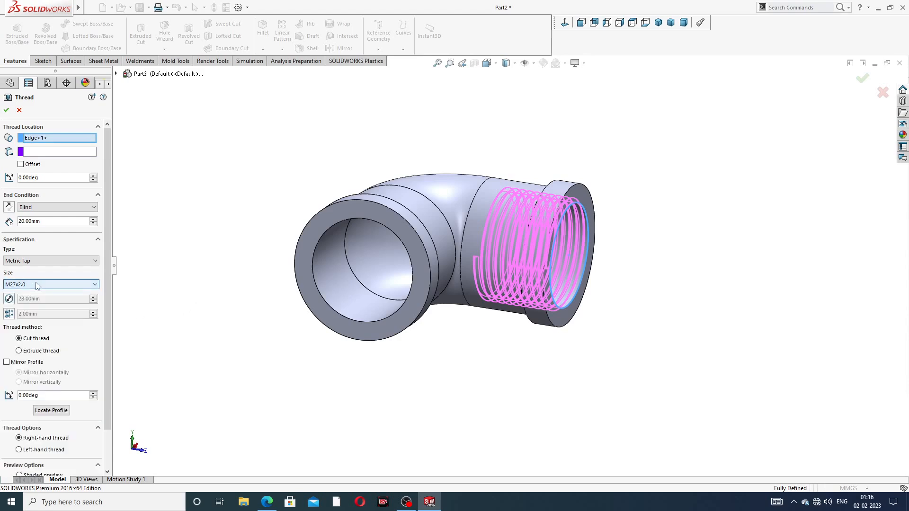
Step: Keep the Metric Tap type and add a 2.00 mm start offset reversed toward the opening
{"action": "left_click", "coordinate": [39, 261]}
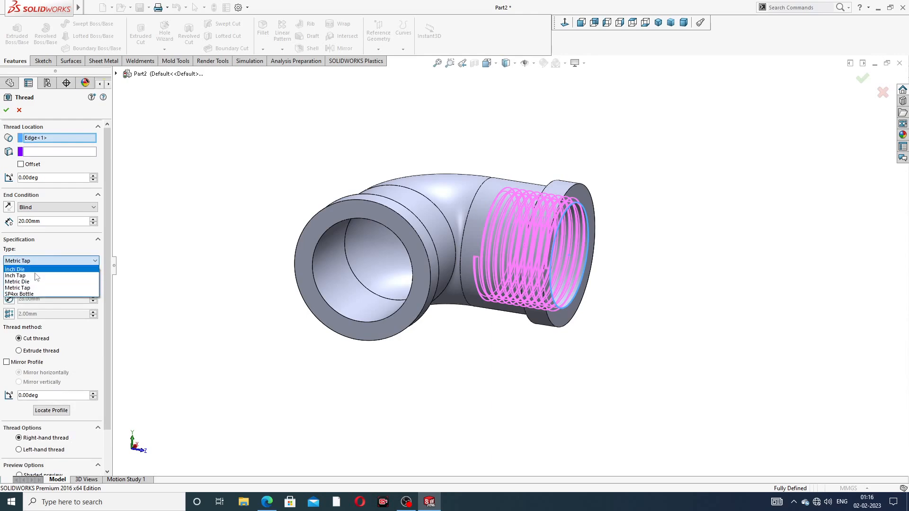
{"action": "left_click", "coordinate": [34, 282]}
{"action": "left_click", "coordinate": [34, 284]}
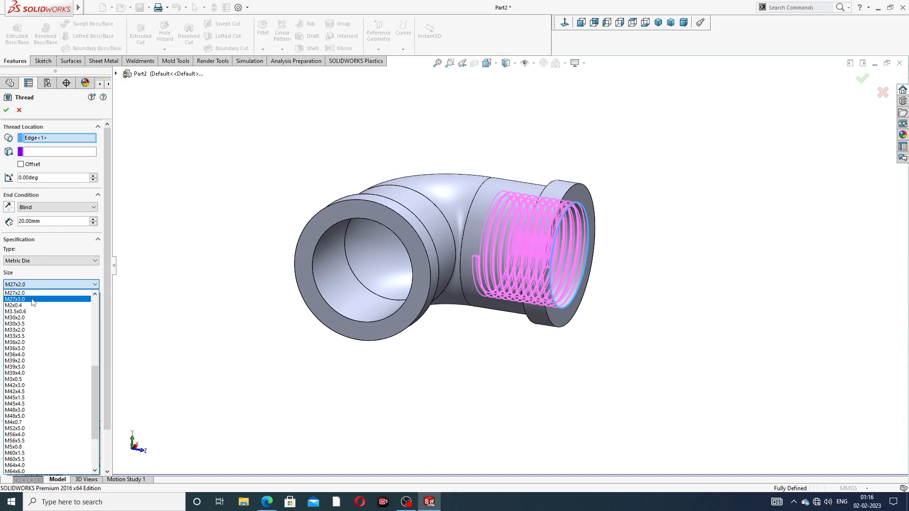
{"action": "scroll", "coordinate": [34, 310], "scroll_direction": "up", "scroll_amount": 1}
{"action": "scroll", "coordinate": [34, 309], "scroll_direction": "up", "scroll_amount": 1}
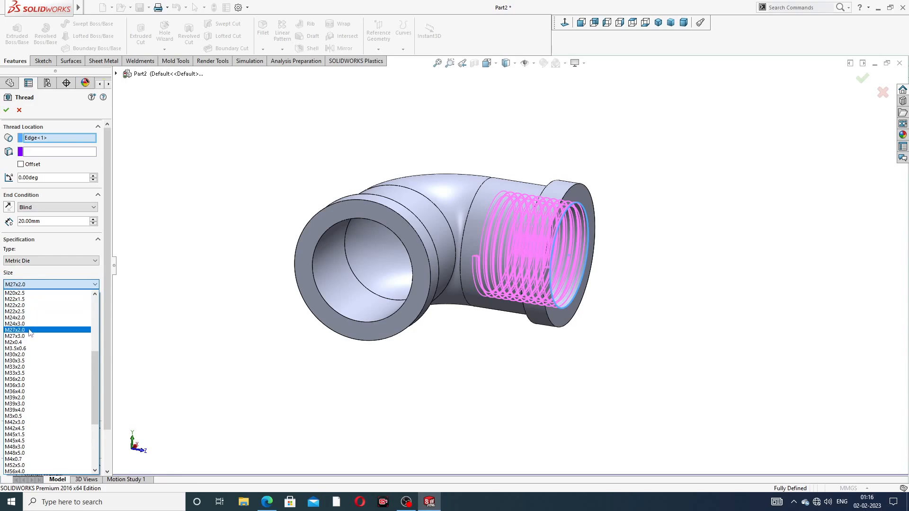
{"action": "left_click", "coordinate": [27, 286]}
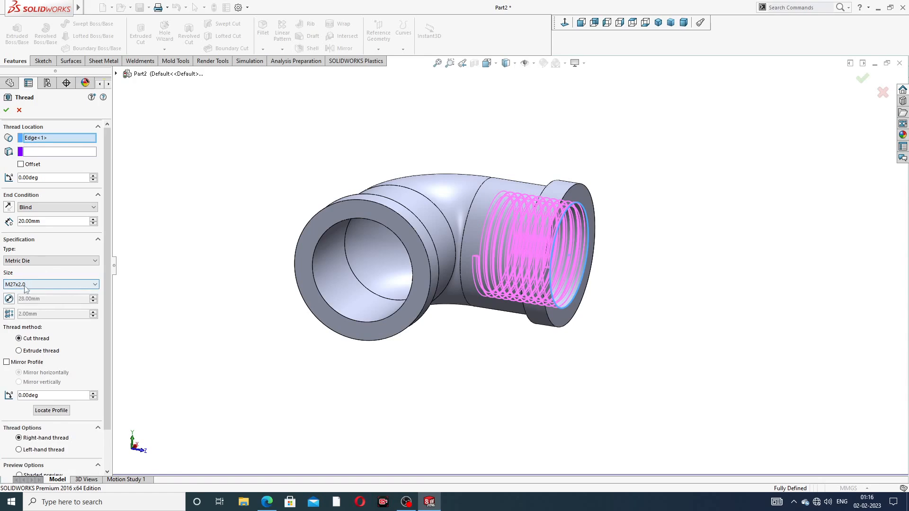
{"action": "left_click", "coordinate": [35, 261]}
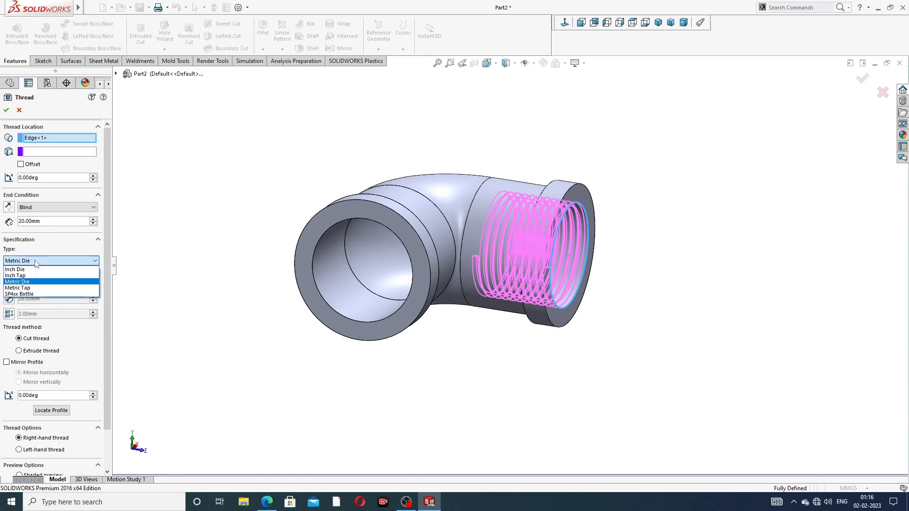
{"action": "left_click", "coordinate": [33, 287]}
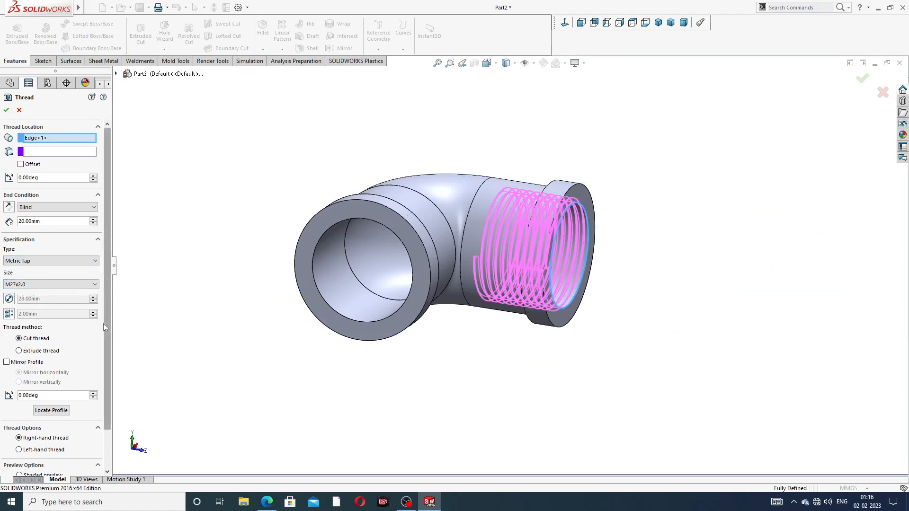
{"action": "left_click", "coordinate": [21, 164]}
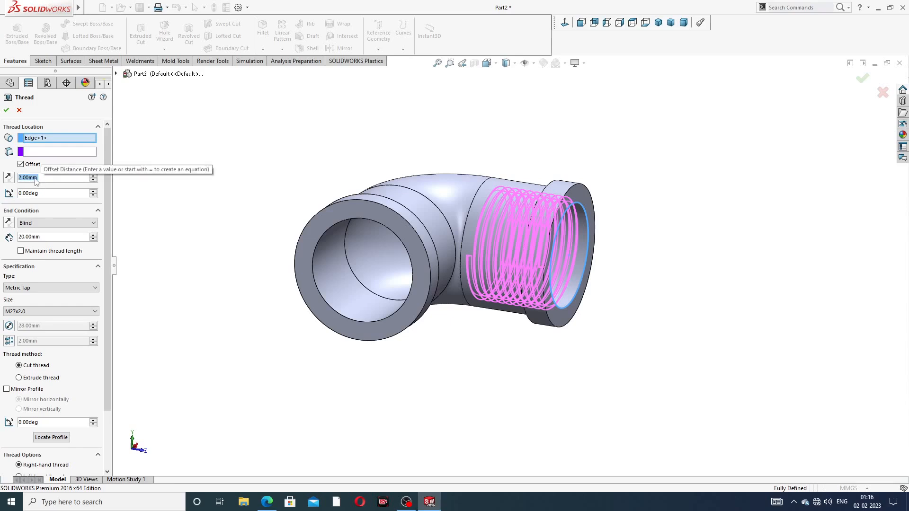
{"action": "left_click", "coordinate": [9, 178]}
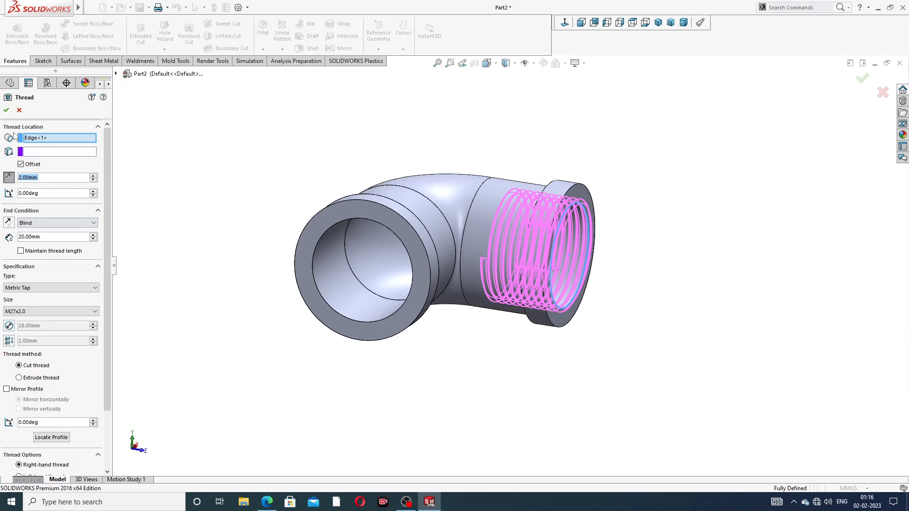
Step: Accept the thread to create Thread1 in the collared end
{"action": "left_click", "coordinate": [6, 110]}
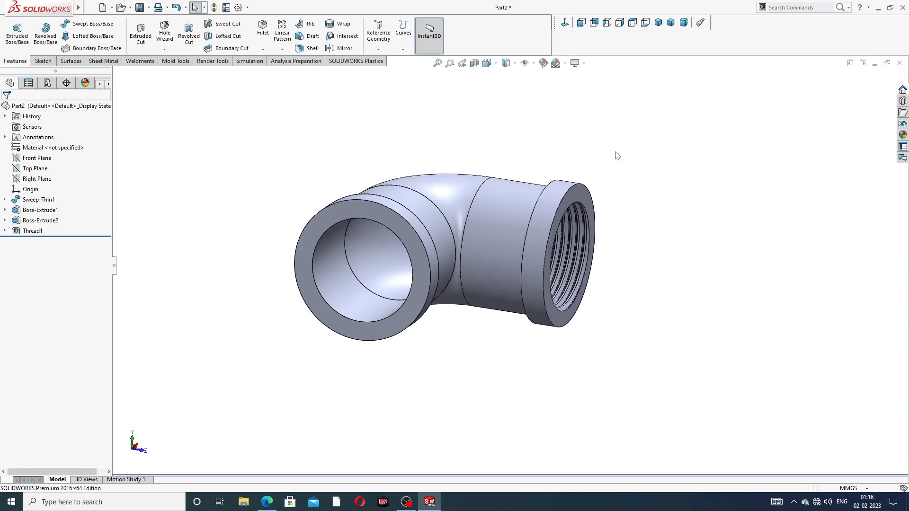
{"action": "middle_click_drag", "start_coordinate": [601, 236], "coordinate": [573, 163]}
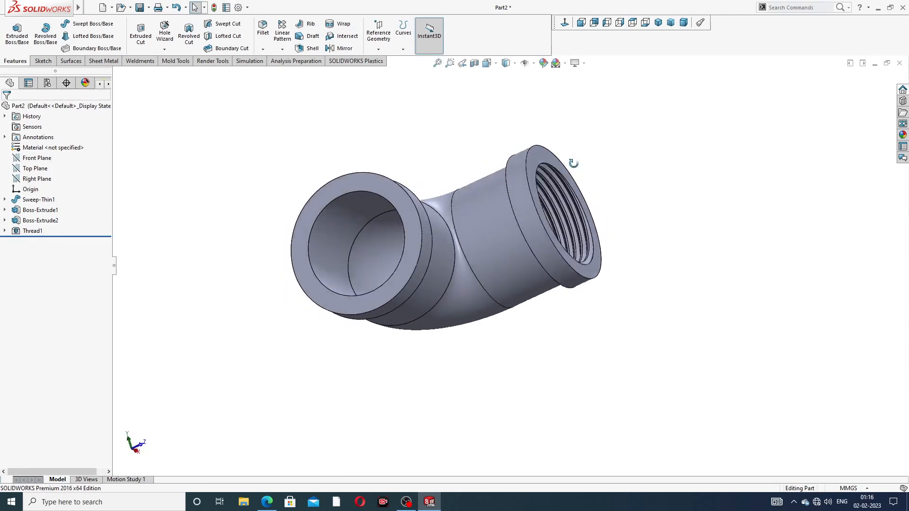
{"action": "scroll", "coordinate": [568, 196], "scroll_direction": "down", "scroll_amount": 5}
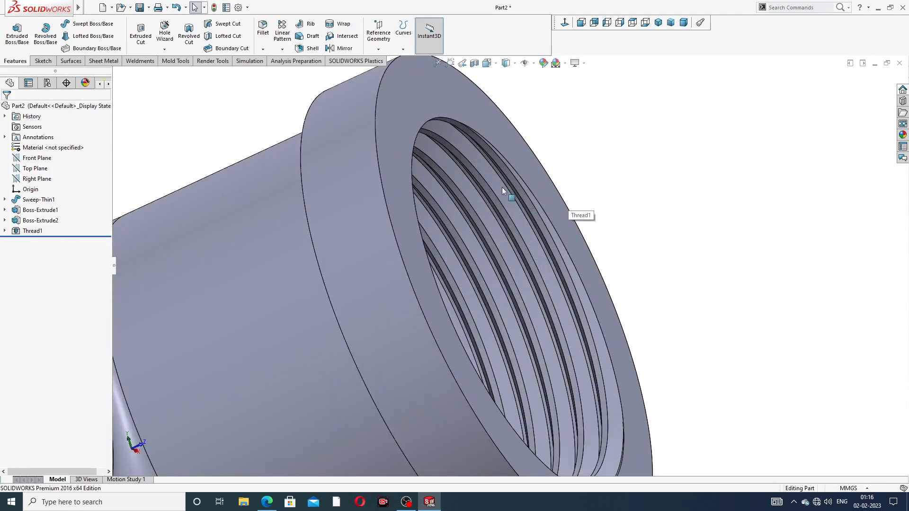
{"action": "scroll", "coordinate": [533, 286], "scroll_direction": "up", "scroll_amount": 5}
Step: Orbit and zoom around the elbow to inspect the cut threads from several sides
{"action": "middle_click_drag", "start_coordinate": [534, 287], "coordinate": [418, 310]}
{"action": "scroll", "coordinate": [417, 310], "scroll_direction": "up", "scroll_amount": 3}
{"action": "scroll", "coordinate": [458, 307], "scroll_direction": "down", "scroll_amount": 1}
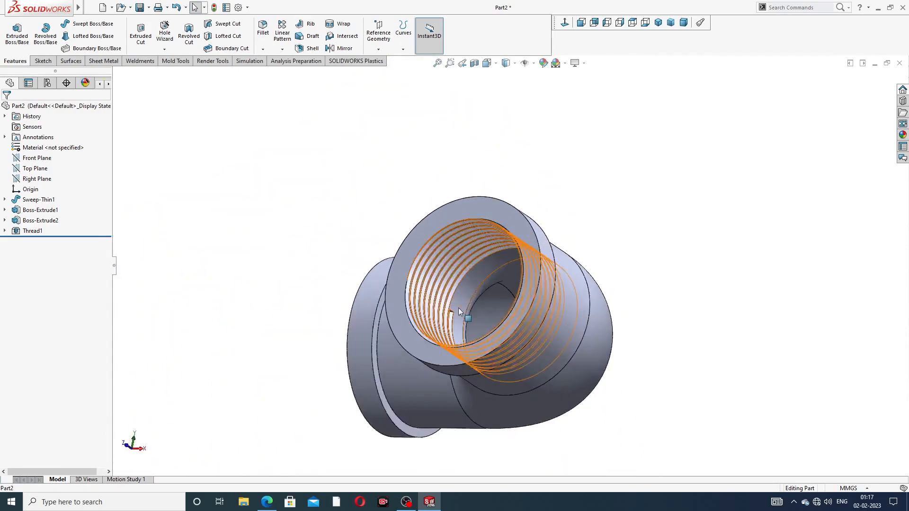
{"action": "scroll", "coordinate": [458, 308], "scroll_direction": "down", "scroll_amount": 5}
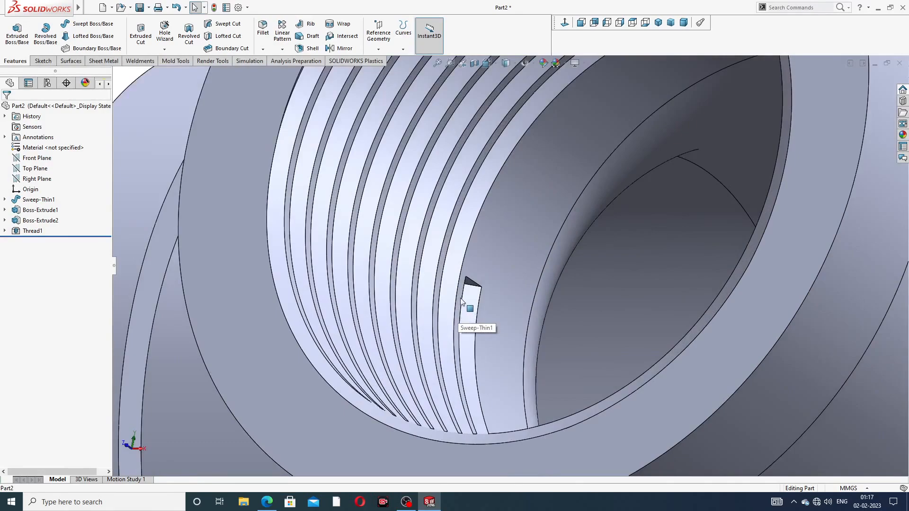
{"action": "middle_click_drag", "start_coordinate": [460, 299], "coordinate": [478, 356]}
{"action": "scroll", "coordinate": [477, 356], "scroll_direction": "up", "scroll_amount": 5}
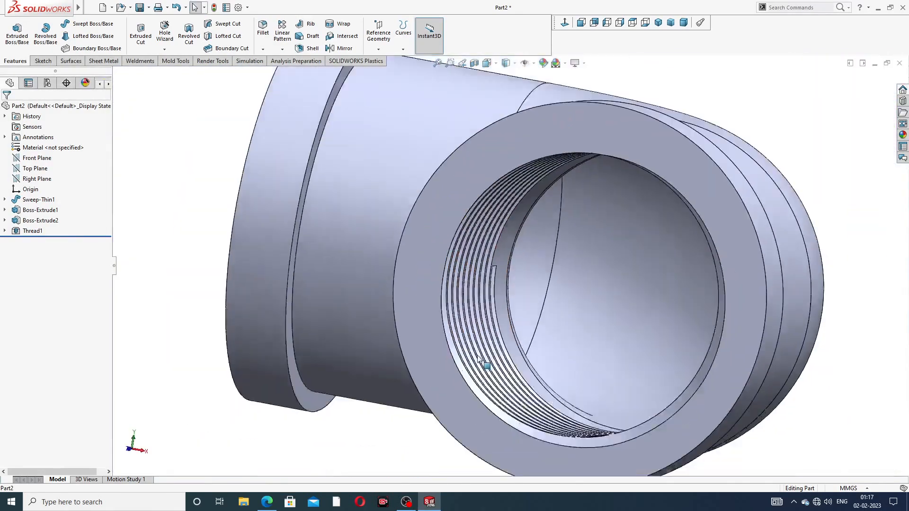
{"action": "scroll", "coordinate": [480, 360], "scroll_direction": "up", "scroll_amount": 3}
{"action": "middle_click_drag", "start_coordinate": [513, 288], "coordinate": [592, 304]}
{"action": "scroll", "coordinate": [760, 274], "scroll_direction": "up", "scroll_amount": 2}
{"action": "scroll", "coordinate": [674, 287], "scroll_direction": "down", "scroll_amount": 5}
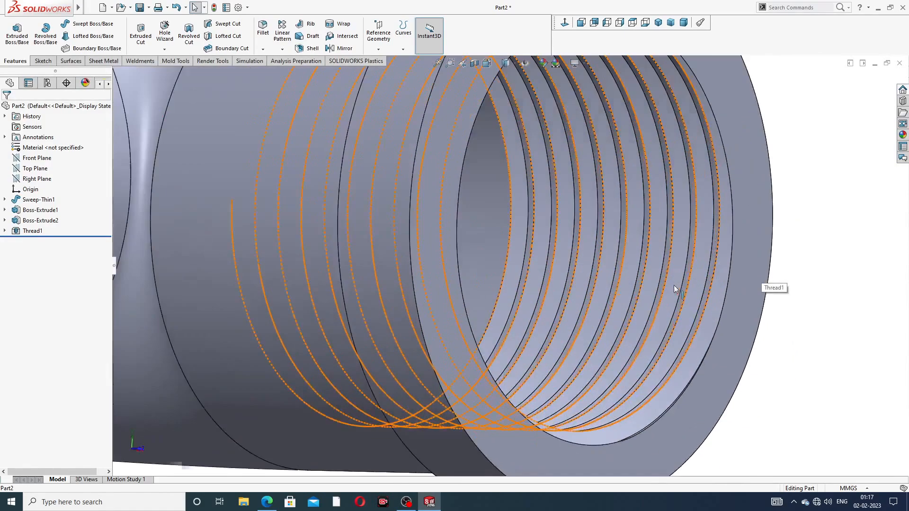
{"action": "scroll", "coordinate": [611, 251], "scroll_direction": "up", "scroll_amount": 8}
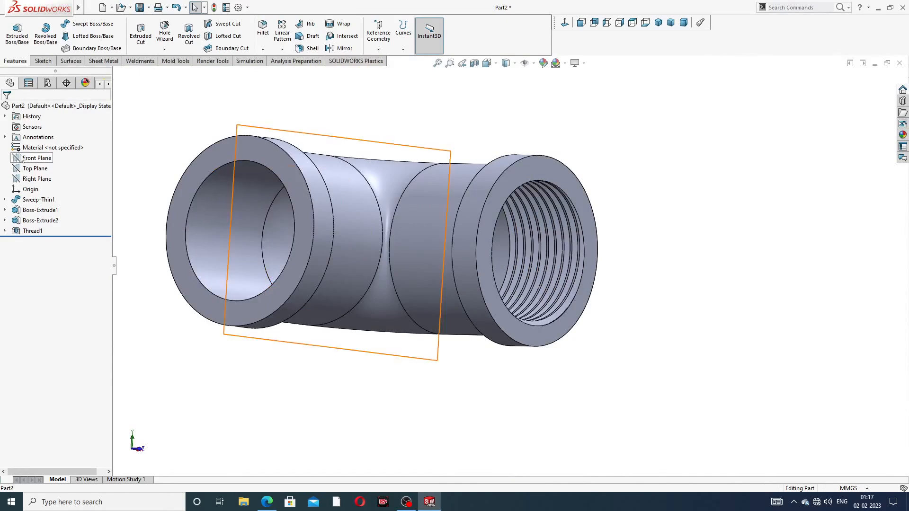
Step: Reopen Thread1 and change it to Metric Die with size M22x1.5
{"action": "left_click", "coordinate": [15, 231]}
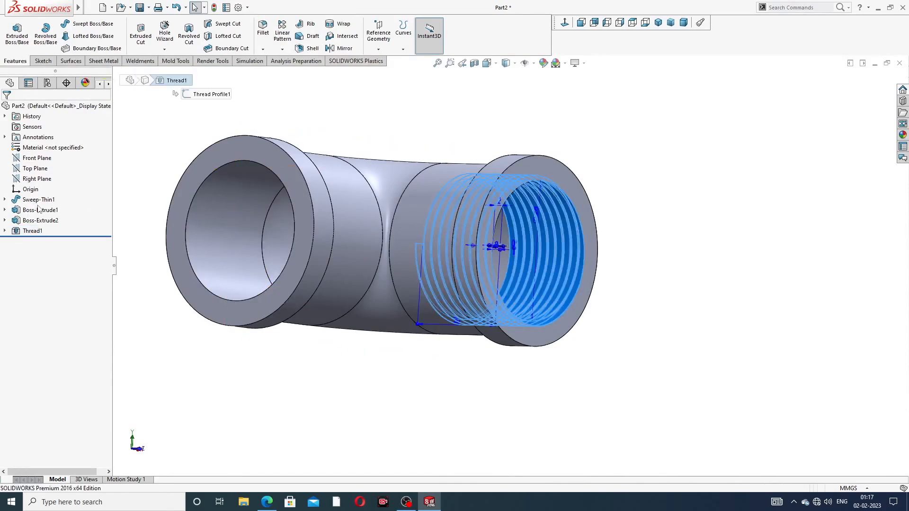
{"action": "left_click", "coordinate": [38, 208]}
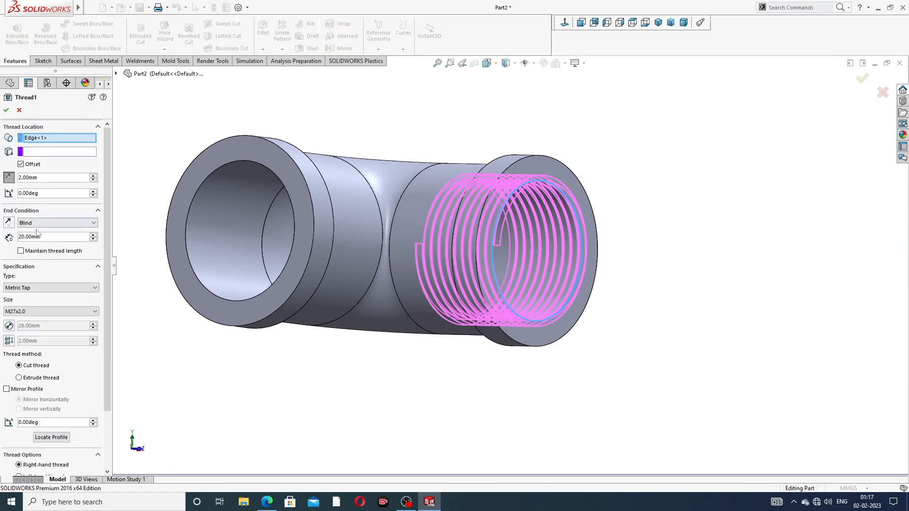
{"action": "left_click", "coordinate": [38, 287]}
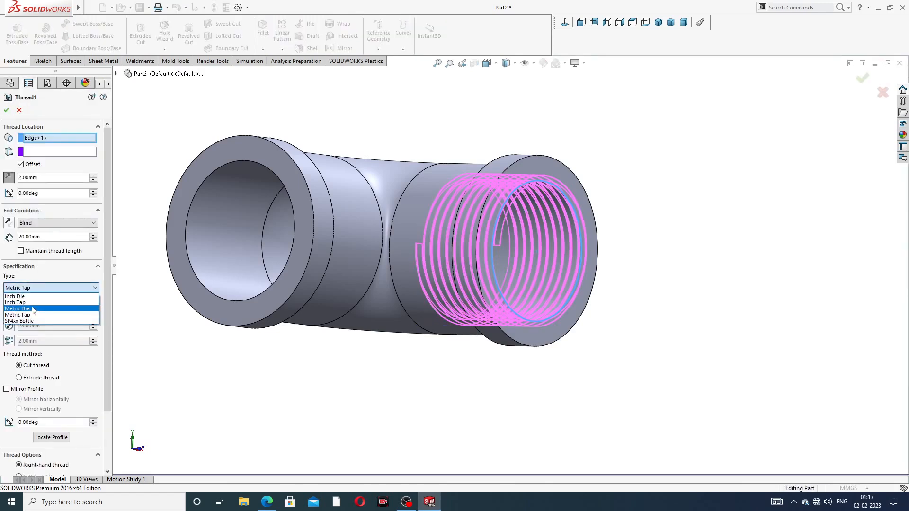
{"action": "left_click", "coordinate": [32, 306]}
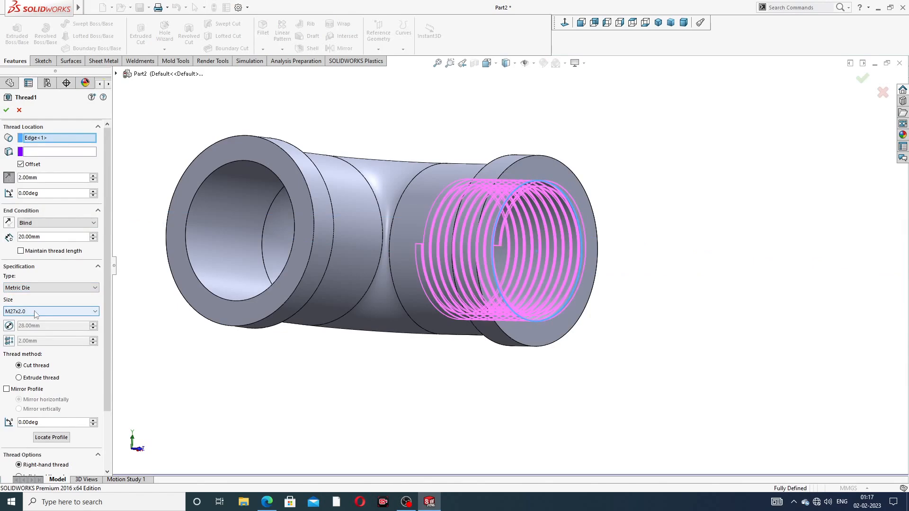
{"action": "left_click", "coordinate": [34, 311]}
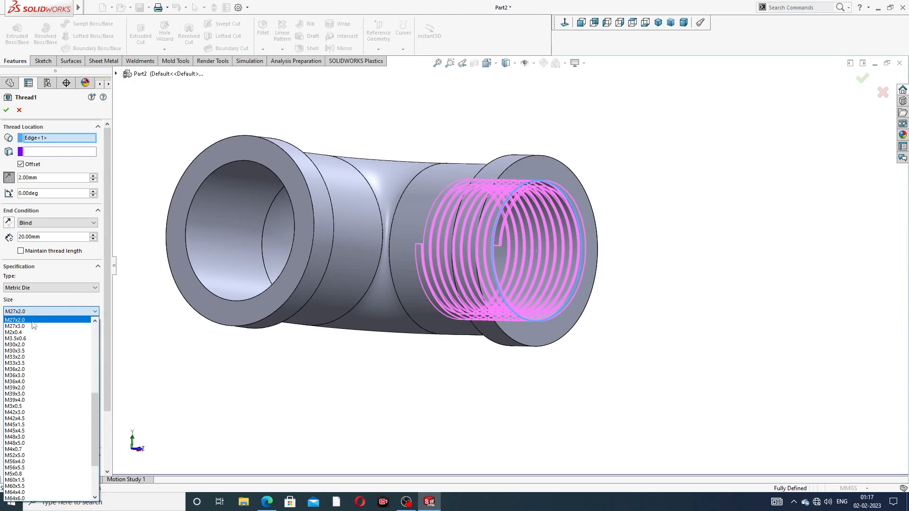
{"action": "scroll", "coordinate": [34, 329], "scroll_direction": "up", "scroll_amount": 2}
{"action": "scroll", "coordinate": [33, 329], "scroll_direction": "up", "scroll_amount": 1}
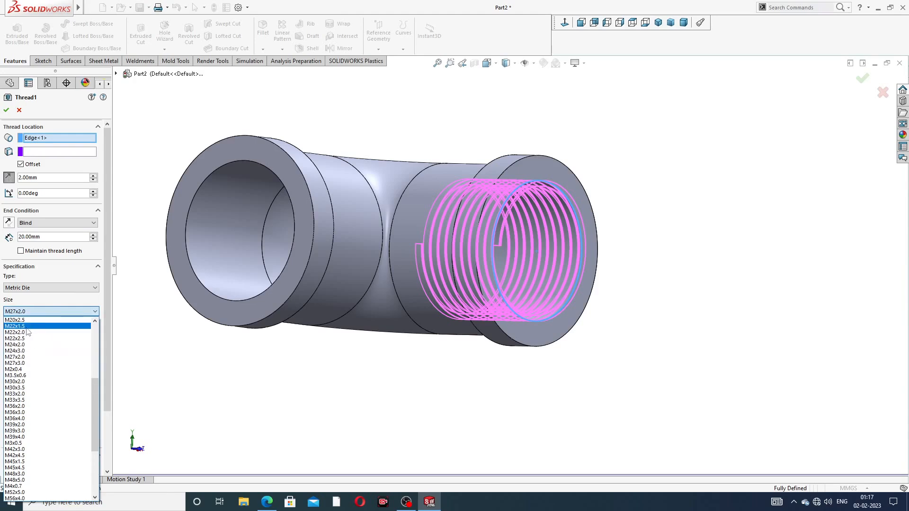
{"action": "left_click", "coordinate": [35, 326]}
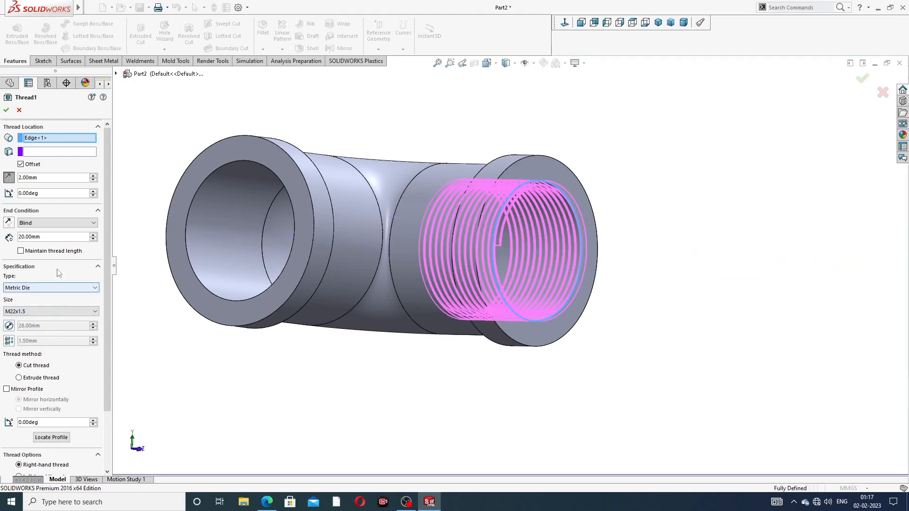
{"action": "left_click", "coordinate": [6, 110]}
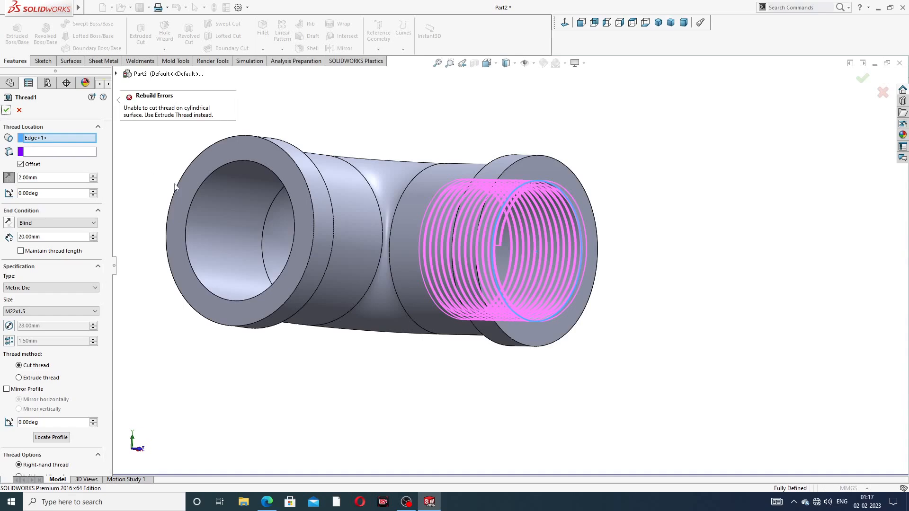
Step: Switch Thread1's type back to Metric Tap after the error and accept the edit
{"action": "middle_click_drag", "start_coordinate": [174, 186], "coordinate": [257, 189]}
{"action": "scroll", "coordinate": [302, 189], "scroll_direction": "up", "scroll_amount": 3}
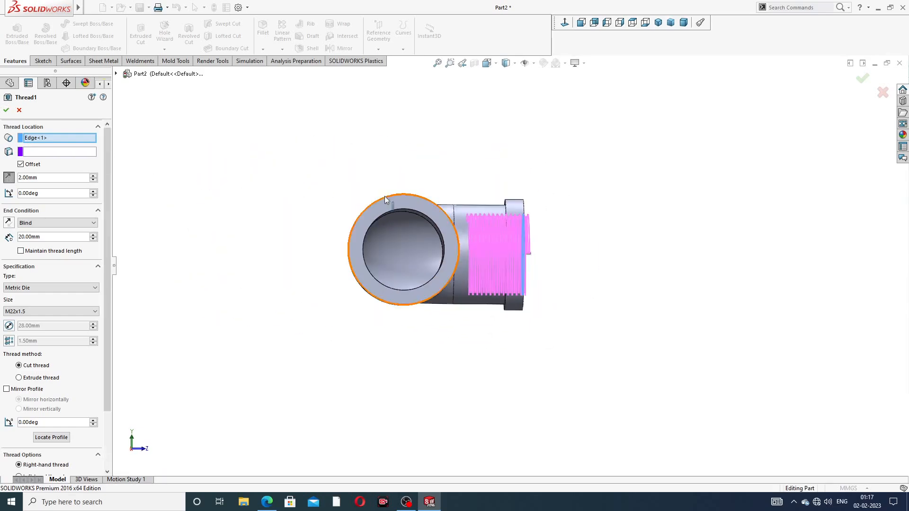
{"action": "middle_click_drag", "start_coordinate": [384, 196], "coordinate": [318, 176]}
{"action": "scroll", "coordinate": [373, 235], "scroll_direction": "down", "scroll_amount": 2}
{"action": "middle_click_drag", "start_coordinate": [304, 230], "coordinate": [366, 266]}
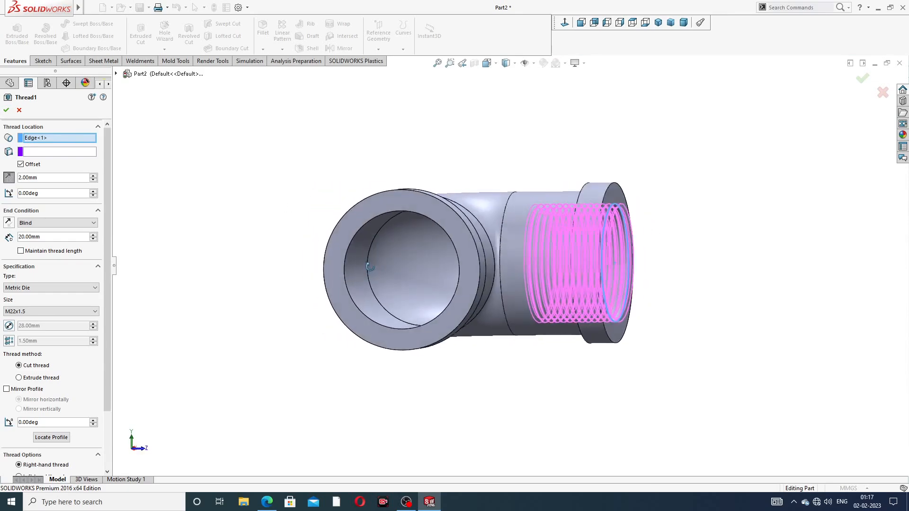
{"action": "left_click", "coordinate": [34, 288]}
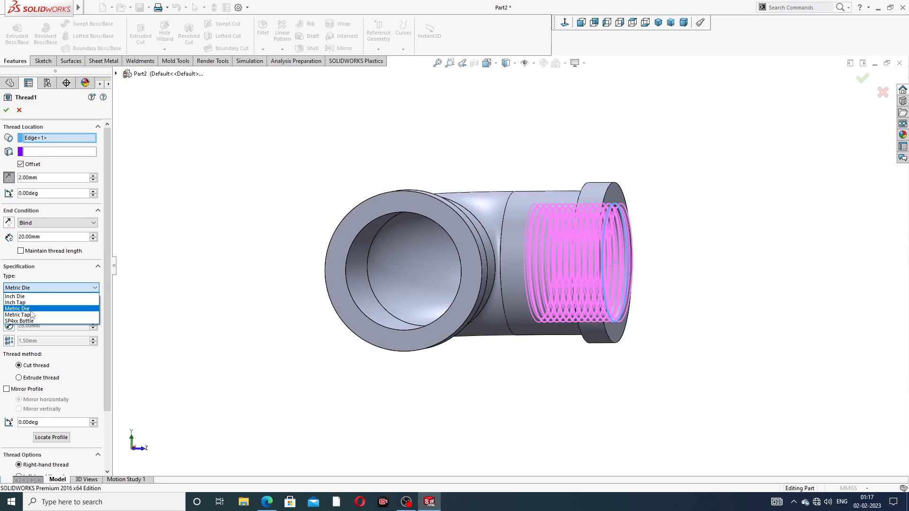
{"action": "left_click", "coordinate": [31, 314]}
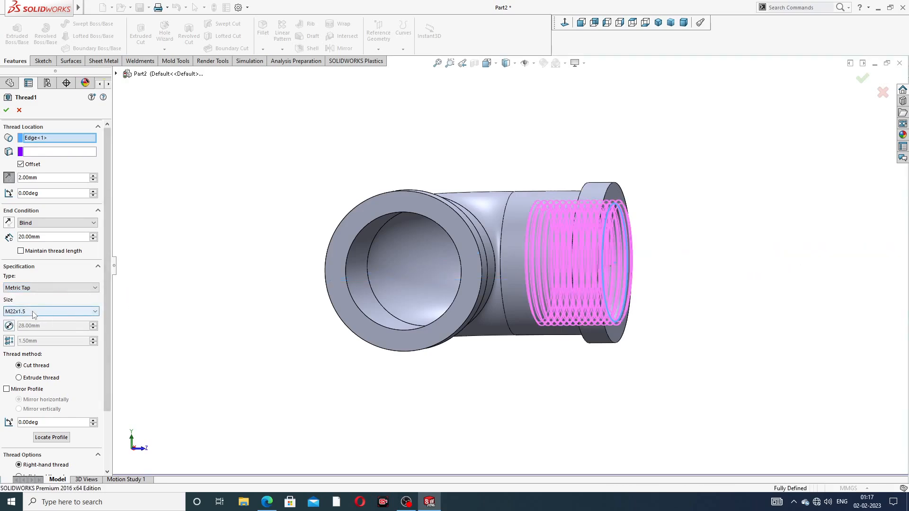
{"action": "left_click", "coordinate": [7, 110]}
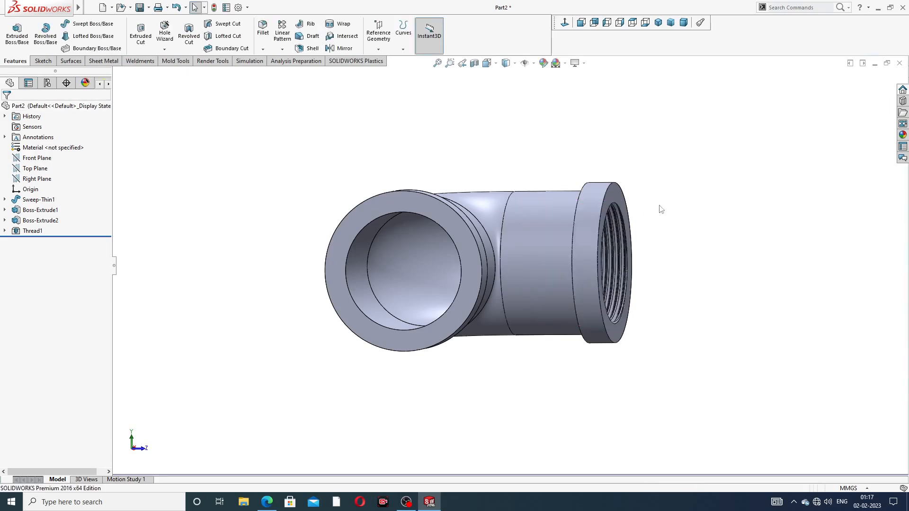
Step: Reopen Thread1's settings and view the PIPE ELBOW.PDF drawing for the thread specification
{"action": "scroll", "coordinate": [615, 255], "scroll_direction": "down", "scroll_amount": 5}
{"action": "scroll", "coordinate": [615, 246], "scroll_direction": "up", "scroll_amount": 4}
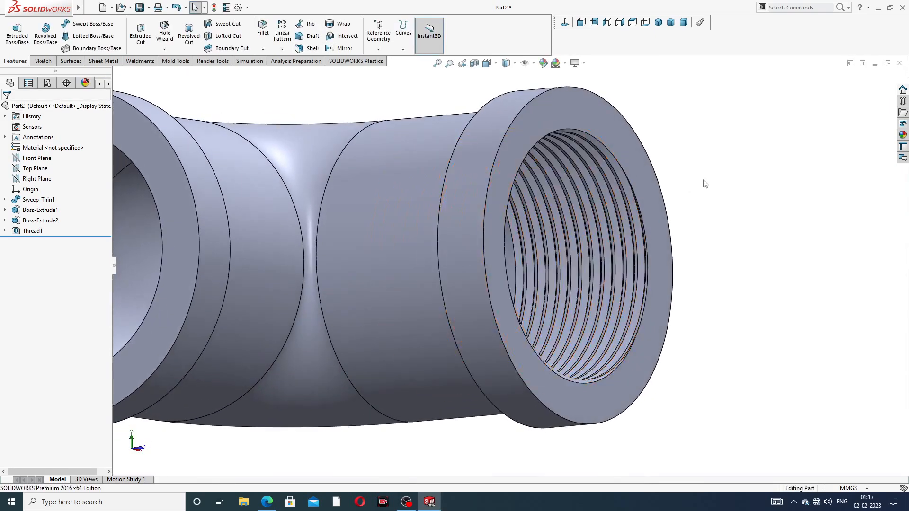
{"action": "scroll", "coordinate": [673, 211], "scroll_direction": "up", "scroll_amount": 2}
{"action": "middle_click_drag", "start_coordinate": [630, 239], "coordinate": [626, 258]}
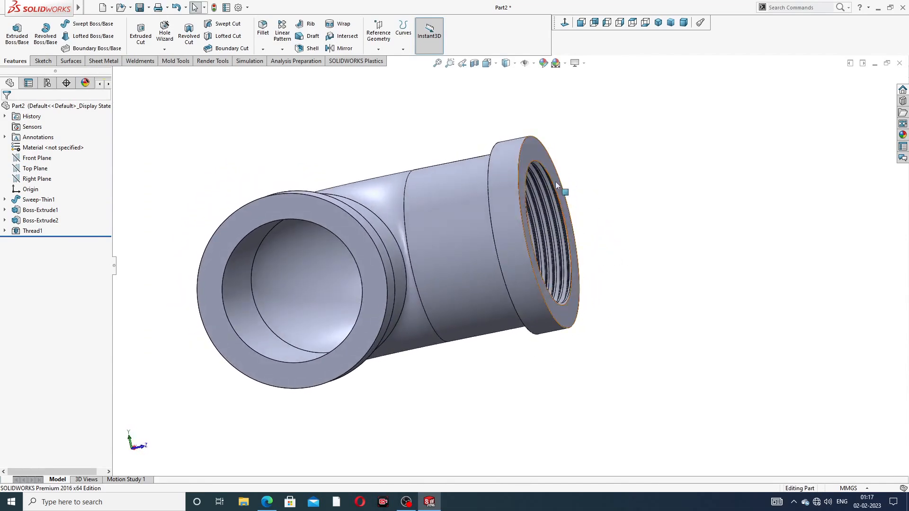
{"action": "left_click", "coordinate": [33, 231]}
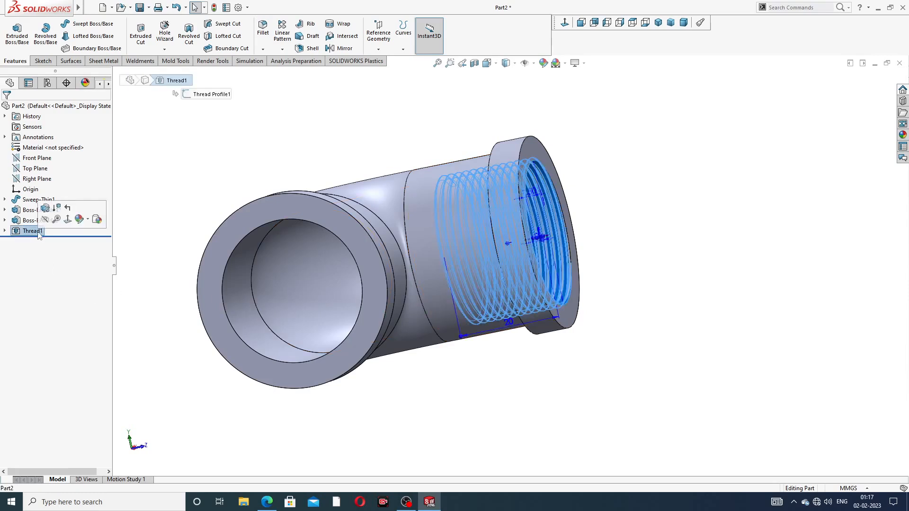
{"action": "left_click", "coordinate": [47, 209]}
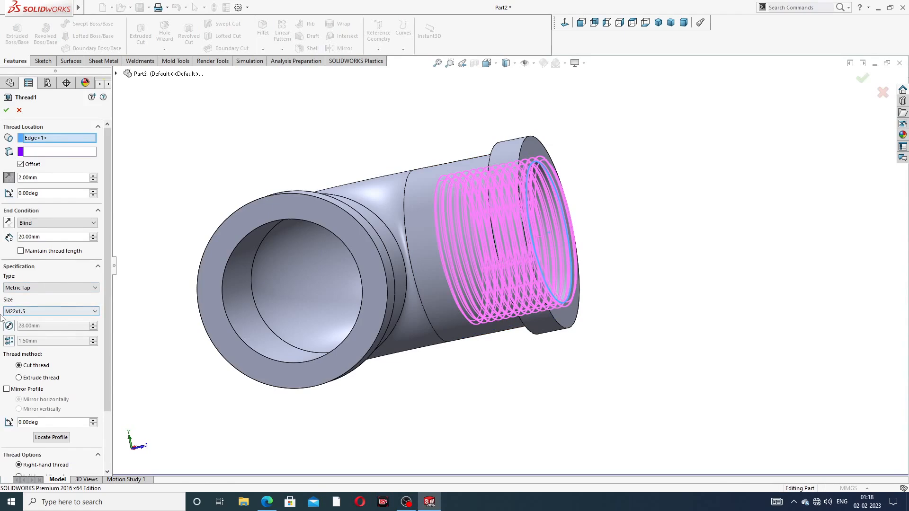
{"action": "left_click", "coordinate": [267, 502]}
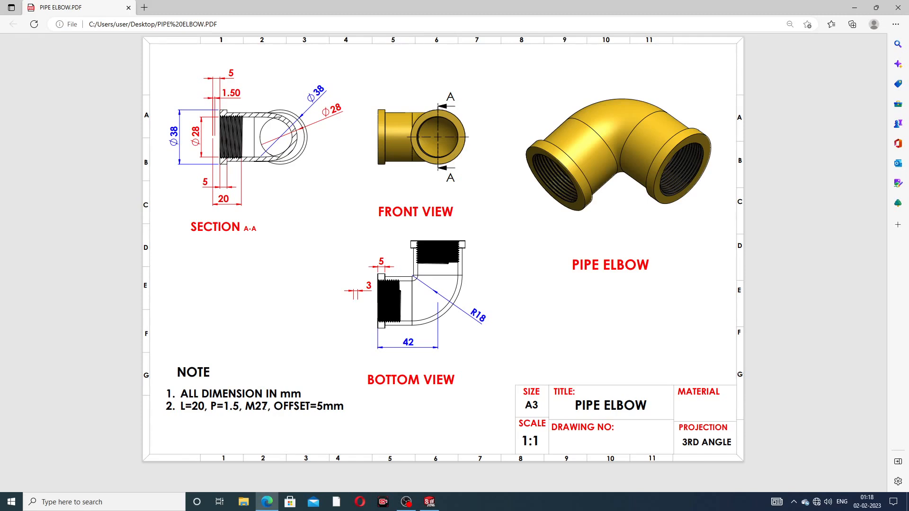
Step: Return to SOLIDWORKS showing Thread1: Metric Tap M22x1.5, 20 mm blind, 2 mm offset
{"action": "left_click", "coordinate": [267, 503]}
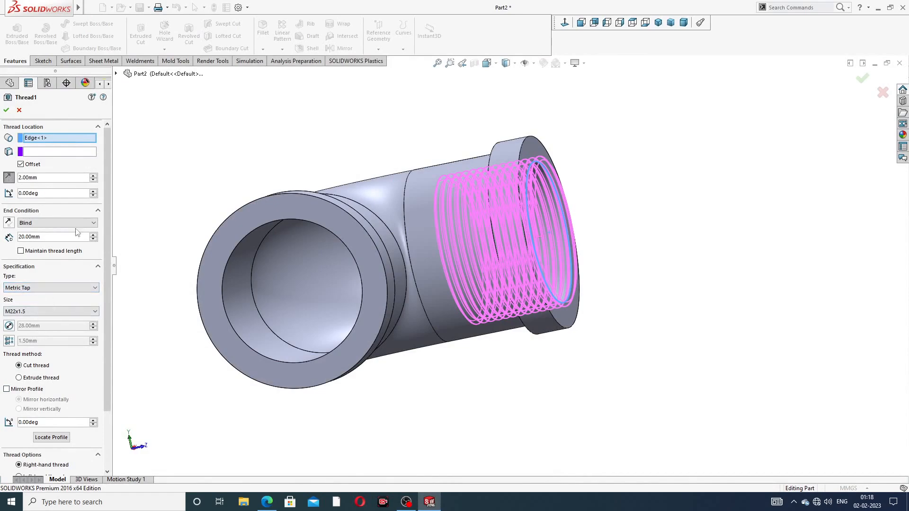
Step: Accept Thread1 and orbit to view the threaded end
{"action": "left_click", "coordinate": [6, 110]}
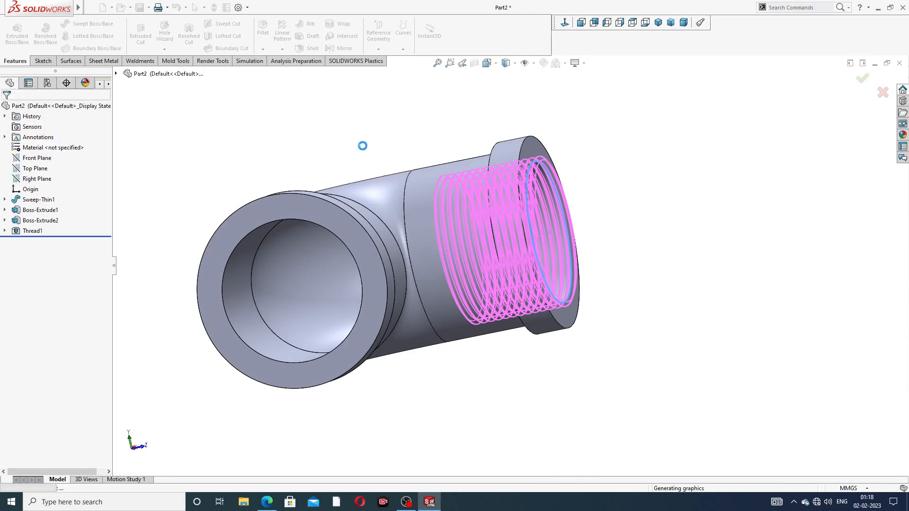
{"action": "scroll", "coordinate": [372, 169], "scroll_direction": "up", "scroll_amount": 3}
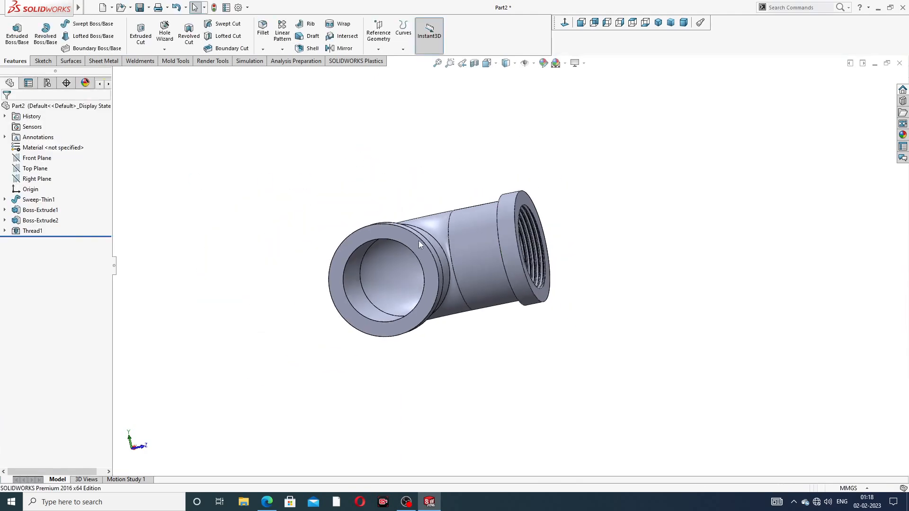
{"action": "middle_click_drag", "start_coordinate": [419, 240], "coordinate": [365, 186]}
{"action": "scroll", "coordinate": [334, 216], "scroll_direction": "down", "scroll_amount": 2}
{"action": "scroll", "coordinate": [361, 240], "scroll_direction": "down", "scroll_amount": 1}
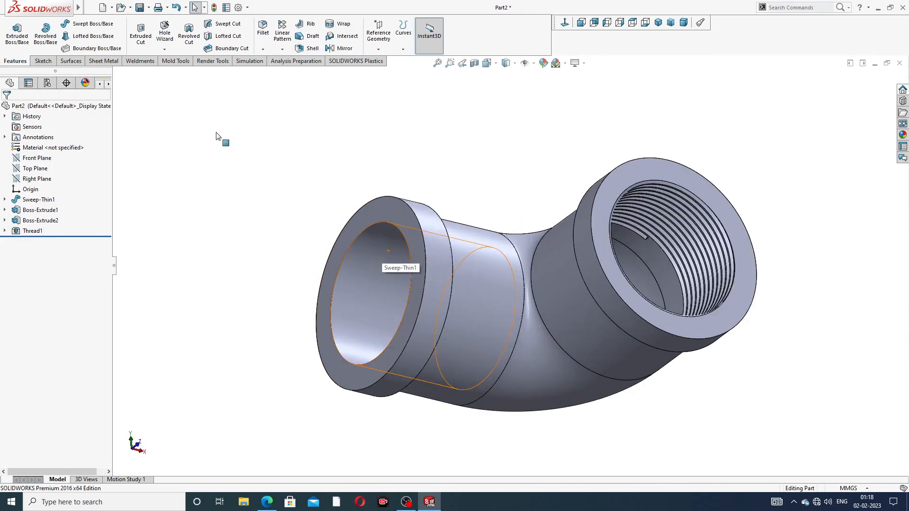
Step: Add Thread2 on the other end's circular edge with a reversed 2 mm start offset
{"action": "left_click", "coordinate": [164, 49]}
{"action": "left_click", "coordinate": [180, 73]}
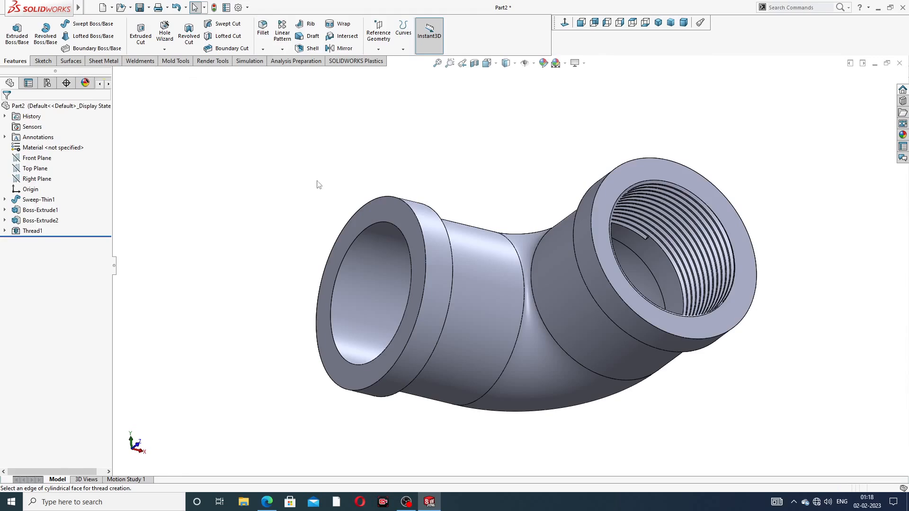
{"action": "scroll", "coordinate": [377, 254], "scroll_direction": "down", "scroll_amount": 2}
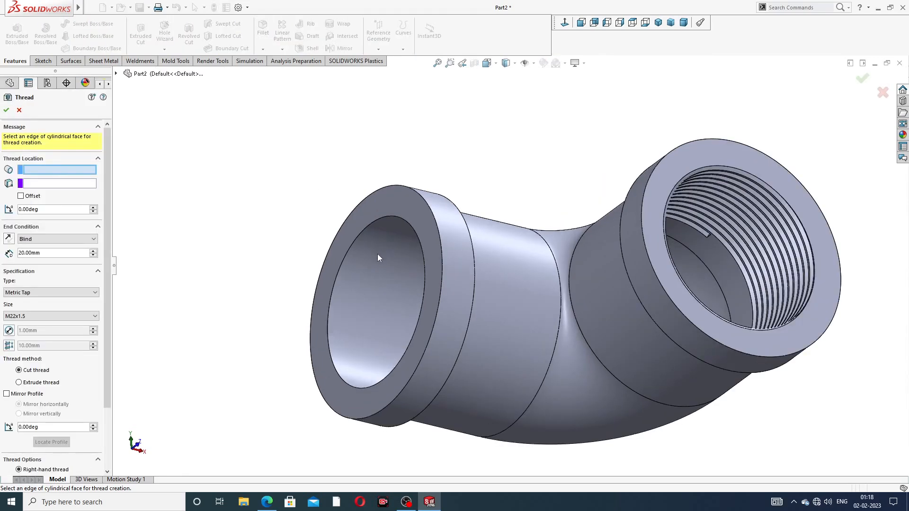
{"action": "left_click", "coordinate": [363, 229]}
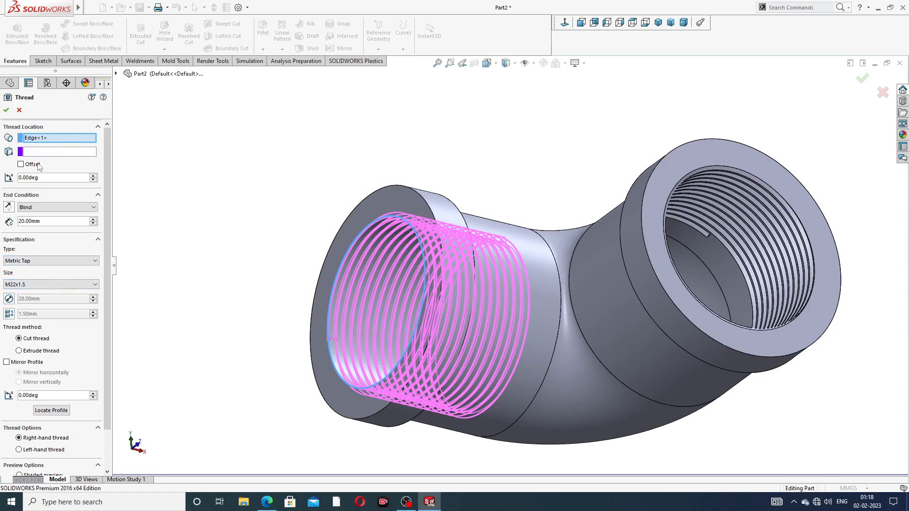
{"action": "left_click", "coordinate": [20, 163]}
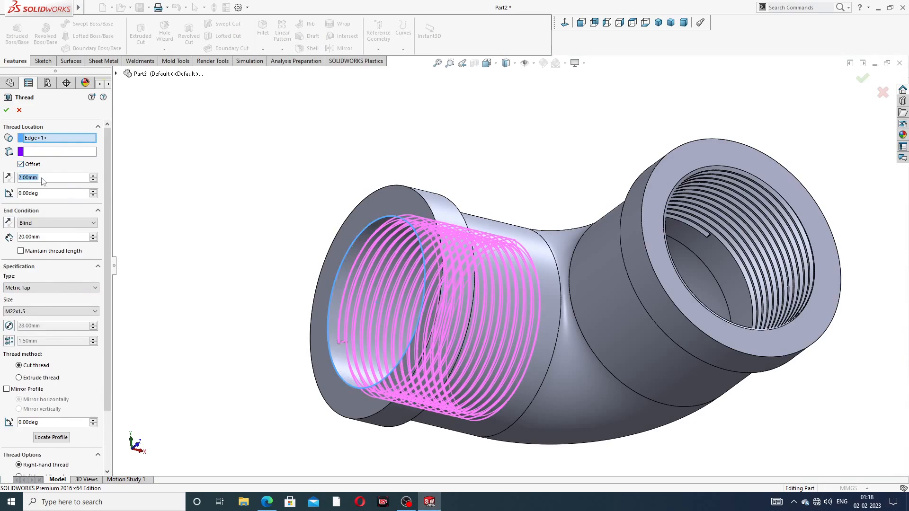
{"action": "left_click", "coordinate": [9, 177]}
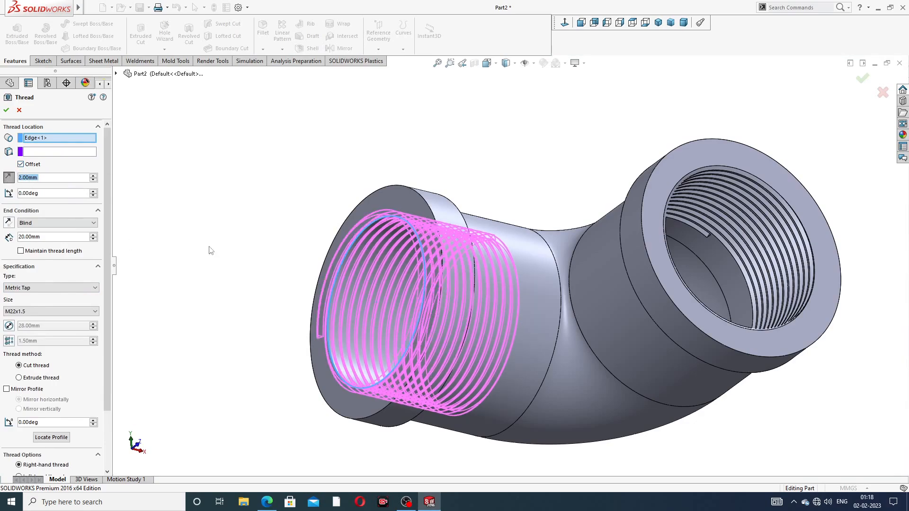
{"action": "scroll", "coordinate": [209, 247], "scroll_direction": "down", "scroll_amount": 1}
{"action": "middle_click_drag", "start_coordinate": [209, 249], "coordinate": [197, 254]}
{"action": "scroll", "coordinate": [288, 268], "scroll_direction": "up", "scroll_amount": 3}
{"action": "middle_click_drag", "start_coordinate": [289, 268], "coordinate": [377, 280]}
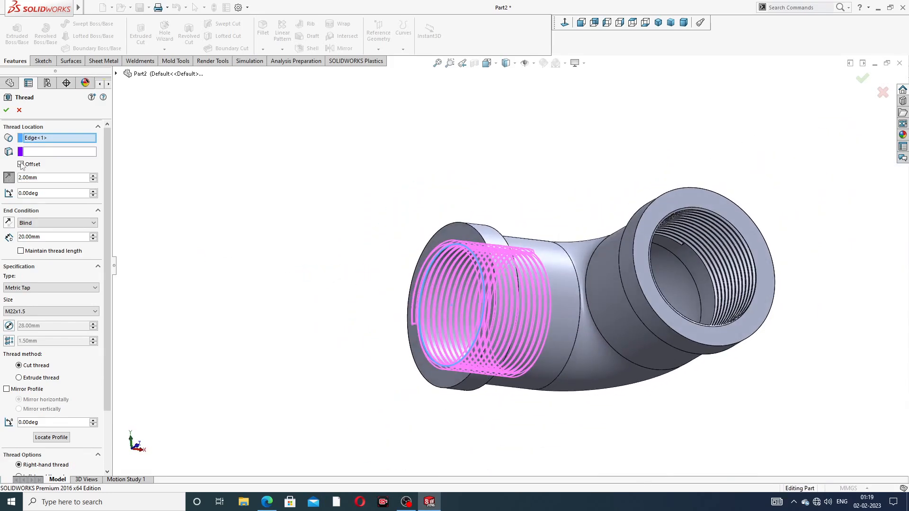
{"action": "left_click", "coordinate": [6, 109]}
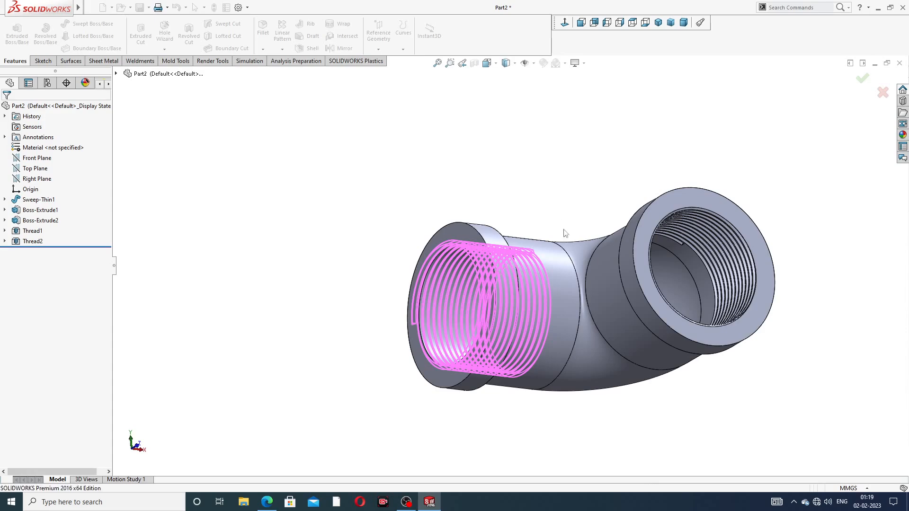
Step: Give Thread1 and Thread2 a dark grey appearance, RGB 64, 64, 64
{"action": "middle_click_drag", "start_coordinate": [558, 251], "coordinate": [360, 248]}
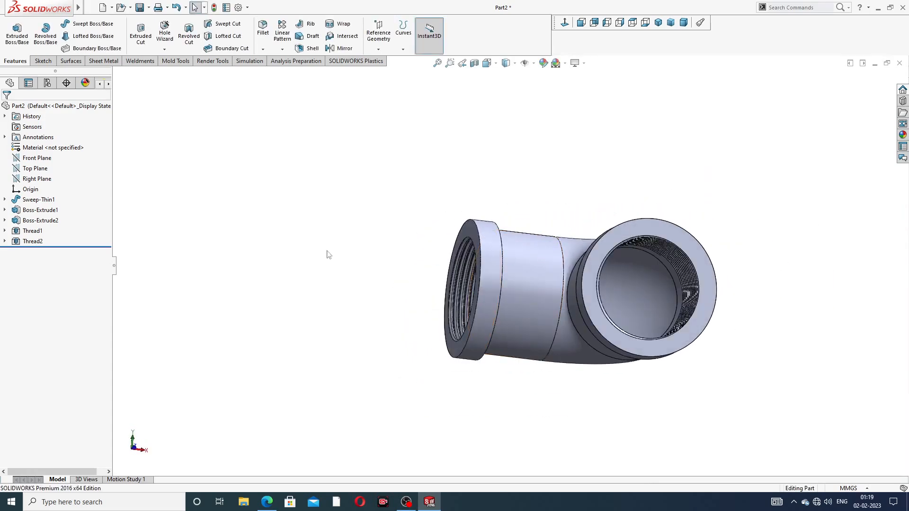
{"action": "left_click", "coordinate": [31, 231]}
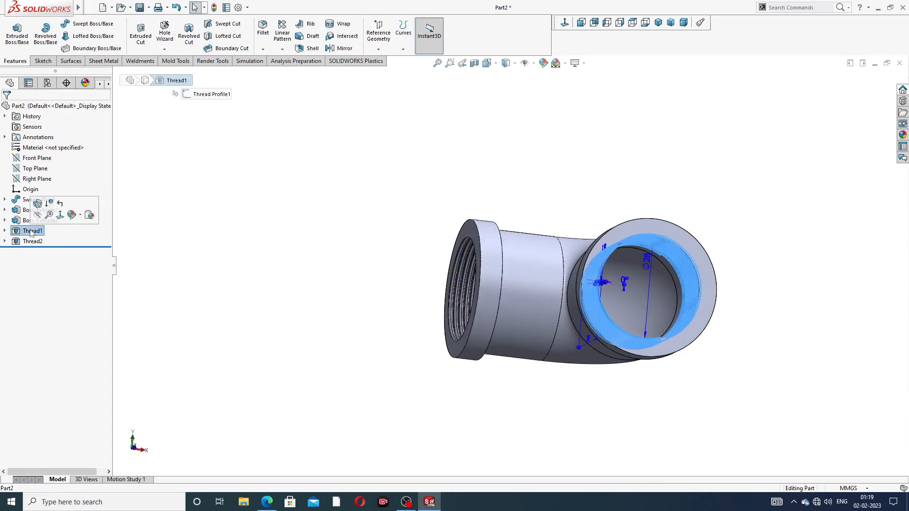
{"action": "left_click", "coordinate": [33, 242], "text": "ctrl"}
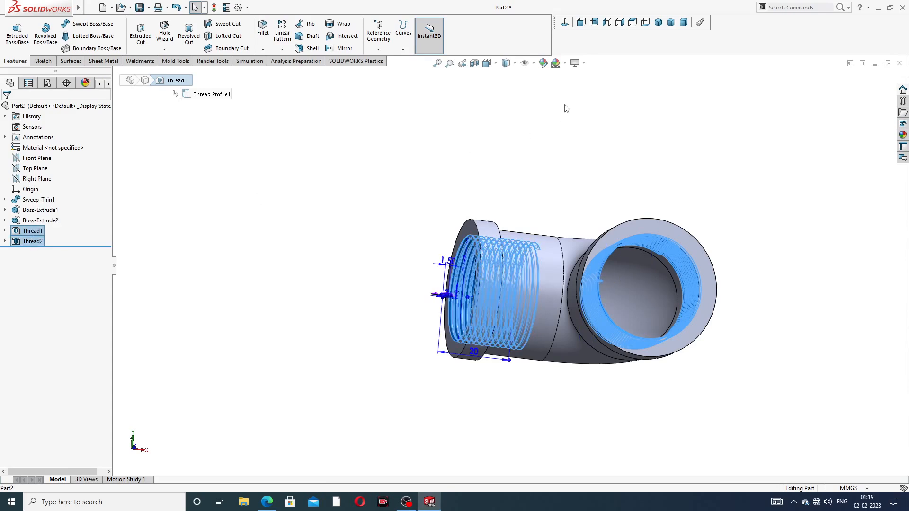
{"action": "left_click", "coordinate": [543, 63]}
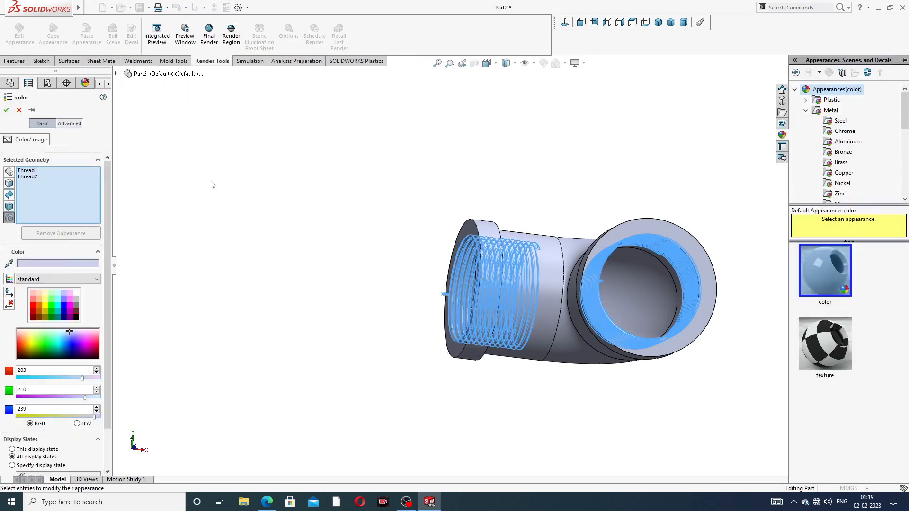
{"action": "left_click", "coordinate": [76, 313]}
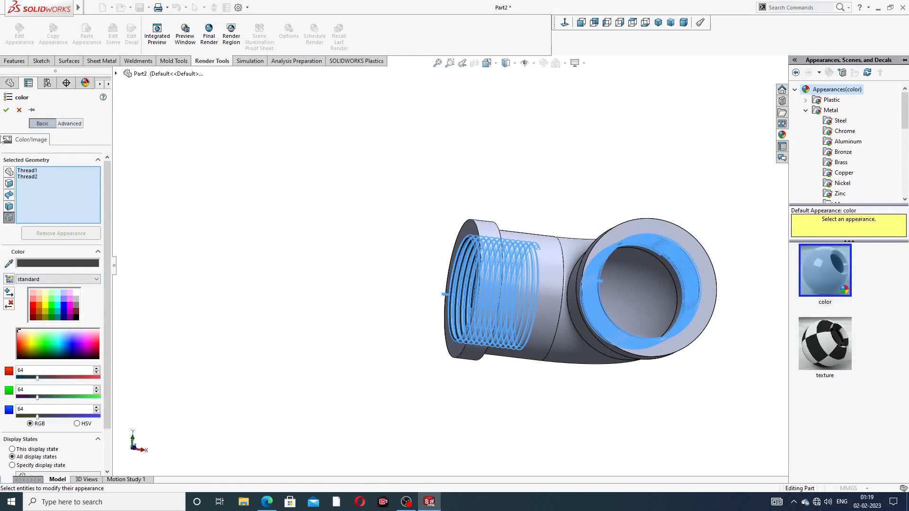
{"action": "left_click", "coordinate": [6, 109]}
{"action": "middle_click_drag", "start_coordinate": [447, 263], "coordinate": [657, 248]}
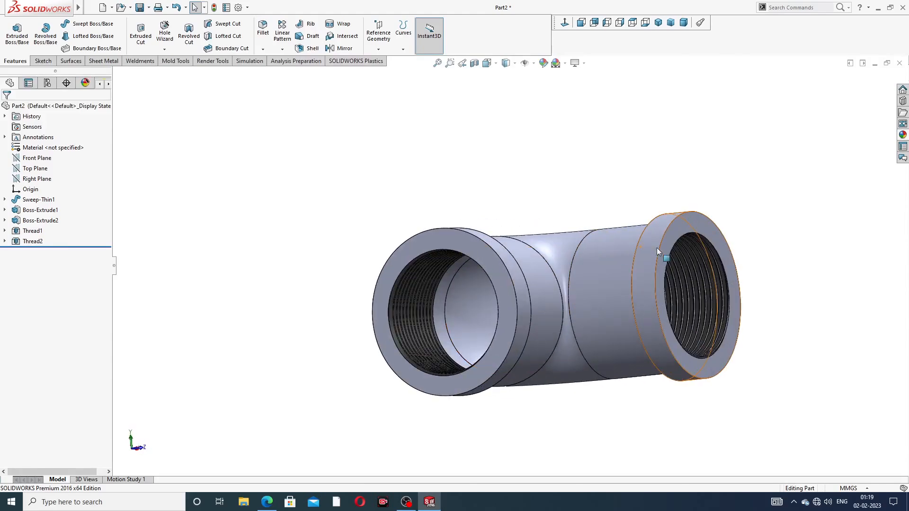
Step: Apply the polished brass metal appearance to the whole elbow
{"action": "left_click", "coordinate": [902, 135]}
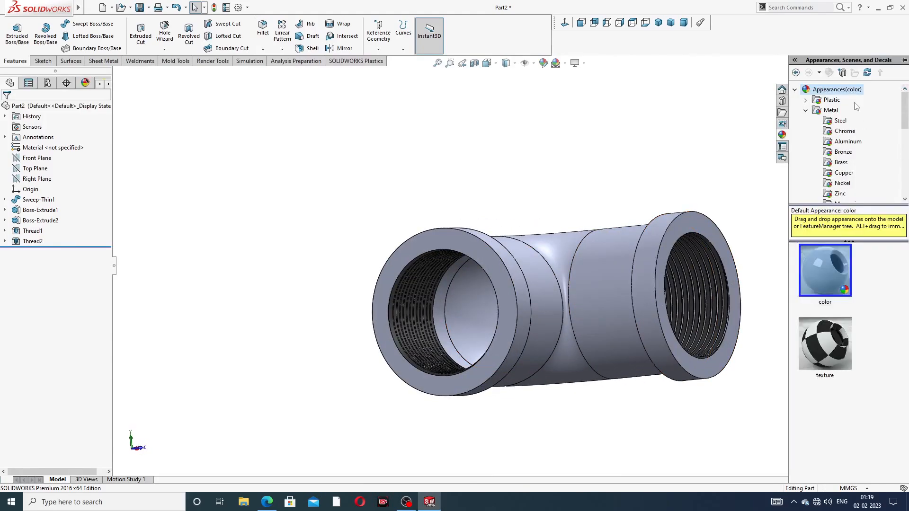
{"action": "left_click", "coordinate": [835, 110]}
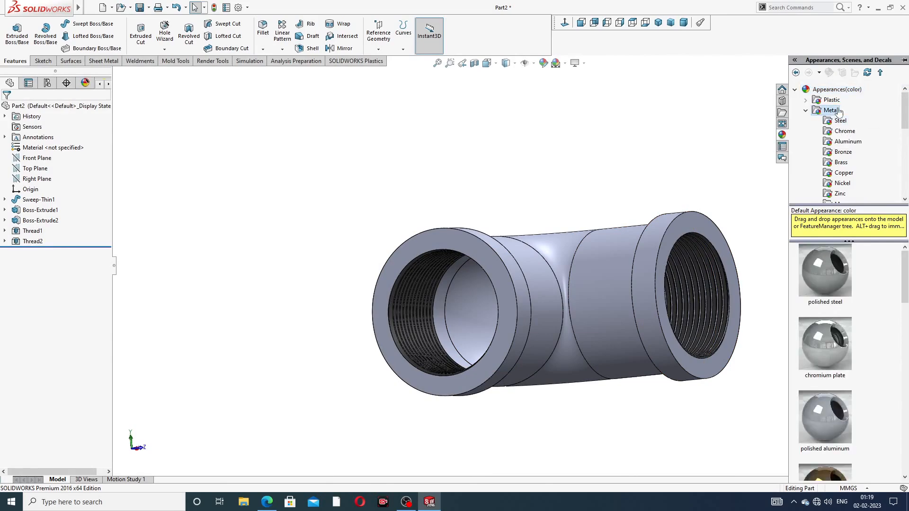
{"action": "left_click", "coordinate": [847, 142]}
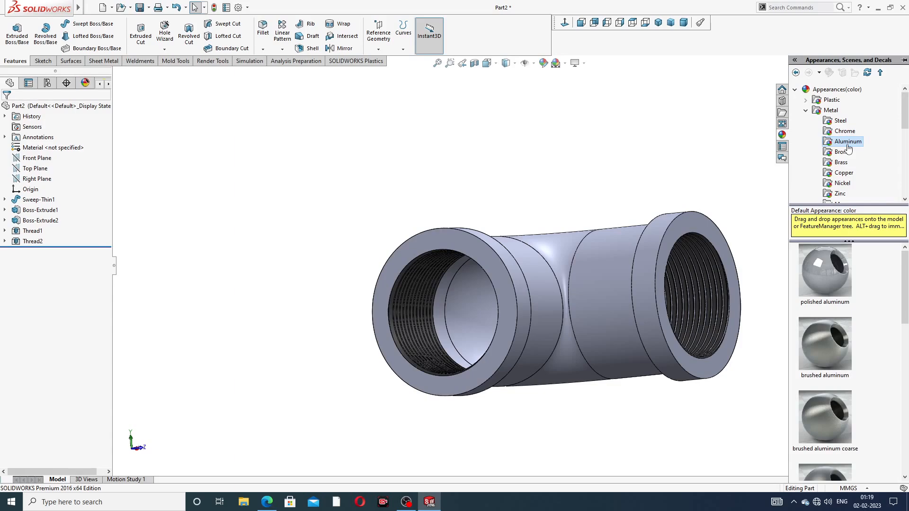
{"action": "left_click", "coordinate": [841, 162]}
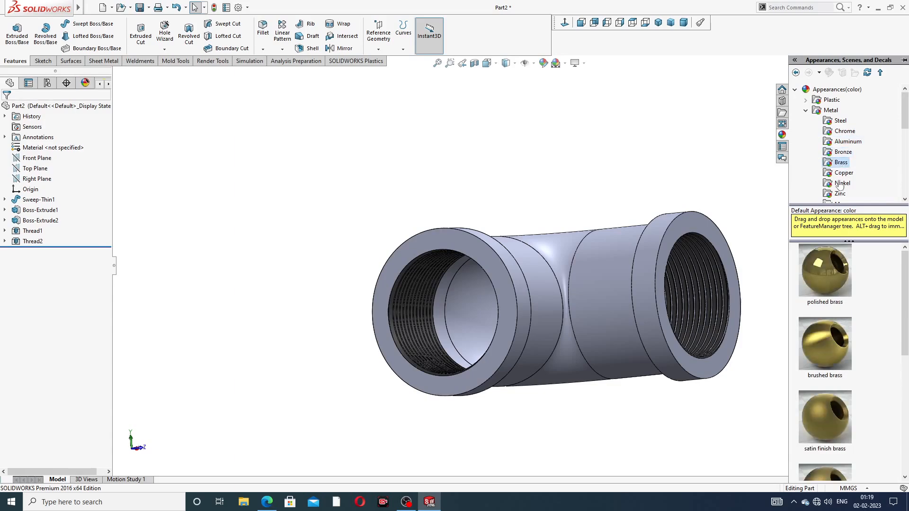
{"action": "double_click", "coordinate": [824, 255]}
{"action": "middle_click_drag", "start_coordinate": [700, 303], "coordinate": [679, 354]}
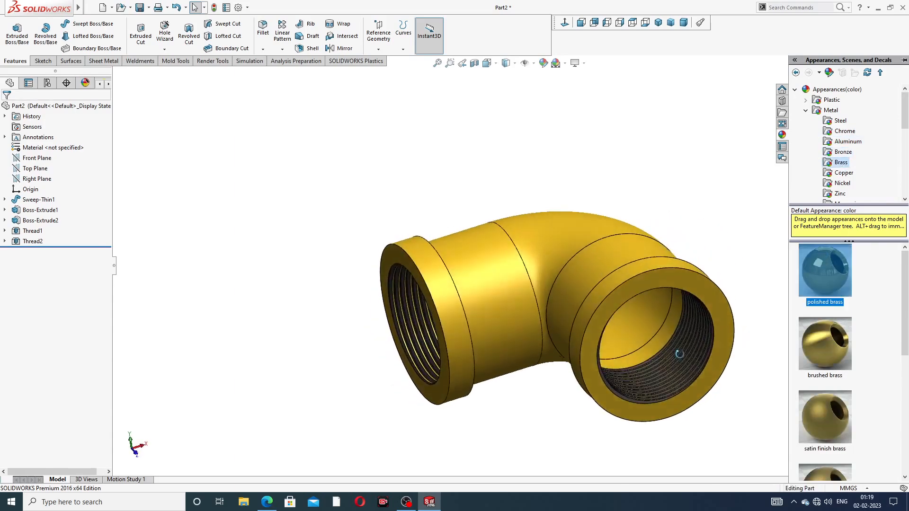
Step: Turn on Cartoon display, accepting the rendering notice
{"action": "left_click", "coordinate": [575, 63]}
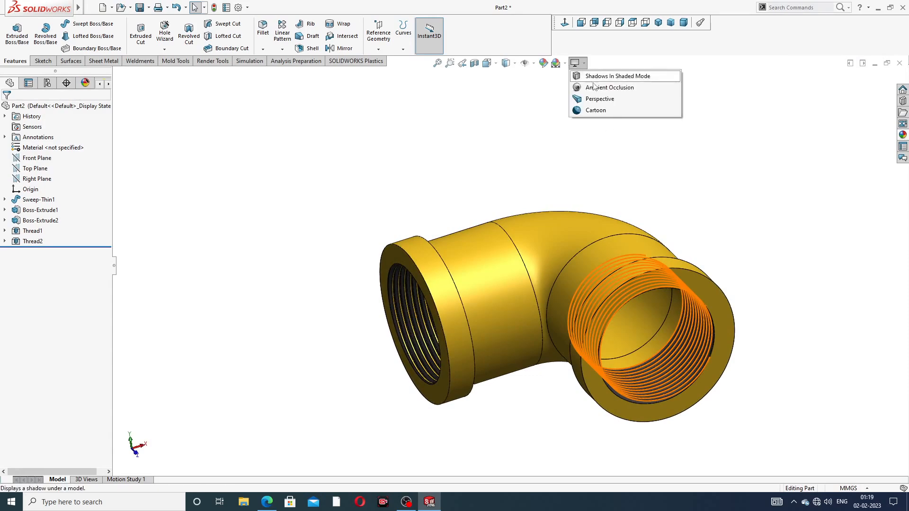
{"action": "left_click", "coordinate": [595, 110]}
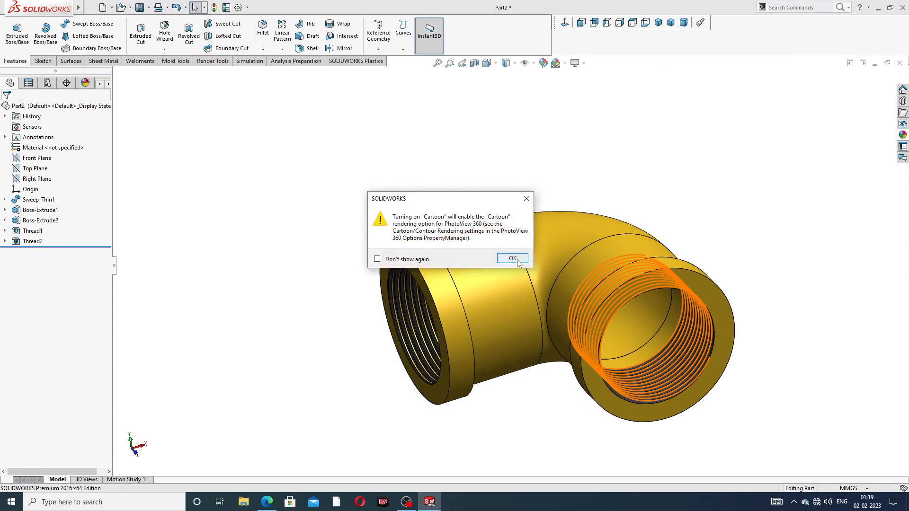
{"action": "left_click", "coordinate": [517, 261]}
{"action": "scroll", "coordinate": [591, 300], "scroll_direction": "down", "scroll_amount": 3}
{"action": "scroll", "coordinate": [590, 300], "scroll_direction": "up", "scroll_amount": 3}
{"action": "mouse_move", "coordinate": [590, 300]}
{"action": "middle_mouse_down"}
{"action": "mouse_move", "coordinate": [586, 282]}
{"action": "mouse_move", "coordinate": [648, 277]}
{"action": "mouse_move", "coordinate": [517, 294]}
{"action": "mouse_move", "coordinate": [505, 262]}
{"action": "mouse_move", "coordinate": [559, 197]}
{"action": "middle_mouse_up"}
{"action": "scroll", "coordinate": [517, 296], "scroll_direction": "down", "scroll_amount": 3}
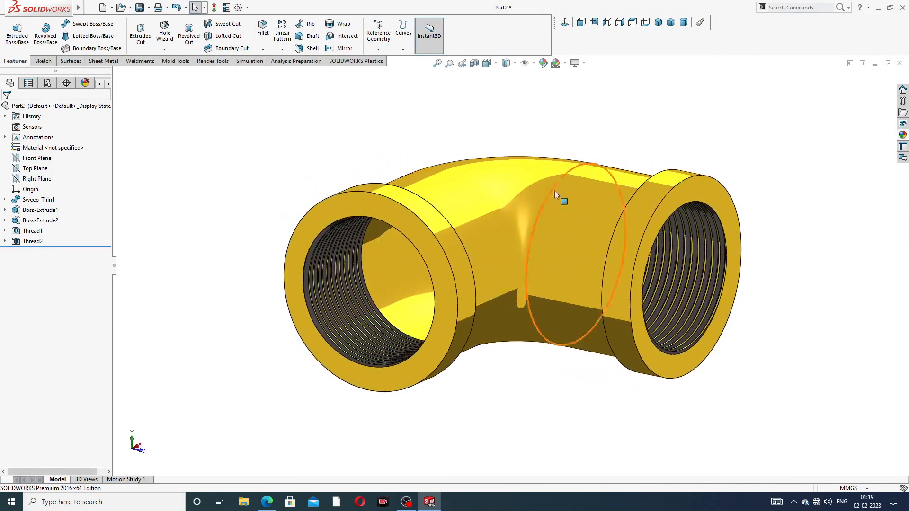
{"action": "left_click", "coordinate": [657, 24]}
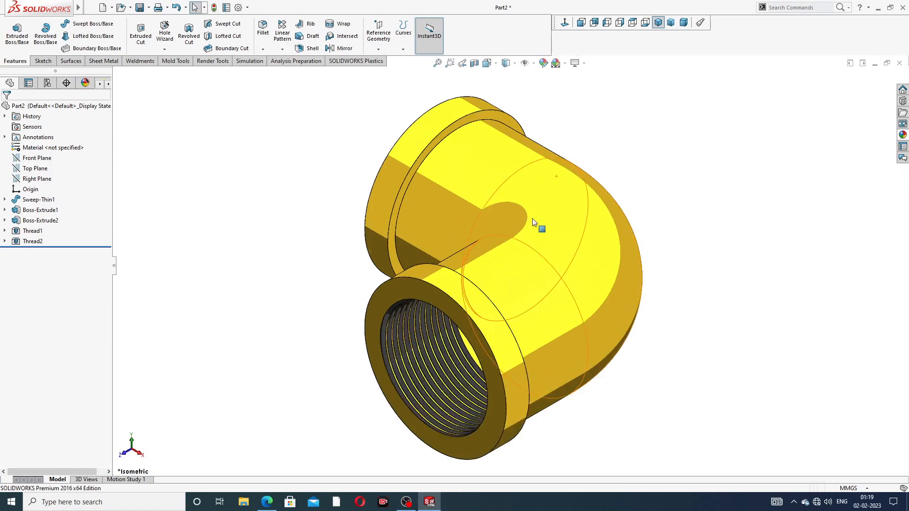
{"action": "middle_click_drag", "start_coordinate": [535, 225], "coordinate": [561, 336]}
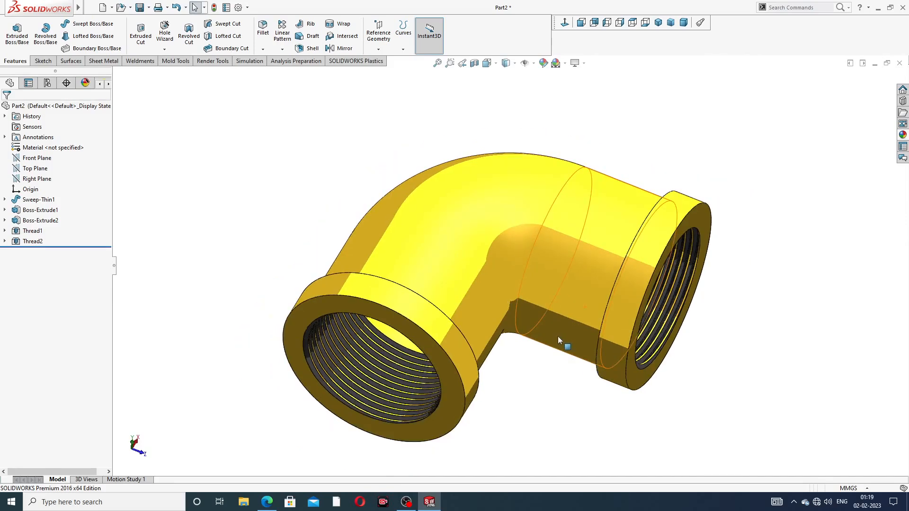
{"action": "scroll", "coordinate": [558, 336], "scroll_direction": "down", "scroll_amount": 1}
{"action": "scroll", "coordinate": [559, 331], "scroll_direction": "up", "scroll_amount": 1}
{"action": "scroll", "coordinate": [560, 332], "scroll_direction": "down", "scroll_amount": 1}
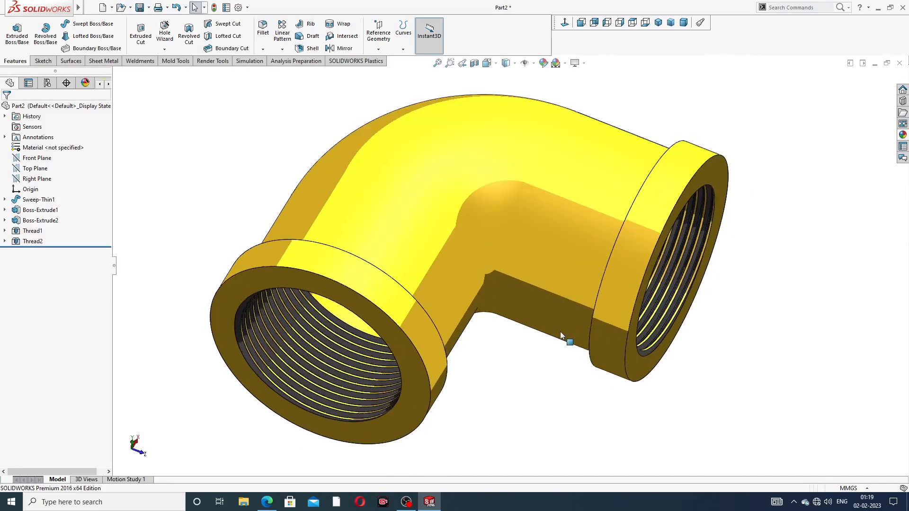
{"action": "scroll", "coordinate": [729, 263], "scroll_direction": "up", "scroll_amount": 2}
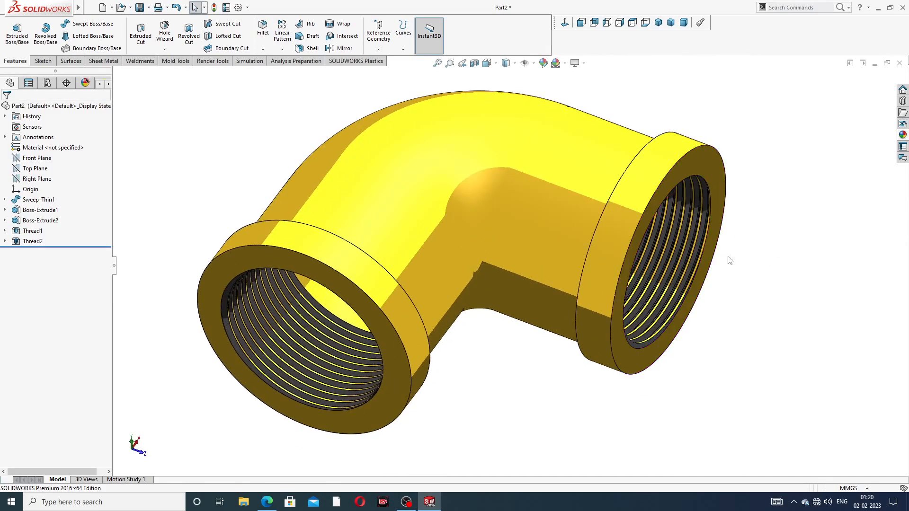
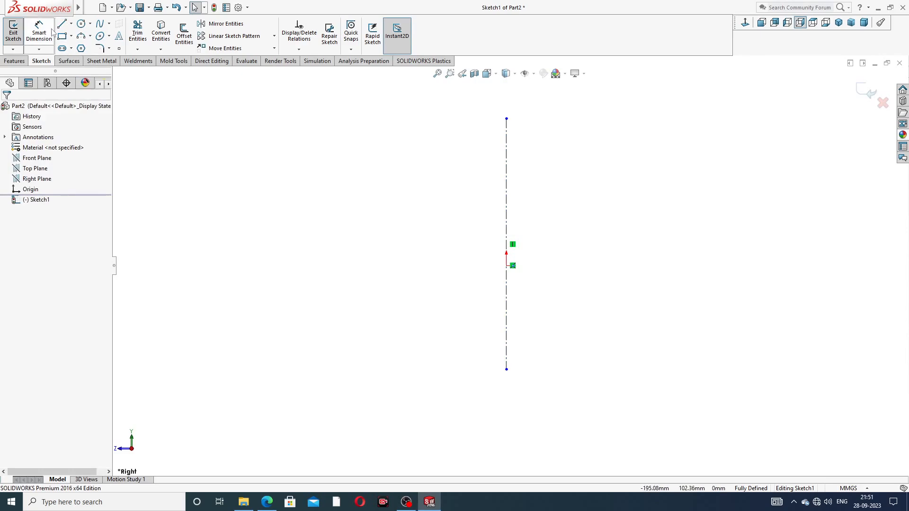
Step: Draw a horizontal centerline through the origin and lengthen its right end outward
{"action": "left_click", "coordinate": [71, 23]}
{"action": "left_click", "coordinate": [87, 47]}
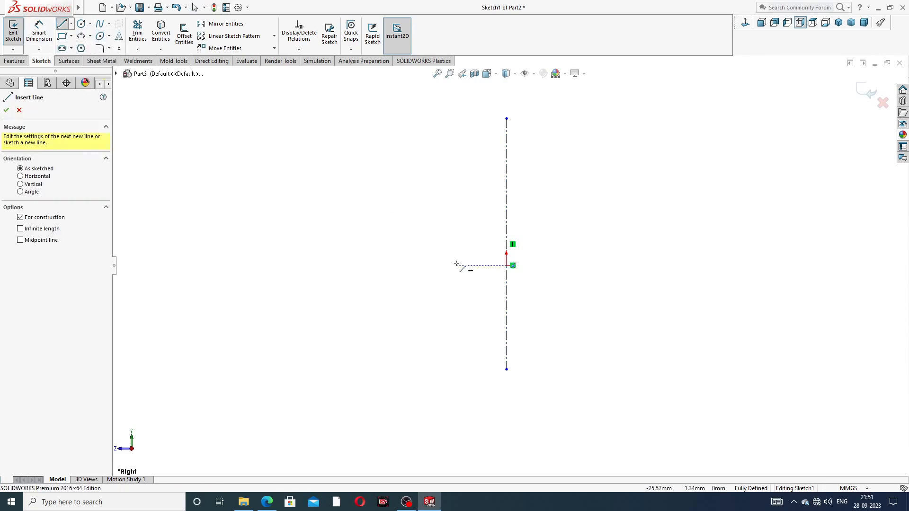
{"action": "left_click", "coordinate": [385, 266]}
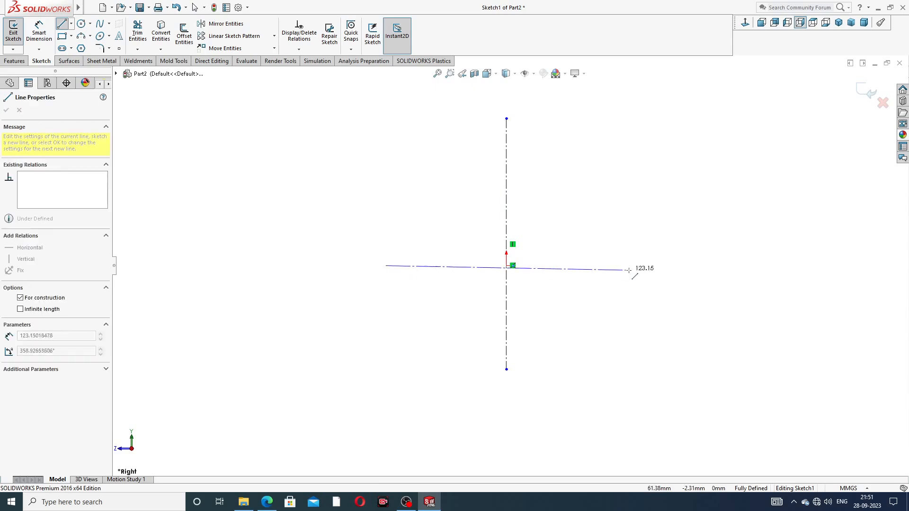
{"action": "left_click", "coordinate": [648, 266]}
{"action": "right_click", "coordinate": [631, 197]}
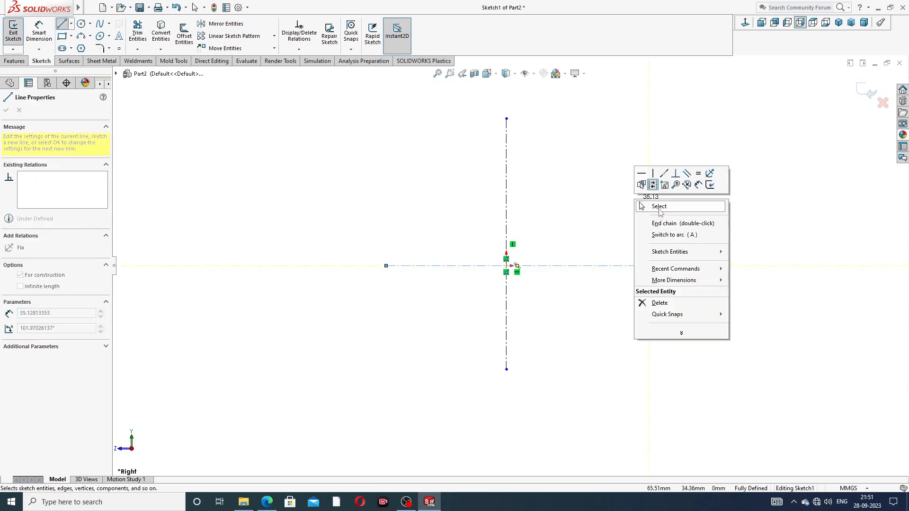
{"action": "left_click", "coordinate": [644, 212]}
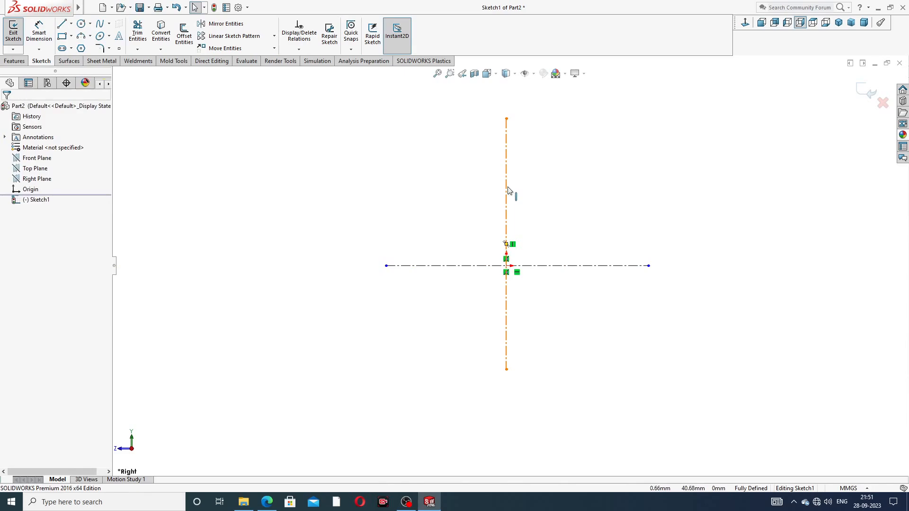
{"action": "left_click_drag", "start_coordinate": [648, 266], "coordinate": [689, 266]}
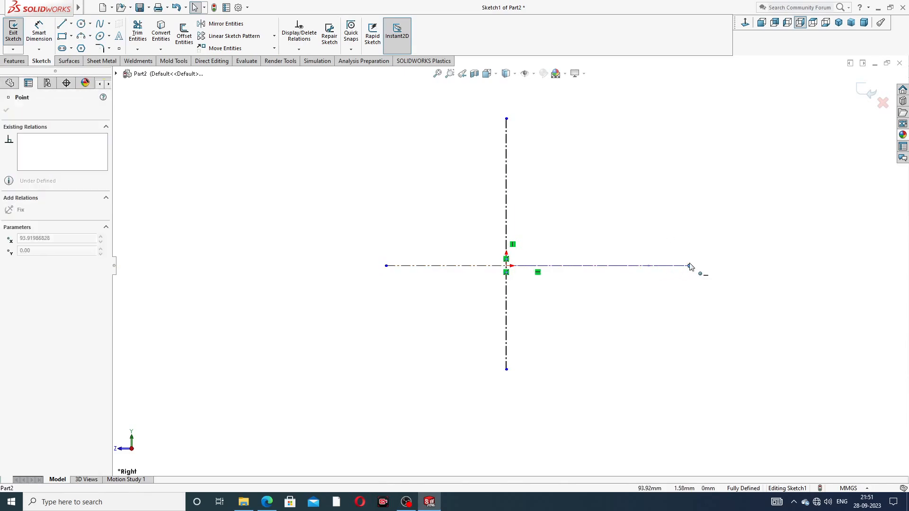
{"action": "left_click", "coordinate": [628, 210]}
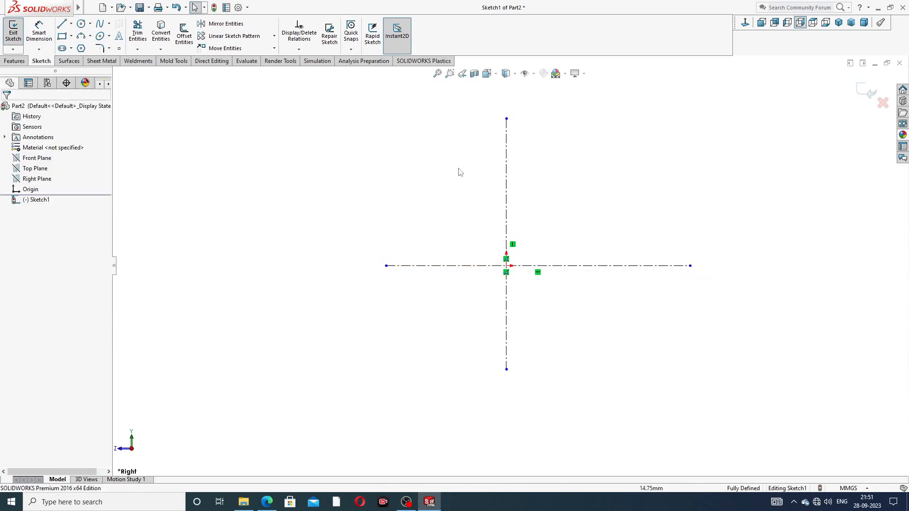
{"action": "left_click", "coordinate": [62, 24]}
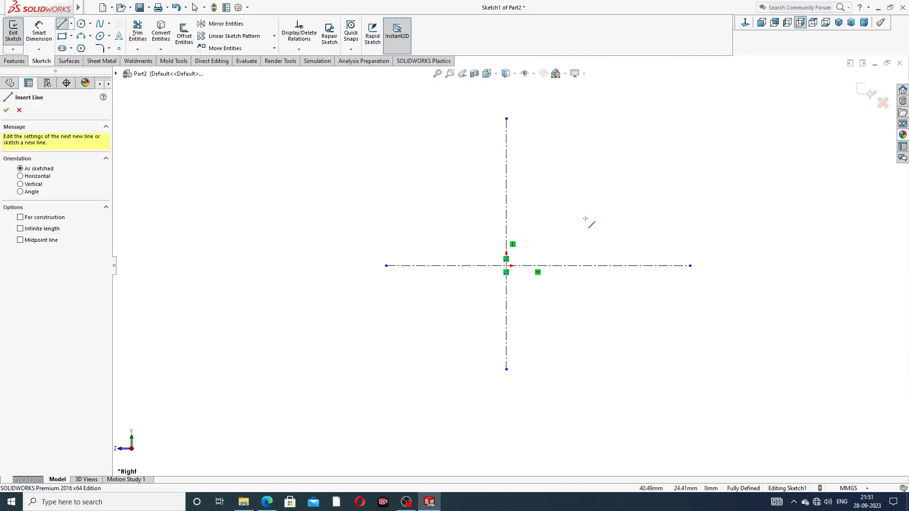
Step: Draw the profile's bottom edge, slanted edge, step and outer vertical edge right of the axis
{"action": "left_click", "coordinate": [551, 266]}
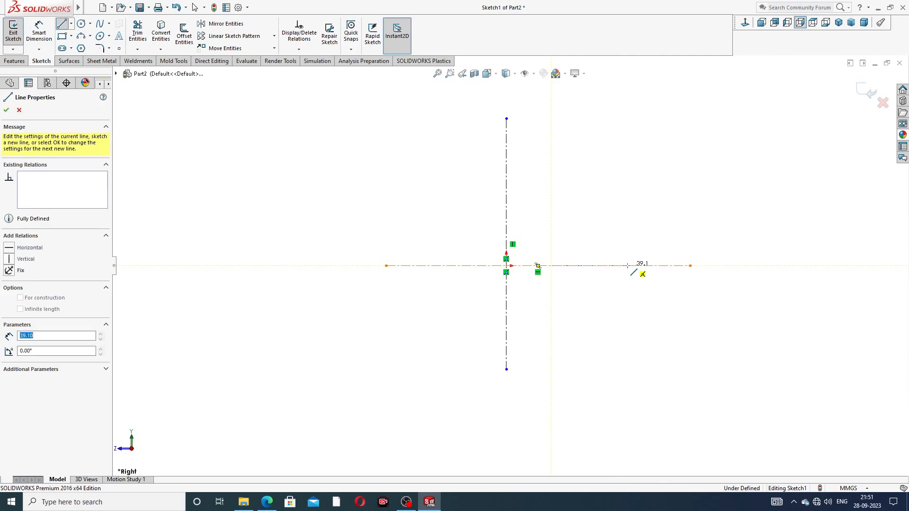
{"action": "left_click", "coordinate": [627, 266]}
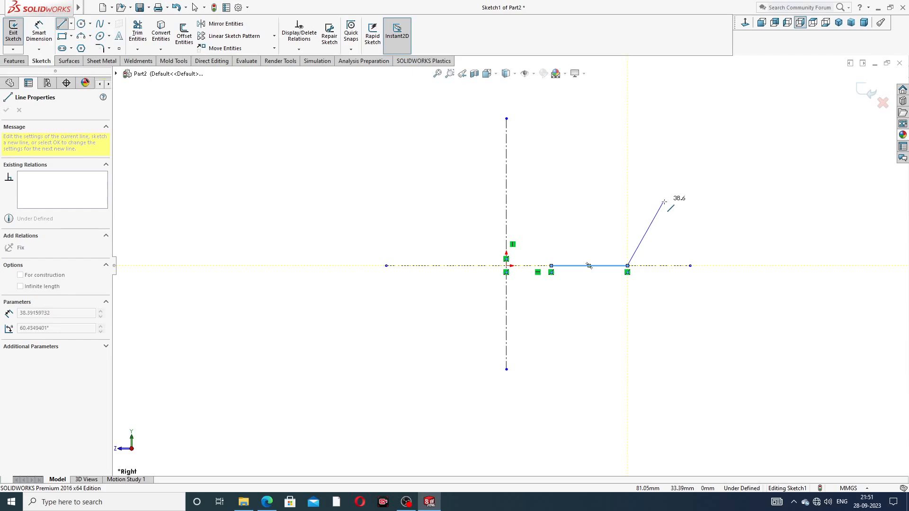
{"action": "left_click", "coordinate": [662, 204]}
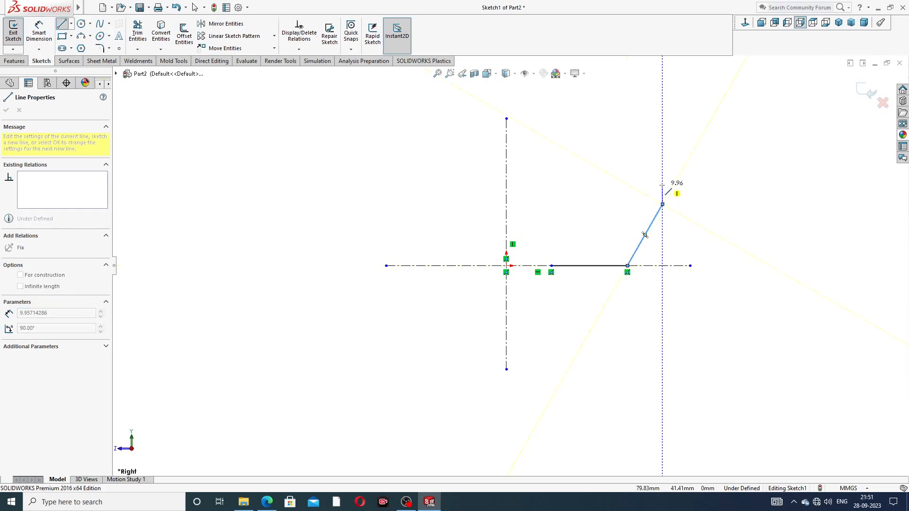
{"action": "left_click", "coordinate": [662, 185]}
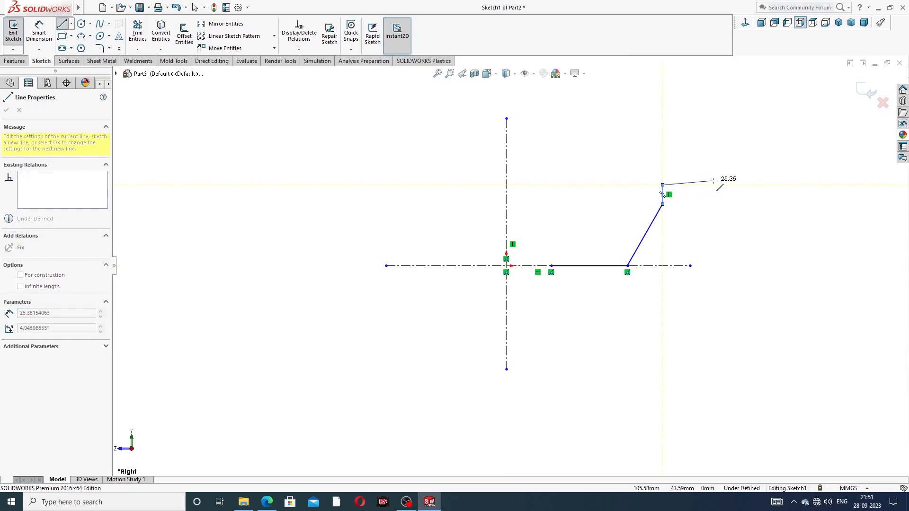
{"action": "left_click", "coordinate": [733, 185]}
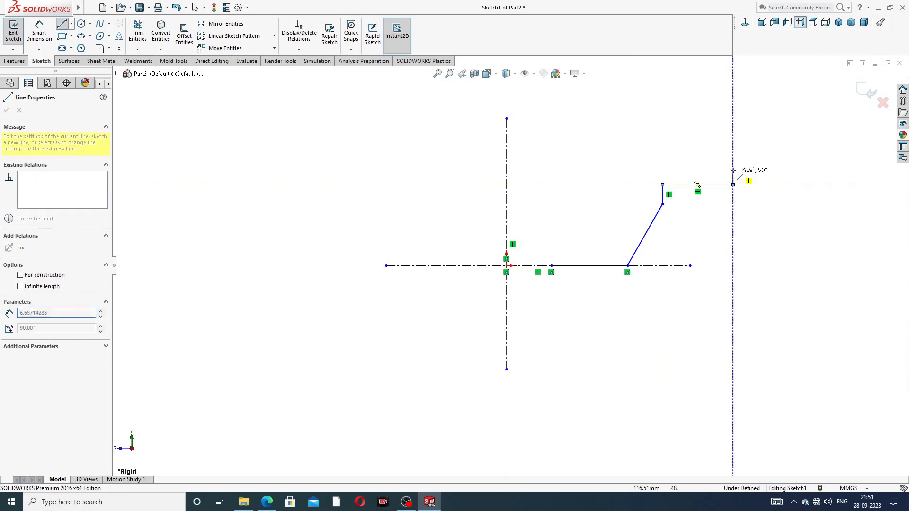
{"action": "left_click", "coordinate": [733, 143]}
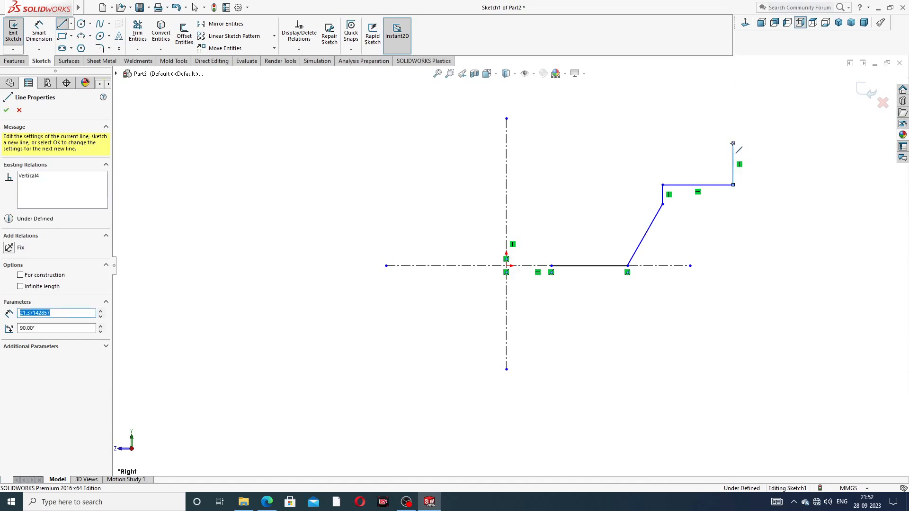
Step: Complete the top edge with a small tangent arc, then the inner vertical and angled edges, closing the profile
{"action": "left_click", "coordinate": [672, 143]}
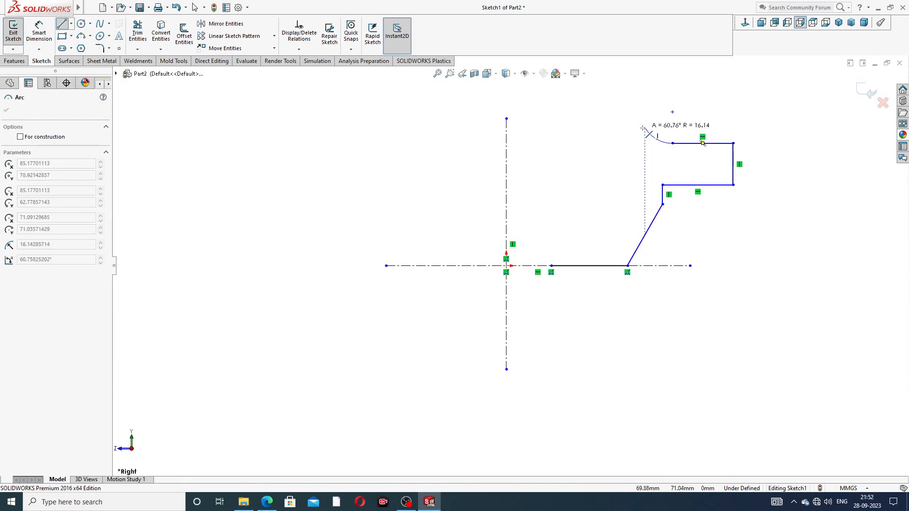
{"action": "left_click", "coordinate": [648, 134]}
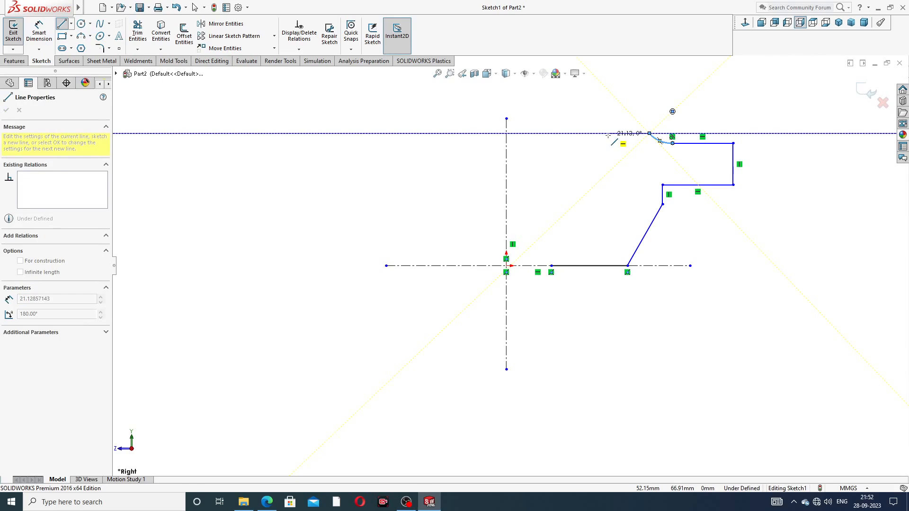
{"action": "left_click", "coordinate": [577, 134]}
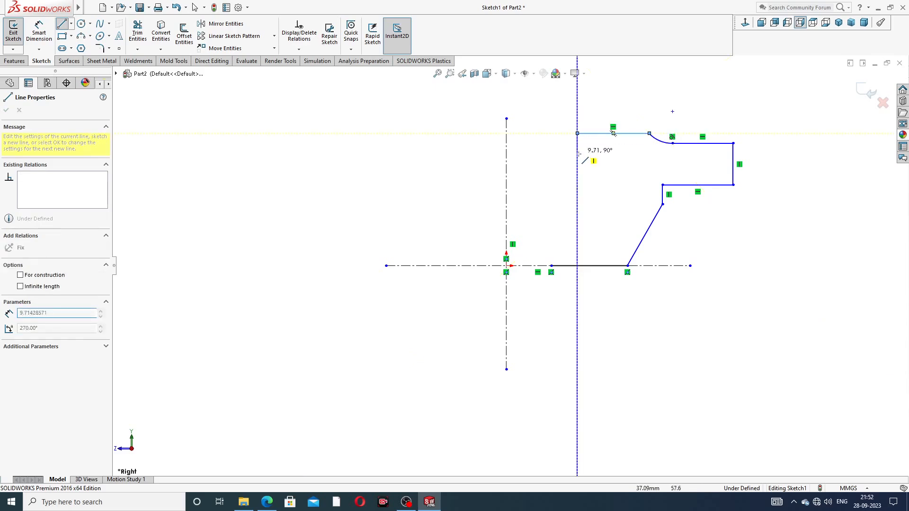
{"action": "left_click", "coordinate": [578, 214]}
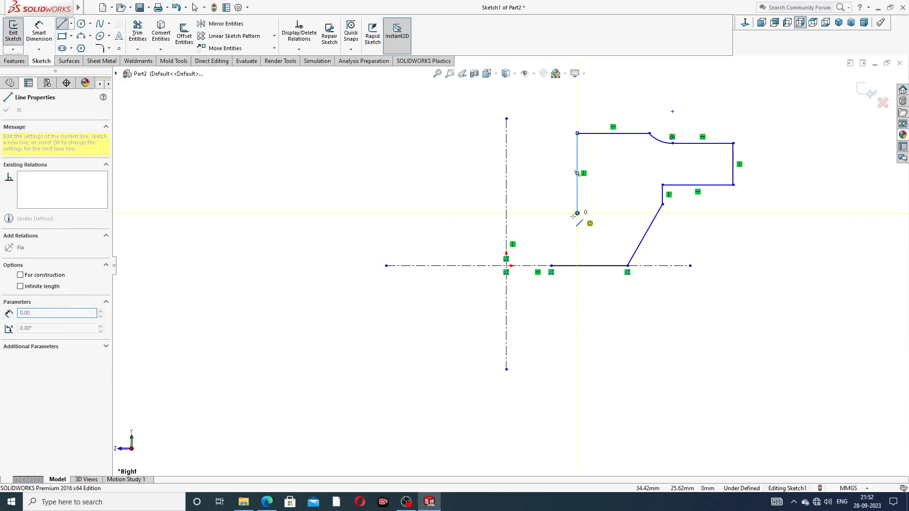
{"action": "left_click", "coordinate": [551, 239]}
{"action": "left_click", "coordinate": [551, 266]}
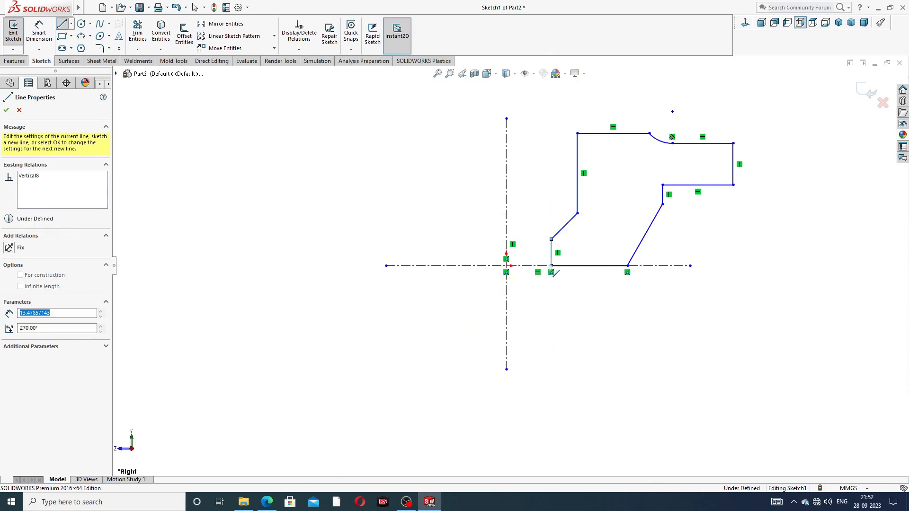
{"action": "right_click", "coordinate": [713, 207]}
{"action": "left_click", "coordinate": [734, 214]}
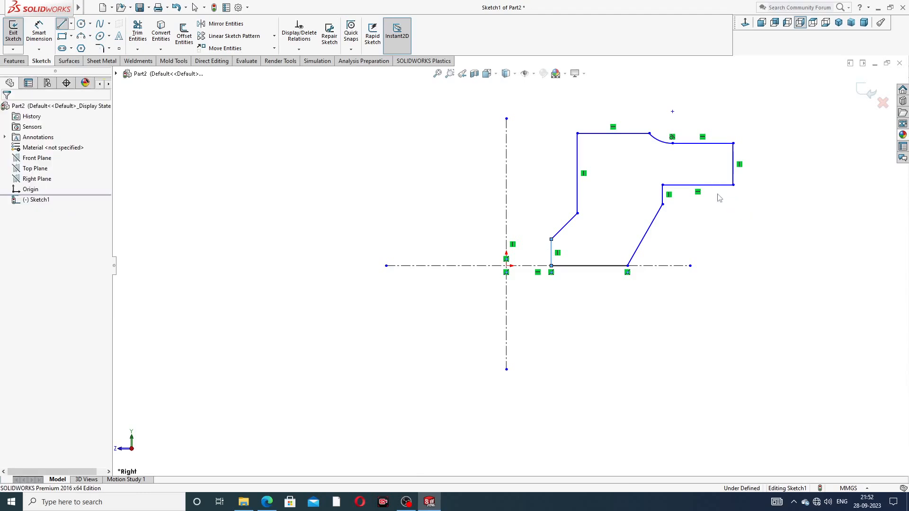
{"action": "scroll", "coordinate": [672, 137], "scroll_direction": "down", "scroll_amount": 2}
{"action": "scroll", "coordinate": [669, 145], "scroll_direction": "up", "scroll_amount": 2}
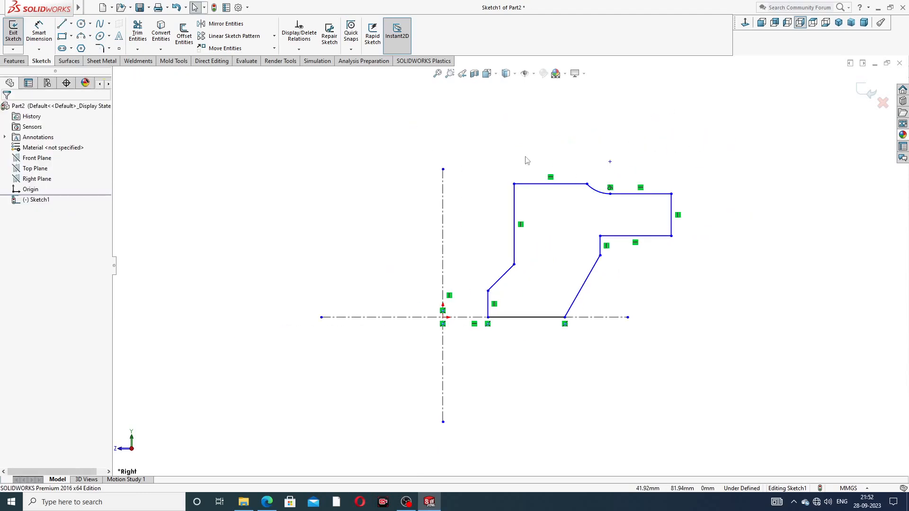
Step: Dimension the bottom-left corner 14 and the slanted edge's lower end 35 from the vertical centreline
{"action": "left_click", "coordinate": [39, 32]}
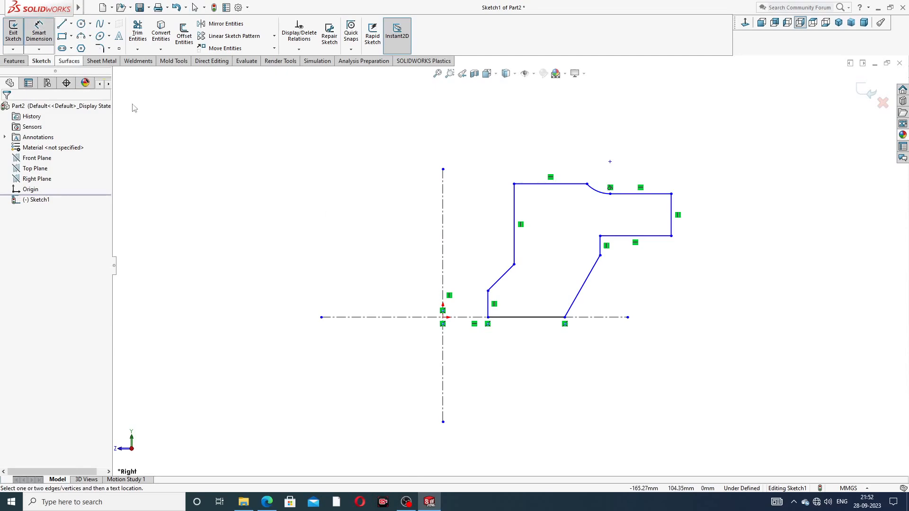
{"action": "left_click", "coordinate": [487, 318]}
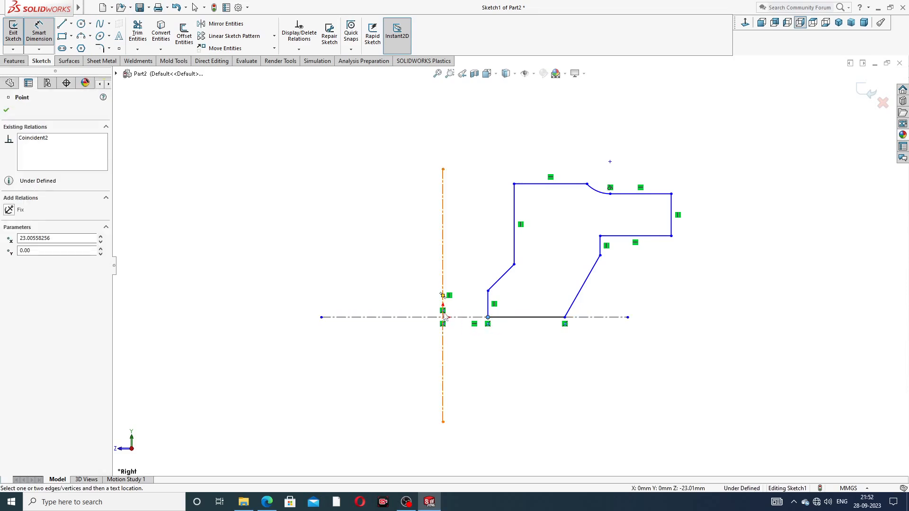
{"action": "left_click", "coordinate": [443, 302]}
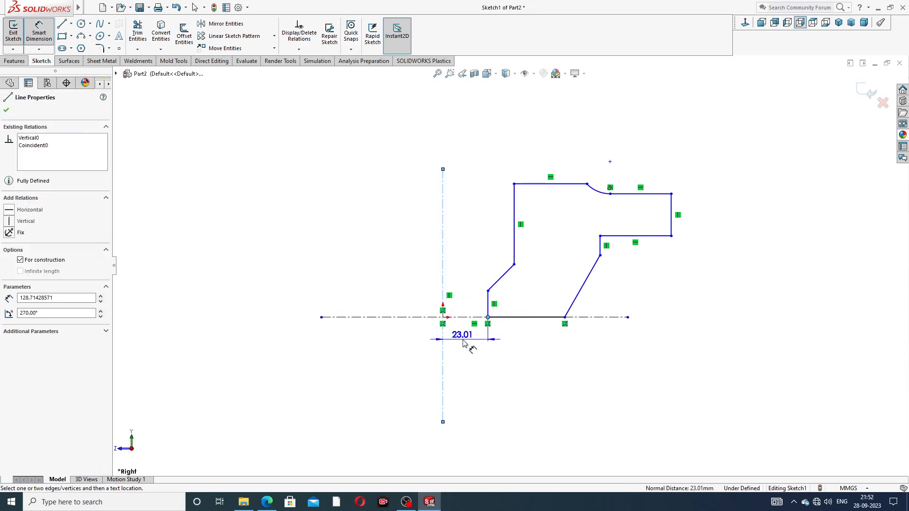
{"action": "left_click", "coordinate": [464, 345]}
{"action": "type", "text": "14"}
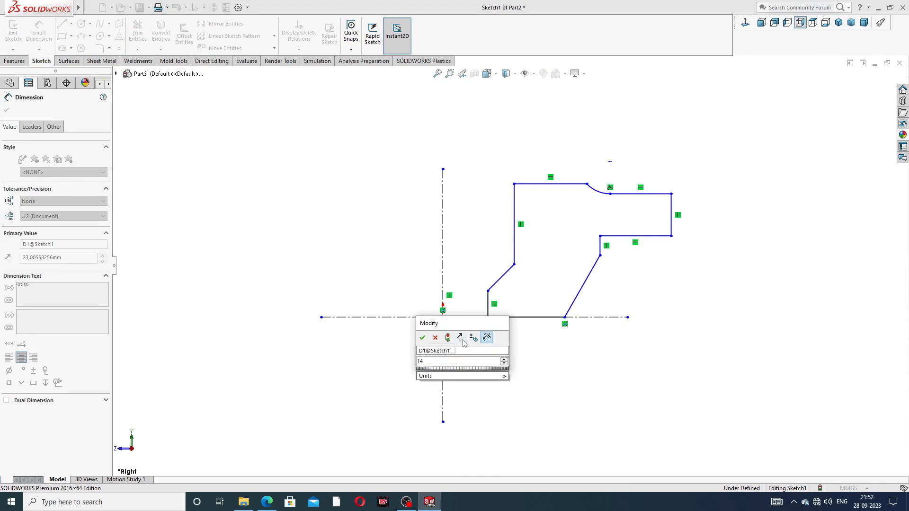
{"action": "key", "text": "Return"}
{"action": "left_click", "coordinate": [502, 377]}
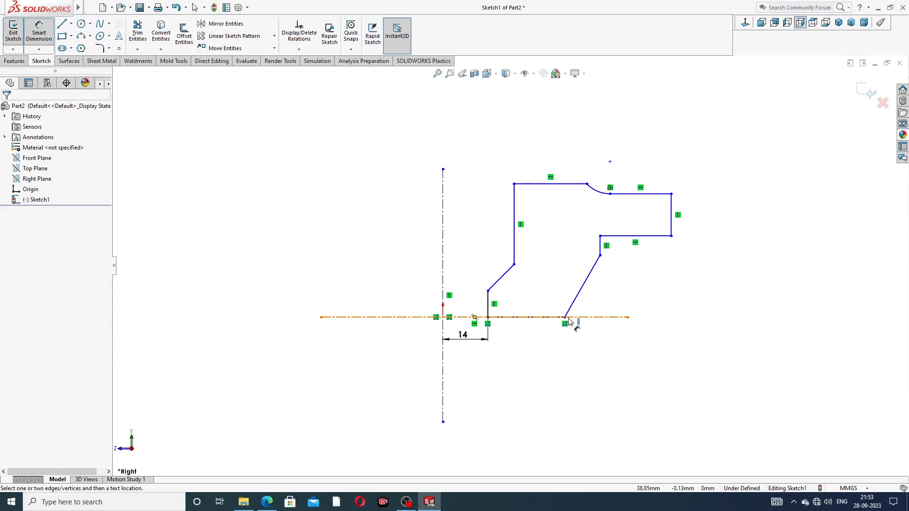
{"action": "left_click", "coordinate": [565, 318]}
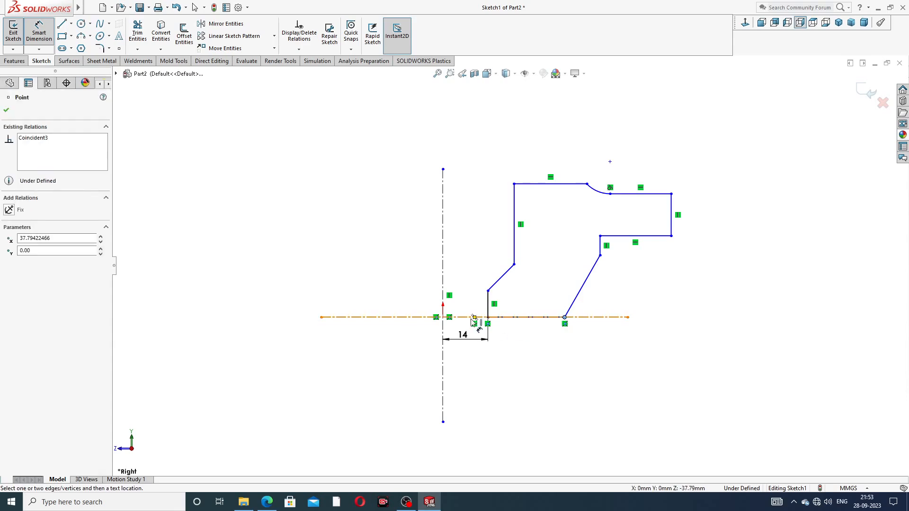
{"action": "left_click", "coordinate": [443, 326]}
{"action": "left_click", "coordinate": [478, 371]}
{"action": "type", "text": "35"}
{"action": "key", "text": "Return"}
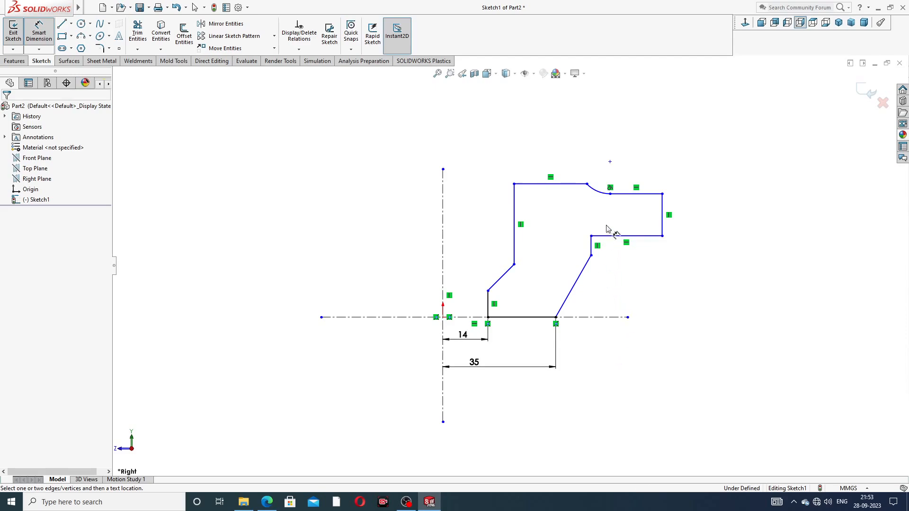
Step: Add the 88 and 138 overall width dimensions from the centreline, and 22 for the right edge height
{"action": "left_click", "coordinate": [587, 184]}
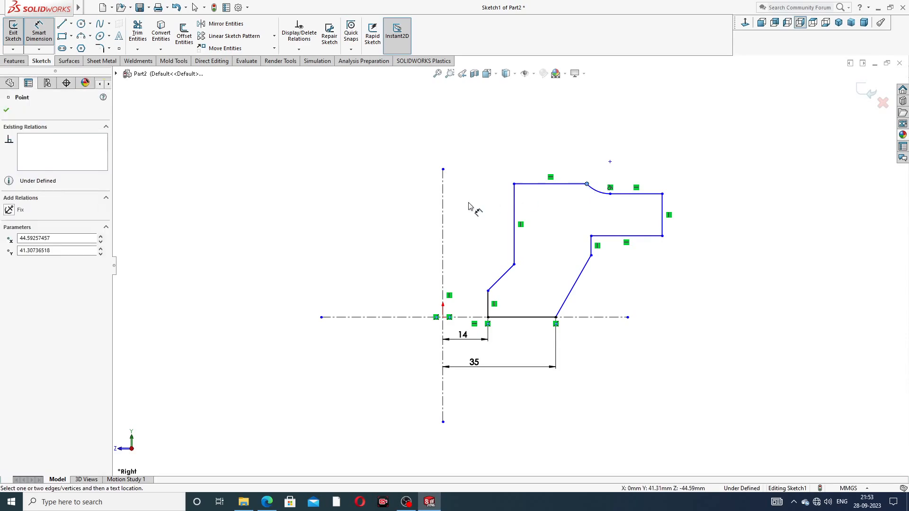
{"action": "left_click", "coordinate": [443, 199]}
{"action": "left_click", "coordinate": [497, 151]}
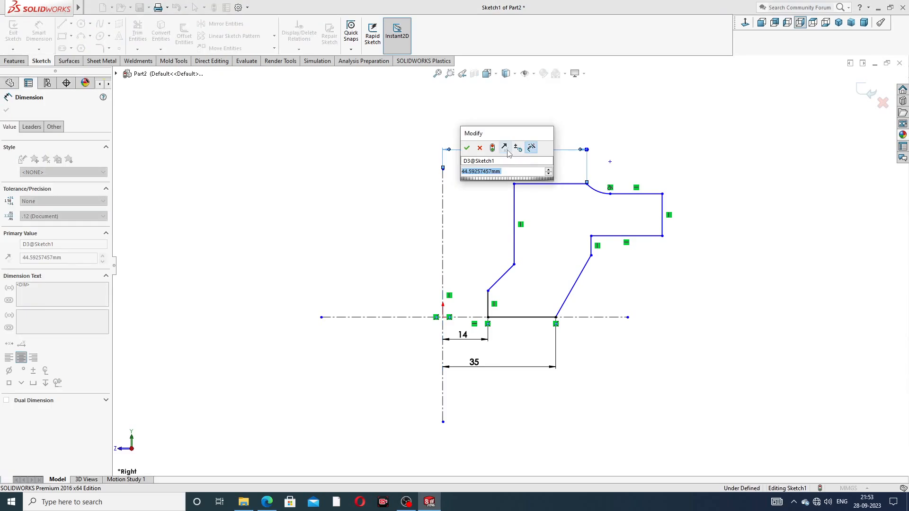
{"action": "type", "text": "88"}
{"action": "key", "text": "Return"}
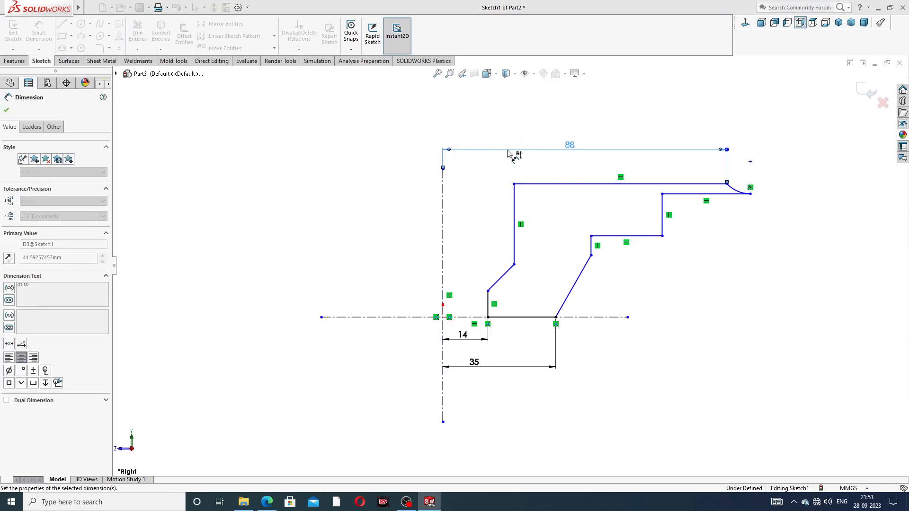
{"action": "left_click", "coordinate": [661, 212]}
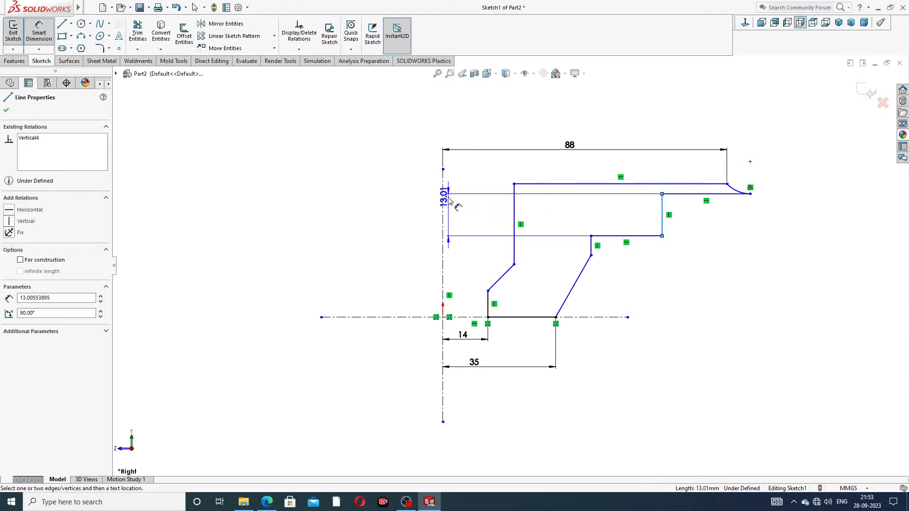
{"action": "left_click", "coordinate": [443, 198]}
{"action": "left_click", "coordinate": [545, 116]}
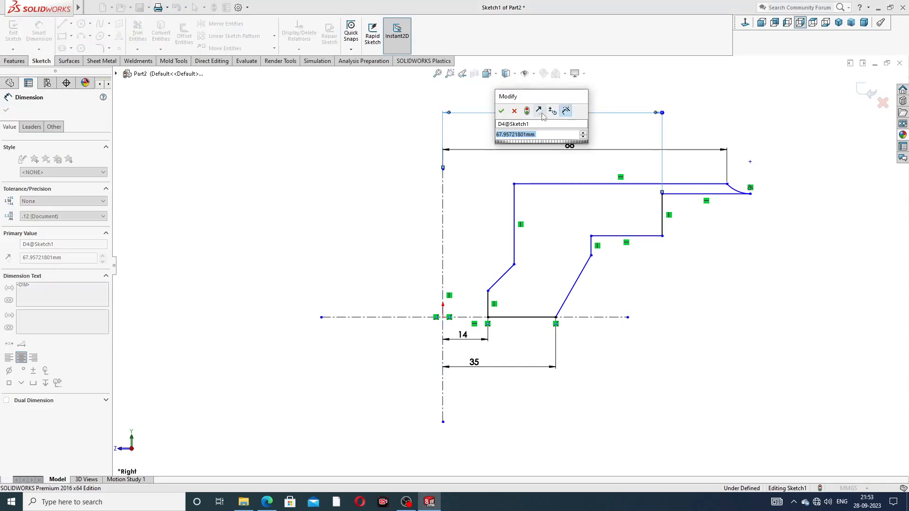
{"action": "type", "text": "138"}
{"action": "key", "text": "Return"}
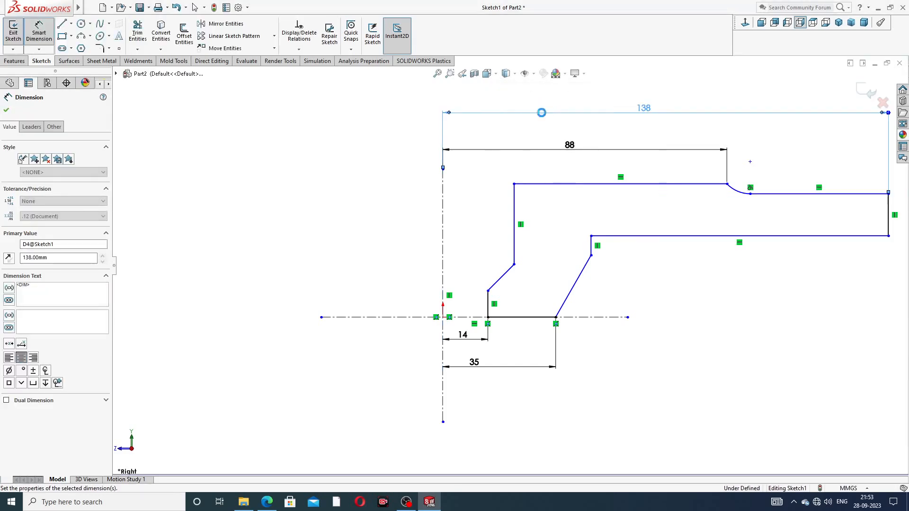
{"action": "scroll", "coordinate": [780, 266], "scroll_direction": "up", "scroll_amount": 2}
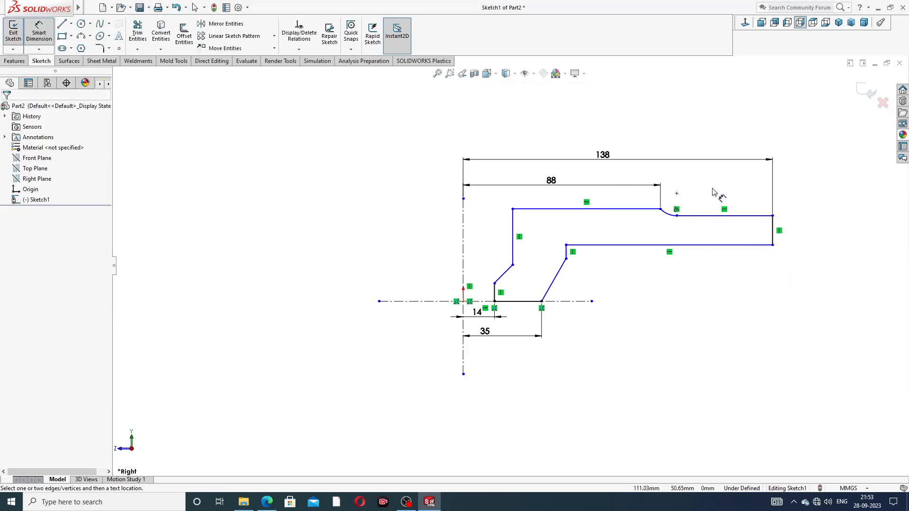
{"action": "left_click", "coordinate": [773, 230]}
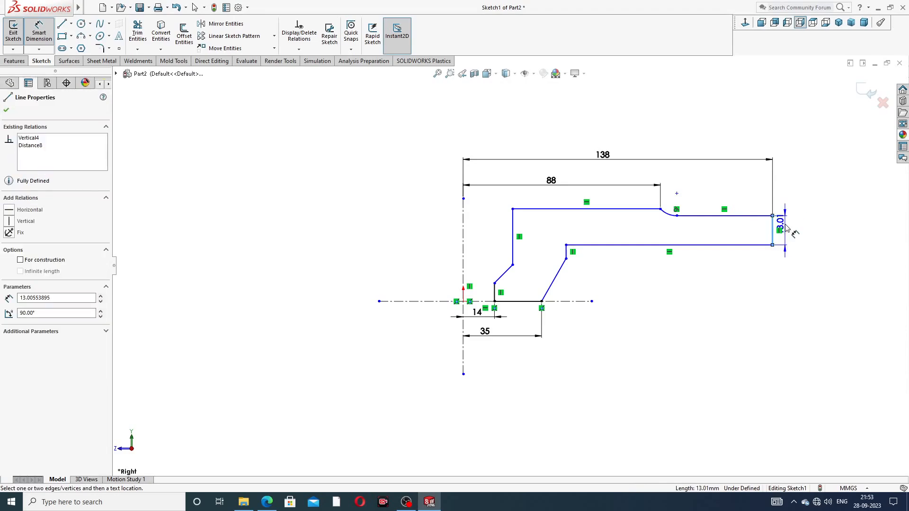
{"action": "left_click", "coordinate": [795, 231]}
{"action": "type", "text": "22"}
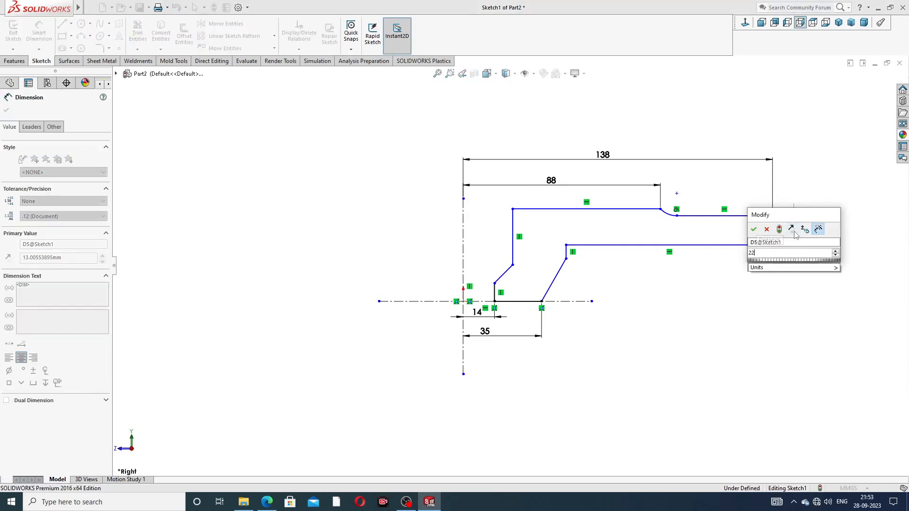
{"action": "key", "text": "Return"}
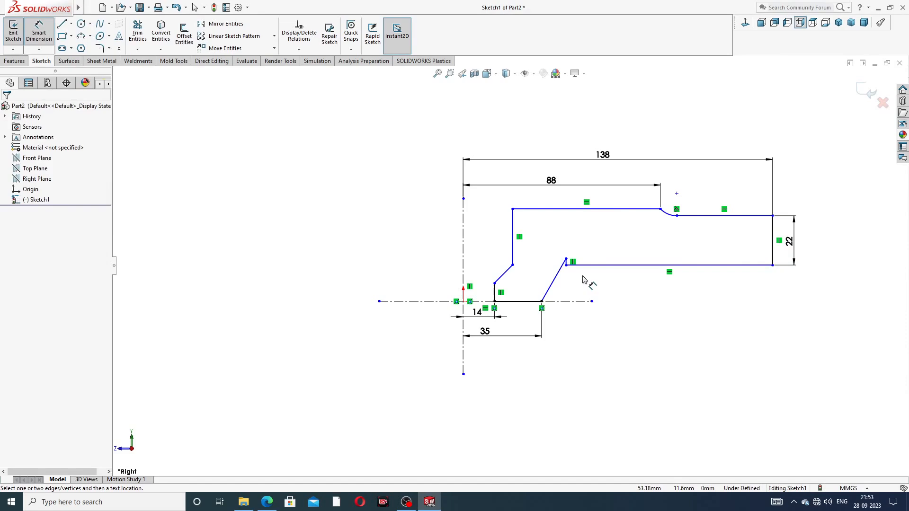
Step: Drag the inner step corner slightly down and to the left
{"action": "right_click", "coordinate": [620, 290]}
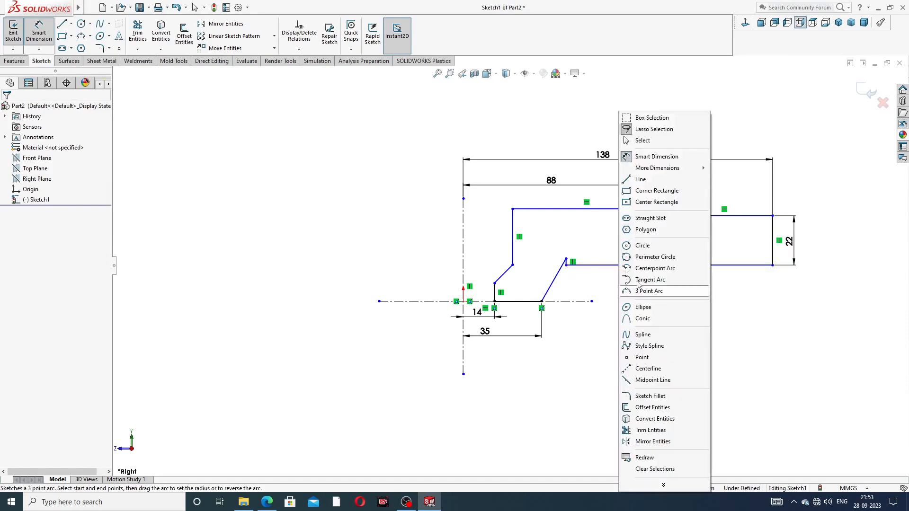
{"action": "left_click", "coordinate": [642, 140]}
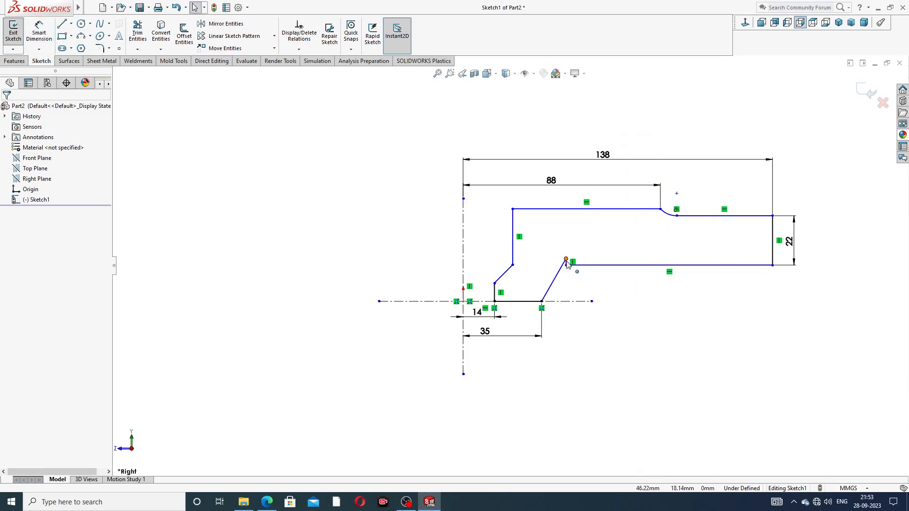
{"action": "left_click_drag", "start_coordinate": [566, 260], "coordinate": [561, 277]}
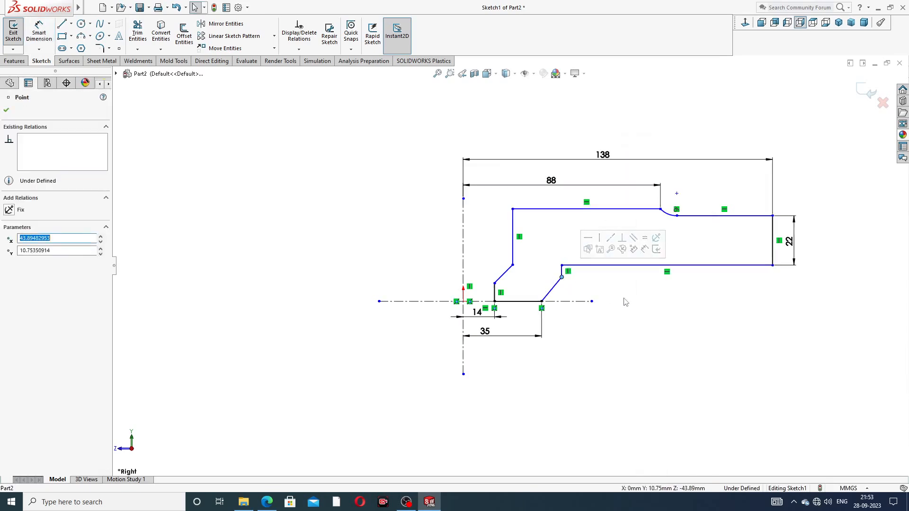
{"action": "left_click", "coordinate": [624, 301]}
{"action": "scroll", "coordinate": [594, 289], "scroll_direction": "up", "scroll_amount": 2}
{"action": "scroll", "coordinate": [594, 285], "scroll_direction": "down", "scroll_amount": 2}
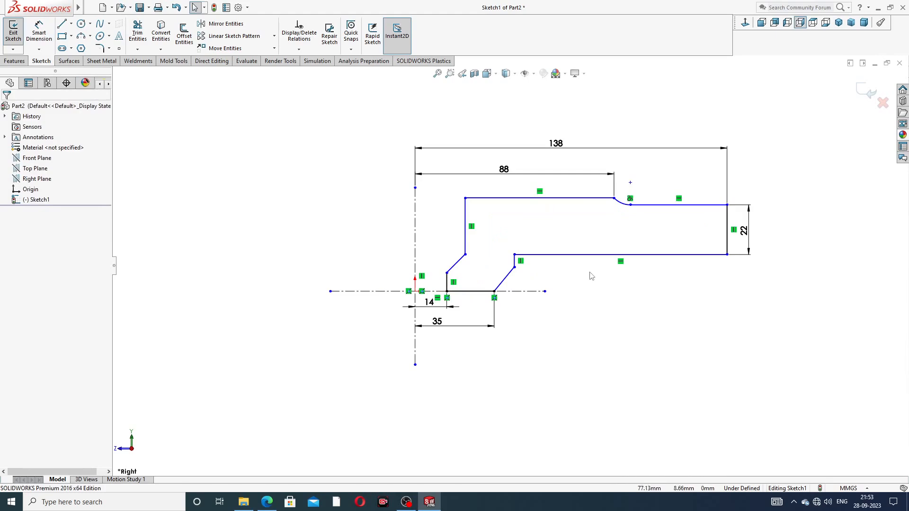
Step: Dimension the short step edge as 6 and the top arc endpoint 6 from the upper right edge
{"action": "left_click", "coordinate": [39, 33]}
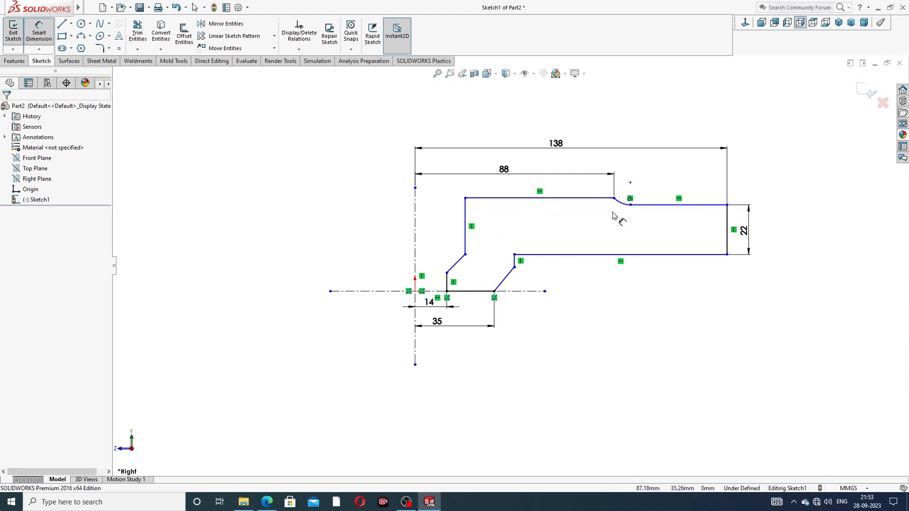
{"action": "left_click", "coordinate": [515, 263]}
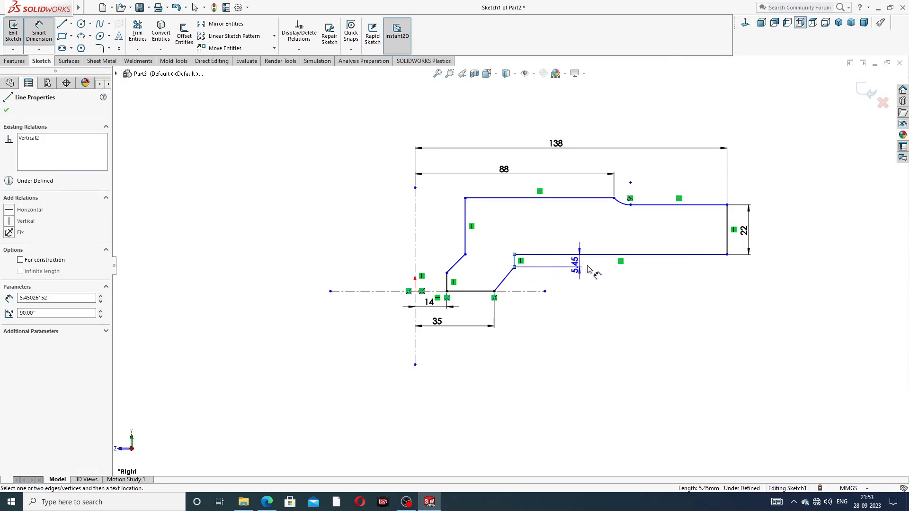
{"action": "left_click", "coordinate": [707, 284]}
{"action": "type", "text": "6"}
{"action": "key", "text": "Return"}
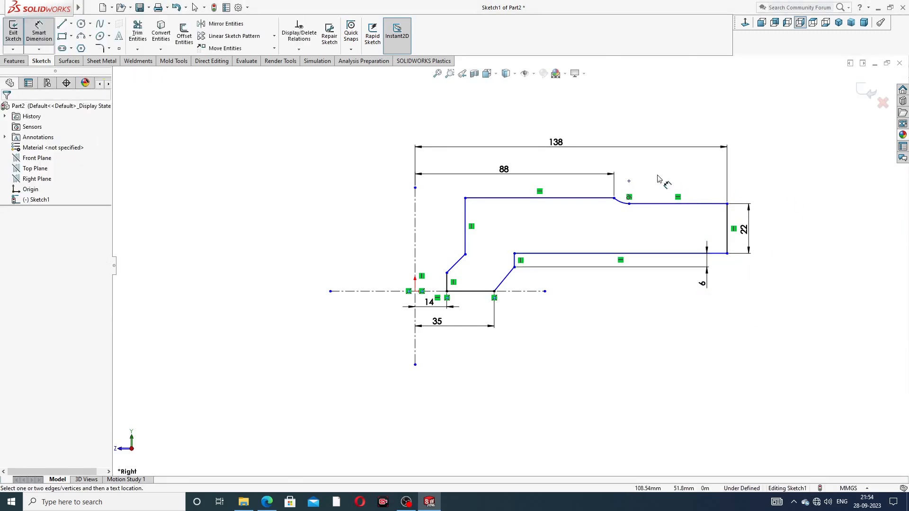
{"action": "left_click", "coordinate": [614, 198]}
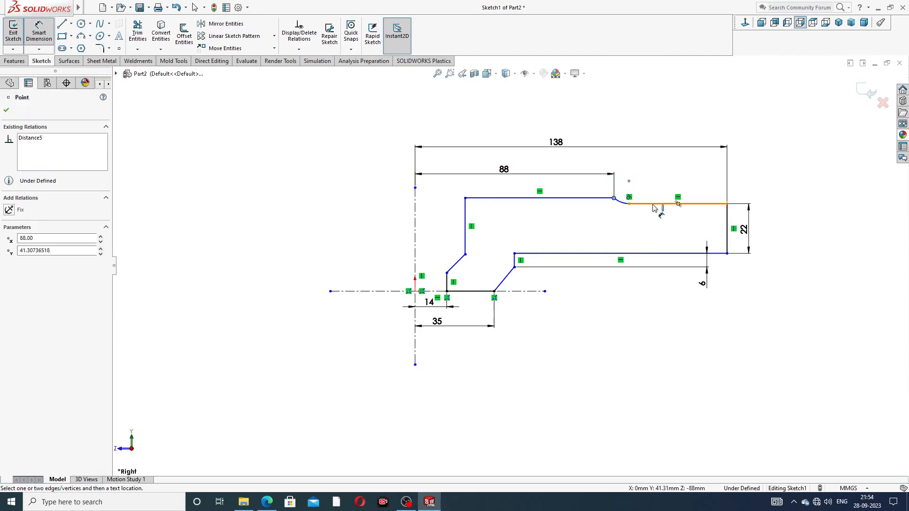
{"action": "left_click", "coordinate": [686, 204]}
{"action": "left_click", "coordinate": [739, 179]}
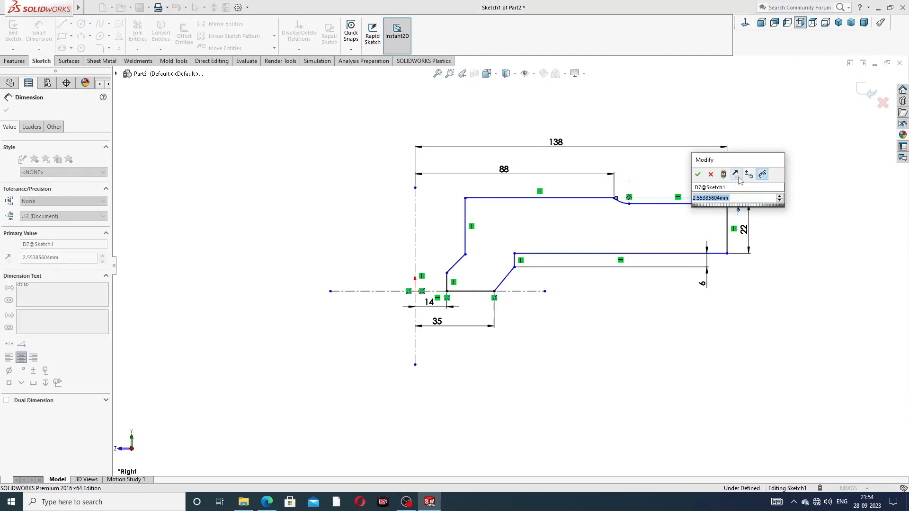
{"action": "key", "text": "Return"}
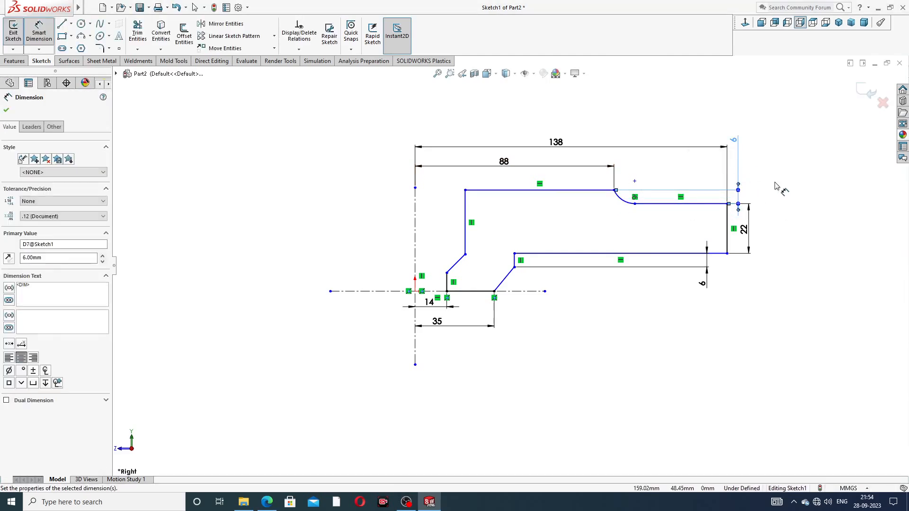
{"action": "left_click", "coordinate": [775, 182]}
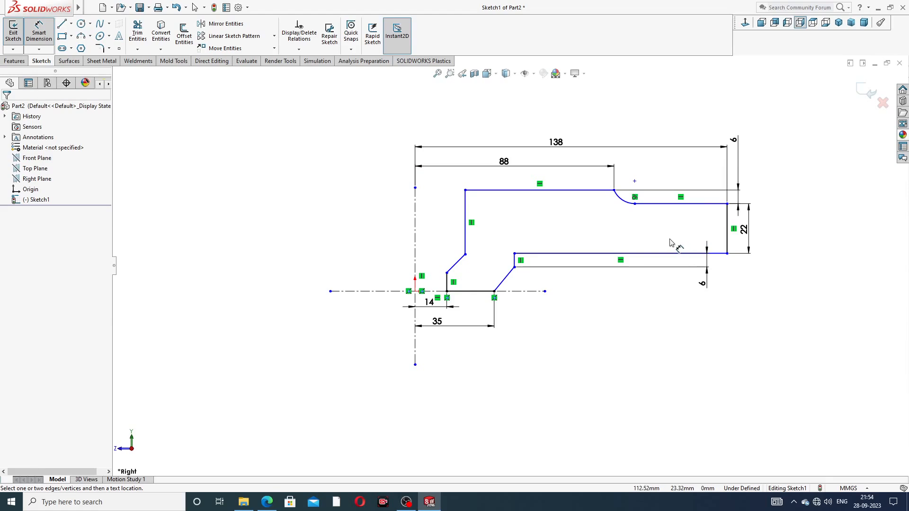
Step: Set the inner step corner 47 mm above the horizontal centreline
{"action": "left_click", "coordinate": [514, 267]}
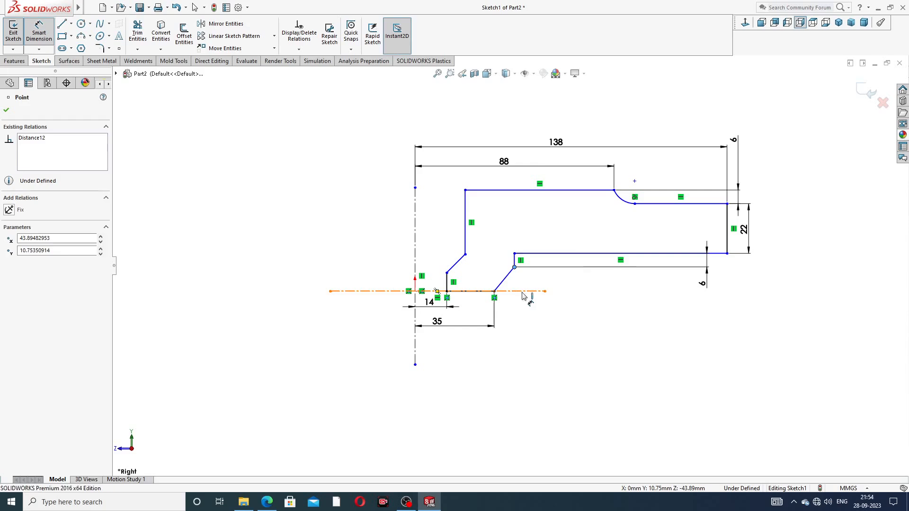
{"action": "left_click", "coordinate": [526, 291]}
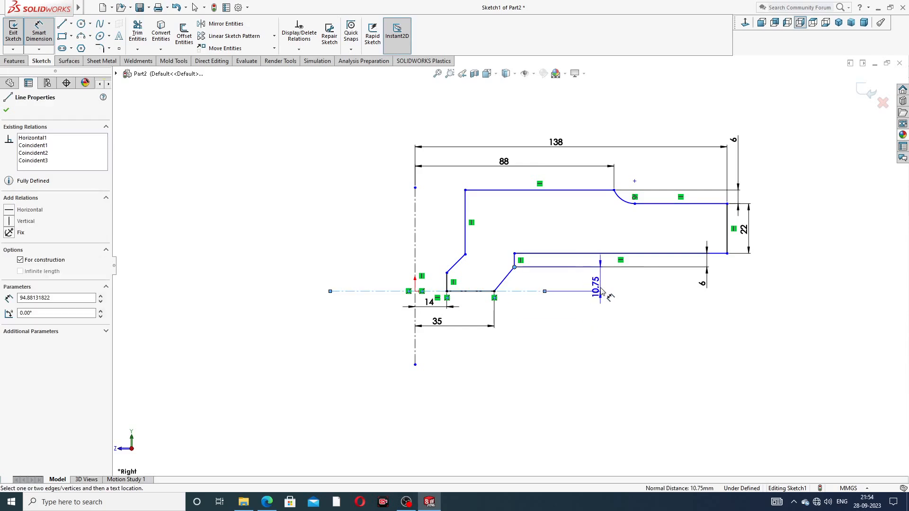
{"action": "left_click", "coordinate": [602, 285]}
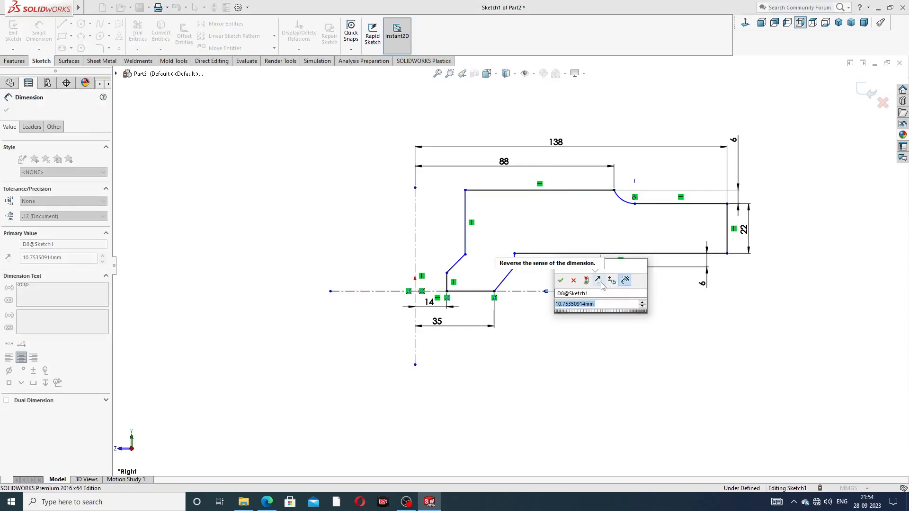
{"action": "type", "text": "47"}
{"action": "key", "text": "Return"}
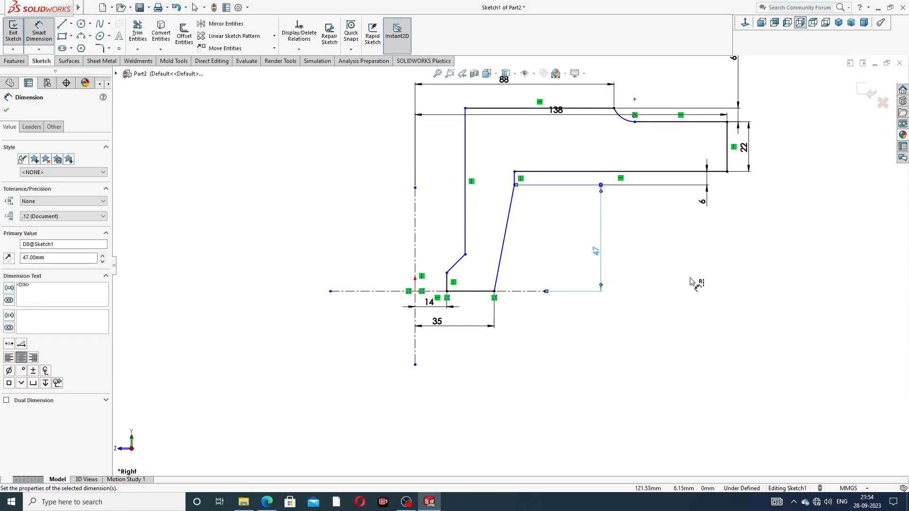
{"action": "left_click", "coordinate": [677, 269]}
Step: Drag the 138, 22, top 6 and 88 dimensions outward, clear of the flange outline
{"action": "scroll", "coordinate": [580, 121], "scroll_direction": "up", "scroll_amount": 1}
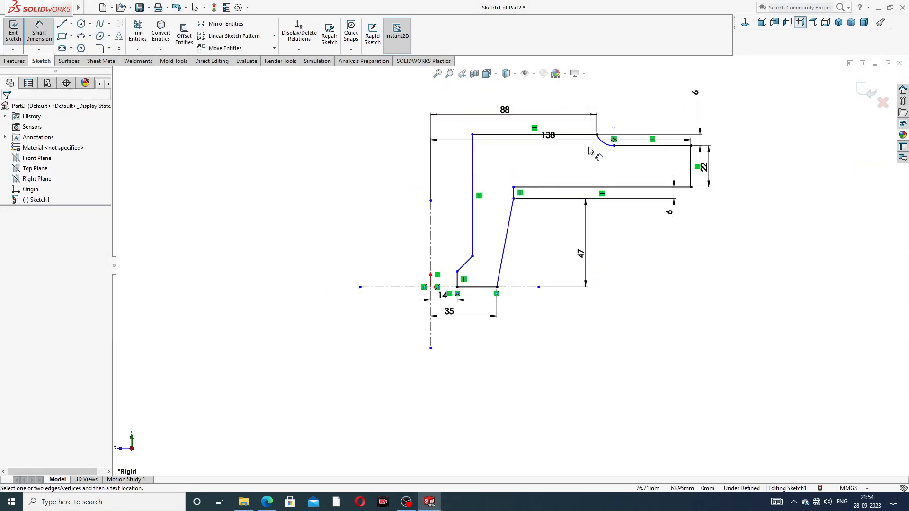
{"action": "scroll", "coordinate": [574, 143], "scroll_direction": "up", "scroll_amount": 2}
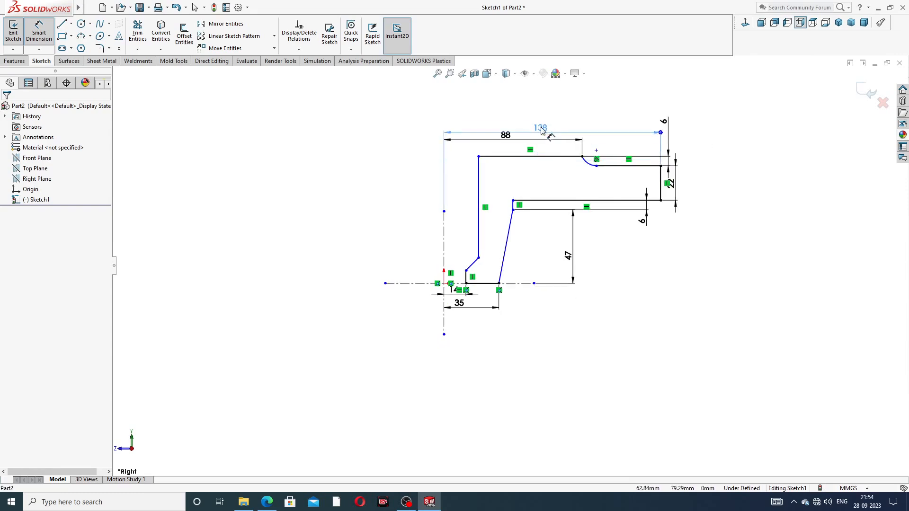
{"action": "left_click", "coordinate": [538, 120]}
{"action": "left_click_drag", "start_coordinate": [538, 114], "coordinate": [538, 99]}
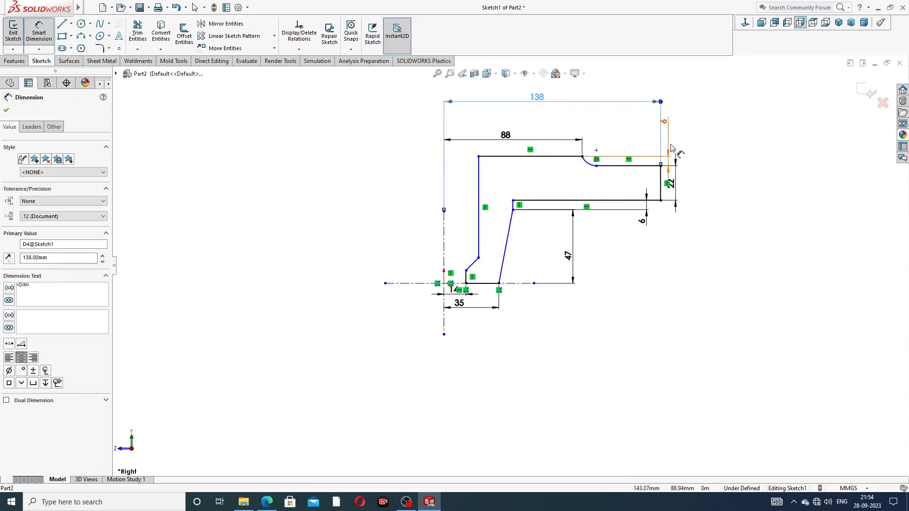
{"action": "left_click_drag", "start_coordinate": [679, 183], "coordinate": [709, 184]}
{"action": "left_click_drag", "start_coordinate": [665, 133], "coordinate": [678, 132]}
{"action": "left_click_drag", "start_coordinate": [520, 141], "coordinate": [523, 132]}
{"action": "left_click", "coordinate": [656, 232]}
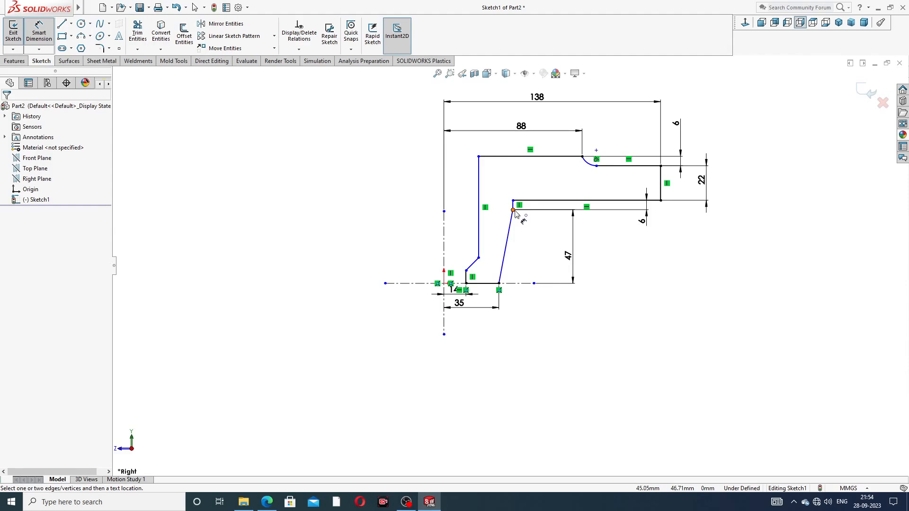
Step: Dimension the sloped edge's top corner 81 mm from the vertical axis and move the 35 and 14 dimensions lower
{"action": "left_click", "coordinate": [514, 210]}
{"action": "left_click", "coordinate": [445, 252]}
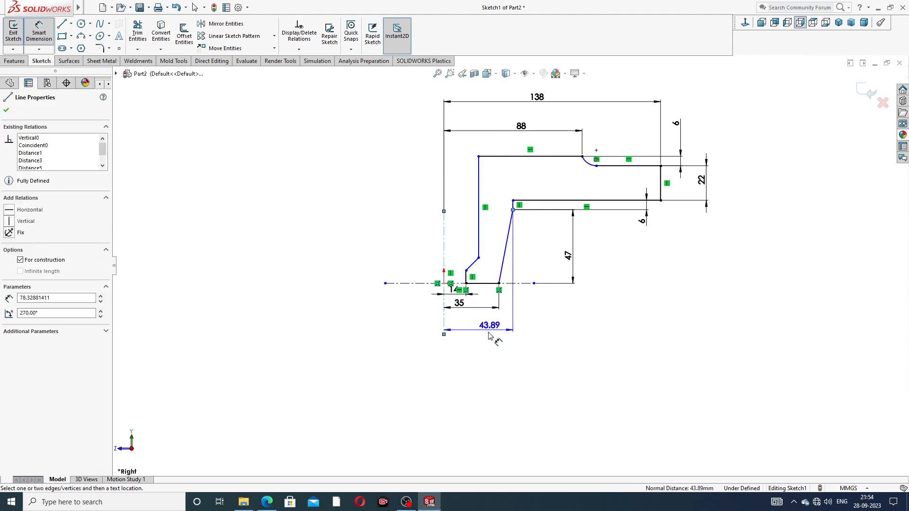
{"action": "left_click", "coordinate": [482, 347]}
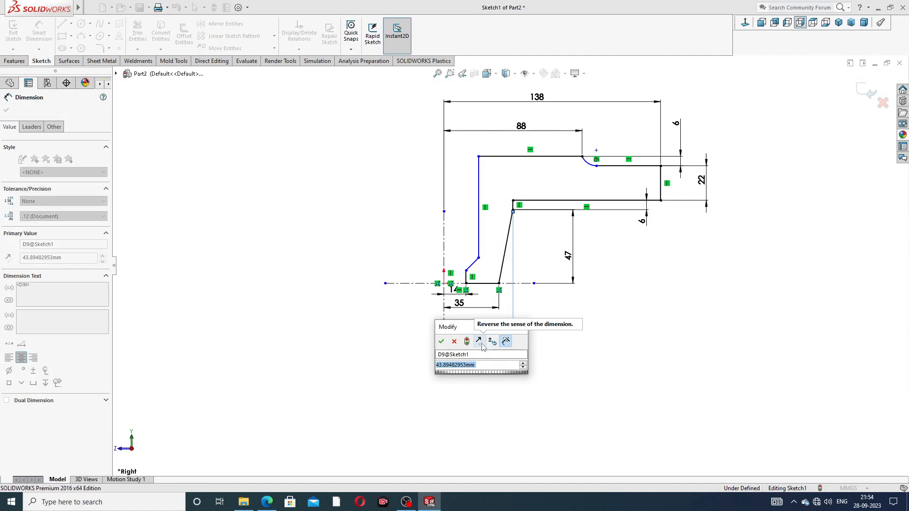
{"action": "type", "text": "81"}
{"action": "key", "text": "Return"}
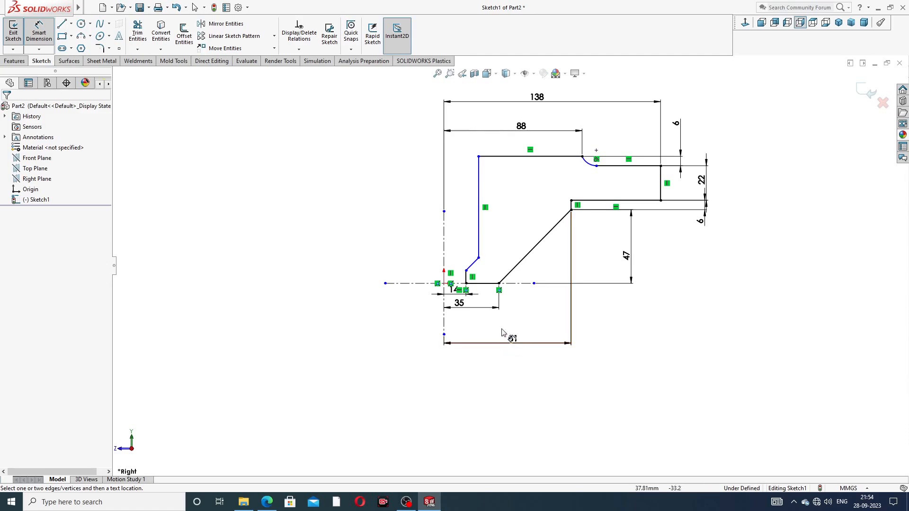
{"action": "left_click_drag", "start_coordinate": [459, 303], "coordinate": [469, 320]}
{"action": "left_click", "coordinate": [598, 303]}
{"action": "left_click_drag", "start_coordinate": [454, 290], "coordinate": [455, 305]}
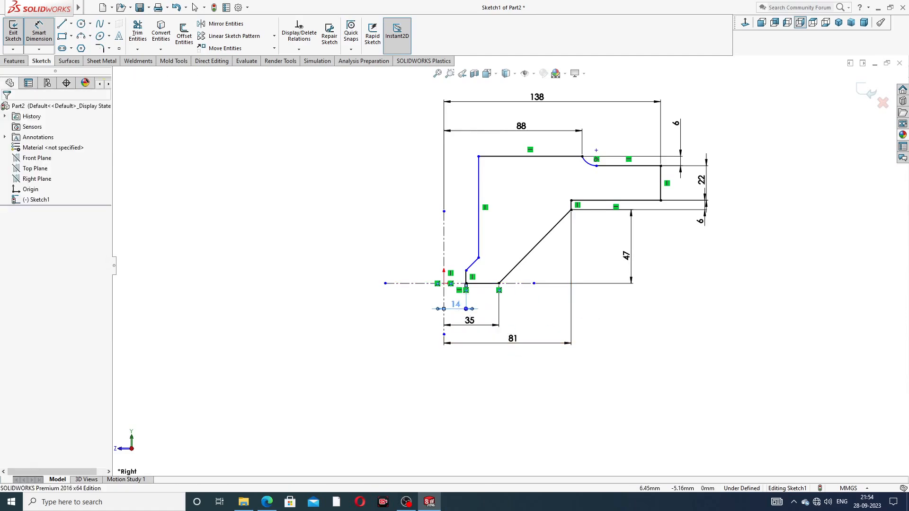
{"action": "left_click", "coordinate": [629, 345]}
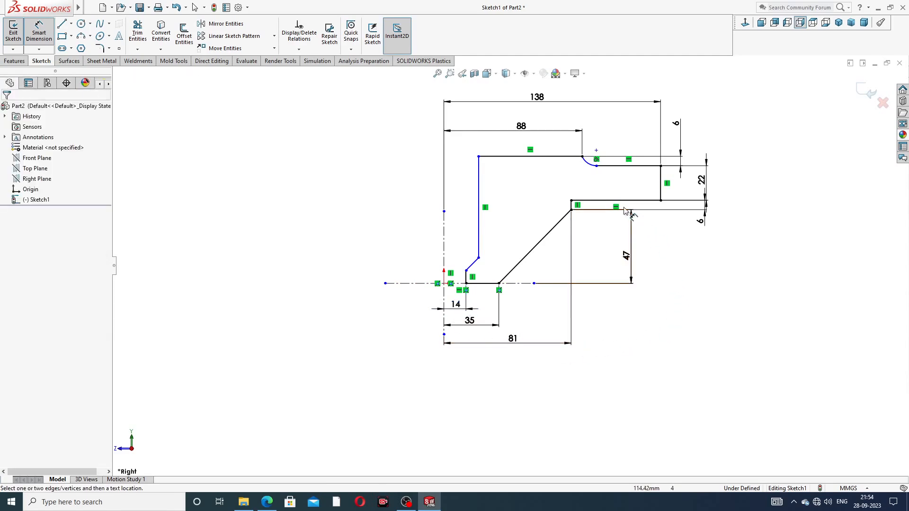
Step: Set the tall vertical wall 28 mm from the vertical axis, then pick the slanted edge's lower end
{"action": "left_click", "coordinate": [479, 190]}
{"action": "left_click", "coordinate": [445, 226]}
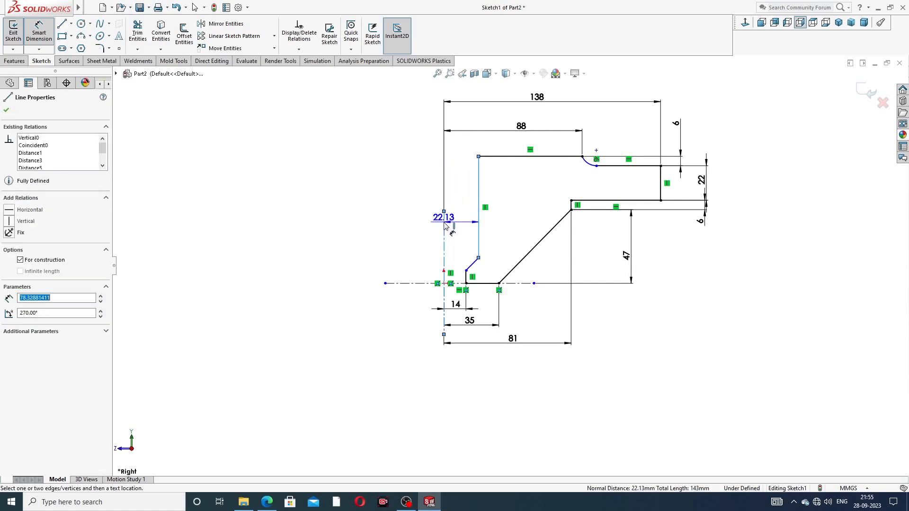
{"action": "left_click", "coordinate": [462, 210]}
{"action": "type", "text": "2"}
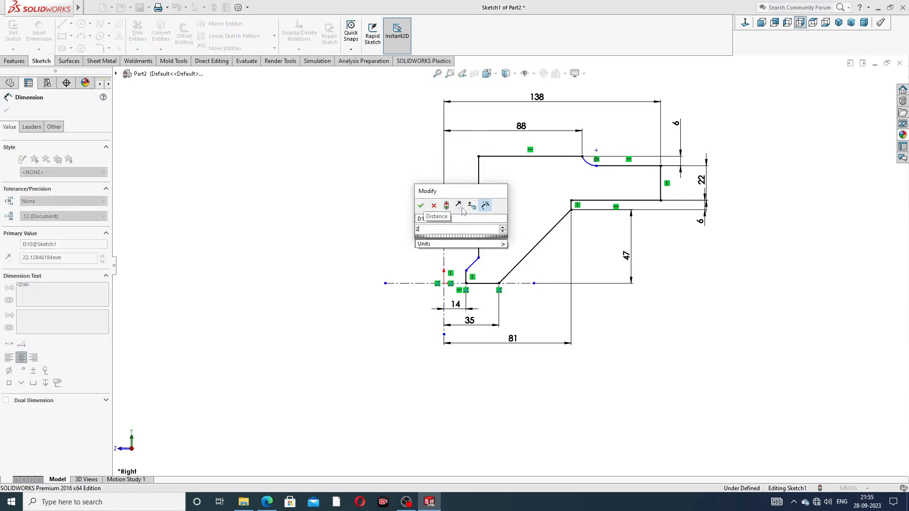
{"action": "type", "text": "8"}
{"action": "key", "text": "Return"}
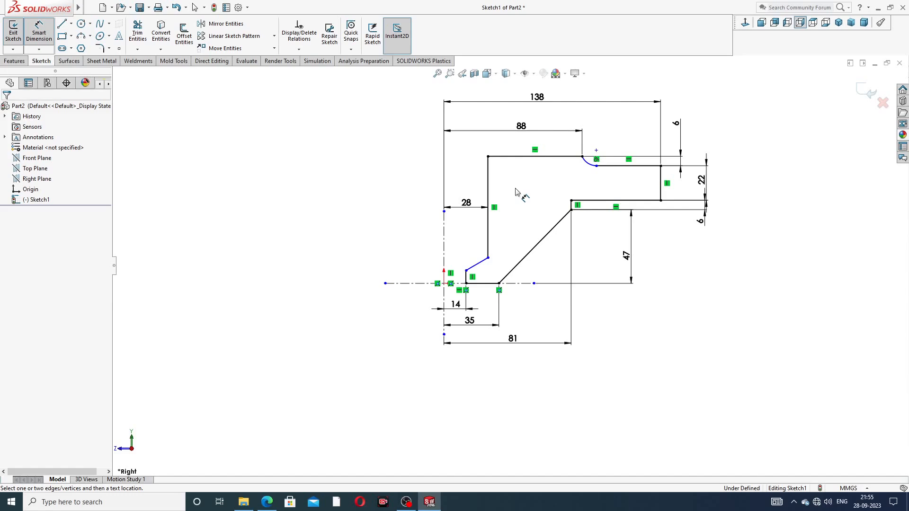
{"action": "left_click", "coordinate": [597, 166]}
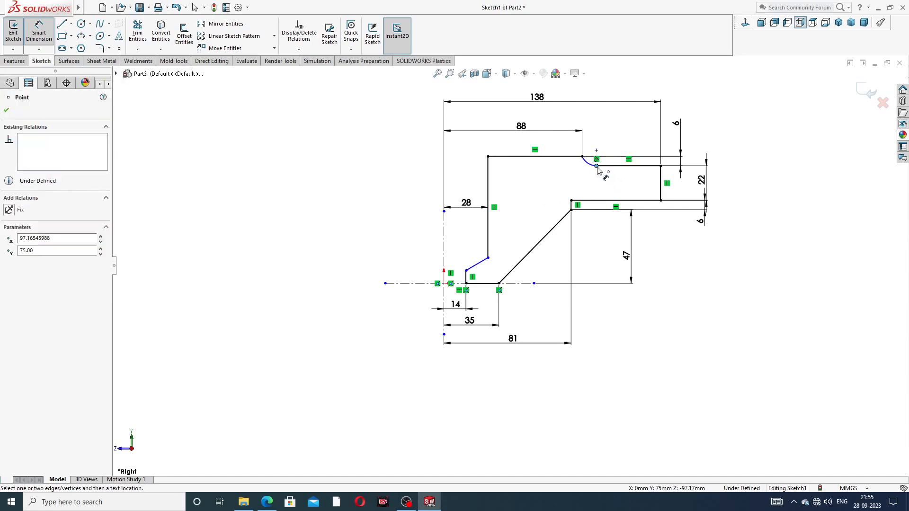
{"action": "left_click", "coordinate": [466, 271]}
Step: Place the 48 mm vertical dimension and raise the short slanted edge's lower end
{"action": "left_click", "coordinate": [425, 220]}
{"action": "type", "text": "48"}
{"action": "key", "text": "Return"}
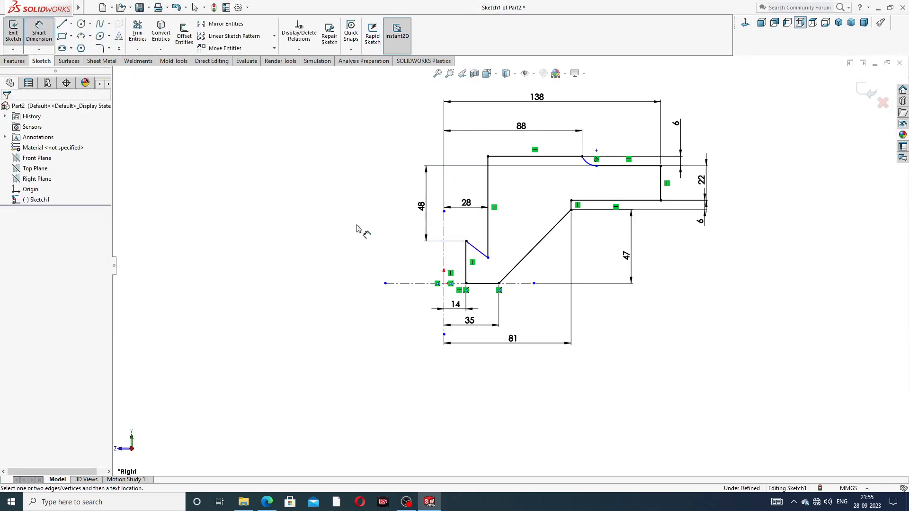
{"action": "right_click", "coordinate": [368, 227]}
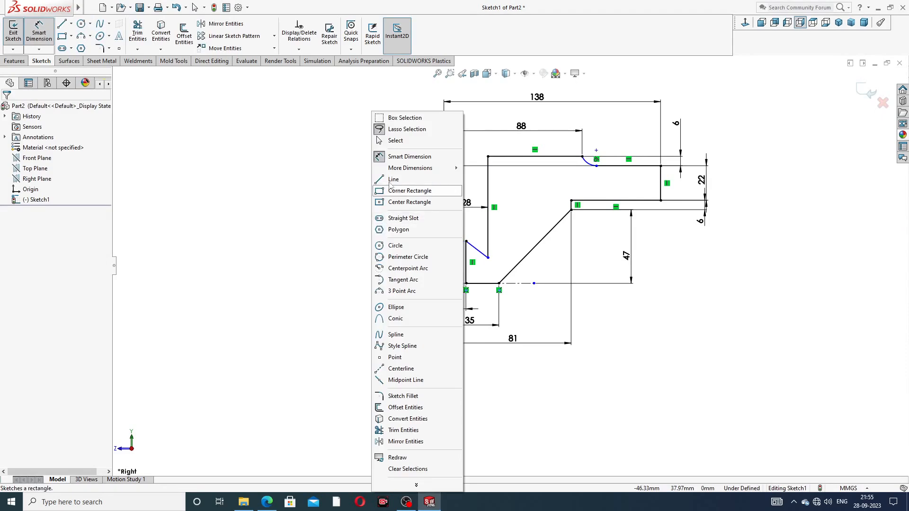
{"action": "left_click", "coordinate": [400, 140]}
{"action": "left_click_drag", "start_coordinate": [488, 258], "coordinate": [488, 228]}
{"action": "left_click", "coordinate": [372, 219]}
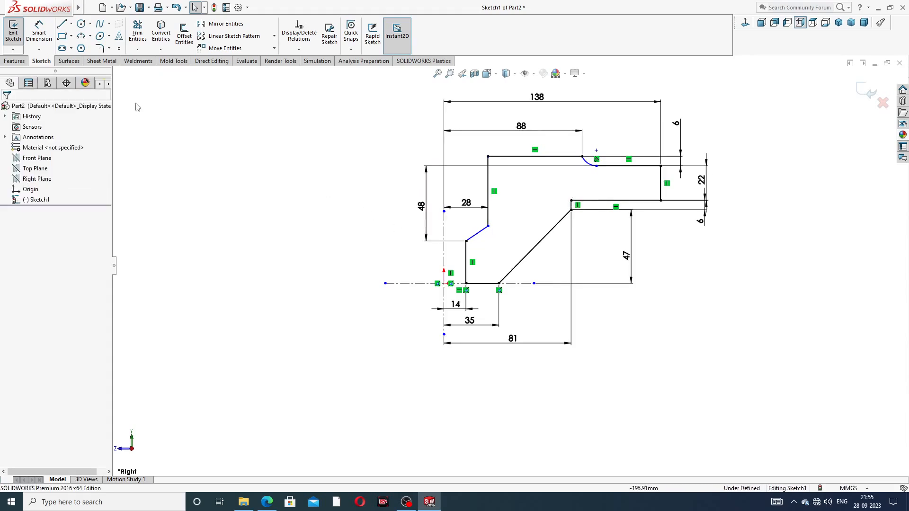
Step: Dimension the short slanted edge at 60° to the vertical edge
{"action": "left_click", "coordinate": [39, 31]}
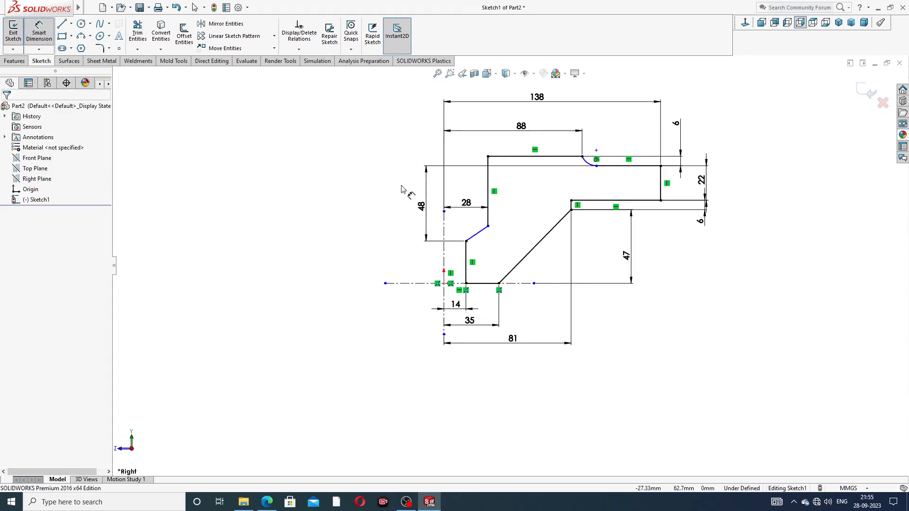
{"action": "left_click", "coordinate": [477, 235]}
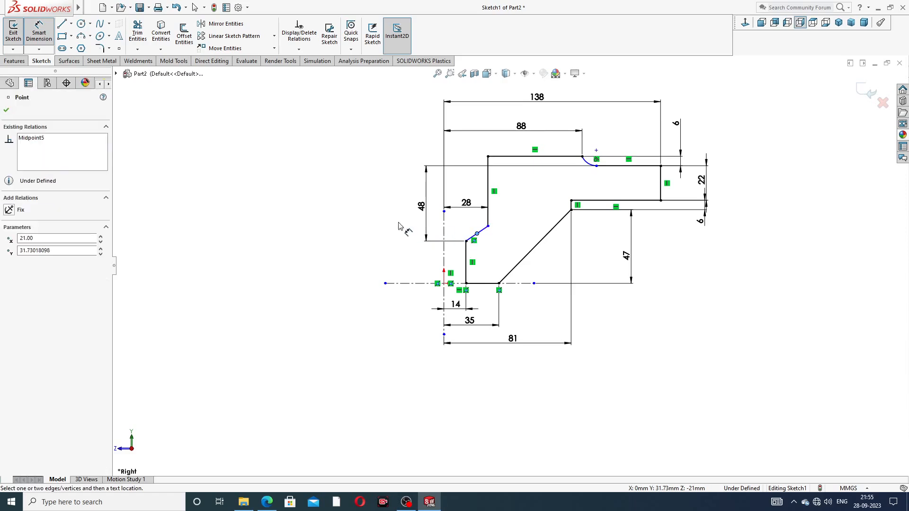
{"action": "key", "text": "Escape"}
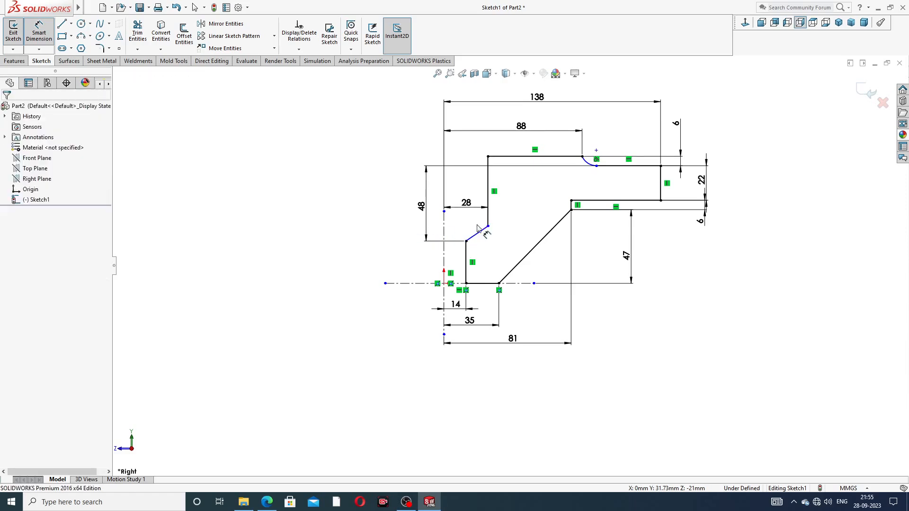
{"action": "left_click", "coordinate": [474, 240]}
{"action": "left_click", "coordinate": [466, 248]}
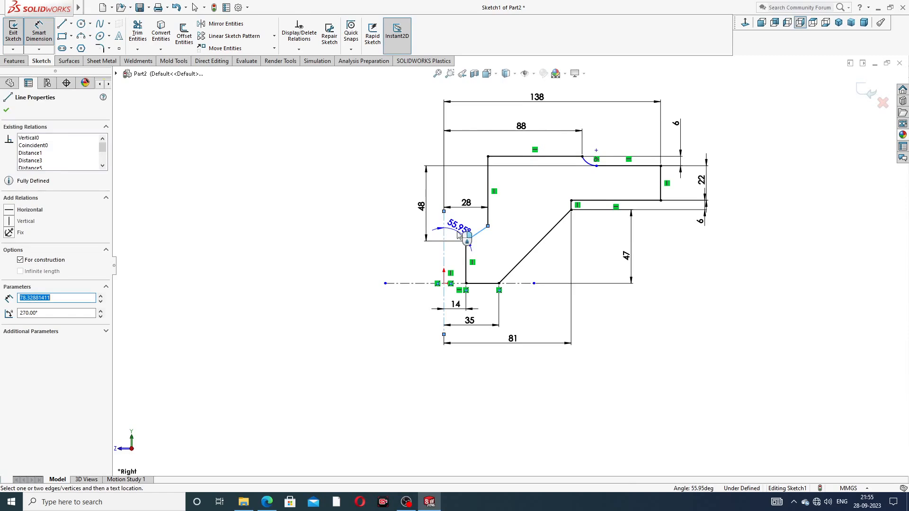
{"action": "left_click", "coordinate": [459, 235]}
{"action": "type", "text": "60"}
{"action": "key", "text": "Return"}
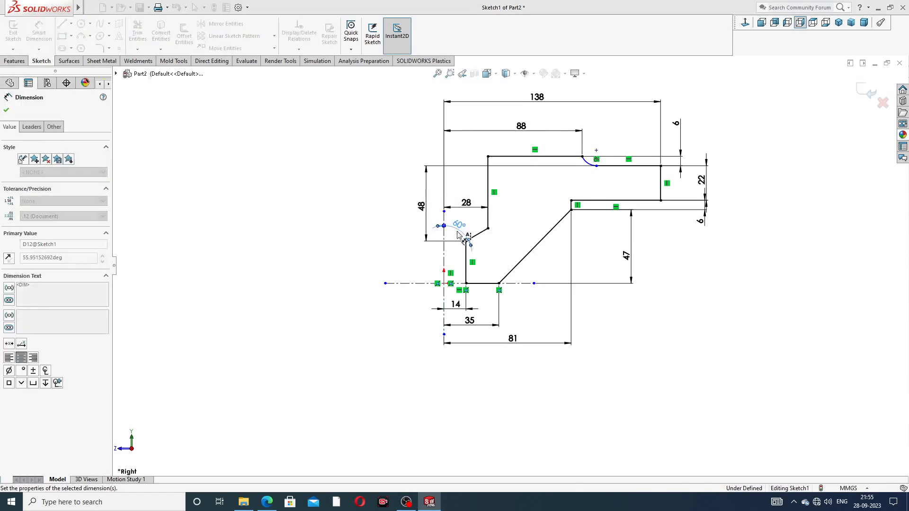
{"action": "left_click", "coordinate": [364, 236]}
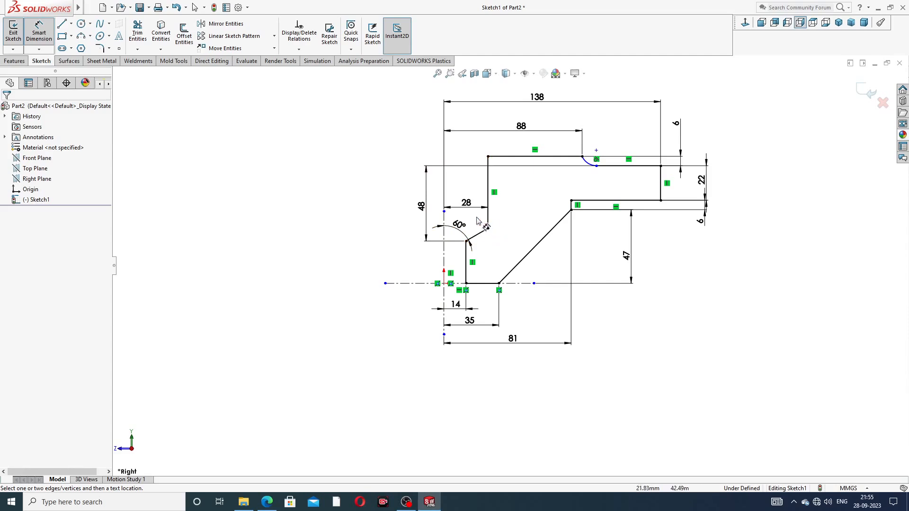
Step: Move the 28 and 60° dimensions up, clear of the profile
{"action": "left_click_drag", "start_coordinate": [466, 205], "coordinate": [466, 181]}
{"action": "left_click_drag", "start_coordinate": [458, 226], "coordinate": [466, 216]}
{"action": "left_click", "coordinate": [361, 210]}
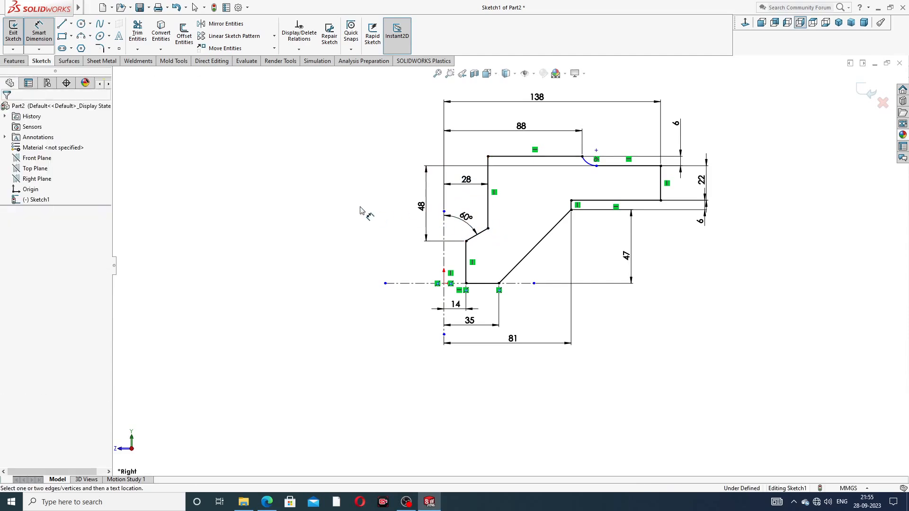
{"action": "scroll", "coordinate": [621, 114], "scroll_direction": "up", "scroll_amount": 2}
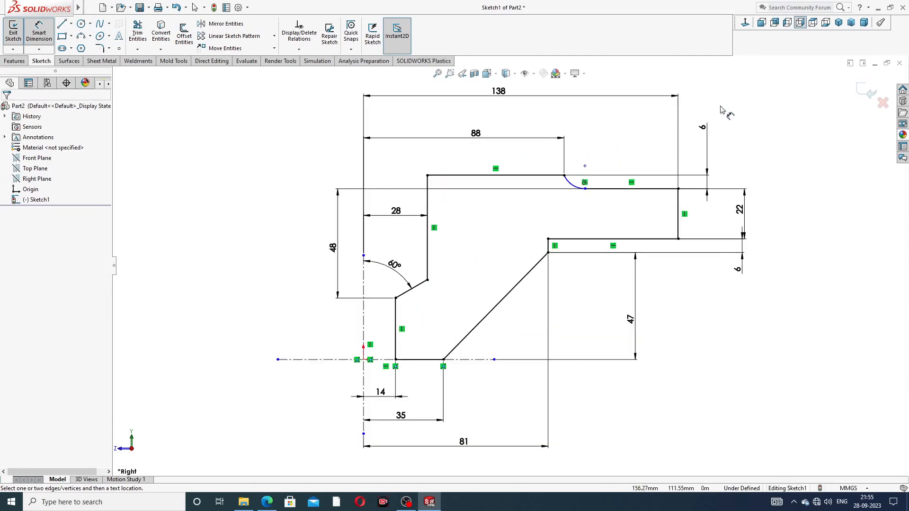
Step: Make the two endpoints at the small top arc horizontal, fully defining the sketch
{"action": "right_click", "coordinate": [724, 109]}
{"action": "left_click", "coordinate": [746, 136]}
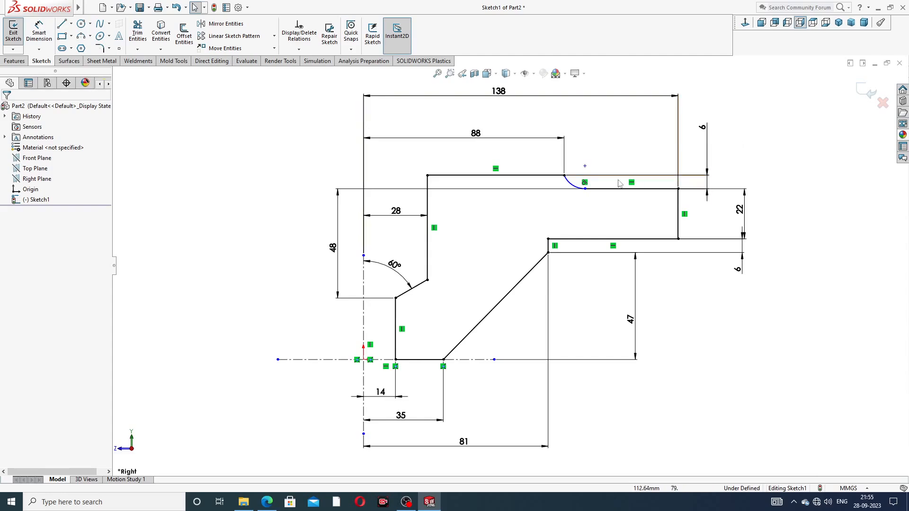
{"action": "left_click", "coordinate": [564, 175]}
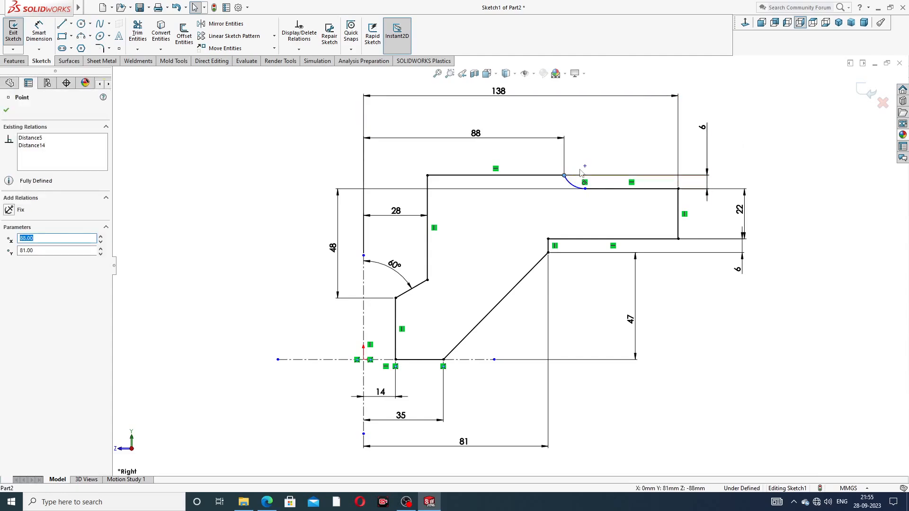
{"action": "left_click", "coordinate": [584, 167], "text": "ctrl"}
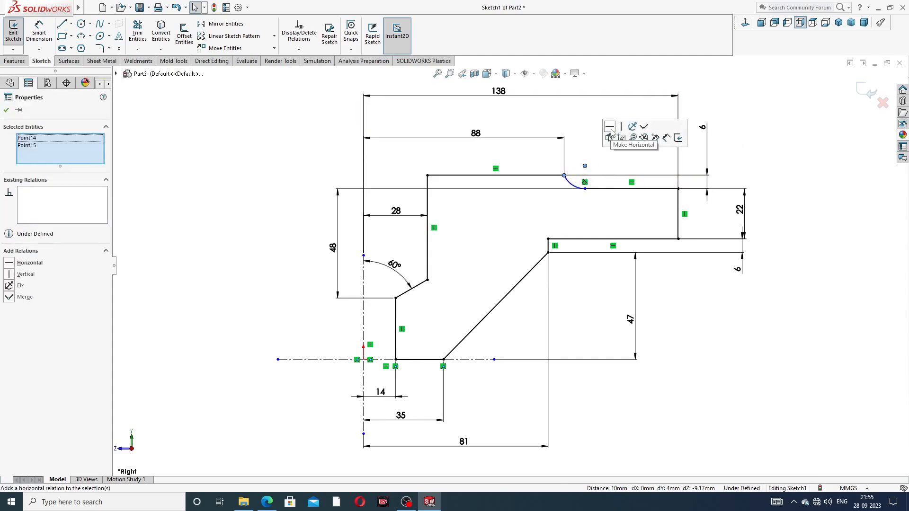
{"action": "left_click", "coordinate": [610, 126]}
{"action": "left_click", "coordinate": [748, 150]}
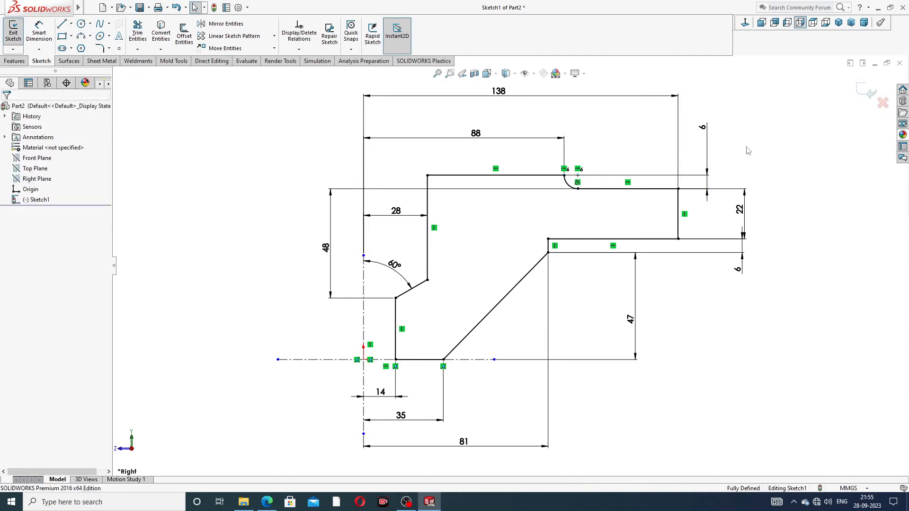
Step: Reposition the 81, 47, 6, 22 and 48 dimensions neatly clear of the outline
{"action": "key", "text": "z"}
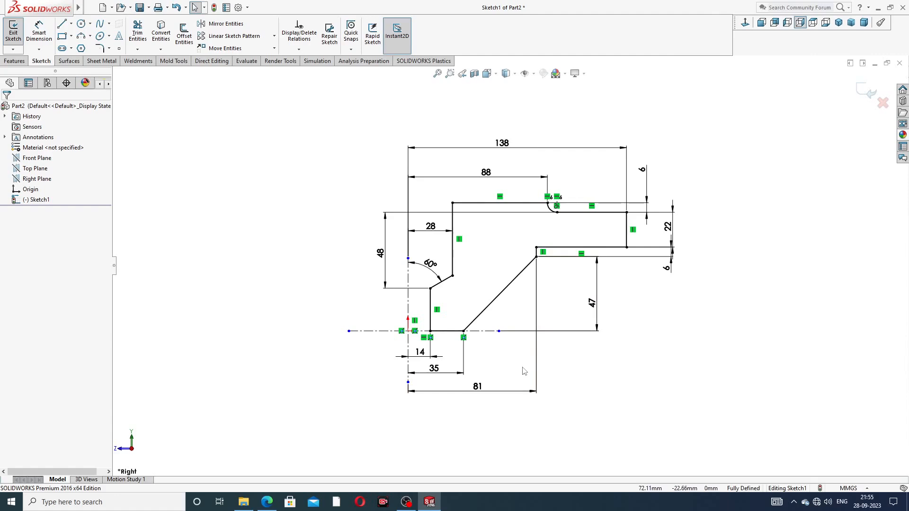
{"action": "left_click_drag", "start_coordinate": [479, 393], "coordinate": [473, 399]}
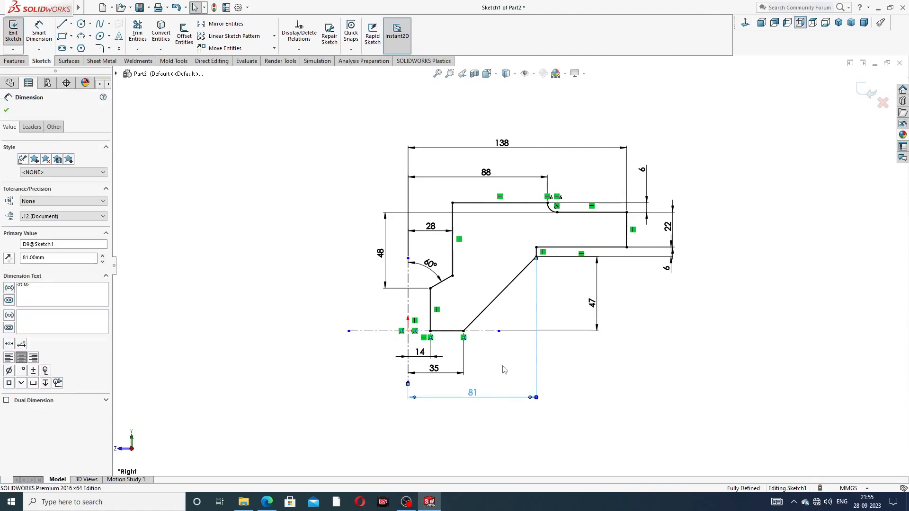
{"action": "left_click", "coordinate": [598, 308]}
{"action": "left_click_drag", "start_coordinate": [667, 268], "coordinate": [646, 276]}
{"action": "left_click", "coordinate": [668, 297]}
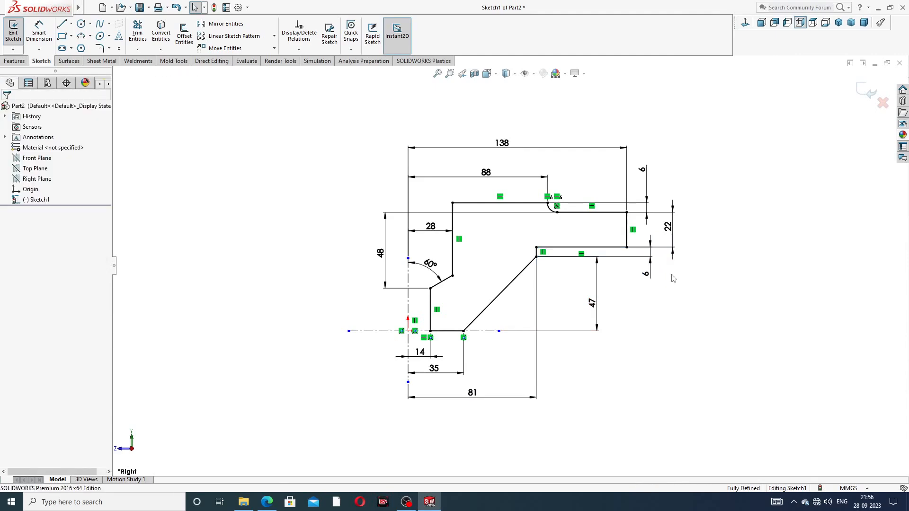
{"action": "left_click_drag", "start_coordinate": [679, 230], "coordinate": [681, 232]}
{"action": "left_click", "coordinate": [615, 232]}
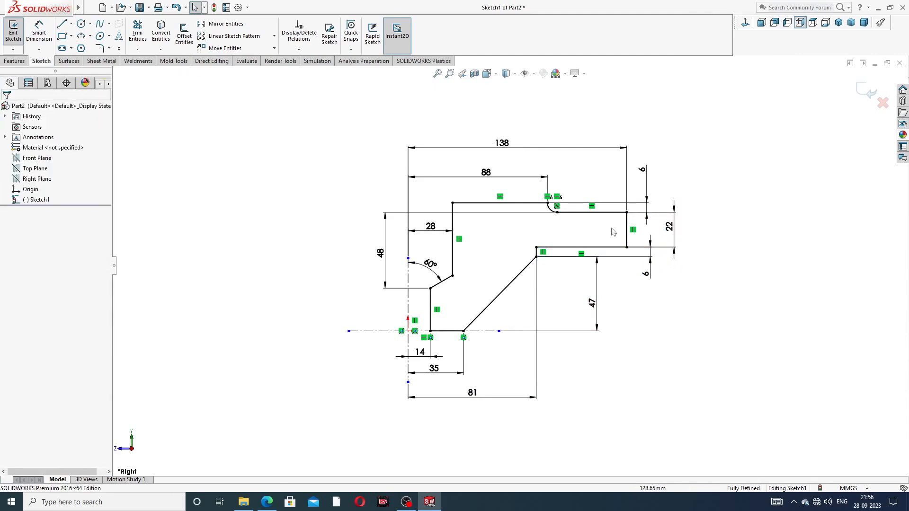
{"action": "scroll", "coordinate": [574, 230], "scroll_direction": "down", "scroll_amount": 1}
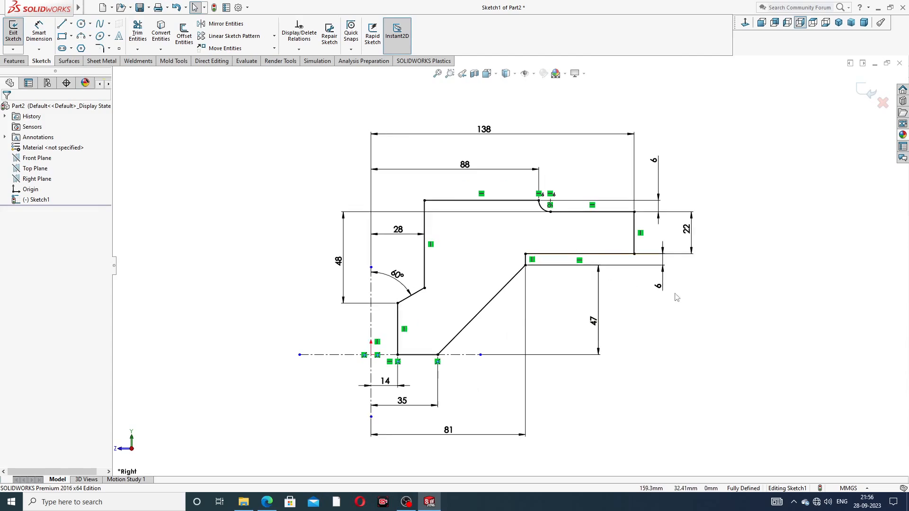
{"action": "left_click_drag", "start_coordinate": [339, 262], "coordinate": [332, 262]}
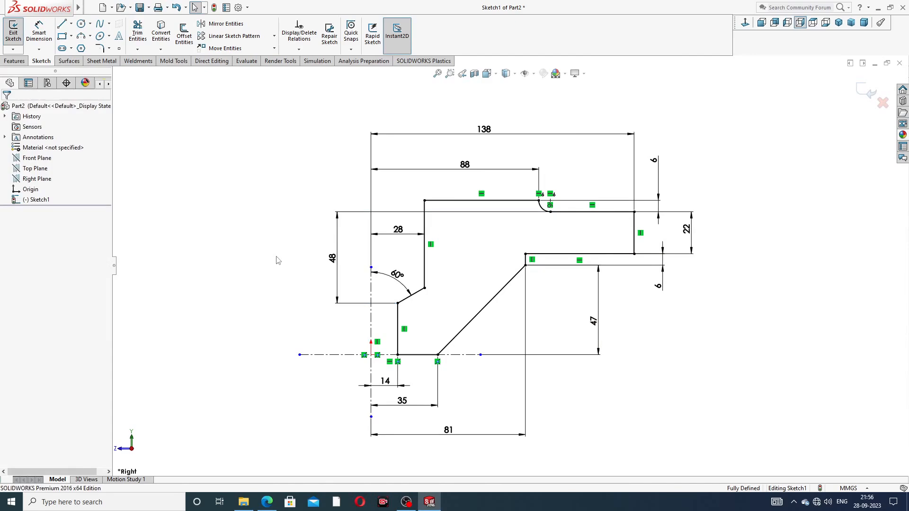
{"action": "left_click", "coordinate": [267, 502]}
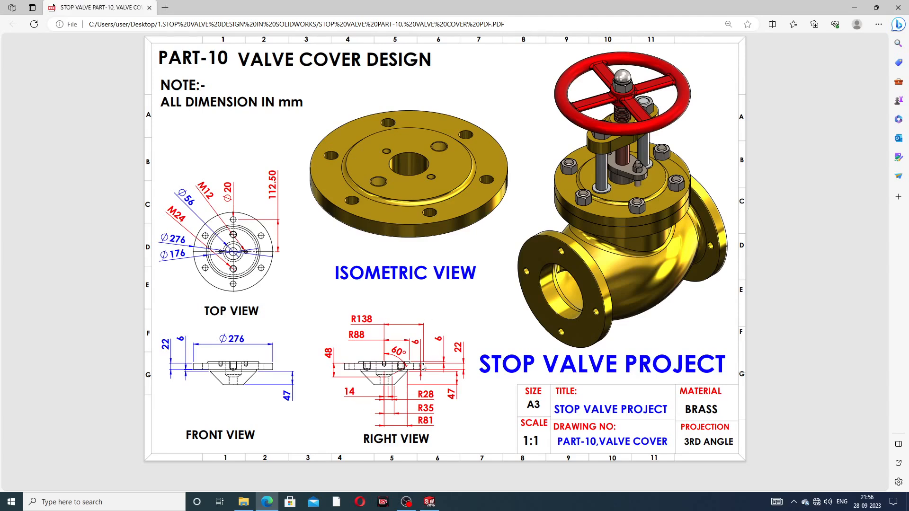
{"action": "left_click", "coordinate": [429, 501]}
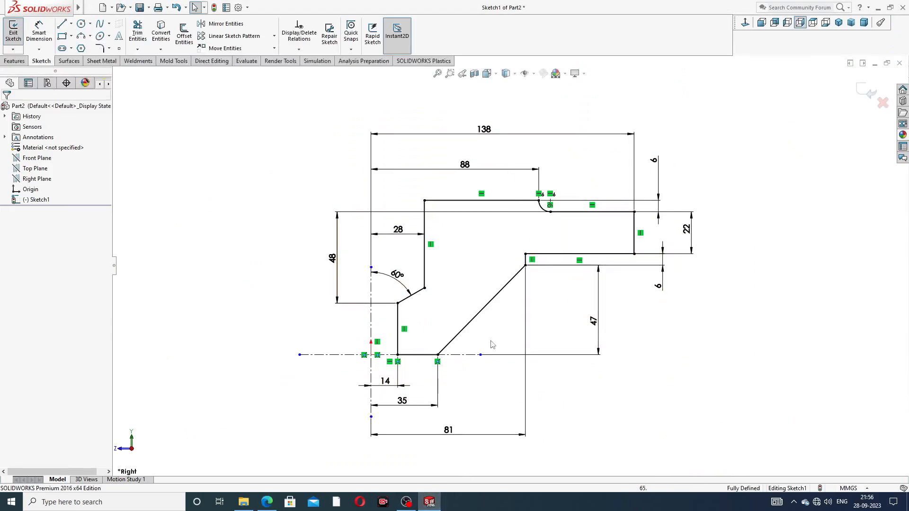
Step: Revolve the profile 360° about the centreline into Revolve1, then orbit to view the underside
{"action": "left_click", "coordinate": [13, 61]}
{"action": "left_click", "coordinate": [46, 35]}
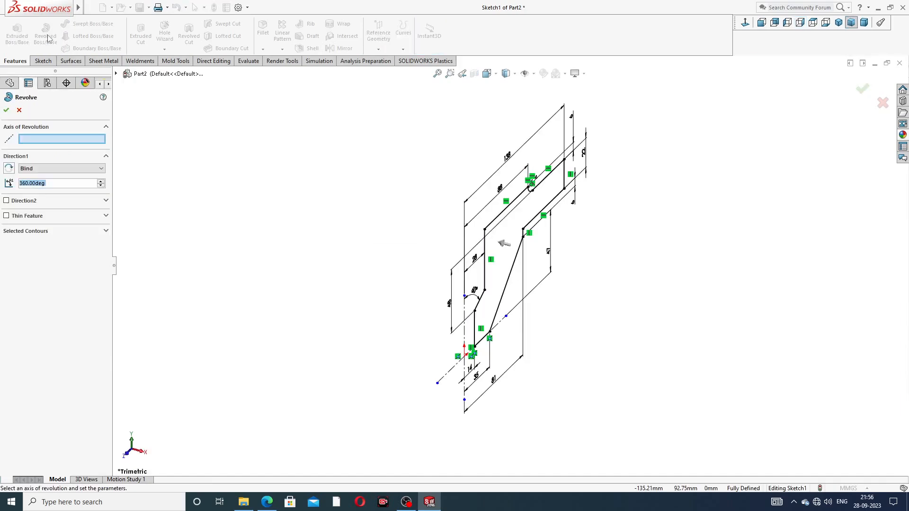
{"action": "left_click", "coordinate": [464, 313]}
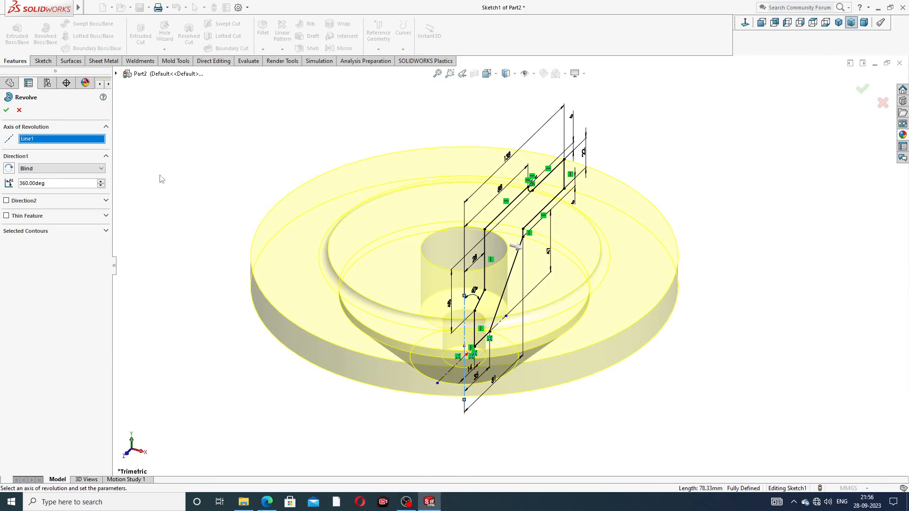
{"action": "left_click", "coordinate": [6, 111]}
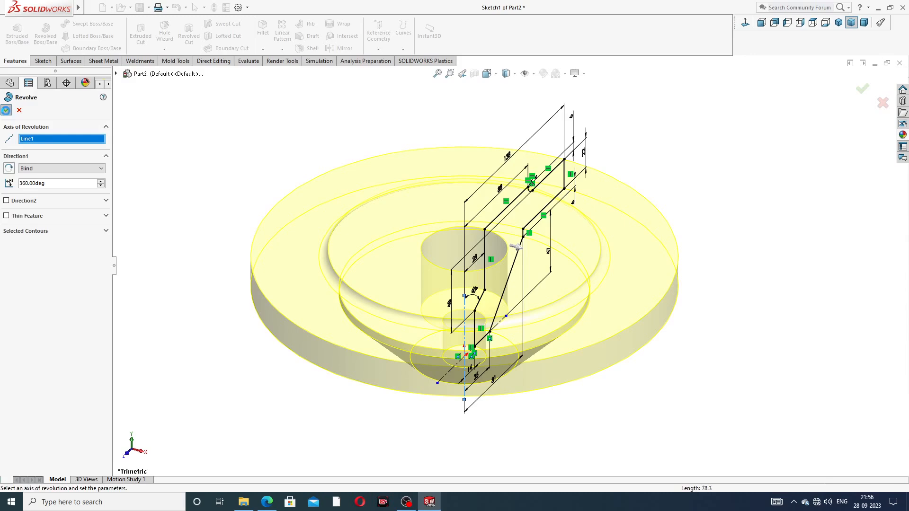
{"action": "middle_click_drag", "start_coordinate": [361, 239], "coordinate": [466, 228]}
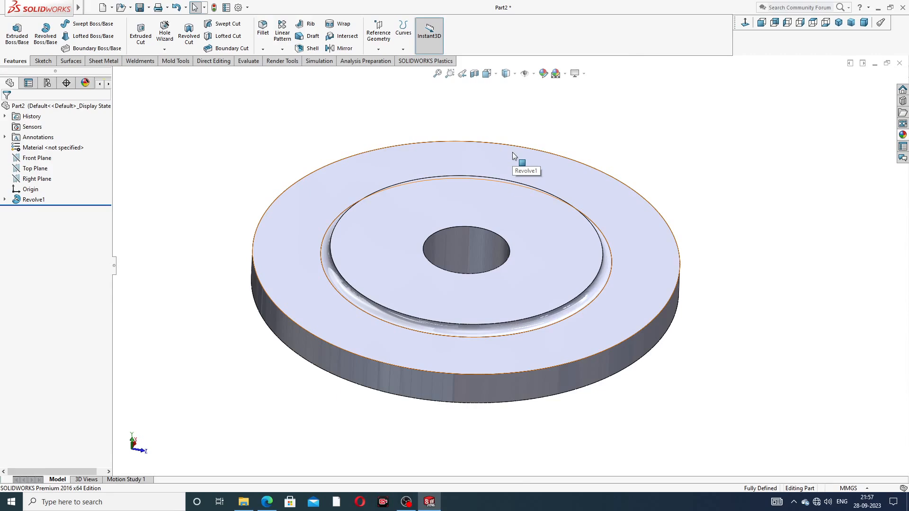
Step: Open a new sketch on the flange's top annular face, viewed normal to it and zoomed to fit
{"action": "left_click", "coordinate": [294, 243]}
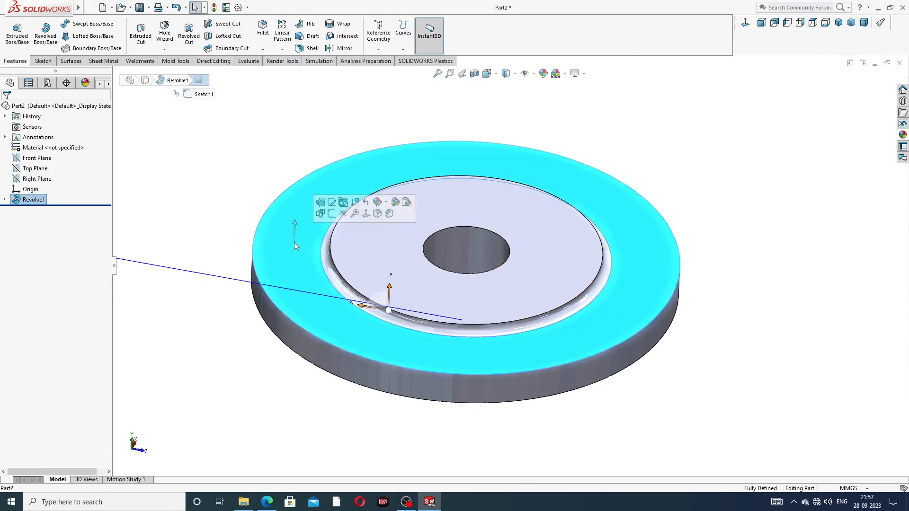
{"action": "left_click", "coordinate": [339, 218]}
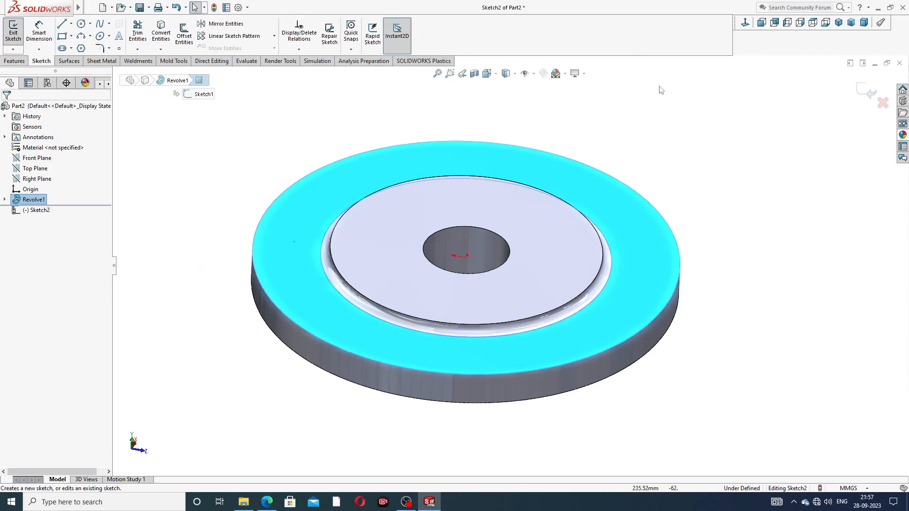
{"action": "left_click", "coordinate": [744, 24]}
{"action": "key", "text": "f"}
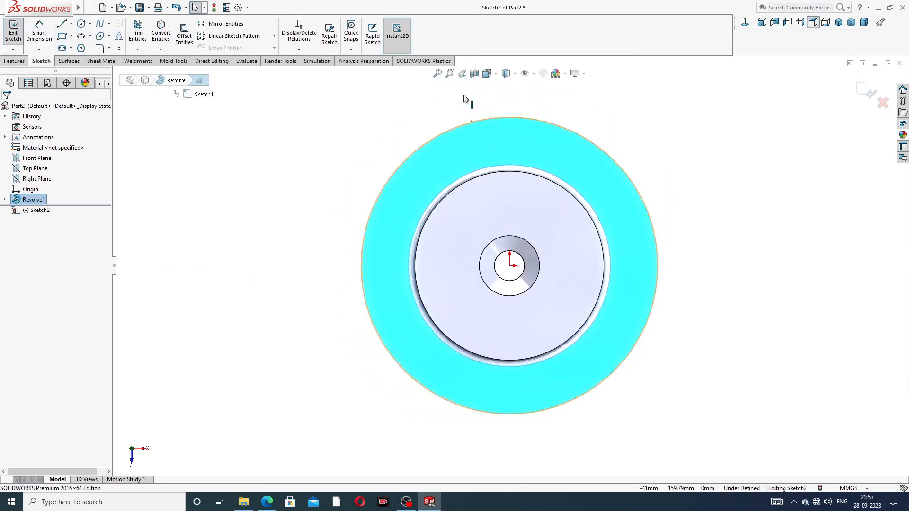
Step: Draw a vertical construction centreline from the origin straight upward, then exit the line tool
{"action": "left_click", "coordinate": [71, 23]}
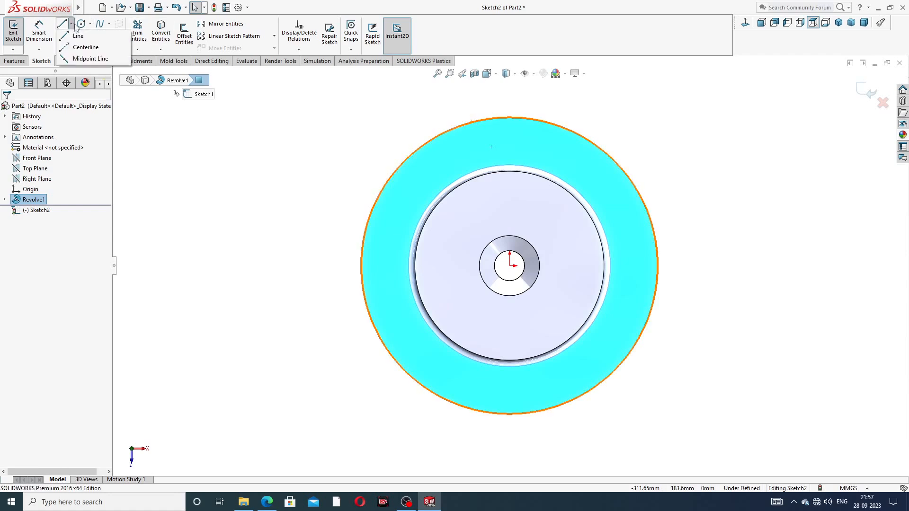
{"action": "left_click", "coordinate": [86, 47]}
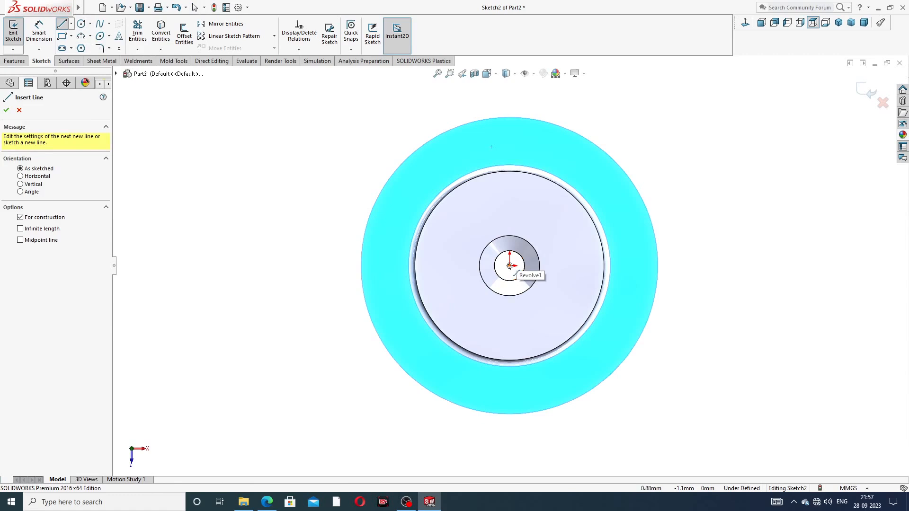
{"action": "left_click", "coordinate": [509, 266]}
{"action": "left_click", "coordinate": [510, 142]}
{"action": "right_click", "coordinate": [620, 97]}
{"action": "left_click", "coordinate": [635, 108]}
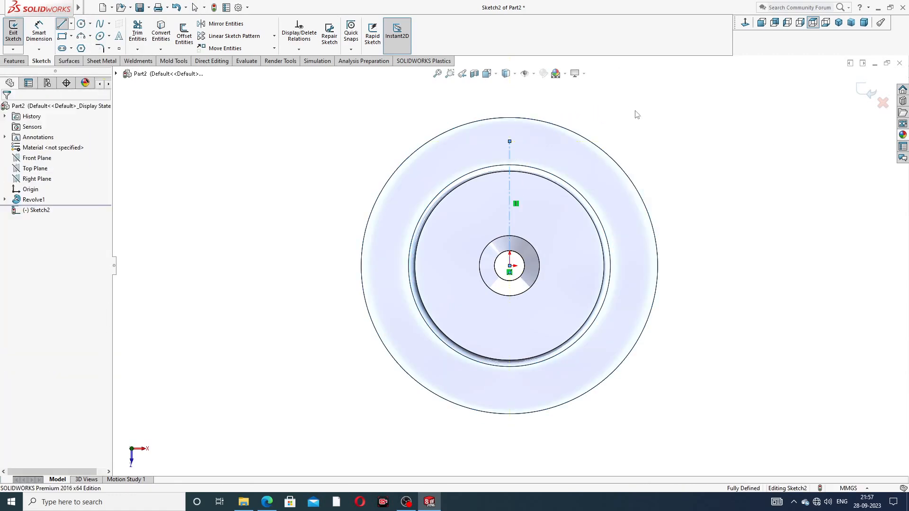
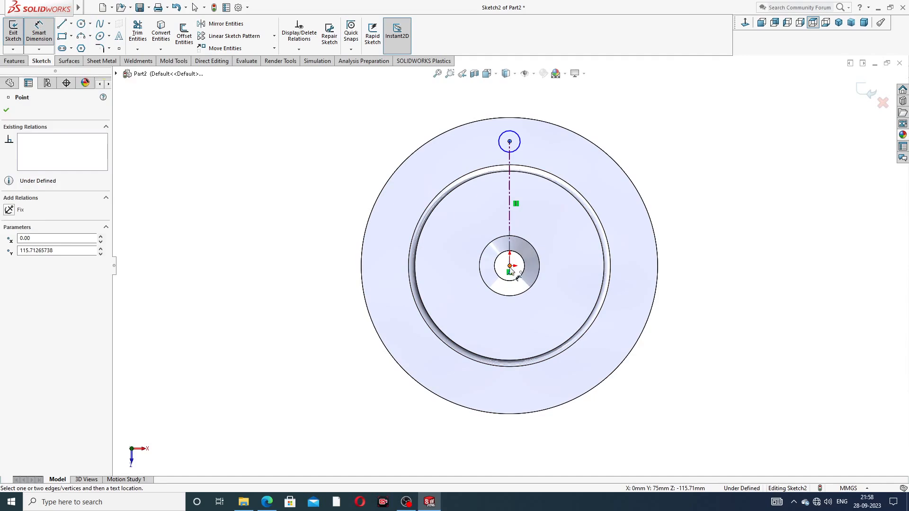
Step: Dimension the small circle 112.5 above the origin and give it a Ø20 diameter
{"action": "left_click", "coordinate": [667, 205]}
{"action": "type", "text": "112.5"}
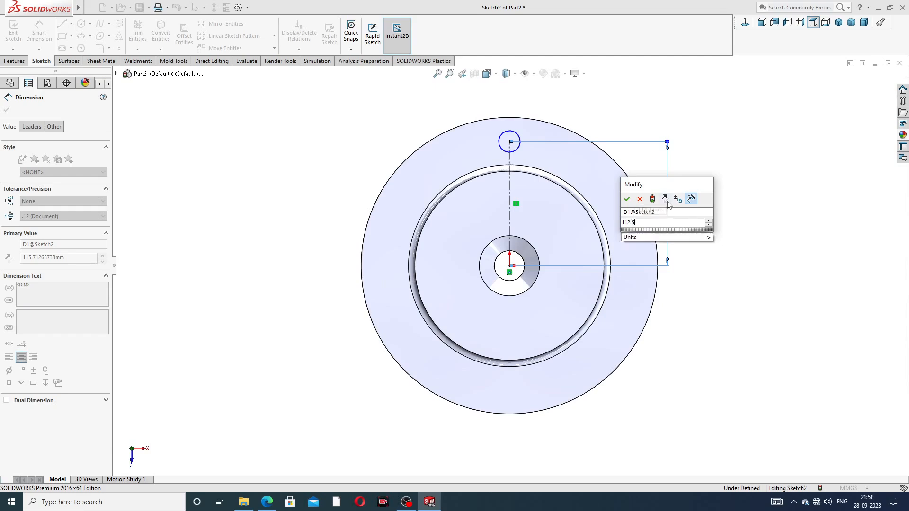
{"action": "key", "text": "Return"}
{"action": "left_click", "coordinate": [519, 140]}
{"action": "left_click", "coordinate": [590, 108]}
{"action": "type", "text": "20"}
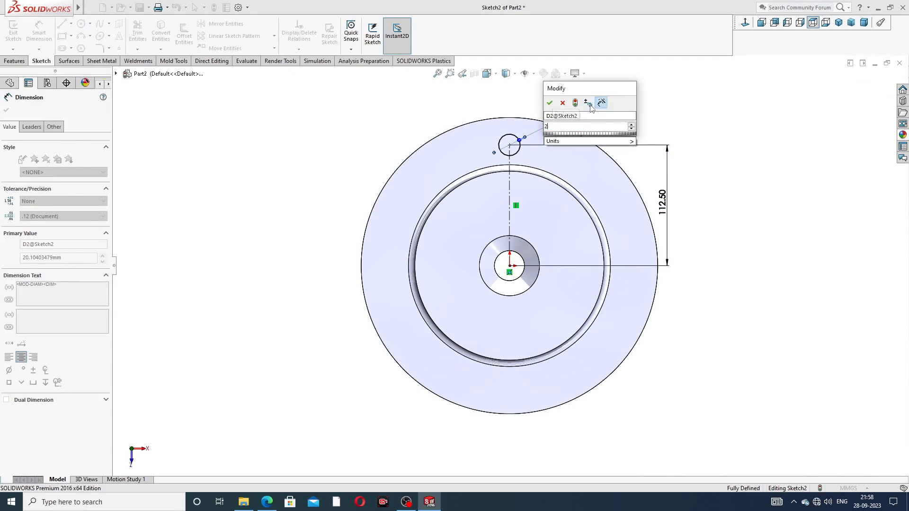
{"action": "key", "text": "Return"}
{"action": "right_click", "coordinate": [716, 109]}
{"action": "left_click", "coordinate": [750, 137]}
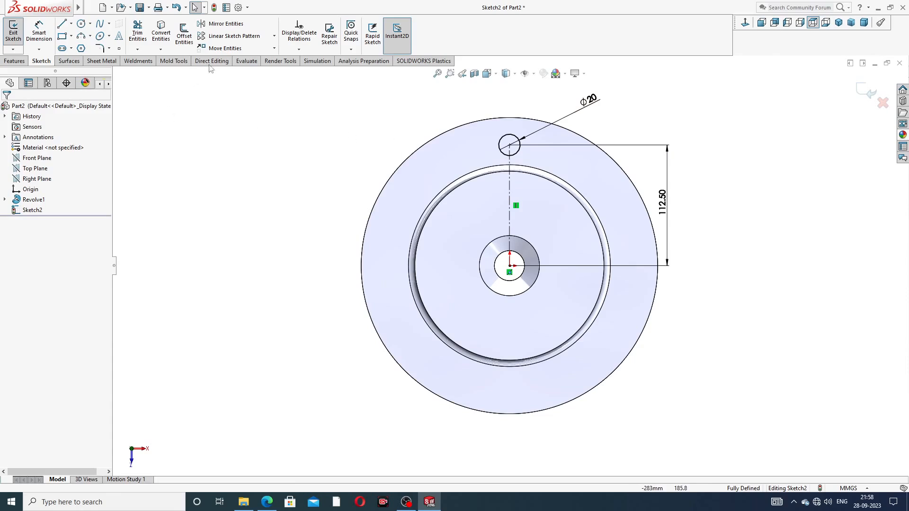
{"action": "left_click", "coordinate": [274, 37]}
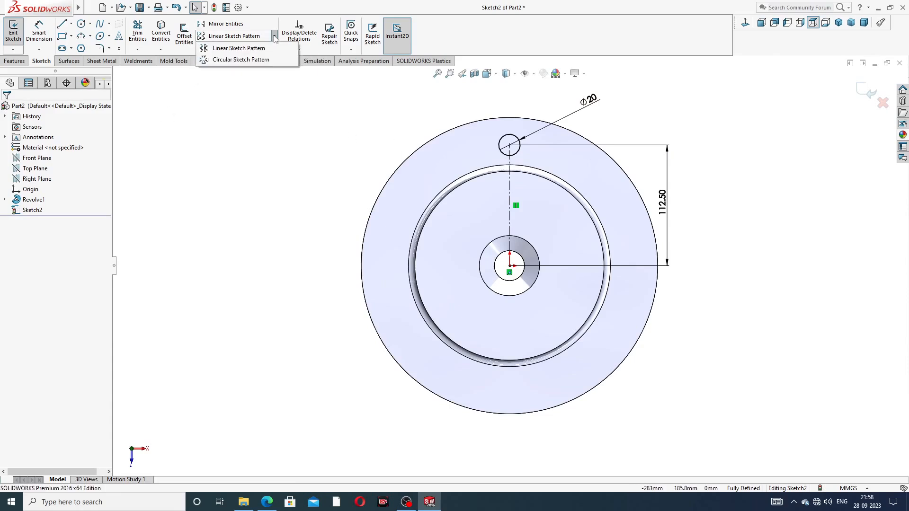
Step: Circular-pattern the Ø20 circle about the origin into 6 equally spaced instances
{"action": "left_click", "coordinate": [259, 60]}
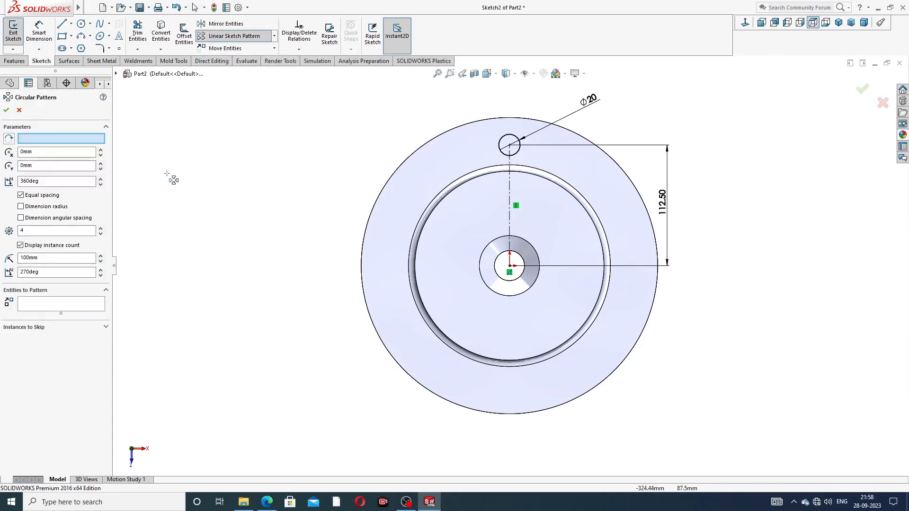
{"action": "left_click", "coordinate": [75, 305]}
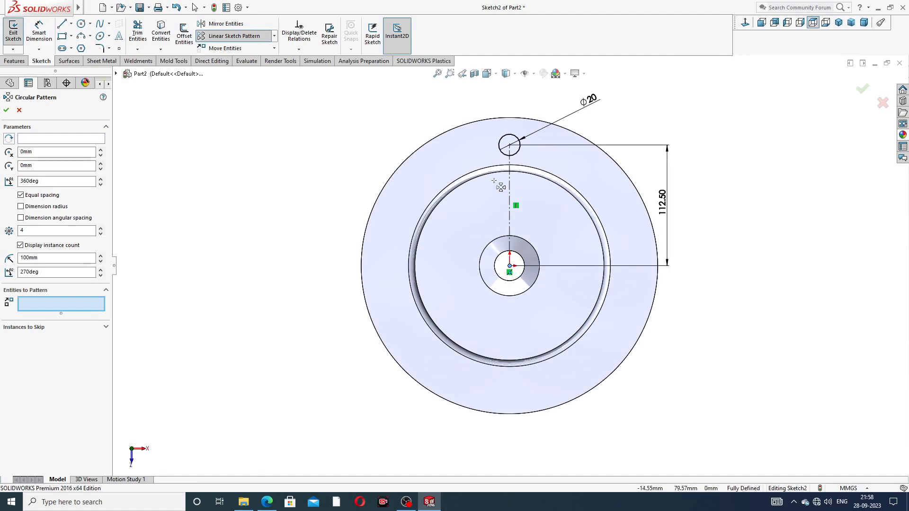
{"action": "left_click", "coordinate": [515, 158]}
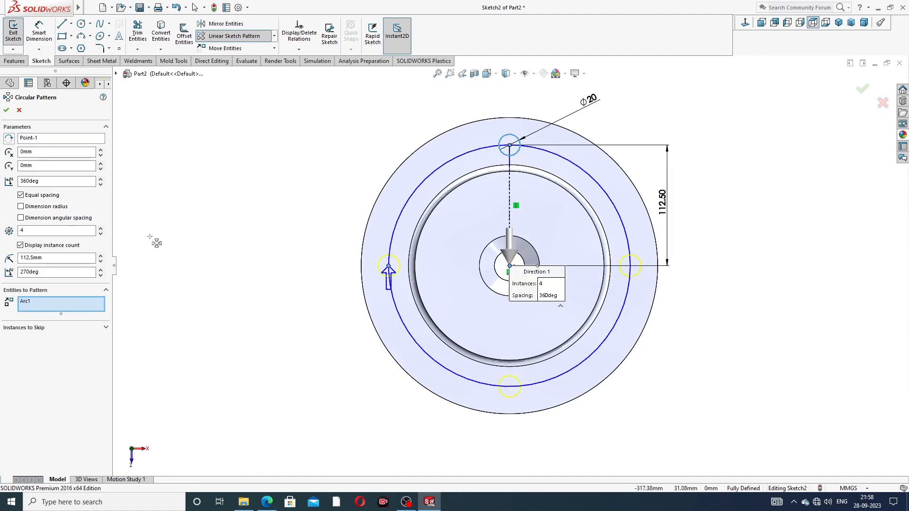
{"action": "left_click", "coordinate": [100, 228]}
{"action": "left_click", "coordinate": [100, 229]}
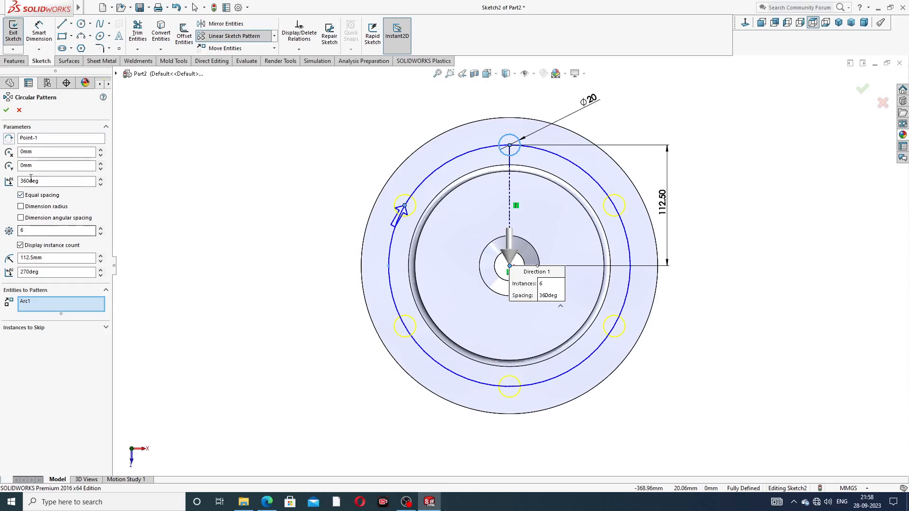
{"action": "left_click", "coordinate": [6, 110]}
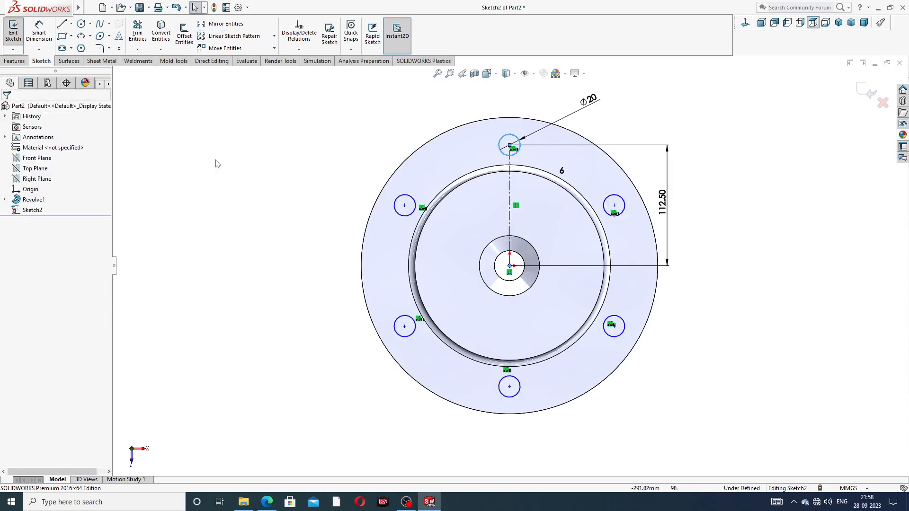
{"action": "left_click", "coordinate": [16, 64]}
Step: Extrude-cut the six circles Through All to create Cut-Extrude1 bolt holes
{"action": "left_click", "coordinate": [141, 33]}
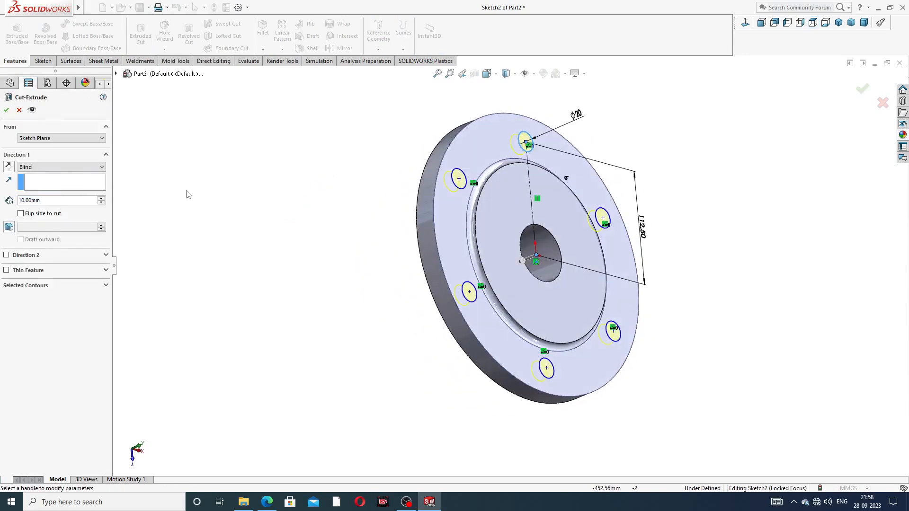
{"action": "left_click", "coordinate": [52, 168]}
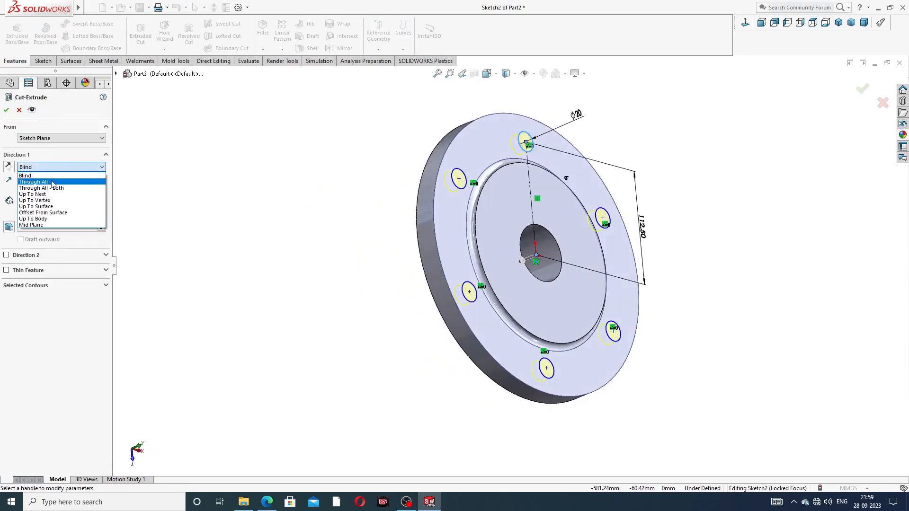
{"action": "left_click", "coordinate": [52, 174]}
{"action": "left_click", "coordinate": [7, 110]}
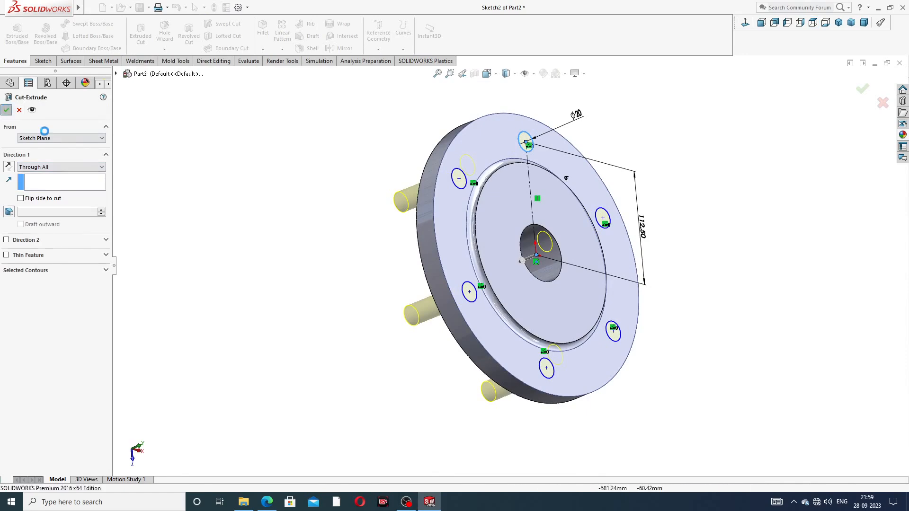
{"action": "left_click", "coordinate": [305, 159]}
{"action": "middle_click_drag", "start_coordinate": [347, 211], "coordinate": [369, 213]}
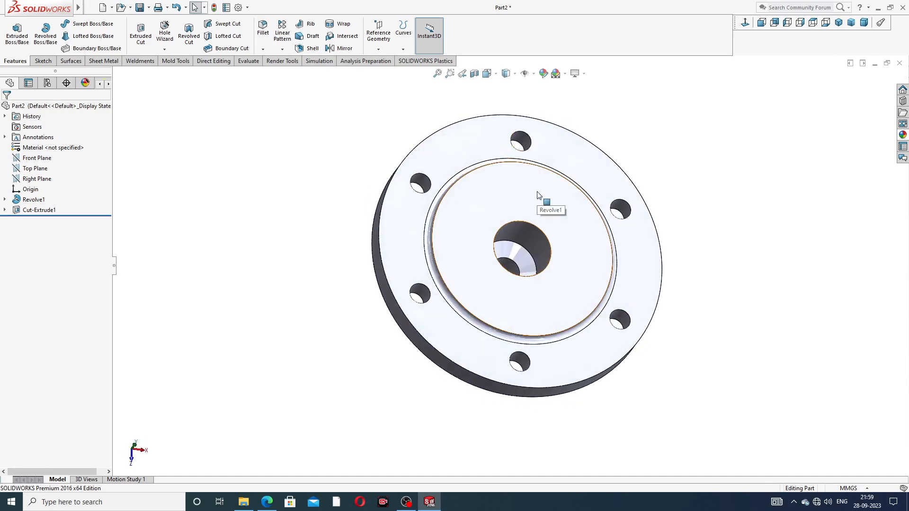
Step: Orbit and zoom around the flange to inspect the cut bolt holes, ending face-on
{"action": "left_click", "coordinate": [487, 198]}
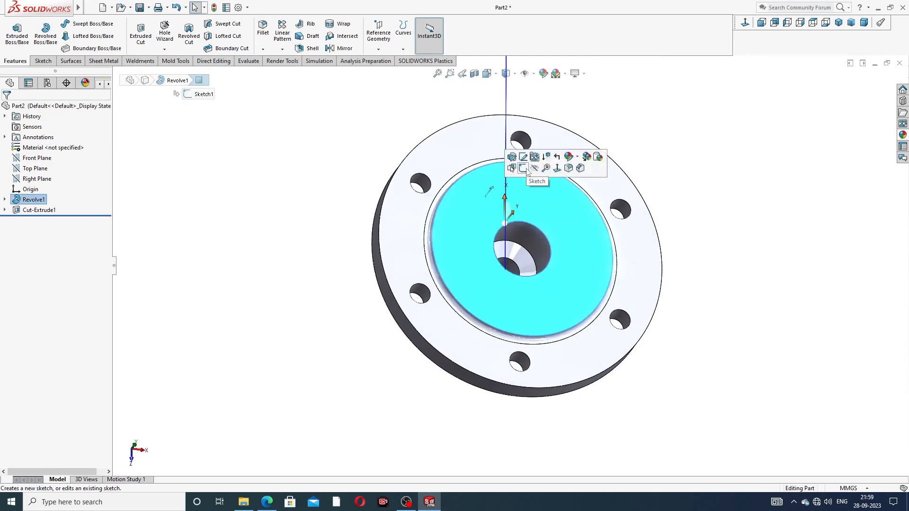
{"action": "left_click", "coordinate": [656, 144]}
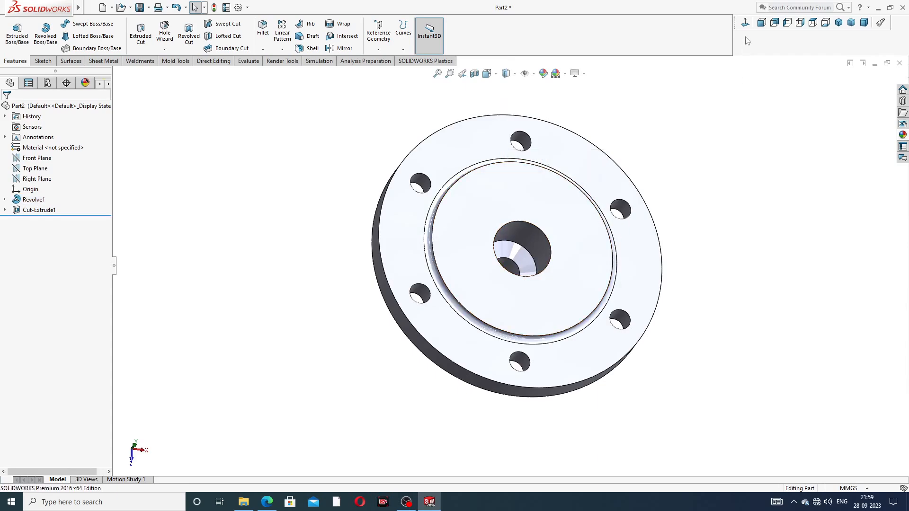
{"action": "left_click", "coordinate": [745, 23]}
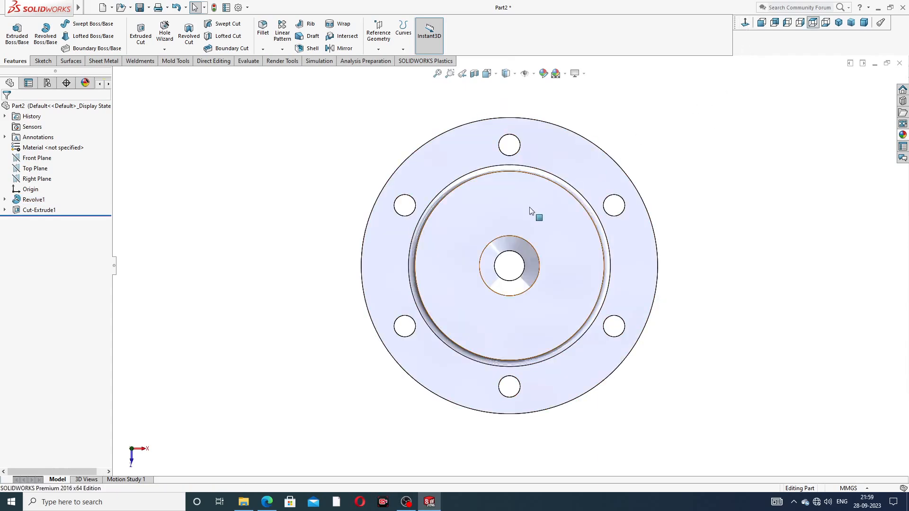
{"action": "middle_click_drag", "start_coordinate": [400, 258], "coordinate": [400, 222]}
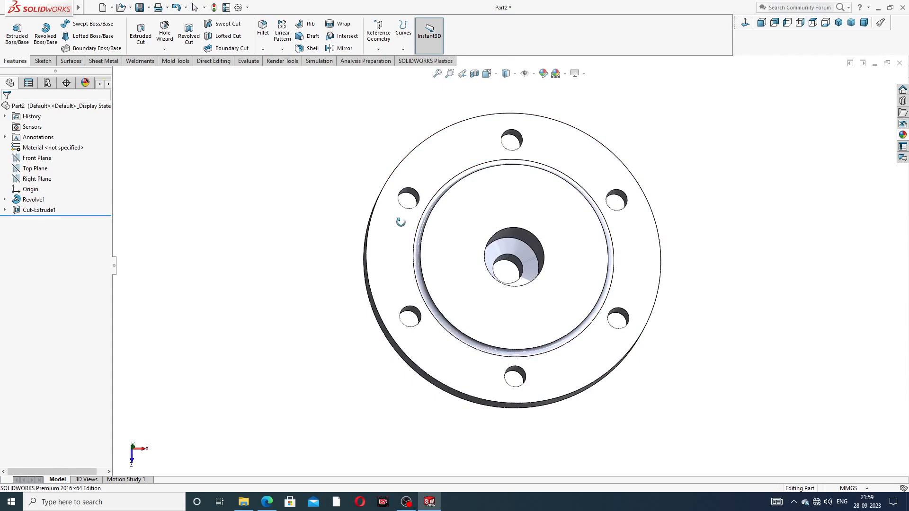
{"action": "scroll", "coordinate": [418, 233], "scroll_direction": "up", "scroll_amount": 2}
{"action": "middle_click_drag", "start_coordinate": [510, 250], "coordinate": [558, 185]}
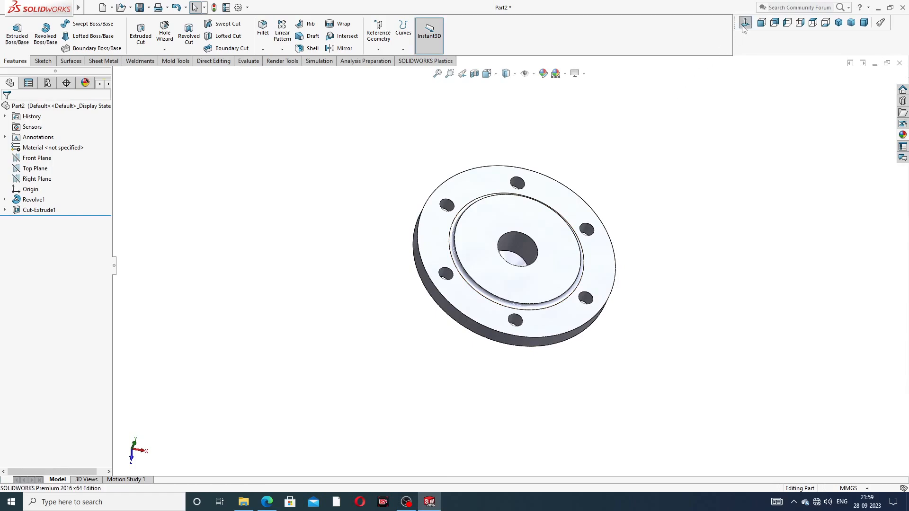
{"action": "left_click", "coordinate": [744, 23]}
{"action": "scroll", "coordinate": [531, 296], "scroll_direction": "down", "scroll_amount": 2}
{"action": "scroll", "coordinate": [524, 259], "scroll_direction": "down", "scroll_amount": 2}
{"action": "scroll", "coordinate": [523, 260], "scroll_direction": "up", "scroll_amount": 1}
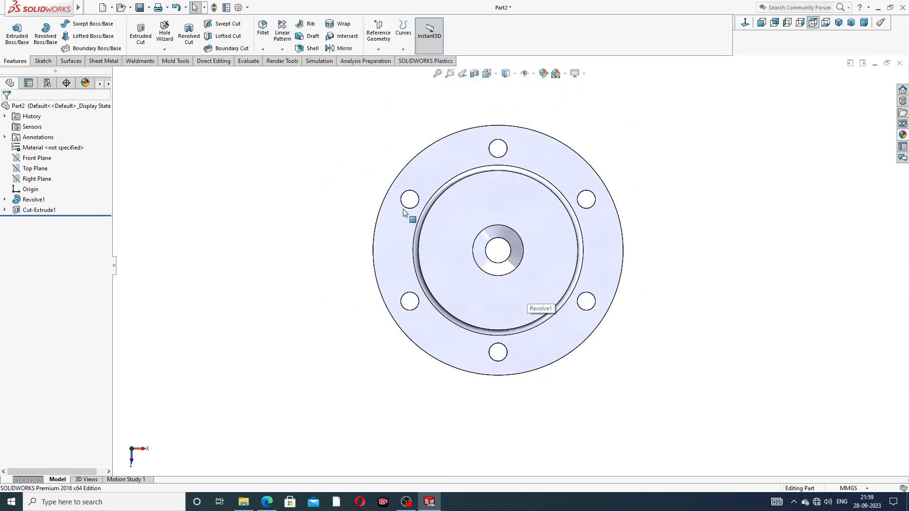
Step: Start a Hole Wizard tapped hole, defaulting to ISO M12 bottoming, blind 17.25 mm
{"action": "left_click", "coordinate": [165, 50]}
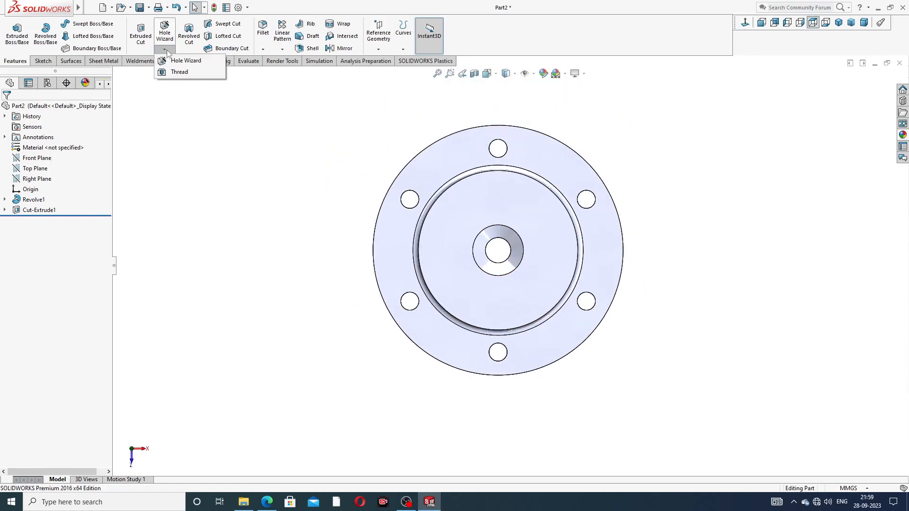
{"action": "left_click", "coordinate": [178, 61]}
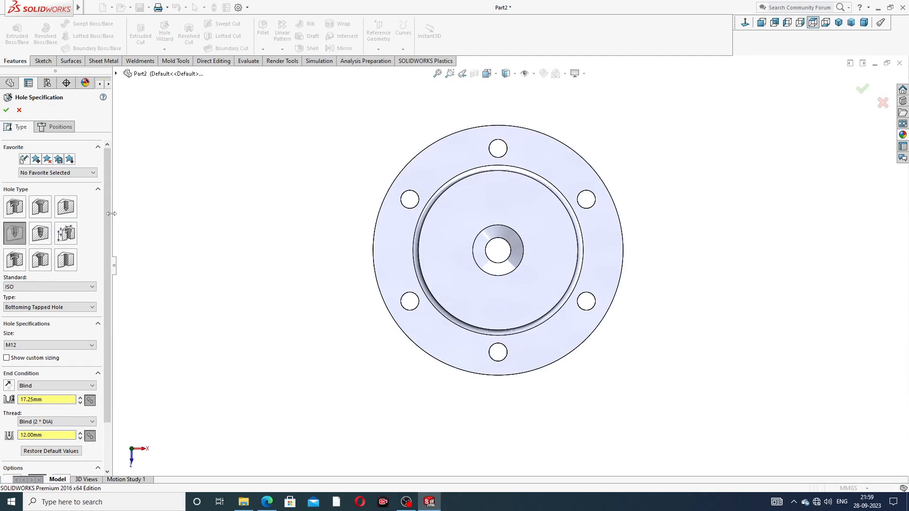
{"action": "scroll", "coordinate": [108, 246], "scroll_direction": "down", "scroll_amount": 2}
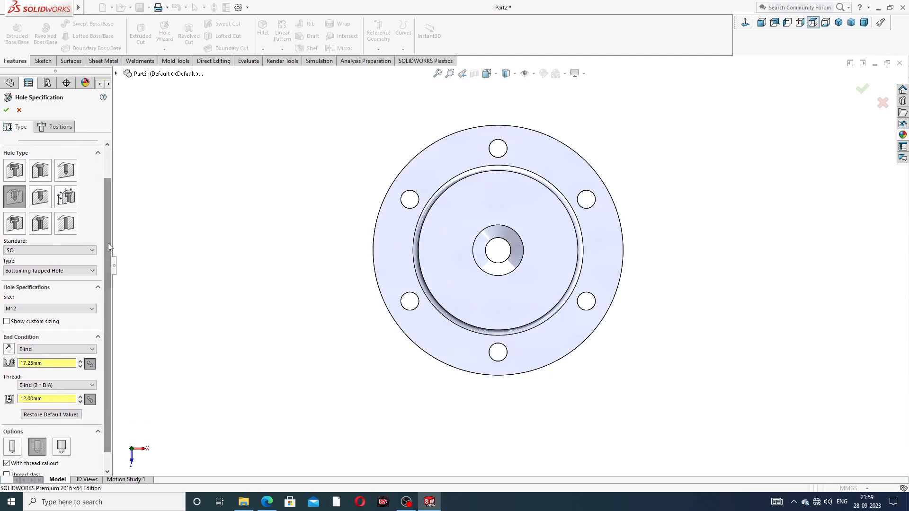
{"action": "left_click", "coordinate": [266, 502]}
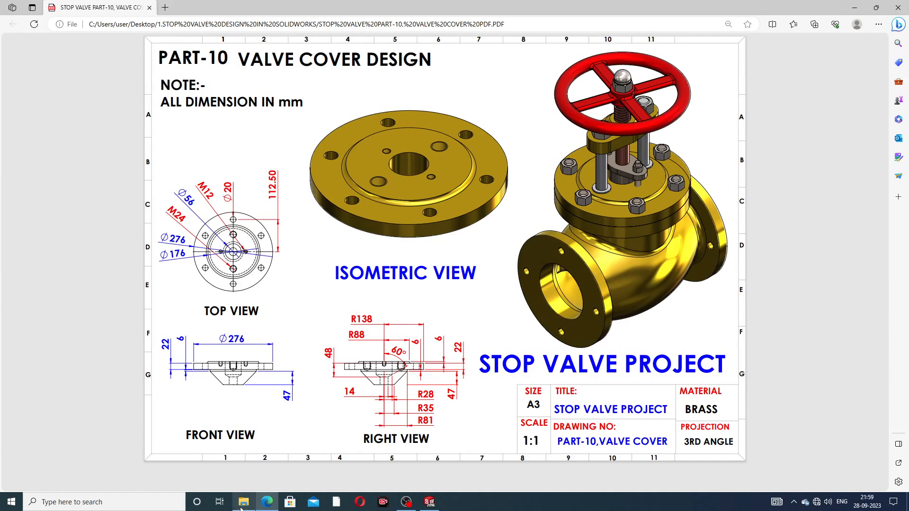
Step: Check the M24 and M12 hole callouts on the valve cover drawing, then minimise Edge
{"action": "left_click", "coordinate": [267, 501]}
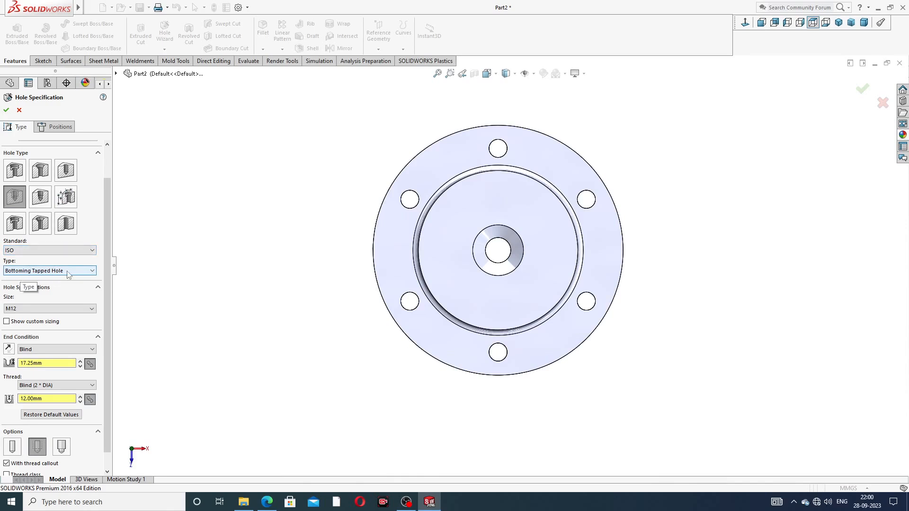
Step: Set the tapped hole to M24 with 27 mm hole depth and 24 mm thread depth
{"action": "left_click", "coordinate": [38, 308]}
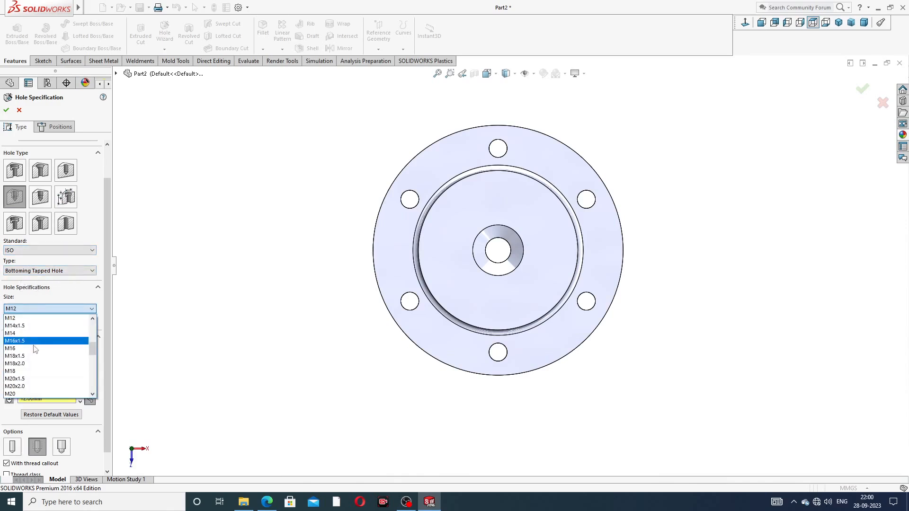
{"action": "scroll", "coordinate": [33, 371], "scroll_direction": "down", "scroll_amount": 3}
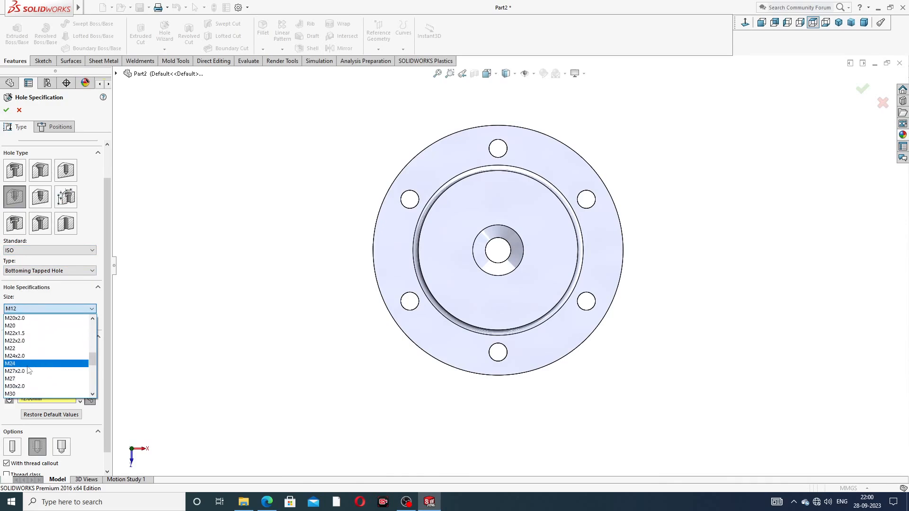
{"action": "left_click", "coordinate": [29, 368]}
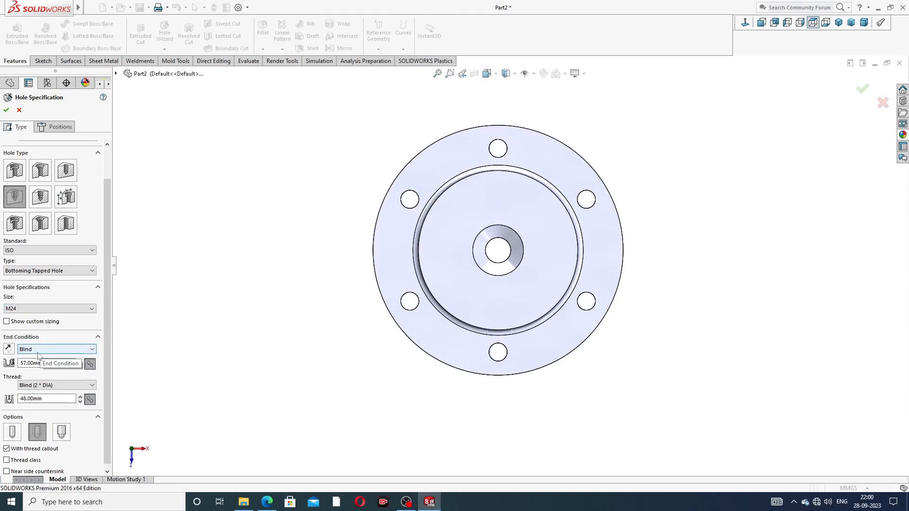
{"action": "left_click_drag", "start_coordinate": [49, 365], "coordinate": [22, 366]}
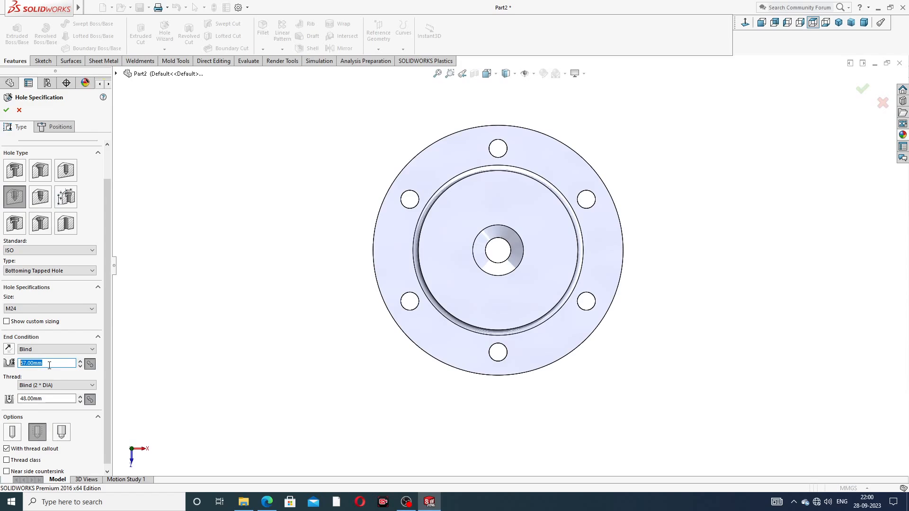
{"action": "type", "text": "2"}
{"action": "key", "text": "Return"}
{"action": "double_click", "coordinate": [47, 399]}
{"action": "type", "text": "2"}
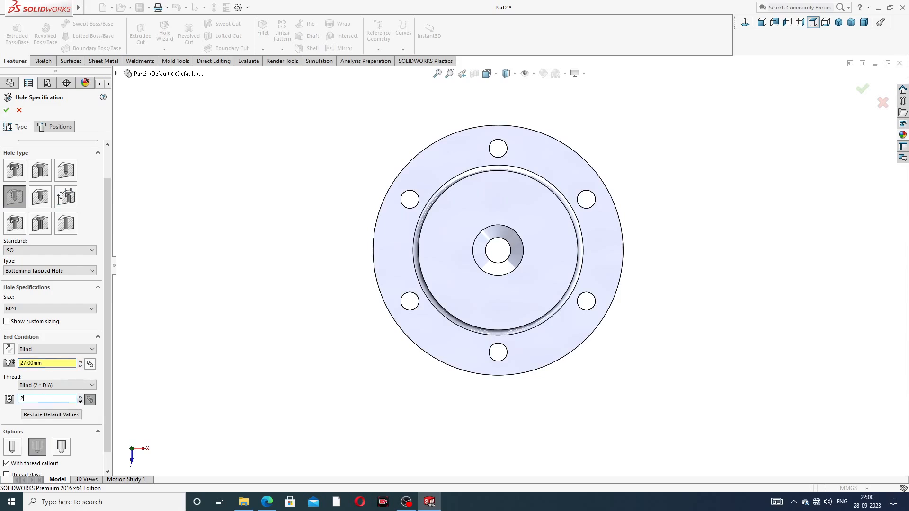
{"action": "type", "text": "4"}
{"action": "key", "text": "Return"}
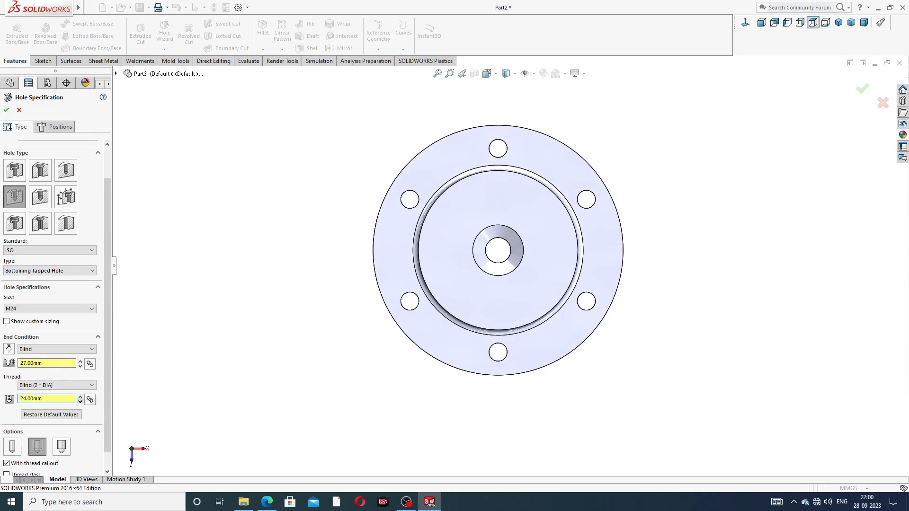
{"action": "scroll", "coordinate": [106, 359], "scroll_direction": "down", "scroll_amount": 1}
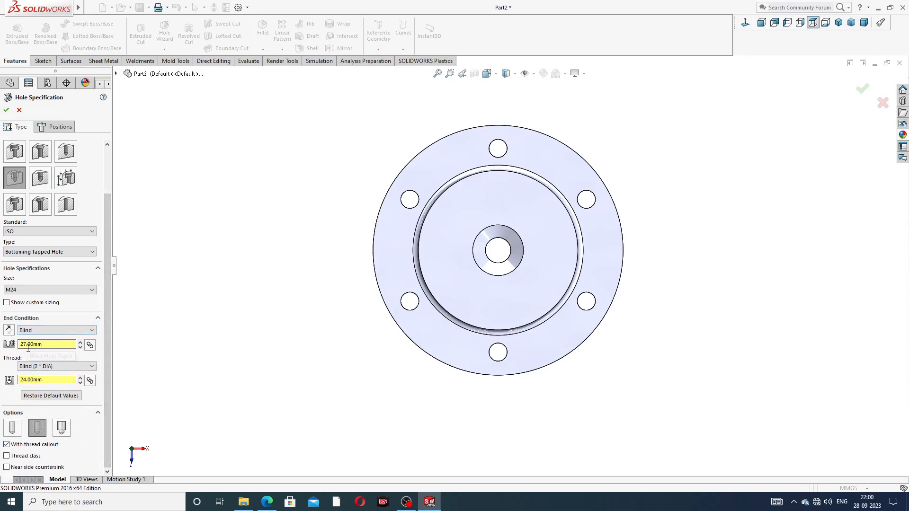
{"action": "left_click_drag", "start_coordinate": [106, 339], "coordinate": [107, 303]}
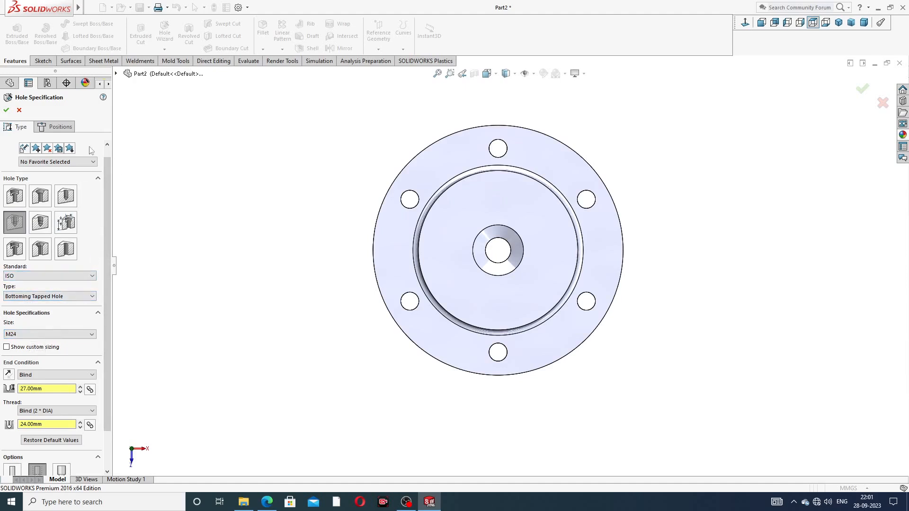
Step: On the flange face, draw a vertical centreline through the bore with its midpoint on the origin
{"action": "left_click", "coordinate": [59, 128]}
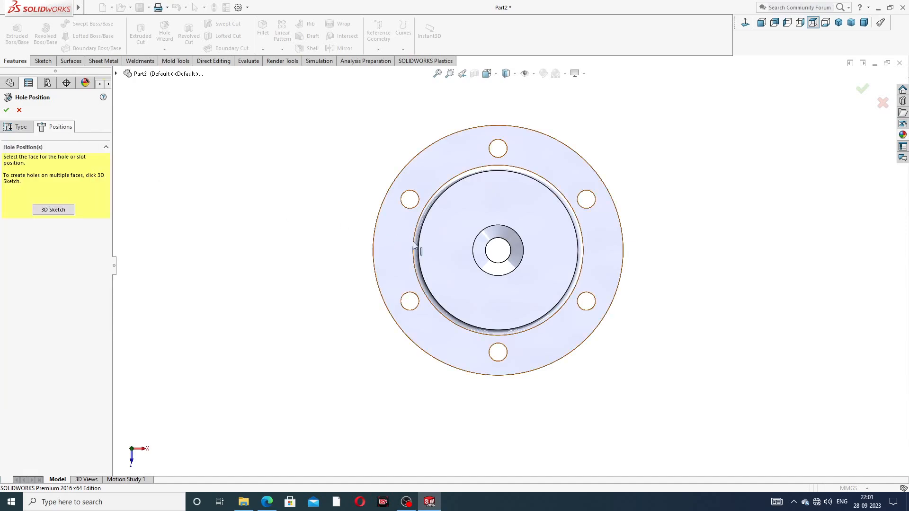
{"action": "left_click", "coordinate": [499, 204]}
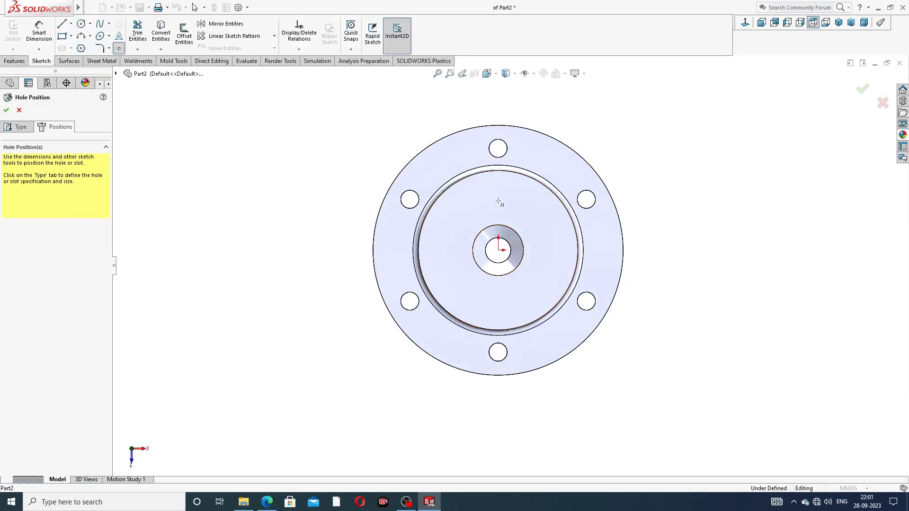
{"action": "left_click", "coordinate": [746, 23]}
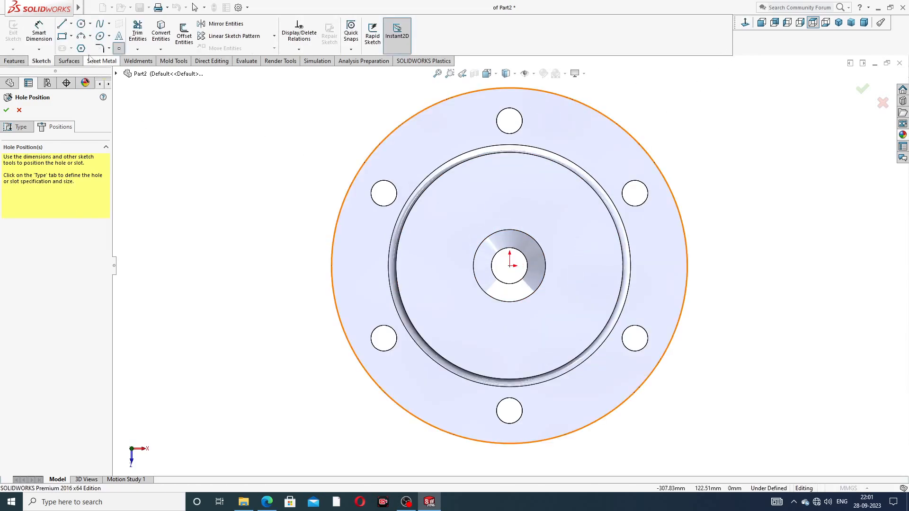
{"action": "left_click", "coordinate": [71, 23]}
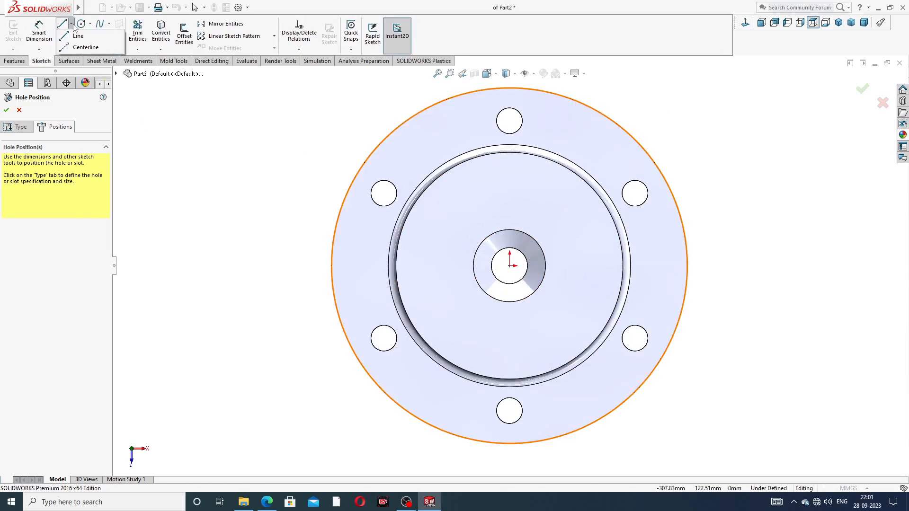
{"action": "left_click", "coordinate": [85, 48]}
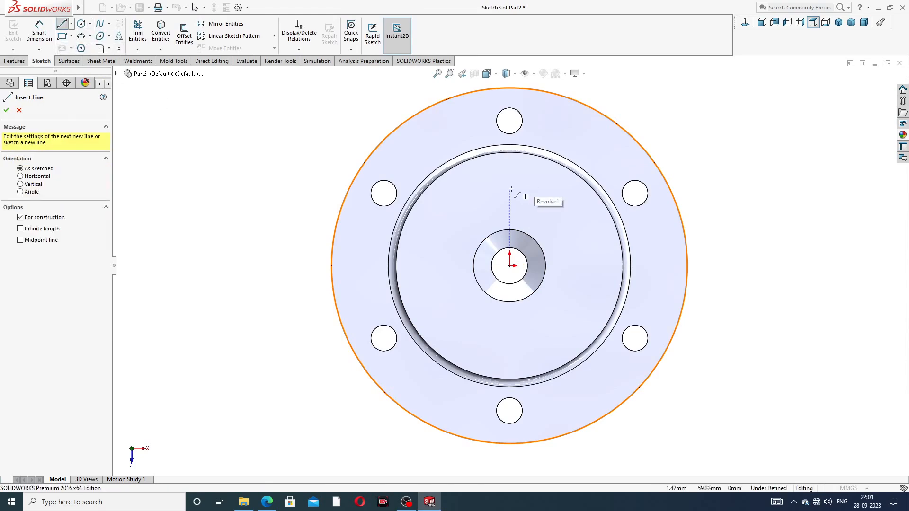
{"action": "left_click", "coordinate": [509, 189]}
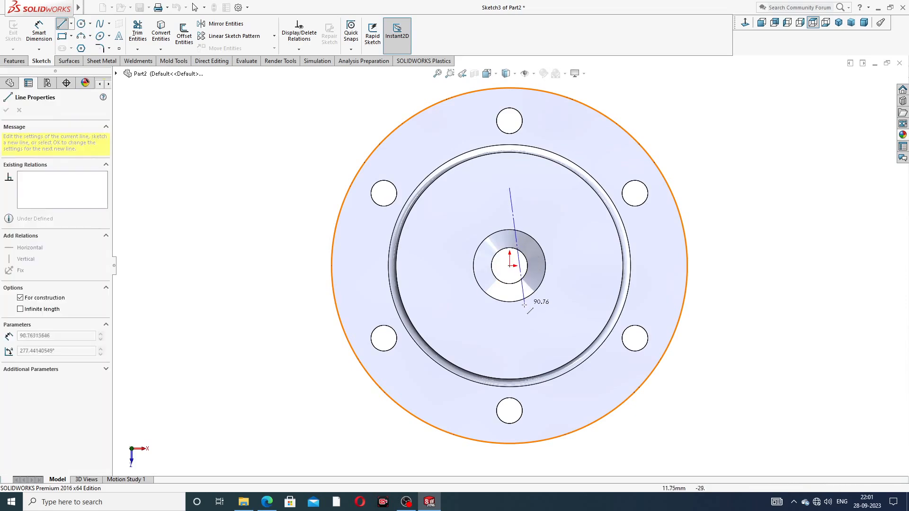
{"action": "left_click", "coordinate": [510, 331]}
{"action": "right_click", "coordinate": [579, 230]}
{"action": "left_click", "coordinate": [578, 244]}
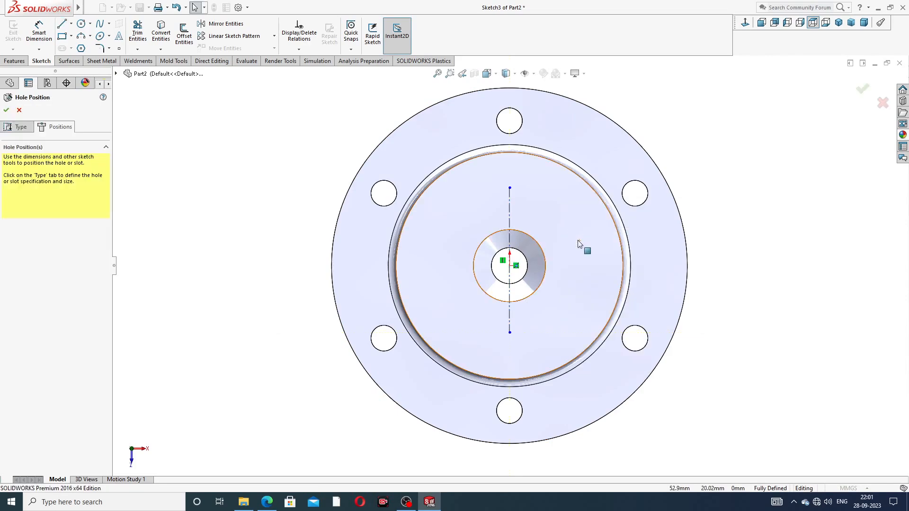
{"action": "left_click", "coordinate": [510, 214]}
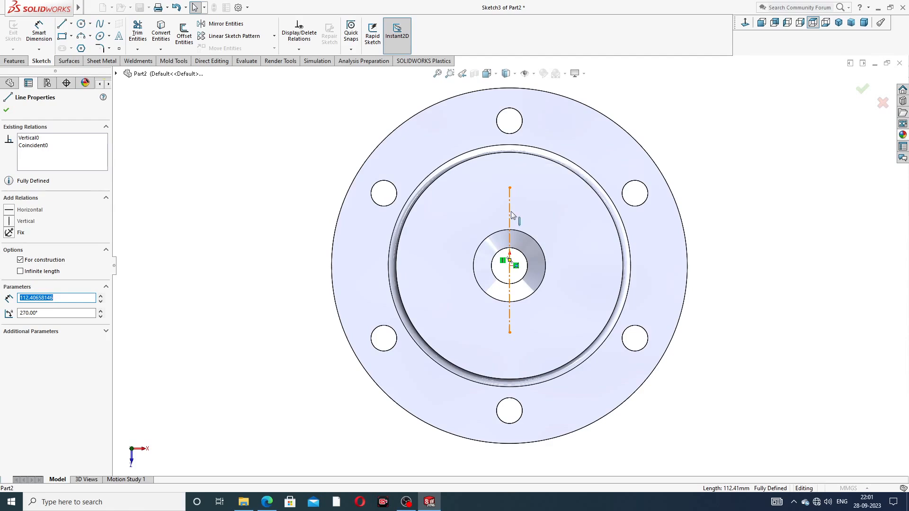
{"action": "left_click", "coordinate": [510, 266], "text": "ctrl"}
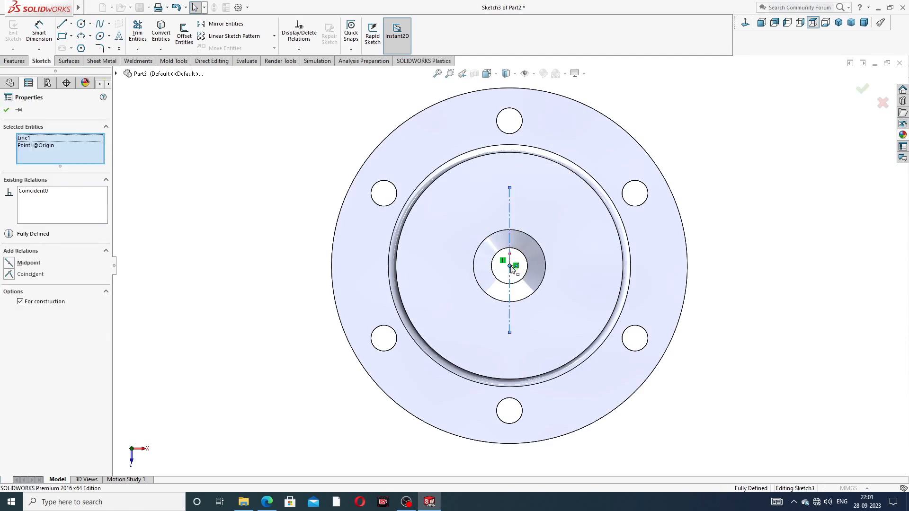
{"action": "left_click", "coordinate": [537, 234]}
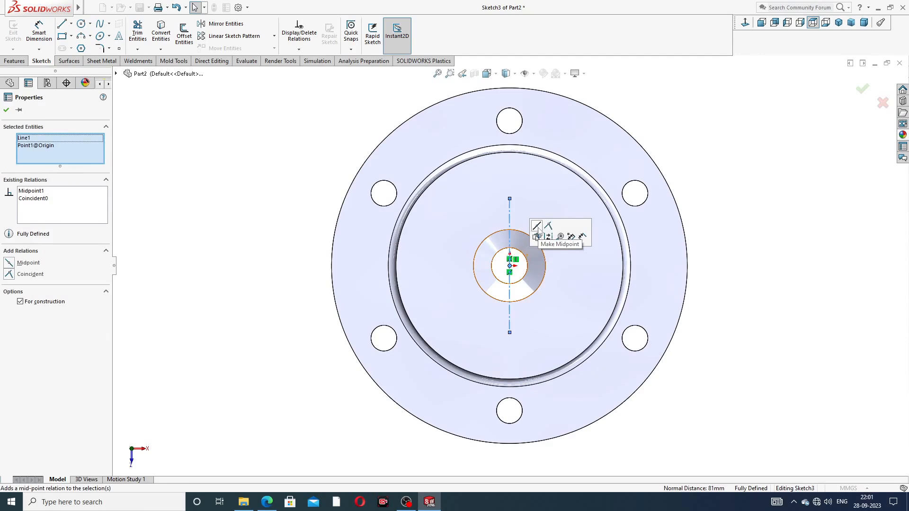
{"action": "left_click", "coordinate": [705, 139]}
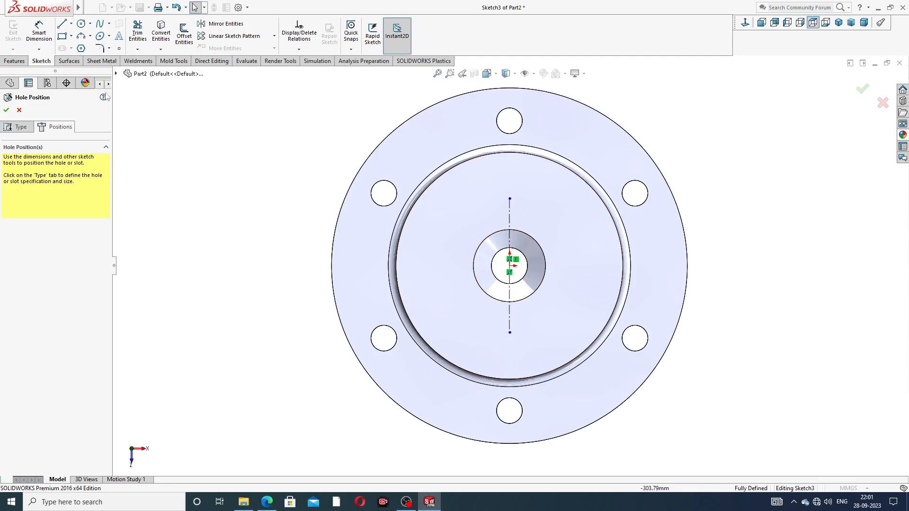
Step: Dimension the vertical centreline length to 120 mm
{"action": "left_click", "coordinate": [45, 37]}
{"action": "left_click", "coordinate": [509, 215]}
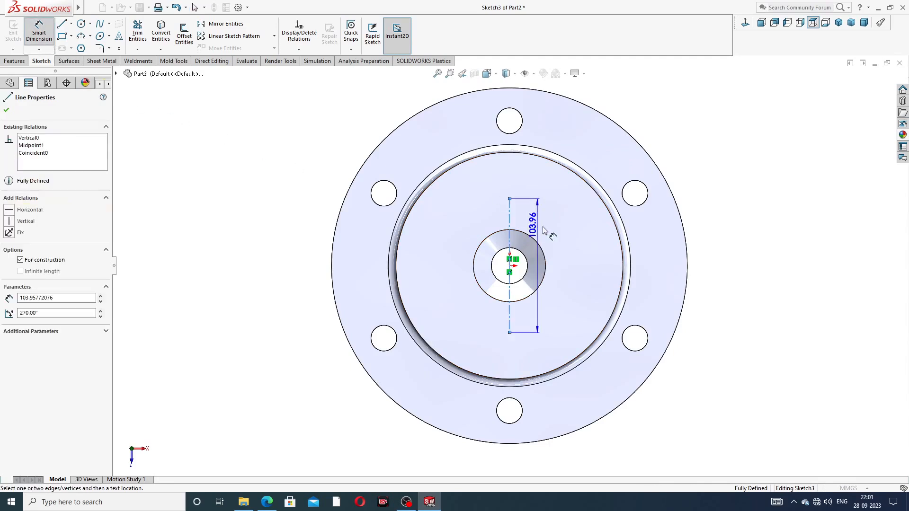
{"action": "left_click", "coordinate": [573, 267]}
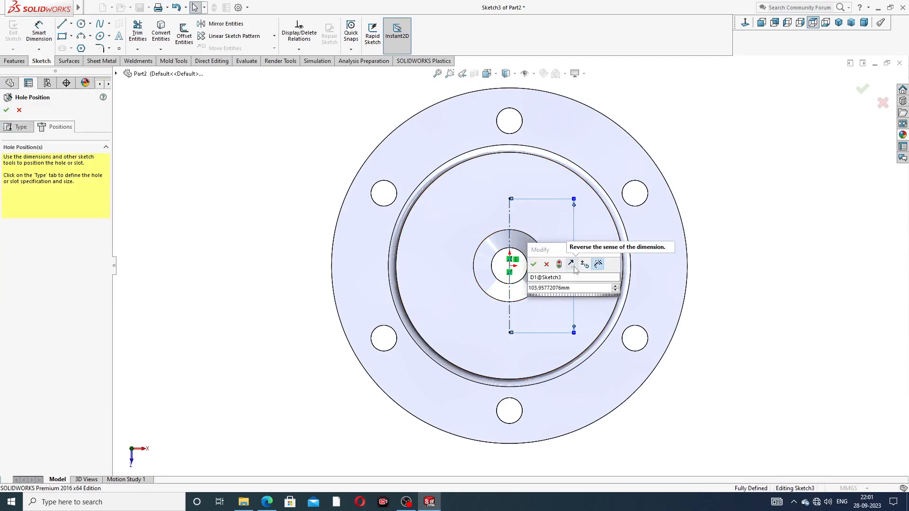
{"action": "left_click", "coordinate": [572, 290]}
{"action": "double_click", "coordinate": [572, 290]}
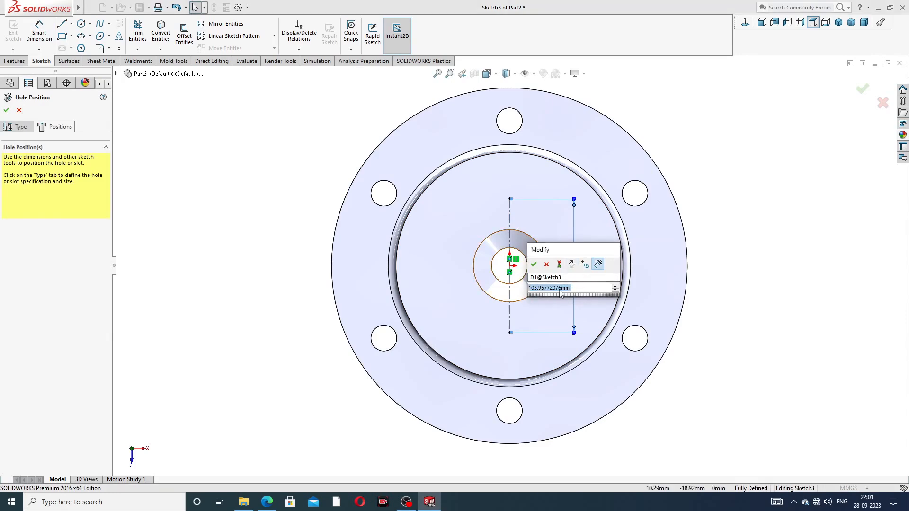
{"action": "type", "text": "12"}
{"action": "type", "text": "0"}
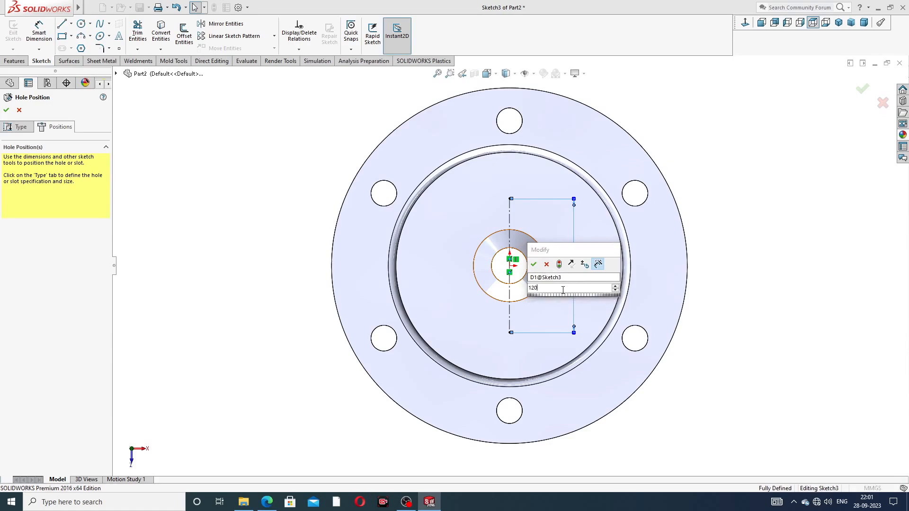
{"action": "key", "text": "Return"}
{"action": "left_click", "coordinate": [763, 208]}
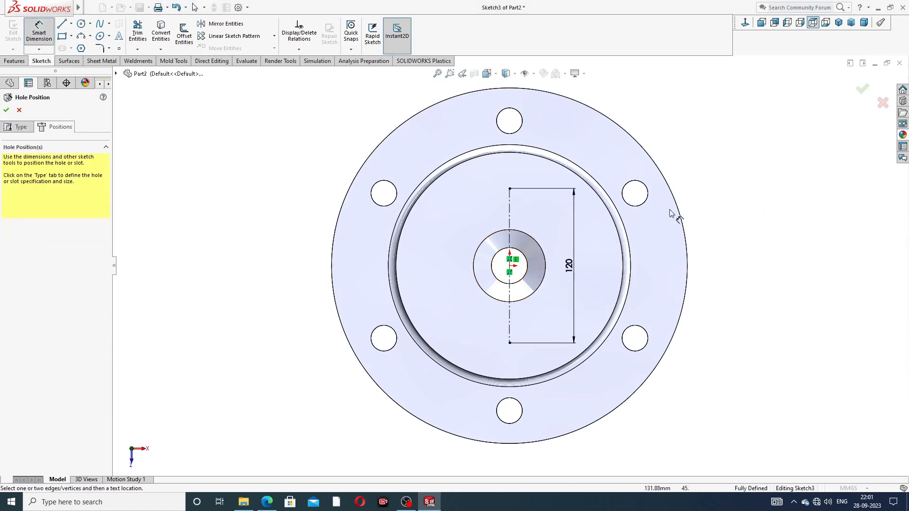
{"action": "right_click", "coordinate": [209, 141]}
{"action": "left_click", "coordinate": [234, 162]}
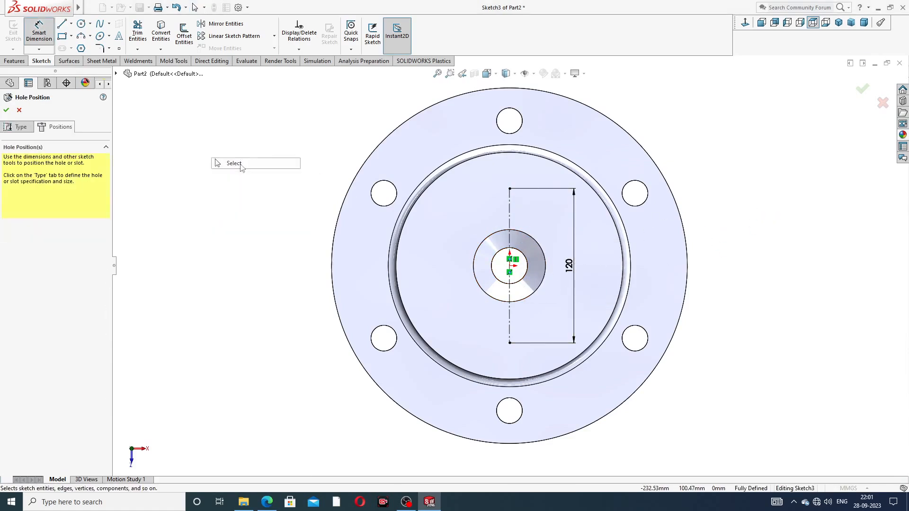
Step: Place hole points at both ends of the centreline and confirm the two M24 holes
{"action": "left_click", "coordinate": [120, 49]}
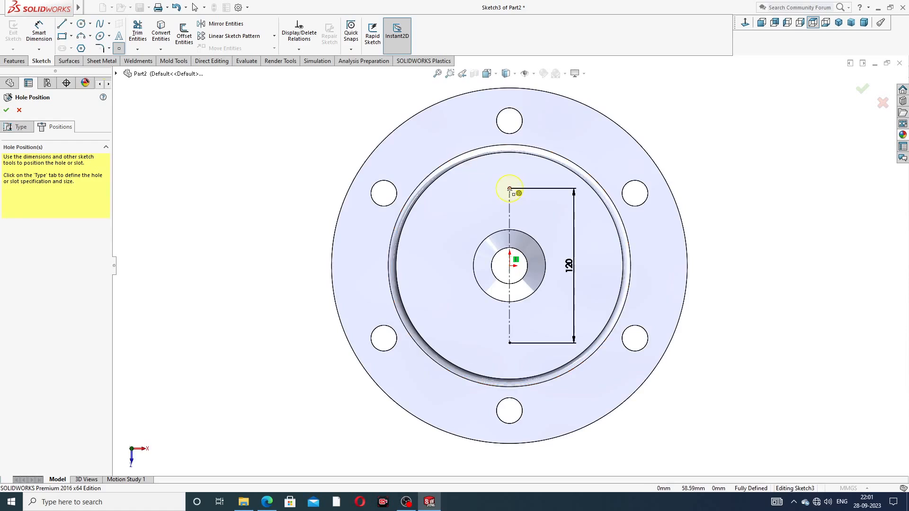
{"action": "left_click", "coordinate": [510, 188]}
{"action": "left_click", "coordinate": [509, 343]}
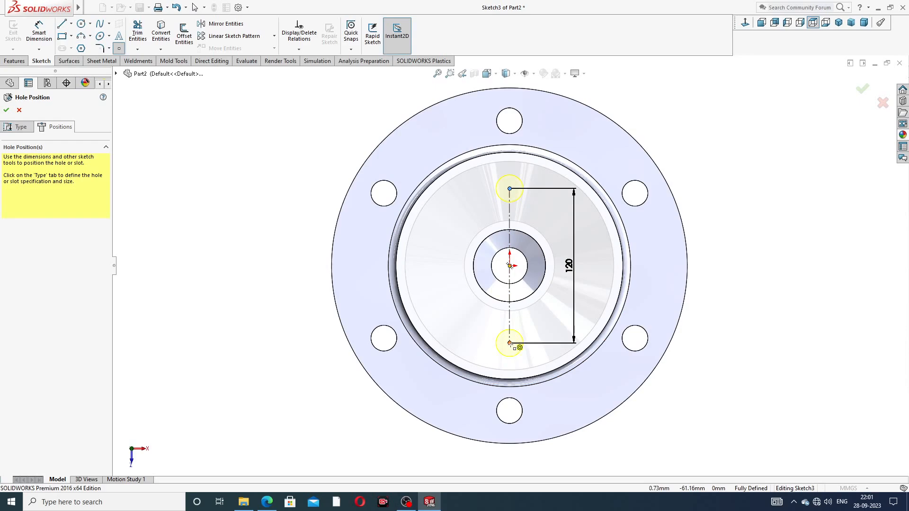
{"action": "right_click", "coordinate": [700, 152]}
{"action": "left_click", "coordinate": [723, 165]}
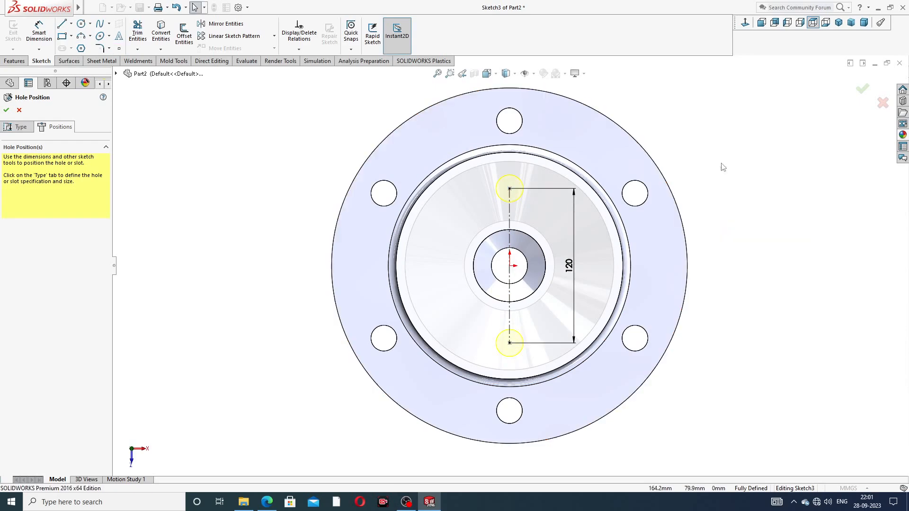
{"action": "left_click", "coordinate": [6, 110]}
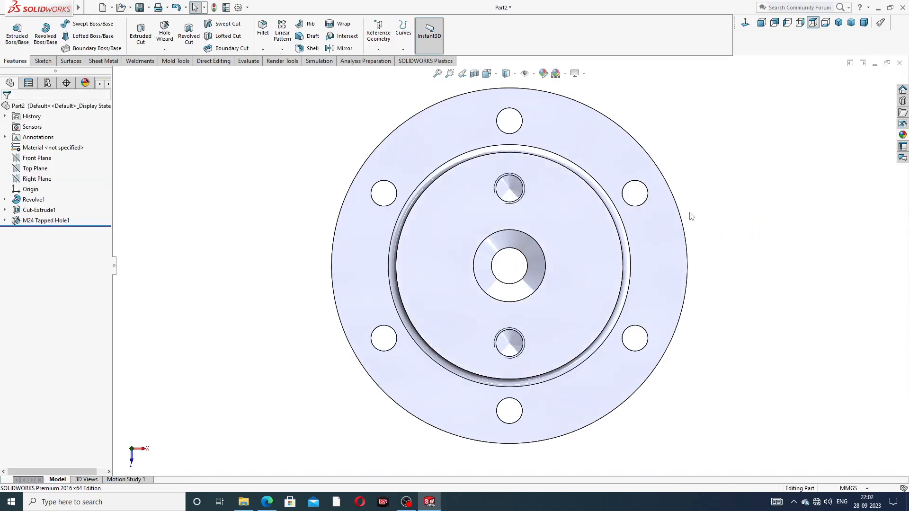
Step: Enable shaded cosmetic threads in Document Properties > Detailing
{"action": "middle_click_drag", "start_coordinate": [645, 263], "coordinate": [545, 184]}
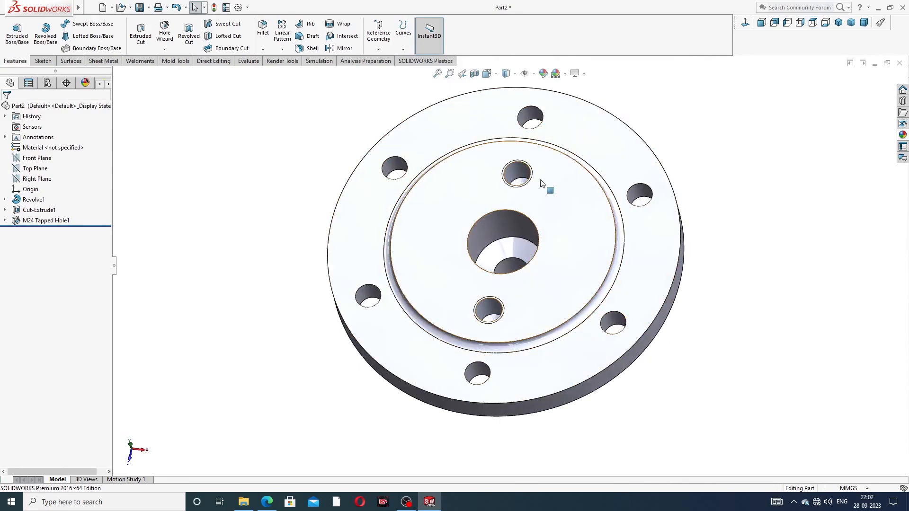
{"action": "scroll", "coordinate": [545, 185], "scroll_direction": "down", "scroll_amount": 3}
{"action": "scroll", "coordinate": [486, 189], "scroll_direction": "down", "scroll_amount": 3}
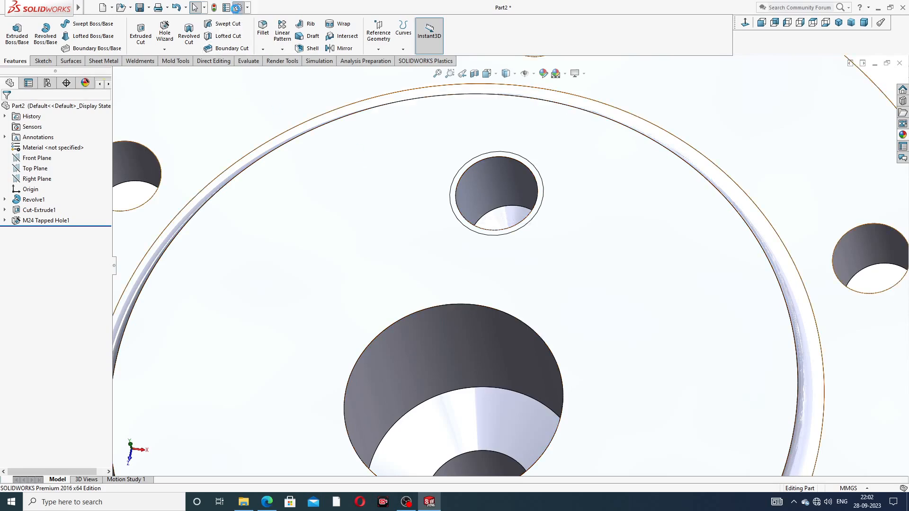
{"action": "left_click", "coordinate": [237, 8]}
{"action": "left_click", "coordinate": [312, 92]}
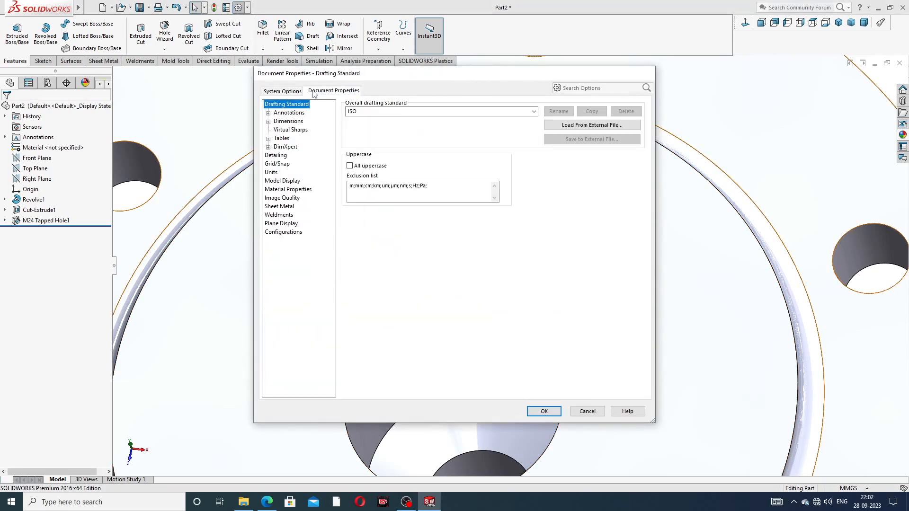
{"action": "left_click", "coordinate": [278, 156]}
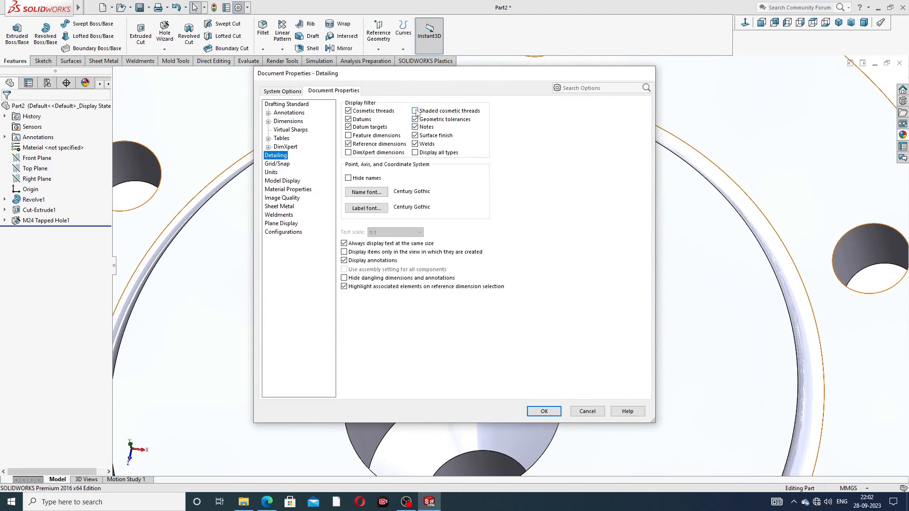
{"action": "left_click", "coordinate": [415, 111]}
{"action": "left_click", "coordinate": [542, 411]}
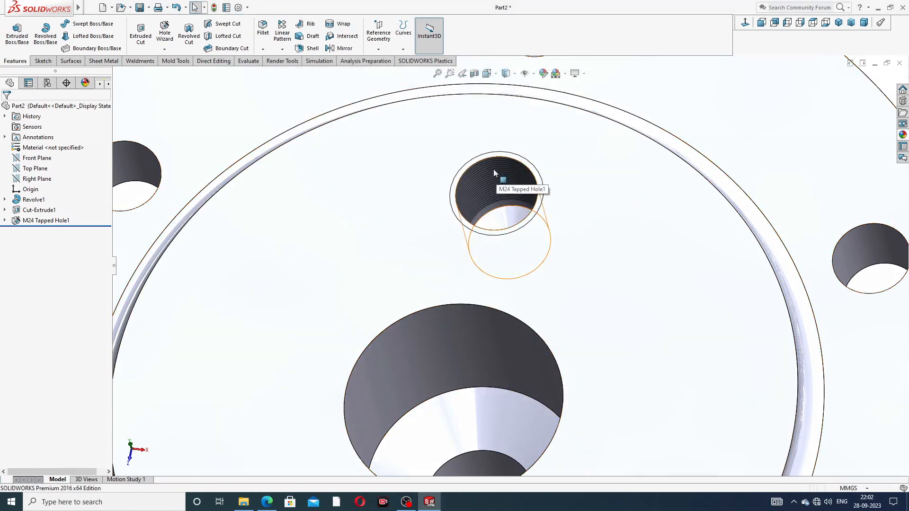
Step: Inspect the threaded M24 holes from several angles, then start another Hole Wizard tapped hole
{"action": "scroll", "coordinate": [539, 223], "scroll_direction": "up", "scroll_amount": 5}
{"action": "scroll", "coordinate": [517, 259], "scroll_direction": "down", "scroll_amount": 10}
{"action": "middle_click_drag", "start_coordinate": [517, 276], "coordinate": [528, 341]}
{"action": "scroll", "coordinate": [528, 341], "scroll_direction": "up", "scroll_amount": 3}
{"action": "scroll", "coordinate": [548, 348], "scroll_direction": "up", "scroll_amount": 5}
{"action": "scroll", "coordinate": [528, 356], "scroll_direction": "down", "scroll_amount": 3}
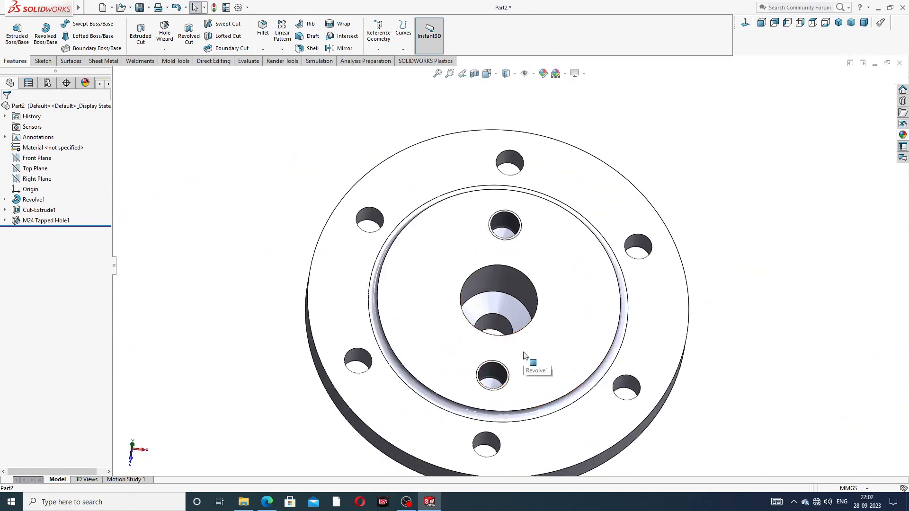
{"action": "left_click", "coordinate": [813, 22]}
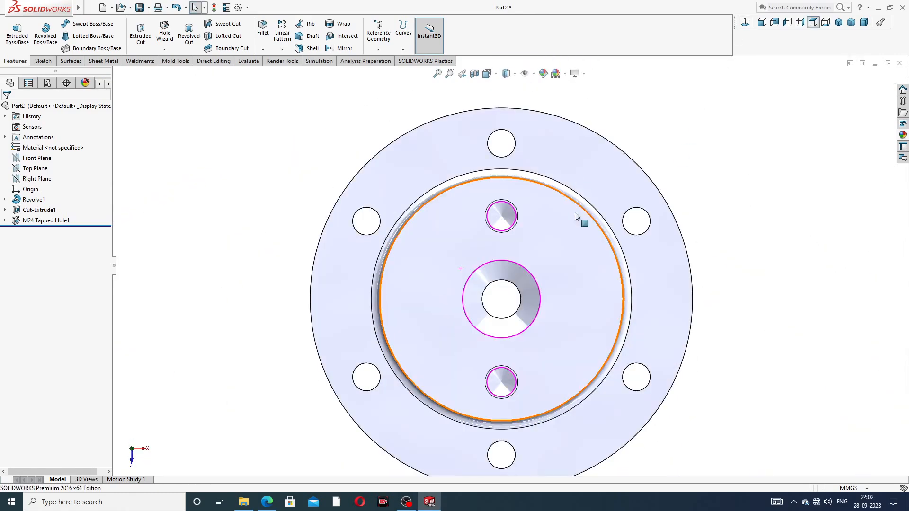
{"action": "middle_click_drag", "start_coordinate": [574, 248], "coordinate": [550, 203]}
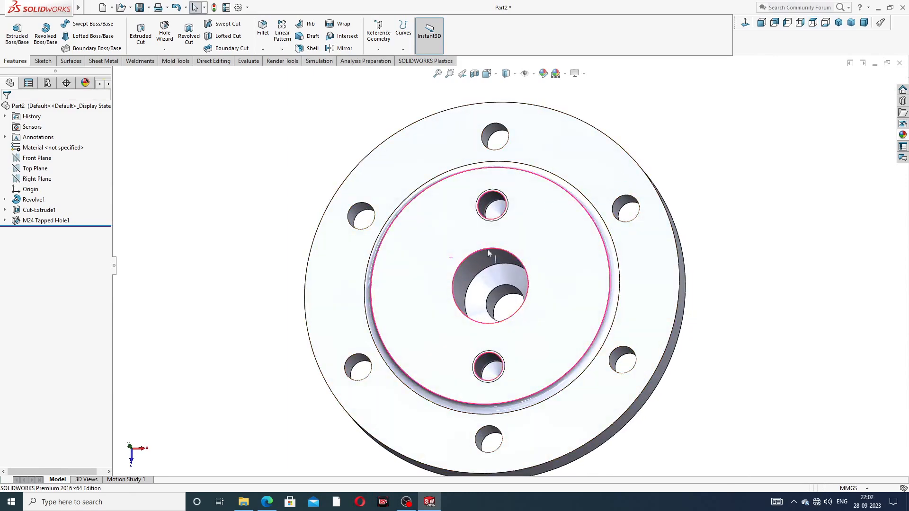
{"action": "left_click", "coordinate": [164, 49]}
{"action": "left_click", "coordinate": [174, 62]}
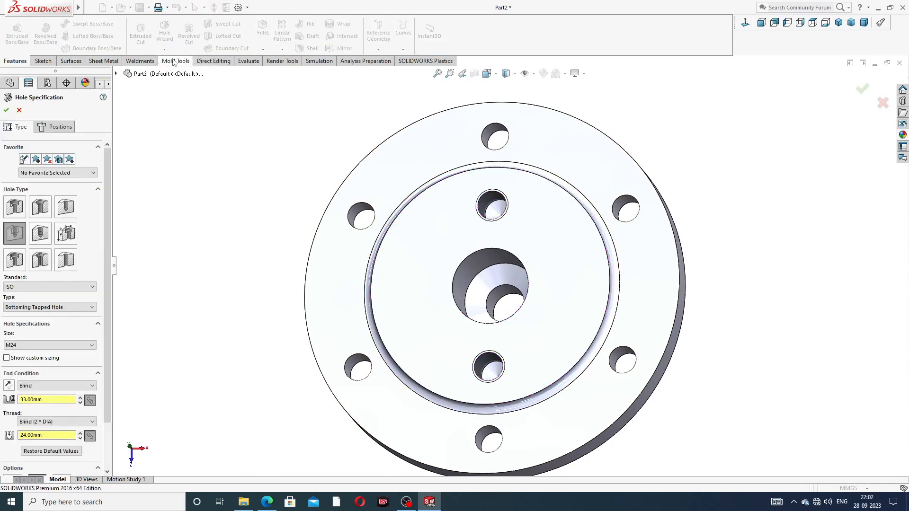
{"action": "left_click", "coordinate": [266, 502]}
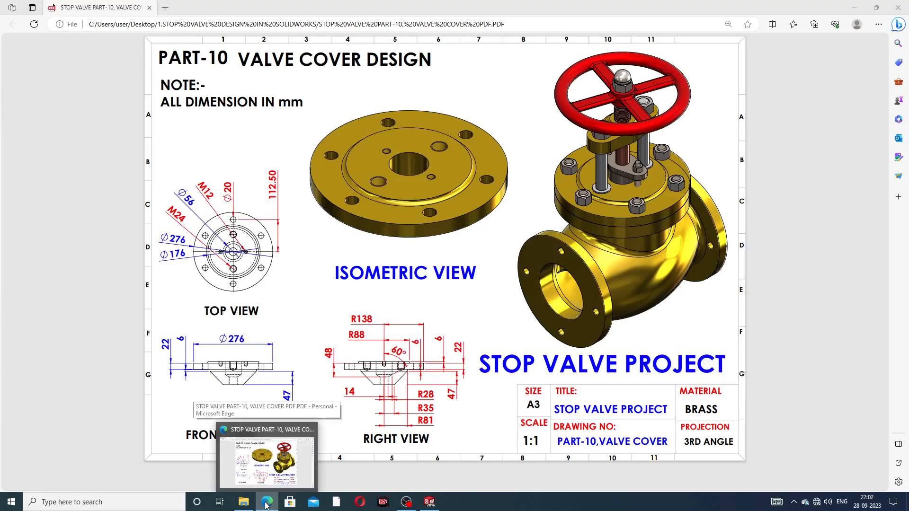
Step: Review the M24 and M12 callouts on the valve cover PDF, then minimise Edge
{"action": "left_click", "coordinate": [238, 449]}
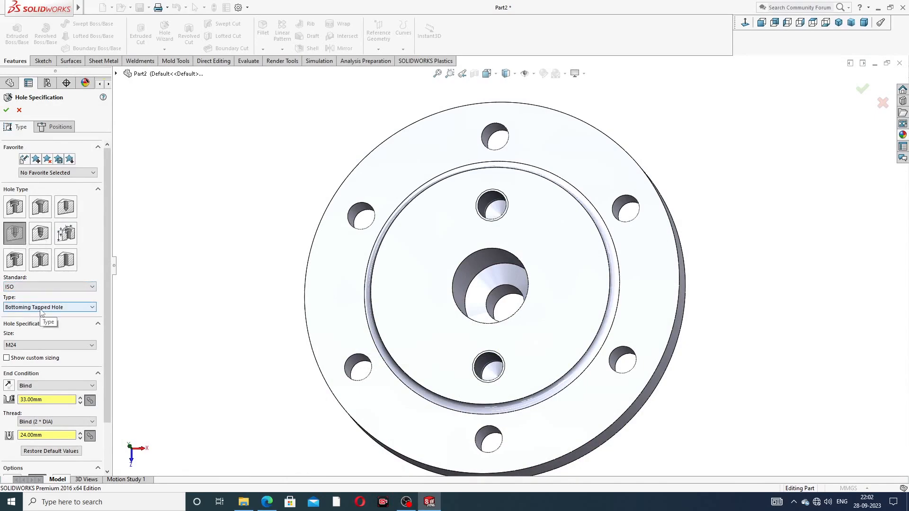
Step: Choose ISO M12 size, enter 15 mm hole depth and 12 mm thread depth, then go to Positions
{"action": "left_click", "coordinate": [27, 345]}
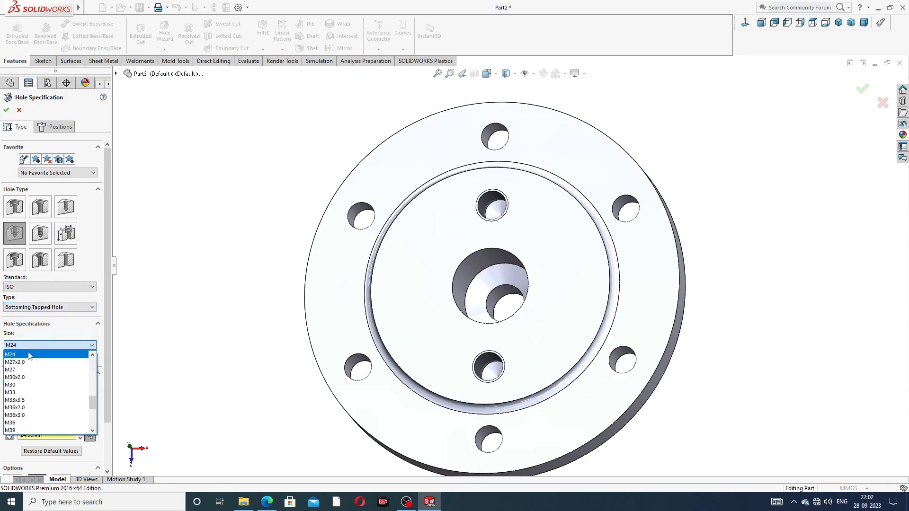
{"action": "scroll", "coordinate": [31, 378], "scroll_direction": "up", "scroll_amount": 5}
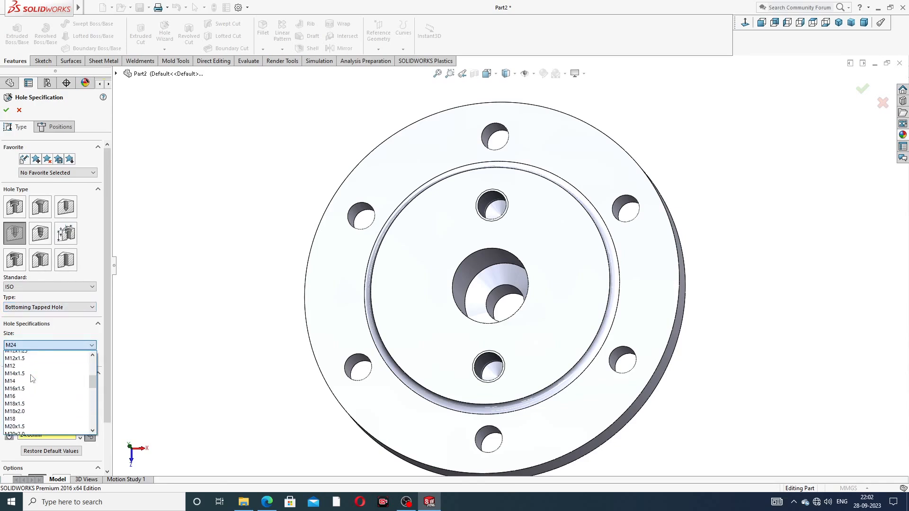
{"action": "left_click", "coordinate": [22, 376]}
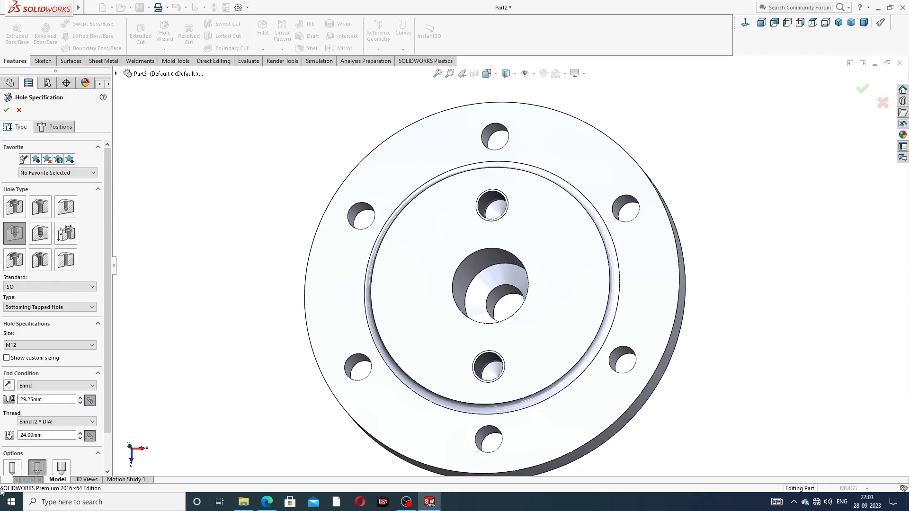
{"action": "double_click", "coordinate": [53, 398]}
{"action": "type", "text": "15"}
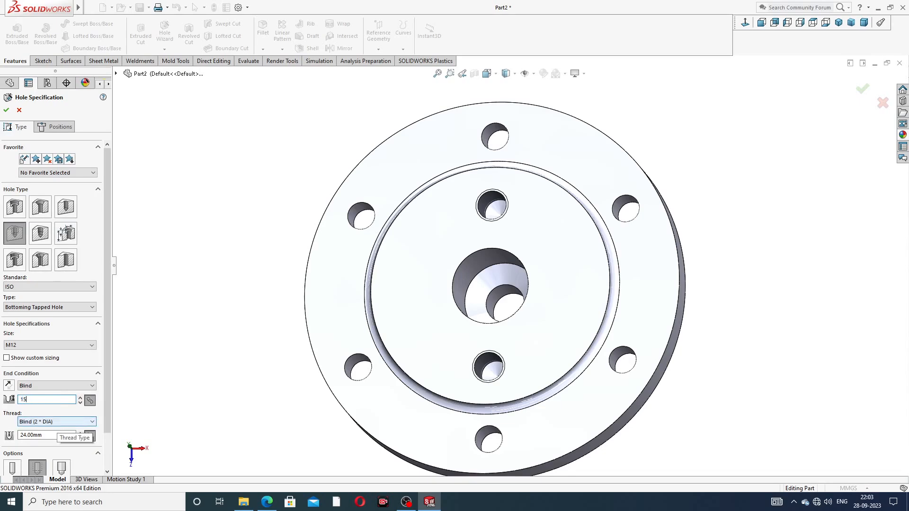
{"action": "double_click", "coordinate": [52, 435]}
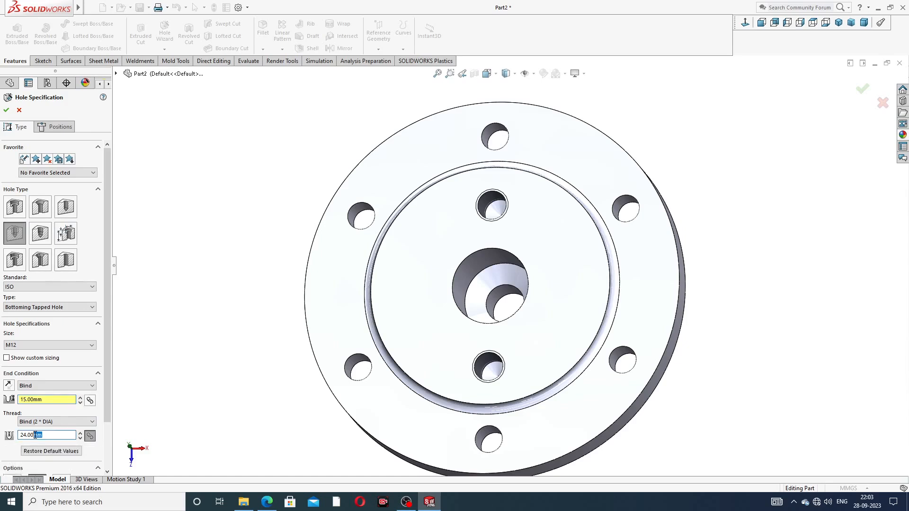
{"action": "type", "text": "12"}
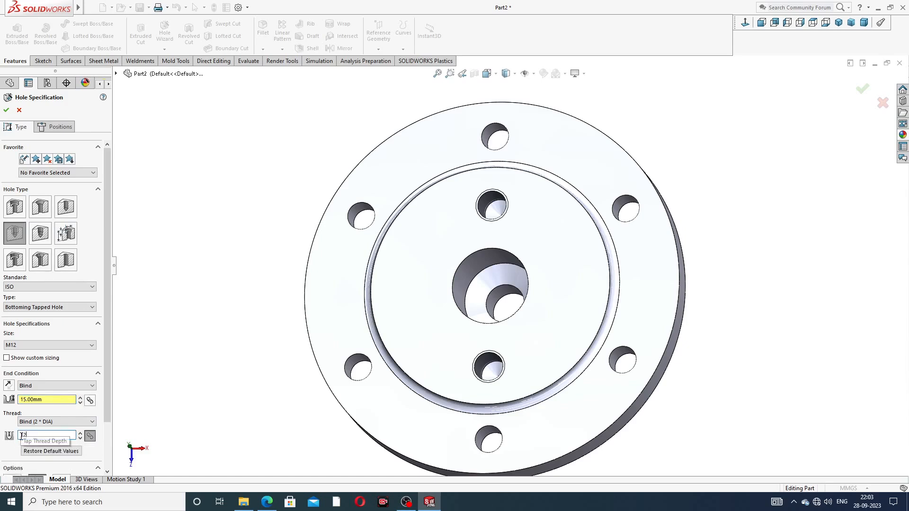
{"action": "key", "text": "Return"}
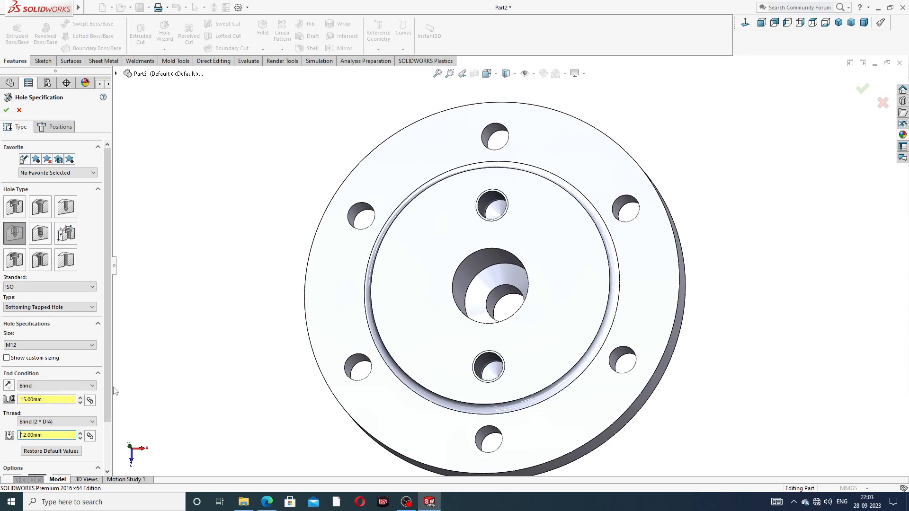
{"action": "left_click_drag", "start_coordinate": [107, 377], "coordinate": [107, 431]}
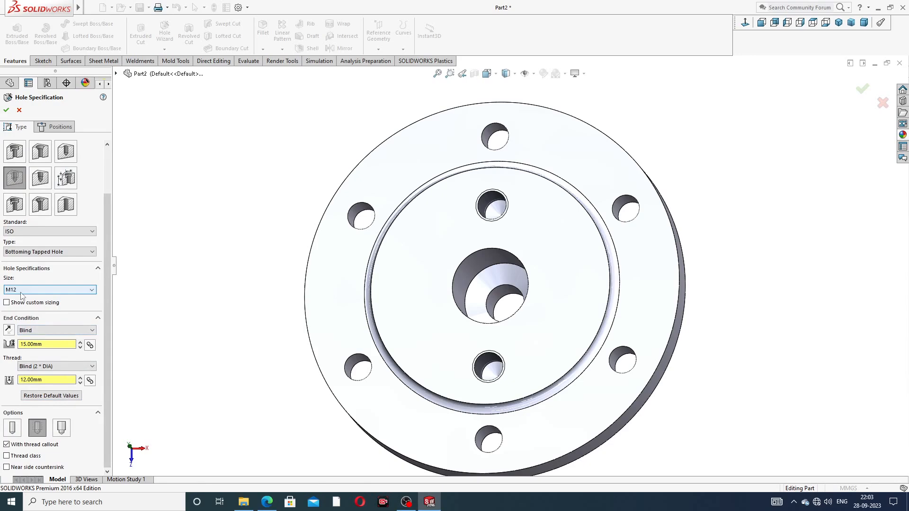
{"action": "left_click_drag", "start_coordinate": [109, 290], "coordinate": [112, 245]}
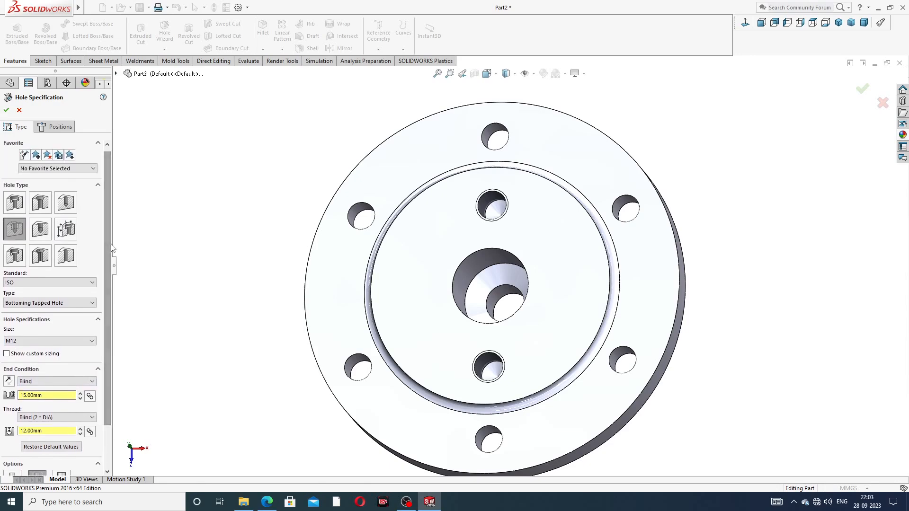
{"action": "left_click", "coordinate": [65, 129]}
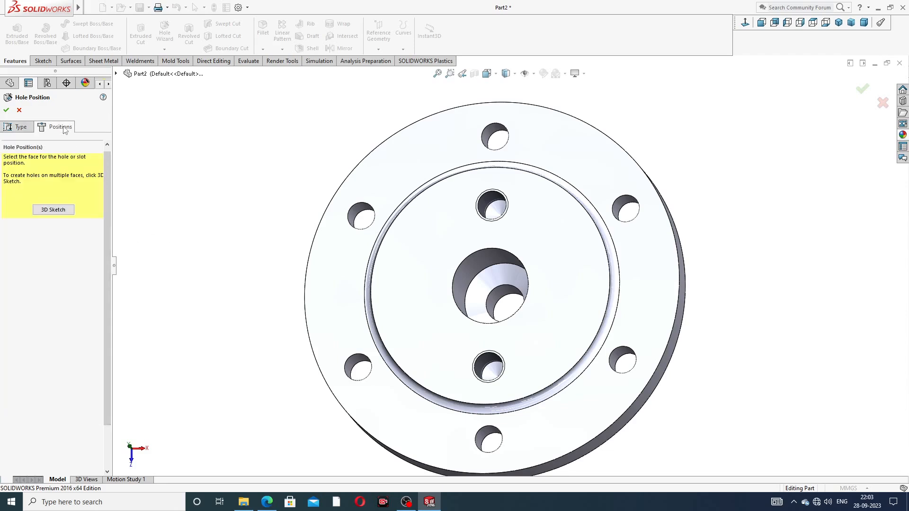
Step: On the recessed face, draw a horizontal centreline across the bore with its midpoint on the origin
{"action": "left_click", "coordinate": [419, 269]}
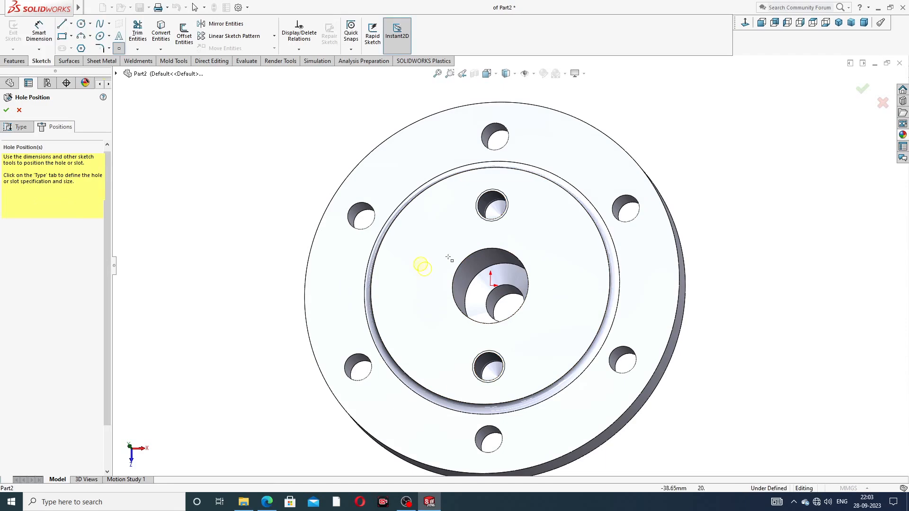
{"action": "left_click", "coordinate": [745, 23]}
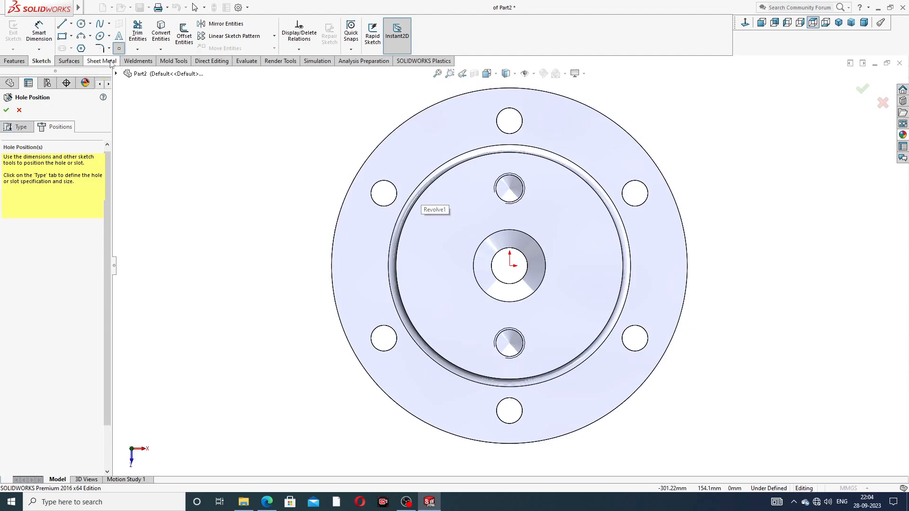
{"action": "left_click", "coordinate": [71, 24]}
{"action": "left_click", "coordinate": [84, 46]}
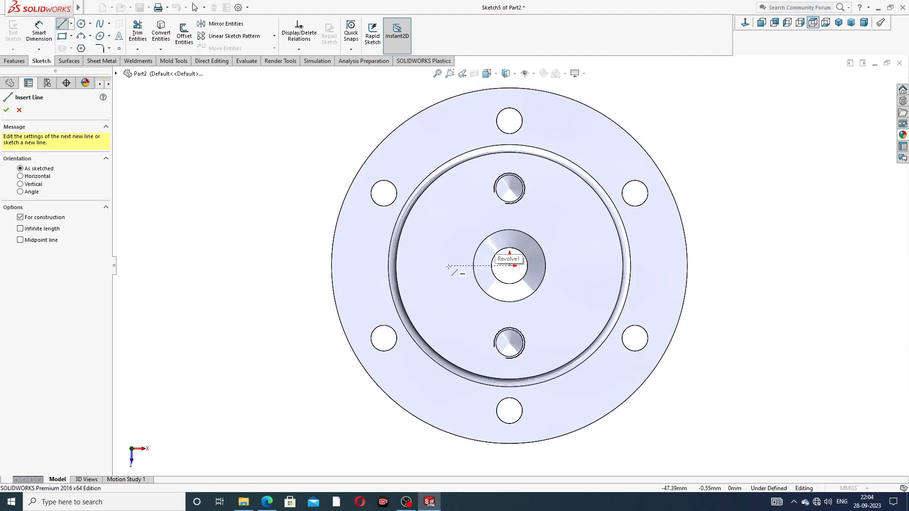
{"action": "left_click", "coordinate": [441, 266]}
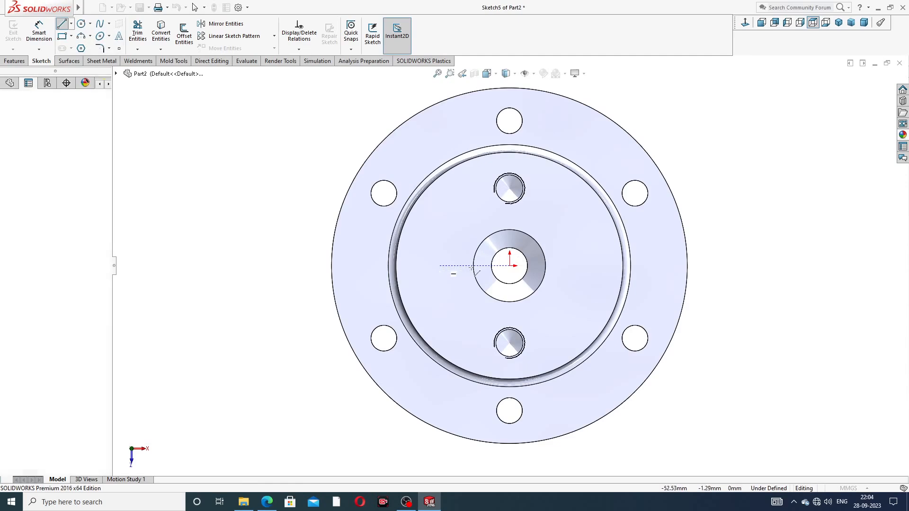
{"action": "left_click", "coordinate": [590, 265]}
{"action": "right_click", "coordinate": [722, 156]}
{"action": "left_click", "coordinate": [740, 186]}
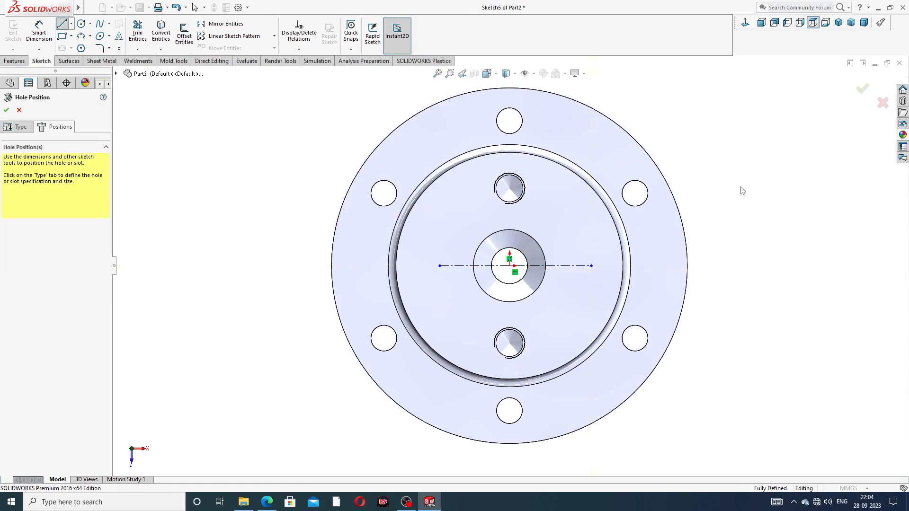
{"action": "left_click", "coordinate": [559, 269]}
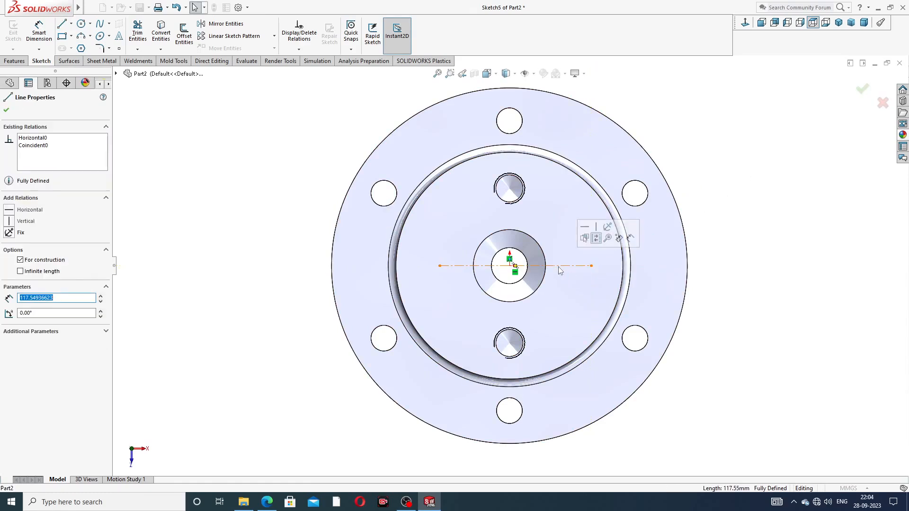
{"action": "left_click", "coordinate": [509, 267], "text": "ctrl"}
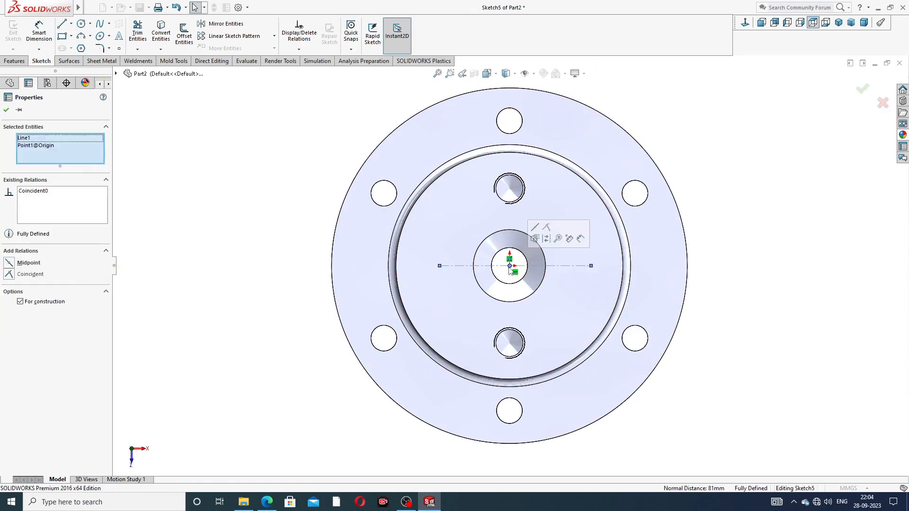
{"action": "left_click", "coordinate": [535, 228]}
{"action": "key", "text": "Escape"}
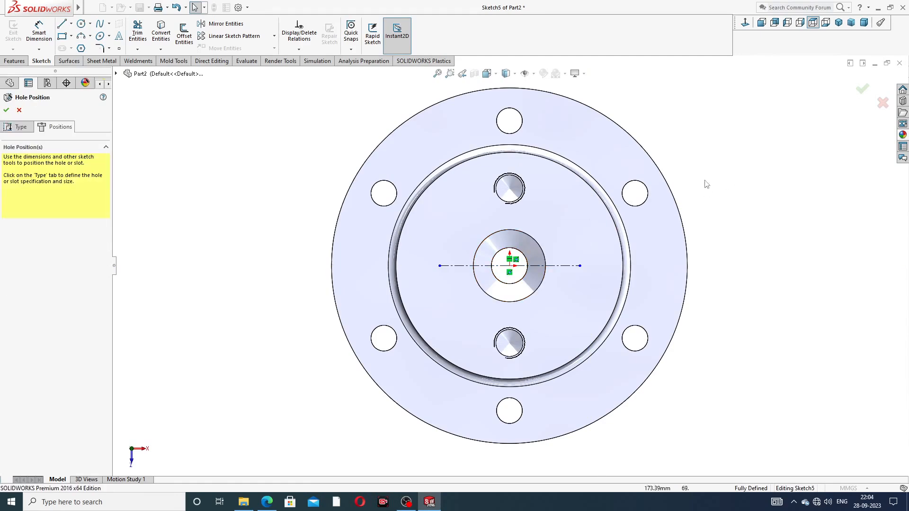
Step: Dimension the horizontal centreline length to 88 mm
{"action": "left_click", "coordinate": [39, 34]}
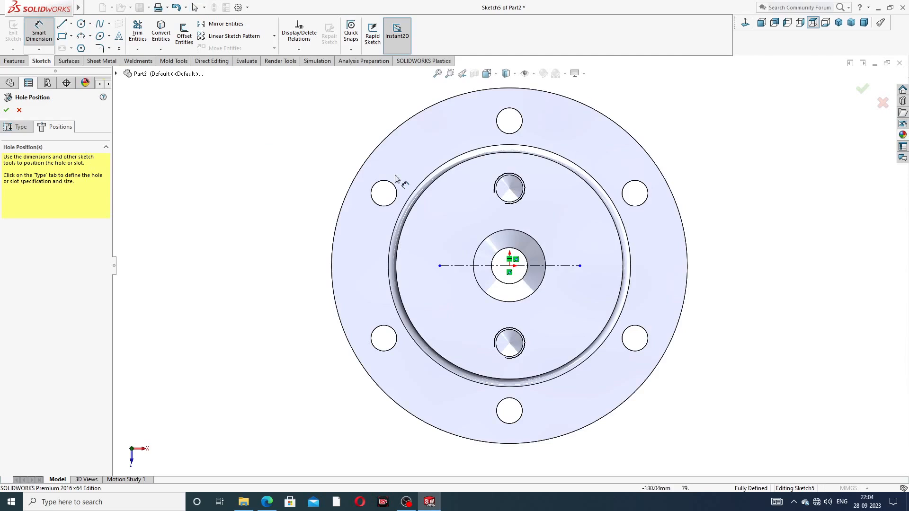
{"action": "left_click", "coordinate": [457, 266]}
{"action": "left_click", "coordinate": [499, 221]}
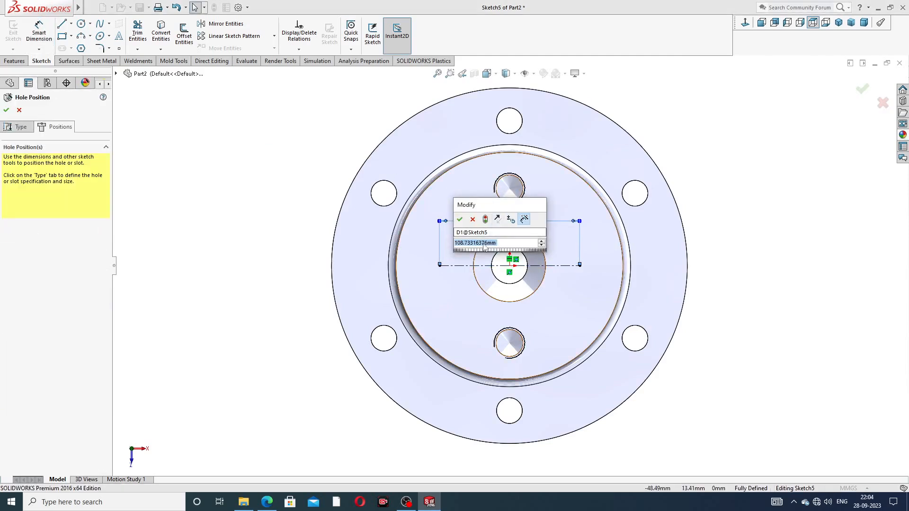
{"action": "type", "text": "88"}
{"action": "key", "text": "Return"}
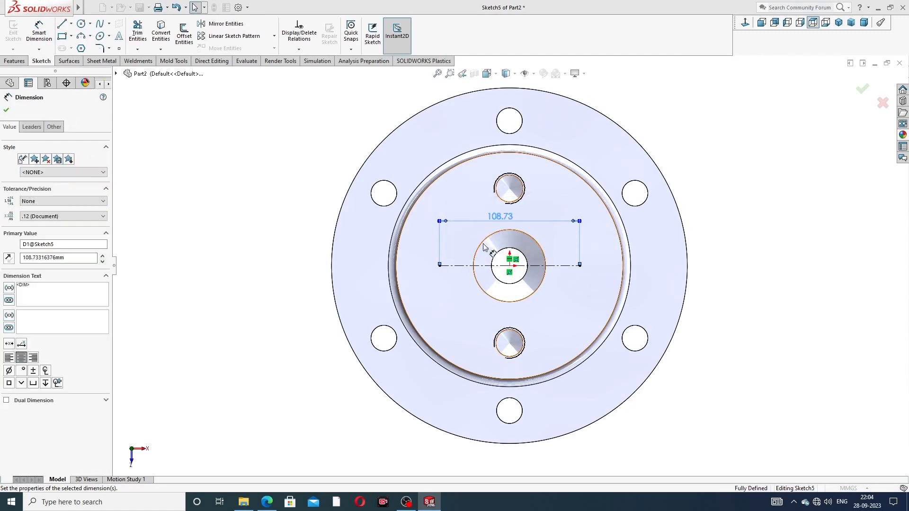
{"action": "right_click", "coordinate": [264, 138]}
{"action": "left_click", "coordinate": [277, 162]}
Step: Place hole points at both centreline ends and finish the M12 tapped holes
{"action": "left_click", "coordinate": [118, 49]}
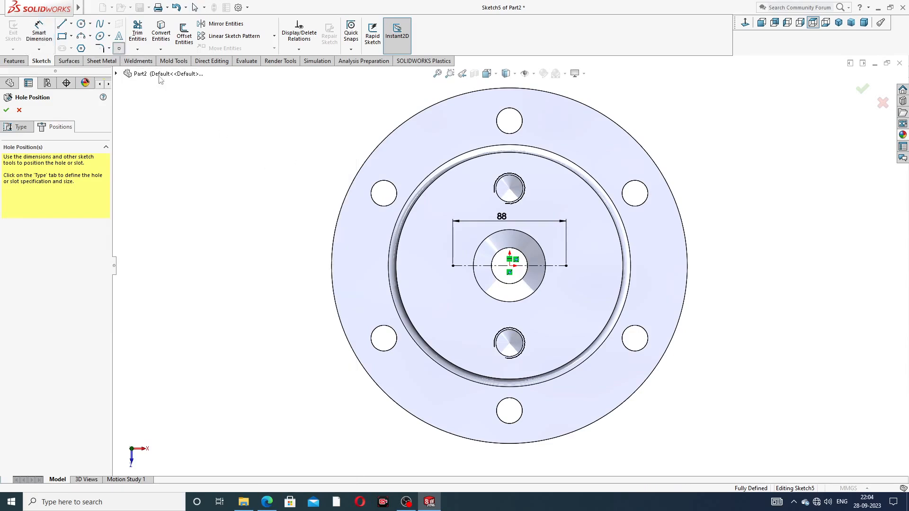
{"action": "left_click", "coordinate": [453, 266]}
{"action": "left_click", "coordinate": [566, 265]}
{"action": "right_click", "coordinate": [714, 176]}
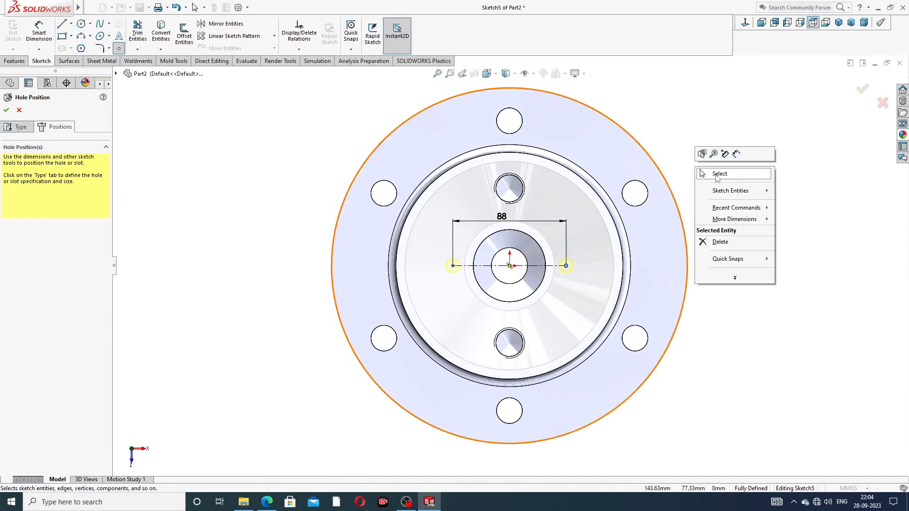
{"action": "left_click", "coordinate": [719, 174]}
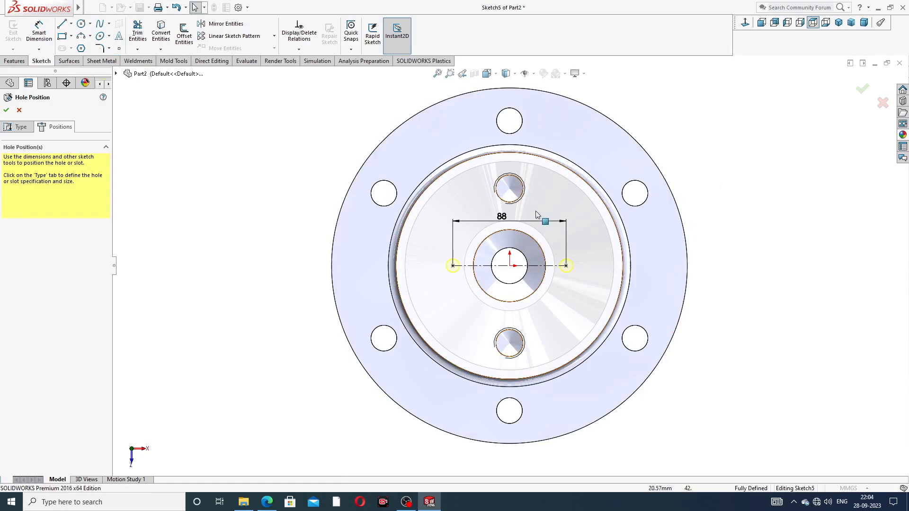
{"action": "left_click", "coordinate": [863, 91]}
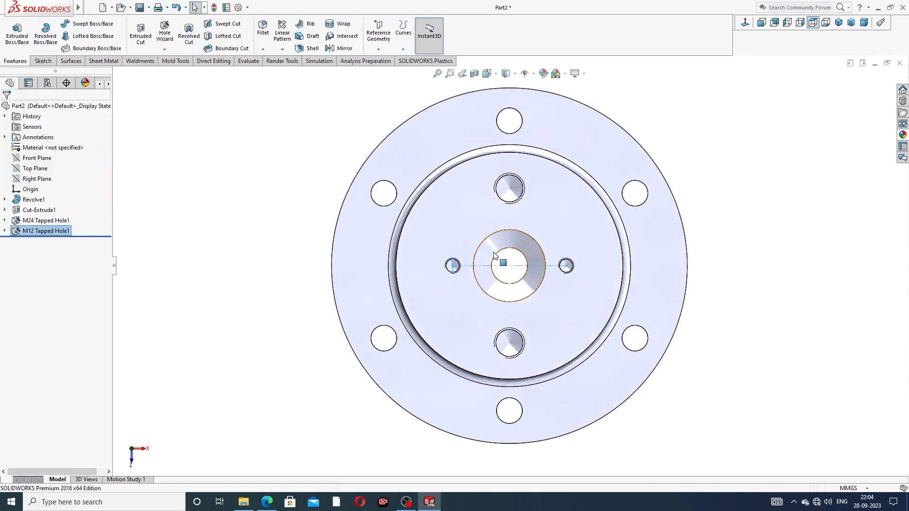
Step: Inspect M12 Tapped Hole1 in a tilted 3-D view, then bring up the Metal > Brass appearances
{"action": "scroll", "coordinate": [495, 260], "scroll_direction": "up", "scroll_amount": 2}
{"action": "left_click", "coordinate": [514, 259]}
{"action": "middle_click_drag", "start_coordinate": [521, 264], "coordinate": [493, 205]}
{"action": "scroll", "coordinate": [540, 196], "scroll_direction": "down", "scroll_amount": 3}
{"action": "scroll", "coordinate": [501, 266], "scroll_direction": "up", "scroll_amount": 6}
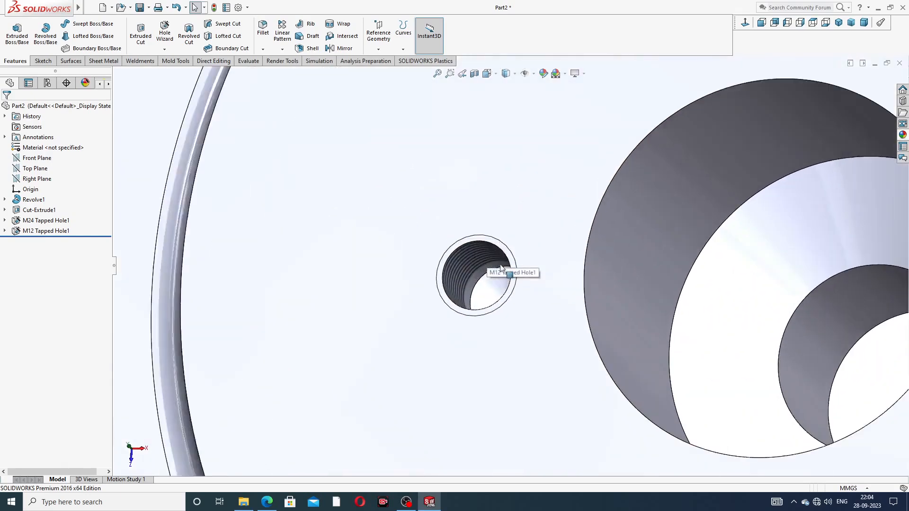
{"action": "scroll", "coordinate": [659, 218], "scroll_direction": "down", "scroll_amount": 6}
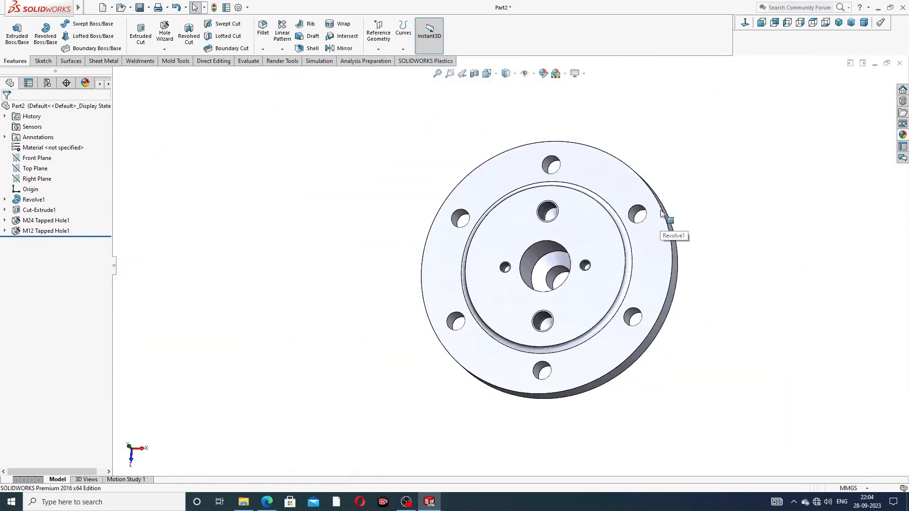
{"action": "scroll", "coordinate": [661, 221], "scroll_direction": "up", "scroll_amount": 1}
{"action": "left_click", "coordinate": [903, 135]}
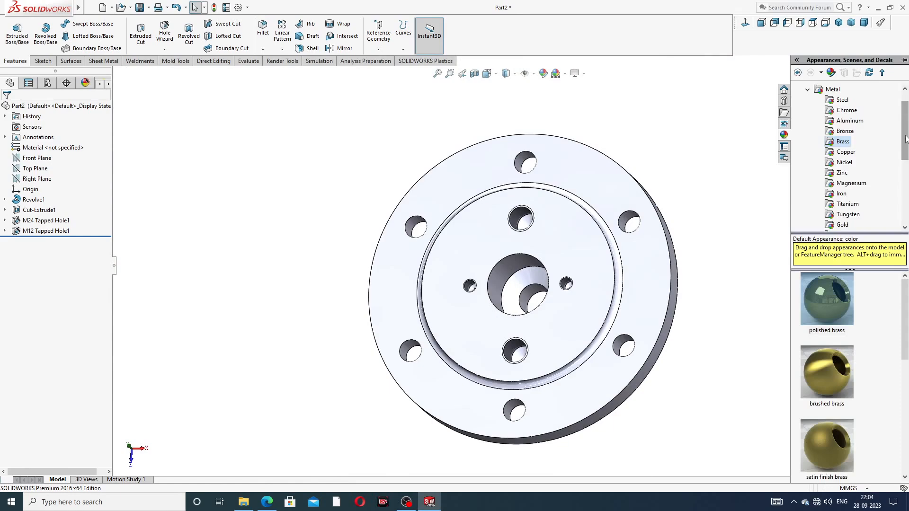
Step: Apply polished brass to the flange and tilt it to check the finish
{"action": "double_click", "coordinate": [824, 300]}
{"action": "middle_click_drag", "start_coordinate": [687, 274], "coordinate": [629, 330]}
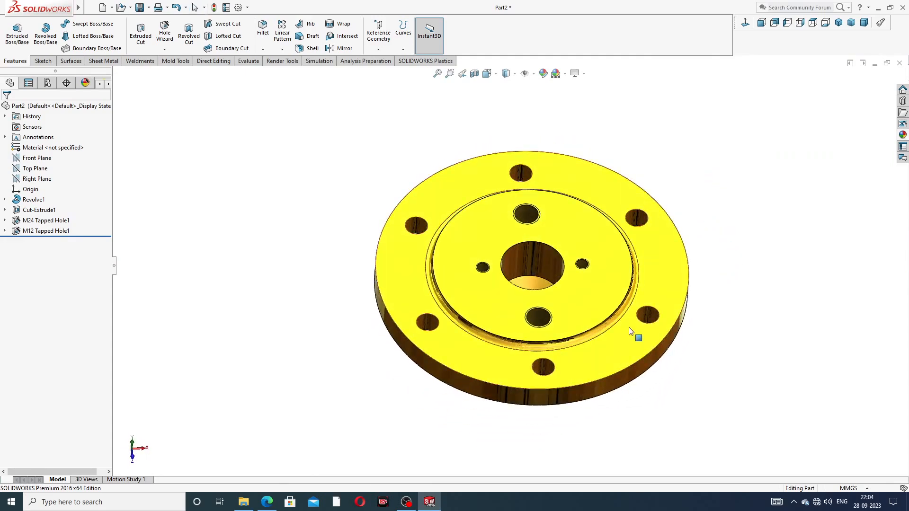
{"action": "middle_click_drag", "start_coordinate": [584, 304], "coordinate": [632, 279]}
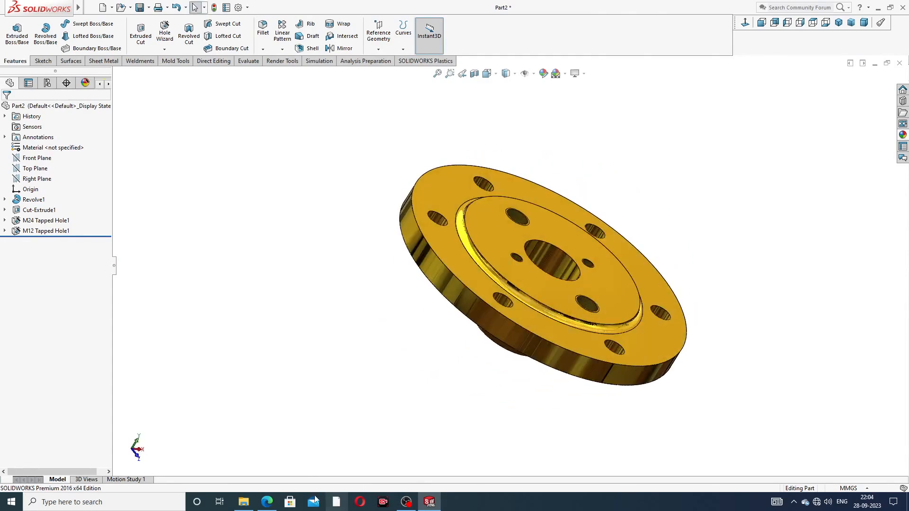
Step: Compare the brass flange with the valve cover drawing in Edge, then return to the part
{"action": "left_click", "coordinate": [268, 502]}
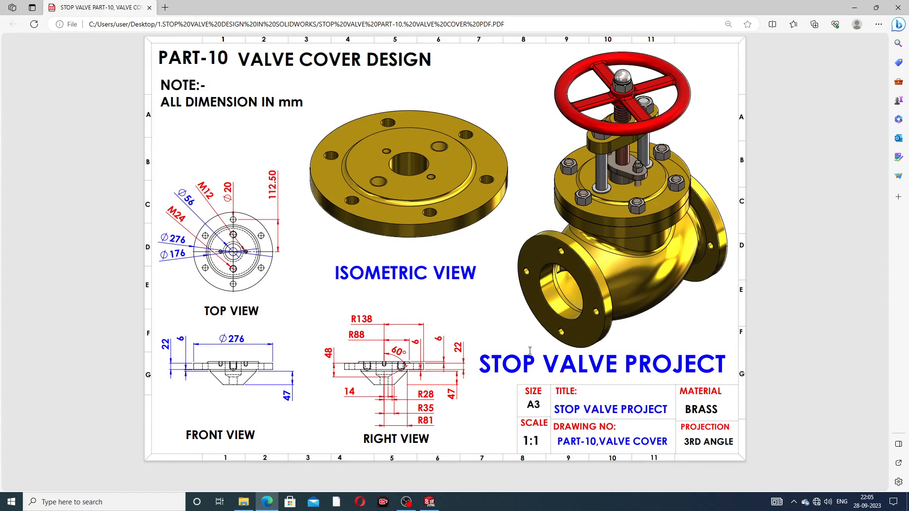
{"action": "left_click", "coordinate": [430, 504]}
{"action": "middle_click_drag", "start_coordinate": [600, 283], "coordinate": [596, 245]}
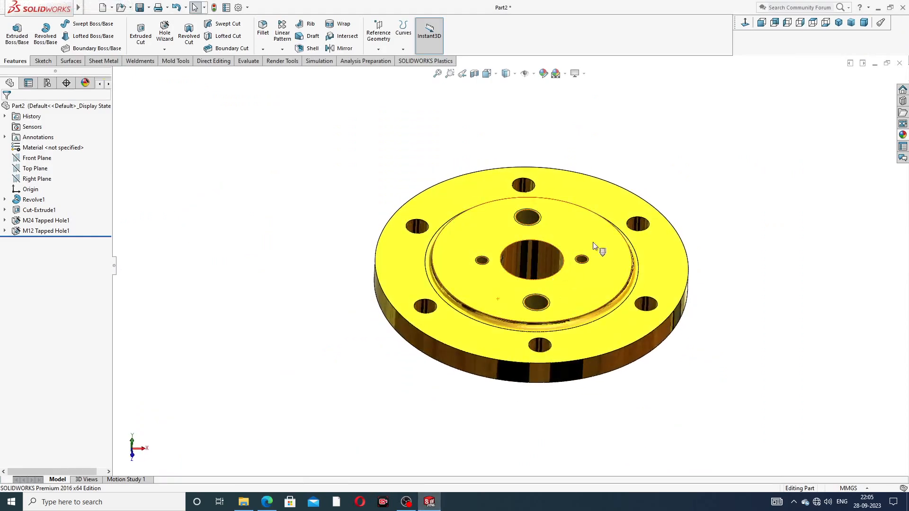
Step: Review the brass flange in isometric and from below, then bring the PART-10 PDF back up in Edge
{"action": "left_click", "coordinate": [838, 23]}
{"action": "scroll", "coordinate": [511, 208], "scroll_direction": "down", "scroll_amount": 3}
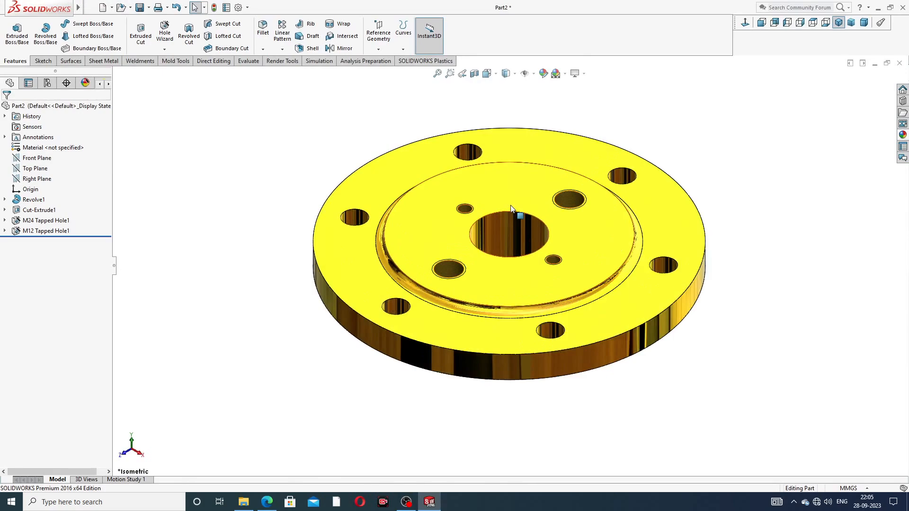
{"action": "middle_click_drag", "start_coordinate": [592, 299], "coordinate": [766, 138]}
{"action": "left_click", "coordinate": [838, 22]}
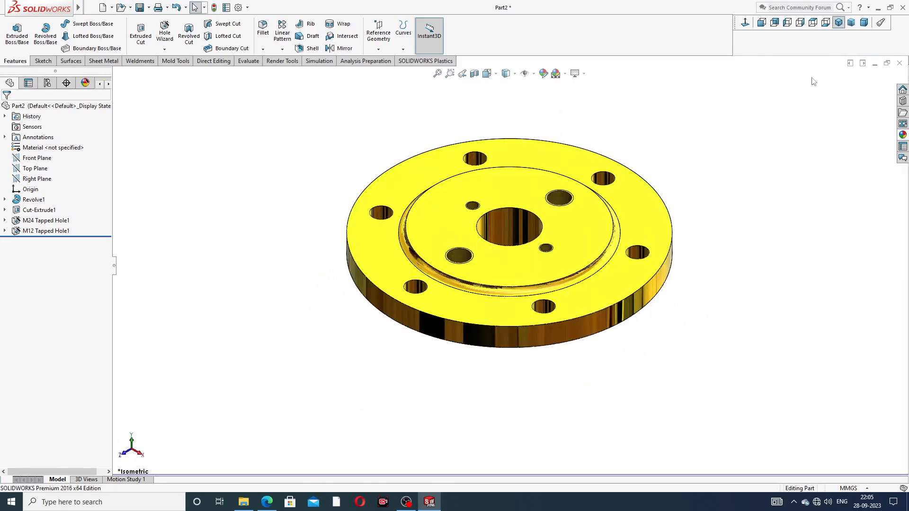
{"action": "scroll", "coordinate": [558, 159], "scroll_direction": "down", "scroll_amount": 2}
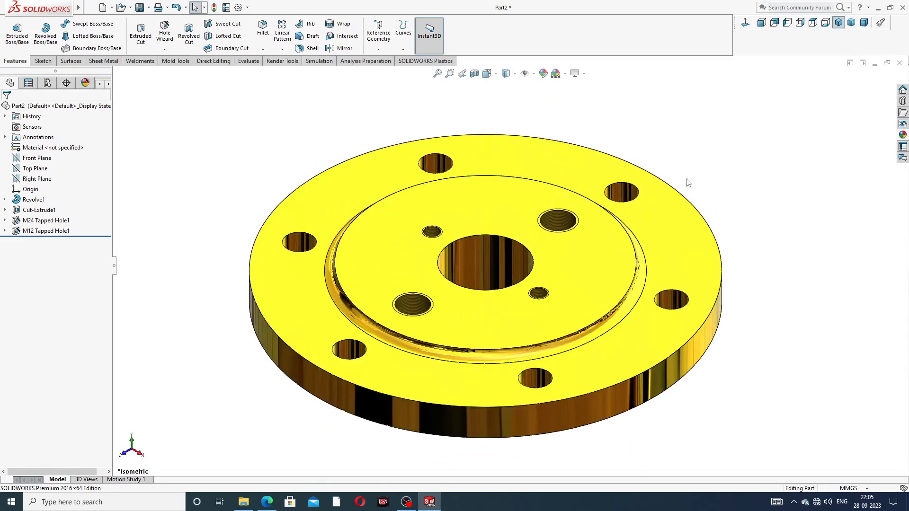
{"action": "scroll", "coordinate": [686, 178], "scroll_direction": "up", "scroll_amount": 1}
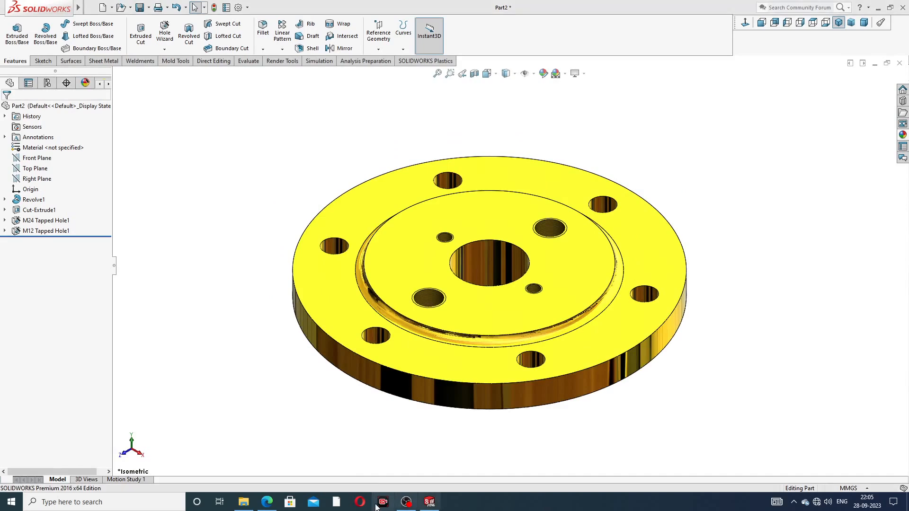
{"action": "left_click", "coordinate": [273, 506]}
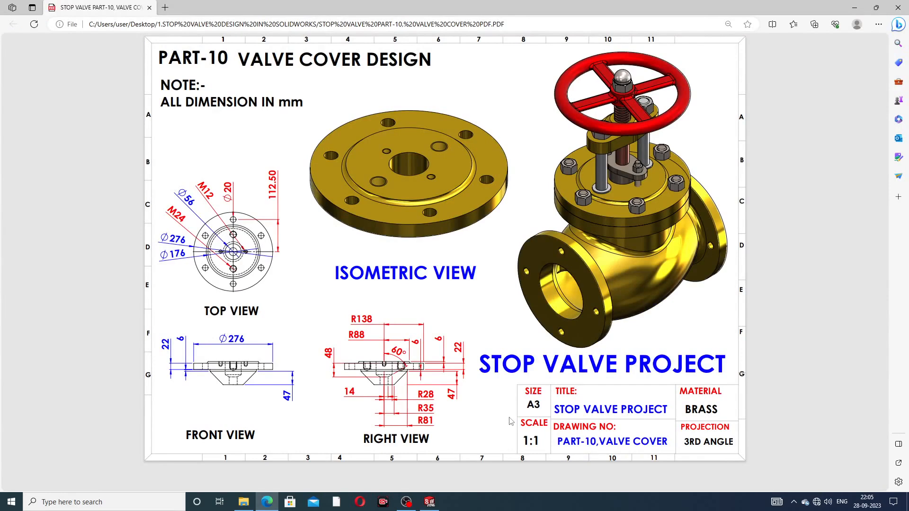
{"action": "left_click", "coordinate": [527, 507]}
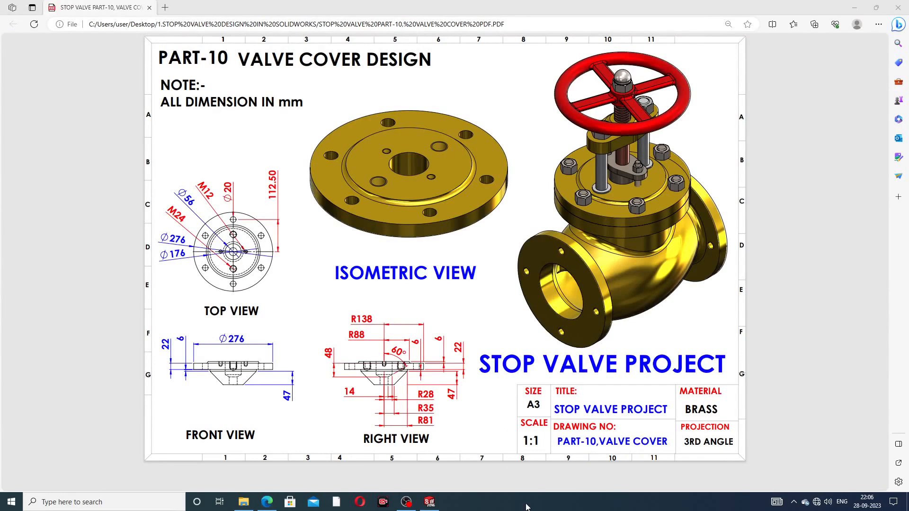
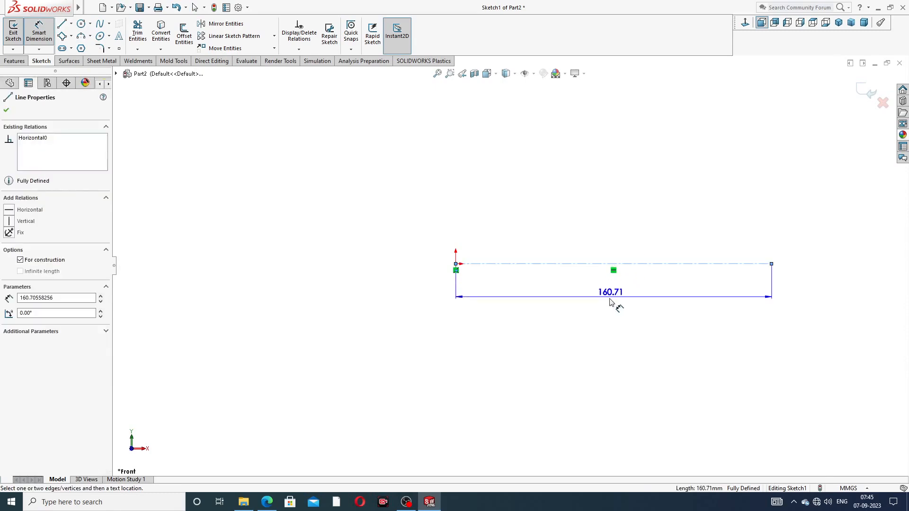
Step: Dimension the centerline to 87 long, replacing 160.71, then switch to the Line tool
{"action": "left_click", "coordinate": [611, 303]}
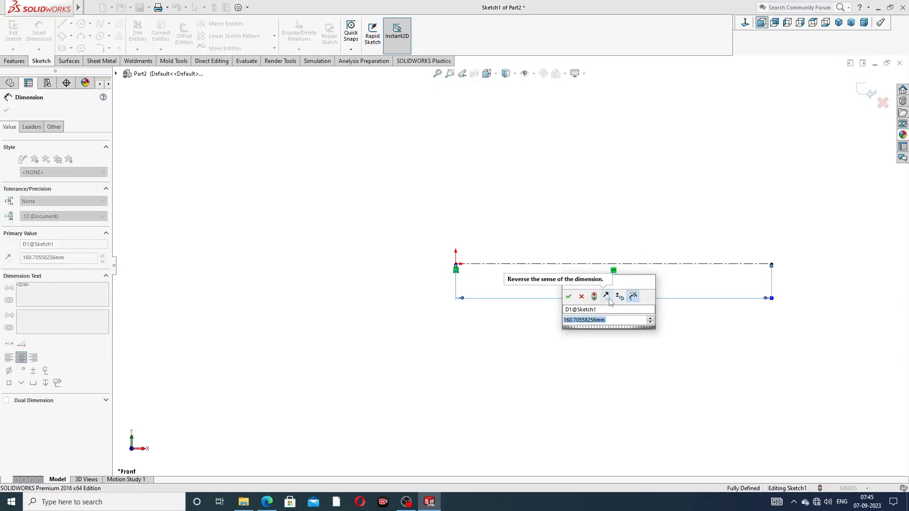
{"action": "type", "text": "87"}
{"action": "key", "text": "Return"}
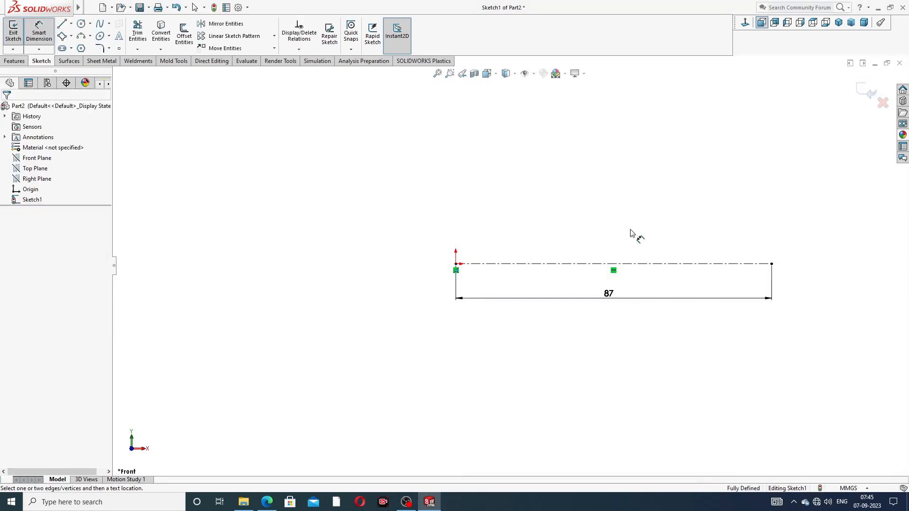
{"action": "scroll", "coordinate": [639, 166], "scroll_direction": "up", "scroll_amount": 3}
{"action": "scroll", "coordinate": [592, 245], "scroll_direction": "down", "scroll_amount": 4}
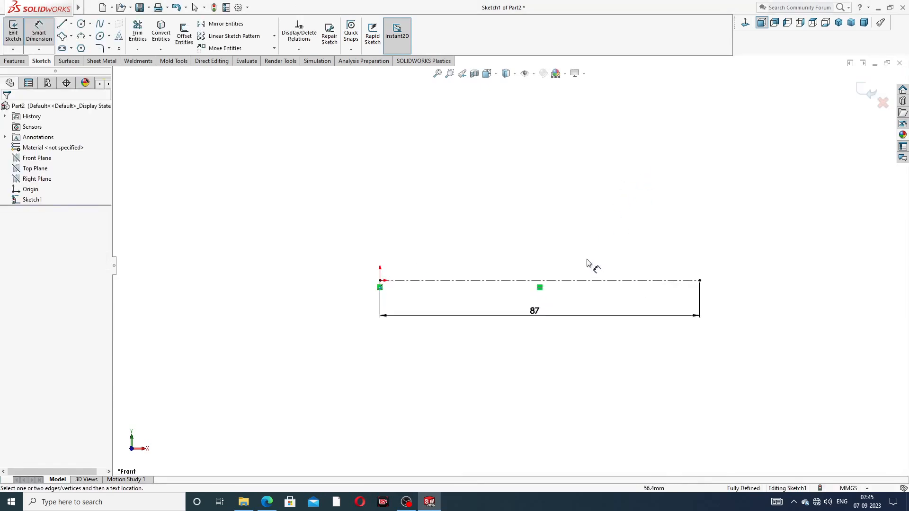
{"action": "right_click", "coordinate": [531, 180]}
{"action": "left_click", "coordinate": [551, 137]}
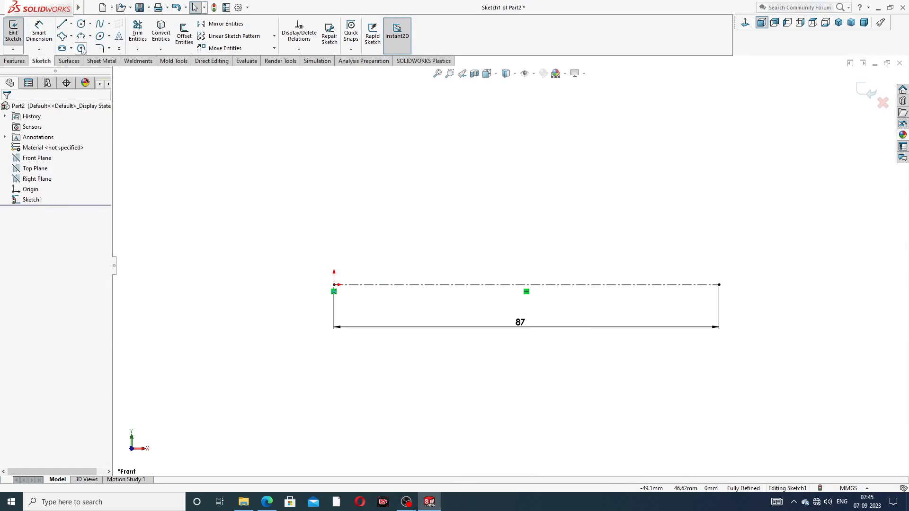
{"action": "left_click", "coordinate": [61, 24]}
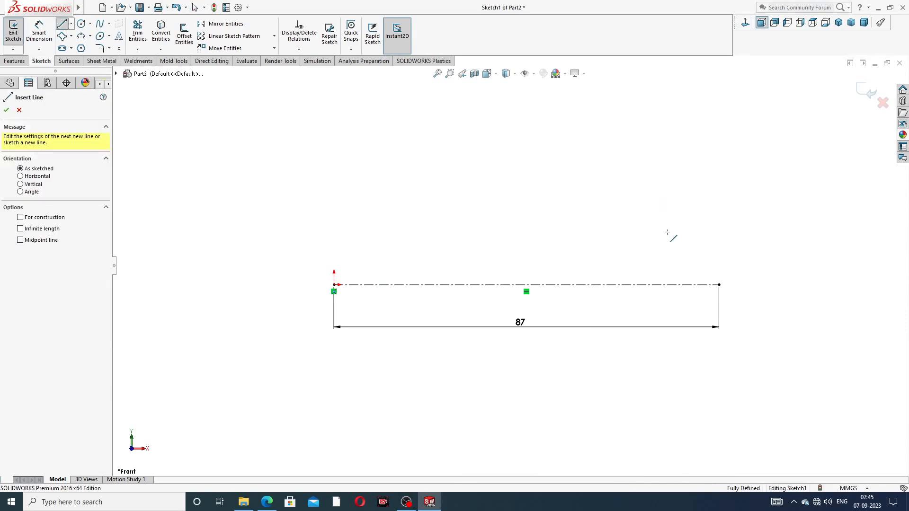
Step: Draw the profile from the centerline's right end, stepping up and leftward to the top step
{"action": "left_click", "coordinate": [718, 284]}
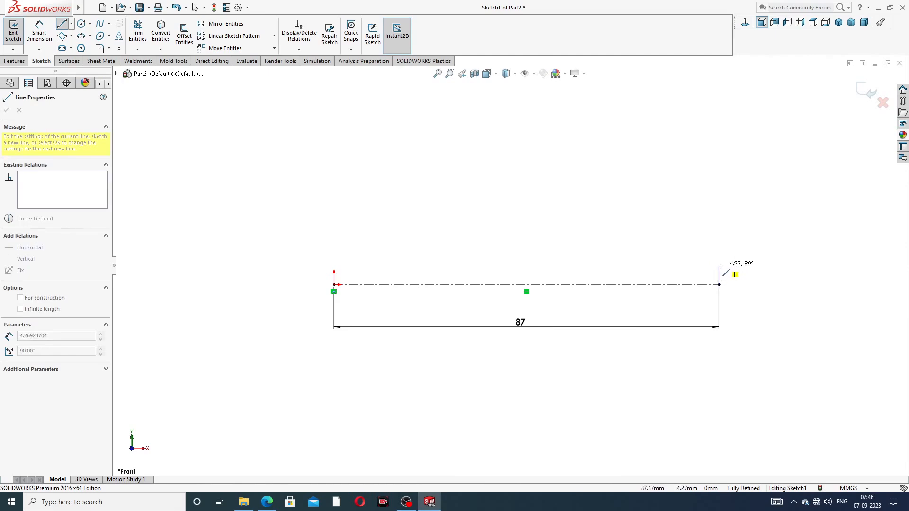
{"action": "left_click", "coordinate": [718, 267]}
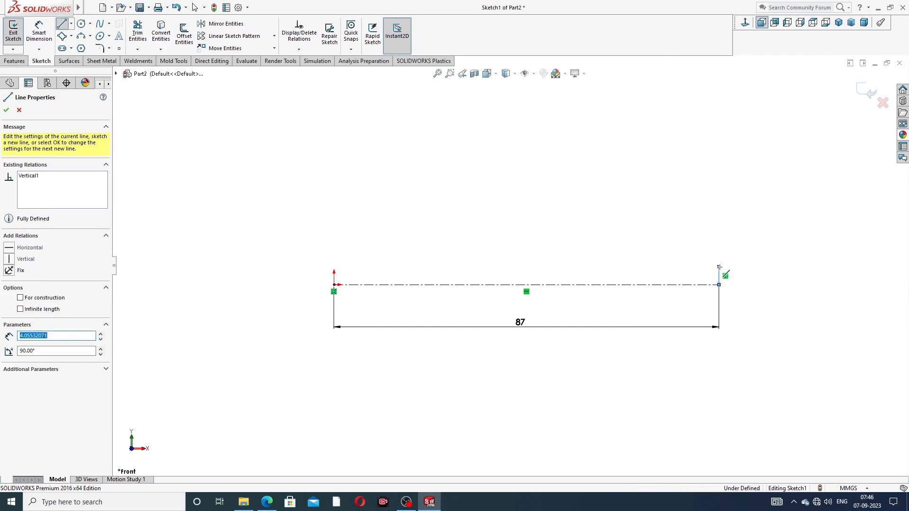
{"action": "left_click", "coordinate": [679, 267]}
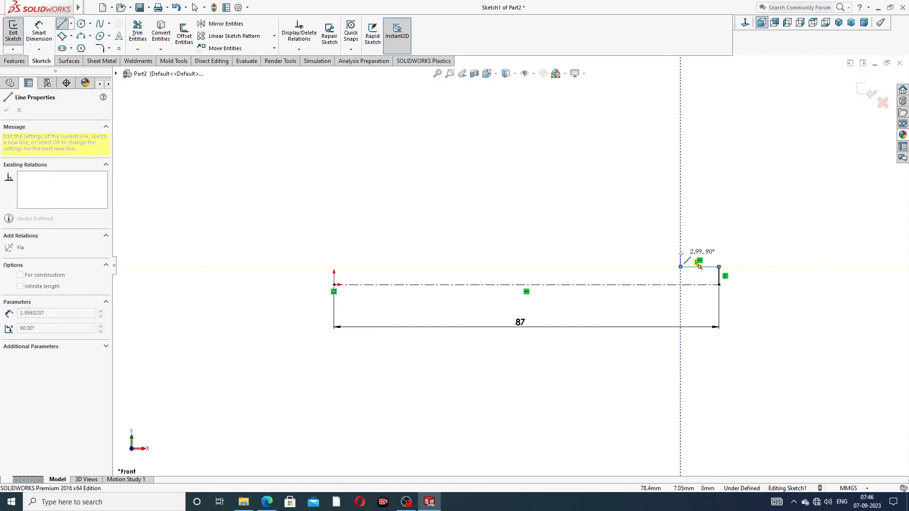
{"action": "left_click", "coordinate": [680, 252]}
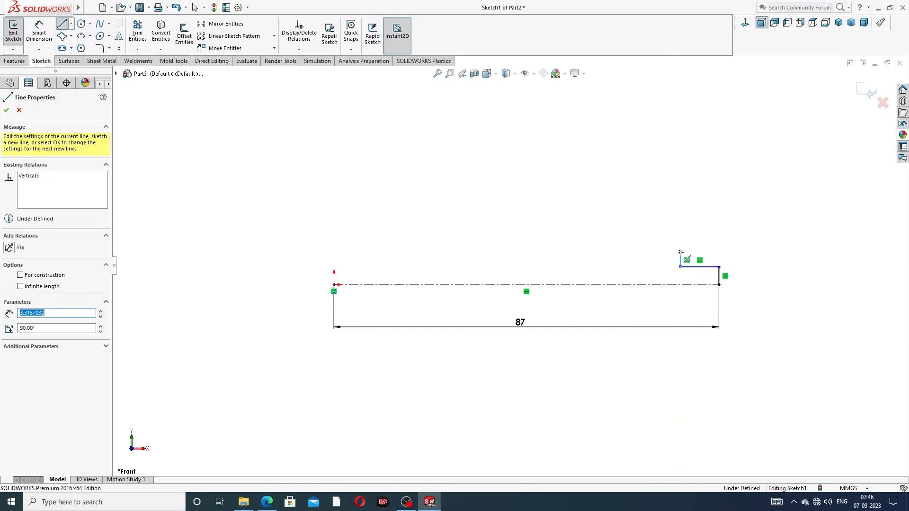
{"action": "left_click", "coordinate": [562, 252]}
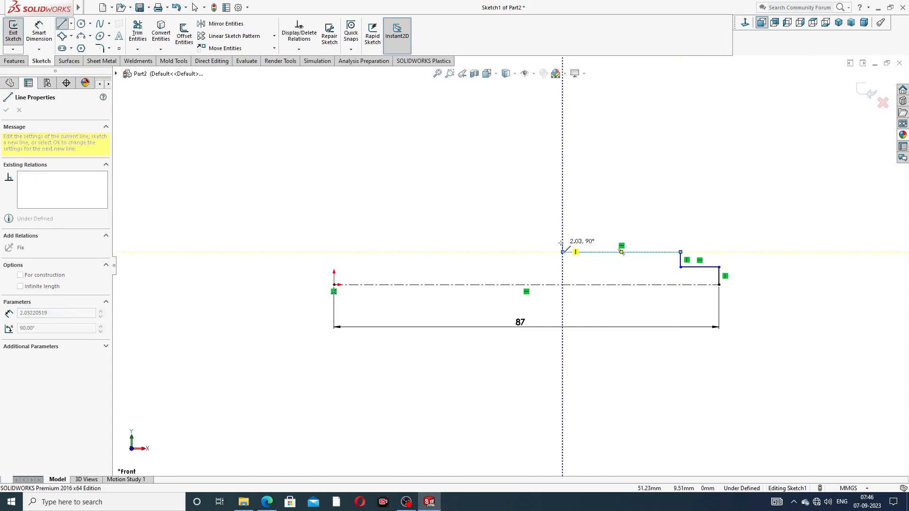
{"action": "left_click", "coordinate": [562, 236]}
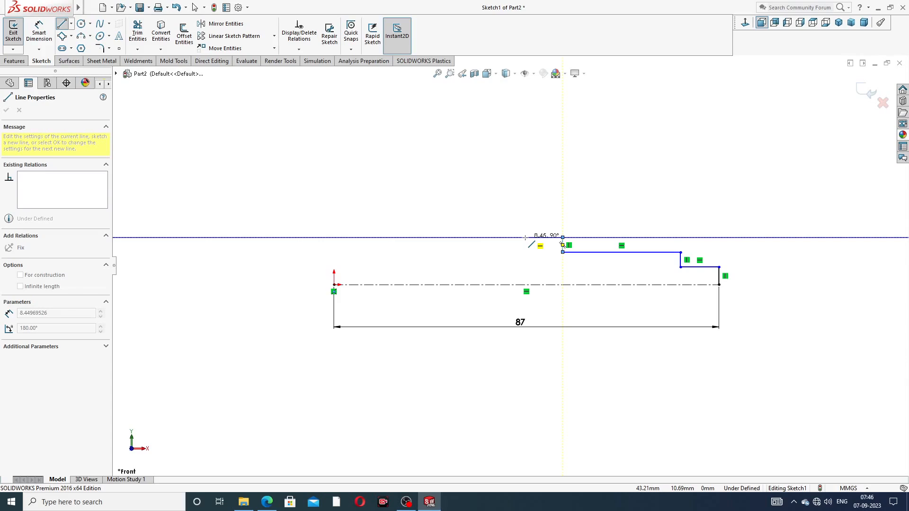
{"action": "left_click", "coordinate": [510, 237]}
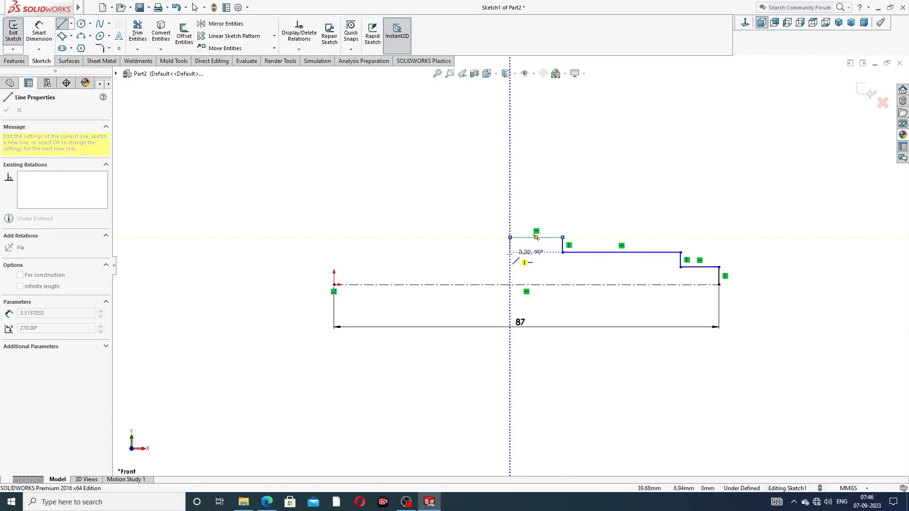
Step: Continue the profile down two steps, back up one, and finish with a final leftward segment
{"action": "left_click", "coordinate": [510, 252]}
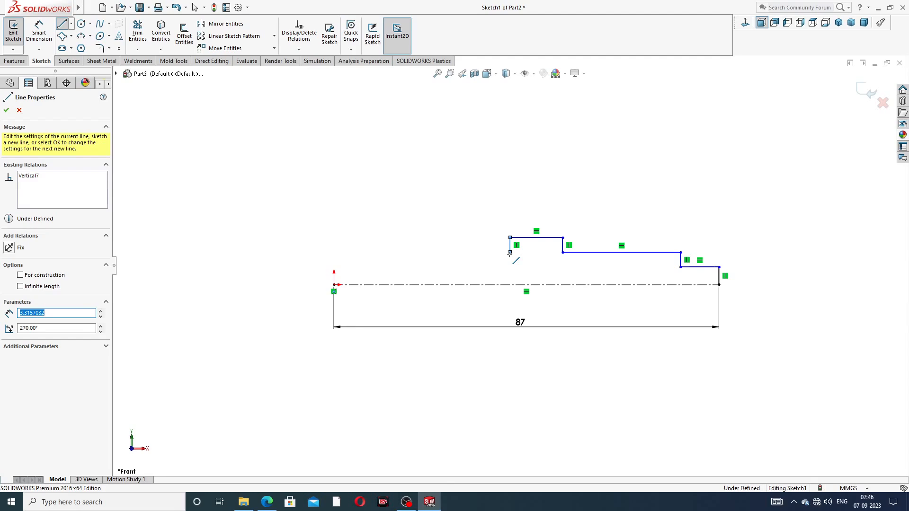
{"action": "left_click", "coordinate": [464, 252]}
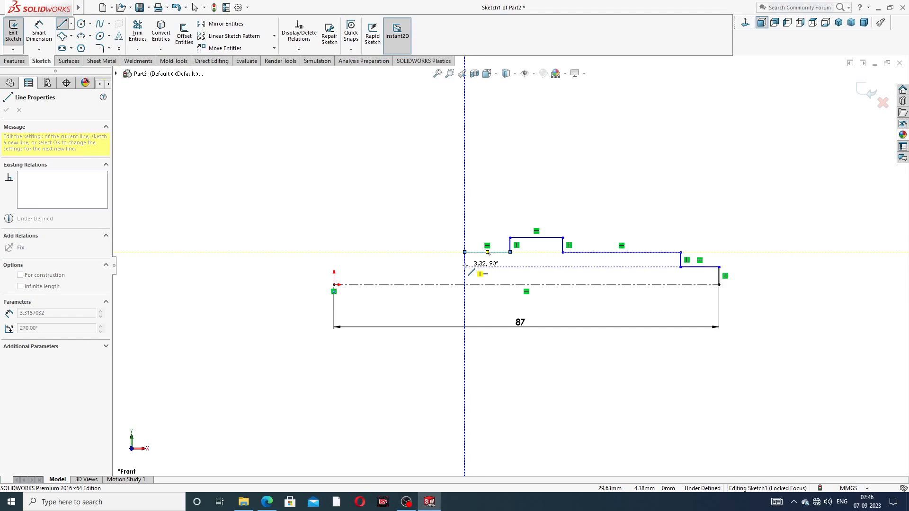
{"action": "left_click", "coordinate": [464, 267]}
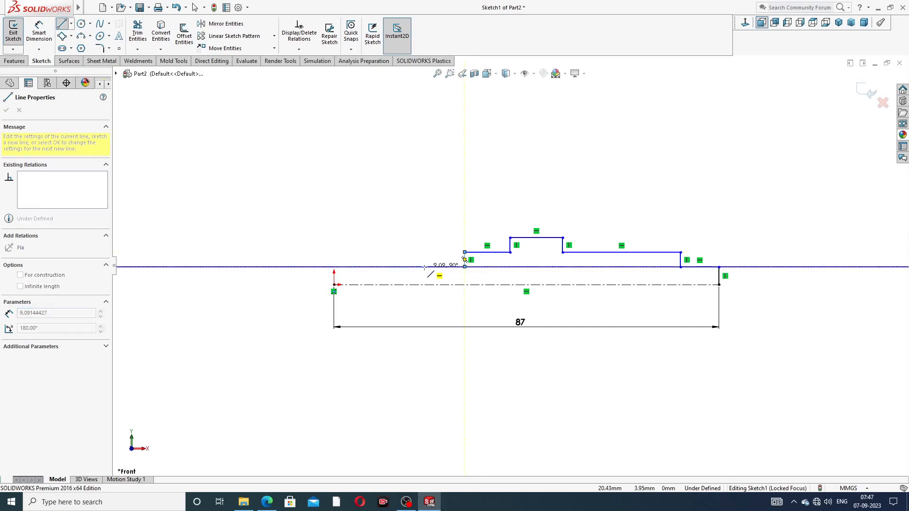
{"action": "left_click", "coordinate": [428, 267]}
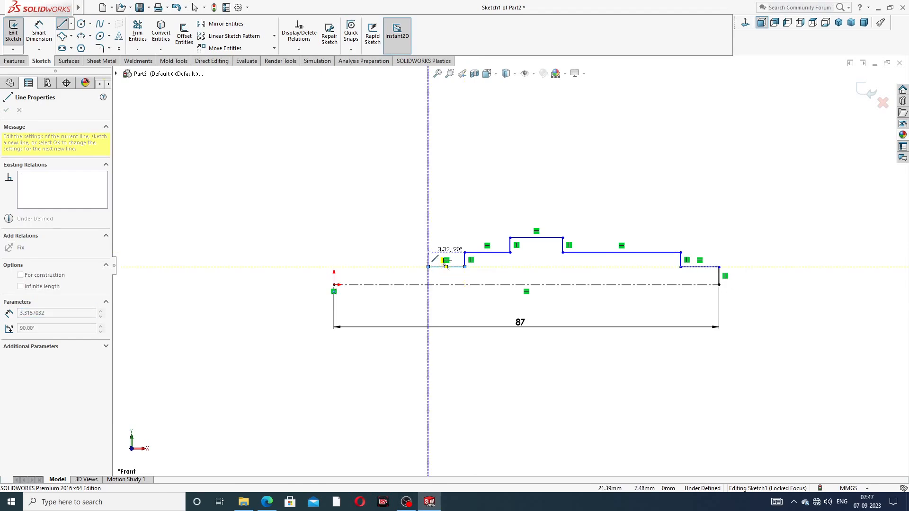
{"action": "left_click", "coordinate": [428, 252]}
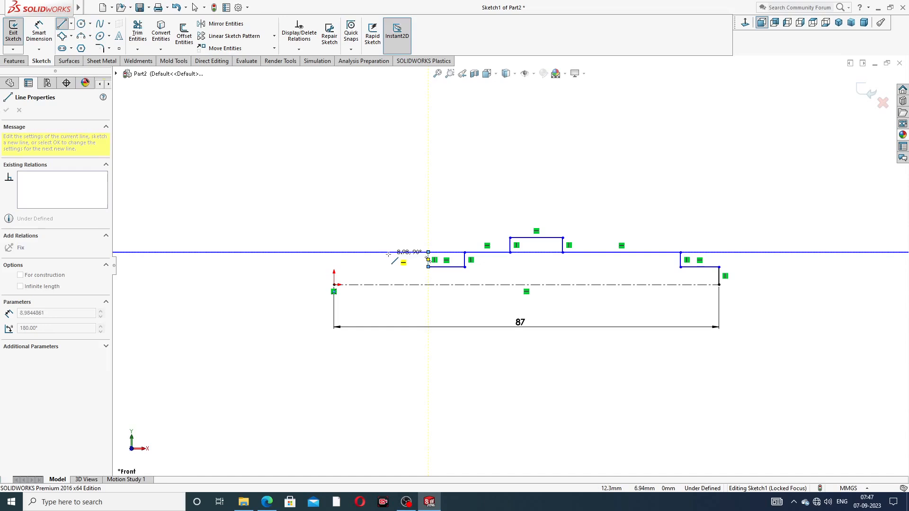
{"action": "left_click", "coordinate": [388, 253]}
{"action": "right_click", "coordinate": [416, 199]}
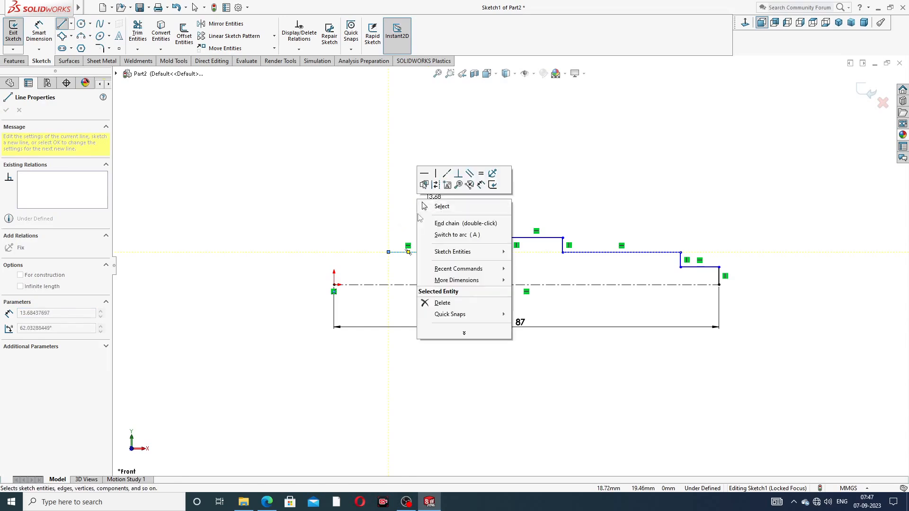
{"action": "left_click", "coordinate": [442, 207]}
{"action": "scroll", "coordinate": [475, 232], "scroll_direction": "down", "scroll_amount": 1}
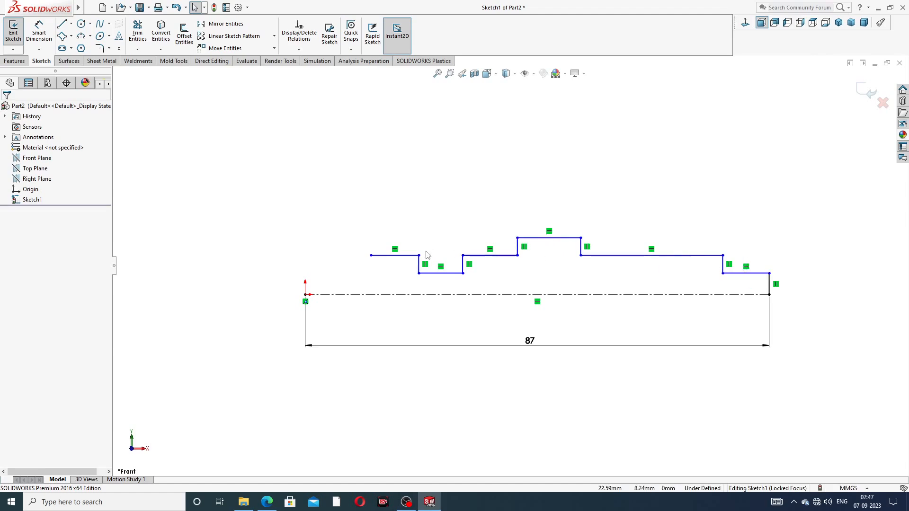
Step: Extend the top line's left endpoint further left to where the end arc will start
{"action": "left_click", "coordinate": [90, 37]}
{"action": "left_click", "coordinate": [104, 72]}
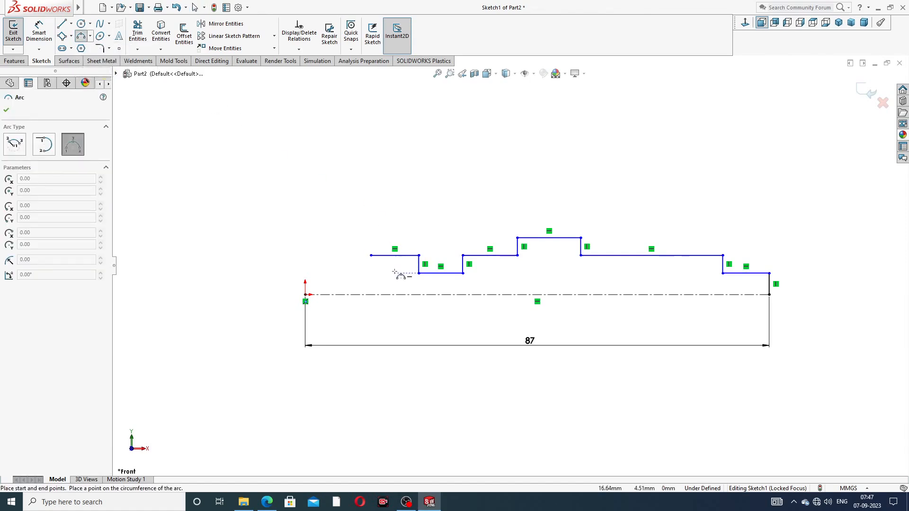
{"action": "scroll", "coordinate": [379, 270], "scroll_direction": "down", "scroll_amount": 2}
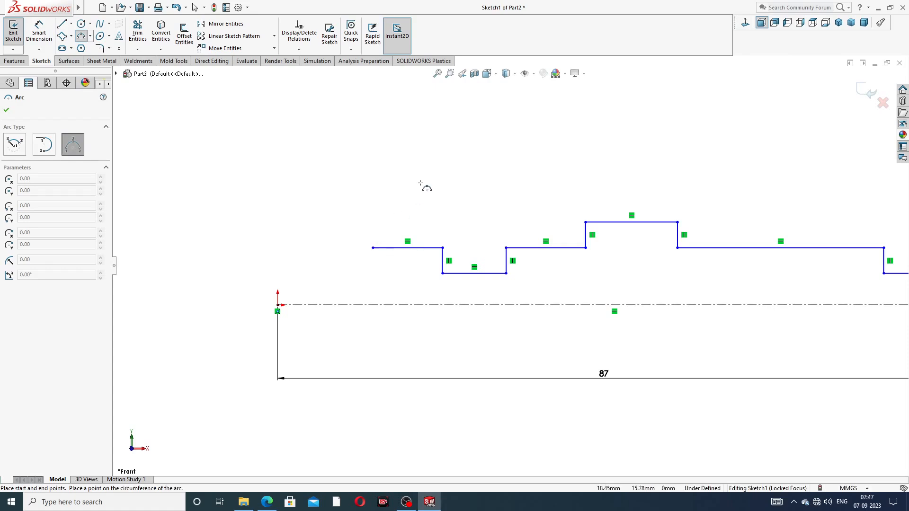
{"action": "right_click", "coordinate": [425, 183]}
{"action": "left_click", "coordinate": [446, 189]}
{"action": "left_click_drag", "start_coordinate": [373, 248], "coordinate": [324, 256]}
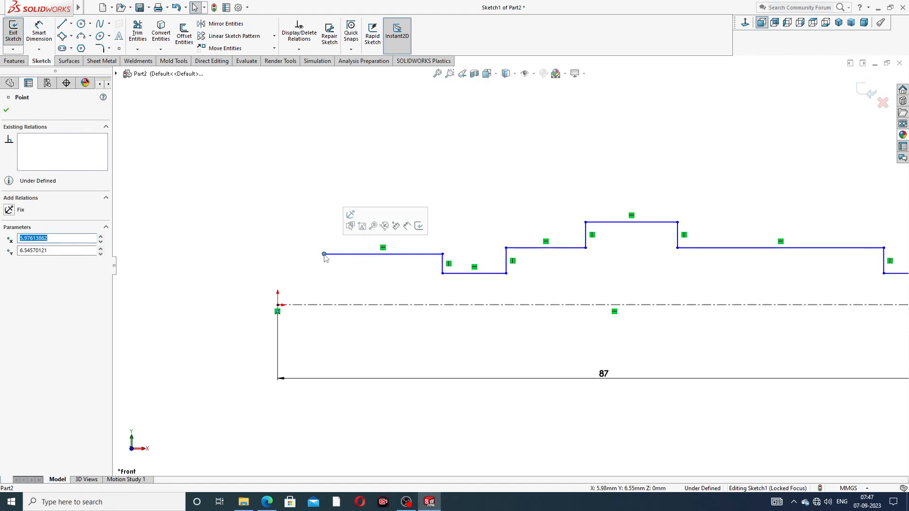
{"action": "left_click", "coordinate": [325, 213]}
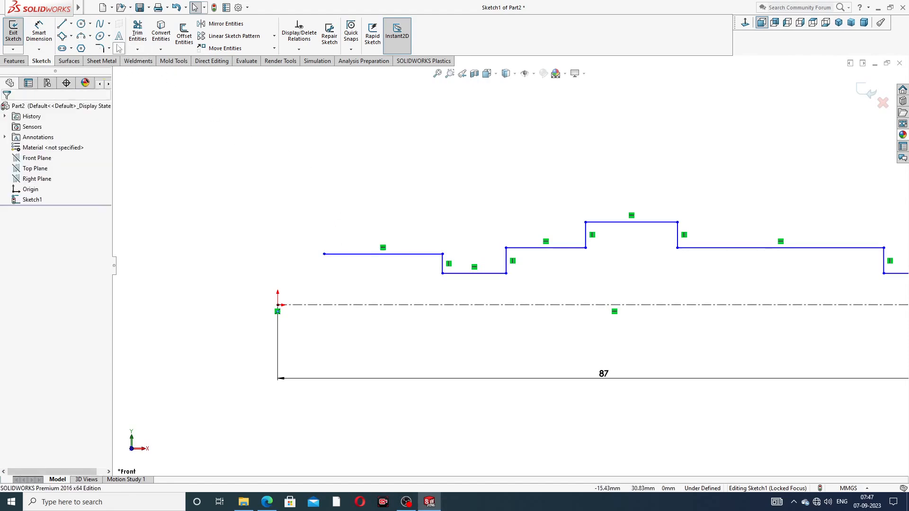
Step: Draw a 3 Point Arc from the top line's left end to below the centerline
{"action": "left_click", "coordinate": [89, 36]}
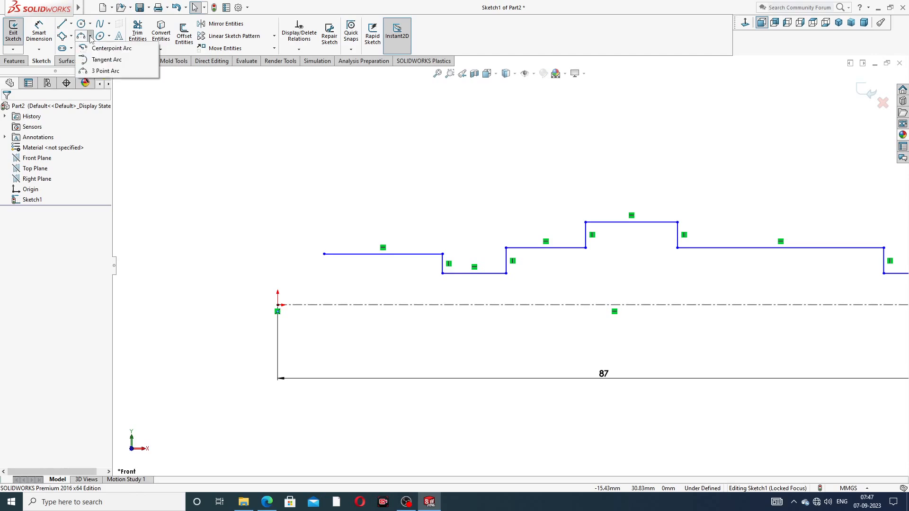
{"action": "left_click", "coordinate": [105, 71]}
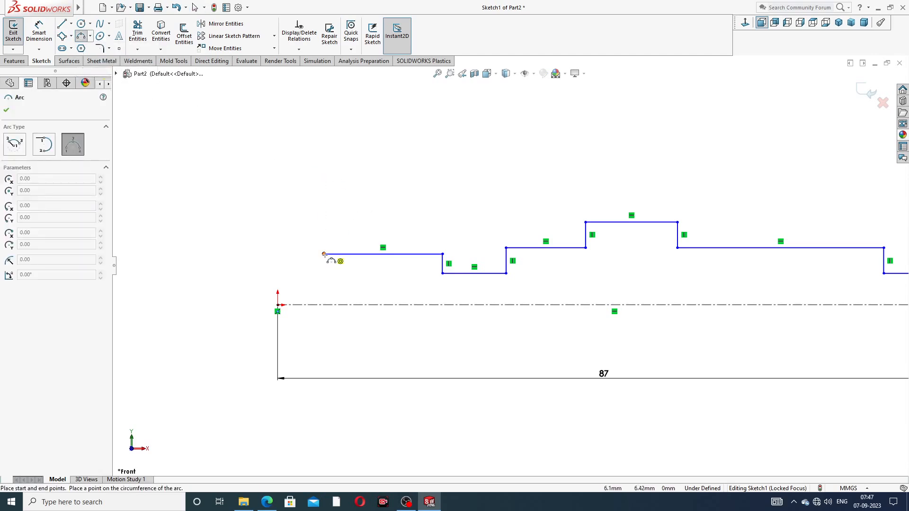
{"action": "left_click", "coordinate": [324, 254]}
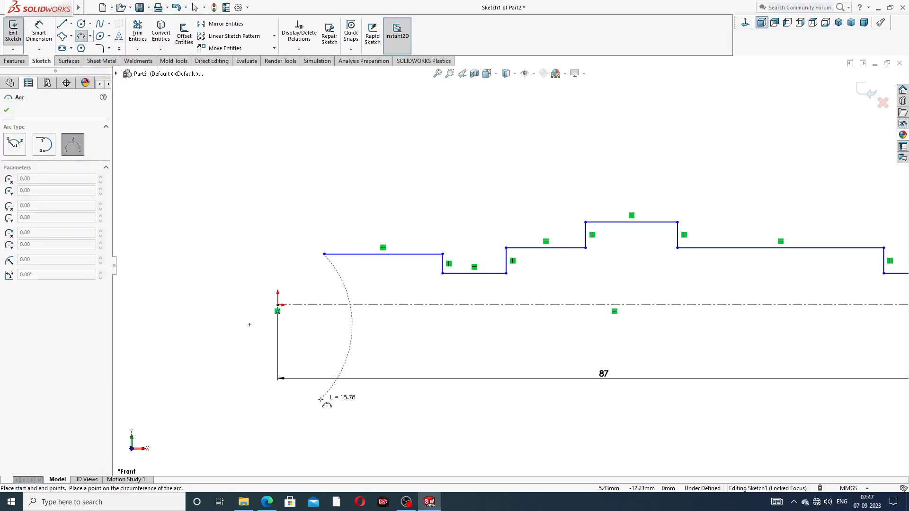
{"action": "left_click", "coordinate": [324, 391]}
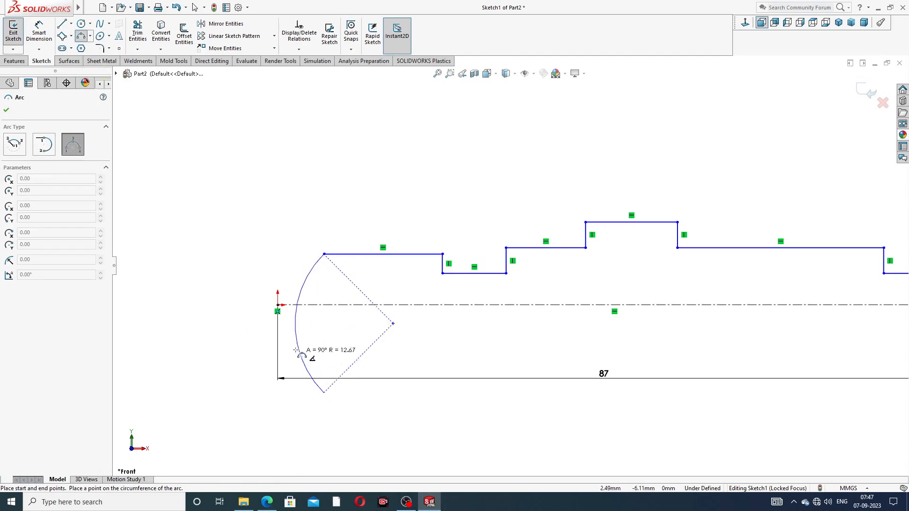
{"action": "left_click", "coordinate": [277, 310]}
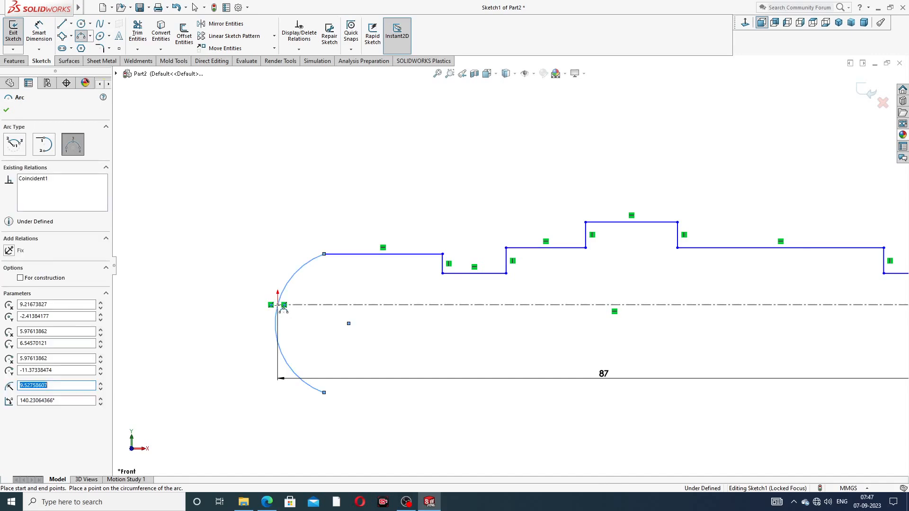
{"action": "right_click", "coordinate": [420, 196]}
{"action": "left_click", "coordinate": [432, 203]}
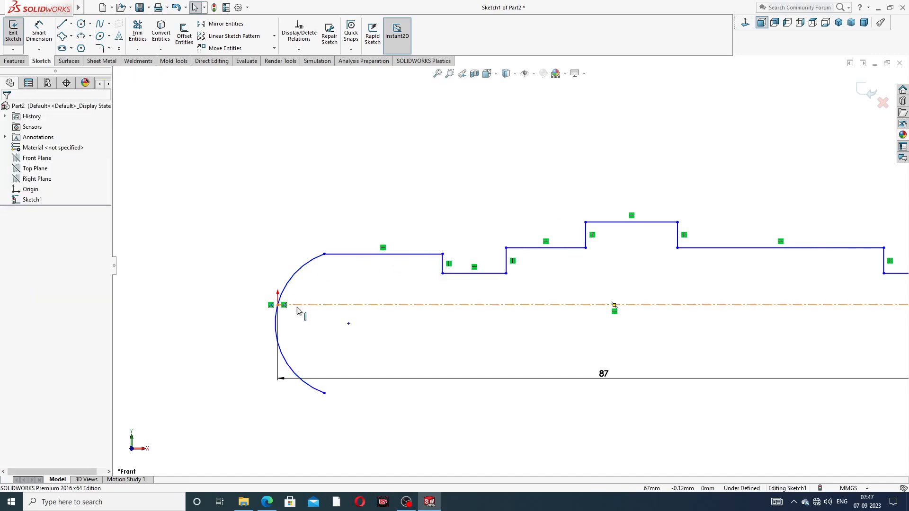
Step: Trim away the arc portion below the centerline
{"action": "left_click", "coordinate": [138, 36]}
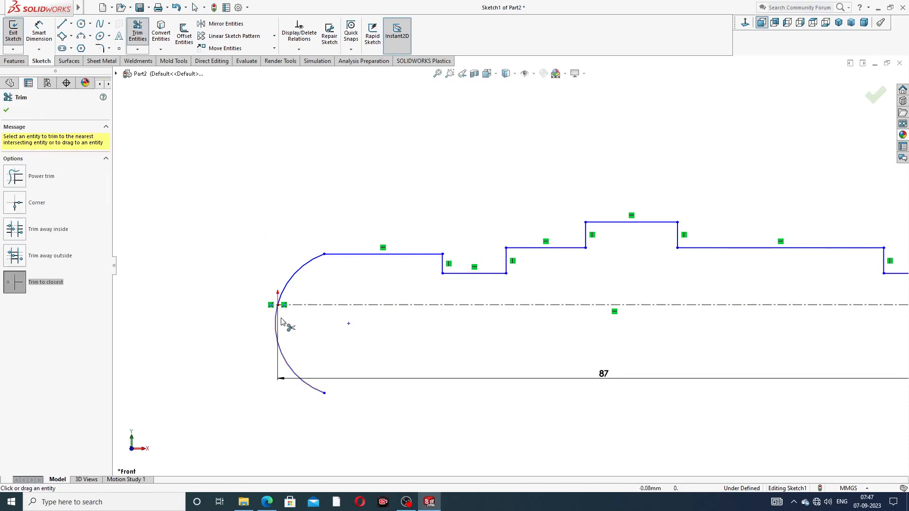
{"action": "left_click", "coordinate": [285, 361]}
{"action": "right_click", "coordinate": [308, 205]}
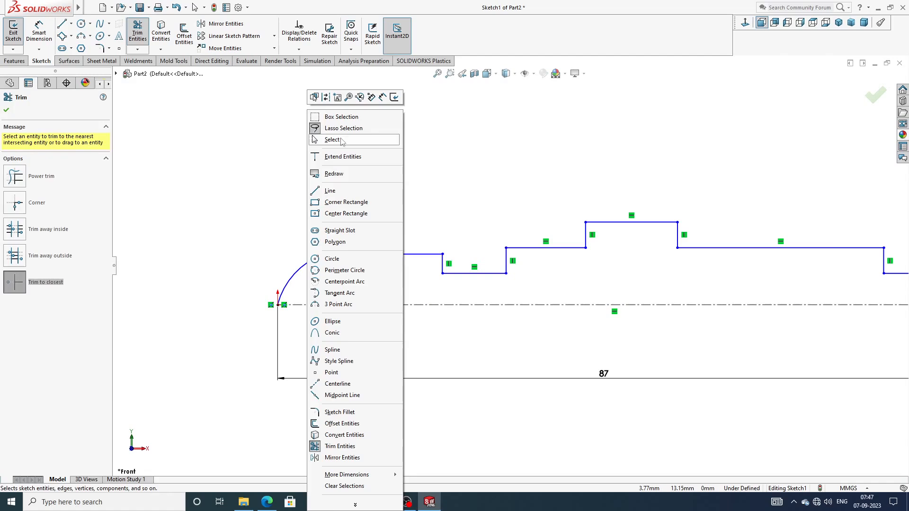
{"action": "left_click", "coordinate": [341, 141]}
{"action": "scroll", "coordinate": [712, 304], "scroll_direction": "up", "scroll_amount": 2}
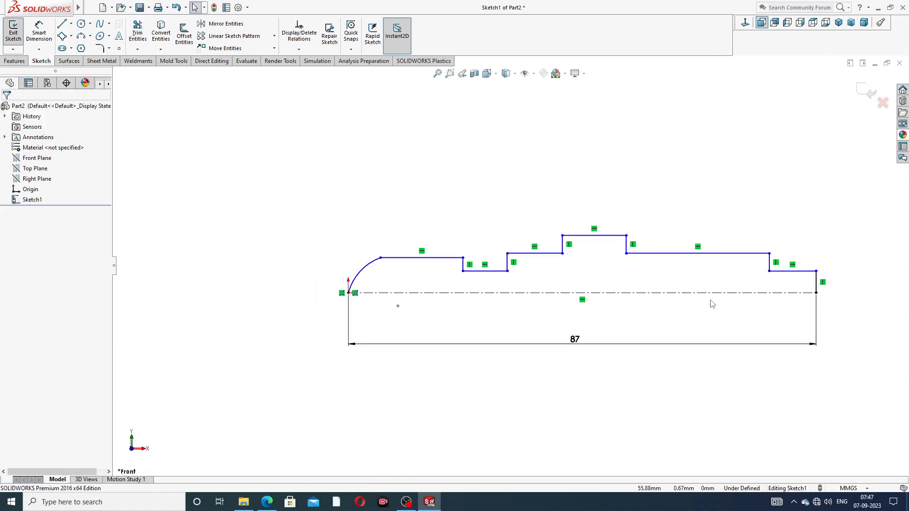
{"action": "scroll", "coordinate": [717, 303], "scroll_direction": "up", "scroll_amount": 2}
{"action": "scroll", "coordinate": [698, 319], "scroll_direction": "down", "scroll_amount": 2}
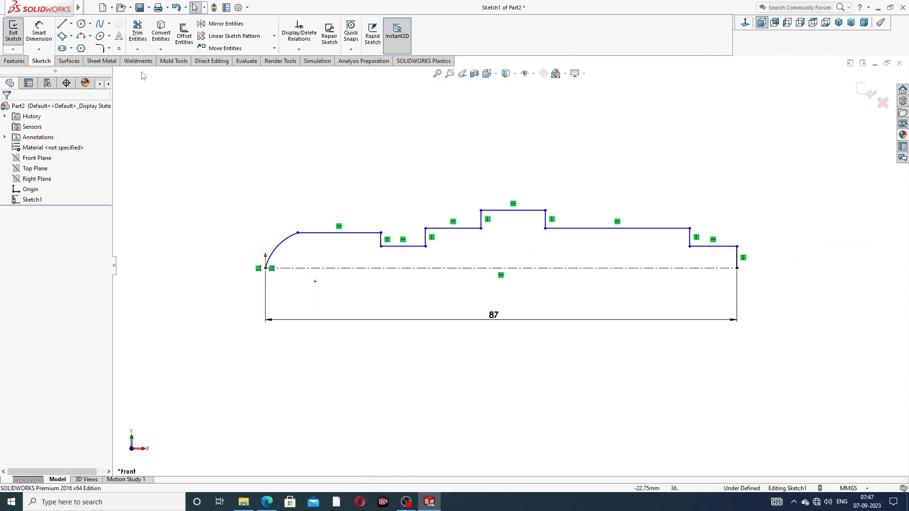
Step: Dimension the profile's right vertical end to a height of 3
{"action": "left_click", "coordinate": [40, 35]}
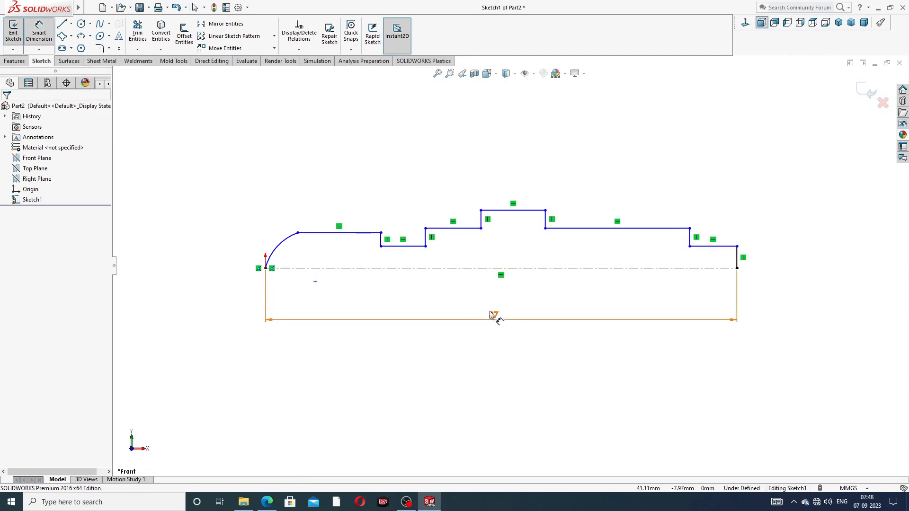
{"action": "scroll", "coordinate": [731, 270], "scroll_direction": "down", "scroll_amount": 1}
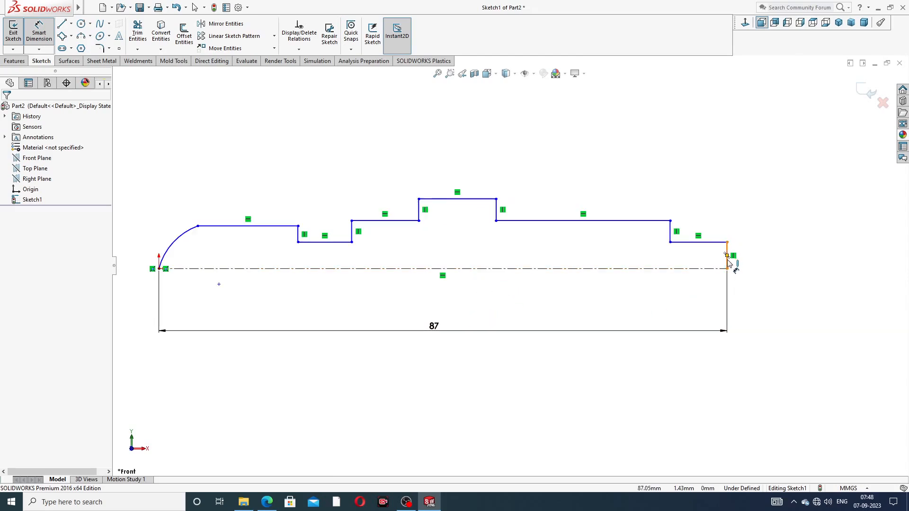
{"action": "left_click", "coordinate": [726, 257]}
{"action": "left_click", "coordinate": [763, 258]}
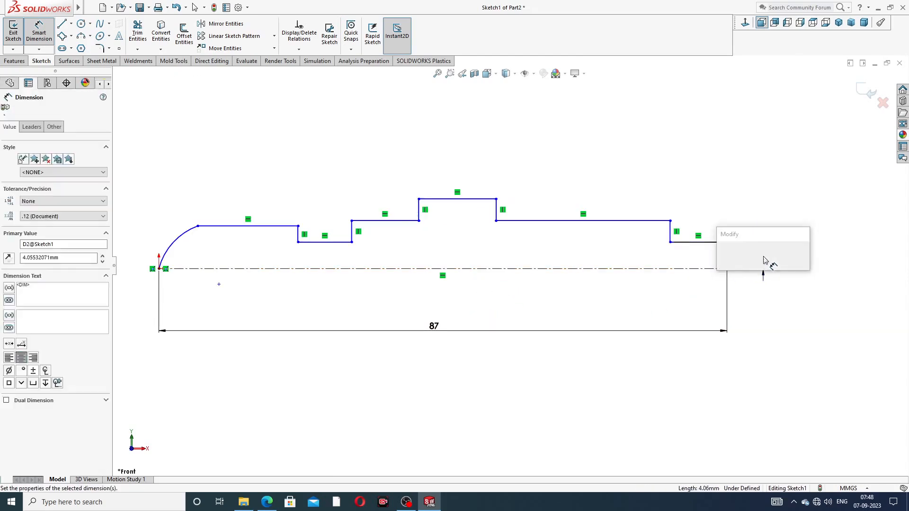
{"action": "type", "text": "3"}
{"action": "key", "text": "Return"}
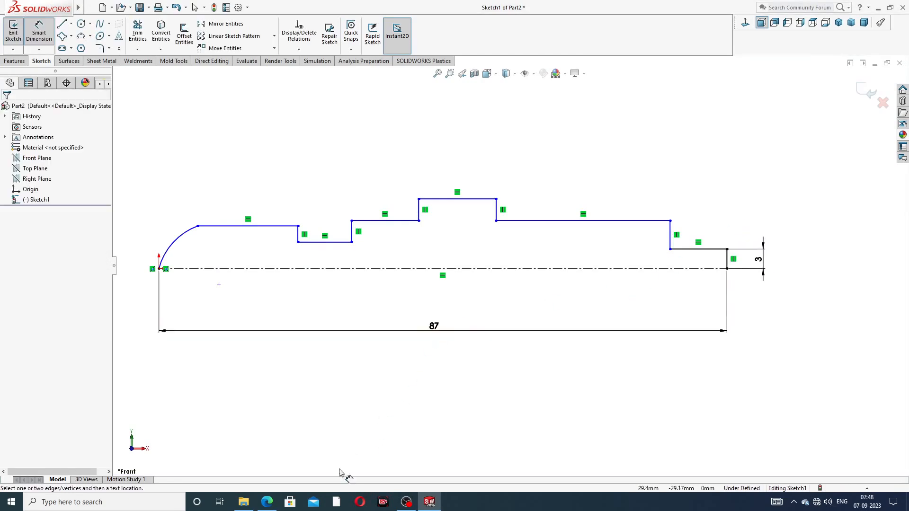
Step: Check the spindle drawing PDF, then select the short right step line to dimension
{"action": "left_click", "coordinate": [267, 502]}
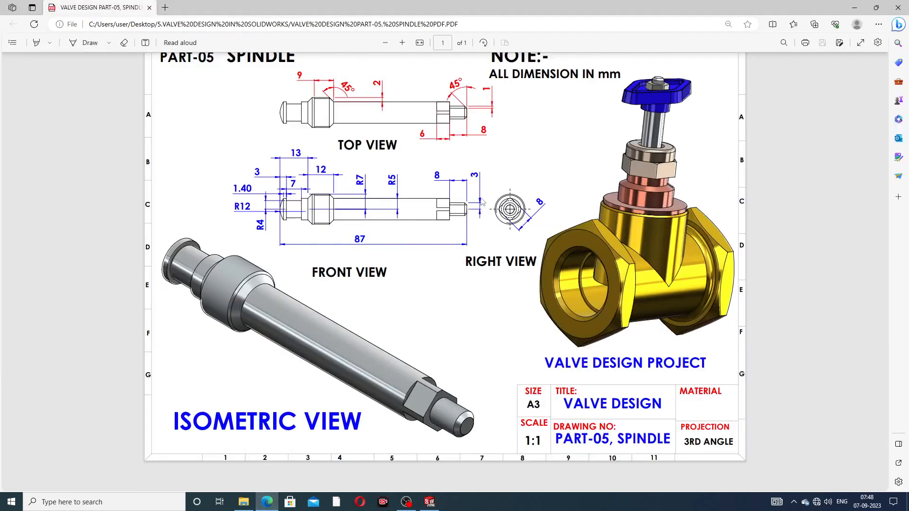
{"action": "left_click", "coordinate": [271, 503]}
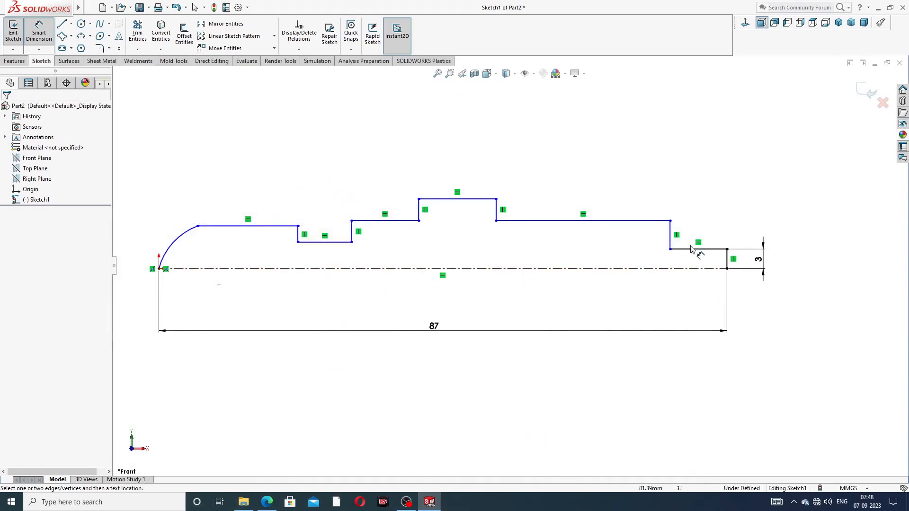
{"action": "left_click", "coordinate": [697, 248]}
Step: Dimension the right step length to 11 and the top step length to 12
{"action": "left_click", "coordinate": [701, 212]}
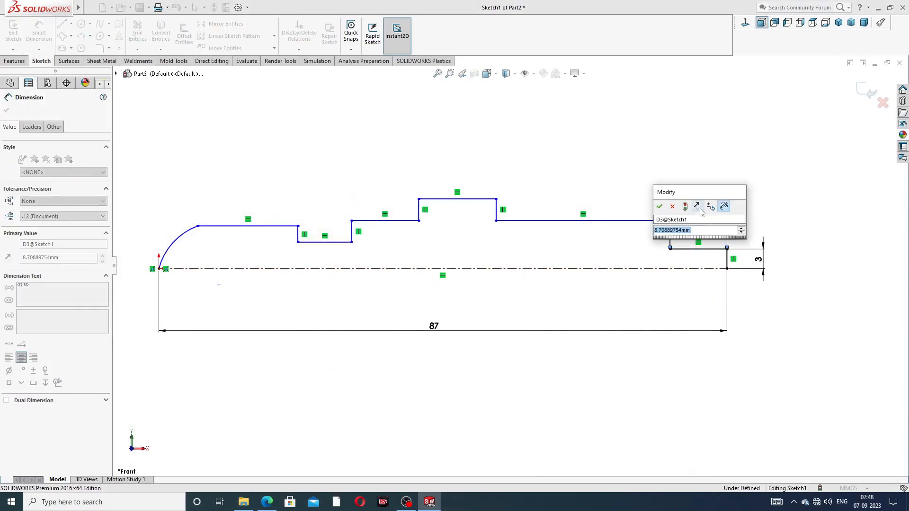
{"action": "type", "text": "11"}
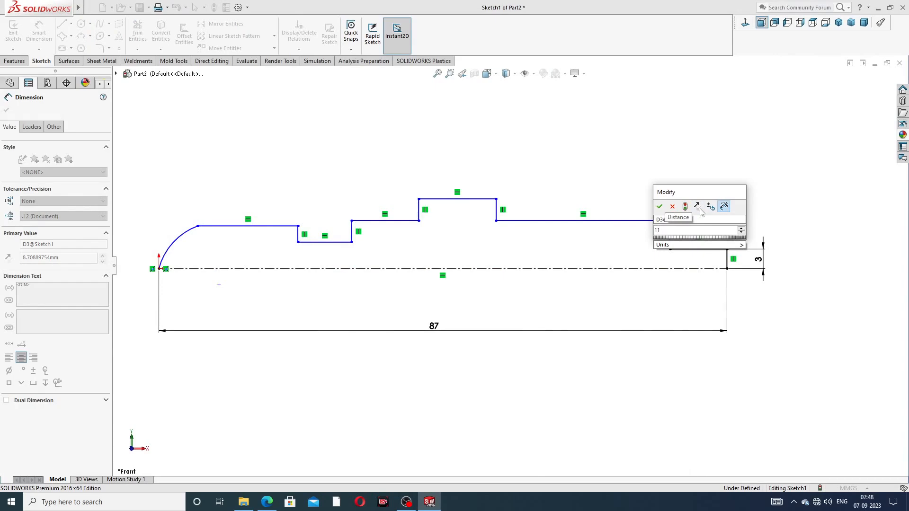
{"action": "key", "text": "Return"}
{"action": "key", "text": "Escape"}
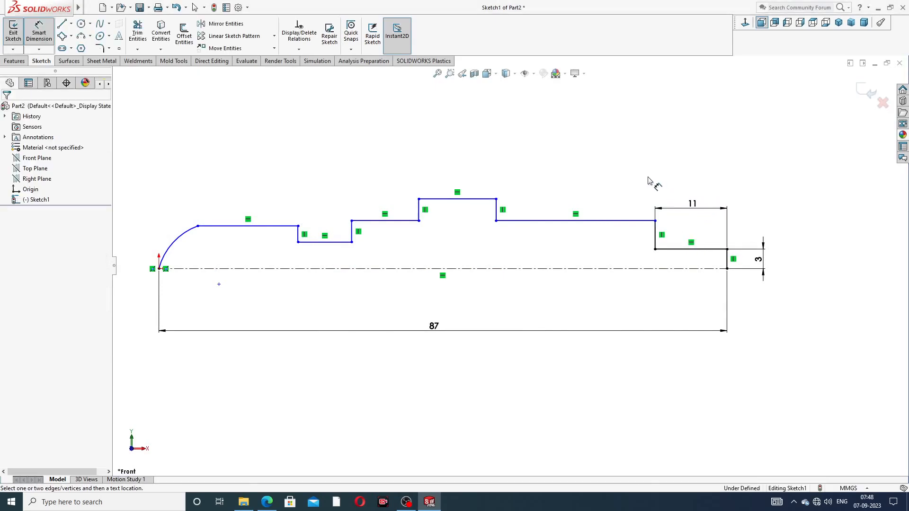
{"action": "left_click", "coordinate": [480, 199]}
{"action": "left_click", "coordinate": [458, 180]}
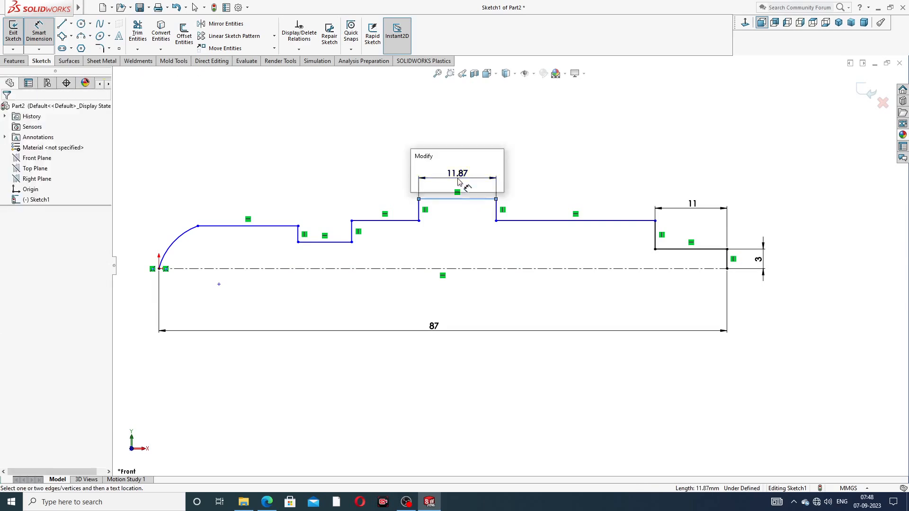
{"action": "type", "text": "12"}
{"action": "key", "text": "Return"}
{"action": "key", "text": "Escape"}
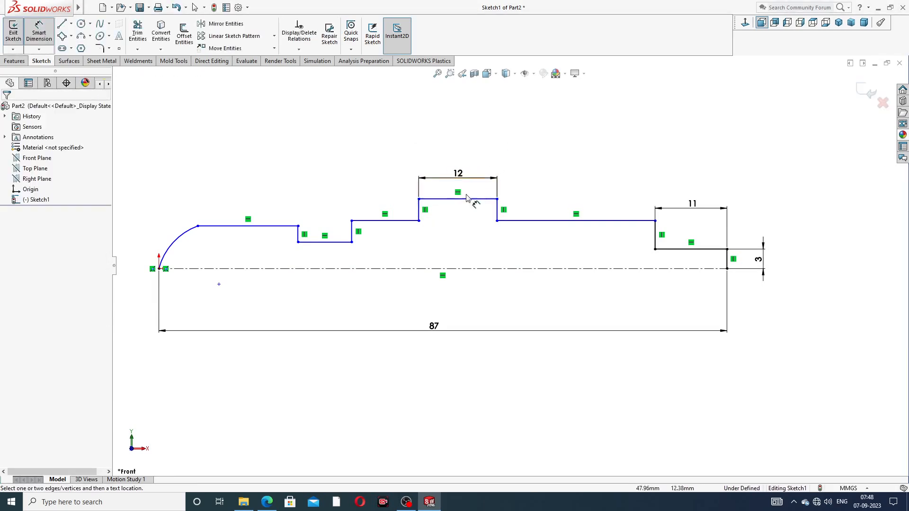
Step: Dimension the middle horizontal line 5 and the top step 7 above the centerline
{"action": "left_click", "coordinate": [577, 221]}
{"action": "left_click", "coordinate": [577, 269]}
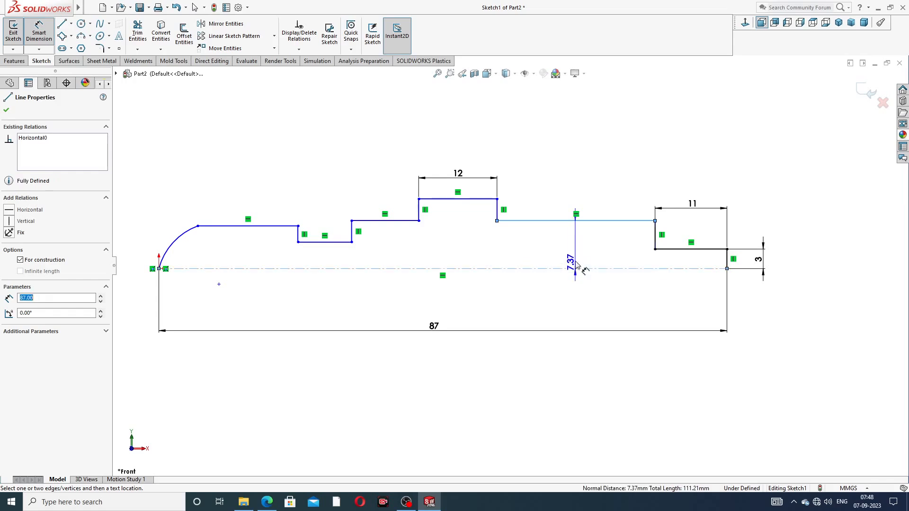
{"action": "left_click", "coordinate": [577, 250]}
{"action": "type", "text": "5"}
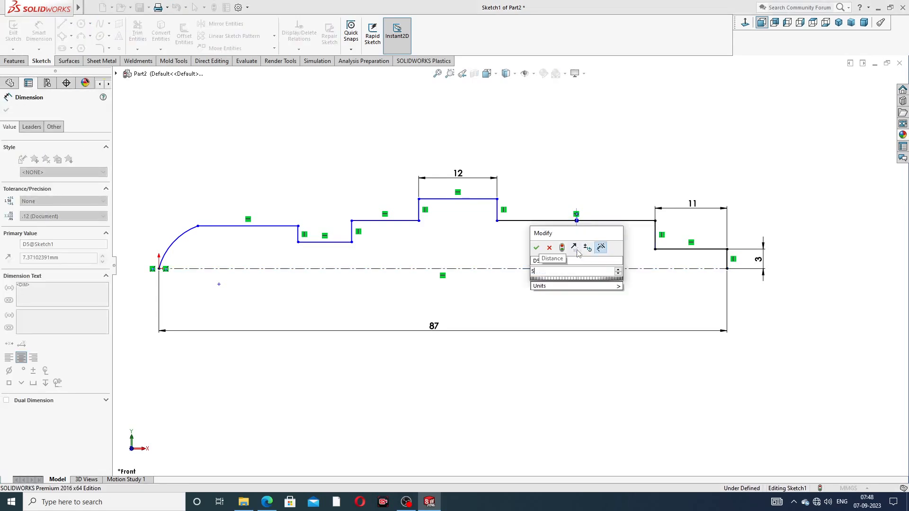
{"action": "key", "text": "Return"}
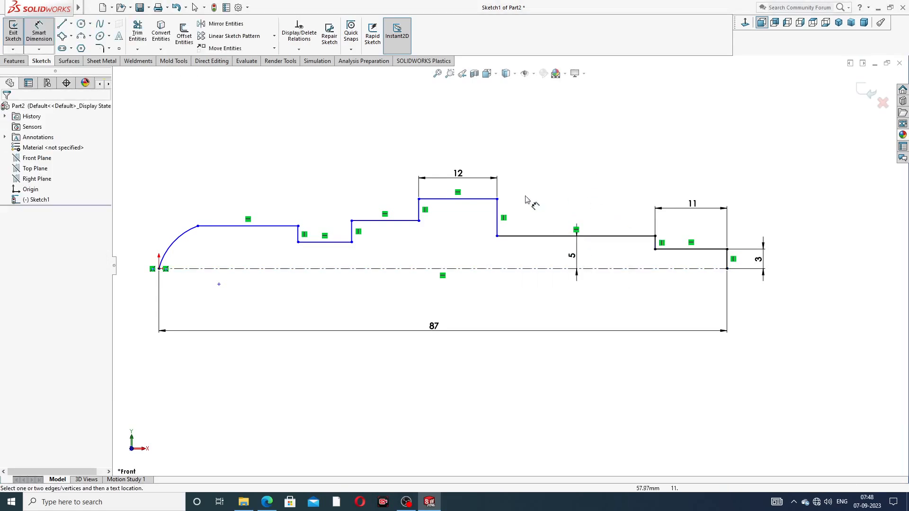
{"action": "left_click", "coordinate": [490, 199]}
{"action": "left_click", "coordinate": [463, 270]}
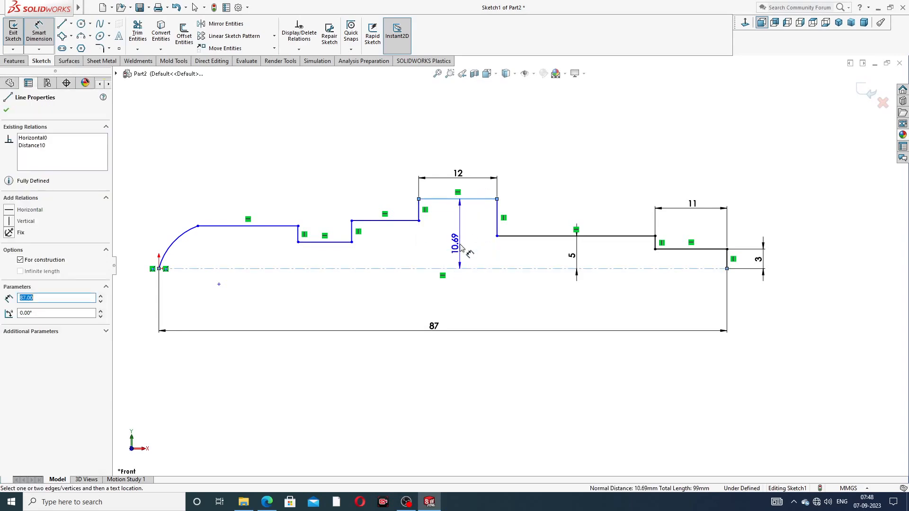
{"action": "left_click", "coordinate": [461, 247]}
{"action": "type", "text": "7"}
{"action": "key", "text": "Return"}
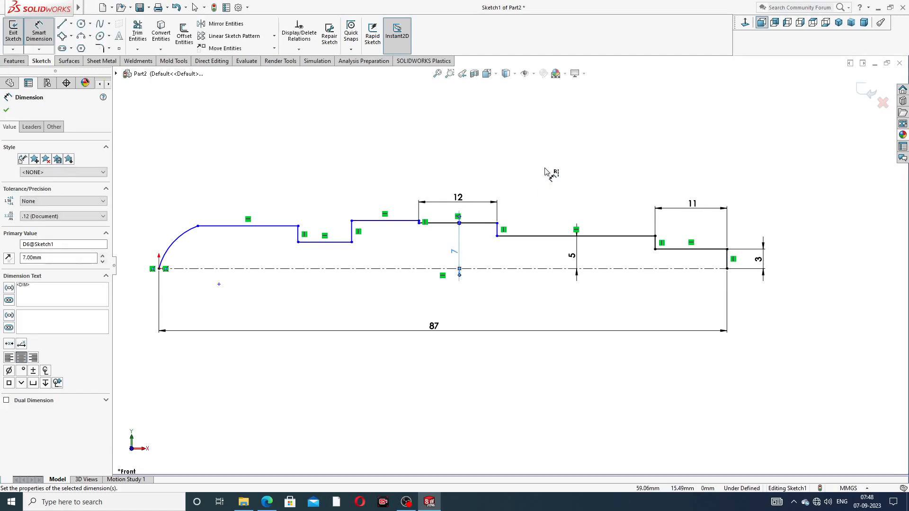
Step: Dimension the left shoulder line 4 above the centerline
{"action": "left_click", "coordinate": [272, 227]}
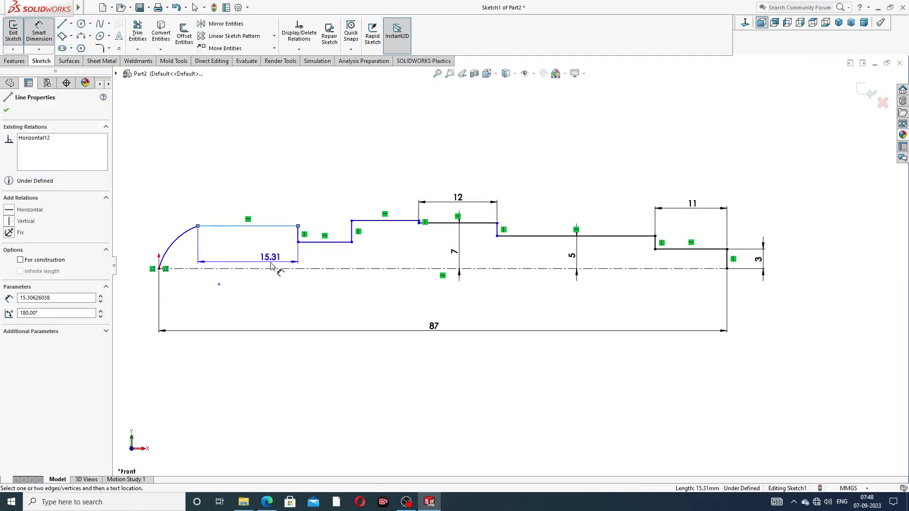
{"action": "left_click", "coordinate": [260, 269]}
{"action": "left_click", "coordinate": [257, 254]}
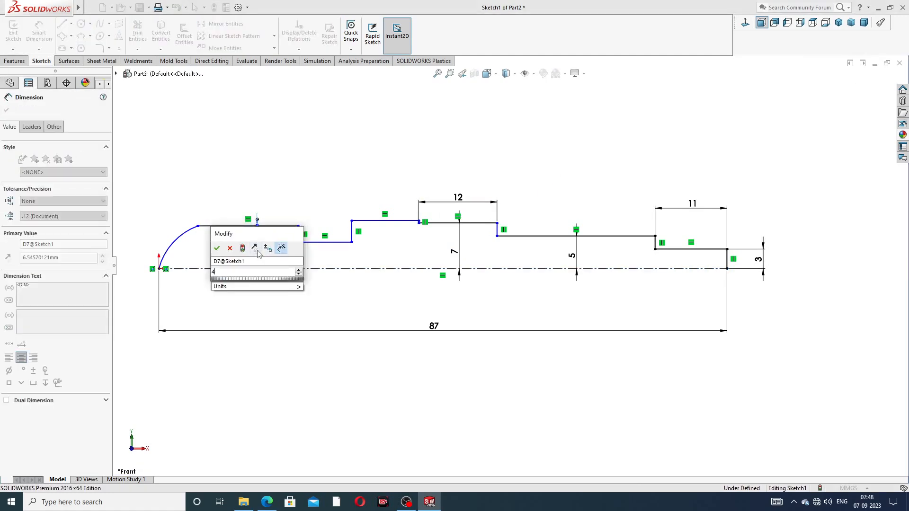
{"action": "type", "text": "4"}
{"action": "key", "text": "Return"}
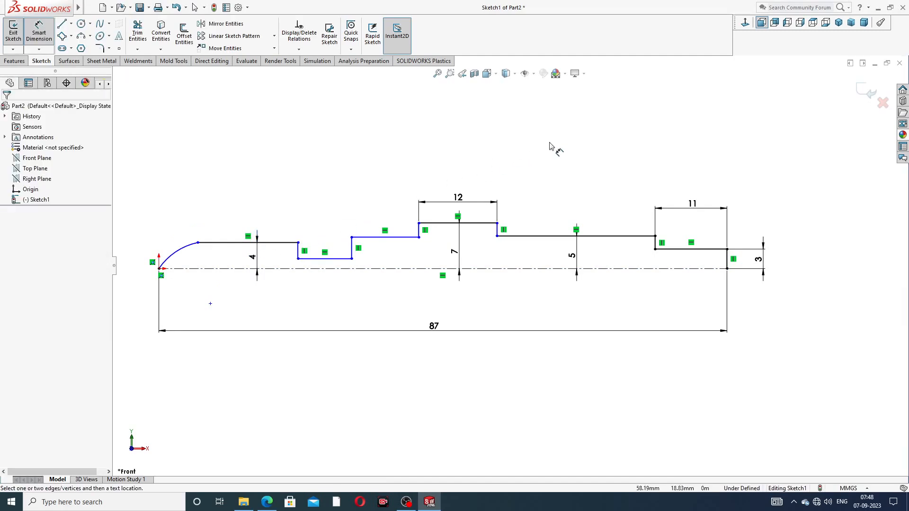
{"action": "right_click", "coordinate": [578, 132]}
{"action": "left_click", "coordinate": [591, 140]}
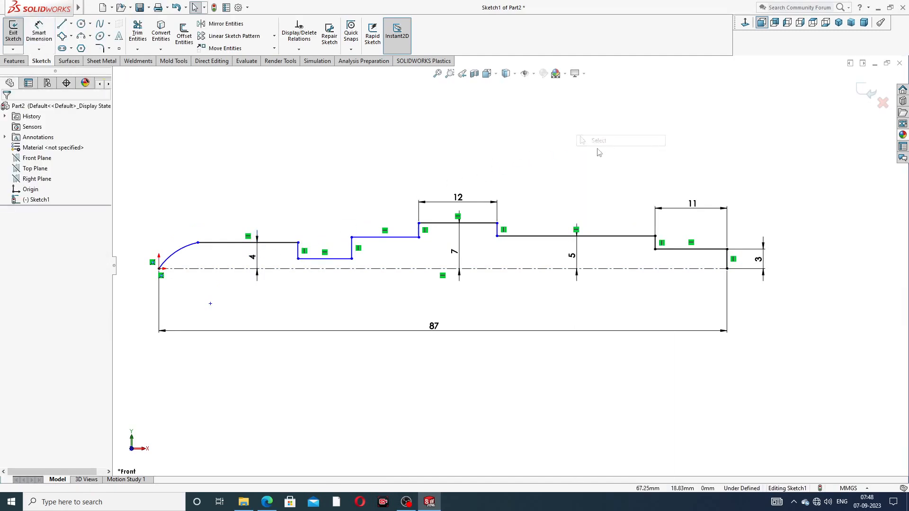
Step: Make three horizontal profile lines collinear, over-defining the sketch
{"action": "left_click", "coordinate": [548, 236]}
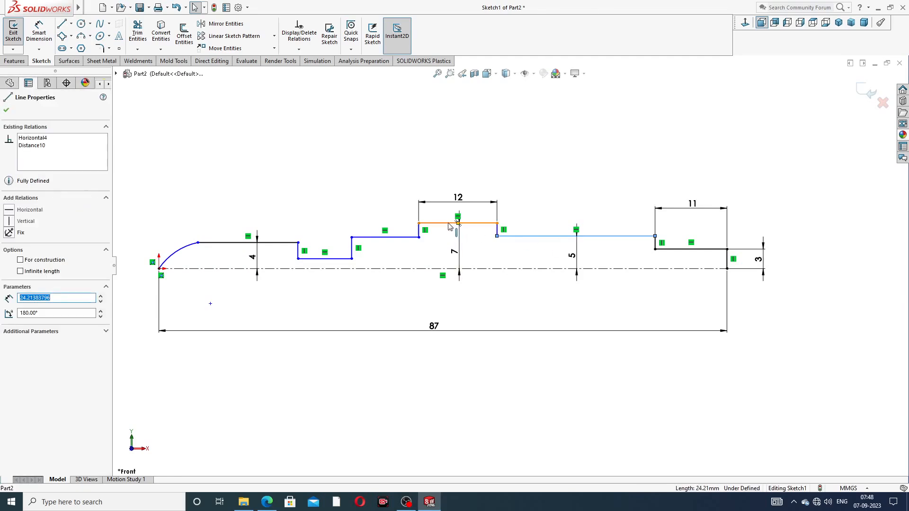
{"action": "left_click", "coordinate": [397, 238], "text": "ctrl"}
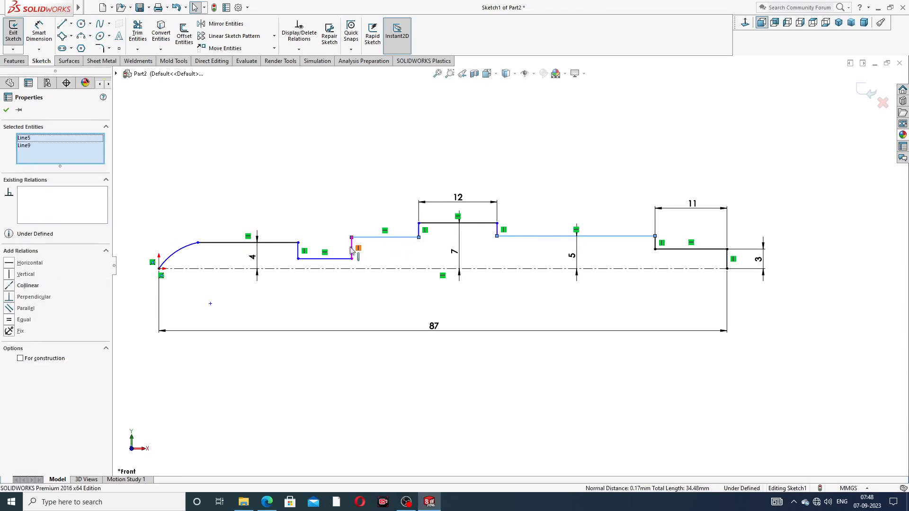
{"action": "left_click", "coordinate": [283, 243], "text": "ctrl"}
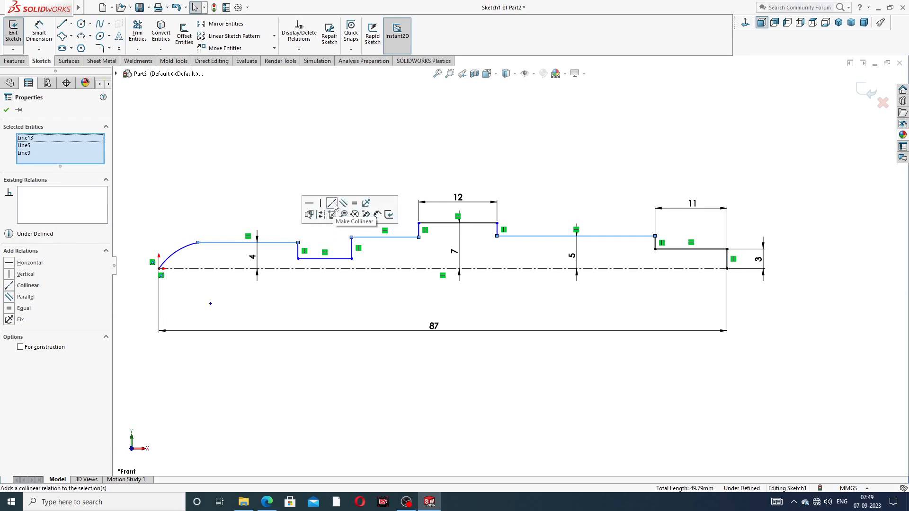
{"action": "left_click", "coordinate": [332, 204]}
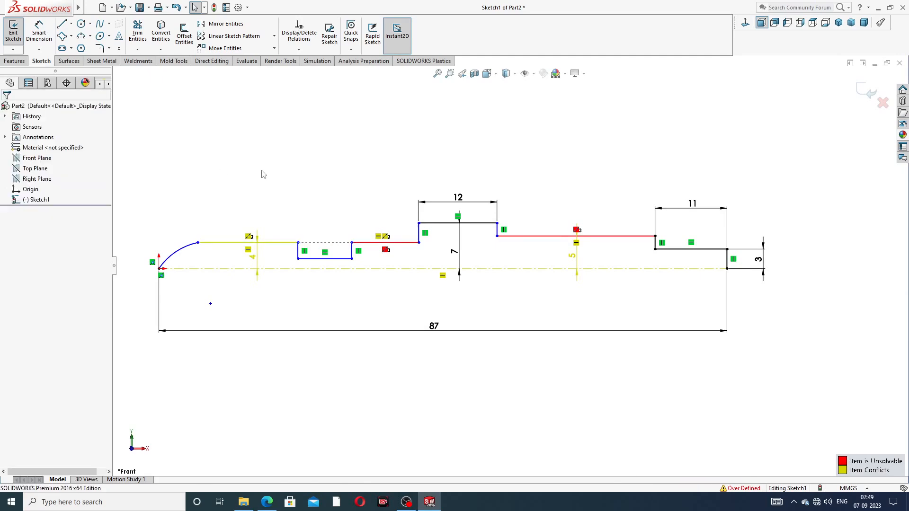
Step: Undo the collinear relation and the 4 and 7 height dimensions
{"action": "key", "text": "ctrl+z"}
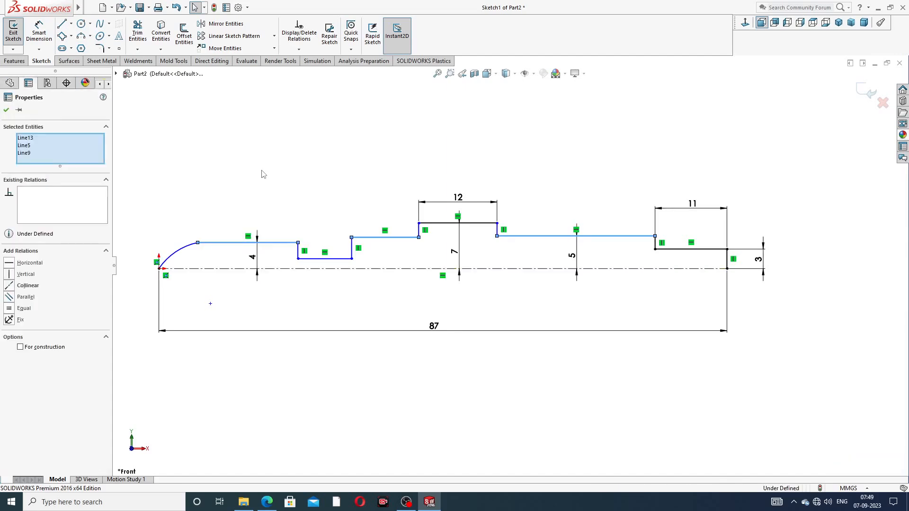
{"action": "key", "text": "ctrl+z"}
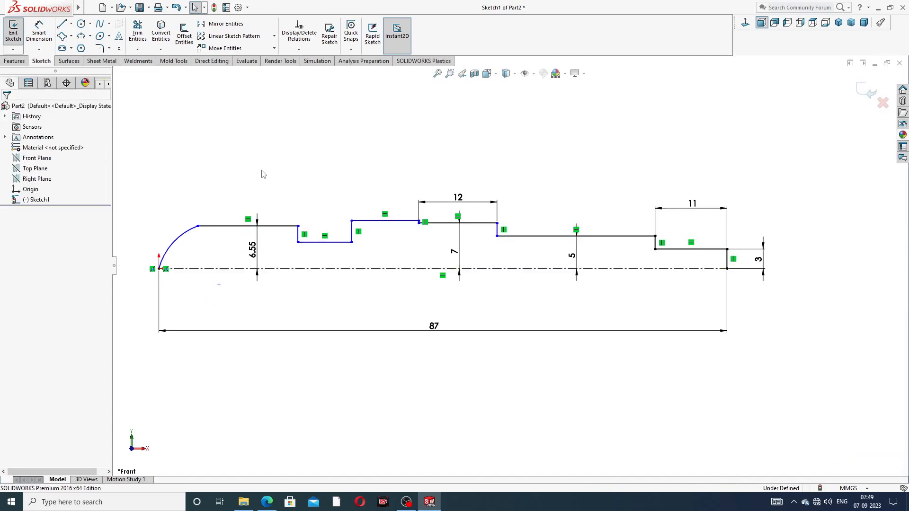
{"action": "key", "text": "ctrl+z"}
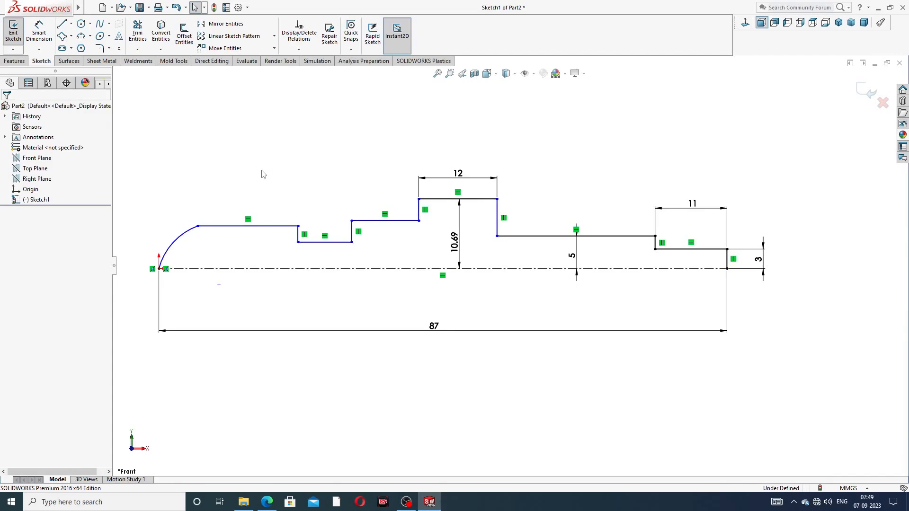
{"action": "key", "text": "ctrl+z"}
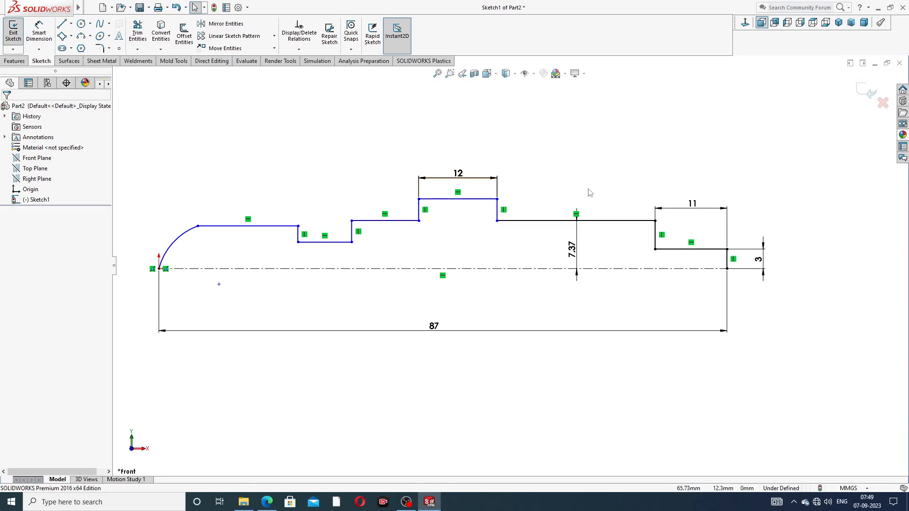
Step: Change the 7.37 height dimension to 5
{"action": "double_click", "coordinate": [574, 254]}
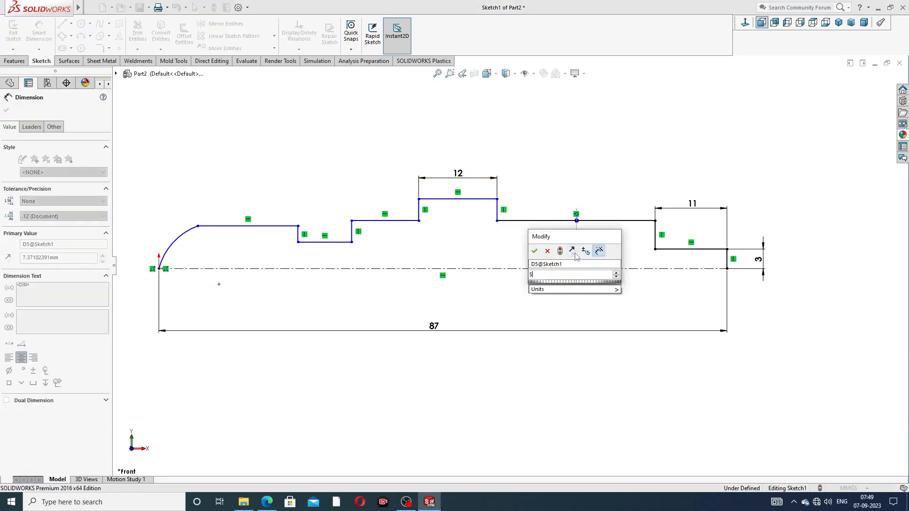
{"action": "type", "text": "5"}
{"action": "key", "text": "Return"}
{"action": "left_click", "coordinate": [591, 217]}
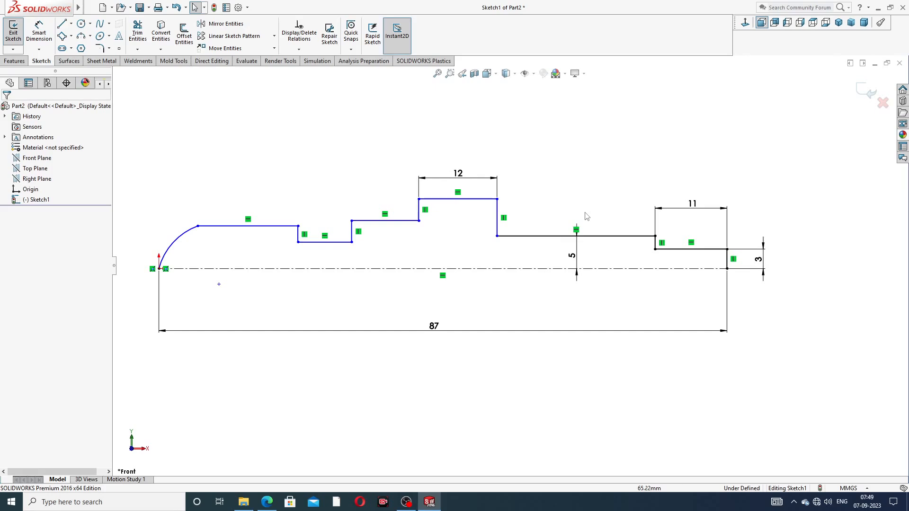
Step: Make the three main horizontal shaft lines collinear
{"action": "left_click", "coordinate": [510, 237]}
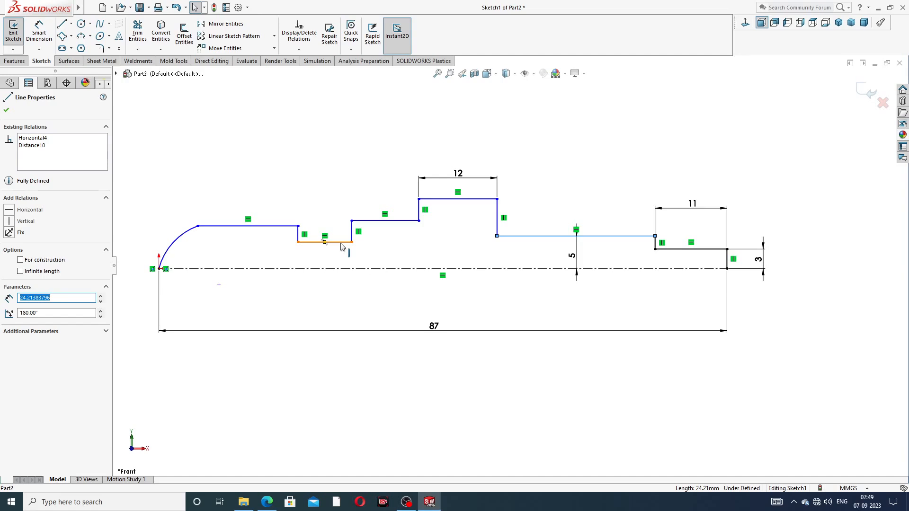
{"action": "left_click", "coordinate": [377, 222], "text": "ctrl"}
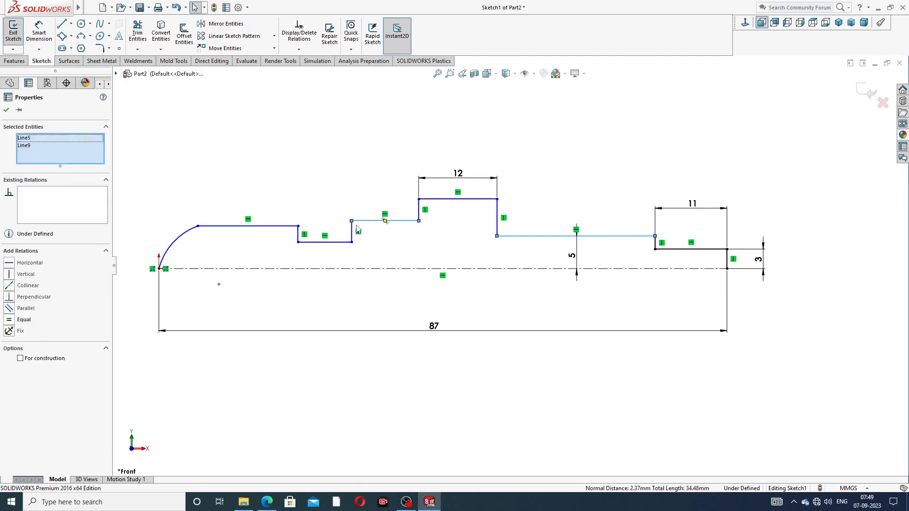
{"action": "left_click", "coordinate": [284, 226], "text": "ctrl"}
{"action": "left_click", "coordinate": [332, 188]}
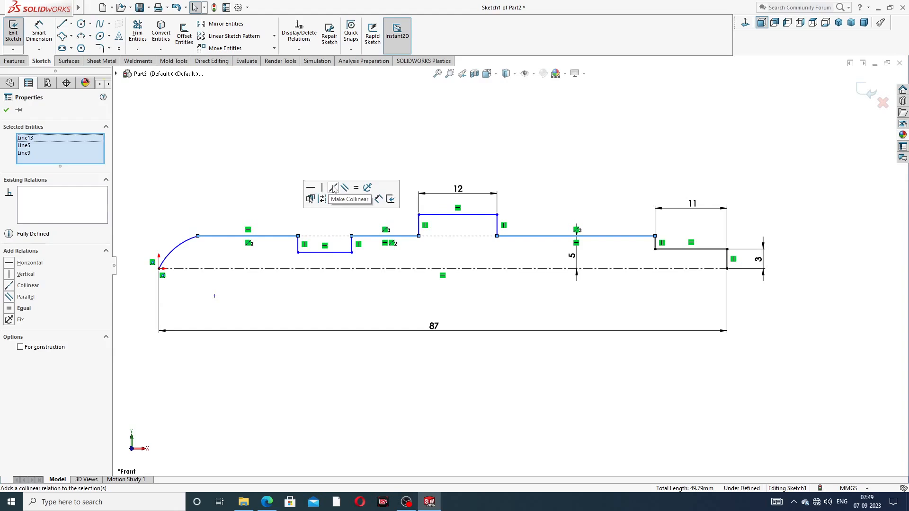
{"action": "left_click", "coordinate": [576, 150]}
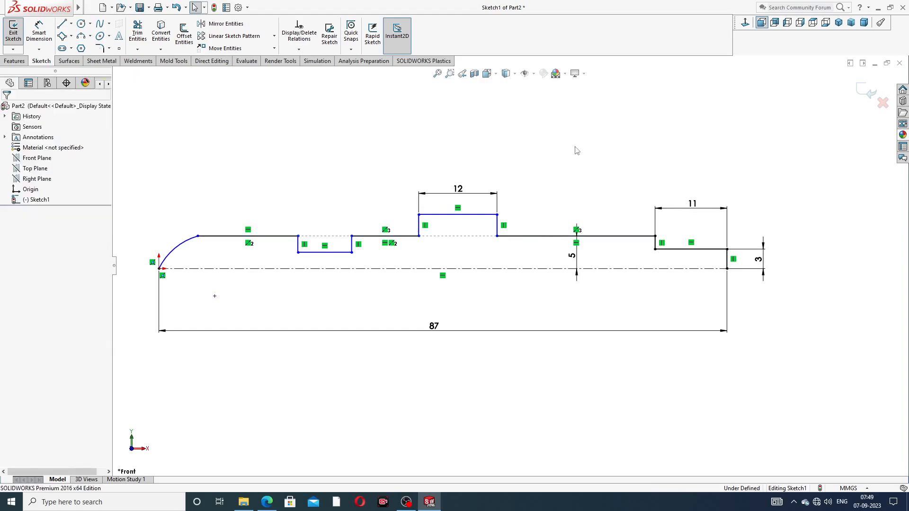
Step: Dimension the 12-wide step's top line 7 above the centerline
{"action": "left_click", "coordinate": [39, 34]}
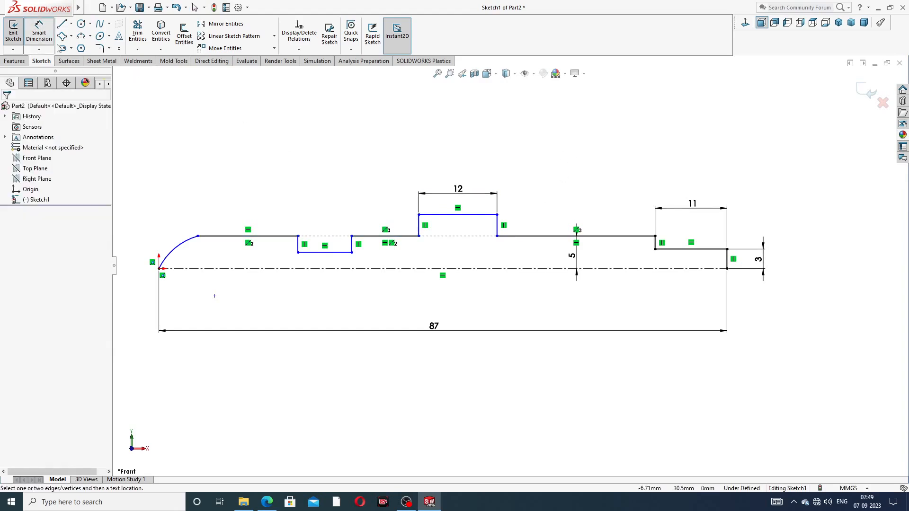
{"action": "left_click", "coordinate": [470, 215]}
{"action": "left_click", "coordinate": [467, 267]}
{"action": "left_click", "coordinate": [468, 249]}
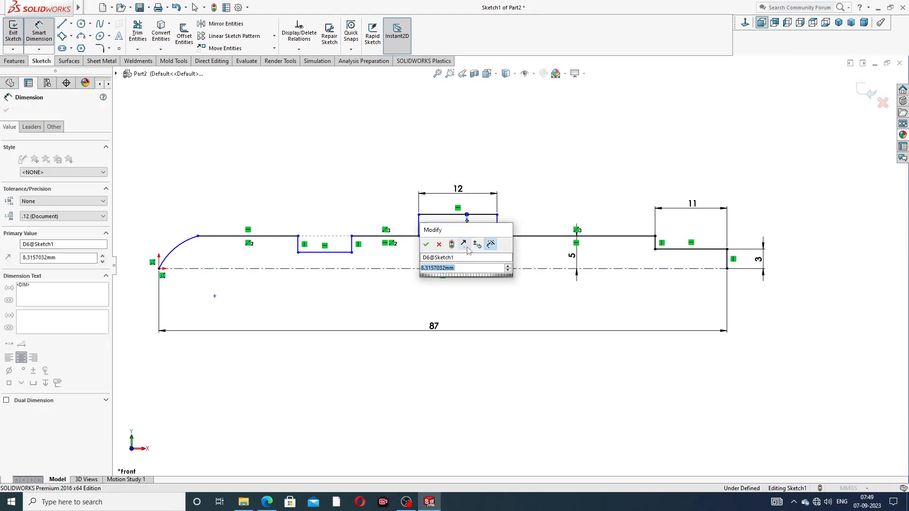
{"action": "type", "text": "7"}
{"action": "key", "text": "Return"}
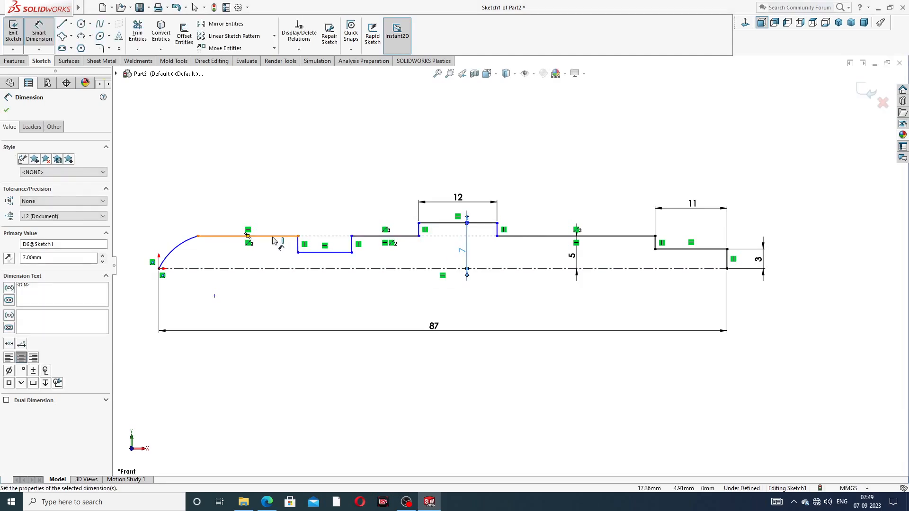
Step: Cancel a redundant left shoulder dimension and set the notch height to 4
{"action": "left_click", "coordinate": [273, 237]}
{"action": "left_click", "coordinate": [275, 269]}
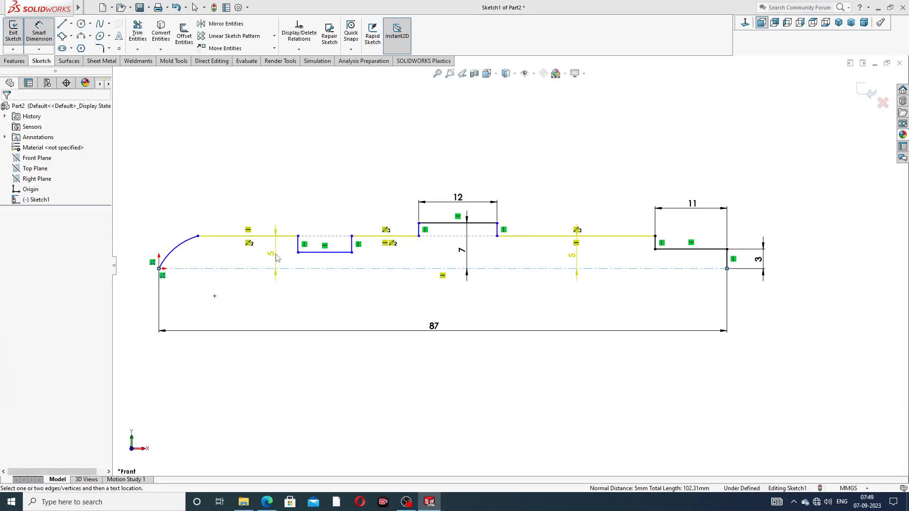
{"action": "left_click", "coordinate": [278, 258]}
{"action": "left_click", "coordinate": [529, 213]}
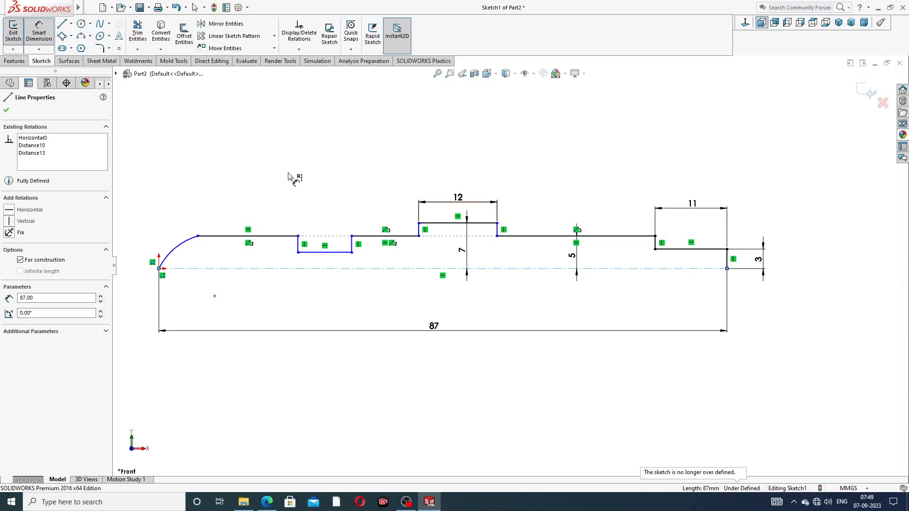
{"action": "left_click", "coordinate": [334, 253]}
{"action": "left_click", "coordinate": [337, 262]}
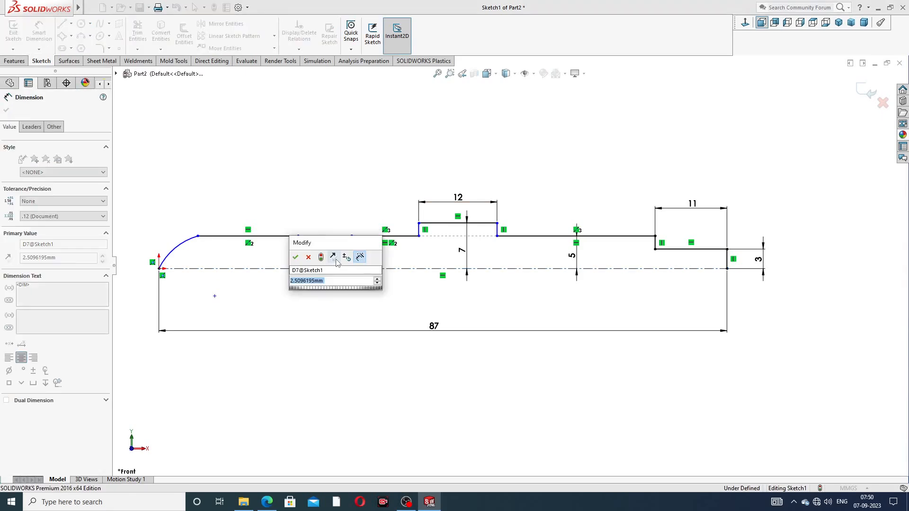
{"action": "type", "text": "4"}
{"action": "key", "text": "Return"}
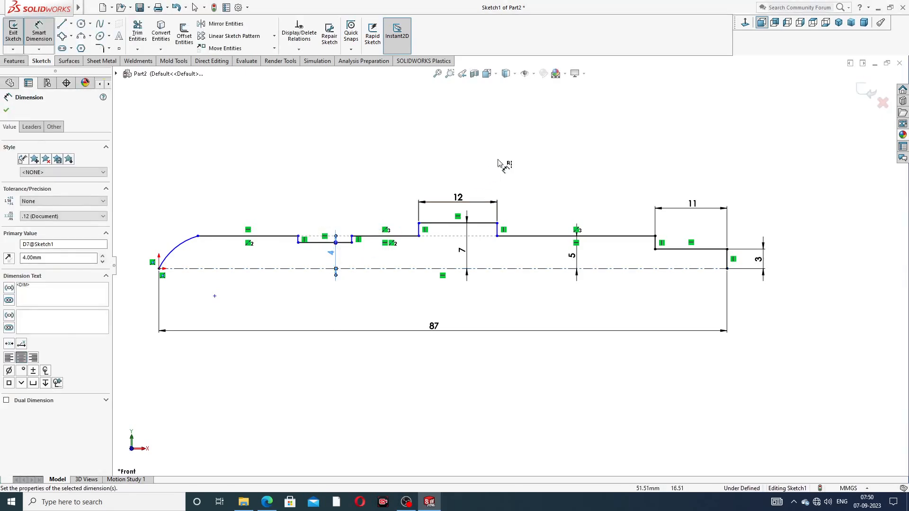
{"action": "left_click", "coordinate": [499, 163]}
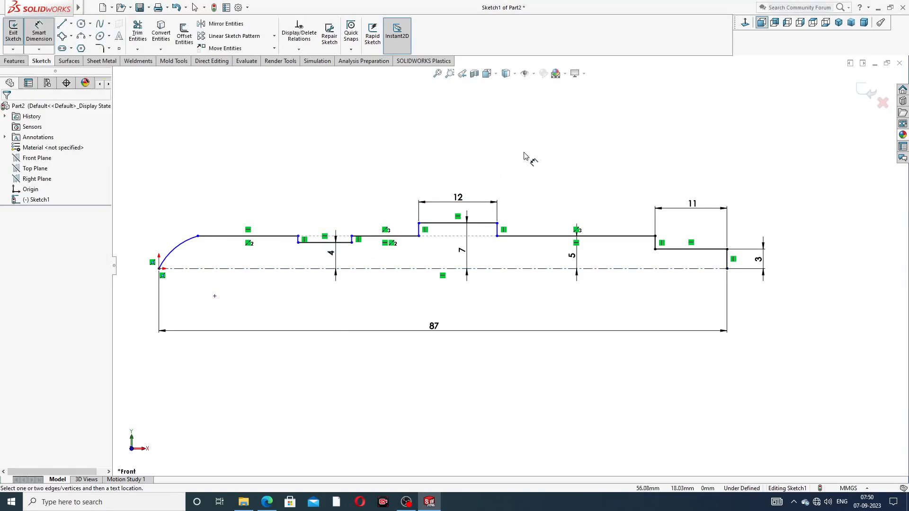
Step: Return to plain selection and bring up the spindle drawing PDF in Edge
{"action": "left_click", "coordinate": [336, 254]}
{"action": "right_click", "coordinate": [580, 173]}
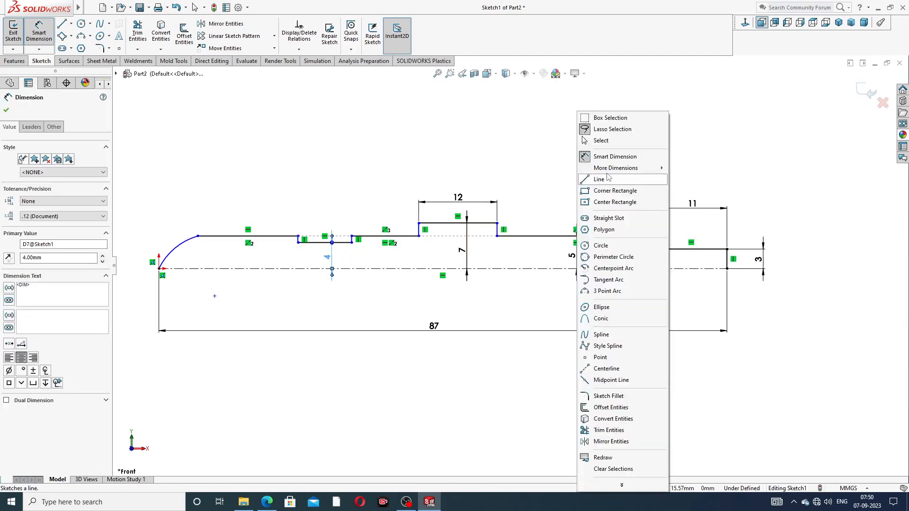
{"action": "left_click", "coordinate": [600, 140]}
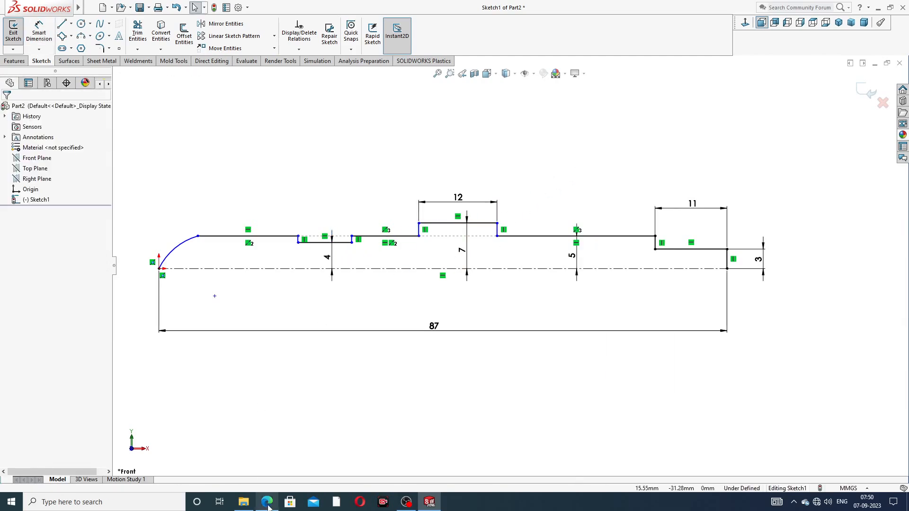
{"action": "left_click", "coordinate": [267, 503]}
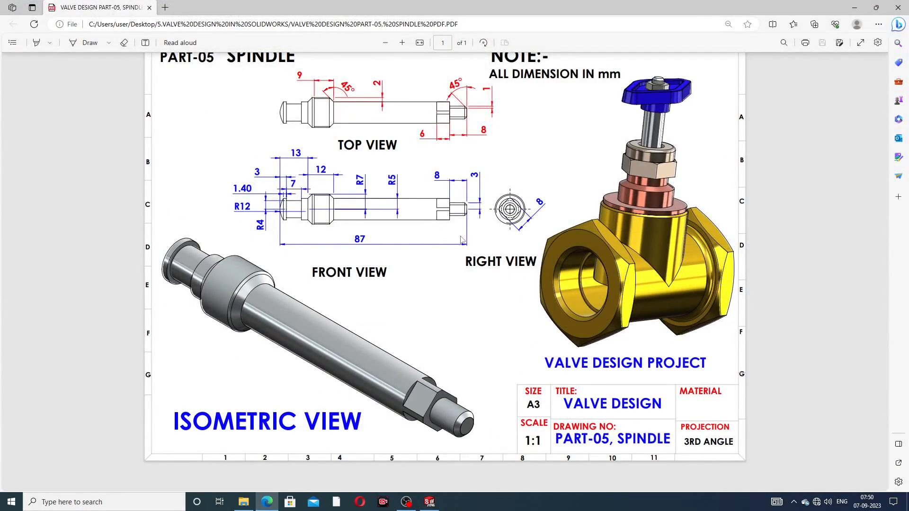
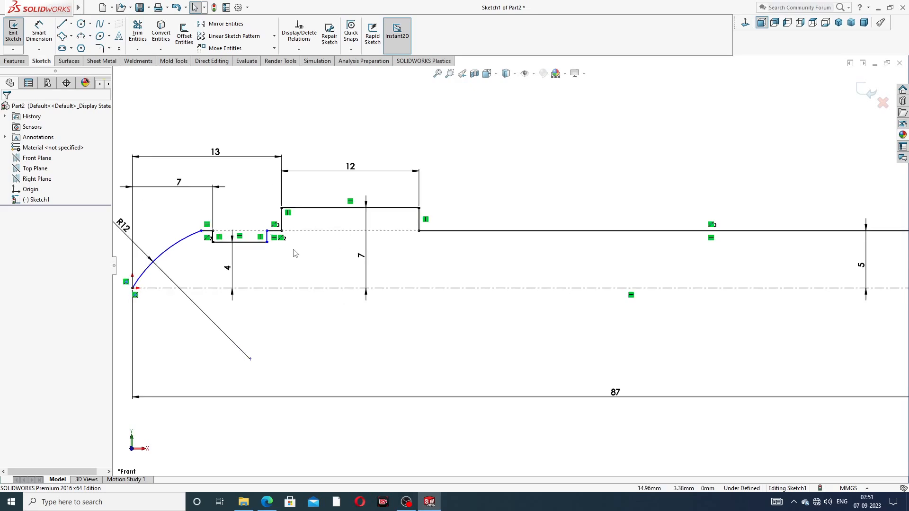
Step: Zoom in and out to inspect the dimensioned spindle half-profile with its R12 arc
{"action": "scroll", "coordinate": [264, 247], "scroll_direction": "down", "scroll_amount": 1}
{"action": "scroll", "coordinate": [201, 238], "scroll_direction": "down", "scroll_amount": 1}
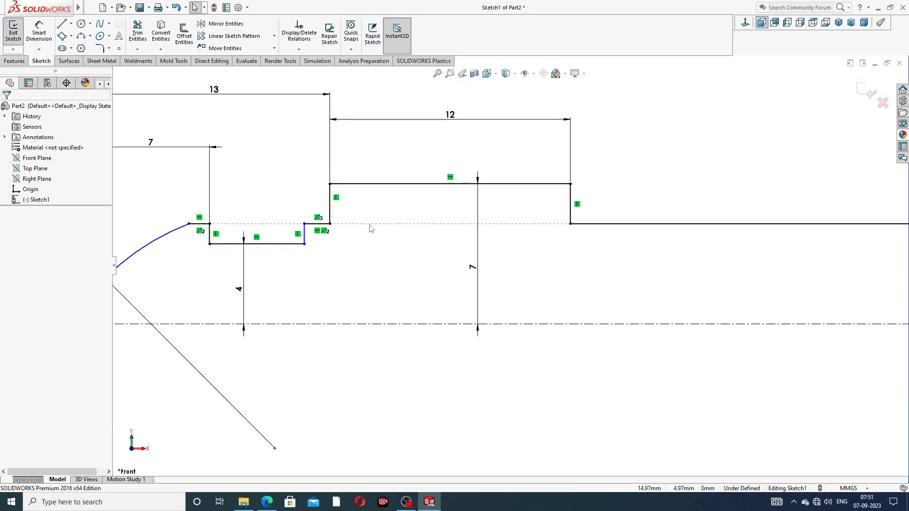
{"action": "scroll", "coordinate": [426, 241], "scroll_direction": "up", "scroll_amount": 1}
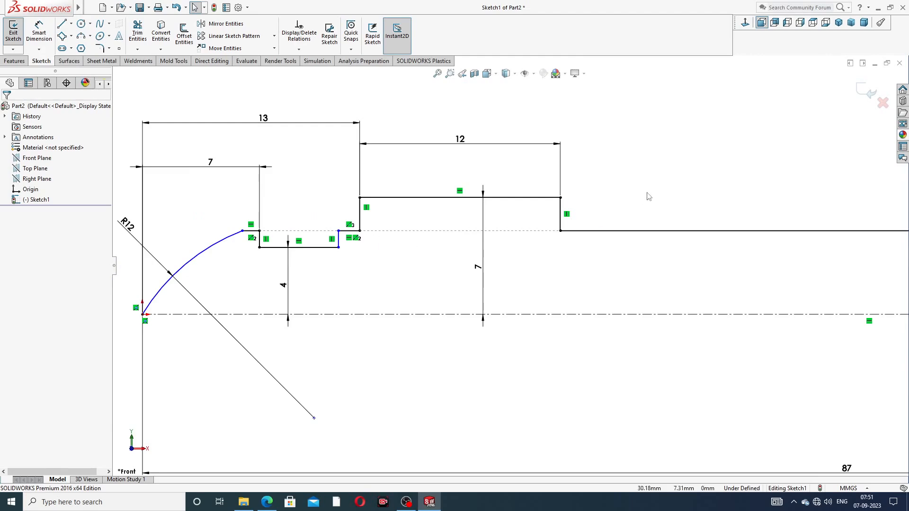
{"action": "scroll", "coordinate": [645, 197], "scroll_direction": "up", "scroll_amount": 2}
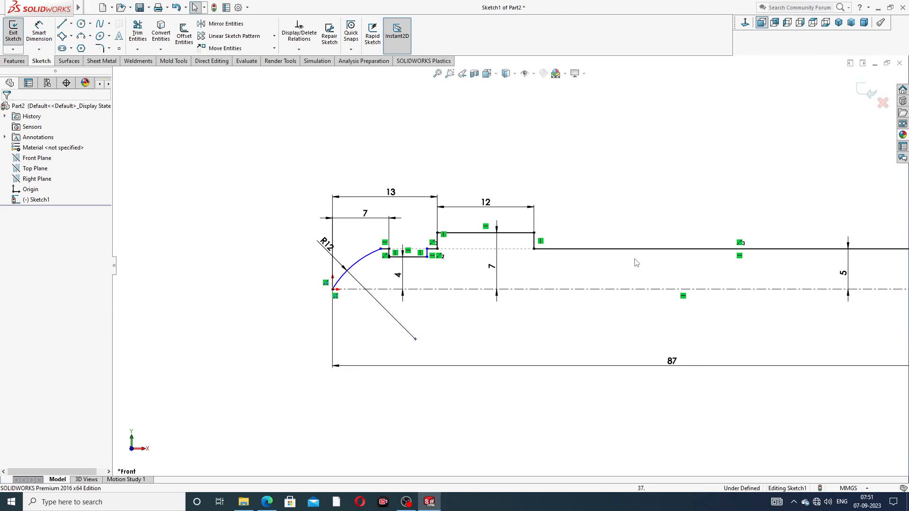
{"action": "scroll", "coordinate": [400, 277], "scroll_direction": "down", "scroll_amount": 3}
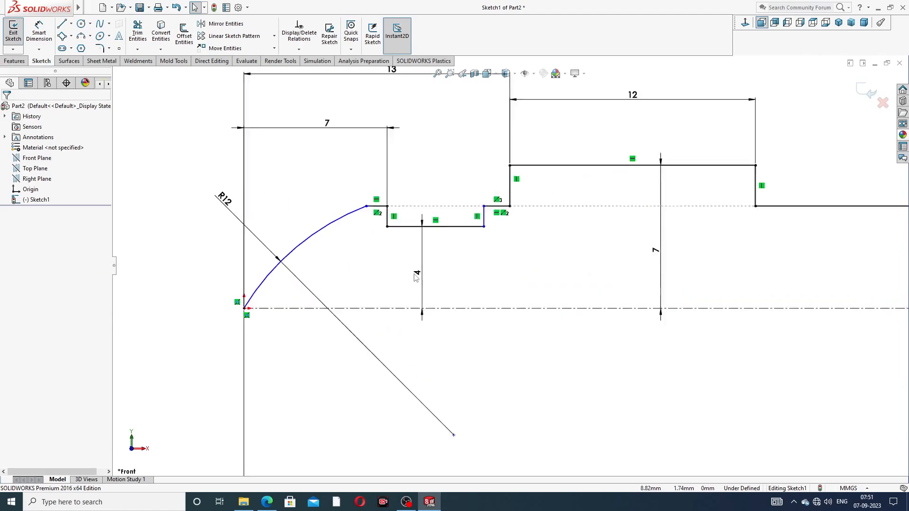
Step: Make the two short vertical lines on either side of the groove equal
{"action": "left_click", "coordinate": [387, 202]}
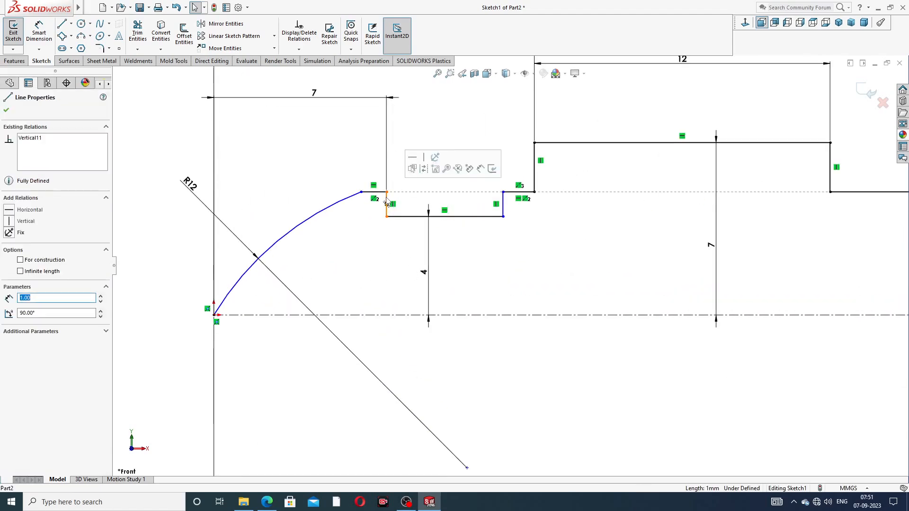
{"action": "left_click", "coordinate": [503, 204], "text": "ctrl"}
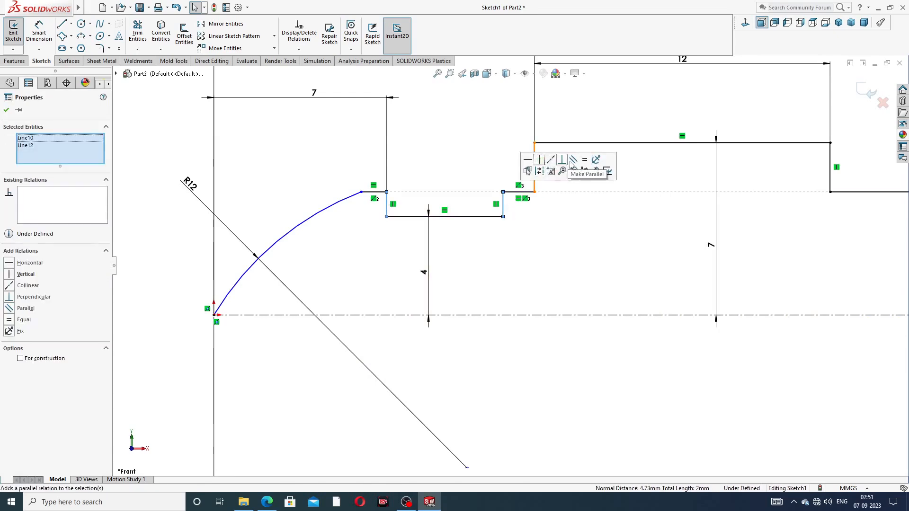
{"action": "left_click", "coordinate": [584, 160]}
{"action": "left_click", "coordinate": [563, 238]}
Step: Start Smart Dimension, then bring up the spindle reference drawing PDF in Edge
{"action": "scroll", "coordinate": [564, 237], "scroll_direction": "up", "scroll_amount": 2}
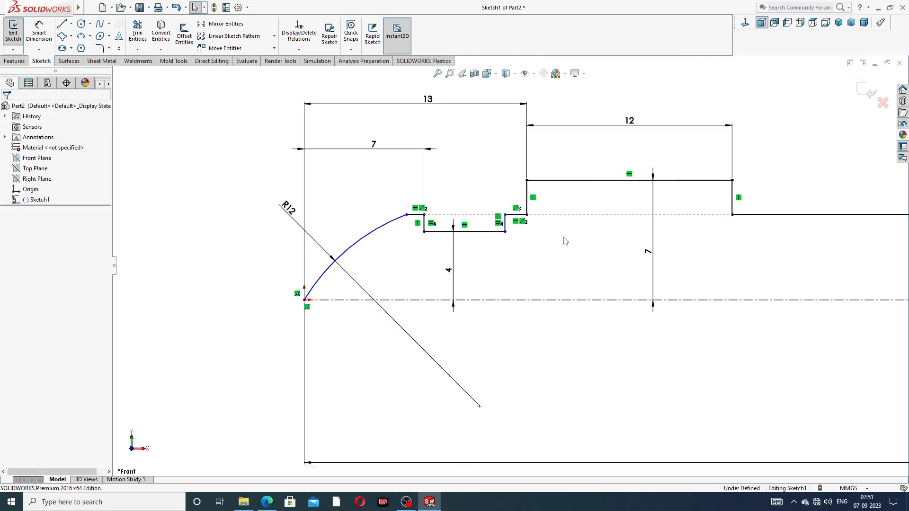
{"action": "scroll", "coordinate": [563, 241], "scroll_direction": "up", "scroll_amount": 1}
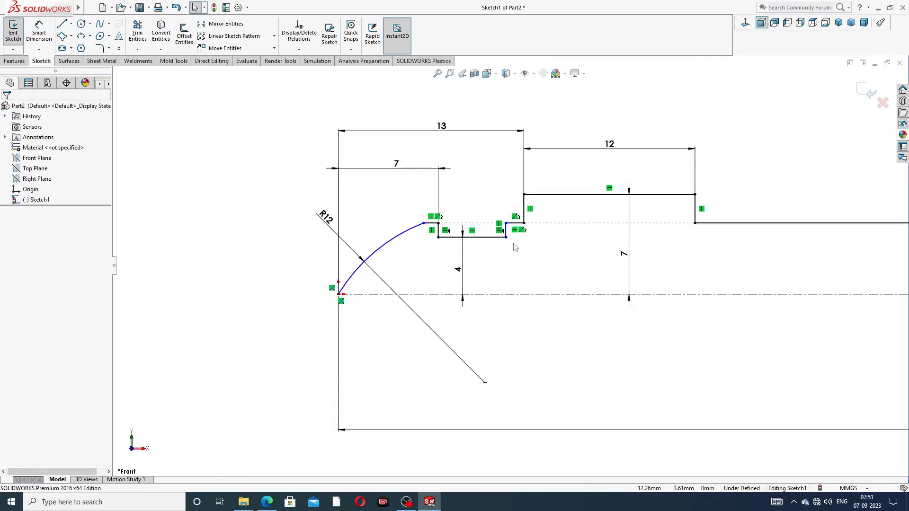
{"action": "left_click", "coordinate": [43, 36]}
{"action": "left_click", "coordinate": [274, 497]}
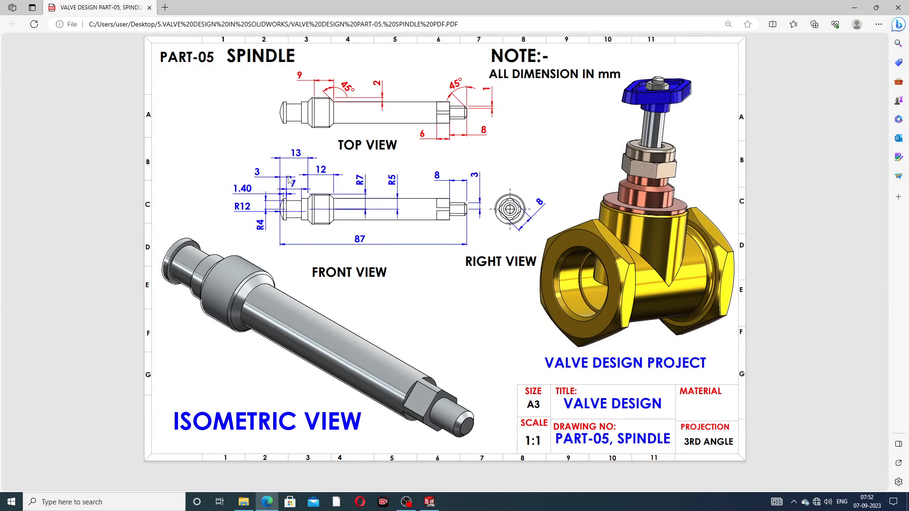
Step: Put the drawing PDF away and return to the SOLIDWORKS spindle sketch
{"action": "left_click", "coordinate": [270, 503]}
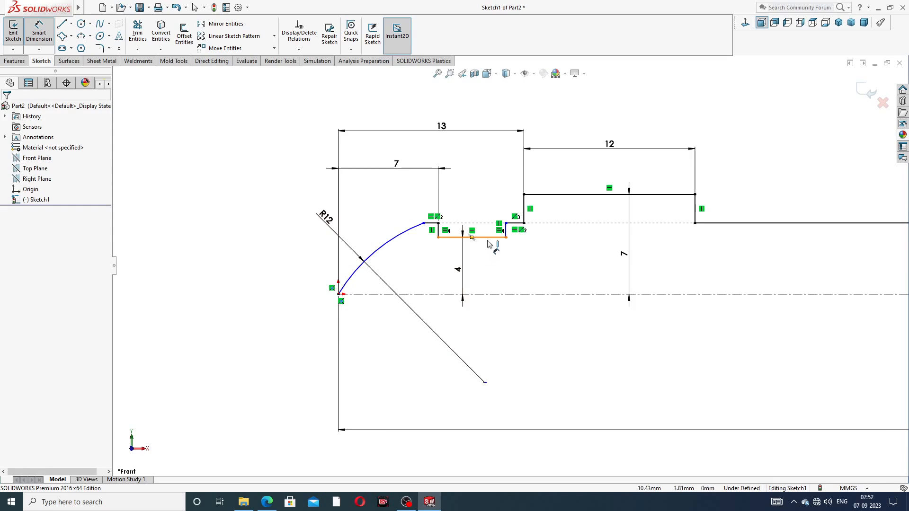
Step: Change the groove's 7 offset dimension to 3
{"action": "double_click", "coordinate": [399, 171]}
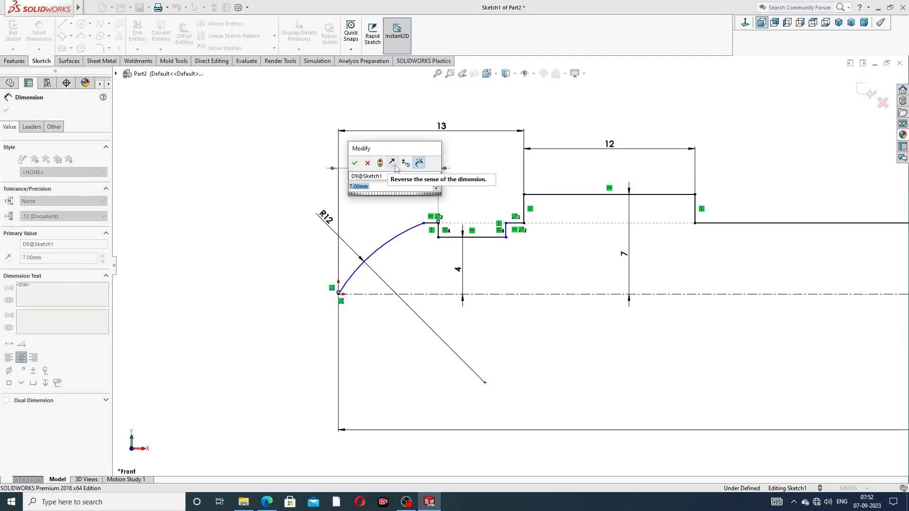
{"action": "type", "text": "3"}
{"action": "key", "text": "Return"}
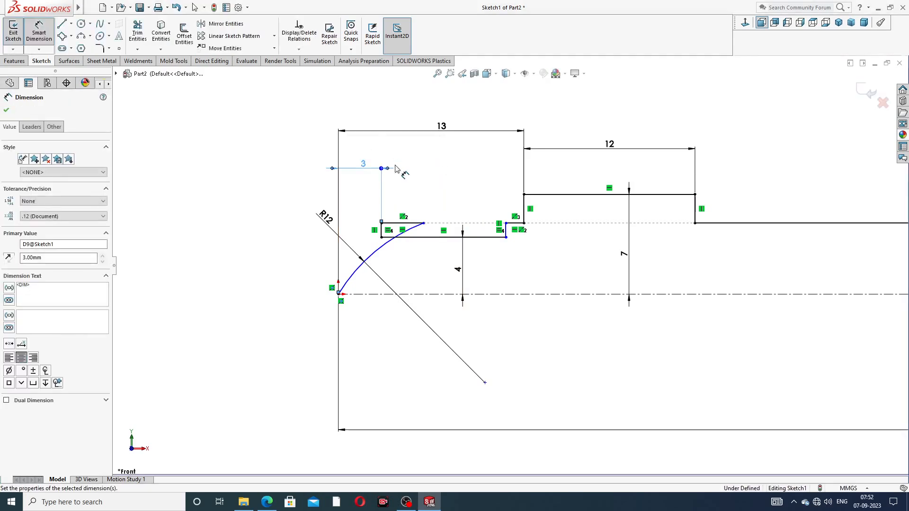
Step: Pull the arc's upper end further left and move the R12 label to the lower left
{"action": "right_click", "coordinate": [437, 188]}
{"action": "left_click", "coordinate": [468, 143]}
{"action": "left_click_drag", "start_coordinate": [423, 223], "coordinate": [363, 254]}
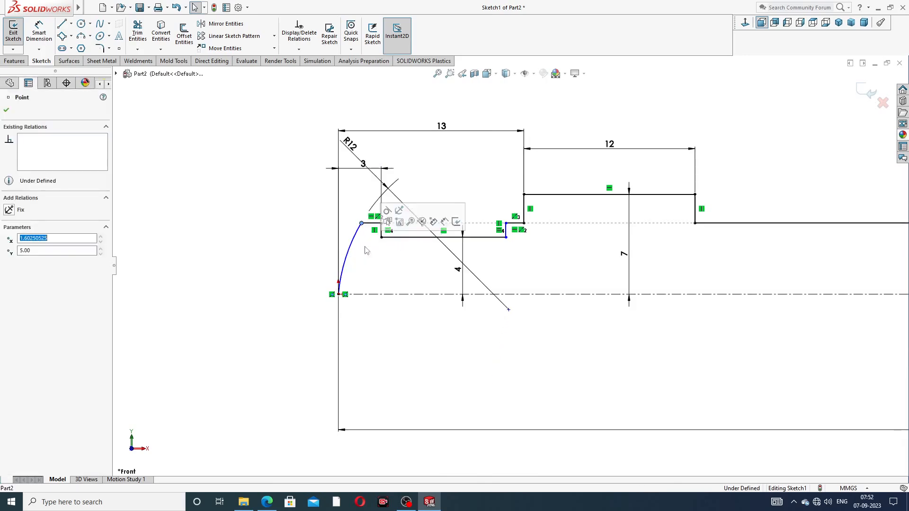
{"action": "left_click", "coordinate": [290, 167]}
{"action": "mouse_move", "coordinate": [350, 143]}
{"action": "left_mouse_down"}
{"action": "mouse_move", "coordinate": [345, 192]}
{"action": "mouse_move", "coordinate": [304, 247]}
{"action": "mouse_move", "coordinate": [292, 244]}
{"action": "left_mouse_up"}
Step: Dimension the groove's bottom line to a length of 7
{"action": "left_click", "coordinate": [39, 31]}
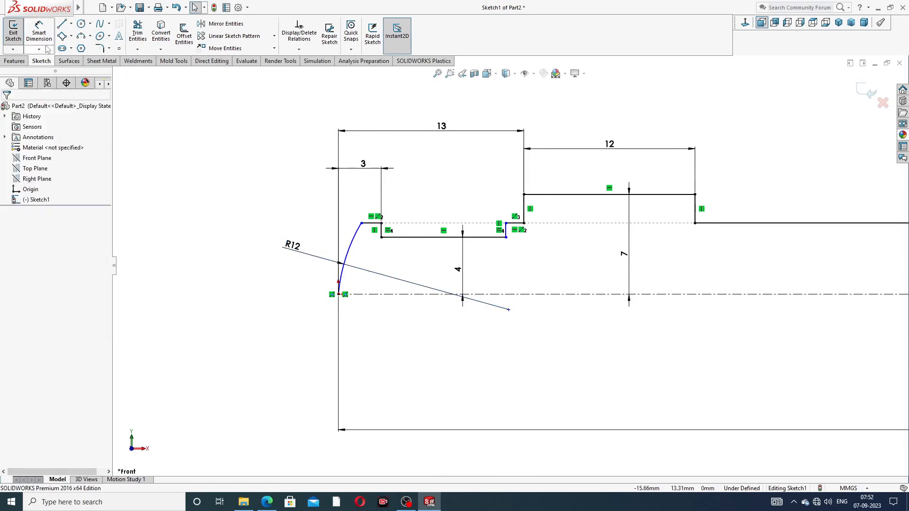
{"action": "left_click", "coordinate": [458, 237]}
{"action": "left_click", "coordinate": [450, 192]}
{"action": "type", "text": "7"}
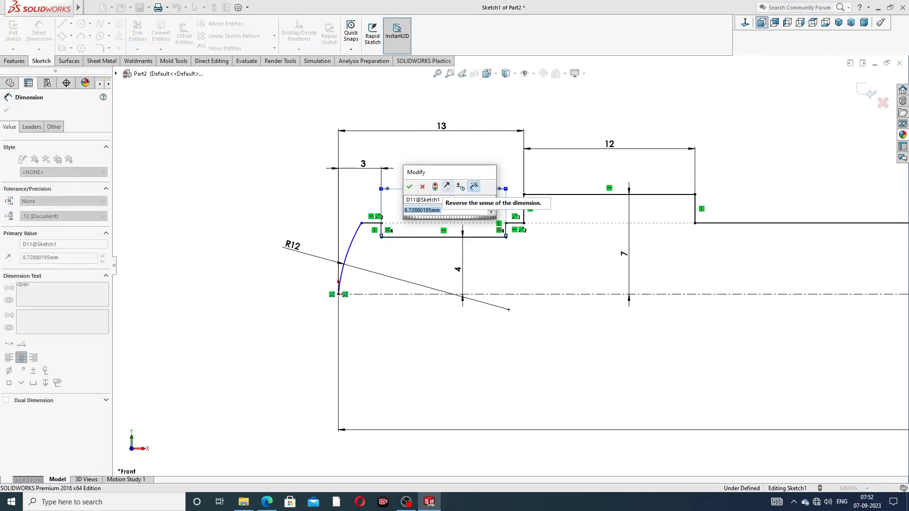
{"action": "key", "text": "Return"}
{"action": "left_click", "coordinate": [564, 106]}
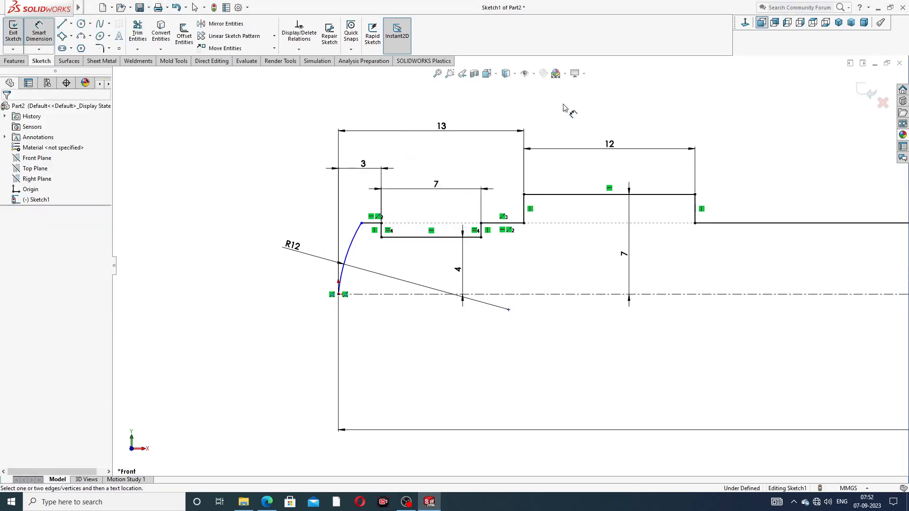
{"action": "mouse_move", "coordinate": [434, 186]}
{"action": "left_mouse_down"}
{"action": "mouse_move", "coordinate": [438, 194]}
{"action": "mouse_move", "coordinate": [439, 182]}
{"action": "left_mouse_up"}
{"action": "left_click", "coordinate": [510, 117]}
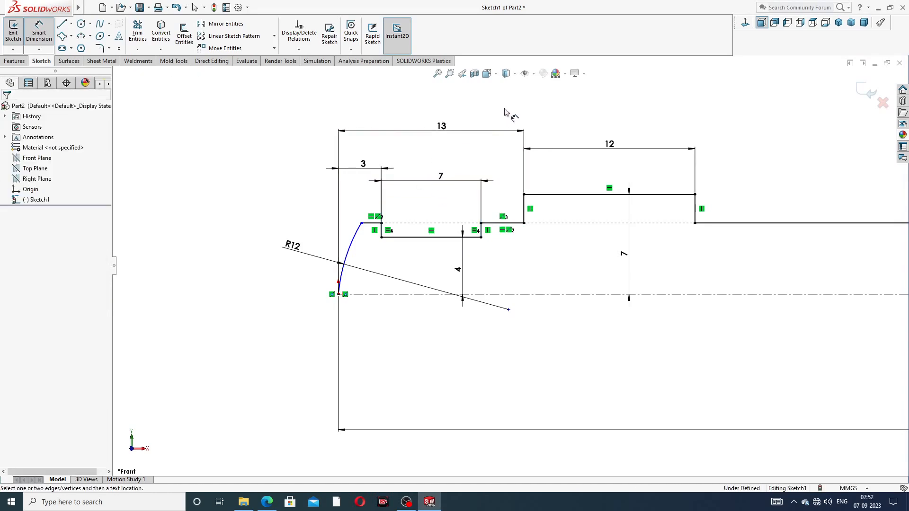
Step: Dimension the short top lip beside the arc at 1.40, then bring up the drawing PDF
{"action": "left_click", "coordinate": [370, 224]}
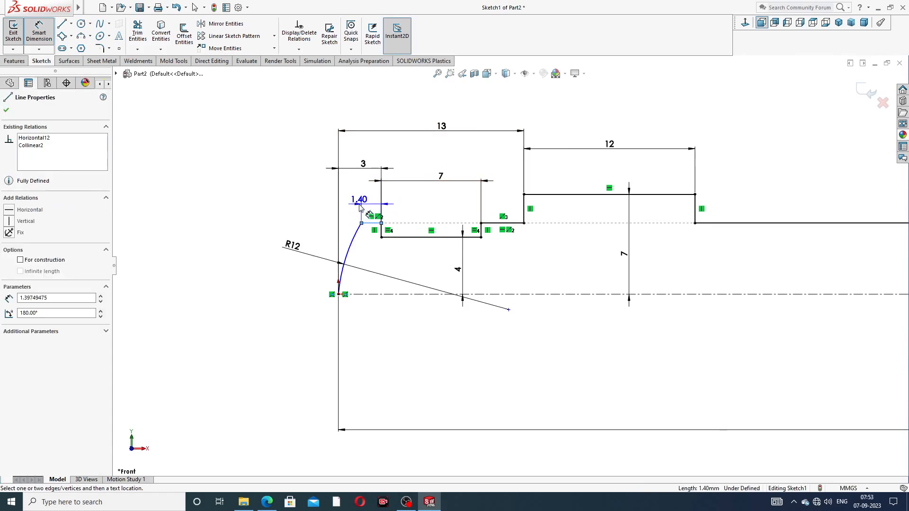
{"action": "left_click", "coordinate": [327, 207]}
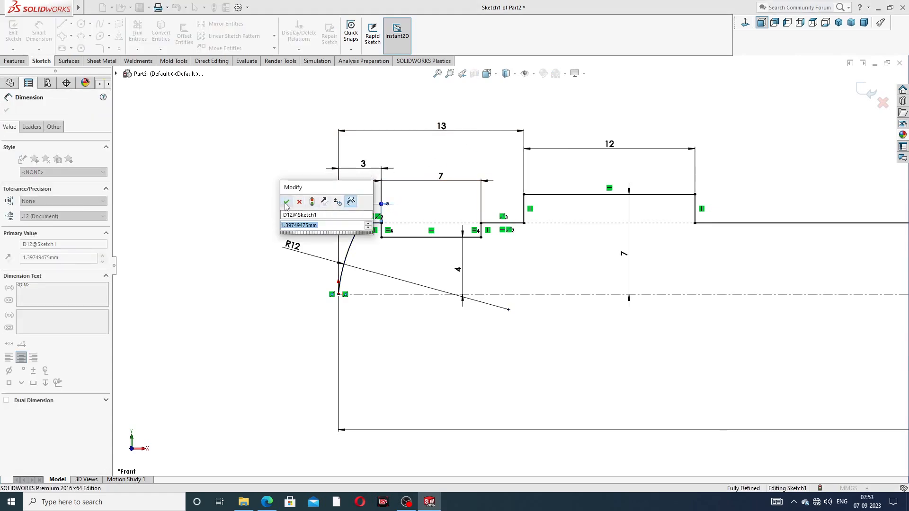
{"action": "left_click", "coordinate": [286, 199]}
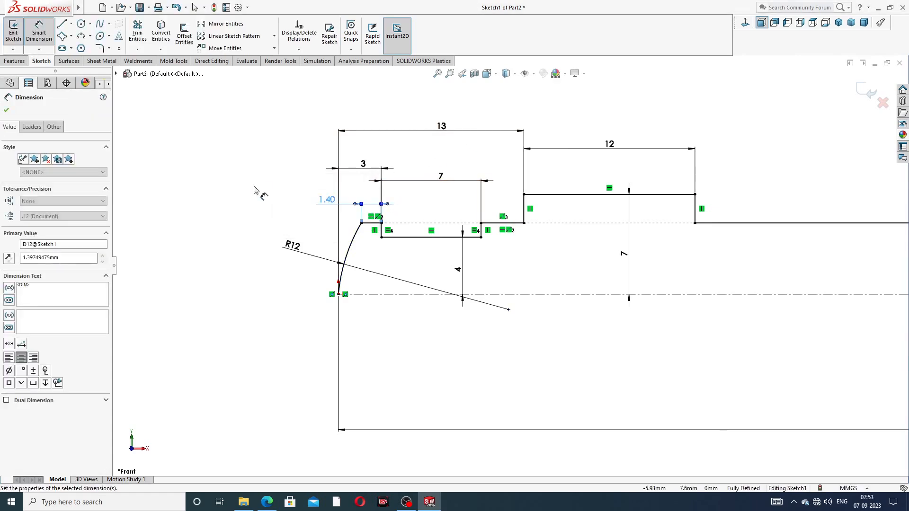
{"action": "left_click", "coordinate": [326, 200]}
{"action": "left_click", "coordinate": [268, 503]}
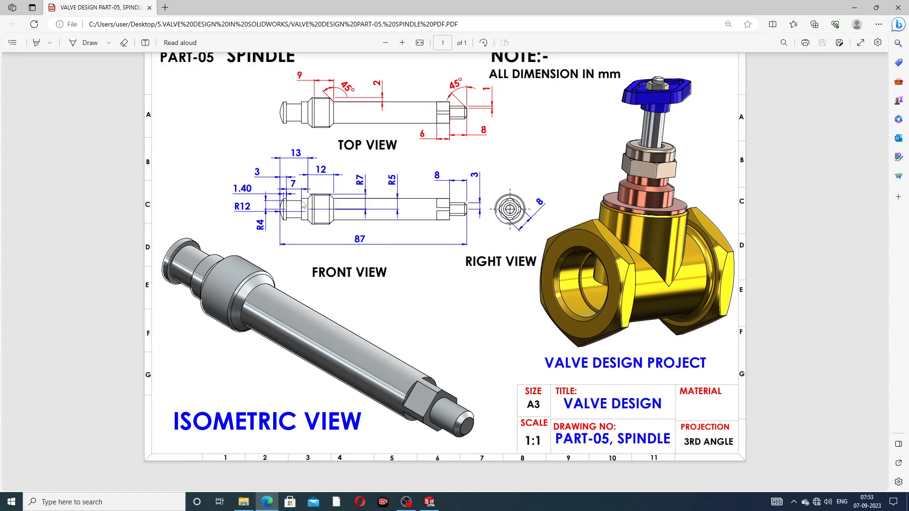
Step: Back in SOLIDWORKS, reposition the 13 dimension and lower the 7 groove dimension
{"action": "left_click", "coordinate": [269, 502]}
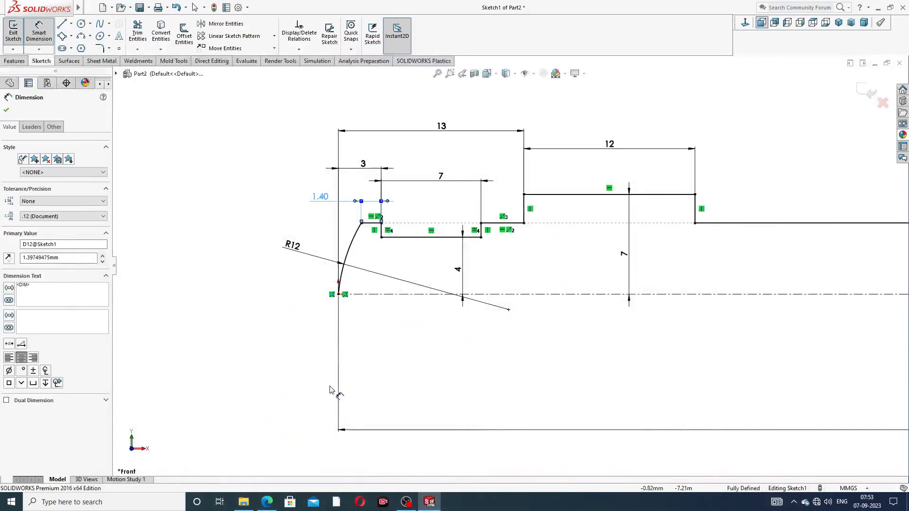
{"action": "left_click", "coordinate": [263, 219]}
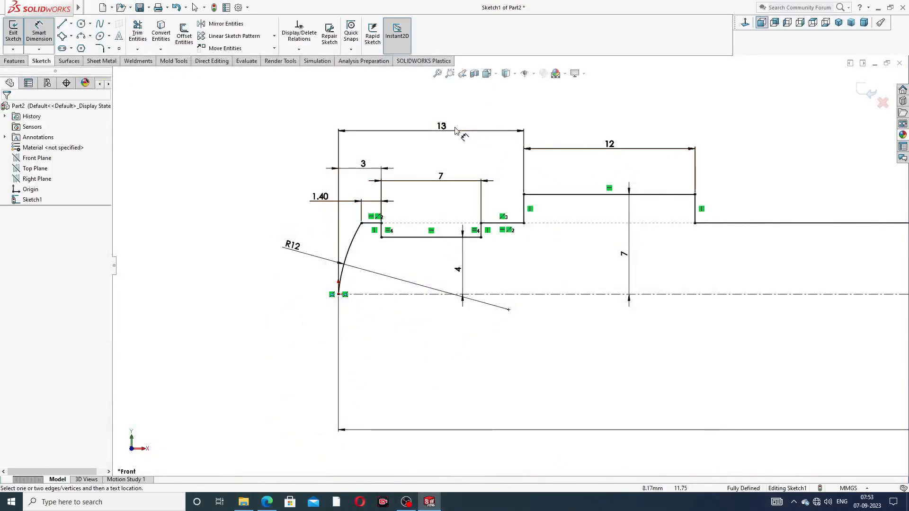
{"action": "mouse_move", "coordinate": [455, 131]}
{"action": "left_mouse_down"}
{"action": "mouse_move", "coordinate": [449, 141]}
{"action": "mouse_move", "coordinate": [450, 128]}
{"action": "left_mouse_up"}
{"action": "left_click_drag", "start_coordinate": [608, 148], "coordinate": [599, 136]}
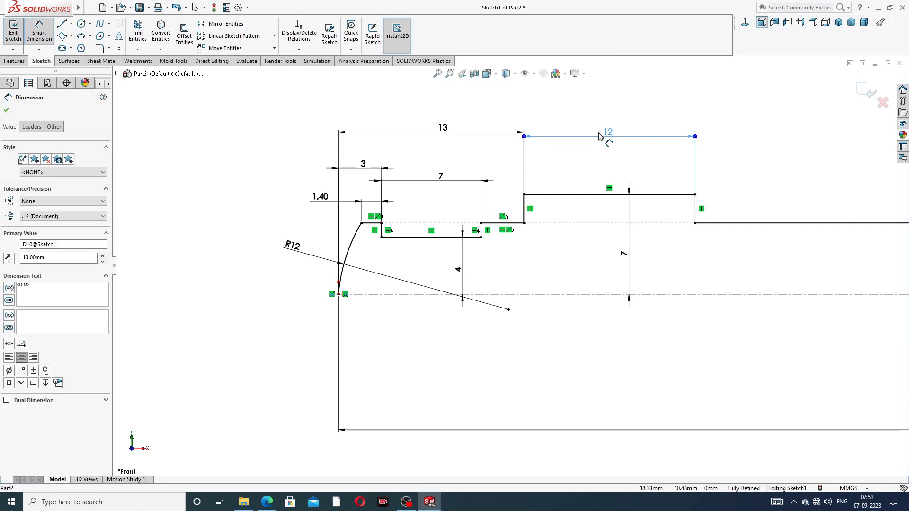
{"action": "left_click", "coordinate": [730, 132]}
{"action": "left_click", "coordinate": [436, 185]}
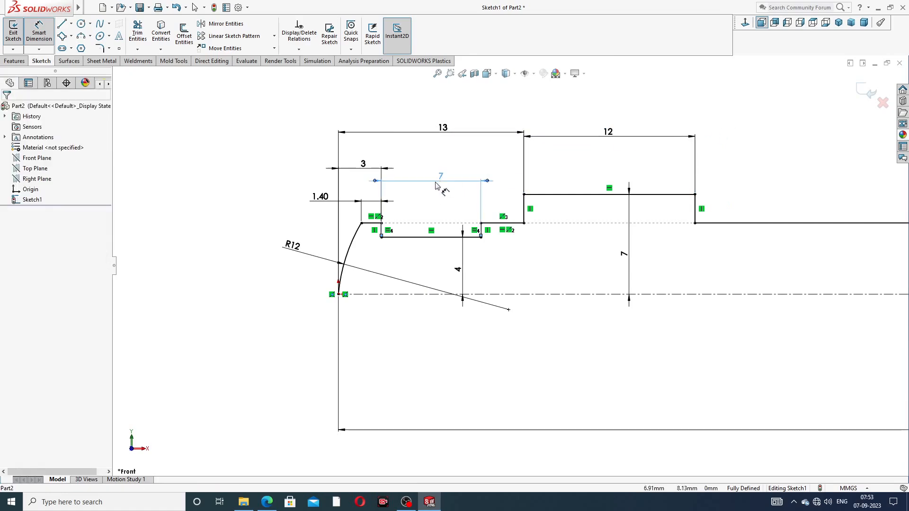
{"action": "left_click_drag", "start_coordinate": [436, 186], "coordinate": [437, 197]}
{"action": "left_click", "coordinate": [562, 132]}
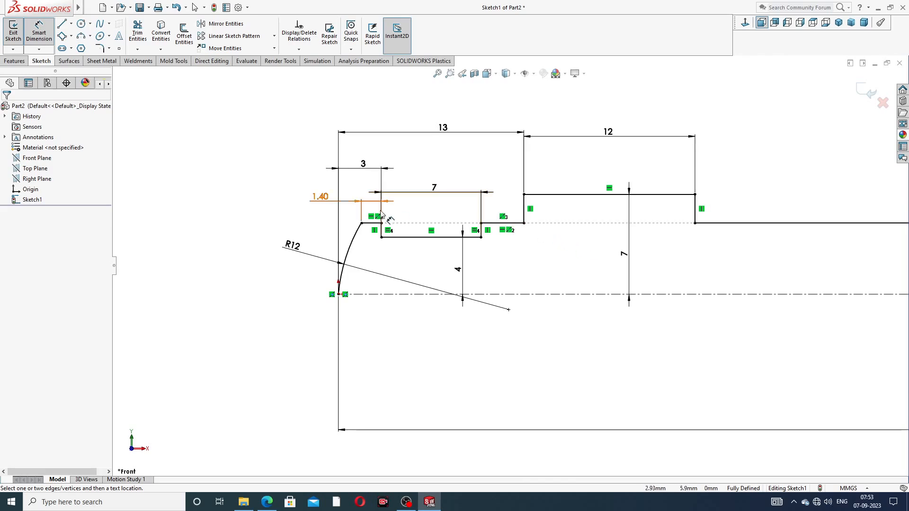
Step: Move the 1.40, 3, 4 and 7 height dimensions into clearer positions
{"action": "left_click_drag", "start_coordinate": [319, 197], "coordinate": [284, 201]}
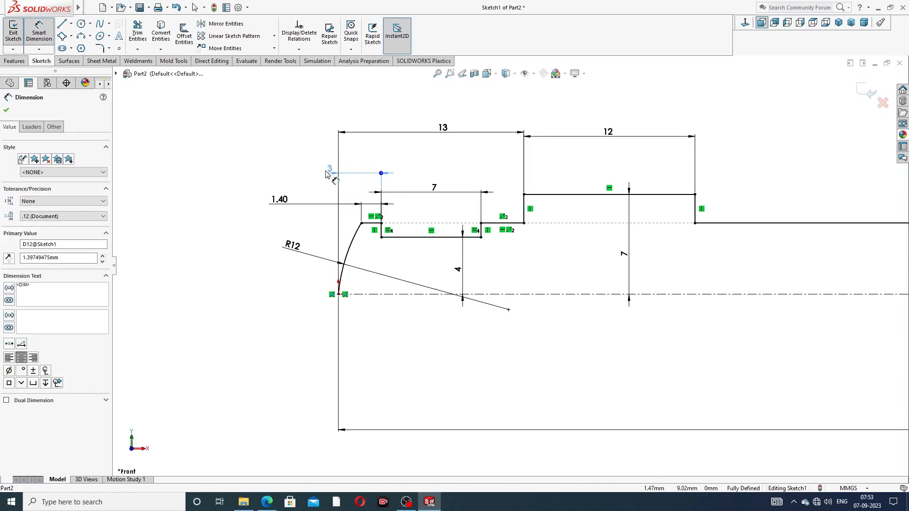
{"action": "left_click_drag", "start_coordinate": [363, 164], "coordinate": [298, 170]}
{"action": "left_click", "coordinate": [245, 154]}
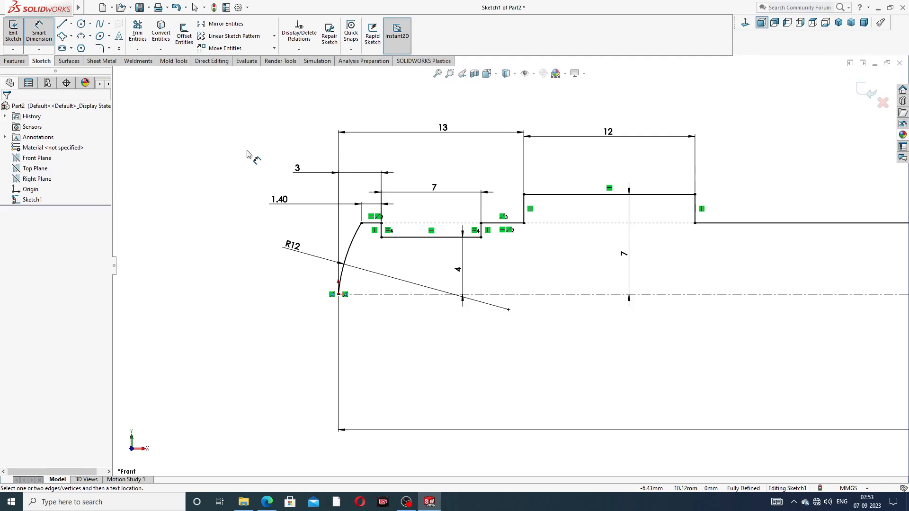
{"action": "left_click_drag", "start_coordinate": [462, 270], "coordinate": [447, 267]}
{"action": "left_click", "coordinate": [614, 256]}
{"action": "left_click_drag", "start_coordinate": [623, 257], "coordinate": [593, 255]}
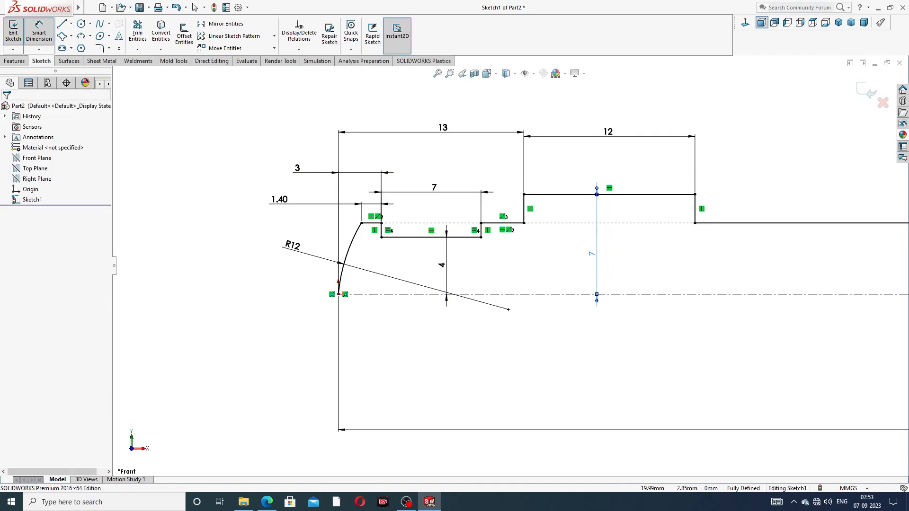
Step: Check the 87 overall length dimension, then end Smart Dimension for plain selection
{"action": "scroll", "coordinate": [753, 257], "scroll_direction": "up", "scroll_amount": 6}
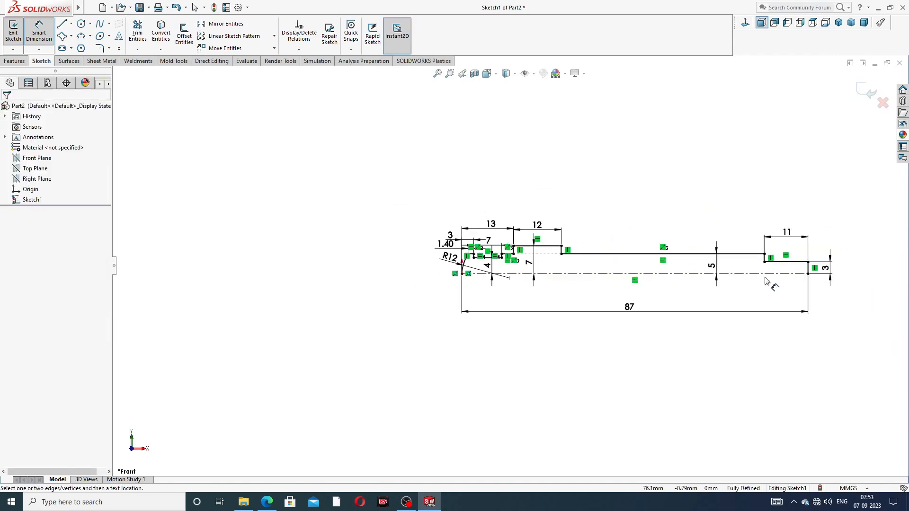
{"action": "scroll", "coordinate": [738, 286], "scroll_direction": "down", "scroll_amount": 2}
{"action": "left_click", "coordinate": [544, 316]}
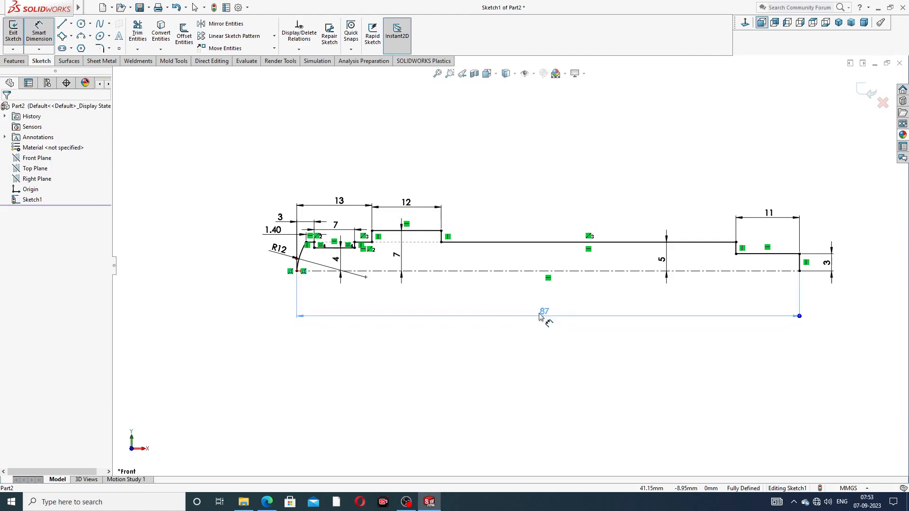
{"action": "left_click", "coordinate": [586, 339]}
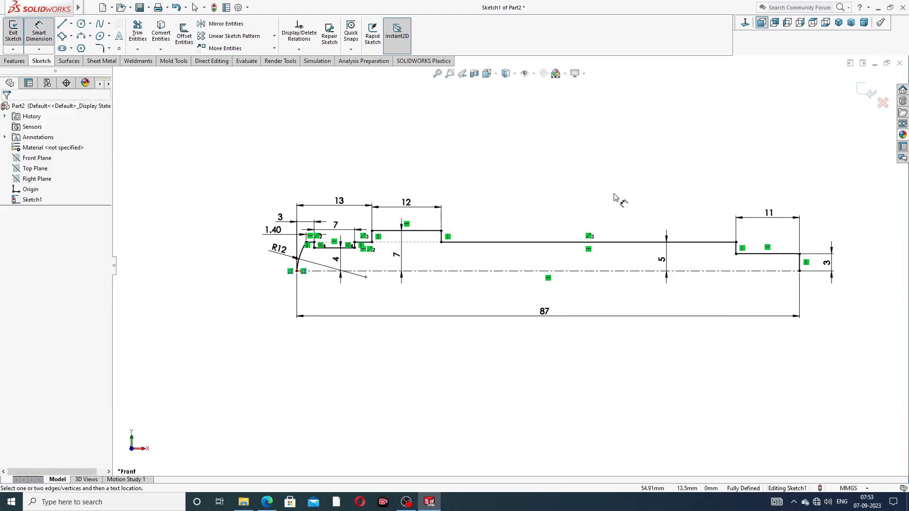
{"action": "right_click", "coordinate": [587, 197]}
{"action": "left_click", "coordinate": [615, 142]}
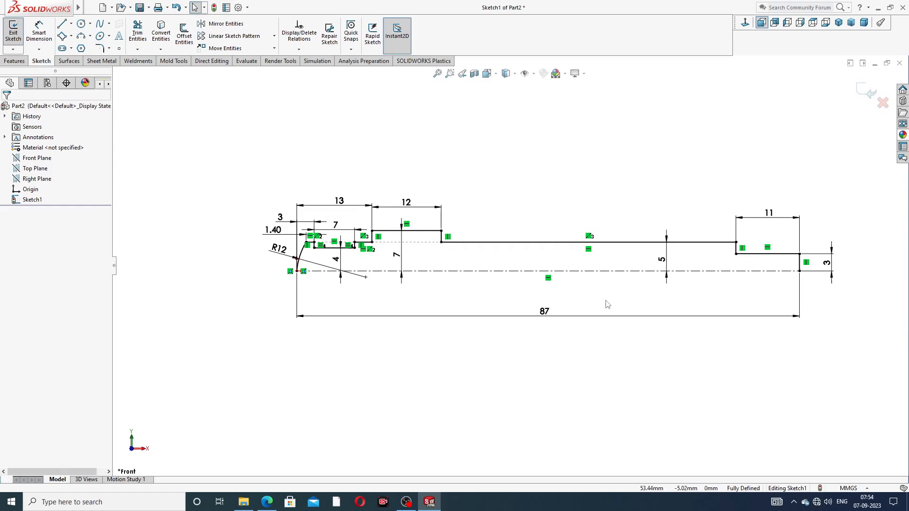
{"action": "scroll", "coordinate": [611, 303], "scroll_direction": "up", "scroll_amount": 3}
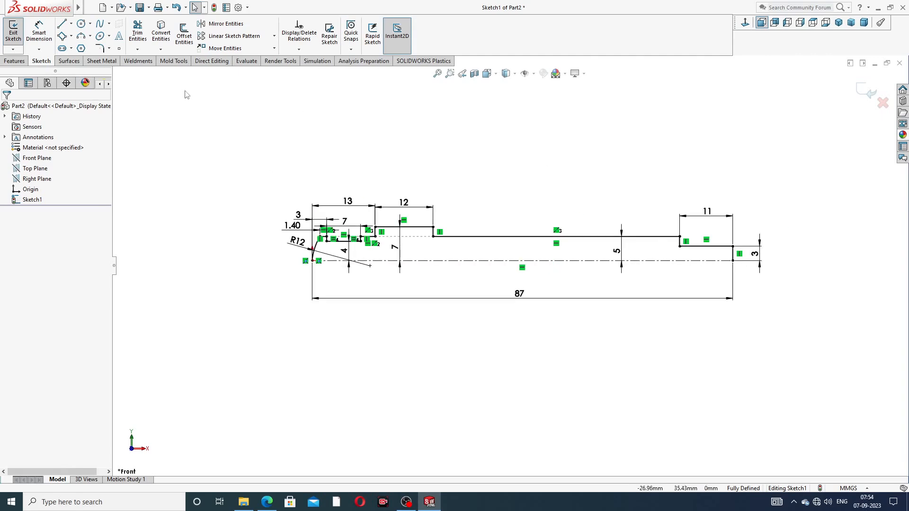
Step: Revolve the closed profile a full 360° into Revolve1 and orbit to view the shaft
{"action": "left_click", "coordinate": [15, 61]}
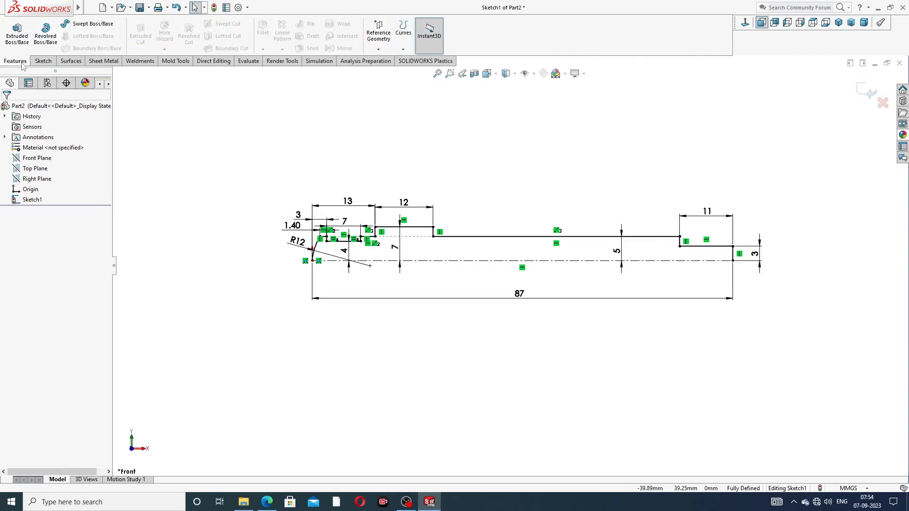
{"action": "left_click", "coordinate": [45, 35]}
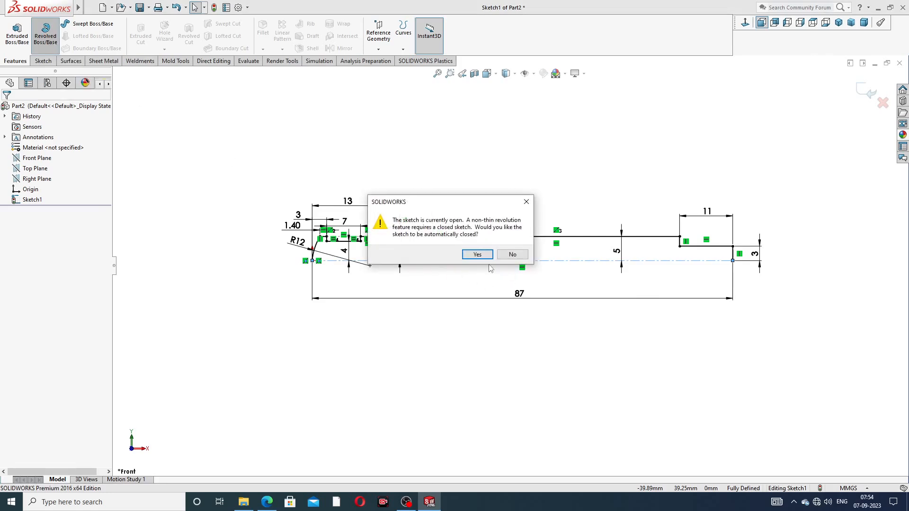
{"action": "left_click", "coordinate": [477, 254]}
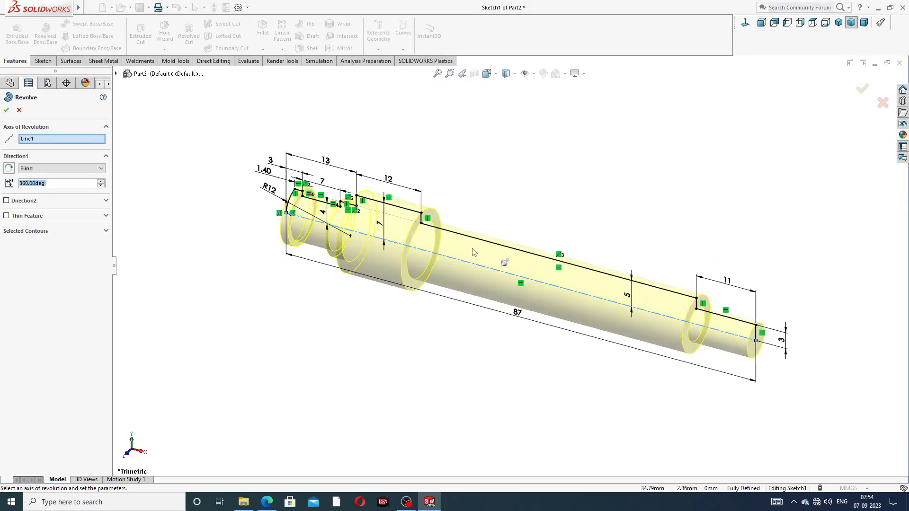
{"action": "left_click", "coordinate": [7, 109]}
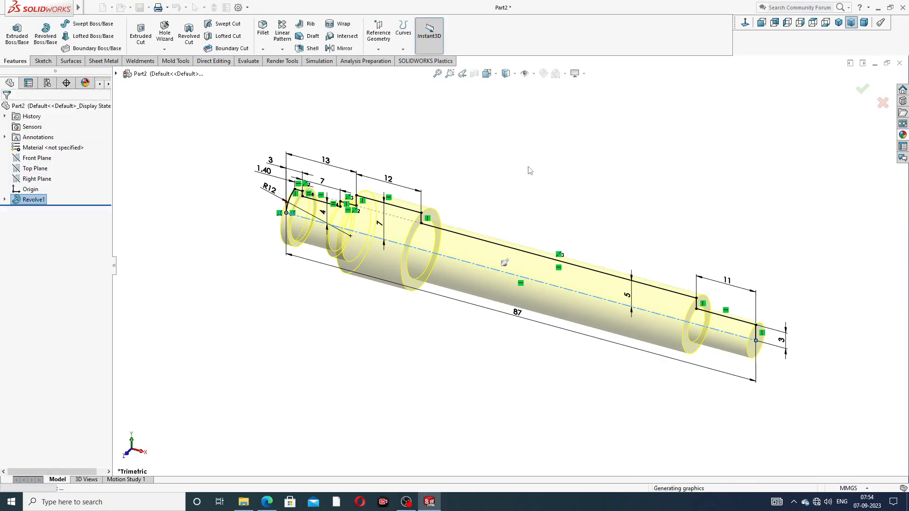
{"action": "mouse_move", "coordinate": [597, 272]}
{"action": "middle_mouse_down"}
{"action": "mouse_move", "coordinate": [625, 202]}
{"action": "mouse_move", "coordinate": [590, 197]}
{"action": "mouse_move", "coordinate": [564, 240]}
{"action": "mouse_move", "coordinate": [526, 260]}
{"action": "middle_mouse_up"}
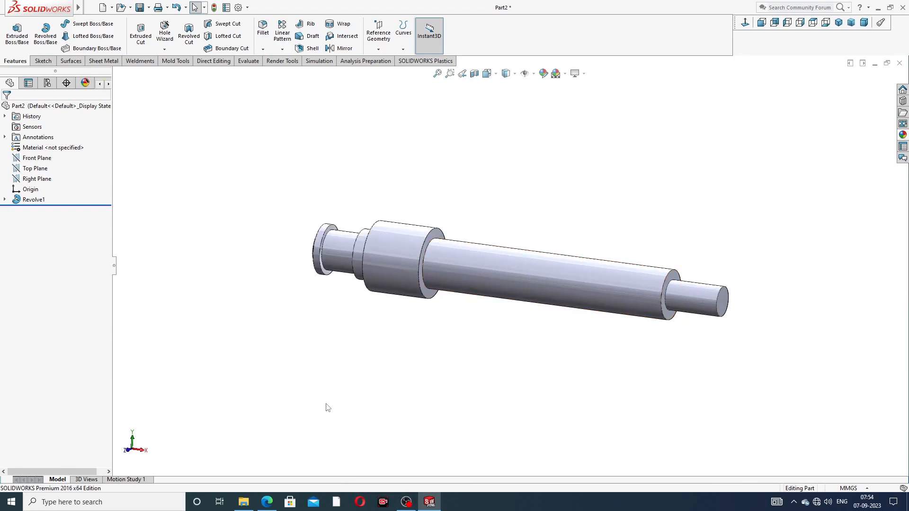
Step: Check the spindle drawing PDF, then return to the model and open the fillet/chamfer choices
{"action": "left_click", "coordinate": [268, 501]}
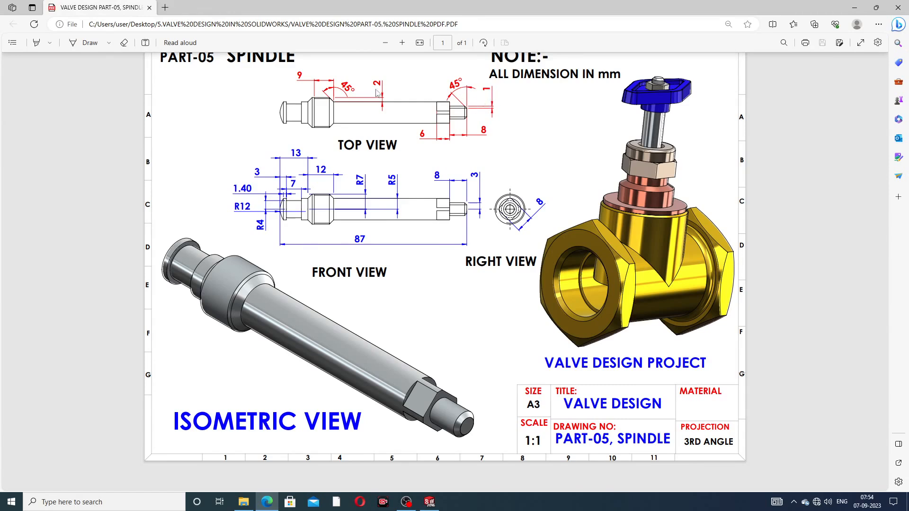
{"action": "left_click", "coordinate": [267, 501]}
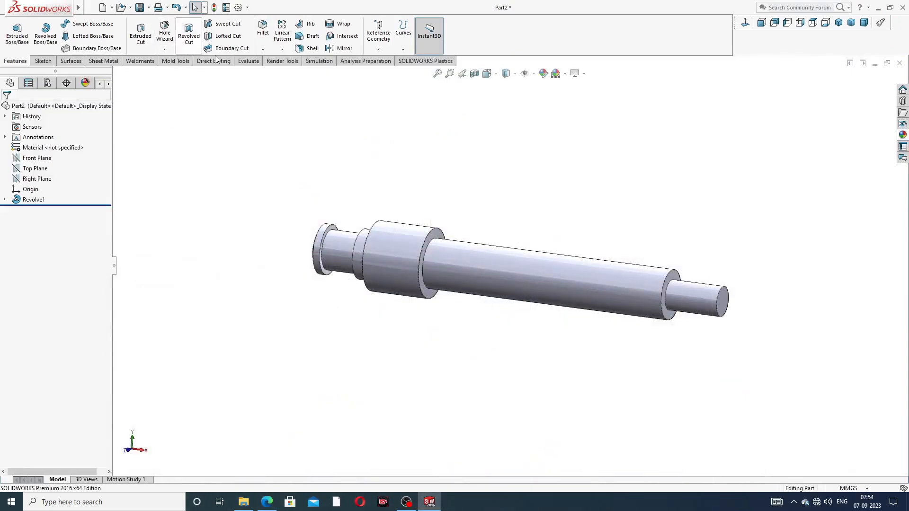
{"action": "left_click", "coordinate": [262, 50]}
Step: Chamfer the shaft's right end edge at 1 mm × 45°
{"action": "left_click", "coordinate": [281, 73]}
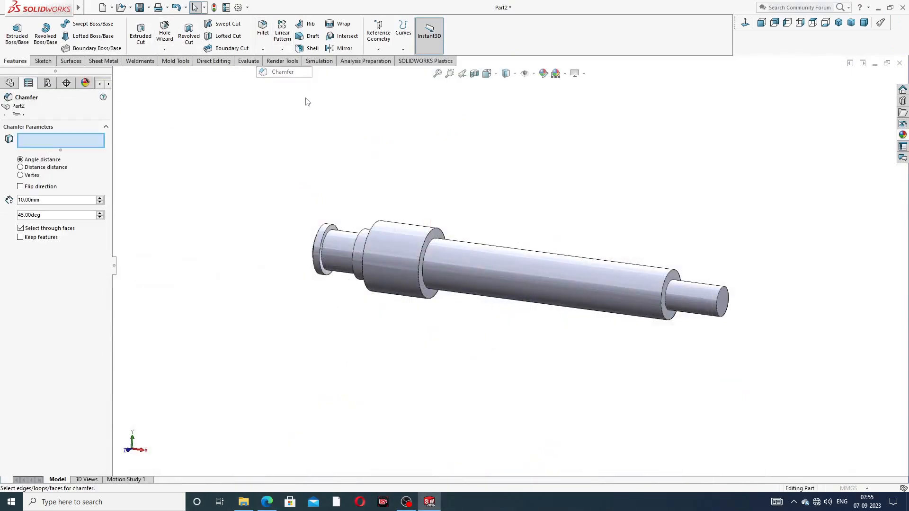
{"action": "type", "text": "1"}
{"action": "key", "text": "Return"}
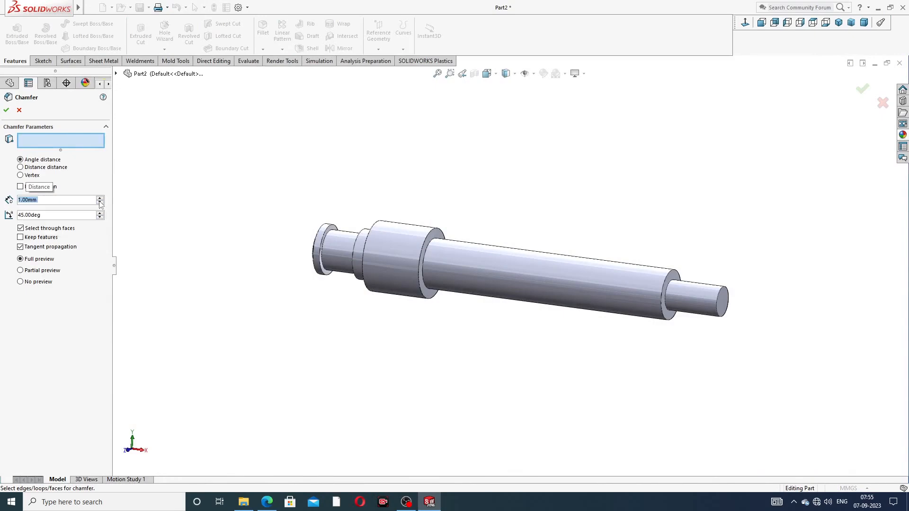
{"action": "scroll", "coordinate": [720, 304], "scroll_direction": "down", "scroll_amount": 5}
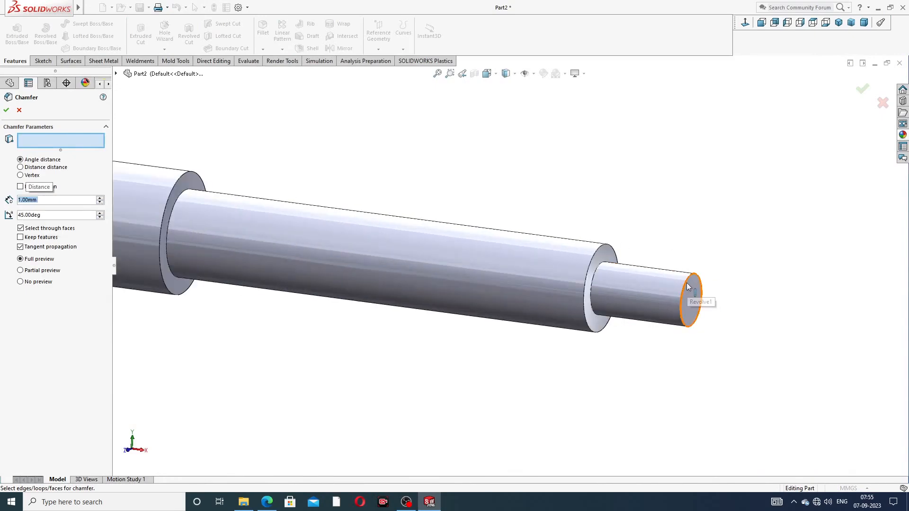
{"action": "left_click", "coordinate": [687, 286]}
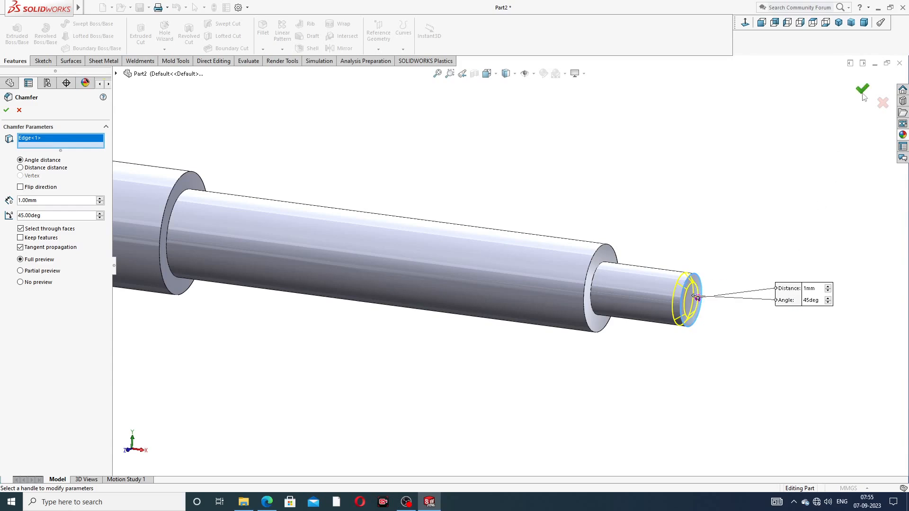
{"action": "key", "text": "Return"}
Step: Chamfer both edges of the wide collar at 2 mm × 45°
{"action": "left_click", "coordinate": [263, 49]}
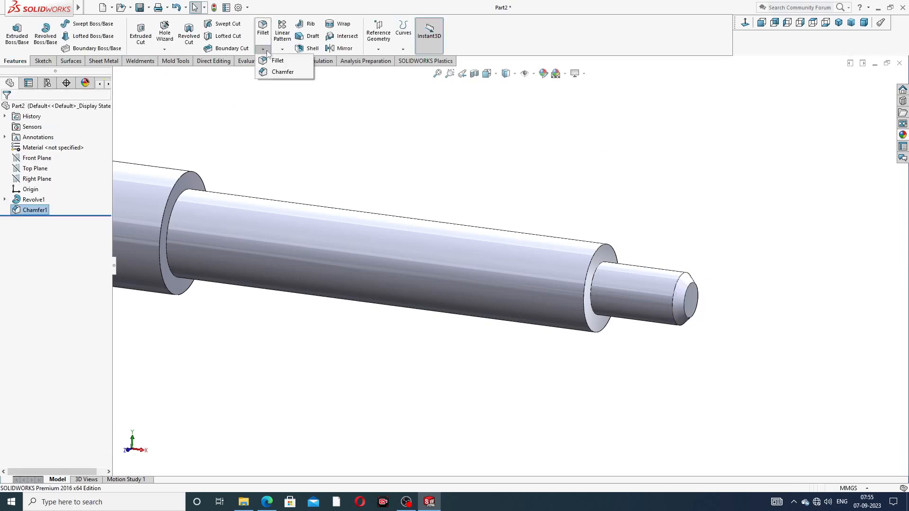
{"action": "left_click", "coordinate": [282, 72]}
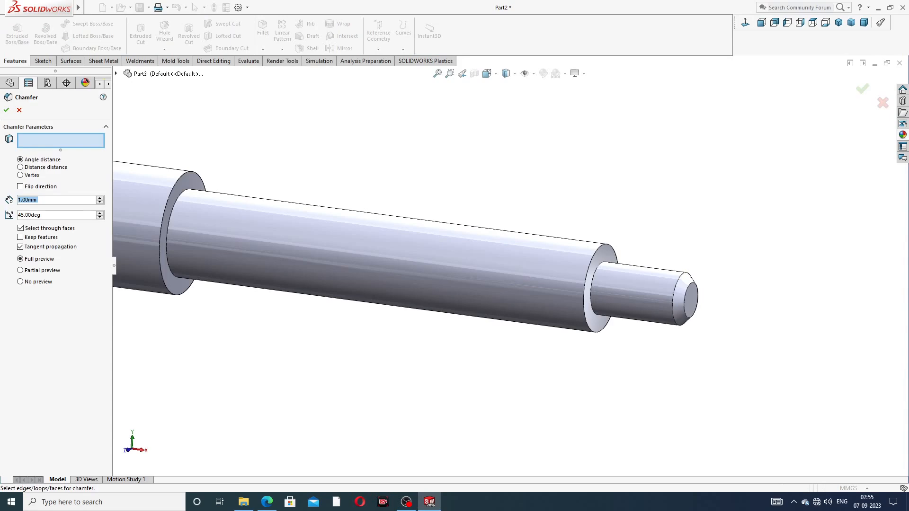
{"action": "type", "text": "2"}
{"action": "key", "text": "Return"}
{"action": "scroll", "coordinate": [248, 183], "scroll_direction": "up", "scroll_amount": 3}
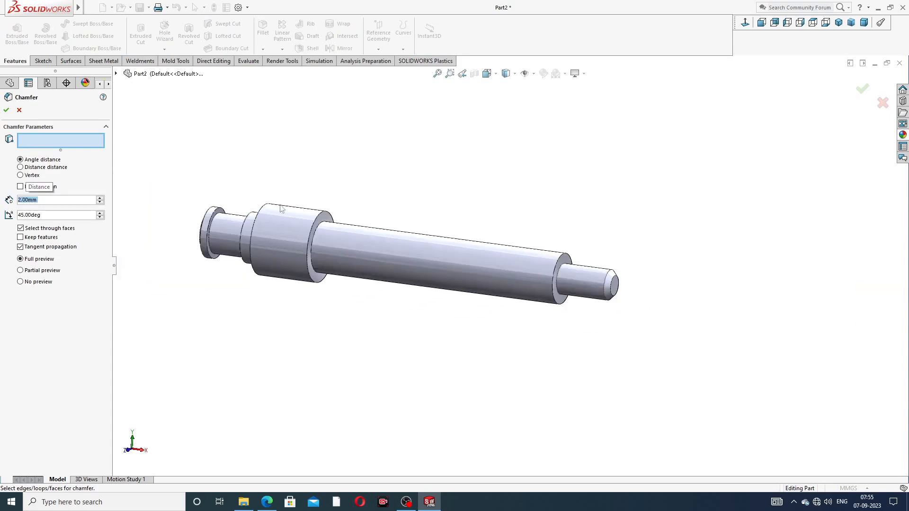
{"action": "scroll", "coordinate": [322, 235], "scroll_direction": "down", "scroll_amount": 3}
{"action": "left_click", "coordinate": [352, 210]}
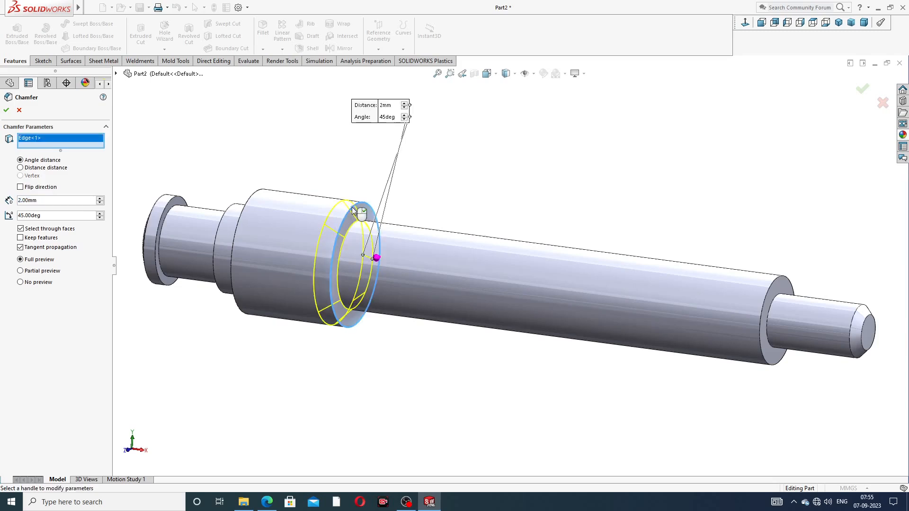
{"action": "left_click", "coordinate": [252, 197]}
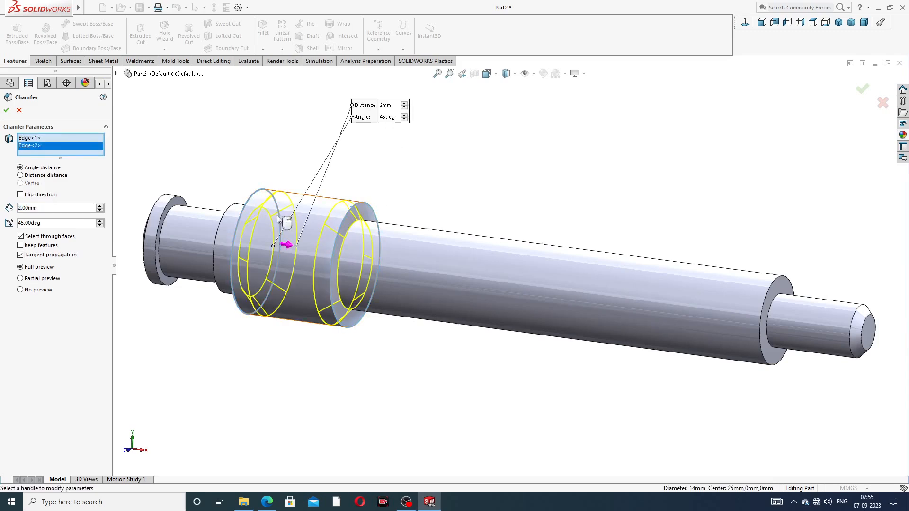
{"action": "left_click", "coordinate": [7, 111]}
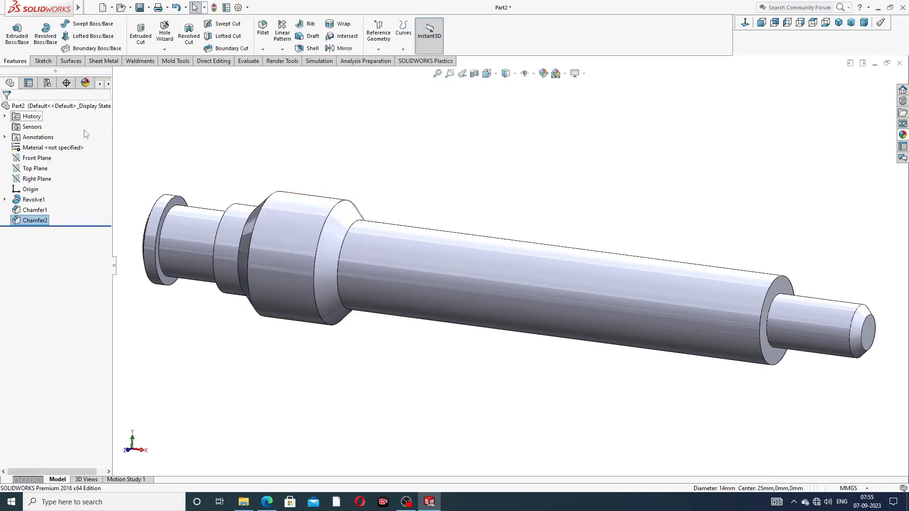
Step: Orbit to inspect the chamfers, then bring the spindle drawing PDF to the front
{"action": "middle_click_drag", "start_coordinate": [317, 194], "coordinate": [462, 227]}
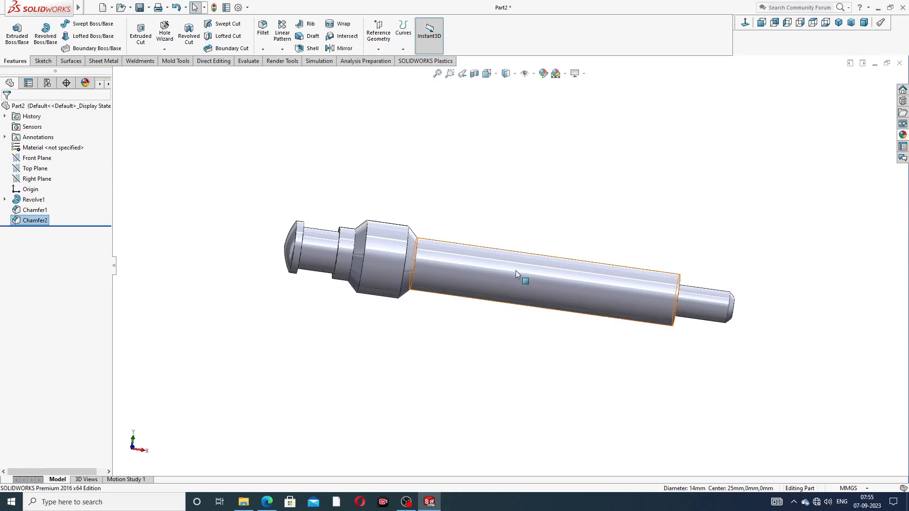
{"action": "middle_click_drag", "start_coordinate": [515, 271], "coordinate": [504, 243]}
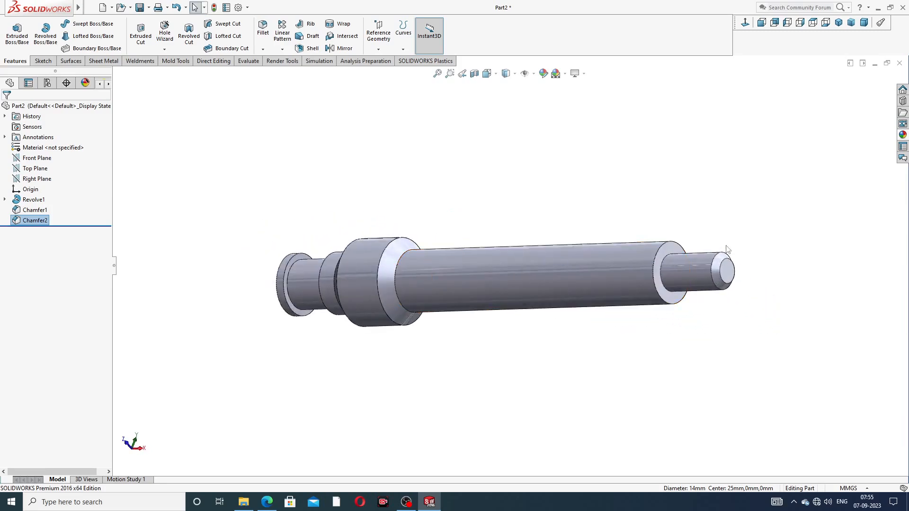
{"action": "left_click", "coordinate": [265, 499]}
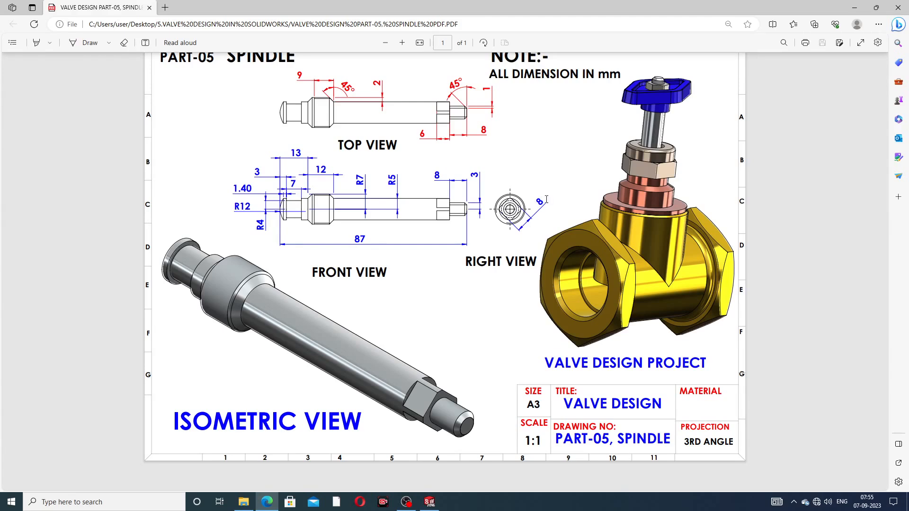
Step: Back in the model, start a sketch on the shoulder face beside the end shaft, viewed face-on
{"action": "left_click", "coordinate": [267, 503]}
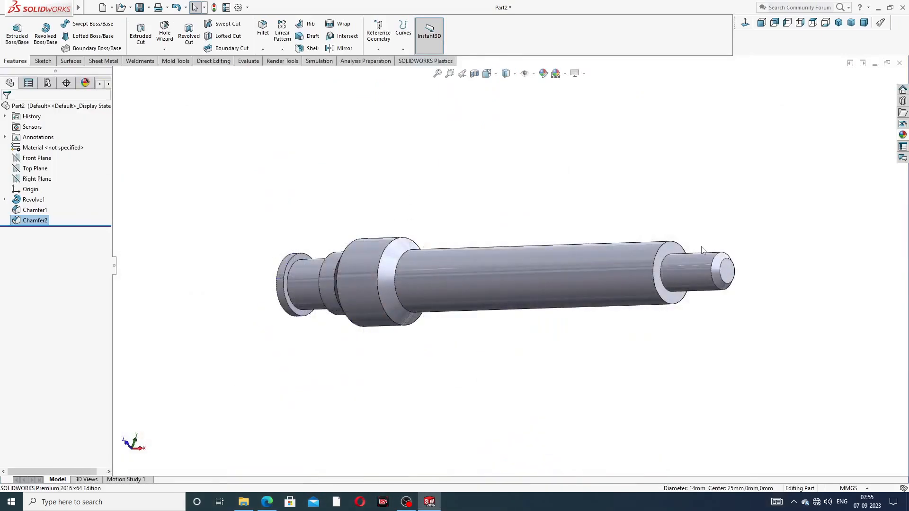
{"action": "left_click", "coordinate": [671, 247]}
{"action": "left_click", "coordinate": [709, 218]}
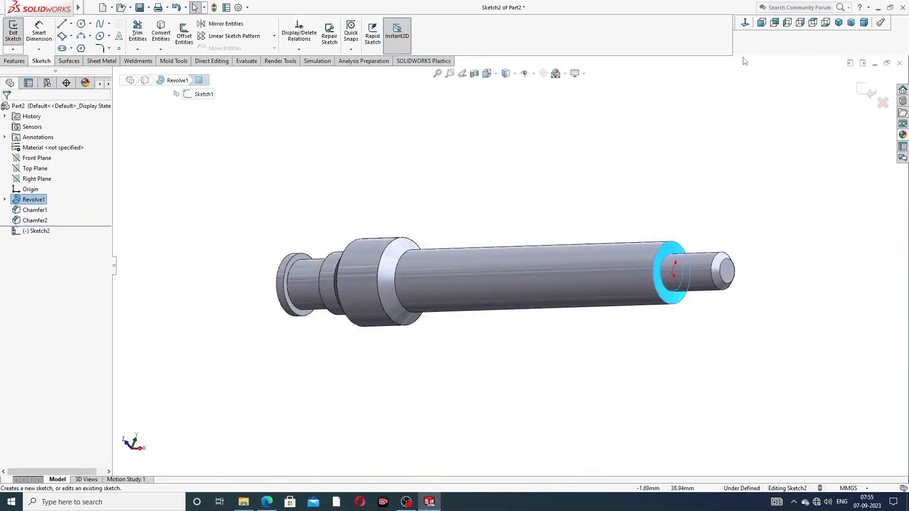
{"action": "left_click", "coordinate": [745, 23]}
{"action": "scroll", "coordinate": [675, 148], "scroll_direction": "up", "scroll_amount": 2}
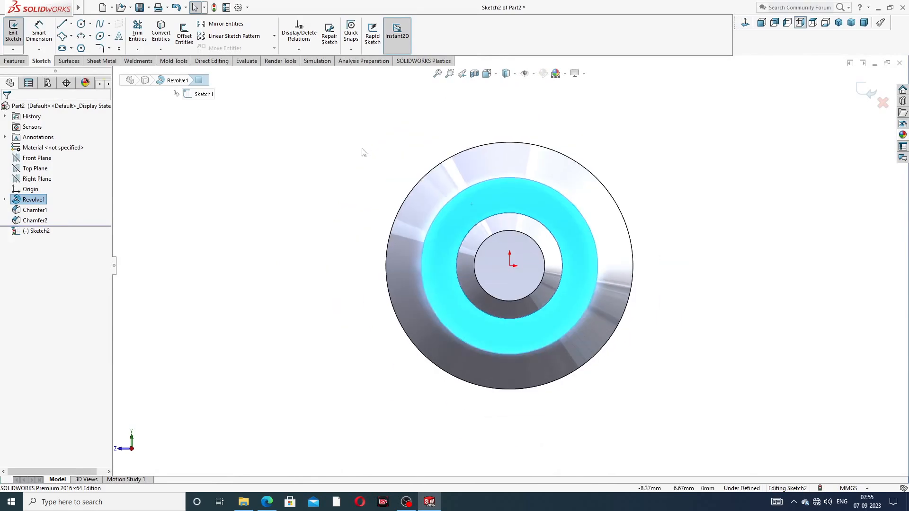
Step: Draw a tilted 3 Point Corner Rectangle around the end face
{"action": "left_click", "coordinate": [71, 36]}
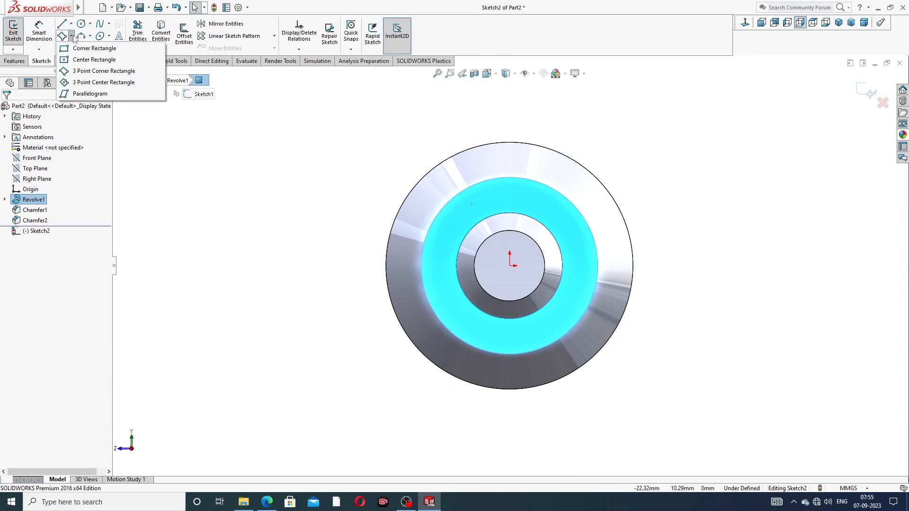
{"action": "left_click", "coordinate": [87, 72]}
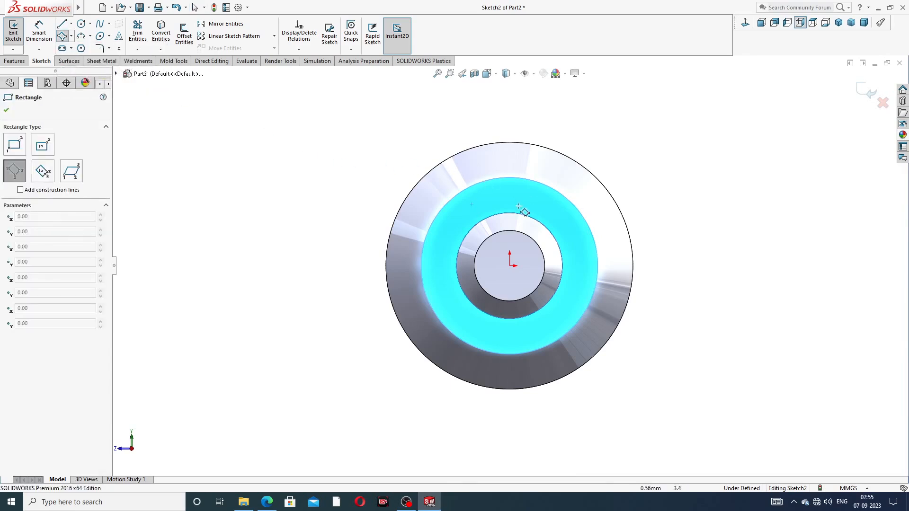
{"action": "left_click", "coordinate": [496, 194]}
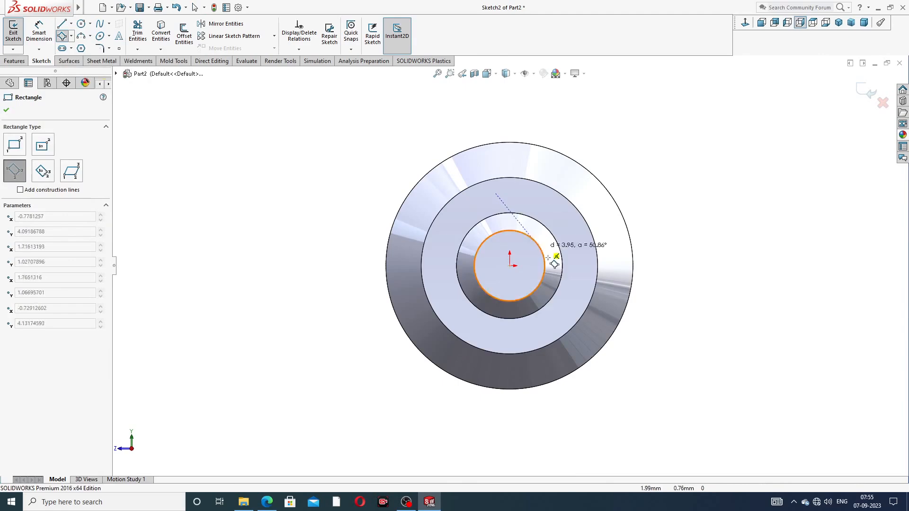
{"action": "left_click", "coordinate": [576, 290]}
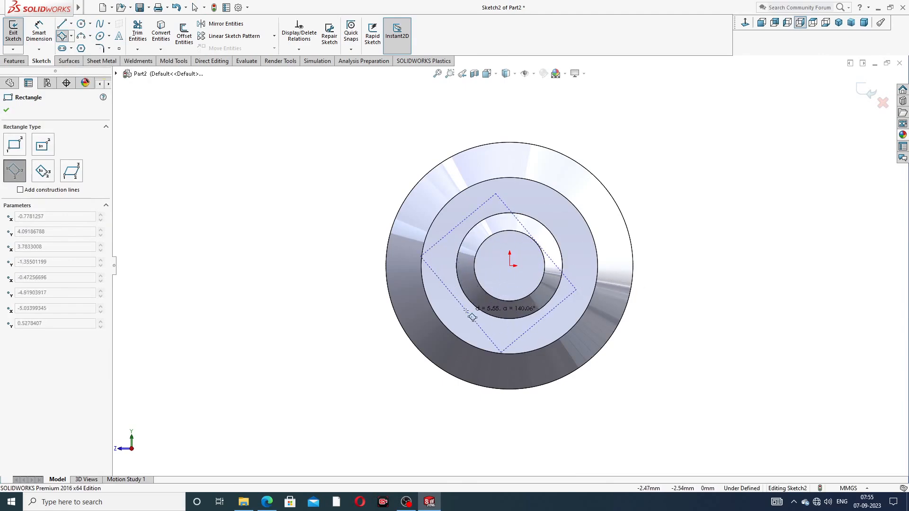
{"action": "left_click", "coordinate": [501, 352]}
{"action": "right_click", "coordinate": [649, 146]}
{"action": "left_click", "coordinate": [676, 152]}
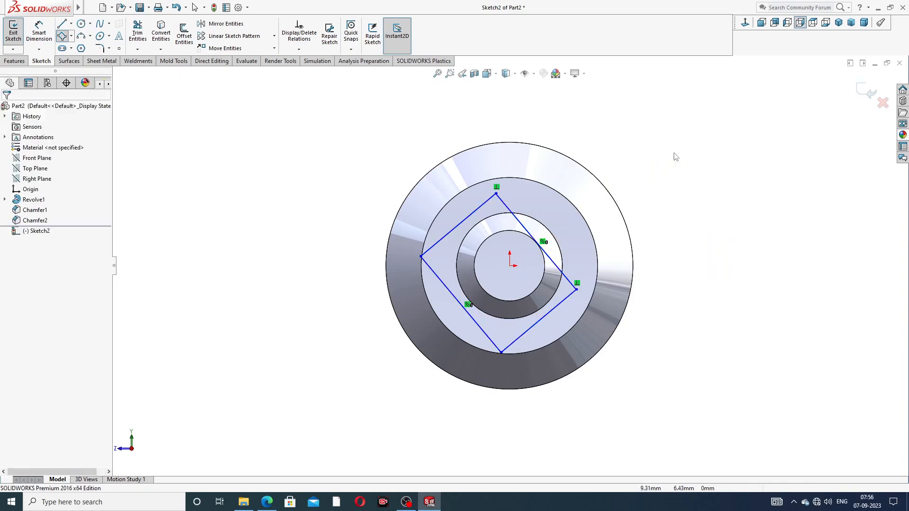
Step: Draw construction centerlines joining the rectangle's left-right and top-bottom corners
{"action": "left_click", "coordinate": [71, 24]}
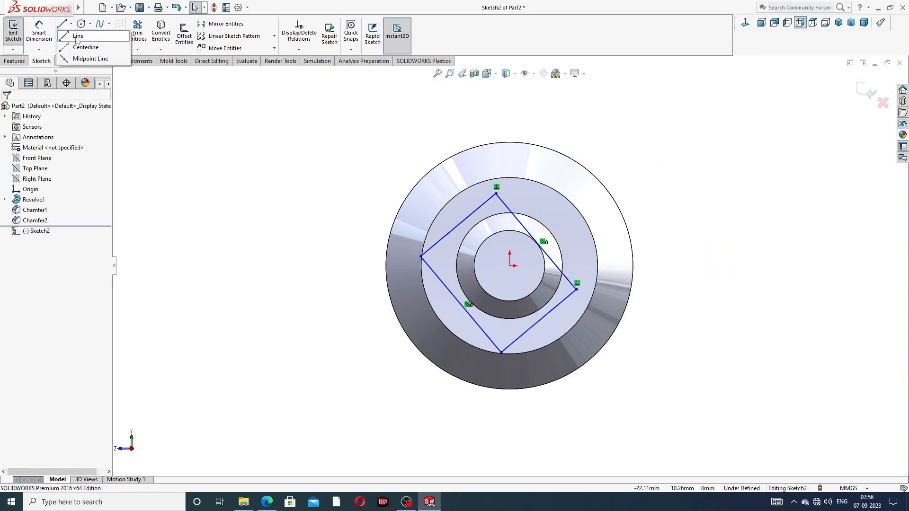
{"action": "left_click", "coordinate": [83, 48]}
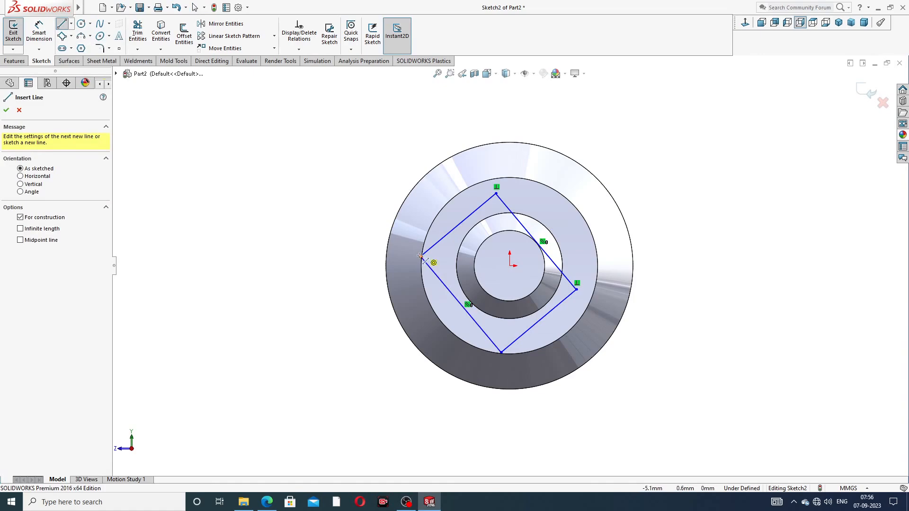
{"action": "mouse_move", "coordinate": [421, 257]}
{"action": "left_mouse_down"}
{"action": "mouse_move", "coordinate": [591, 291]}
{"action": "mouse_move", "coordinate": [576, 289]}
{"action": "left_mouse_up"}
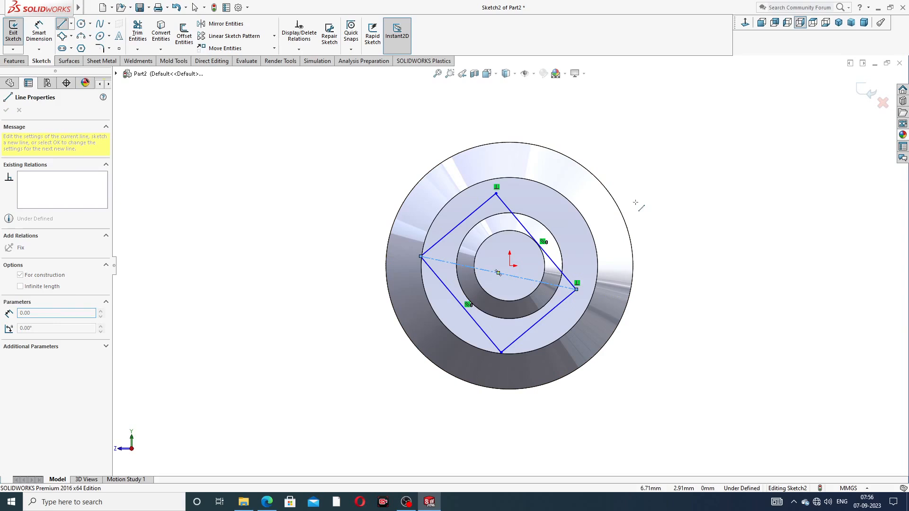
{"action": "left_click", "coordinate": [496, 193]}
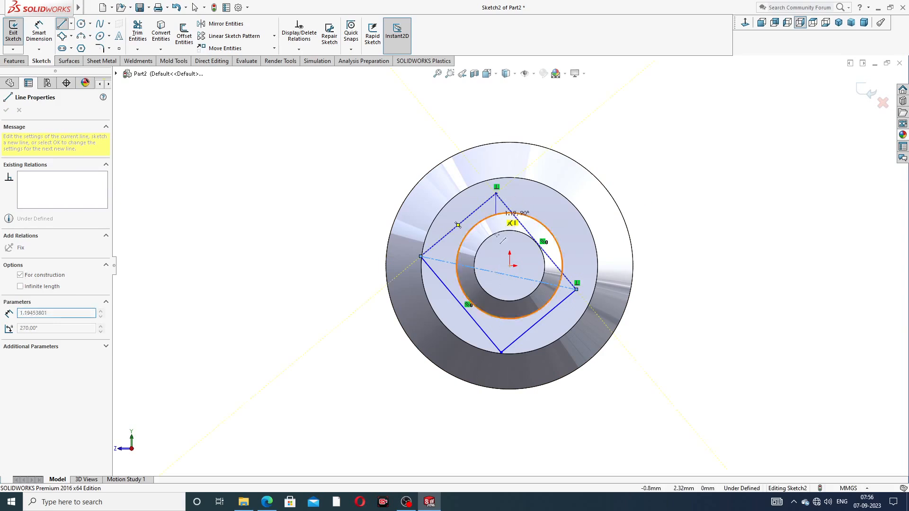
{"action": "left_click", "coordinate": [500, 353]}
{"action": "right_click", "coordinate": [634, 198]}
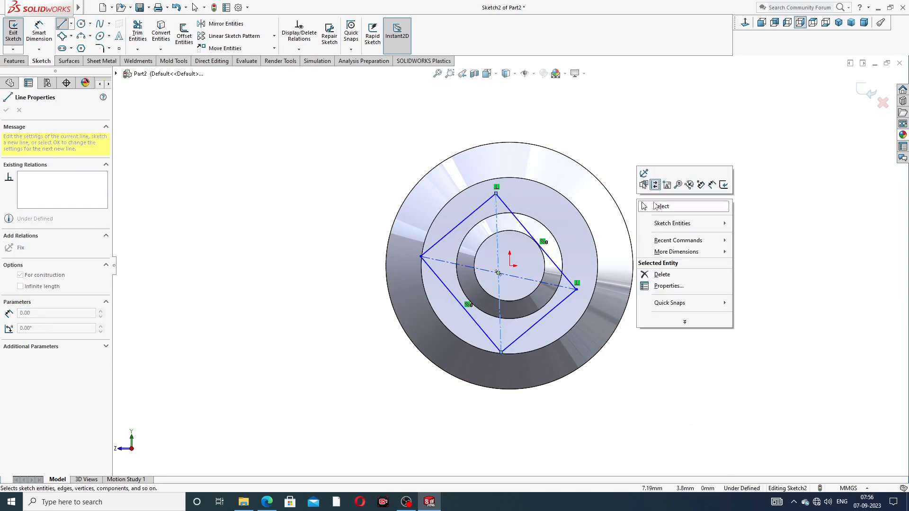
{"action": "left_click", "coordinate": [656, 207]}
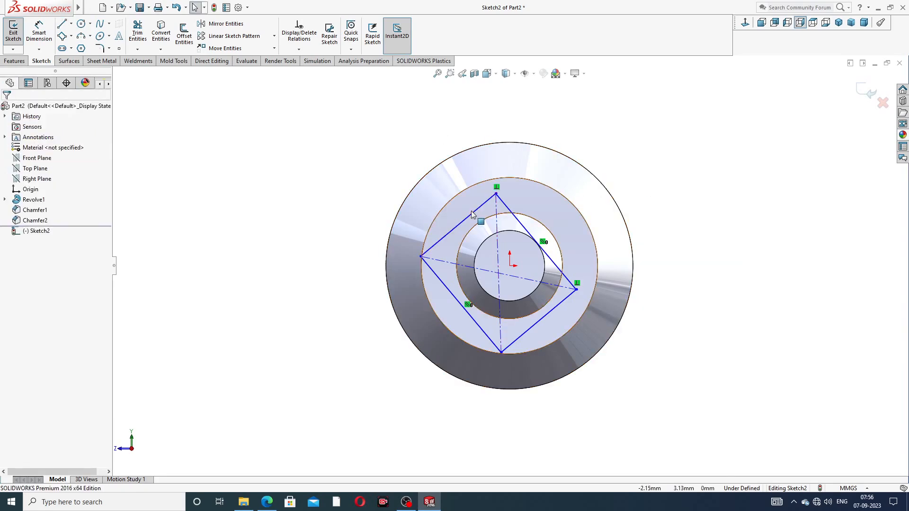
Step: Make two adjacent rectangle edges equal, turning it into a square
{"action": "left_click", "coordinate": [457, 225]}
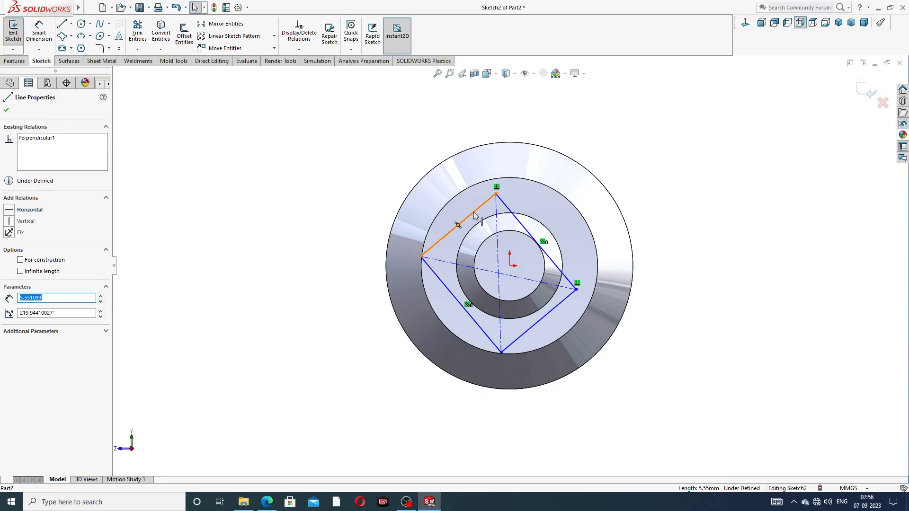
{"action": "left_click", "coordinate": [512, 215], "text": "ctrl"}
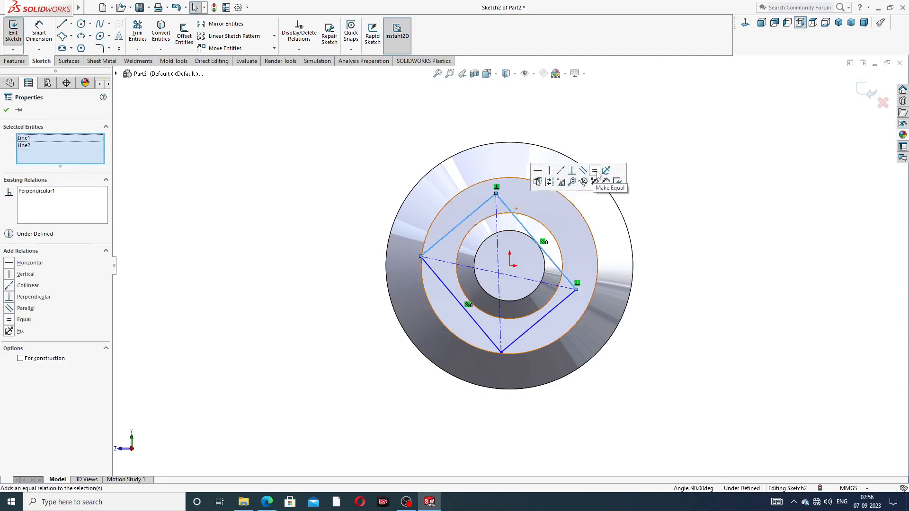
{"action": "left_click", "coordinate": [599, 174]}
{"action": "left_click", "coordinate": [656, 150]}
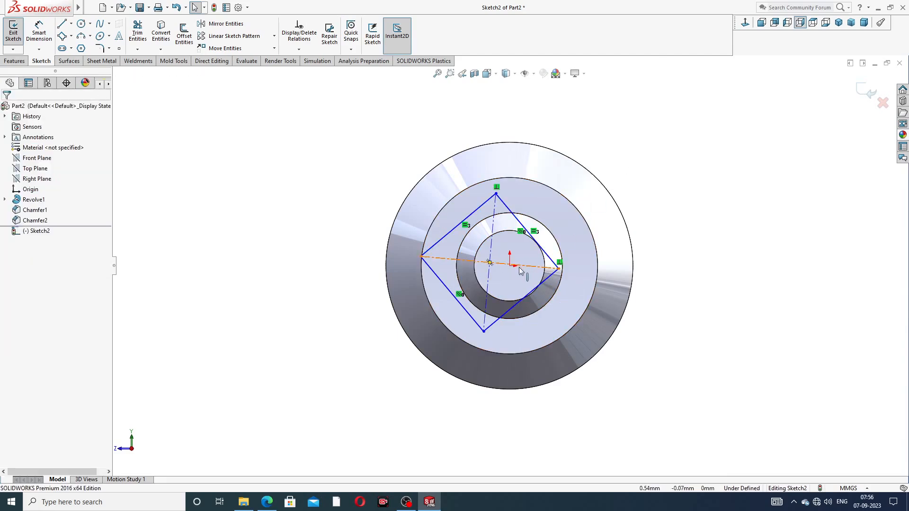
Step: Make the top-bottom diagonal vertical and centre its midpoint on the origin
{"action": "left_click", "coordinate": [492, 250]}
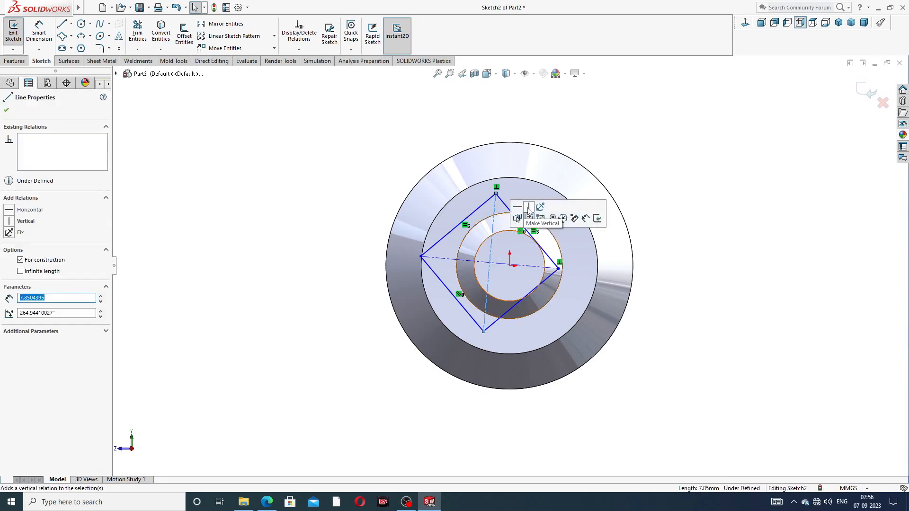
{"action": "left_click", "coordinate": [529, 207]}
{"action": "left_click", "coordinate": [635, 163]}
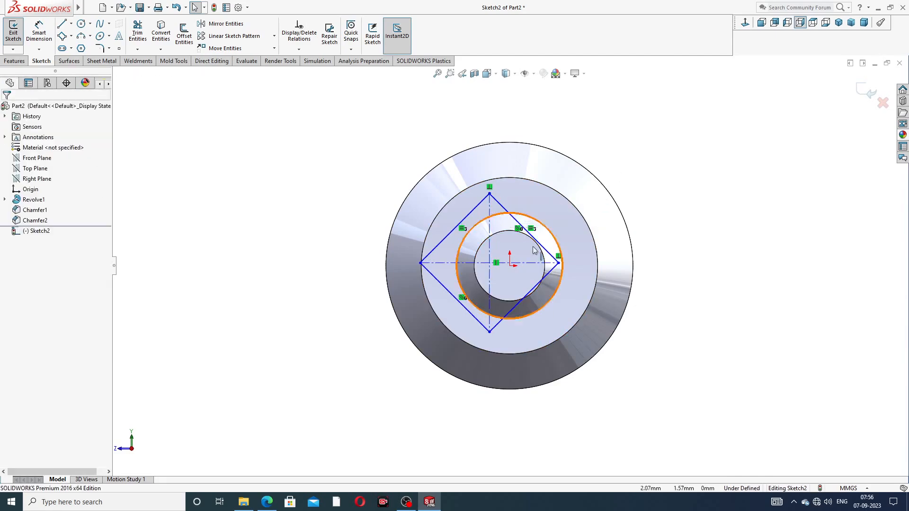
{"action": "left_click", "coordinate": [489, 251]}
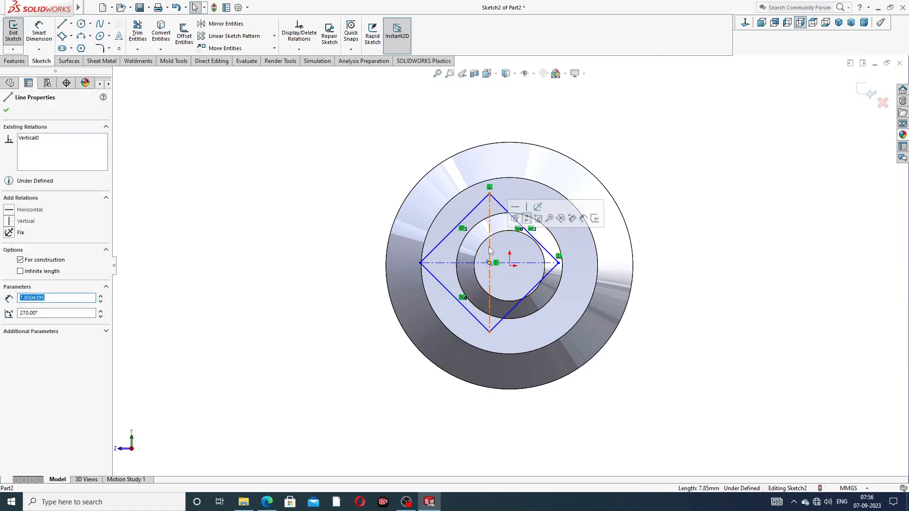
{"action": "left_click", "coordinate": [511, 266], "text": "ctrl"}
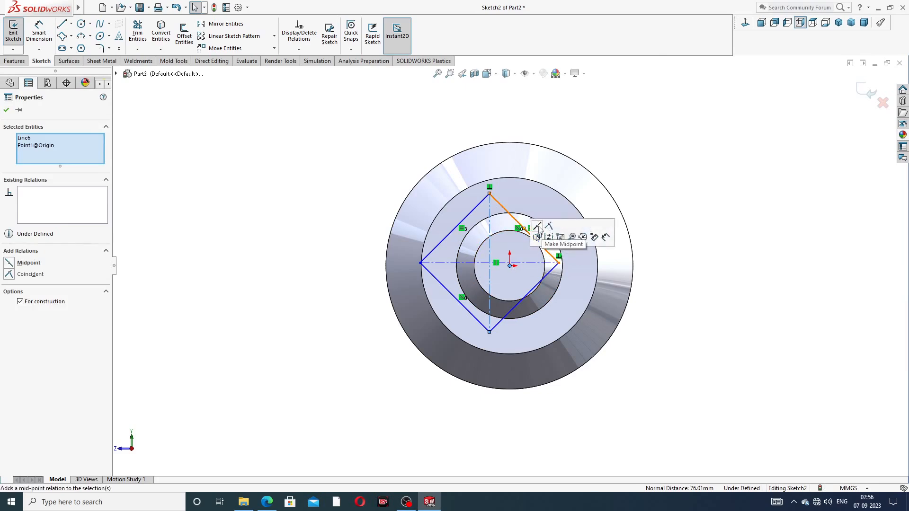
{"action": "left_click", "coordinate": [538, 237]}
{"action": "left_click", "coordinate": [620, 177]}
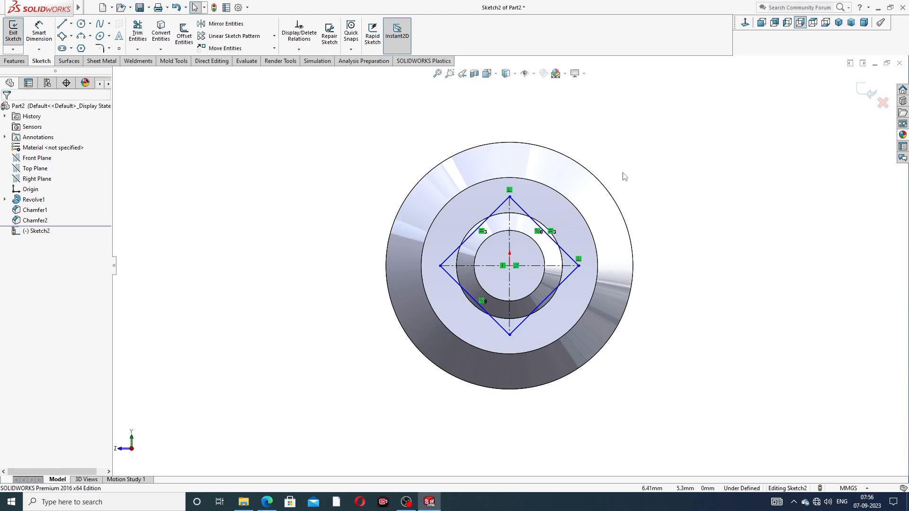
Step: Dimension one square edge to 8 mm, fully defining the sketch
{"action": "left_click", "coordinate": [39, 32]}
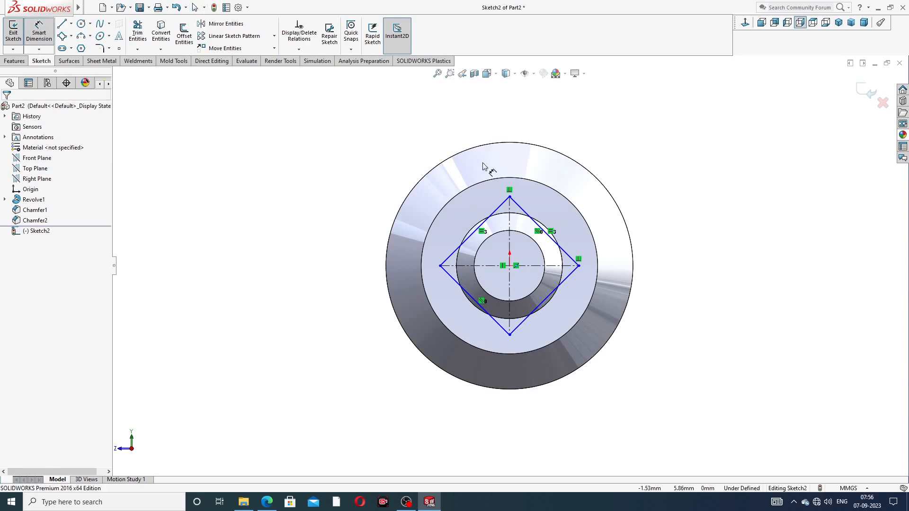
{"action": "left_click", "coordinate": [498, 212]}
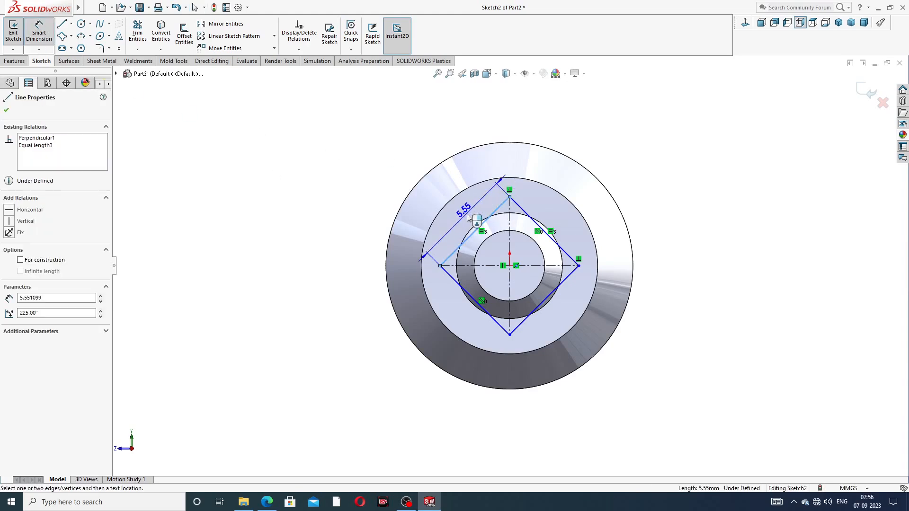
{"action": "left_click", "coordinate": [470, 216]}
{"action": "type", "text": "8"}
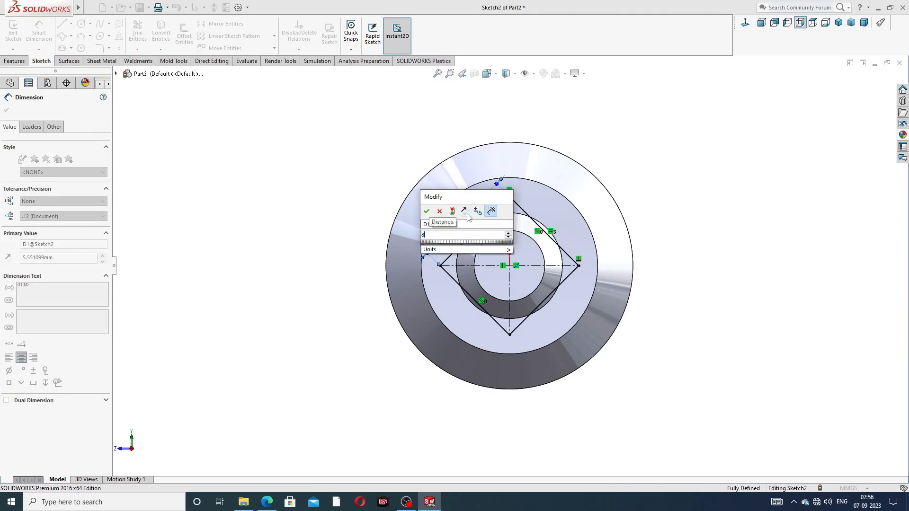
{"action": "key", "text": "Return"}
{"action": "right_click", "coordinate": [677, 112]}
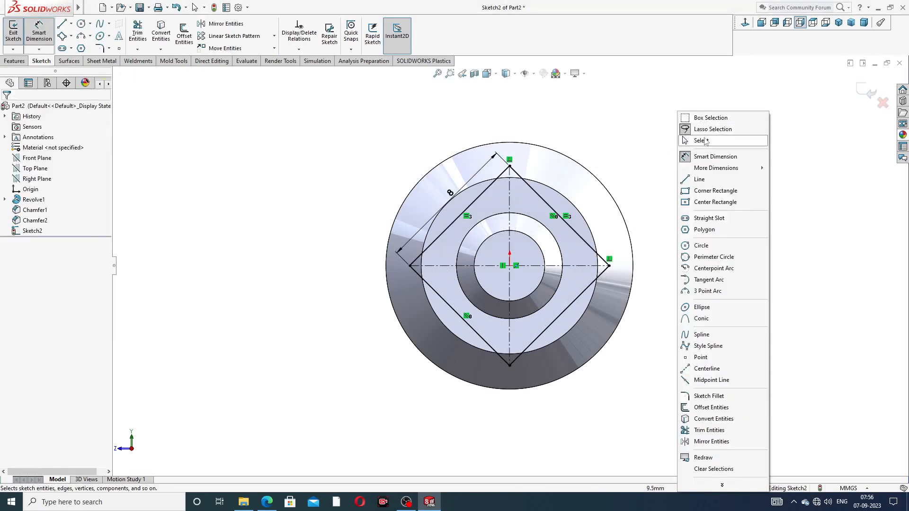
{"action": "left_click", "coordinate": [705, 142]}
{"action": "left_click", "coordinate": [14, 60]}
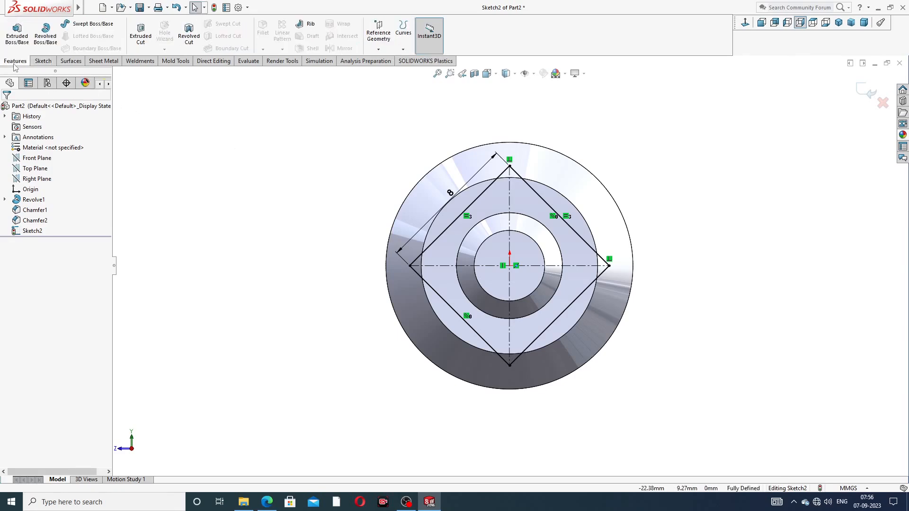
Step: Extrude-cut the square sketch 7 mm blind with Flip side to cut, leaving square flats on the shaft
{"action": "left_click", "coordinate": [141, 35]}
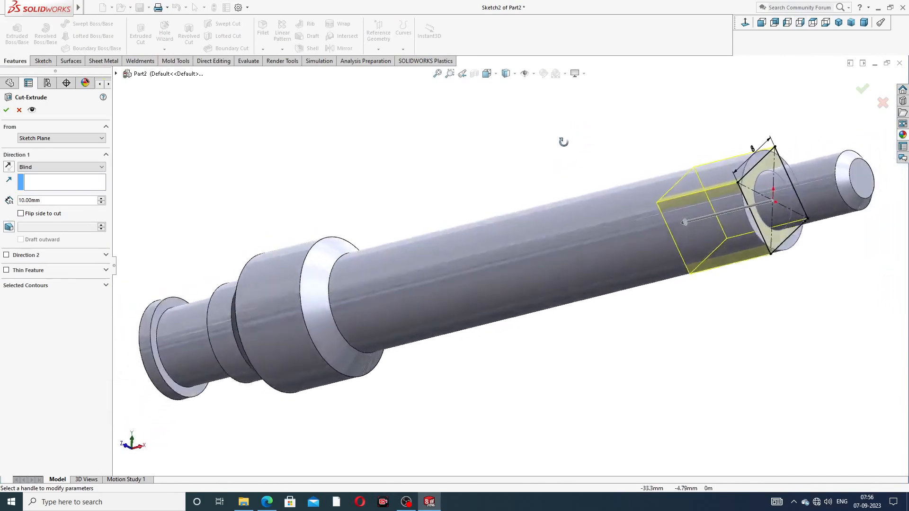
{"action": "left_click_drag", "start_coordinate": [44, 202], "coordinate": [9, 198]}
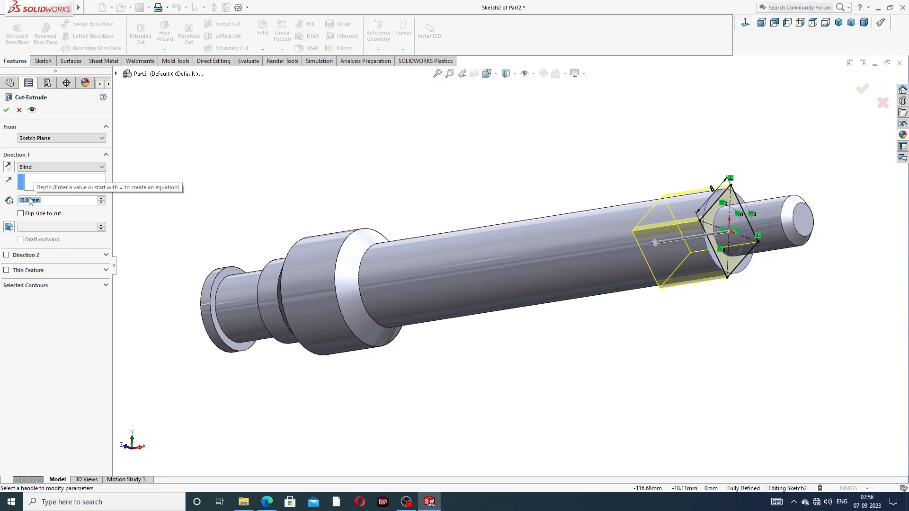
{"action": "type", "text": "7"}
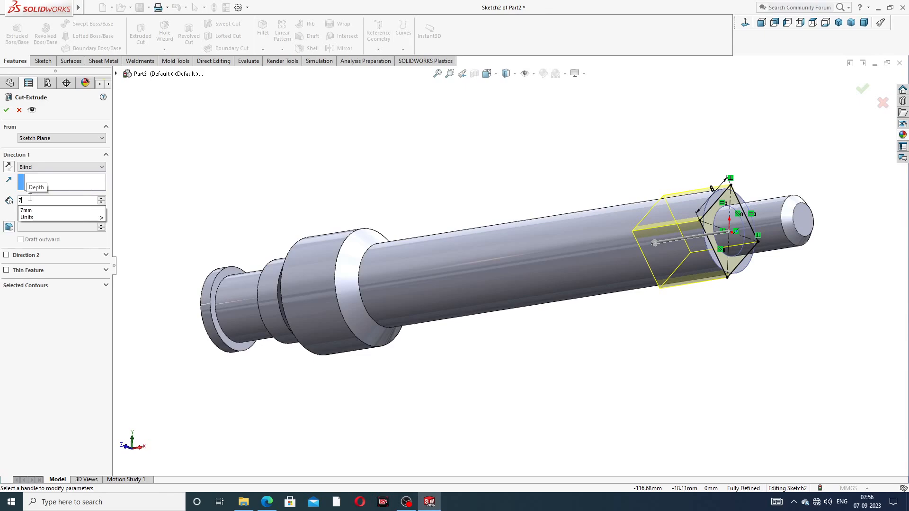
{"action": "key", "text": "Return"}
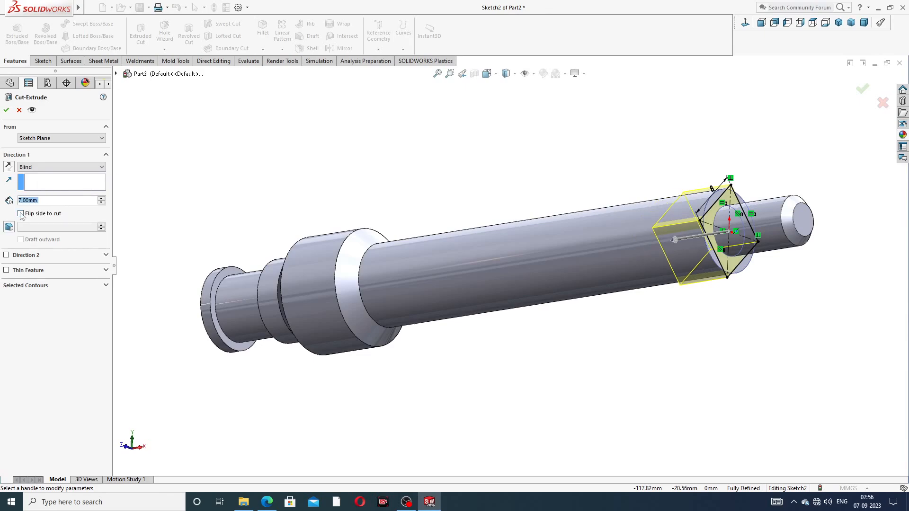
{"action": "left_click", "coordinate": [21, 214]}
{"action": "left_click", "coordinate": [862, 89]}
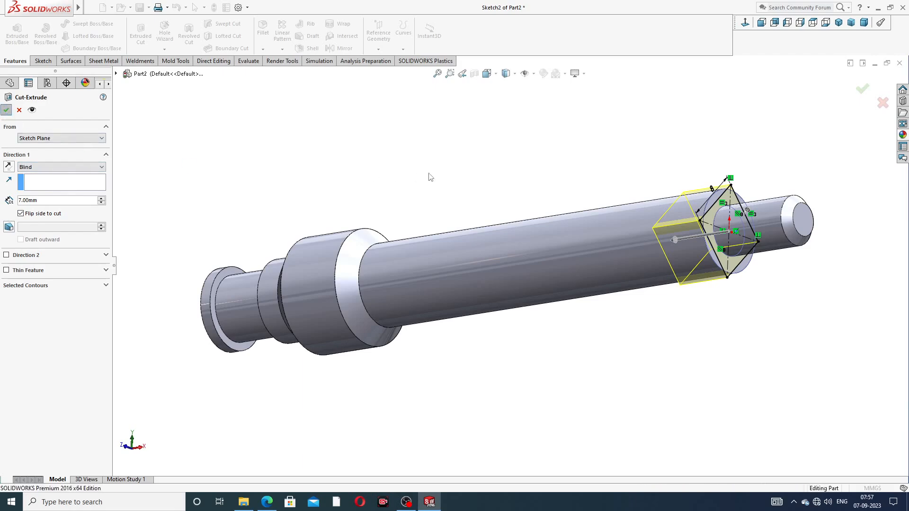
{"action": "middle_click_drag", "start_coordinate": [502, 197], "coordinate": [542, 175]}
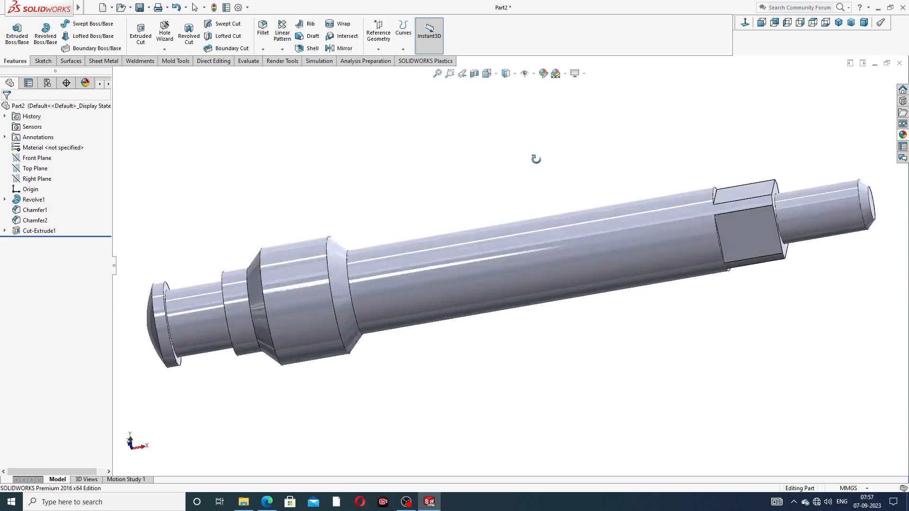
Step: Apply the chromium plate appearance to the shaft from the appearances library
{"action": "scroll", "coordinate": [573, 173], "scroll_direction": "down", "scroll_amount": 3}
{"action": "middle_click_drag", "start_coordinate": [596, 163], "coordinate": [620, 130]}
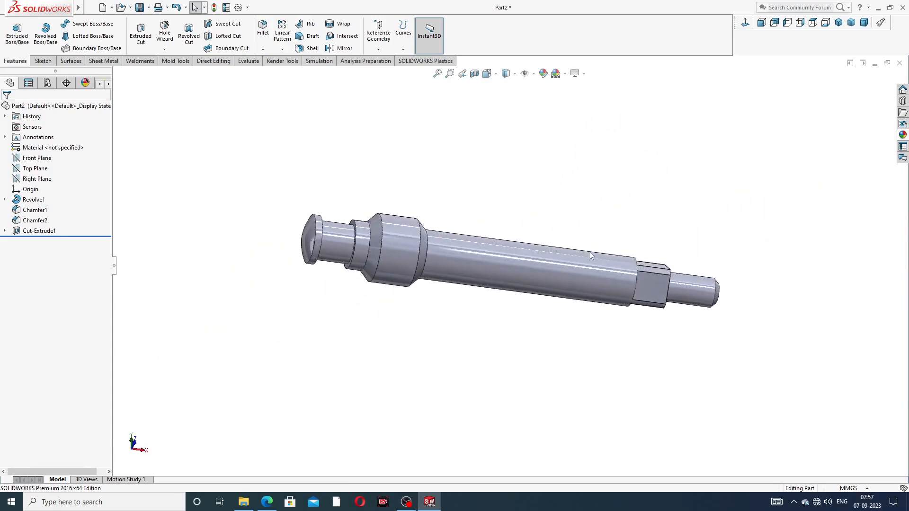
{"action": "scroll", "coordinate": [592, 245], "scroll_direction": "down", "scroll_amount": 1}
{"action": "left_click", "coordinate": [903, 134]}
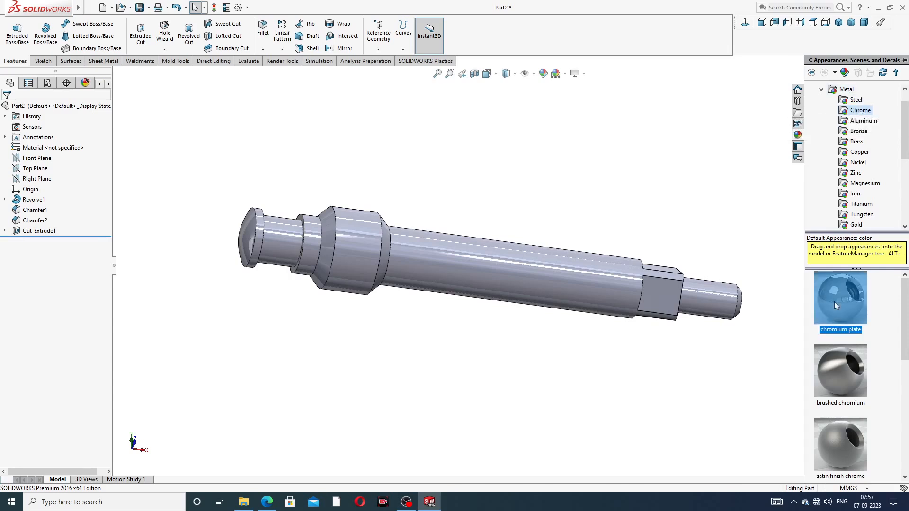
{"action": "left_click_drag", "start_coordinate": [834, 302], "coordinate": [724, 296]}
Step: Orbit the chromed spindle and snap it to the standard isometric view
{"action": "middle_click_drag", "start_coordinate": [710, 271], "coordinate": [701, 217]}
{"action": "scroll", "coordinate": [705, 246], "scroll_direction": "up", "scroll_amount": 3}
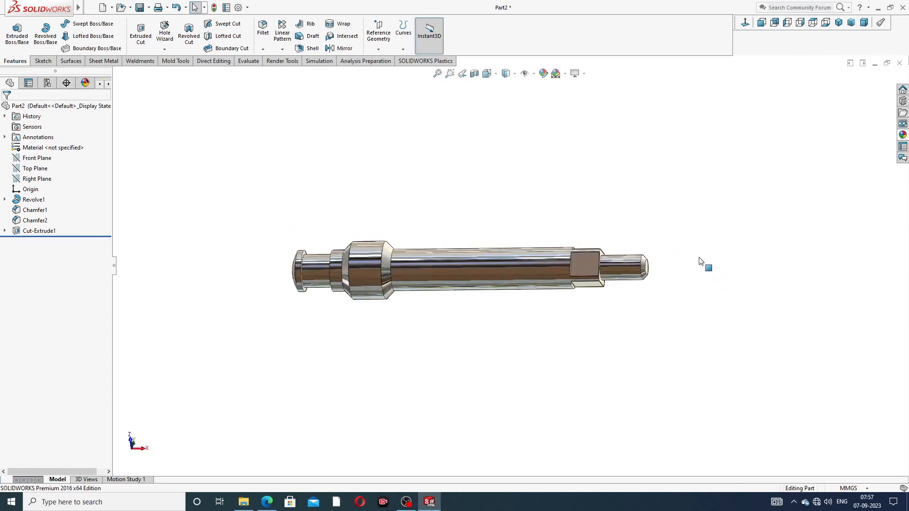
{"action": "middle_click_drag", "start_coordinate": [701, 263], "coordinate": [576, 270]}
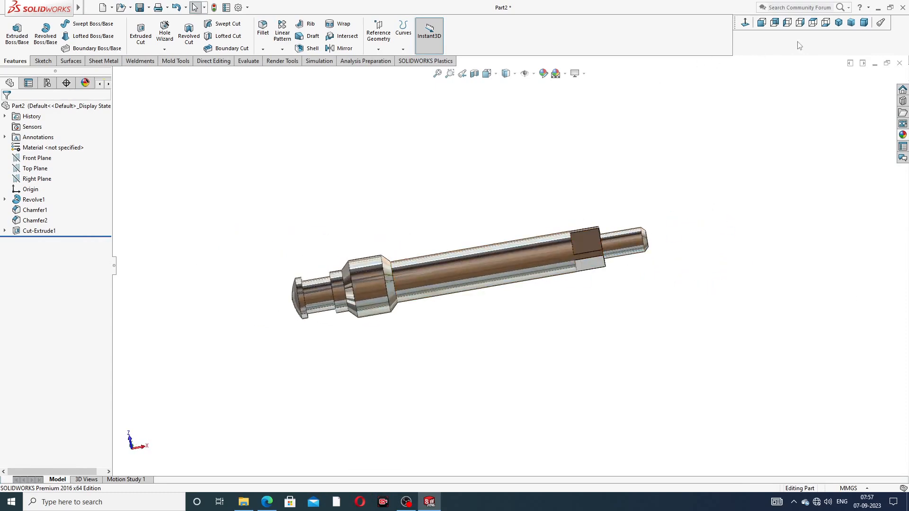
{"action": "left_click", "coordinate": [838, 23]}
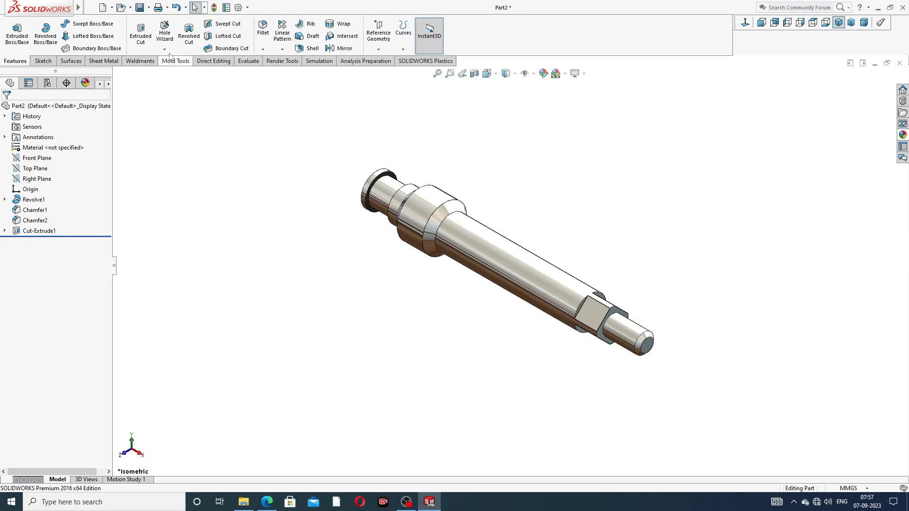
Step: Turn on Shaded cosmetic threads in Document Properties > Detailing display filter
{"action": "left_click", "coordinate": [239, 9]}
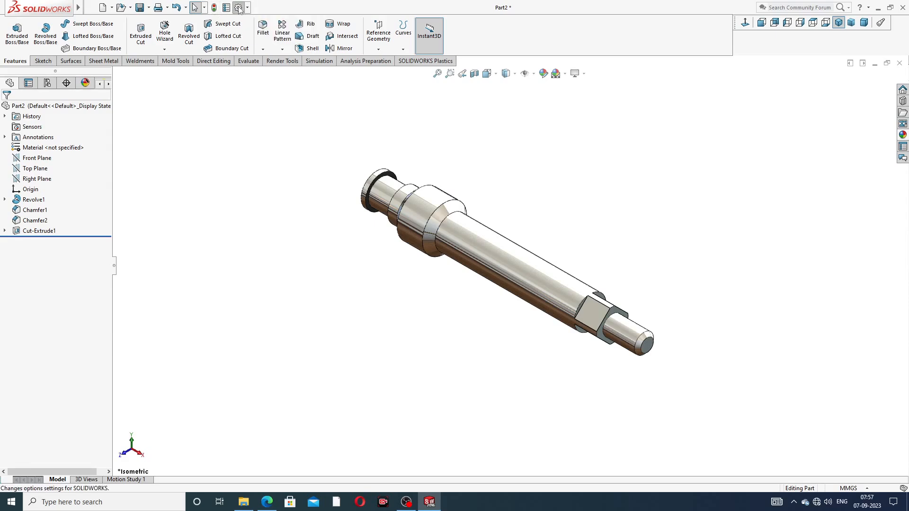
{"action": "left_click", "coordinate": [327, 91]}
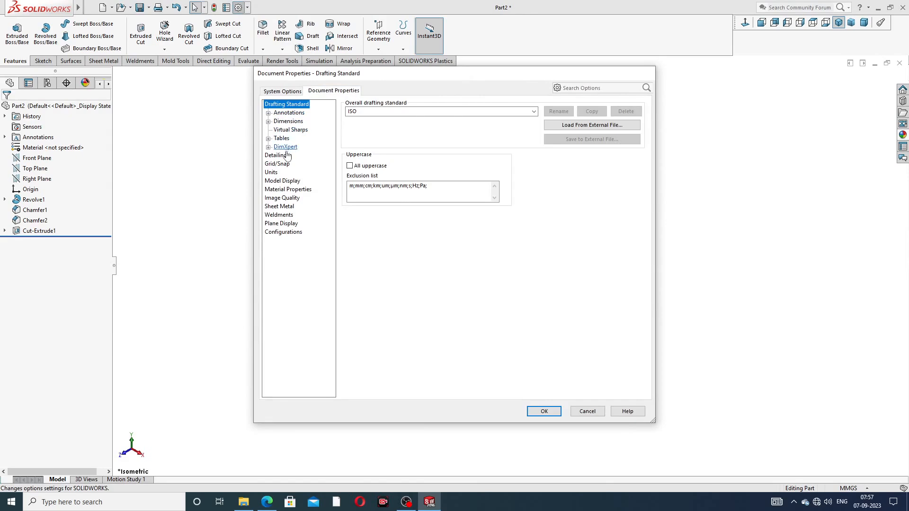
{"action": "left_click", "coordinate": [283, 181]}
{"action": "left_click", "coordinate": [275, 156]}
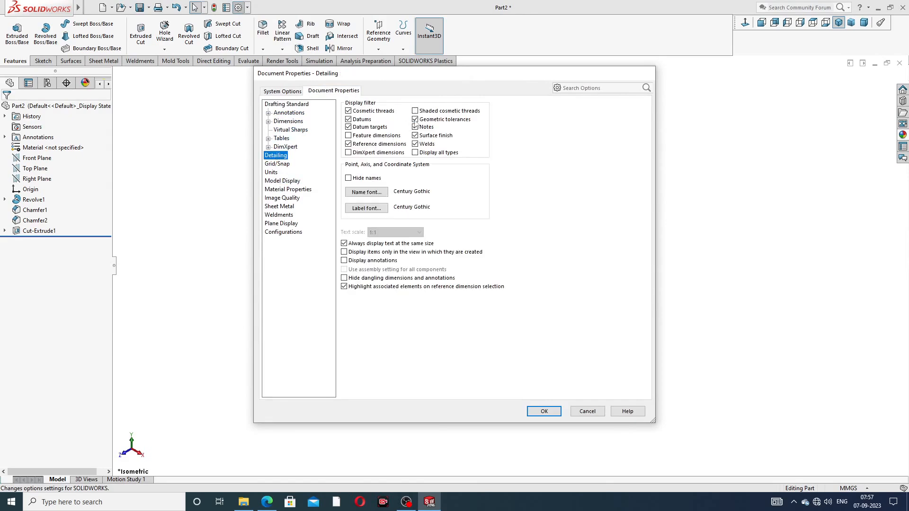
{"action": "left_click", "coordinate": [418, 111]}
{"action": "left_click", "coordinate": [542, 411]}
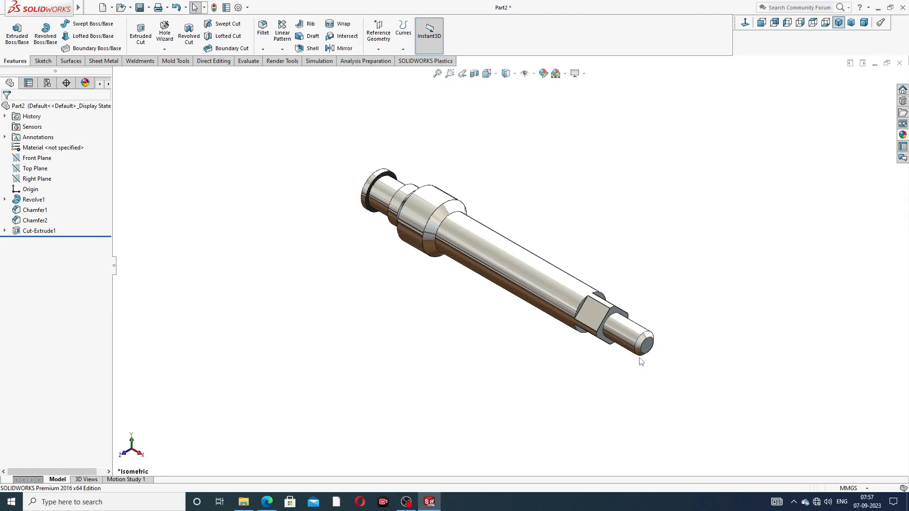
{"action": "middle_click_drag", "start_coordinate": [641, 361], "coordinate": [654, 322]}
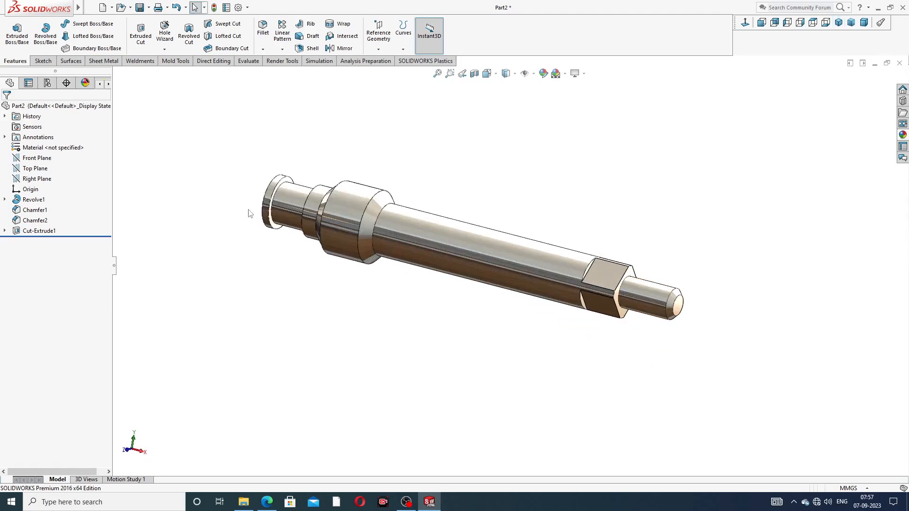
Step: Start a cosmetic thread from Insert > Annotations and pick the end shaft's circular edge
{"action": "left_click", "coordinate": [164, 50]}
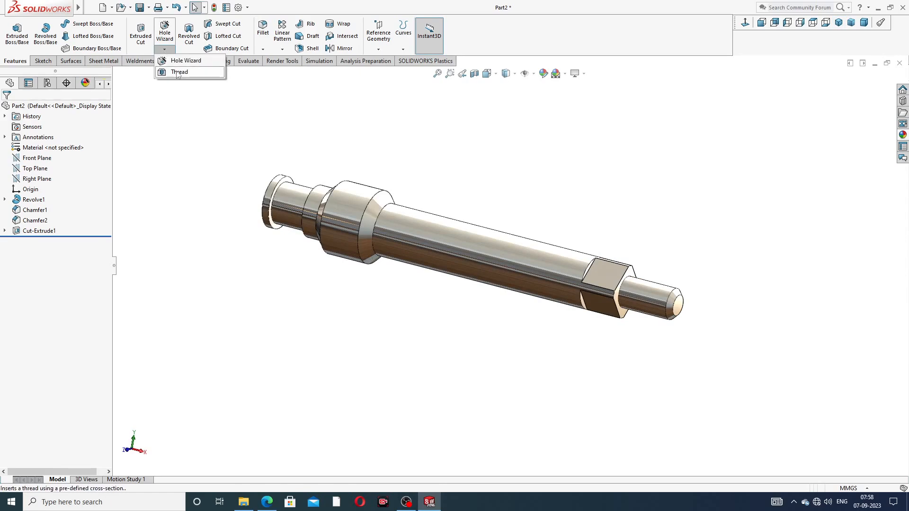
{"action": "mouse_move", "coordinate": [78, 8]}
{"action": "left_click", "coordinate": [146, 7]}
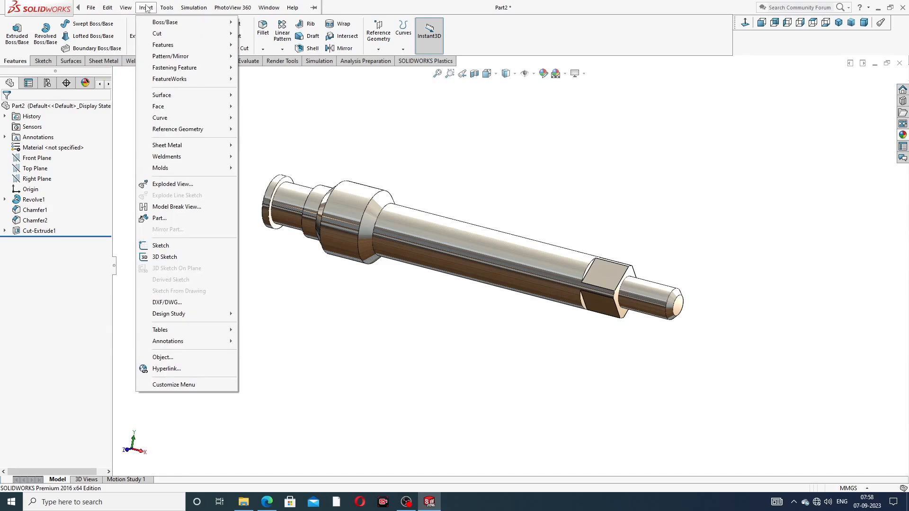
{"action": "mouse_move", "coordinate": [199, 341]}
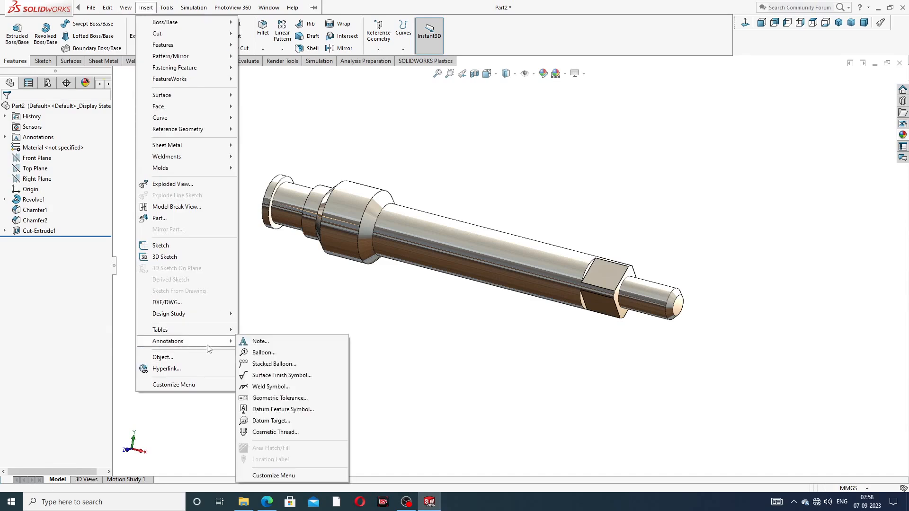
{"action": "left_click", "coordinate": [277, 432]}
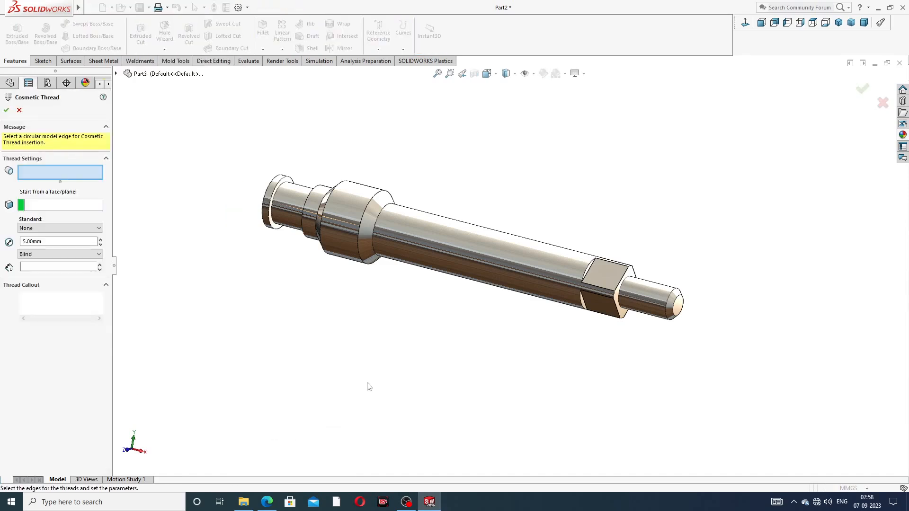
{"action": "scroll", "coordinate": [645, 300], "scroll_direction": "down", "scroll_amount": 4}
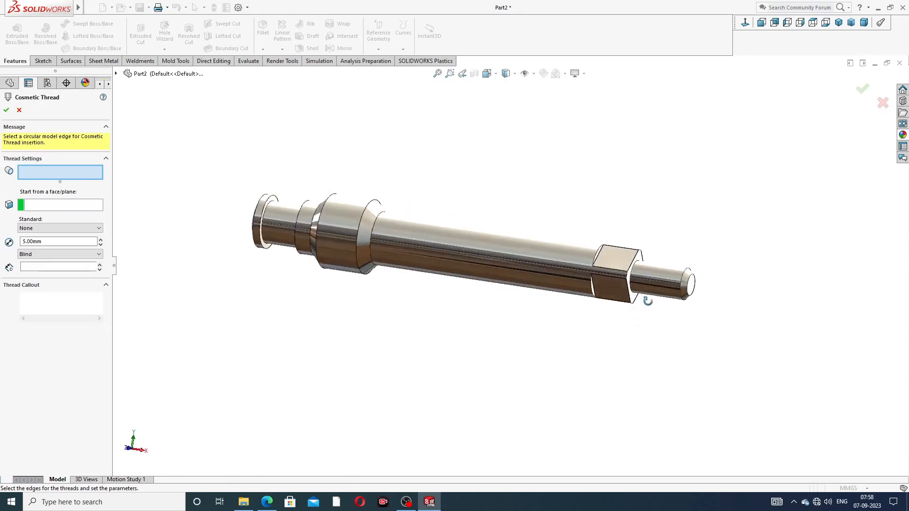
{"action": "left_click", "coordinate": [676, 265]}
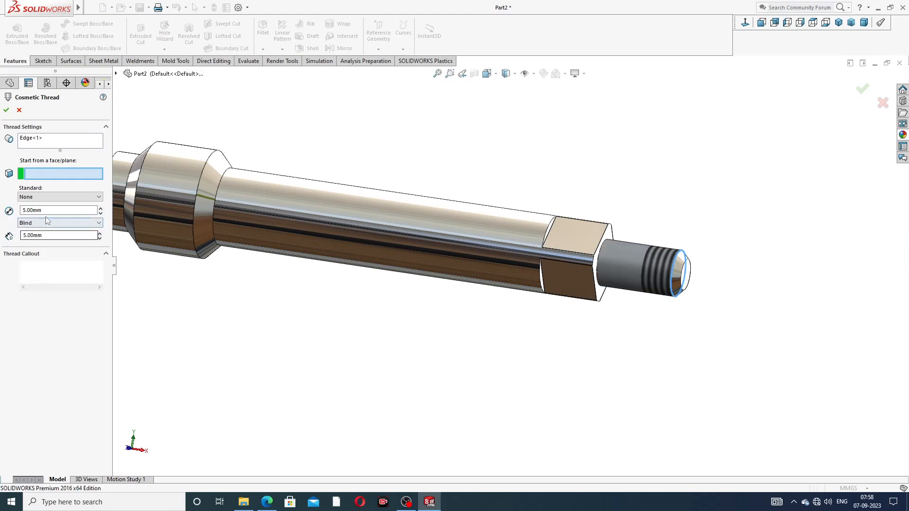
Step: Set the thread to 5.5 mm diameter, Blind 5 mm, starting from the shaft's end face
{"action": "left_click_drag", "start_coordinate": [46, 211], "coordinate": [4, 219]}
{"action": "left_click", "coordinate": [22, 210]}
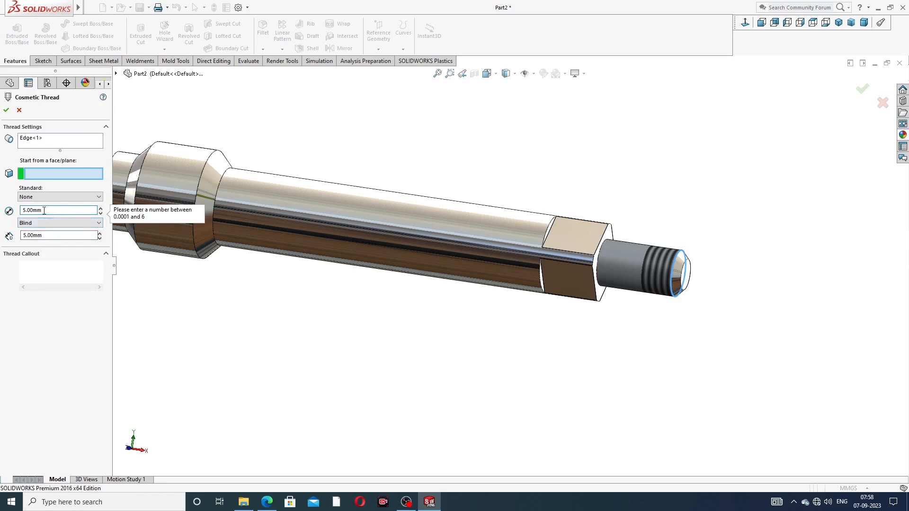
{"action": "left_click", "coordinate": [40, 224]}
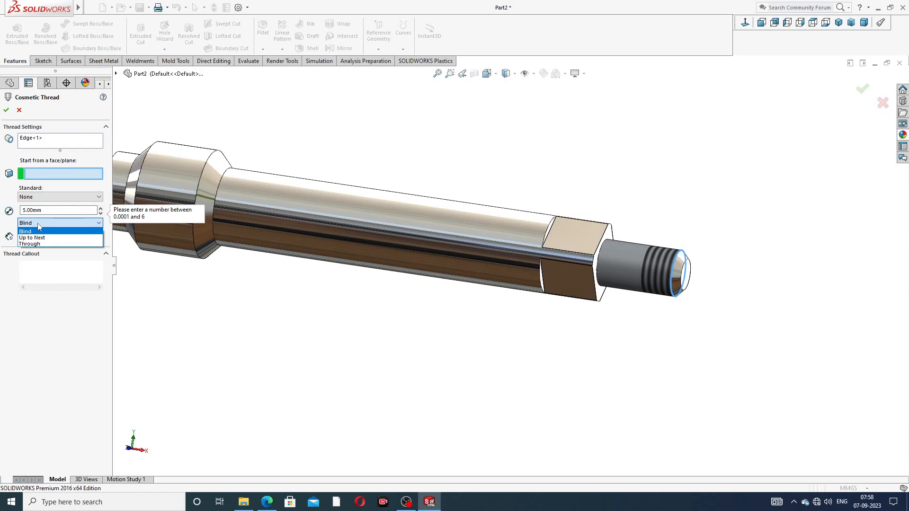
{"action": "left_click", "coordinate": [38, 224]}
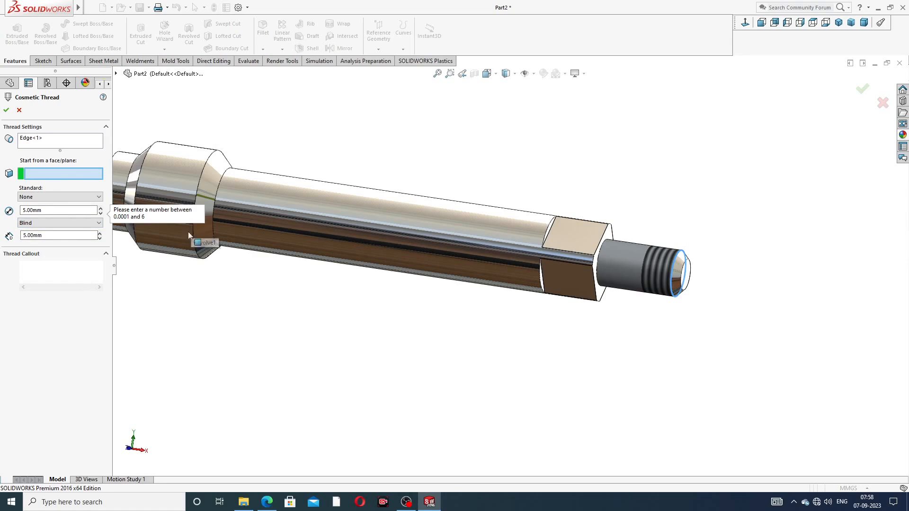
{"action": "left_click_drag", "start_coordinate": [45, 210], "coordinate": [3, 214]}
{"action": "type", "text": "5.5"}
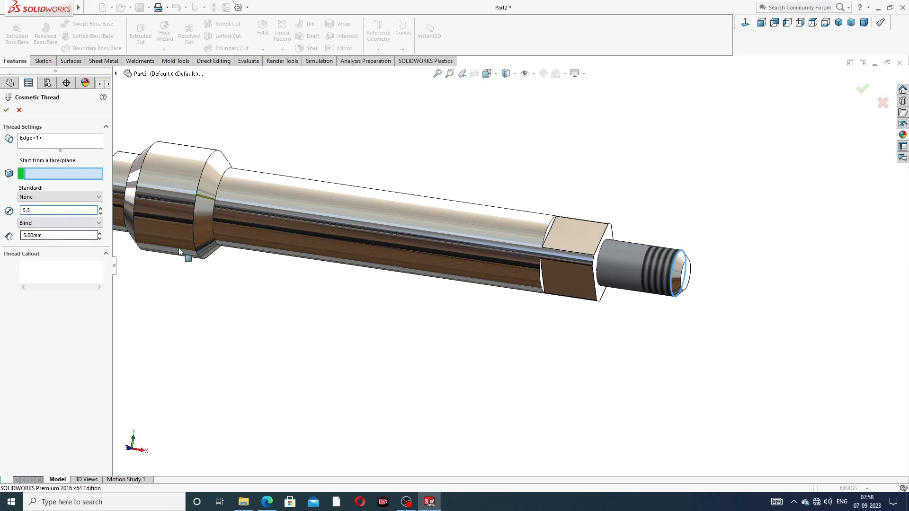
{"action": "mouse_move", "coordinate": [670, 217]}
{"action": "middle_mouse_down"}
{"action": "mouse_move", "coordinate": [675, 211]}
{"action": "mouse_move", "coordinate": [681, 222]}
{"action": "middle_mouse_up"}
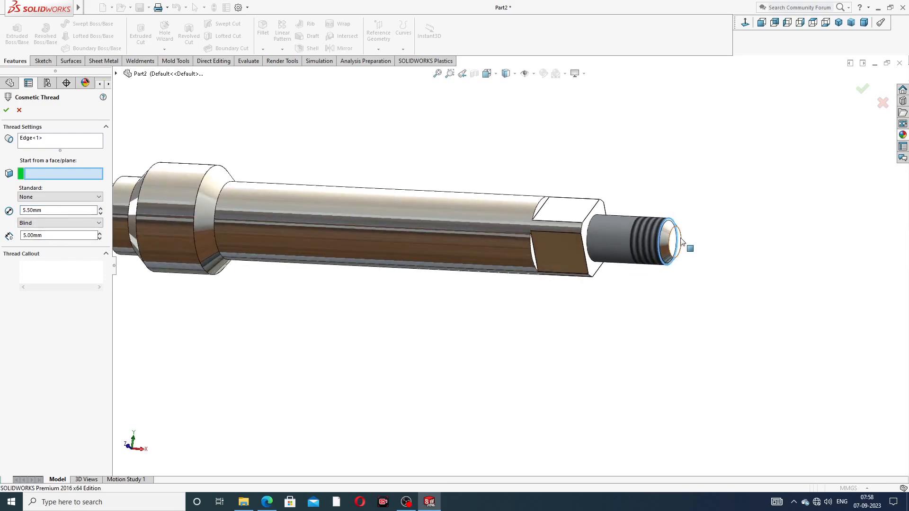
{"action": "left_click", "coordinate": [671, 243]}
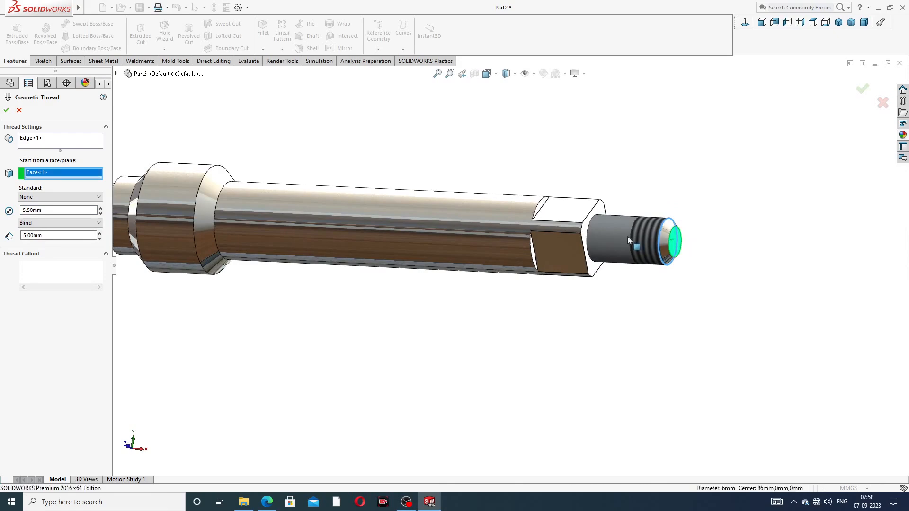
{"action": "middle_click_drag", "start_coordinate": [624, 233], "coordinate": [595, 222]}
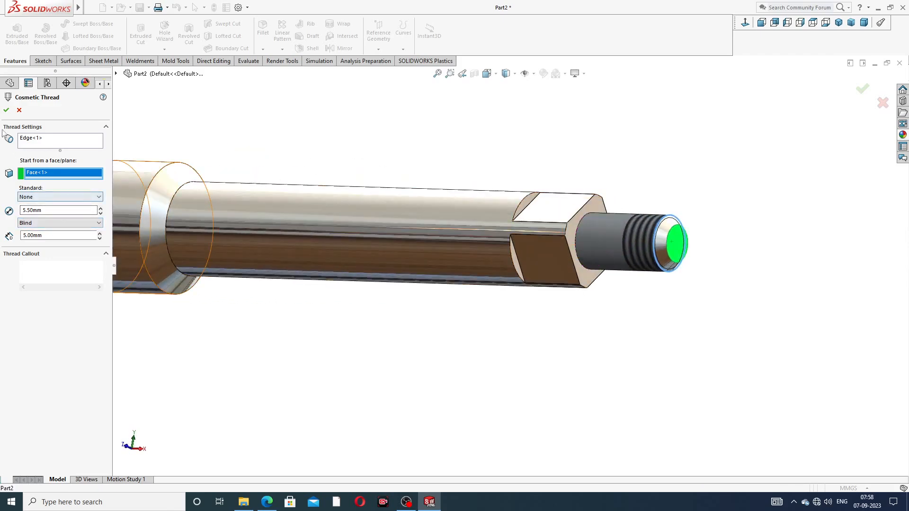
{"action": "left_click", "coordinate": [7, 111]}
Step: Orbit and zoom around the threaded tip, then return to the isometric view
{"action": "scroll", "coordinate": [490, 142], "scroll_direction": "up", "scroll_amount": 3}
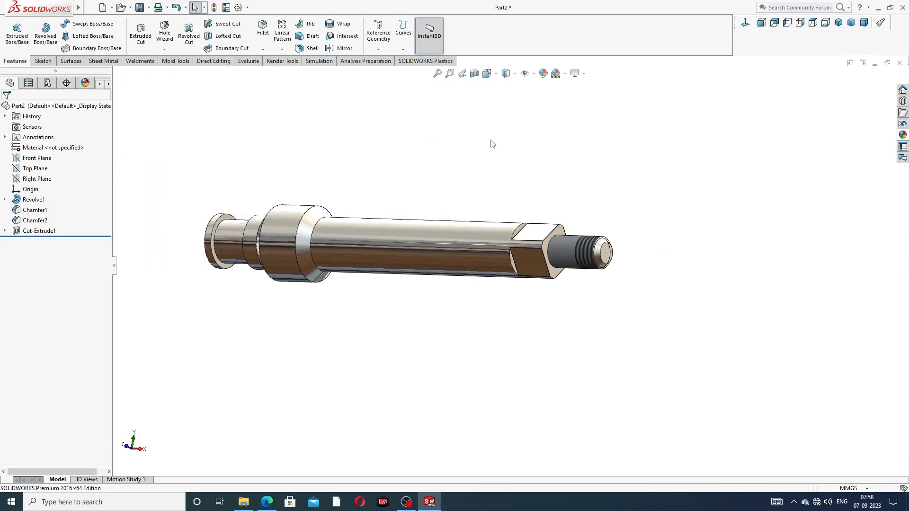
{"action": "middle_click_drag", "start_coordinate": [418, 196], "coordinate": [359, 264]}
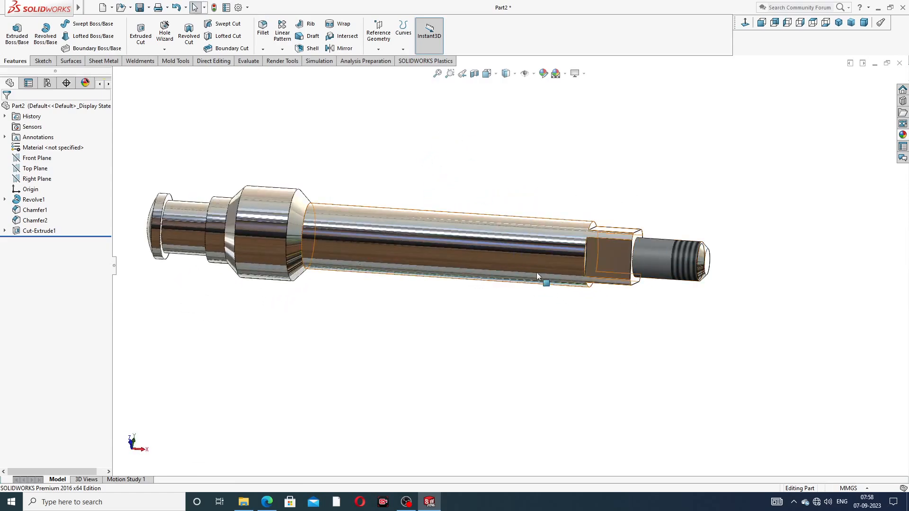
{"action": "middle_click_drag", "start_coordinate": [535, 272], "coordinate": [538, 208]}
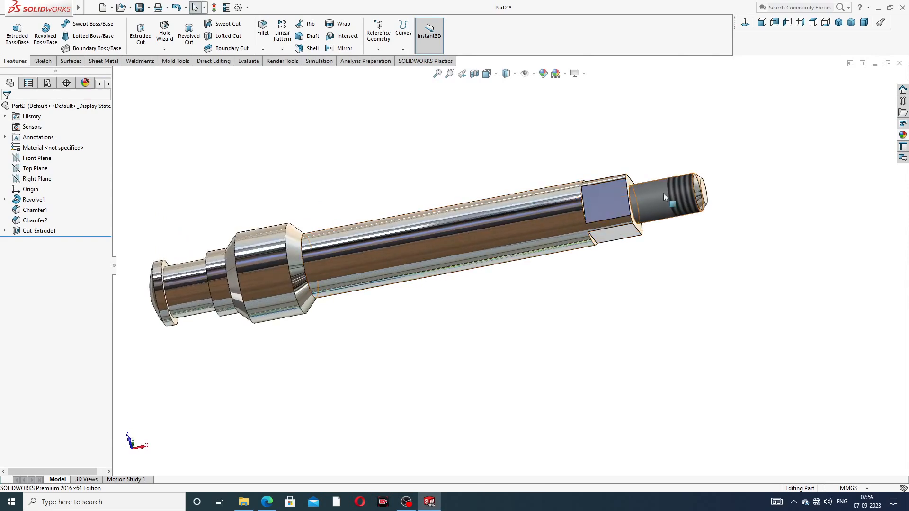
{"action": "scroll", "coordinate": [531, 270], "scroll_direction": "up", "scroll_amount": 2}
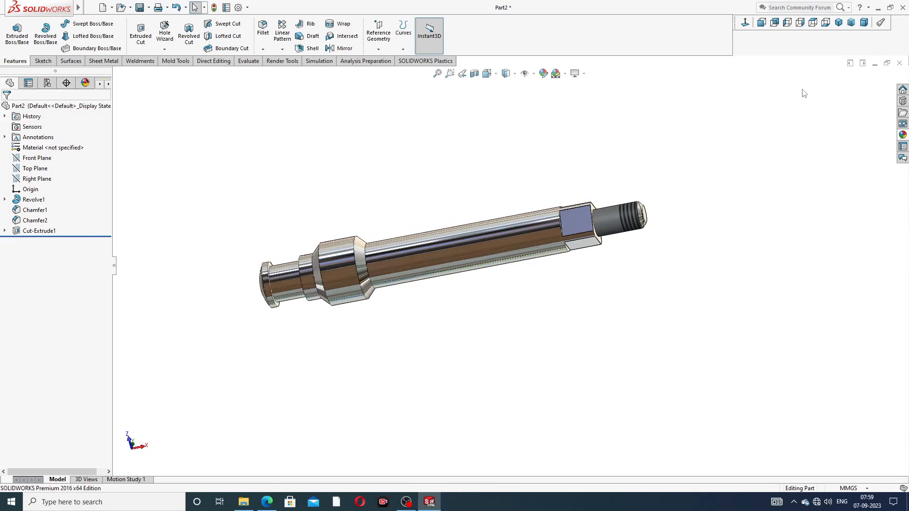
{"action": "left_click", "coordinate": [842, 26]}
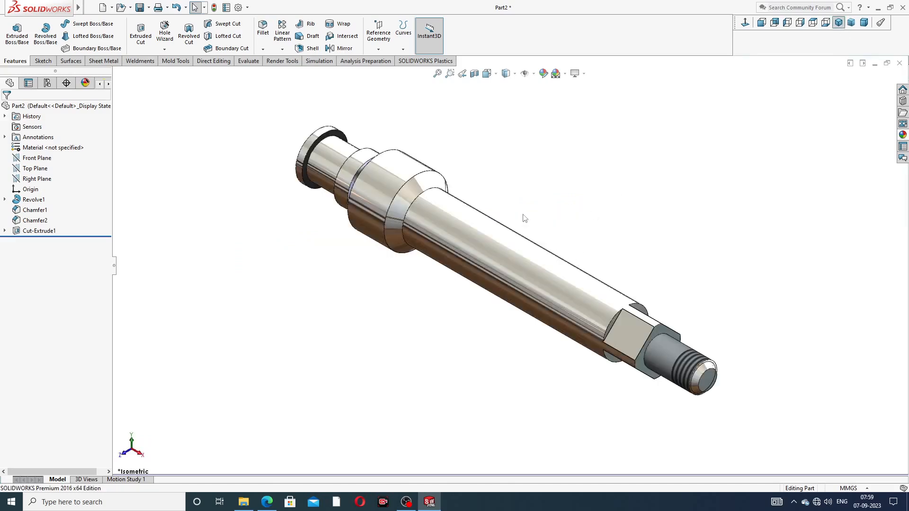
{"action": "scroll", "coordinate": [524, 217], "scroll_direction": "down", "scroll_amount": 2}
{"action": "scroll", "coordinate": [524, 218], "scroll_direction": "up", "scroll_amount": 1}
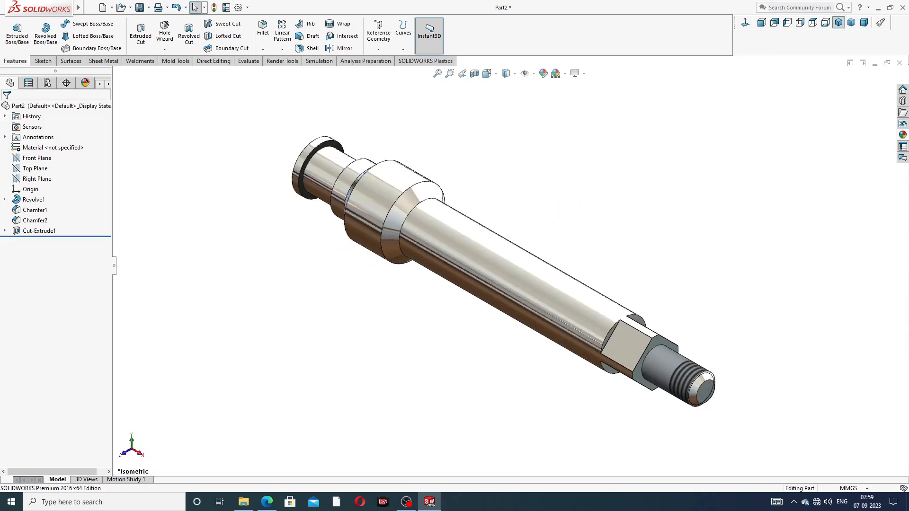